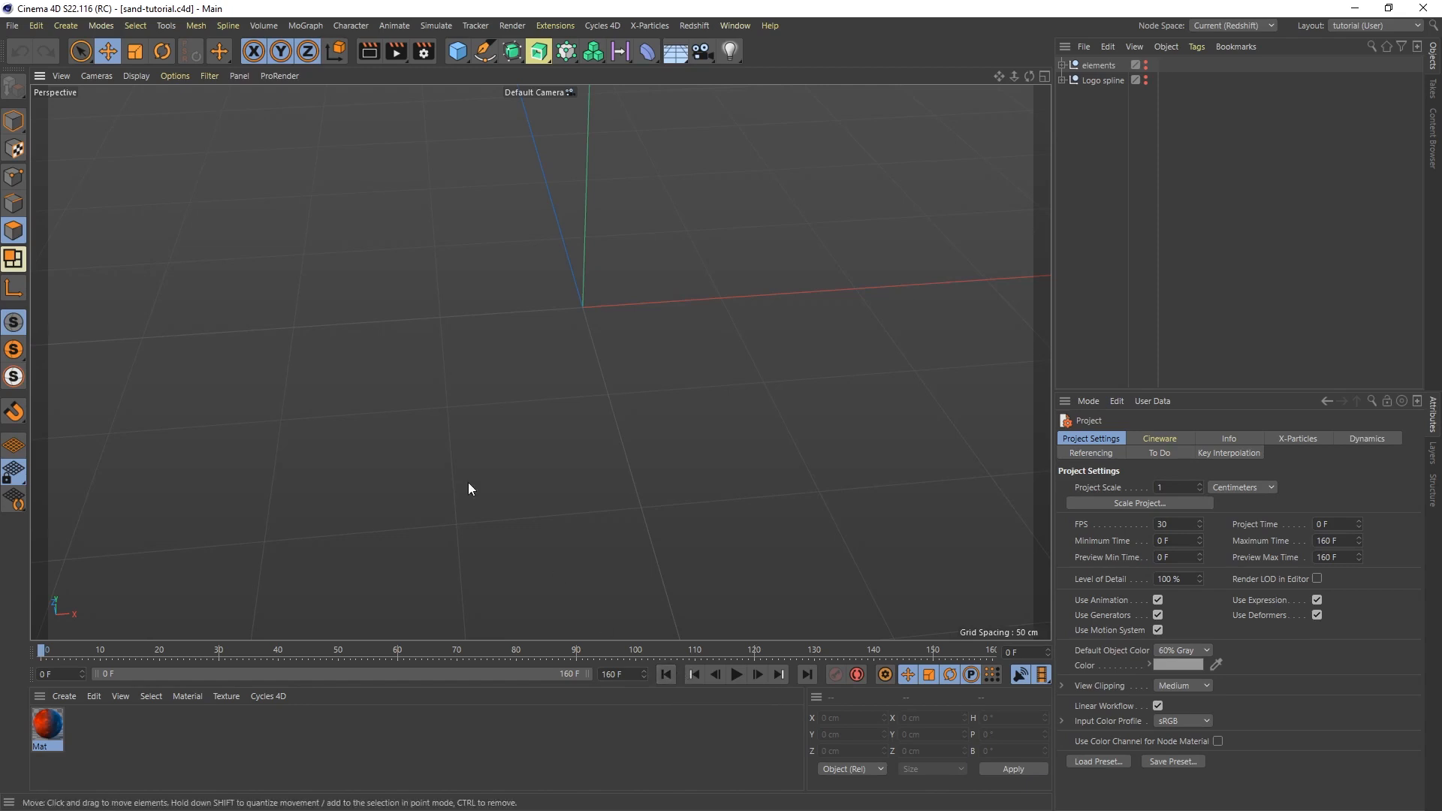
Step: Add a plane primitive and place it below the Logo spline object in the hierarchy
{"action": "left_click", "coordinate": [458, 51]}
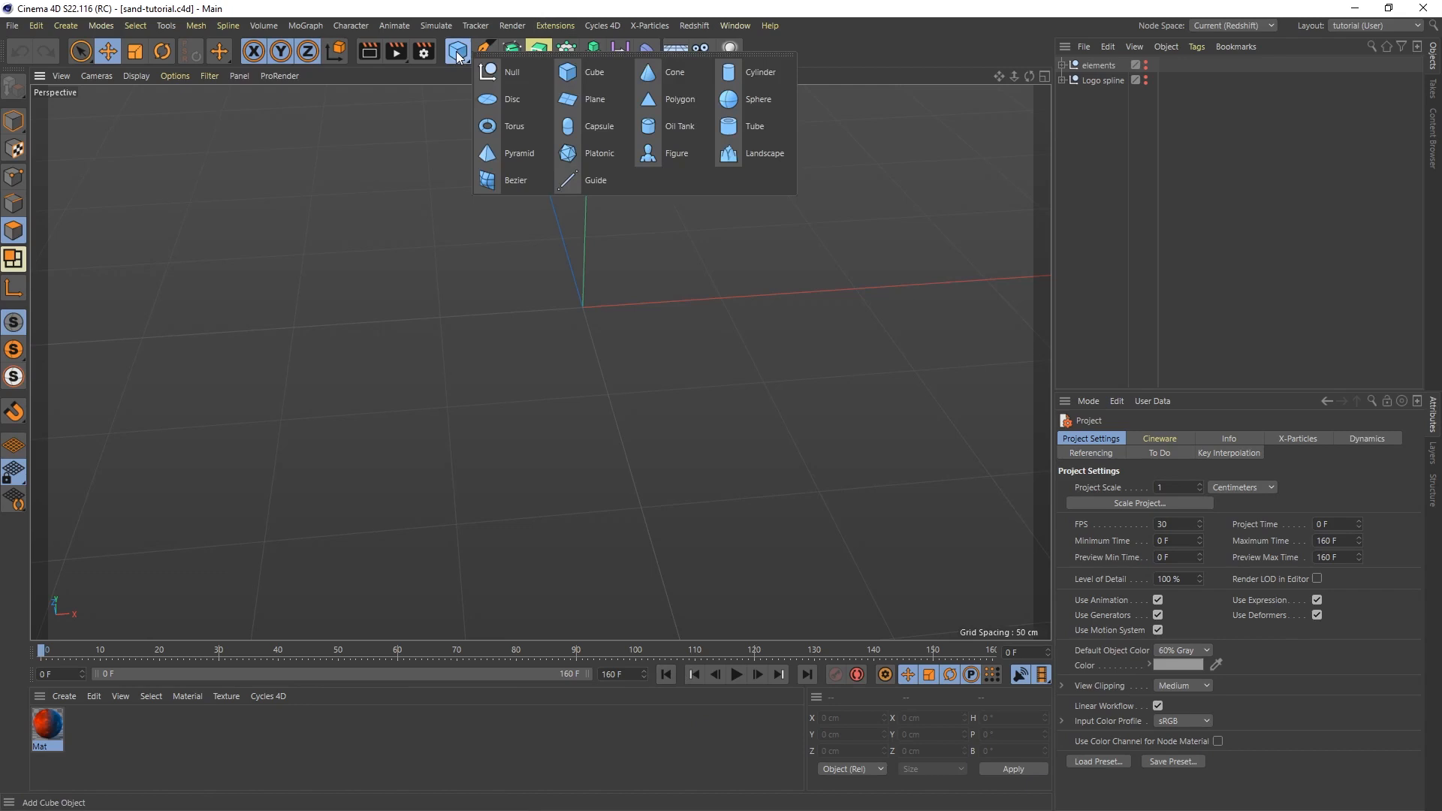
{"action": "left_click", "coordinate": [590, 98]}
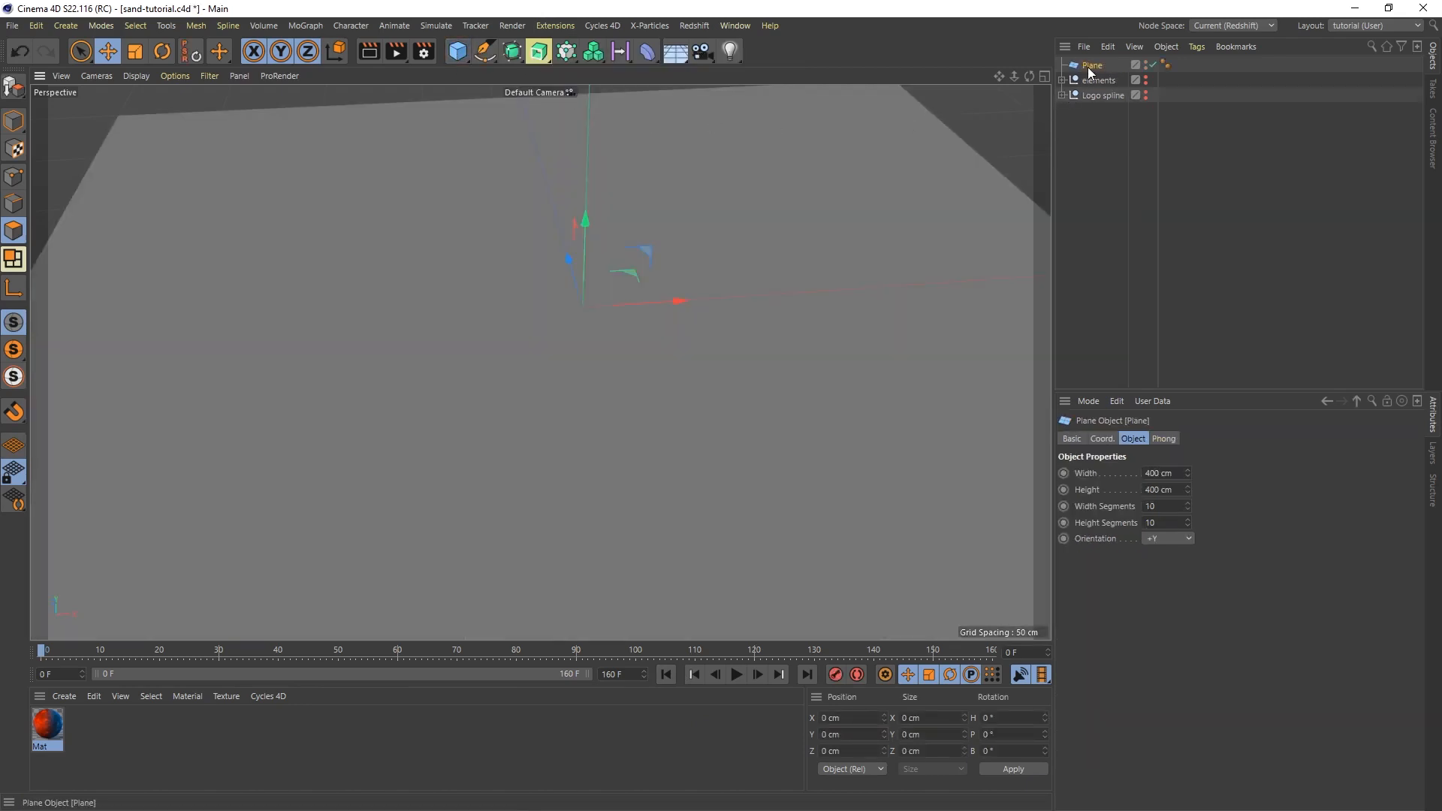
{"action": "left_click_drag", "start_coordinate": [1093, 69], "coordinate": [1104, 113]}
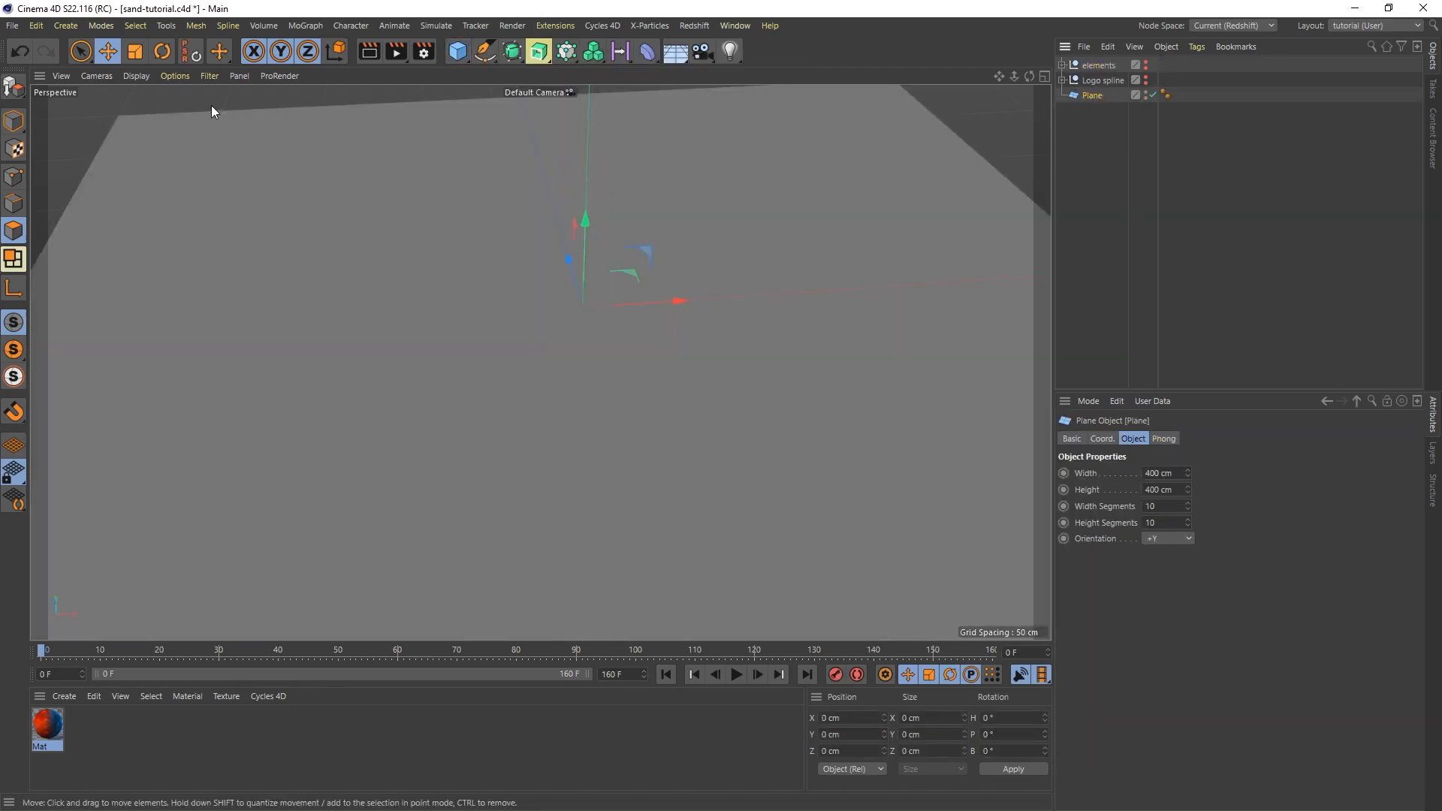
Step: Restore the default perspective view and switch the viewport display to Gouraud Shading (Lines)
{"action": "left_click", "coordinate": [62, 76]}
{"action": "left_click", "coordinate": [112, 172]}
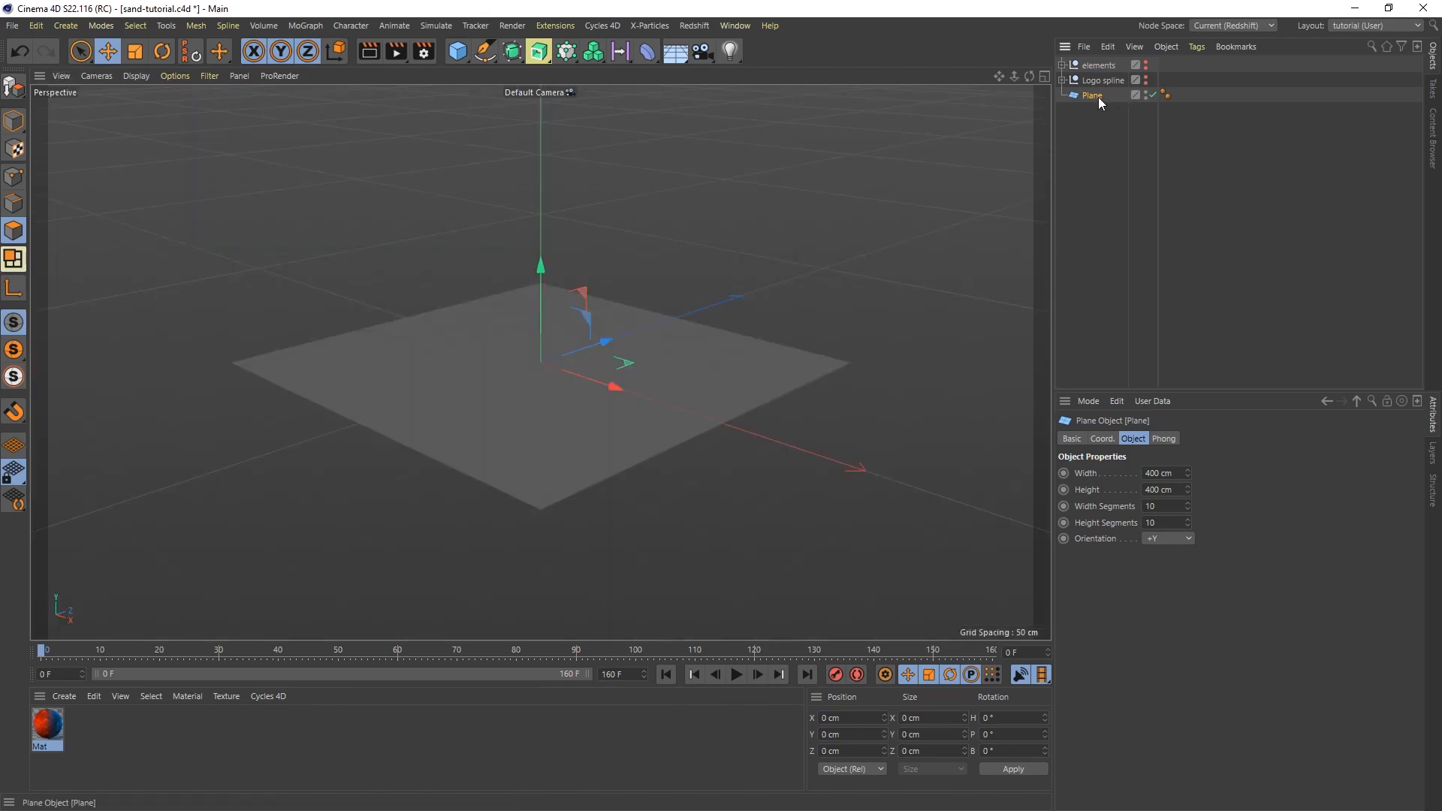
{"action": "key", "text": "n"}
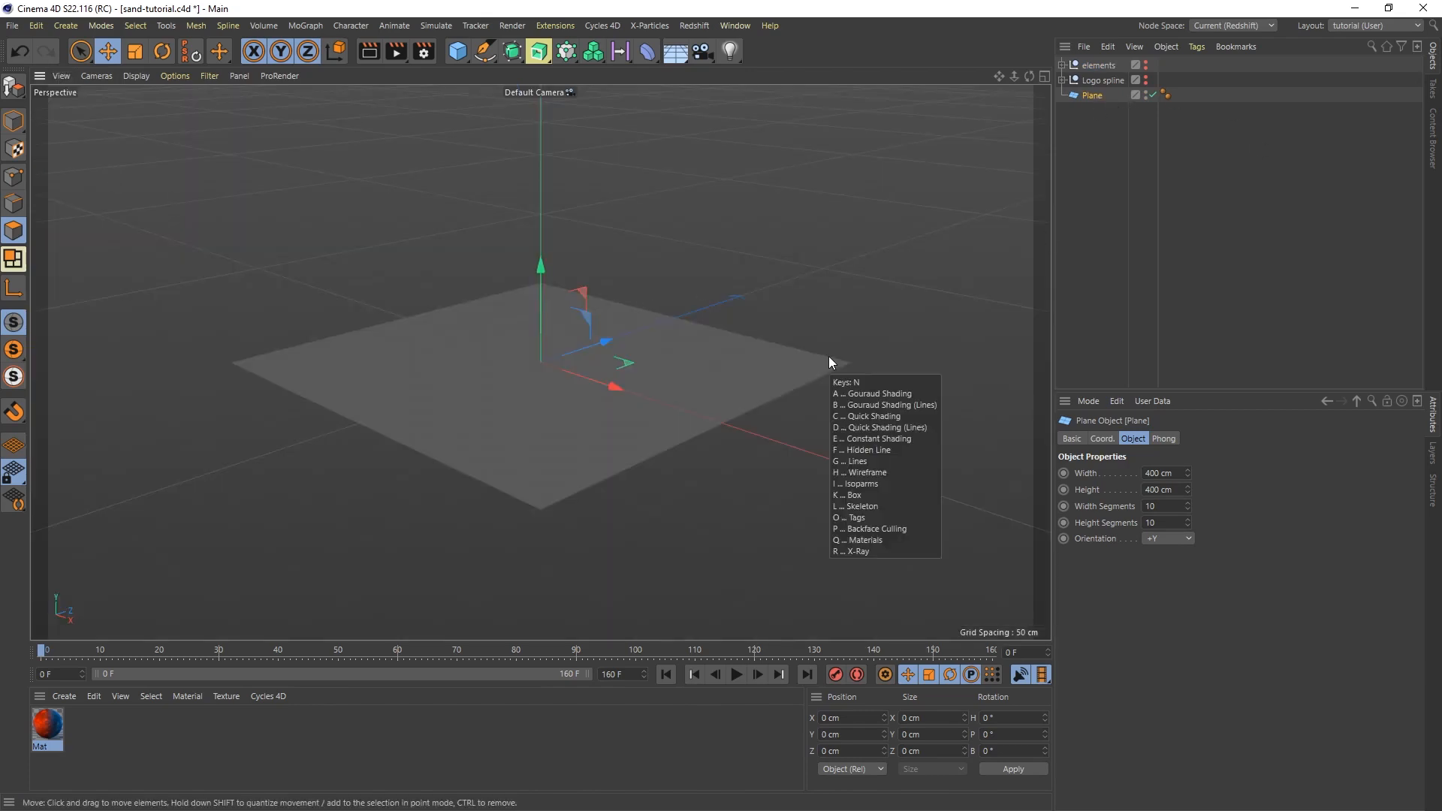
{"action": "key", "text": "b"}
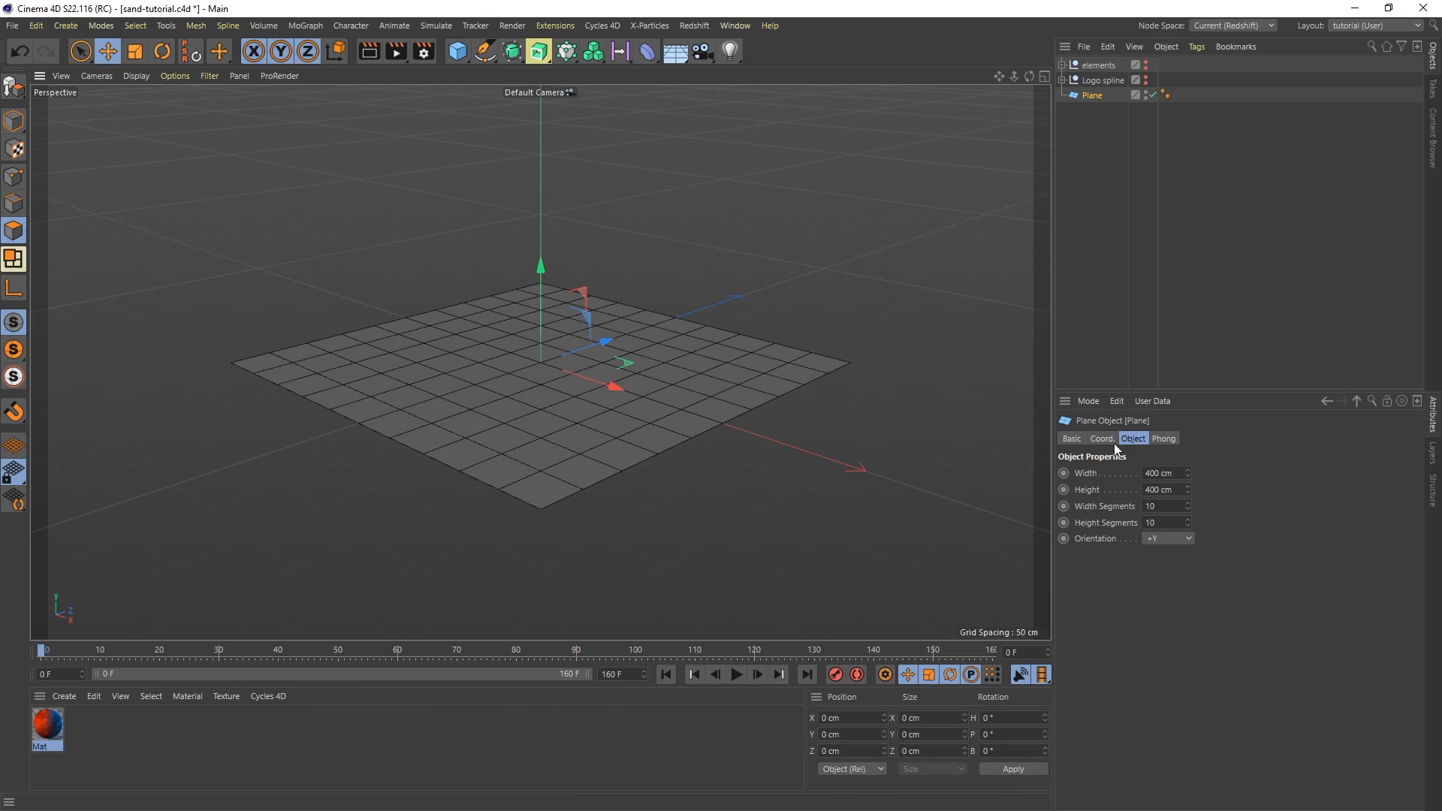
Step: Set the plane's width and height to 200 cm each
{"action": "left_click", "coordinate": [1181, 475]}
{"action": "type", "text": "200"}
{"action": "key", "text": "Tab"}
{"action": "type", "text": "200"}
{"action": "key", "text": "Return"}
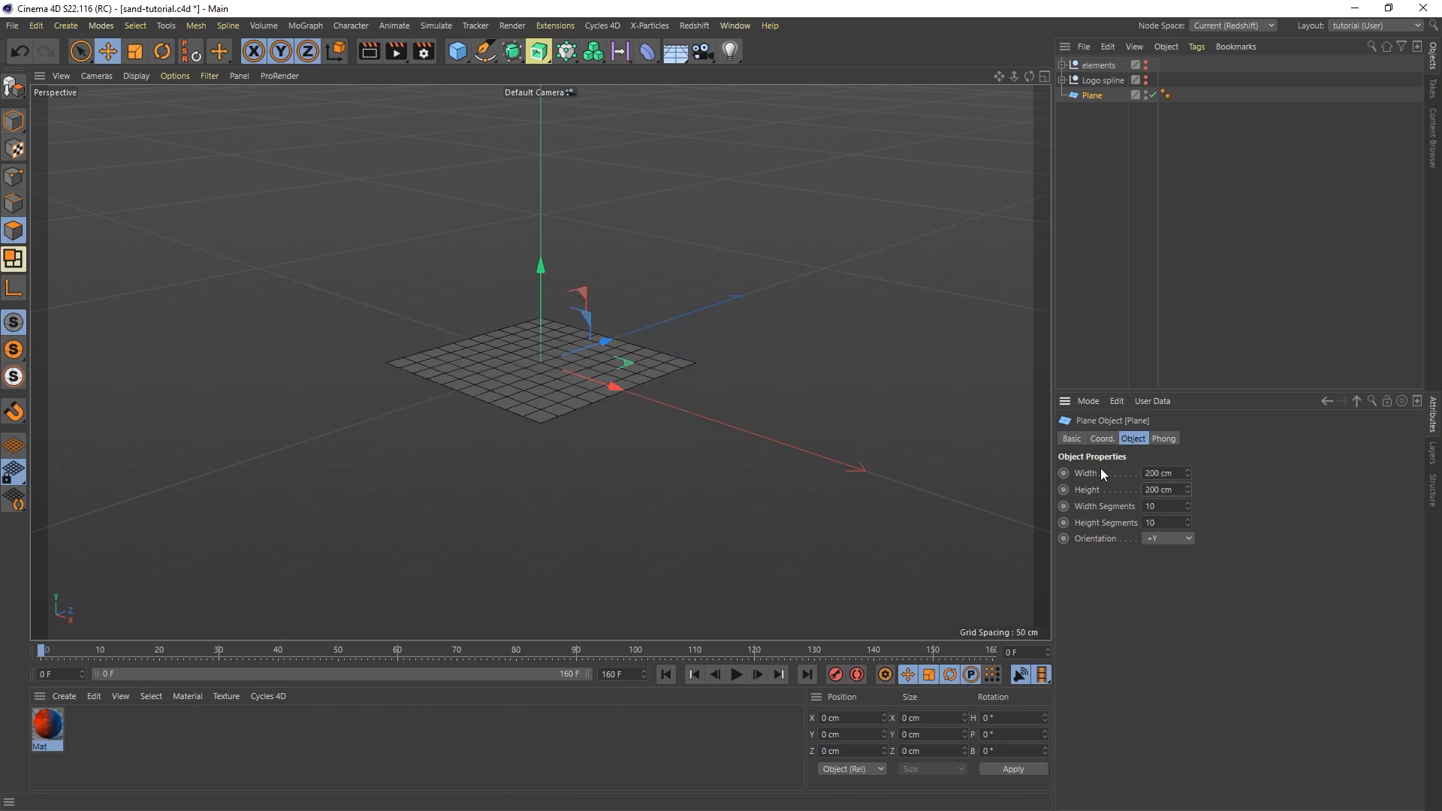
Step: Set the plane's width segments and height segments to 60 each
{"action": "double_click", "coordinate": [1150, 506]}
{"action": "type", "text": "60"}
{"action": "key", "text": "Tab"}
{"action": "type", "text": "60"}
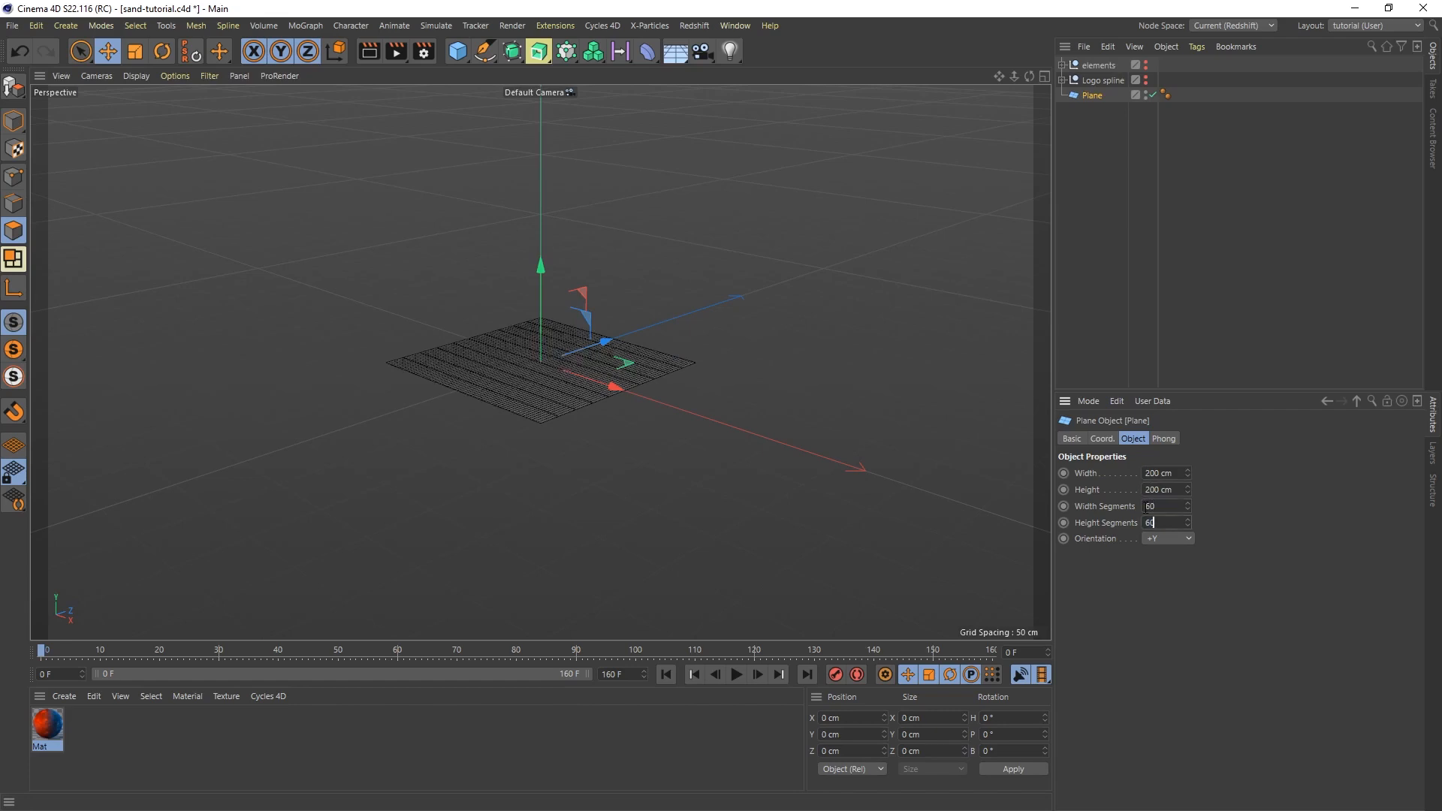
{"action": "key", "text": "Return"}
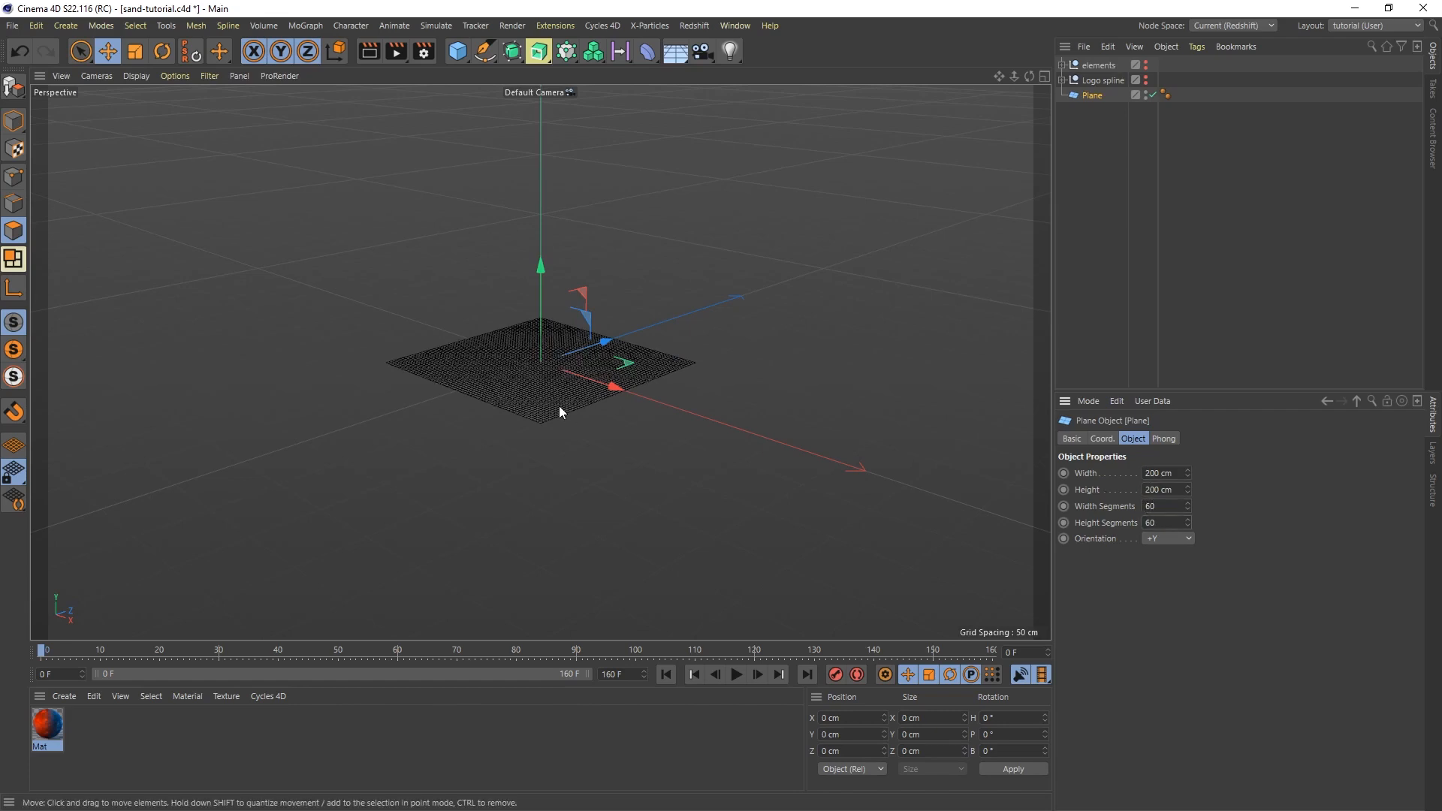
Step: Convert the plane to an editable polygon object and adjust the Phong Angle of its Phong tag
{"action": "scroll", "coordinate": [559, 406], "scroll_direction": "up", "scroll_amount": 5}
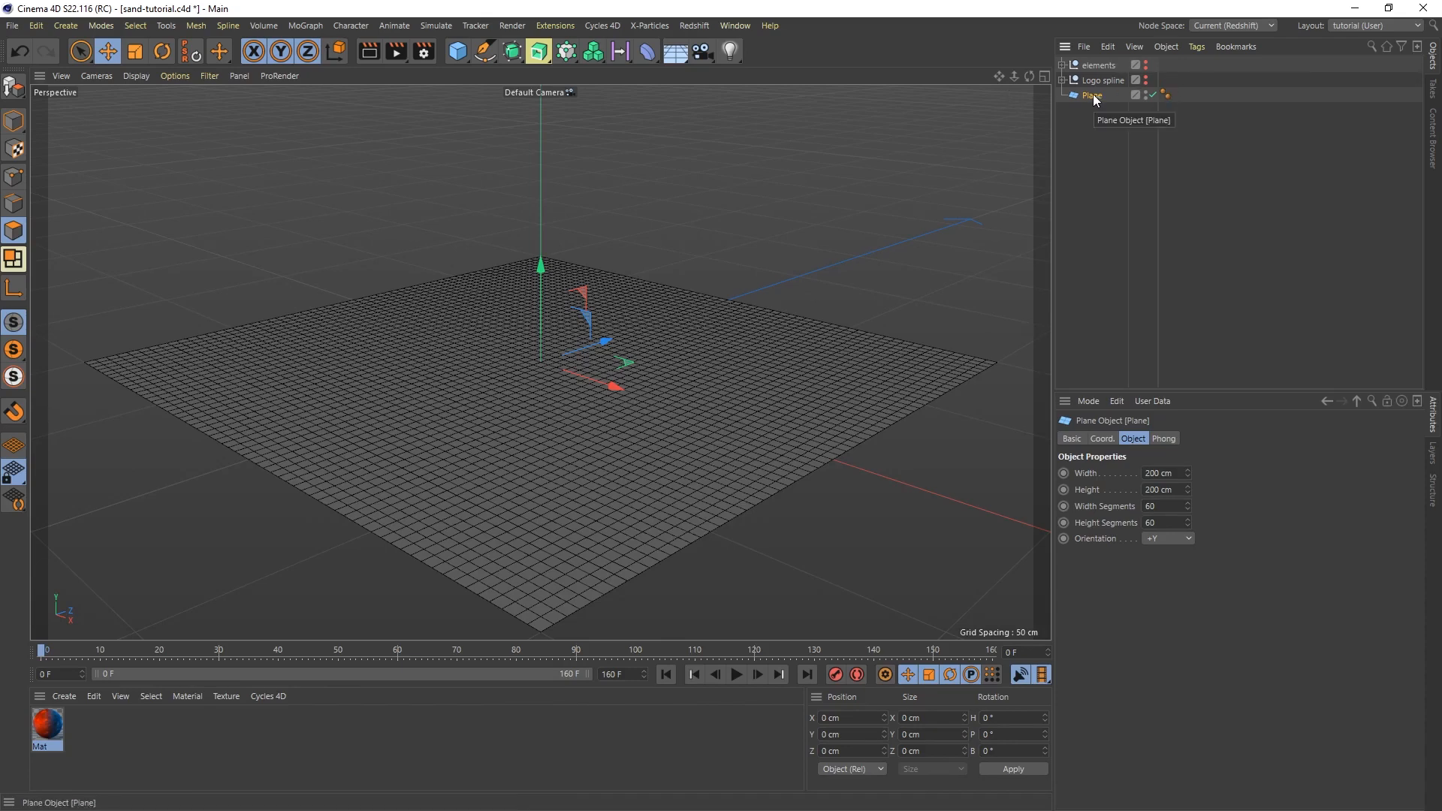
{"action": "key", "text": "c"}
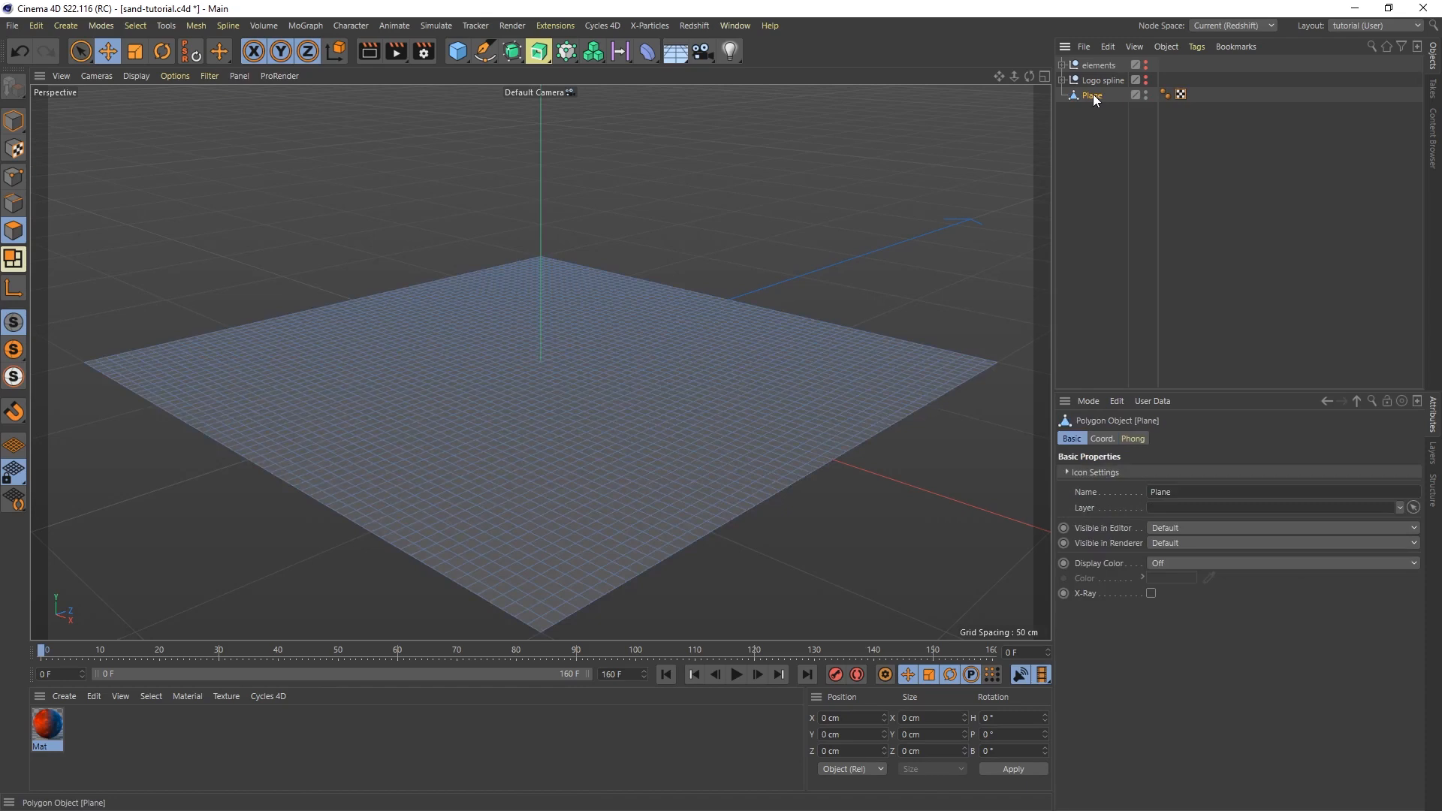
{"action": "left_click", "coordinate": [1165, 94]}
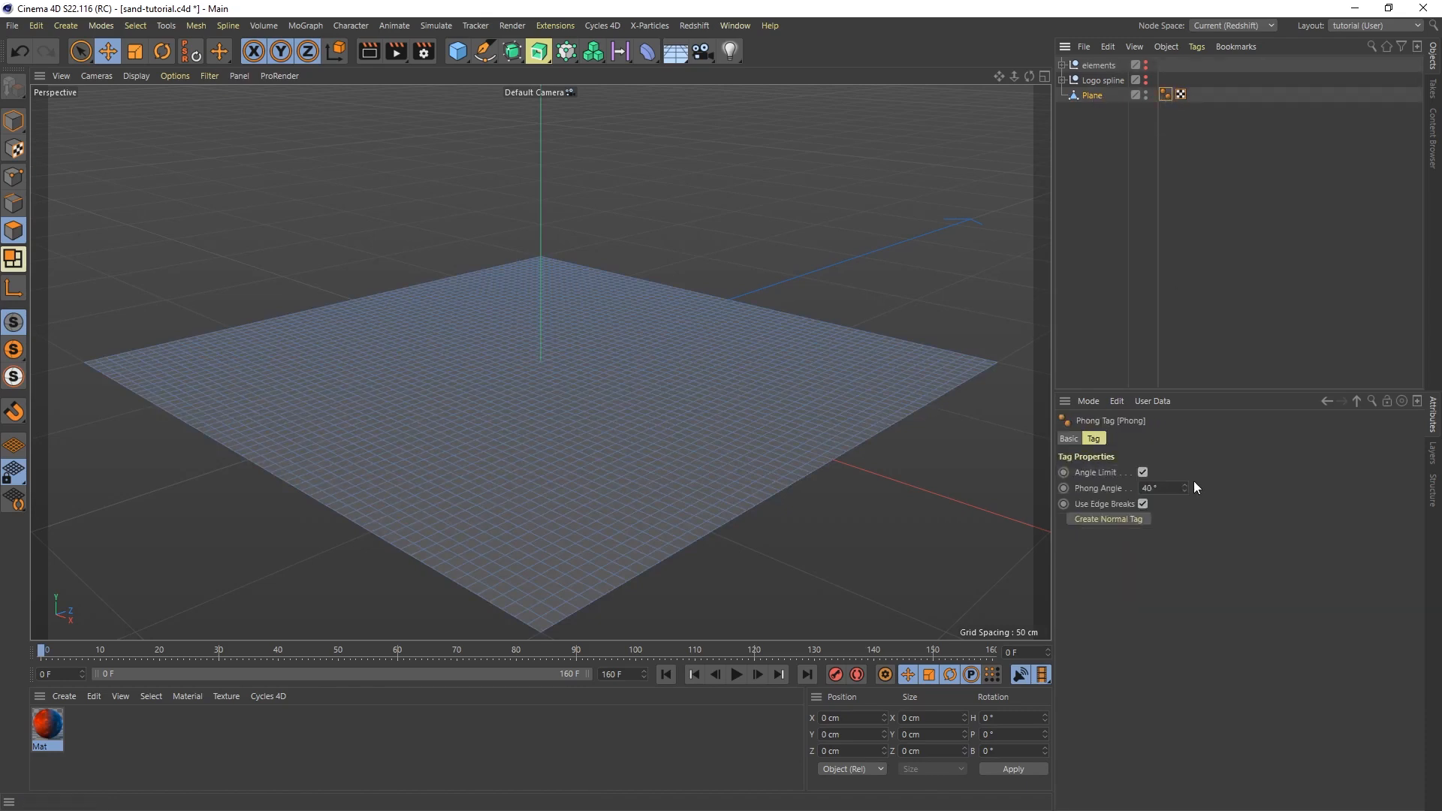
{"action": "left_click_drag", "start_coordinate": [1187, 489], "coordinate": [1186, 458]}
Step: Add a Displacer deformer and make it a child of the plane
{"action": "left_click", "coordinate": [647, 53]}
{"action": "left_click", "coordinate": [691, 234]}
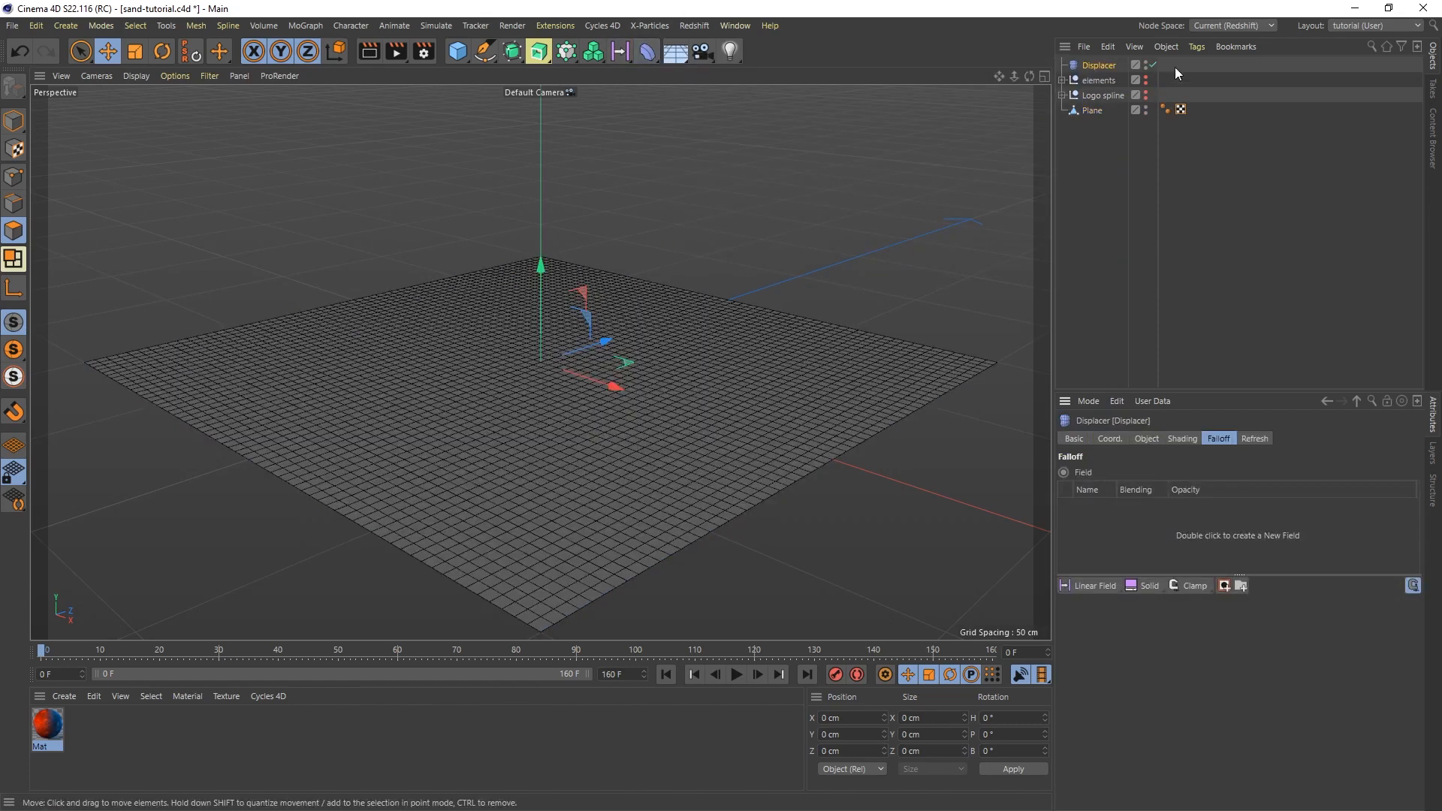
{"action": "left_click_drag", "start_coordinate": [1101, 93], "coordinate": [1092, 111]}
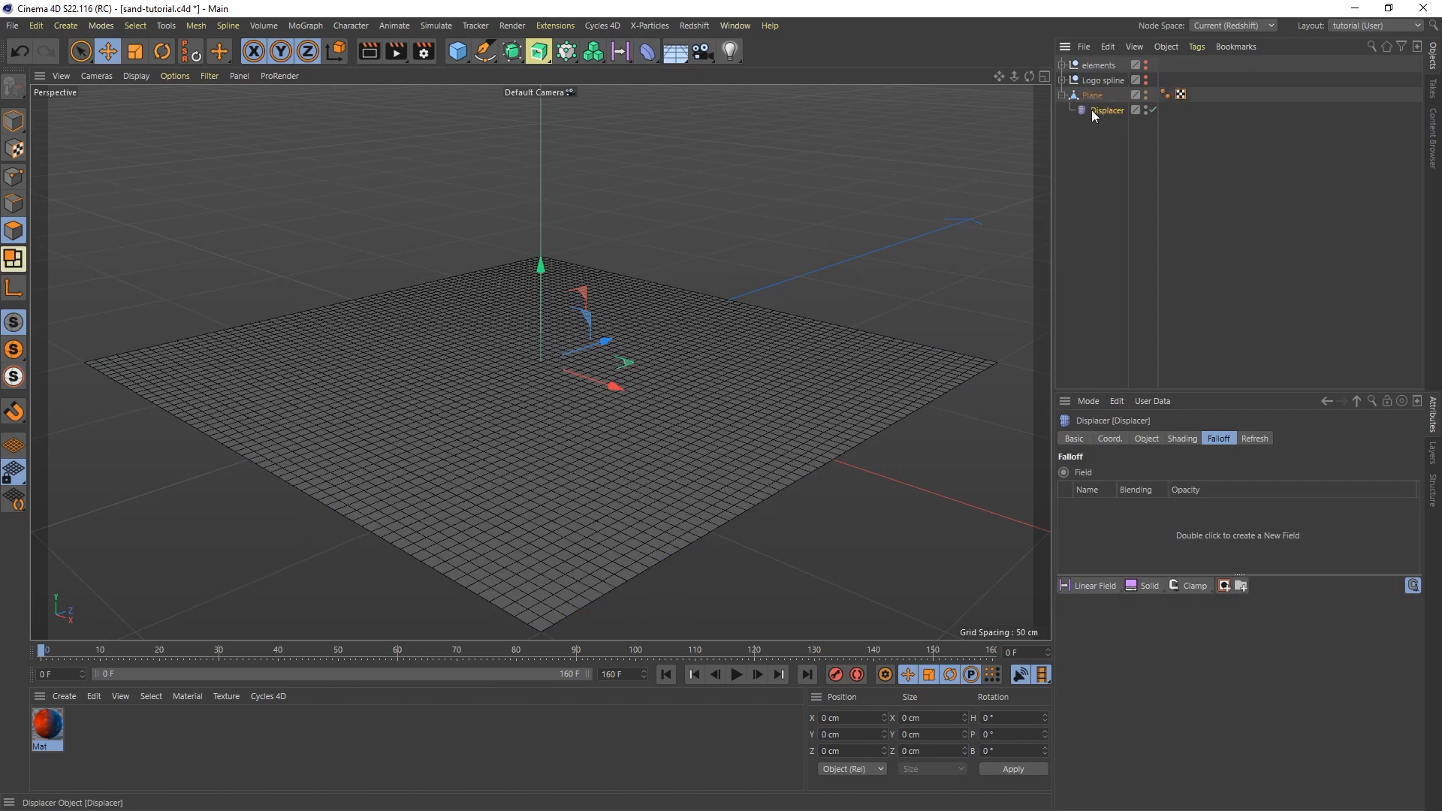
Step: Rename the plane's Displacer as "Displacer base"
{"action": "double_click", "coordinate": [1107, 112]}
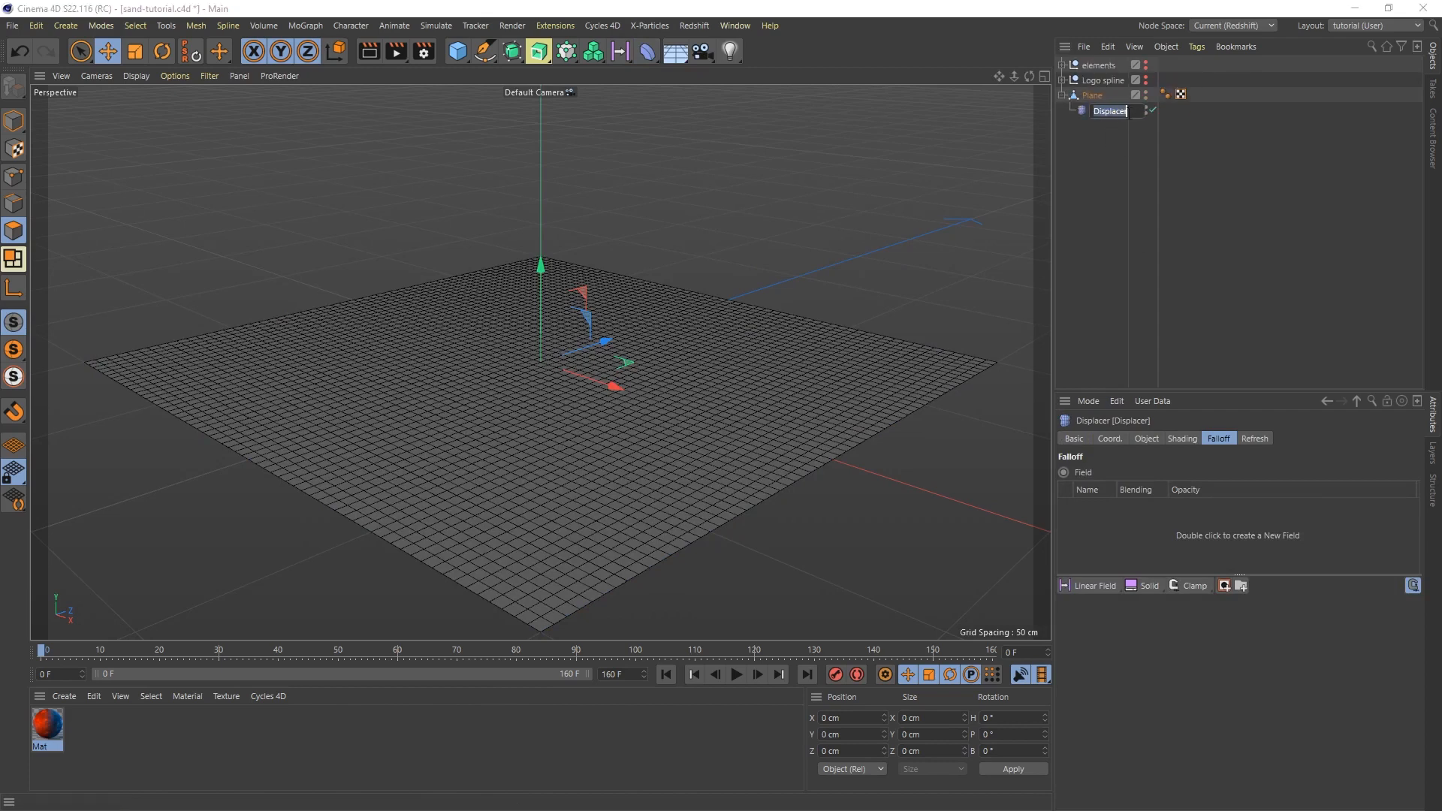
{"action": "left_click", "coordinate": [1135, 115]}
{"action": "type", "text": "base"}
{"action": "key", "text": "Return"}
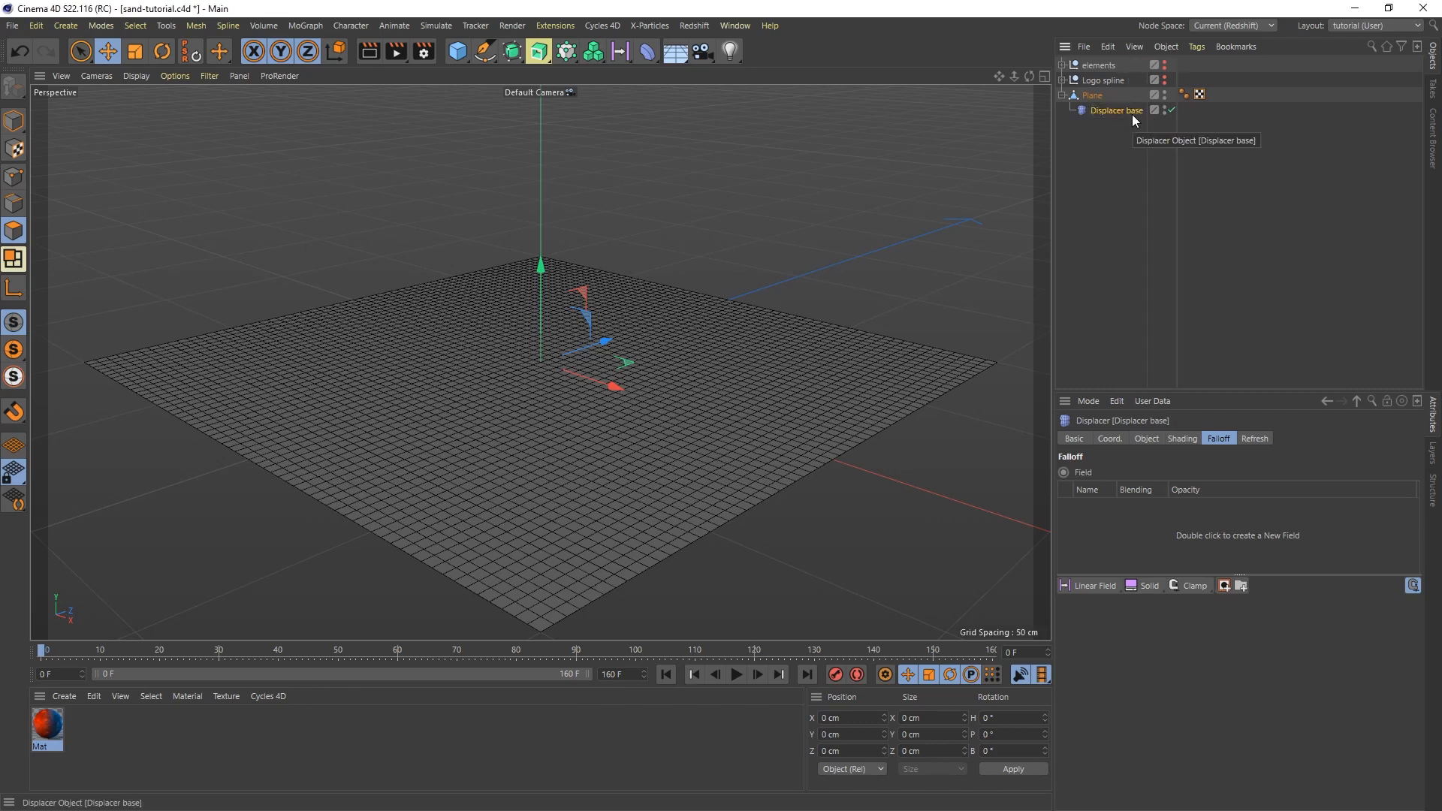
Step: Set the base displacer's height to 8 cm and its type to Intensity
{"action": "left_click", "coordinate": [1145, 440]}
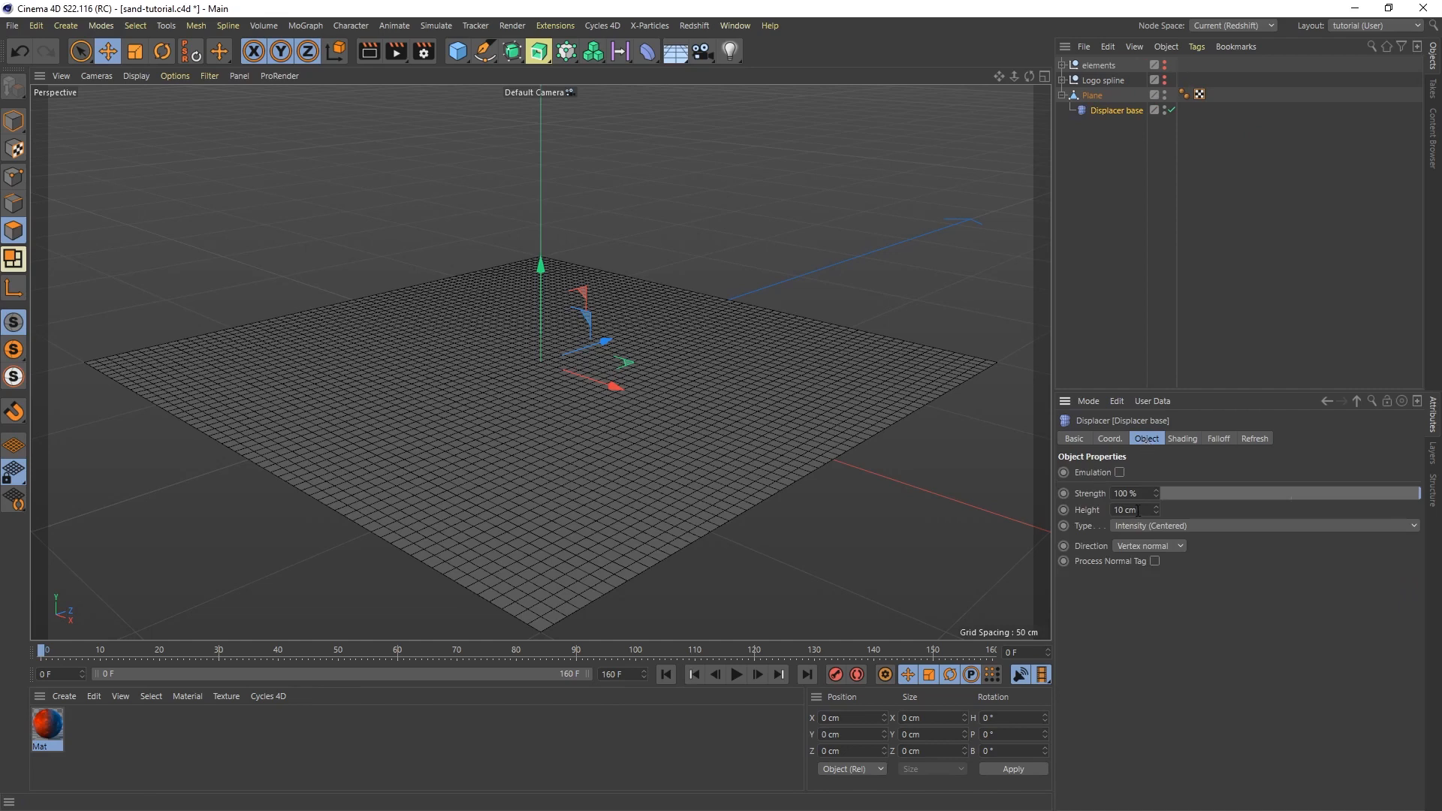
{"action": "left_click_drag", "start_coordinate": [1138, 511], "coordinate": [1089, 511]}
{"action": "left_click", "coordinate": [1191, 524]}
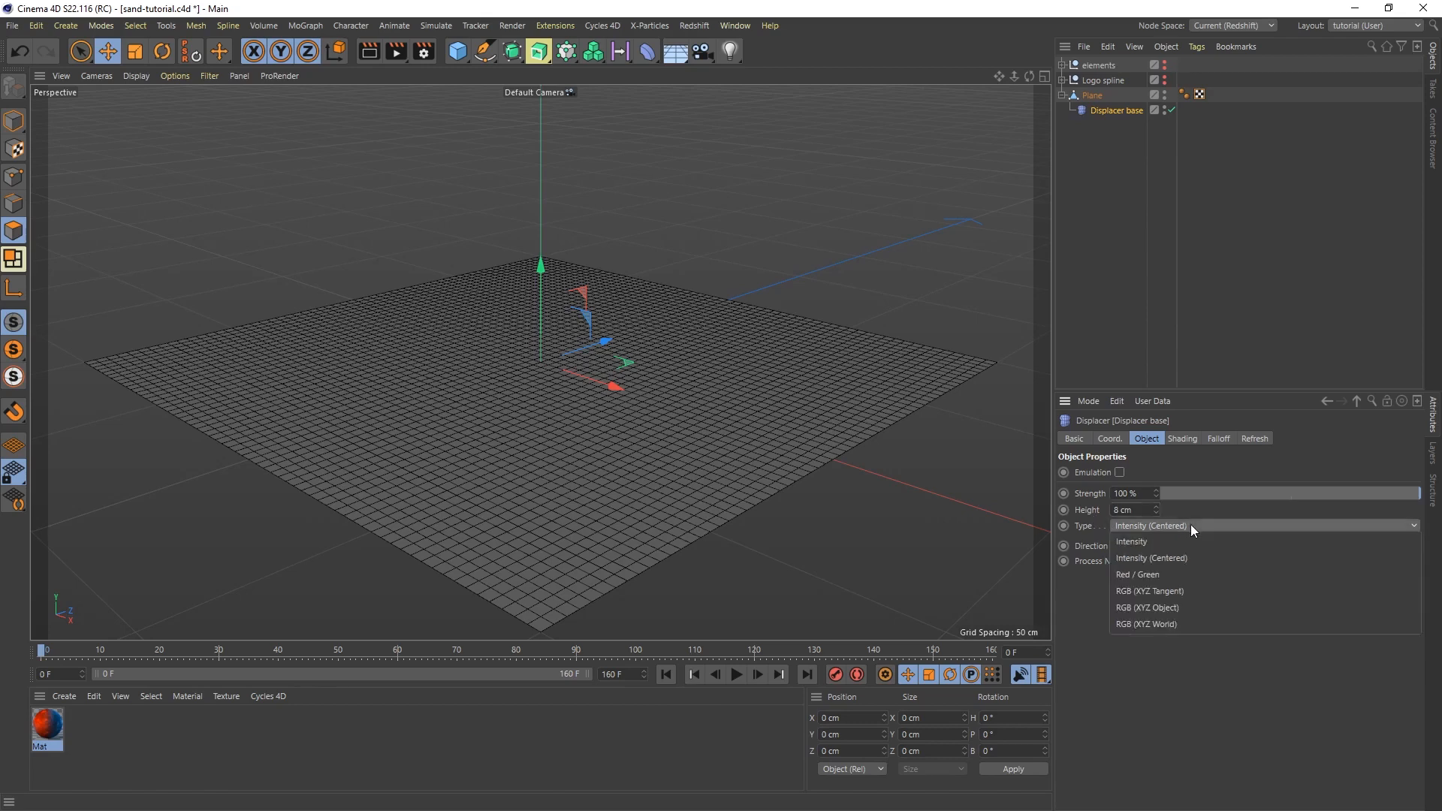
{"action": "left_click", "coordinate": [1137, 543]}
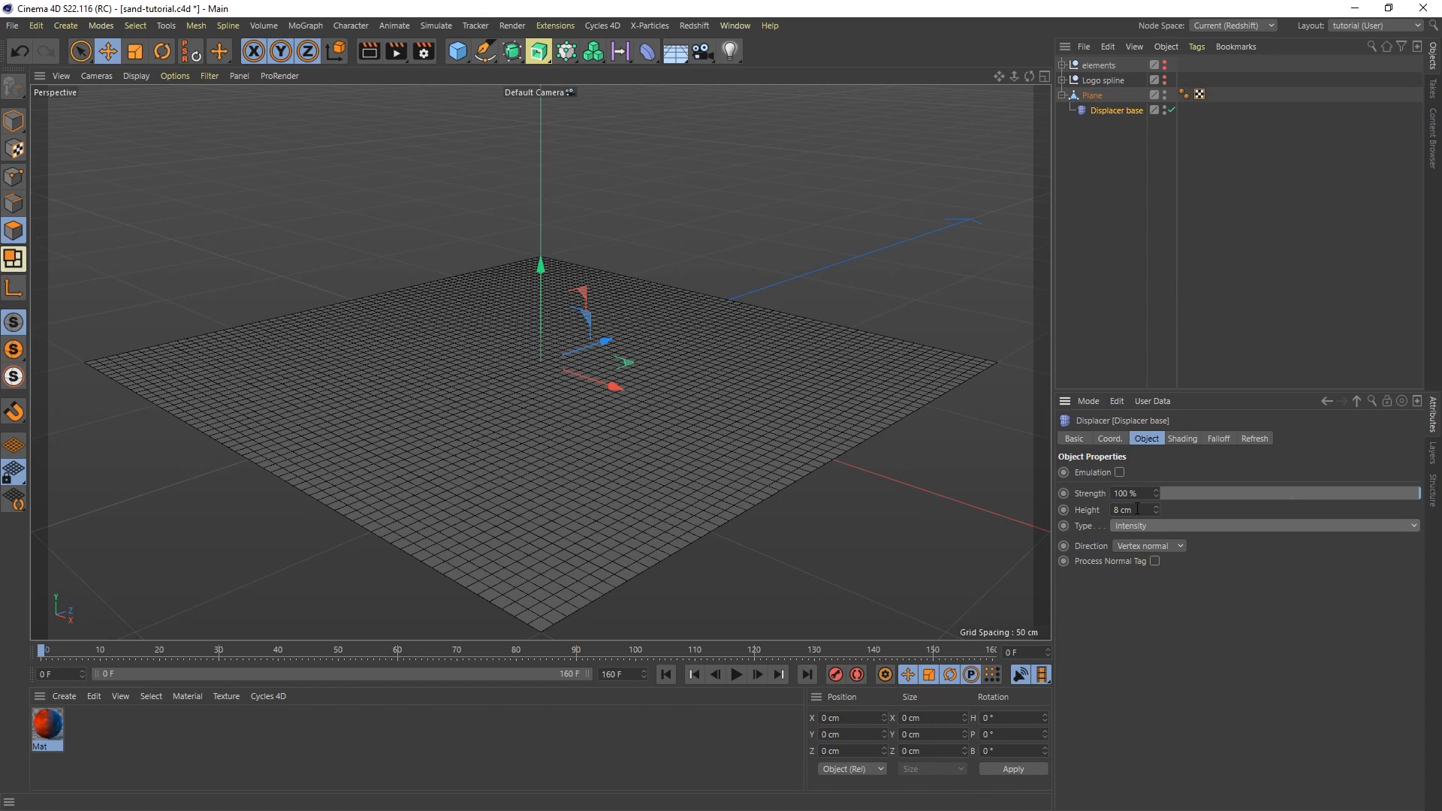
Step: Switch the viewport to Gouraud Shading without lines and load a Noise shader into the base displacer
{"action": "key", "text": "n"}
{"action": "key", "text": "a"}
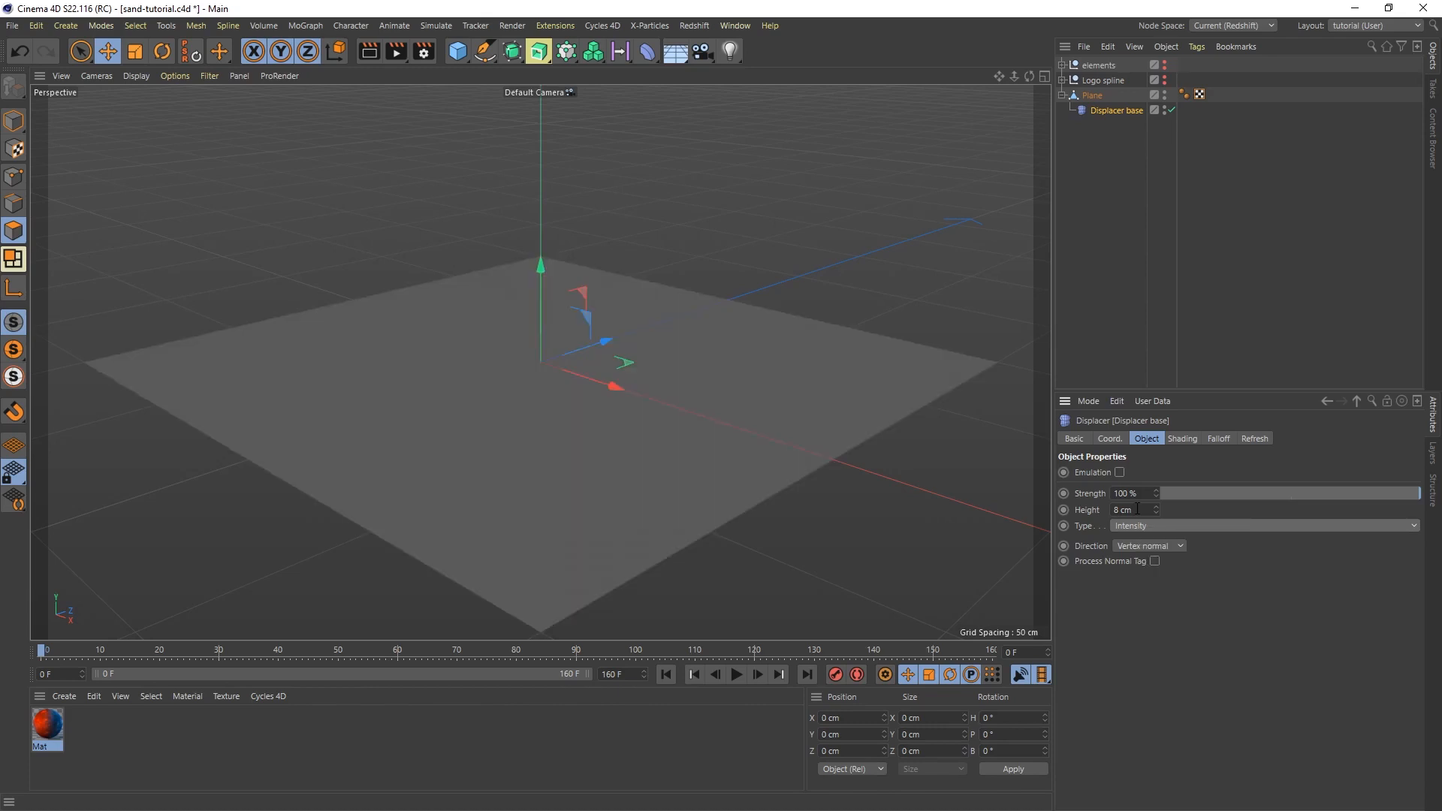
{"action": "left_click", "coordinate": [1185, 442]}
{"action": "left_click", "coordinate": [1112, 488]}
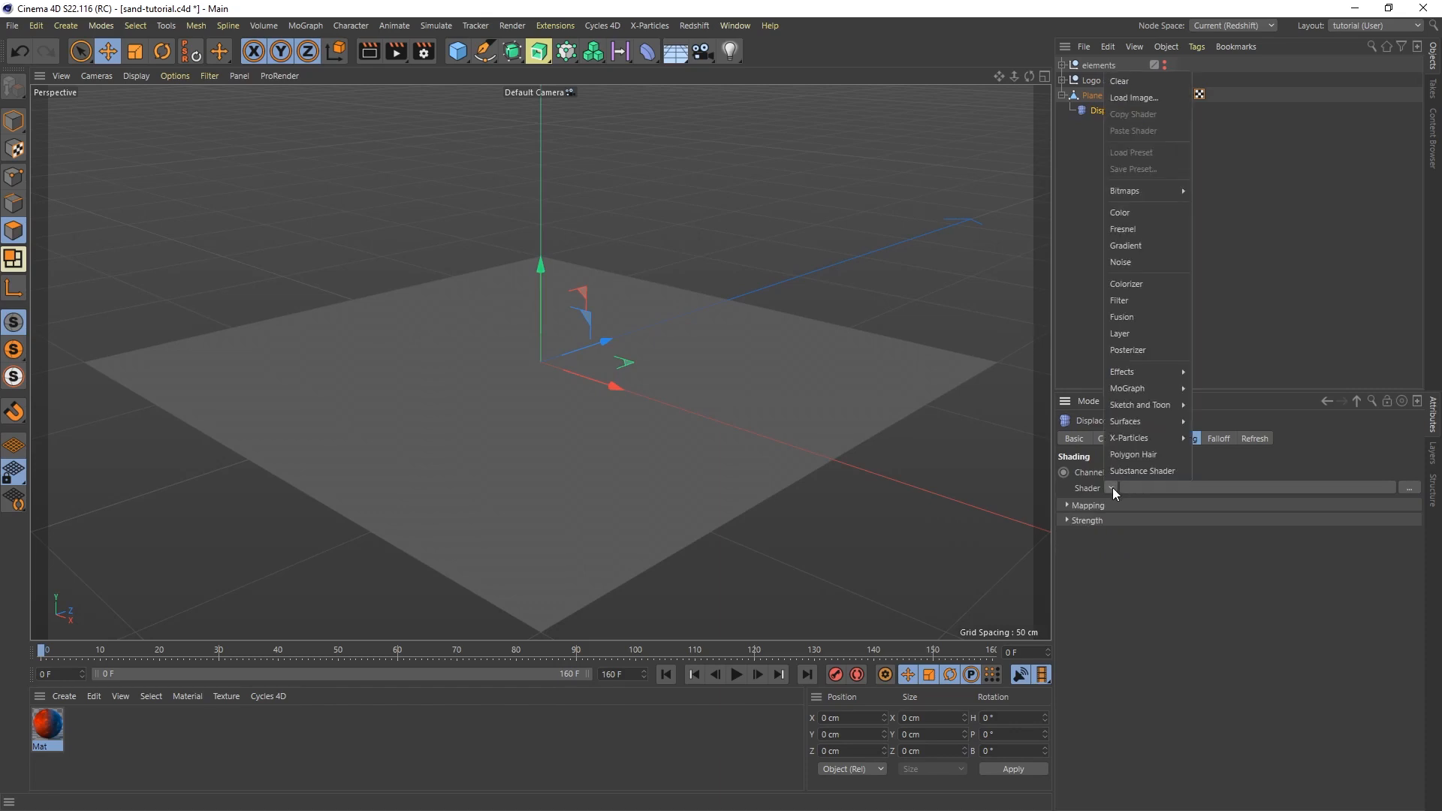
{"action": "left_click", "coordinate": [1138, 263]}
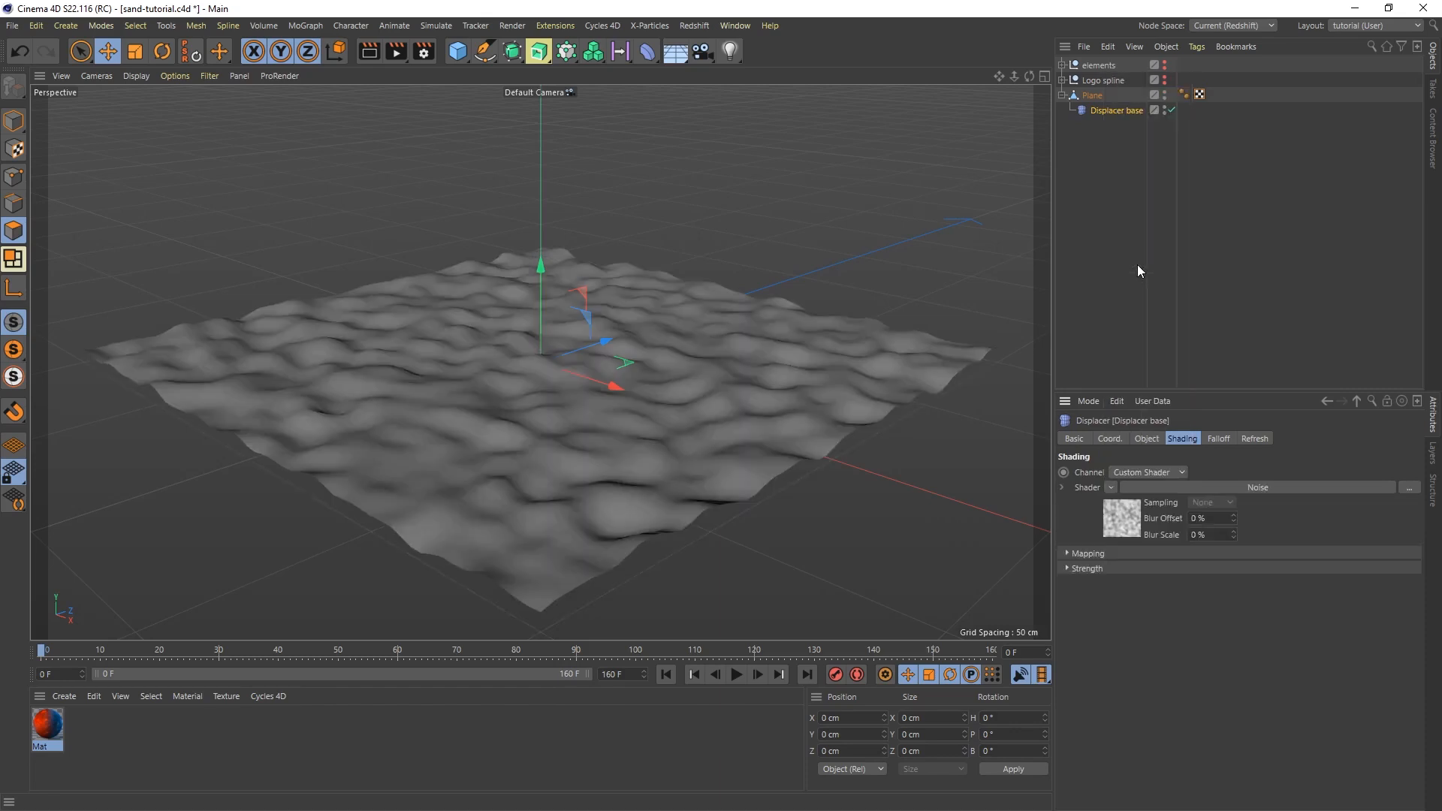
Step: Open the displacer's Noise shader settings and set the Global Scale to 155 %
{"action": "left_click", "coordinate": [1251, 487]}
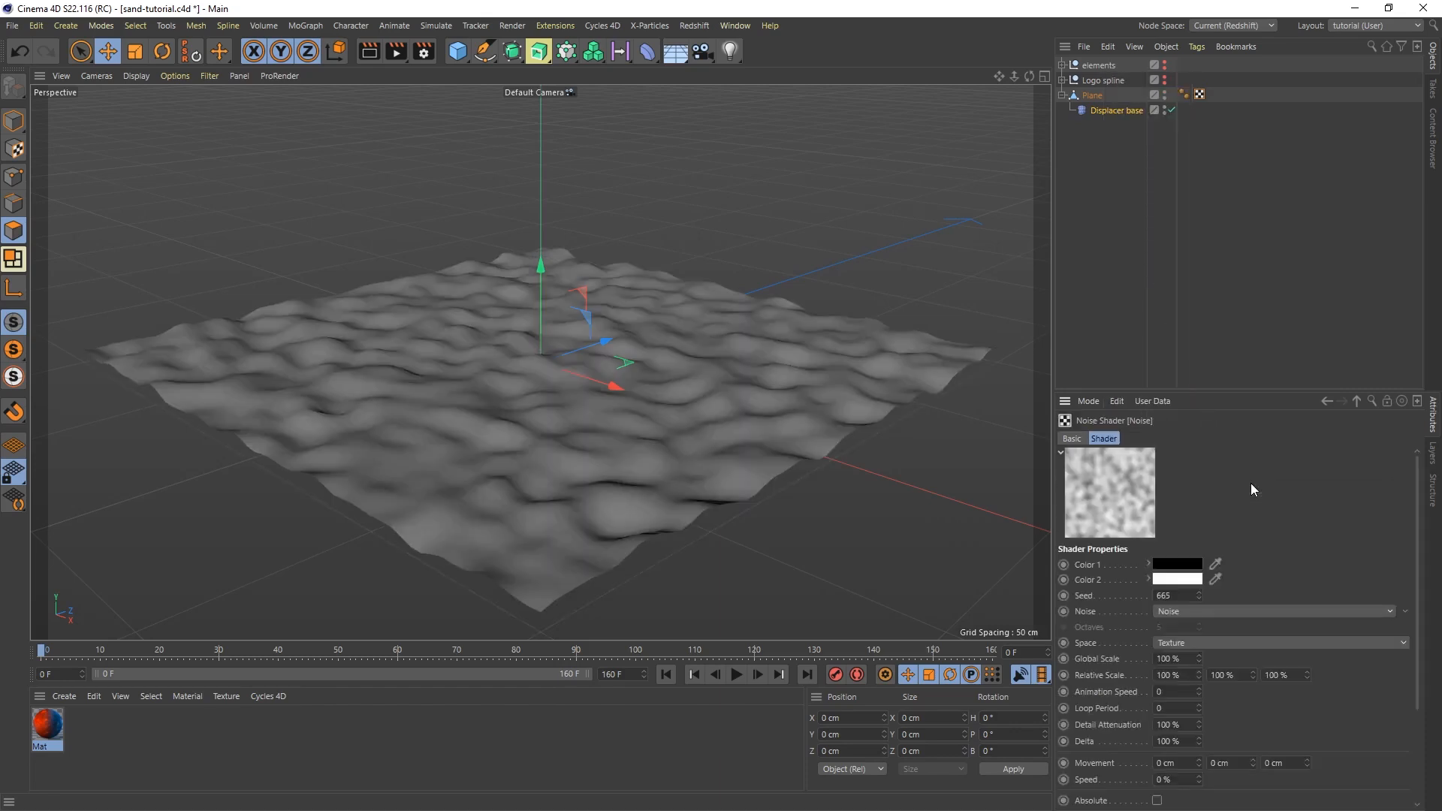
{"action": "left_click_drag", "start_coordinate": [1237, 387], "coordinate": [1226, 233]}
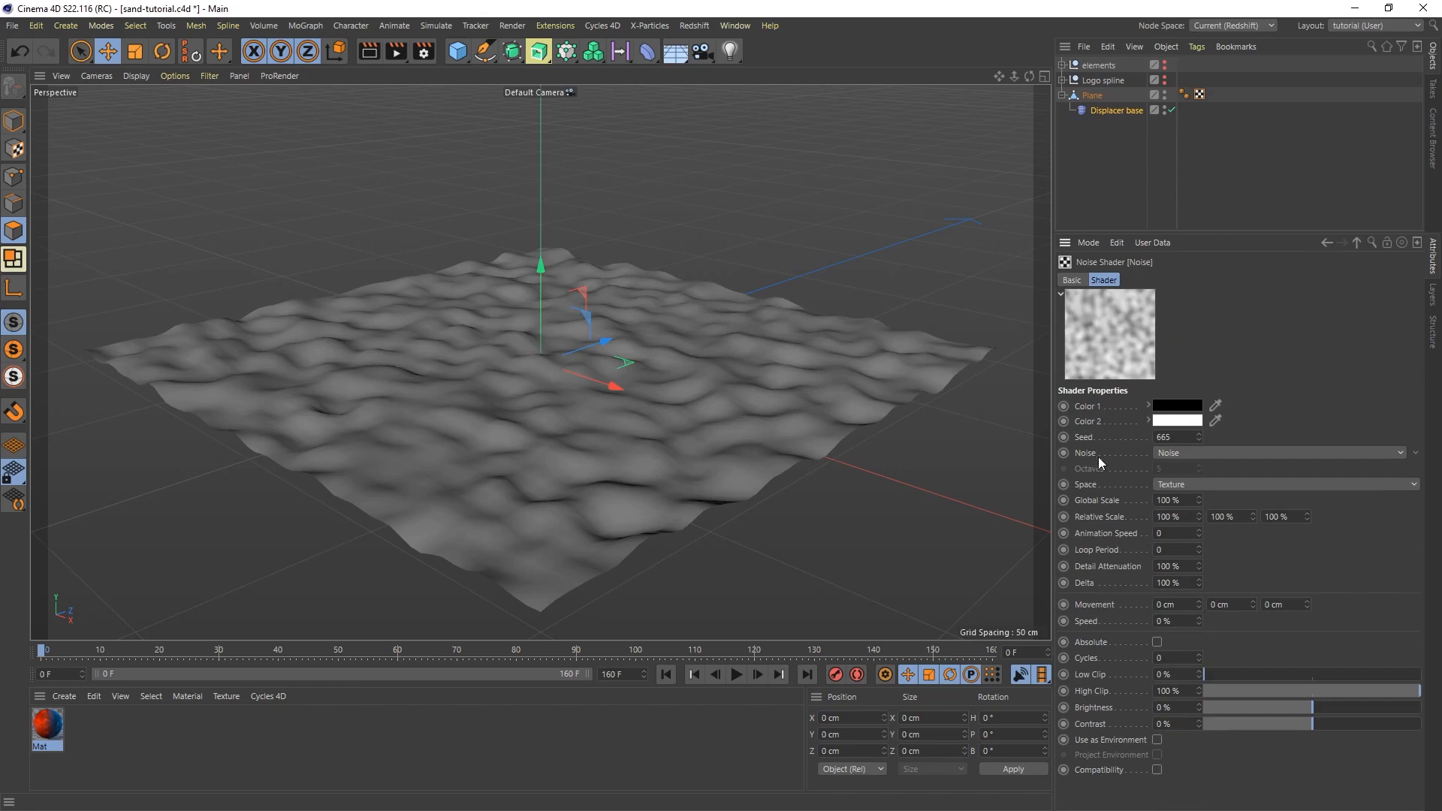
{"action": "left_click_drag", "start_coordinate": [1180, 499], "coordinate": [1131, 508]}
{"action": "key", "text": "Return"}
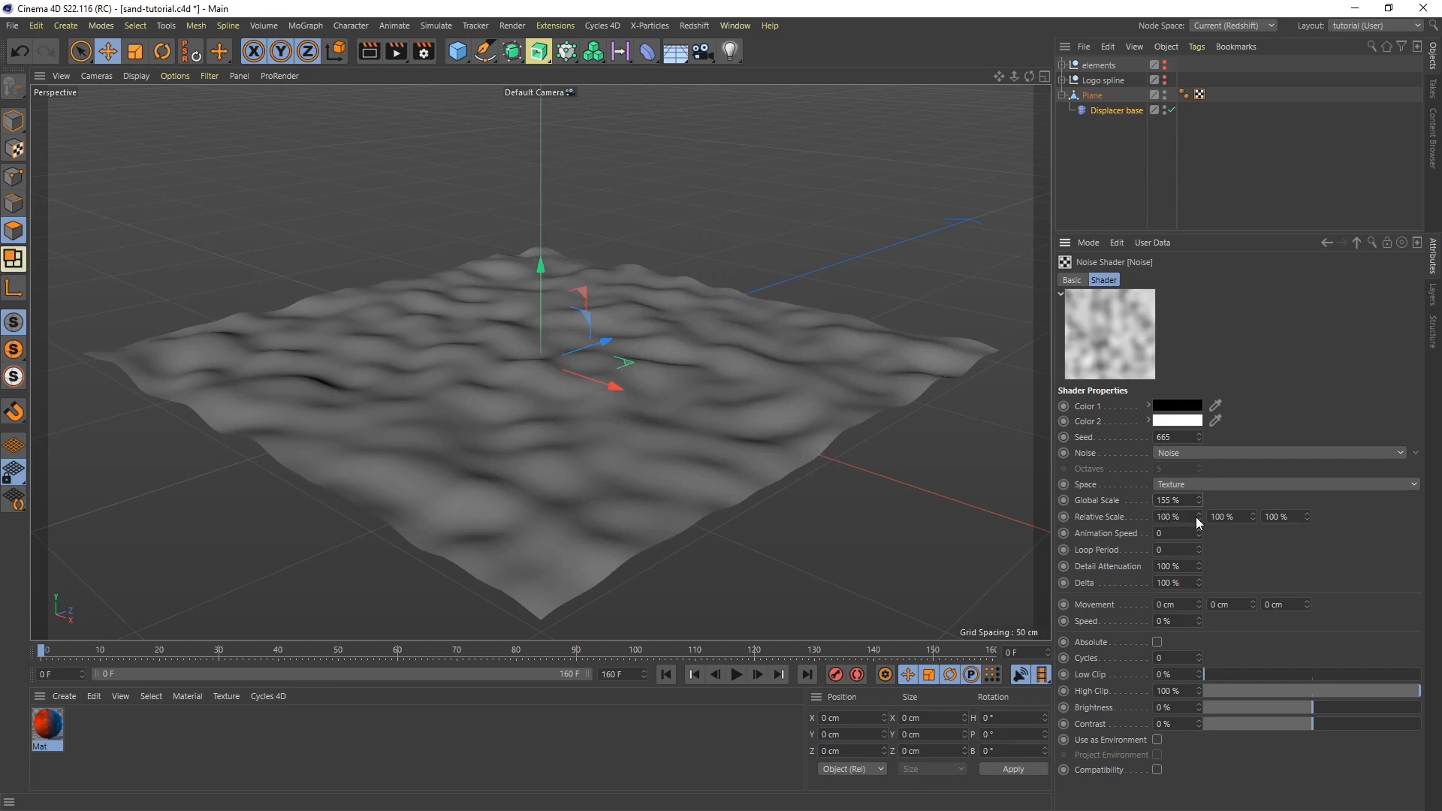
Step: Stretch the noise by setting its Relative Scale to 75 % on the first axis and 300 % on the third
{"action": "double_click", "coordinate": [1172, 517]}
{"action": "type", "text": "75"}
{"action": "key", "text": "Return"}
{"action": "left_click_drag", "start_coordinate": [441, 426], "coordinate": [502, 464], "text": "alt"}
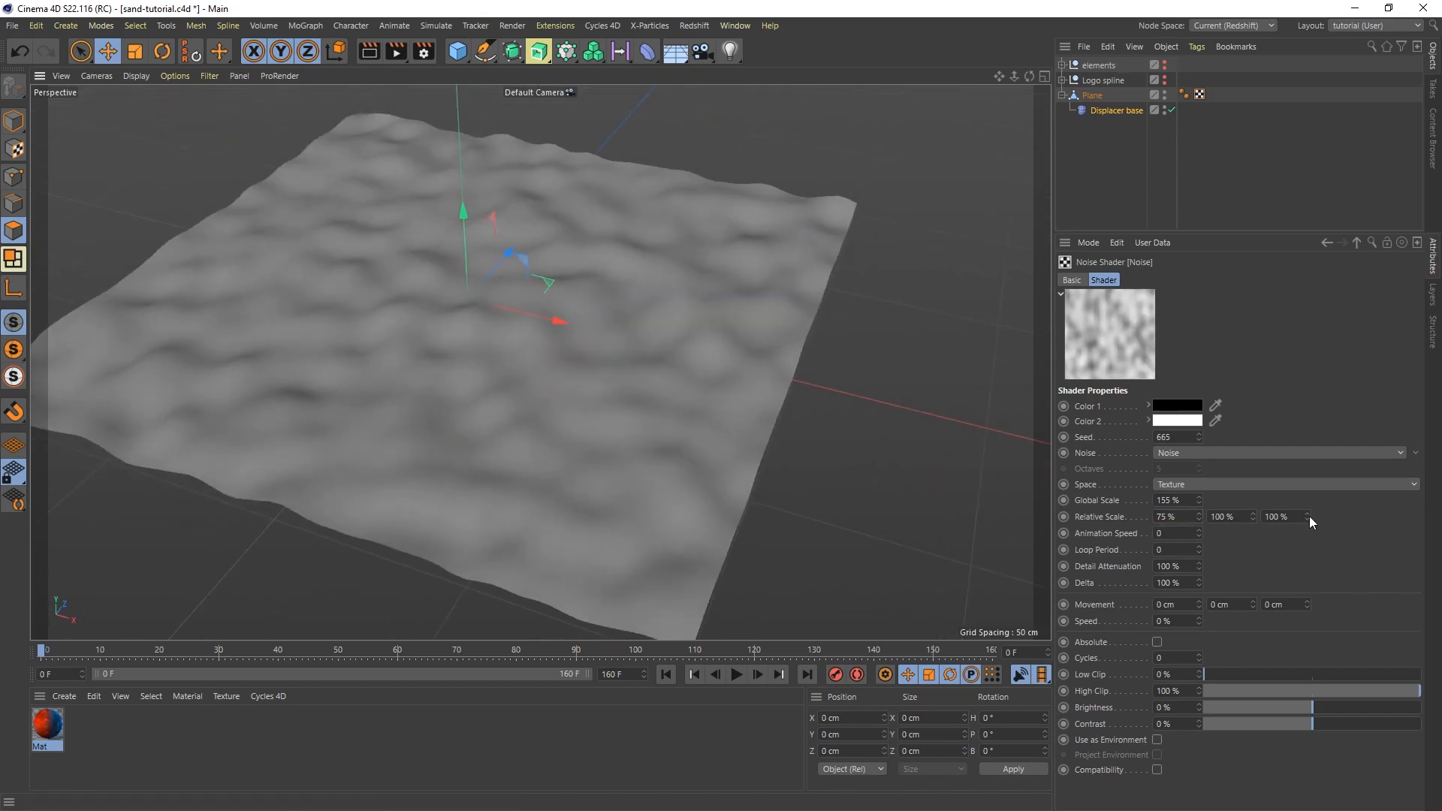
{"action": "left_click_drag", "start_coordinate": [1308, 516], "coordinate": [1307, 501]}
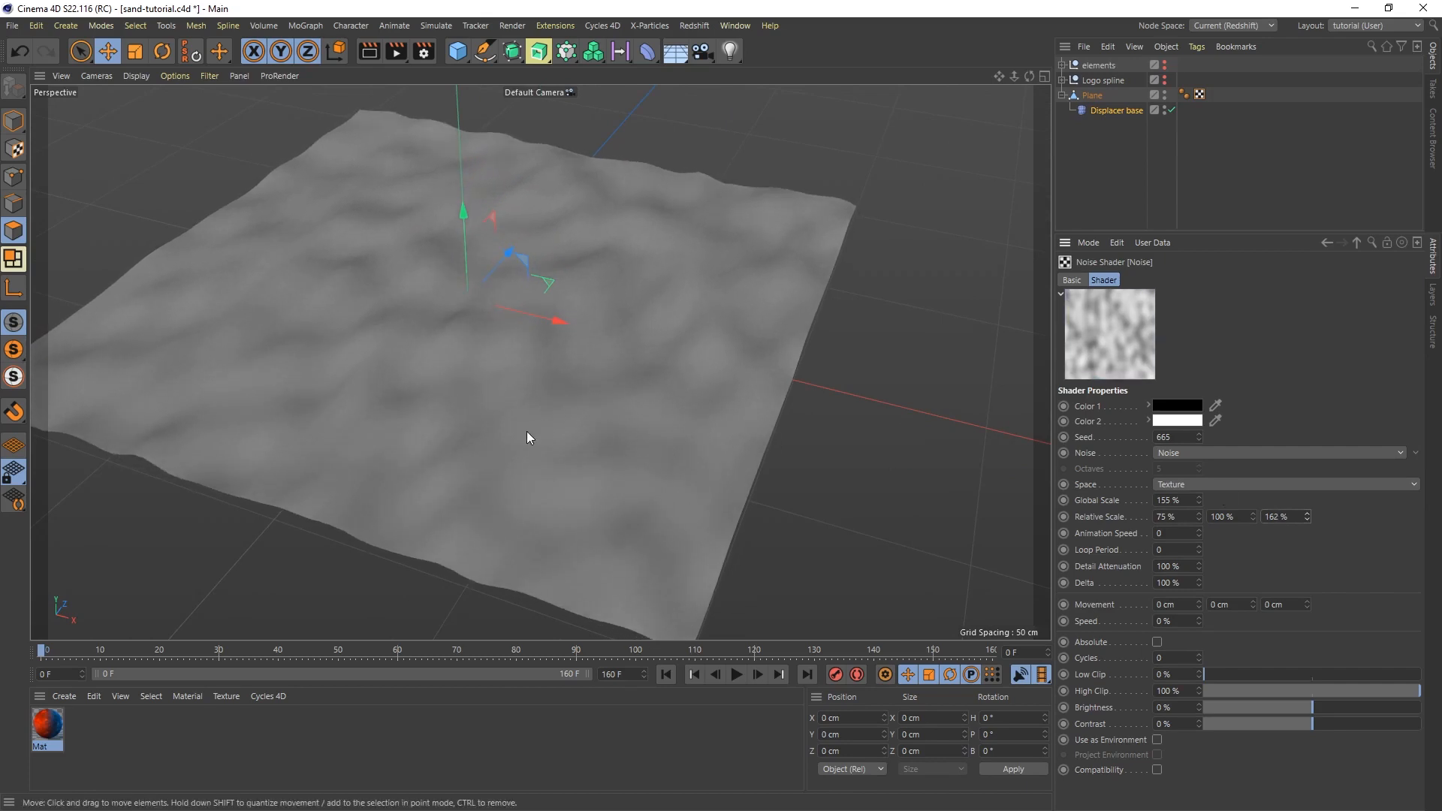
{"action": "left_click_drag", "start_coordinate": [528, 437], "coordinate": [558, 411], "text": "alt"}
{"action": "double_click", "coordinate": [1280, 517]}
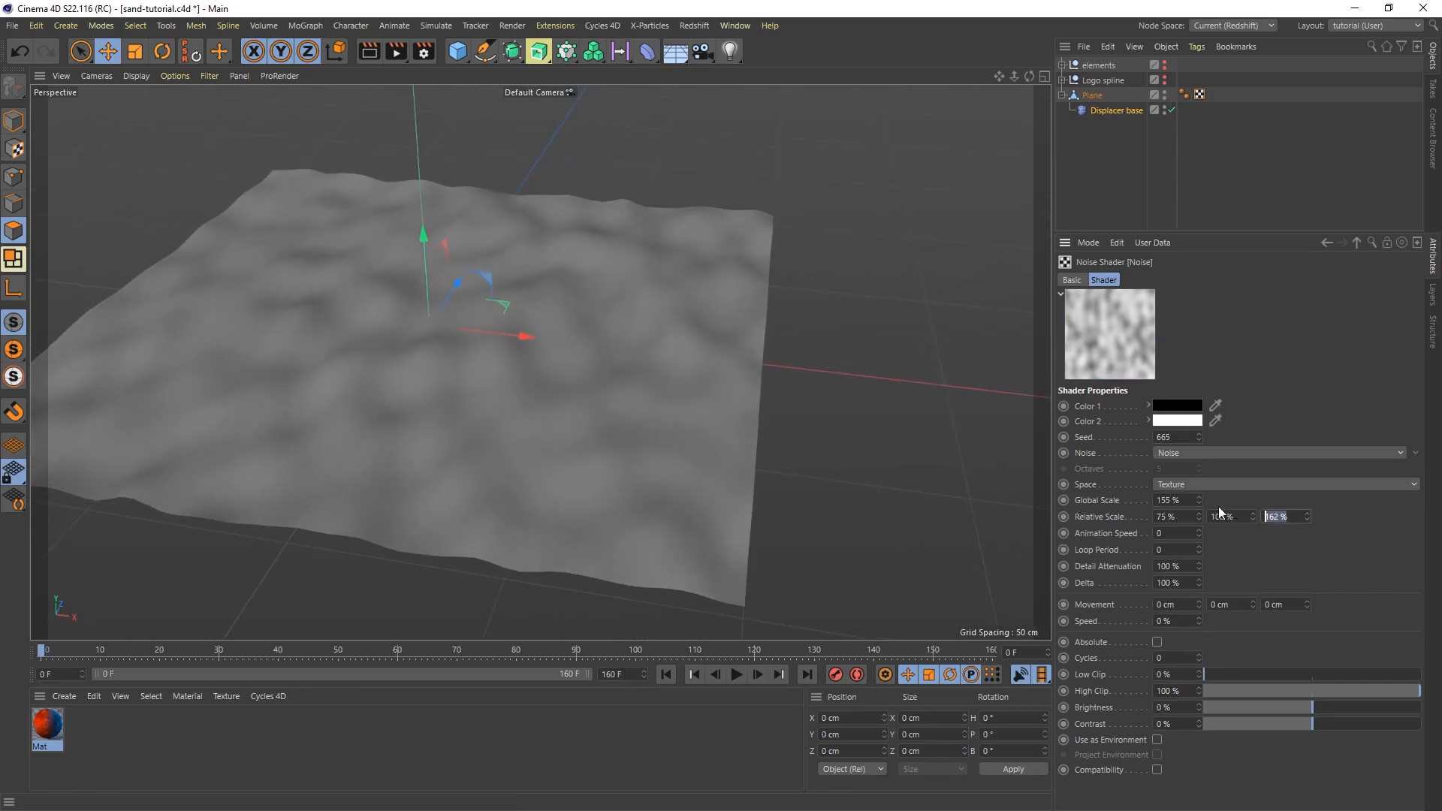
{"action": "type", "text": "300"}
{"action": "key", "text": "Return"}
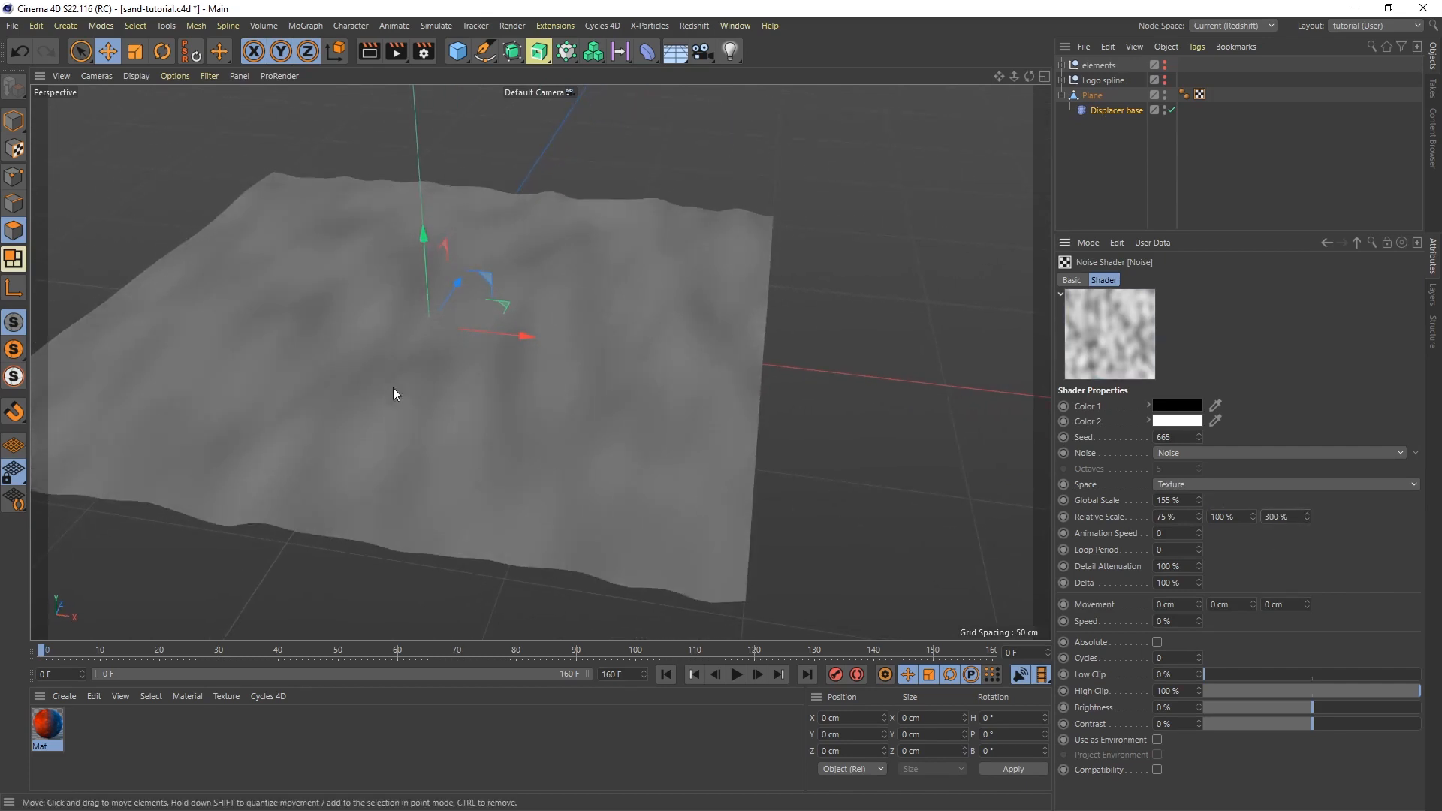
Step: Set the noise's Animation Speed to 0.2 and its Contrast to 18 %
{"action": "mouse_move", "coordinate": [328, 398]}
{"action": "left_mouse_down", "text": "alt"}
{"action": "mouse_move", "coordinate": [390, 367]}
{"action": "mouse_move", "coordinate": [419, 431]}
{"action": "mouse_move", "coordinate": [471, 427]}
{"action": "mouse_move", "coordinate": [496, 376]}
{"action": "mouse_move", "coordinate": [631, 396]}
{"action": "mouse_move", "coordinate": [666, 370]}
{"action": "mouse_move", "coordinate": [660, 380]}
{"action": "mouse_move", "coordinate": [660, 328]}
{"action": "mouse_move", "coordinate": [661, 393]}
{"action": "mouse_move", "coordinate": [671, 370]}
{"action": "mouse_move", "coordinate": [676, 399]}
{"action": "mouse_move", "coordinate": [692, 392]}
{"action": "mouse_move", "coordinate": [657, 450]}
{"action": "left_mouse_up", "text": "alt"}
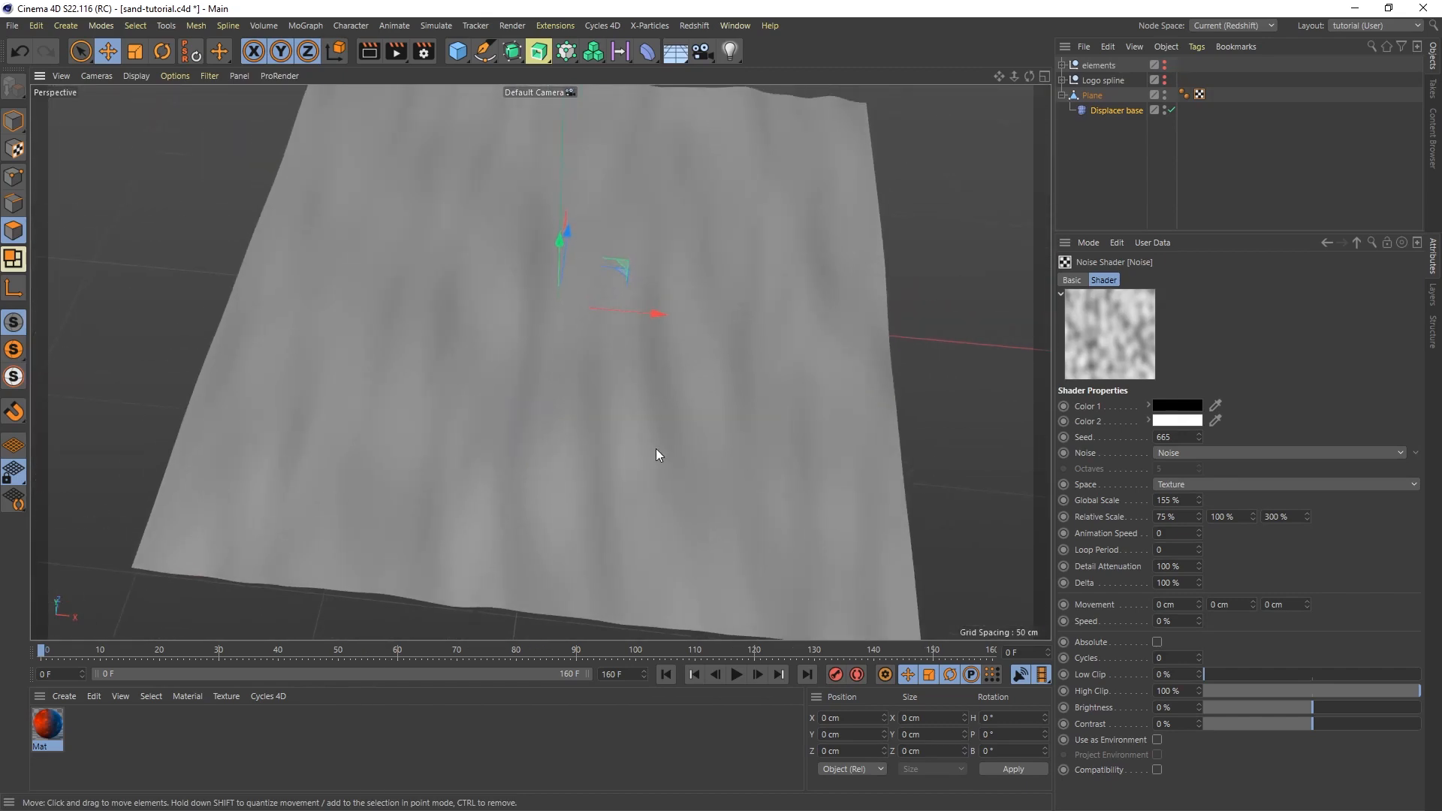
{"action": "left_click", "coordinate": [1163, 532]}
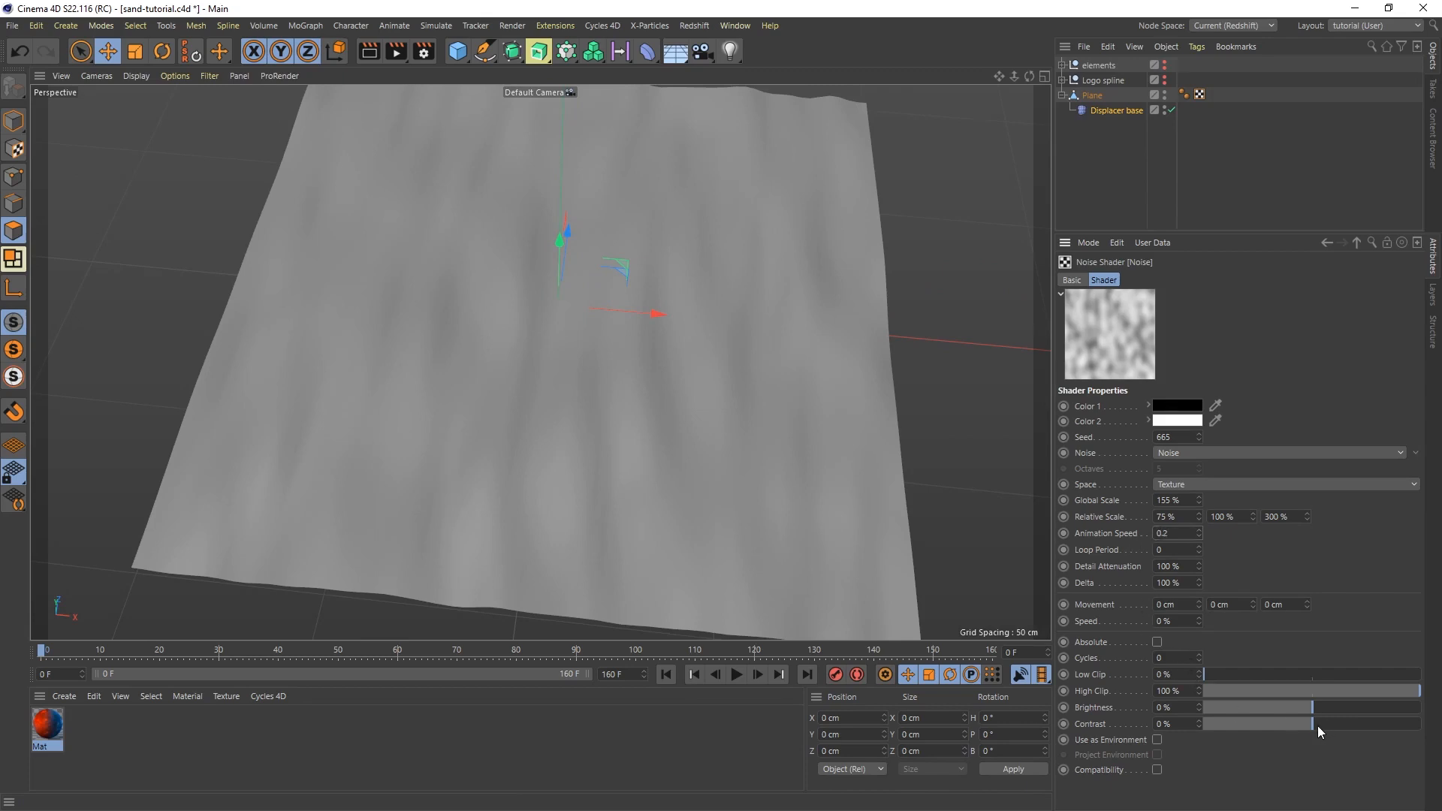
{"action": "left_click_drag", "start_coordinate": [1318, 731], "coordinate": [1332, 731]}
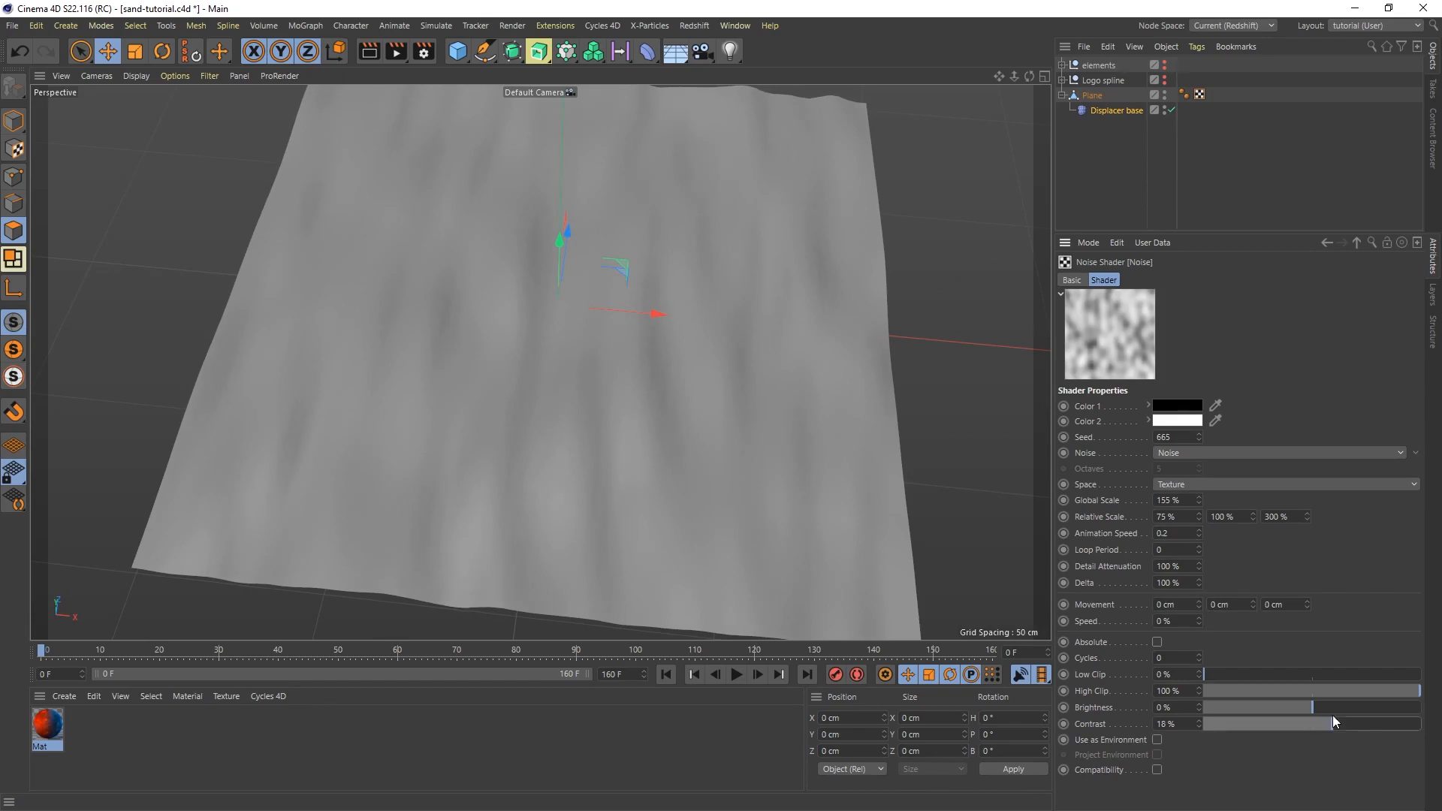
Step: Play back the animation and examine the moving noise displacement on the plane from the side and from above
{"action": "left_click", "coordinate": [737, 677]}
{"action": "left_click_drag", "start_coordinate": [597, 475], "coordinate": [615, 332], "text": "alt"}
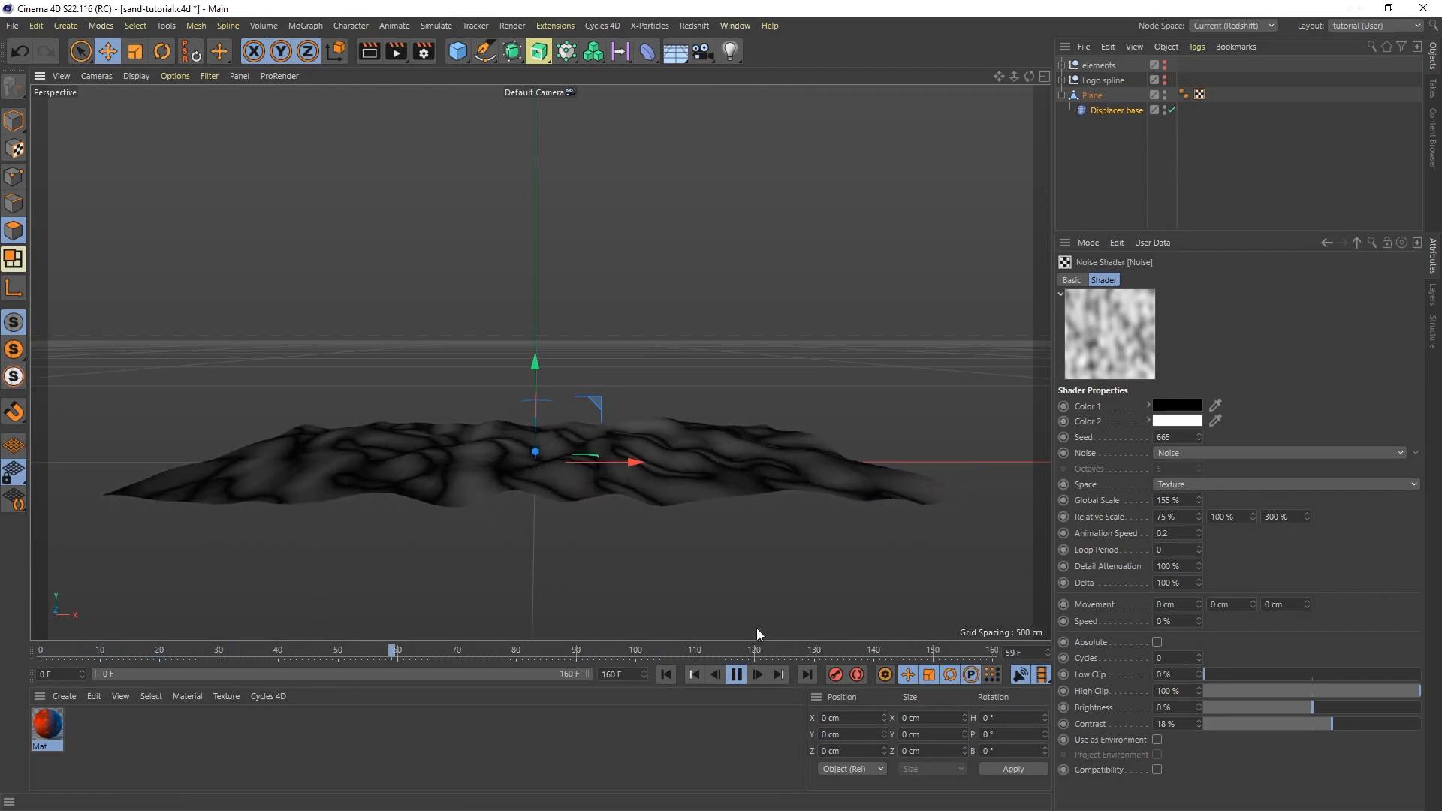
{"action": "left_click", "coordinate": [734, 679]}
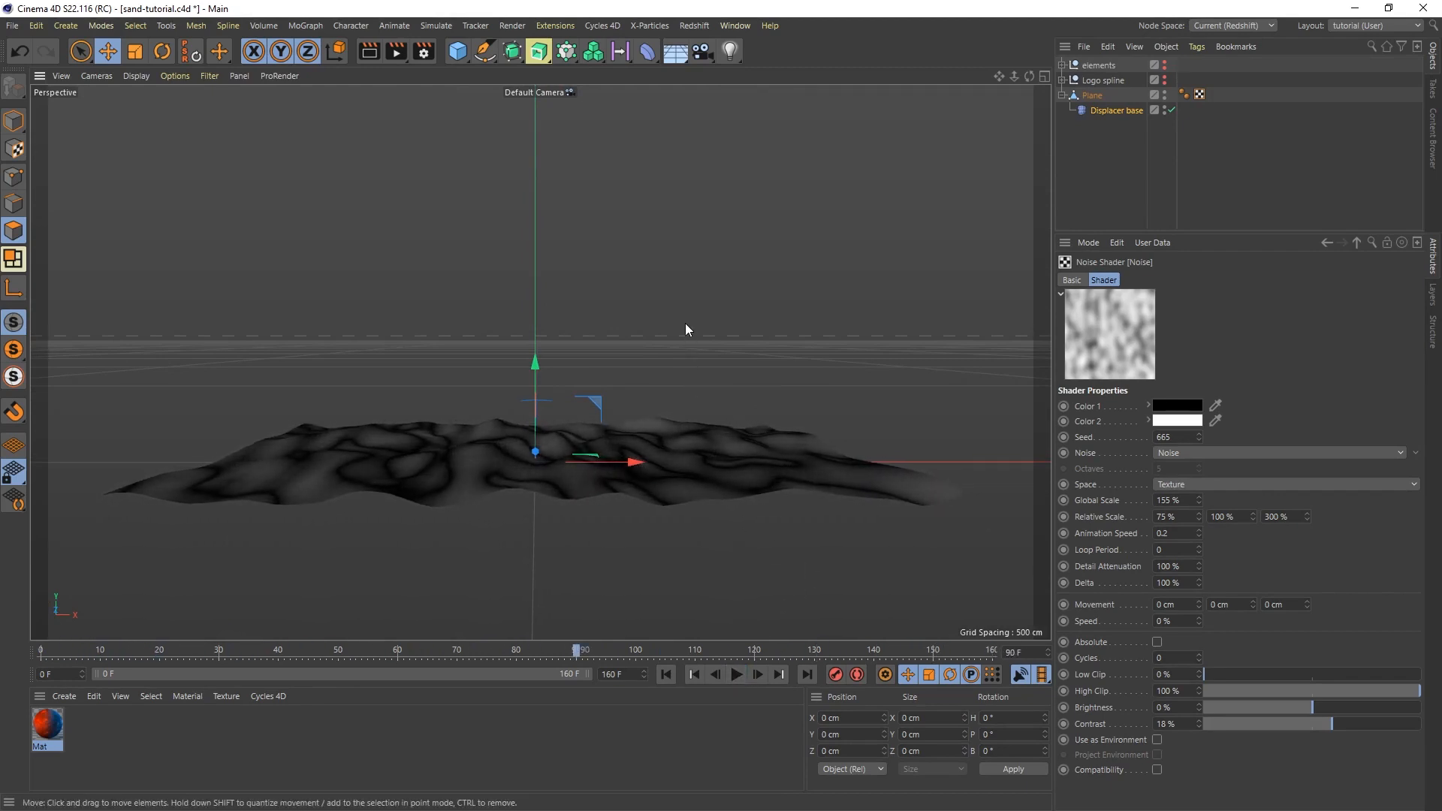
{"action": "left_click_drag", "start_coordinate": [685, 323], "coordinate": [653, 472], "text": "alt"}
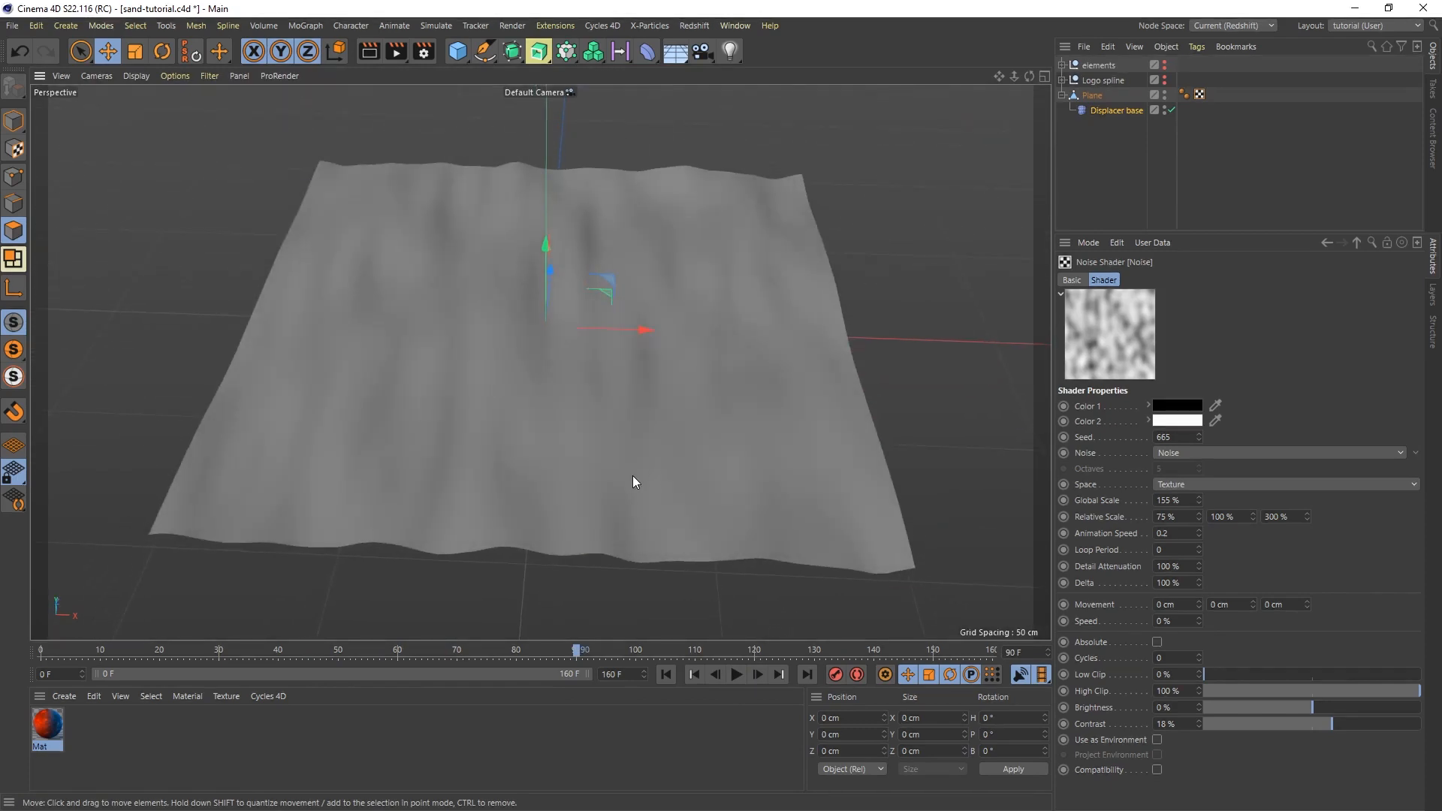
Step: Add a second Displacer deformer under the plane and rename it as Displacer logo
{"action": "left_click", "coordinate": [1096, 94]}
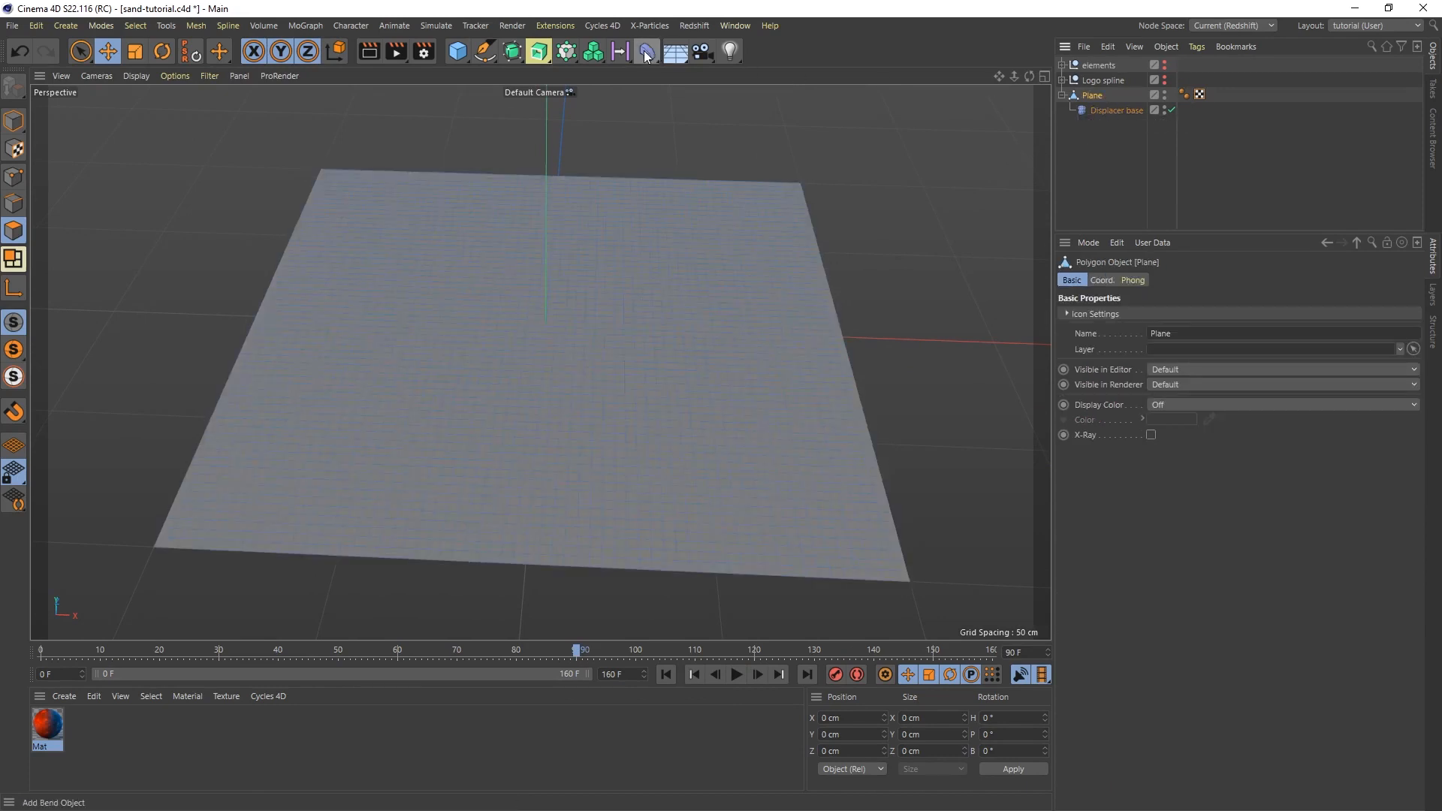
{"action": "left_click", "coordinate": [644, 51]}
{"action": "left_click", "coordinate": [704, 241]}
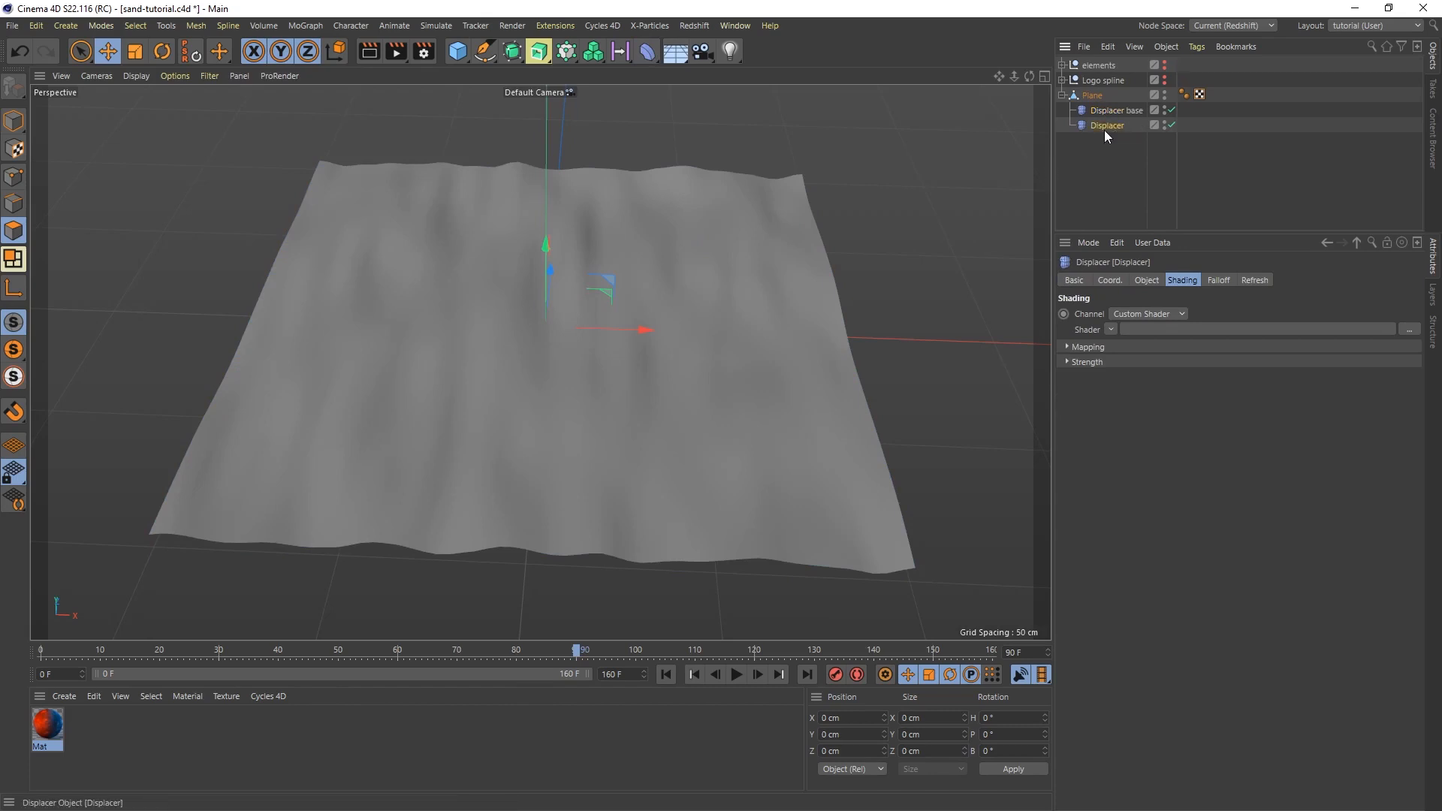
{"action": "double_click", "coordinate": [1109, 126]}
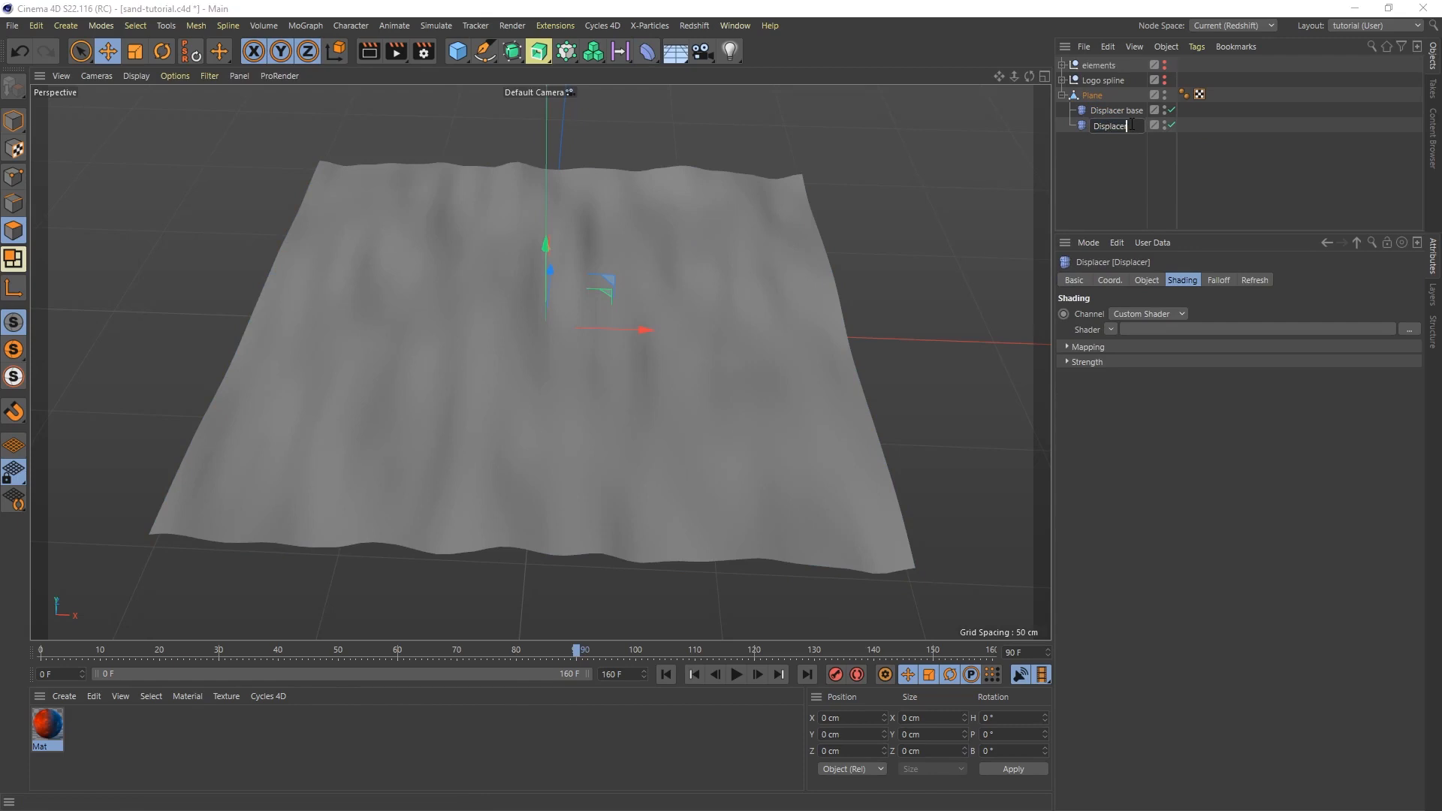
{"action": "type", "text": "logo"}
{"action": "key", "text": "Return"}
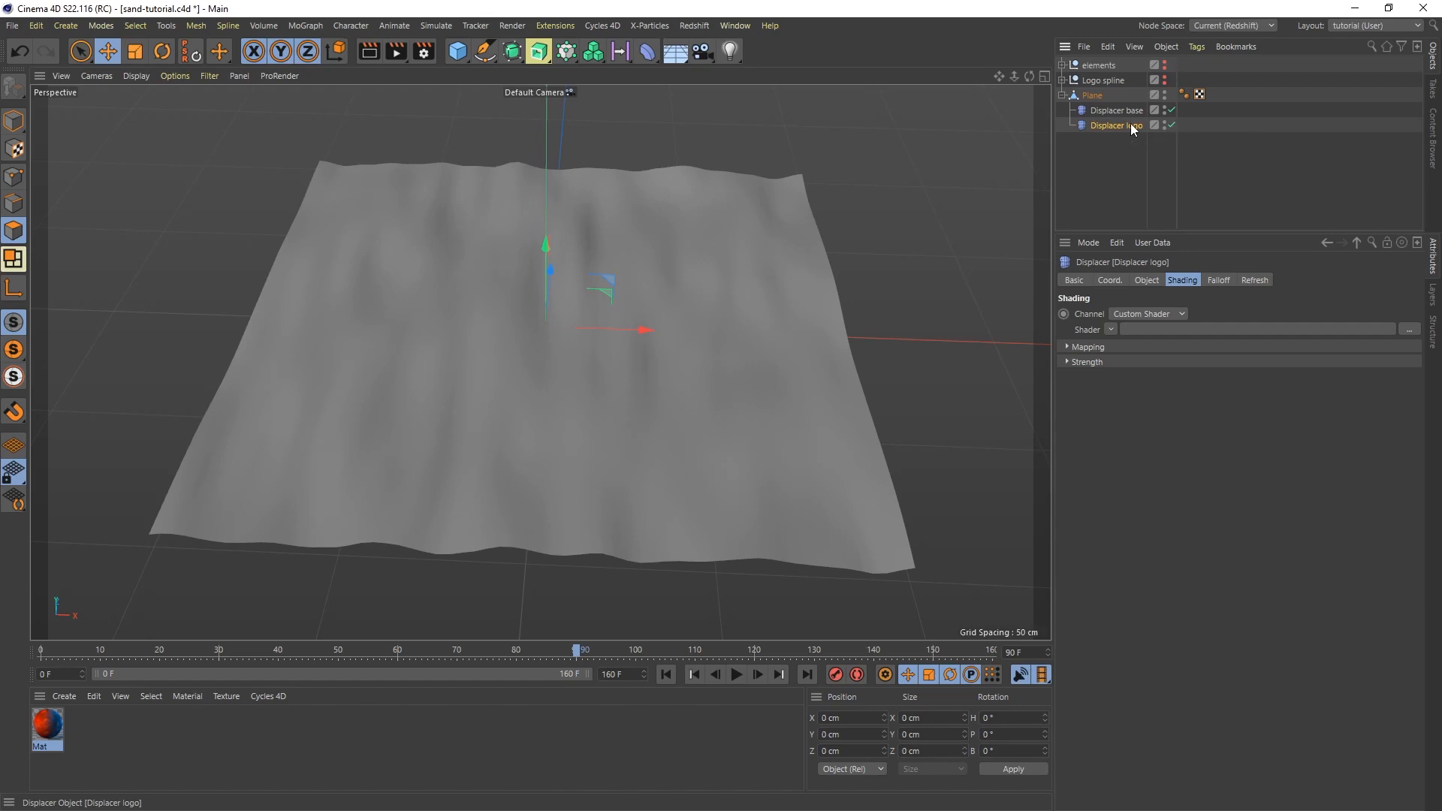
Step: Set the logo displacer's Height to 5 cm and its Type to Intensity
{"action": "left_click", "coordinate": [1148, 281]}
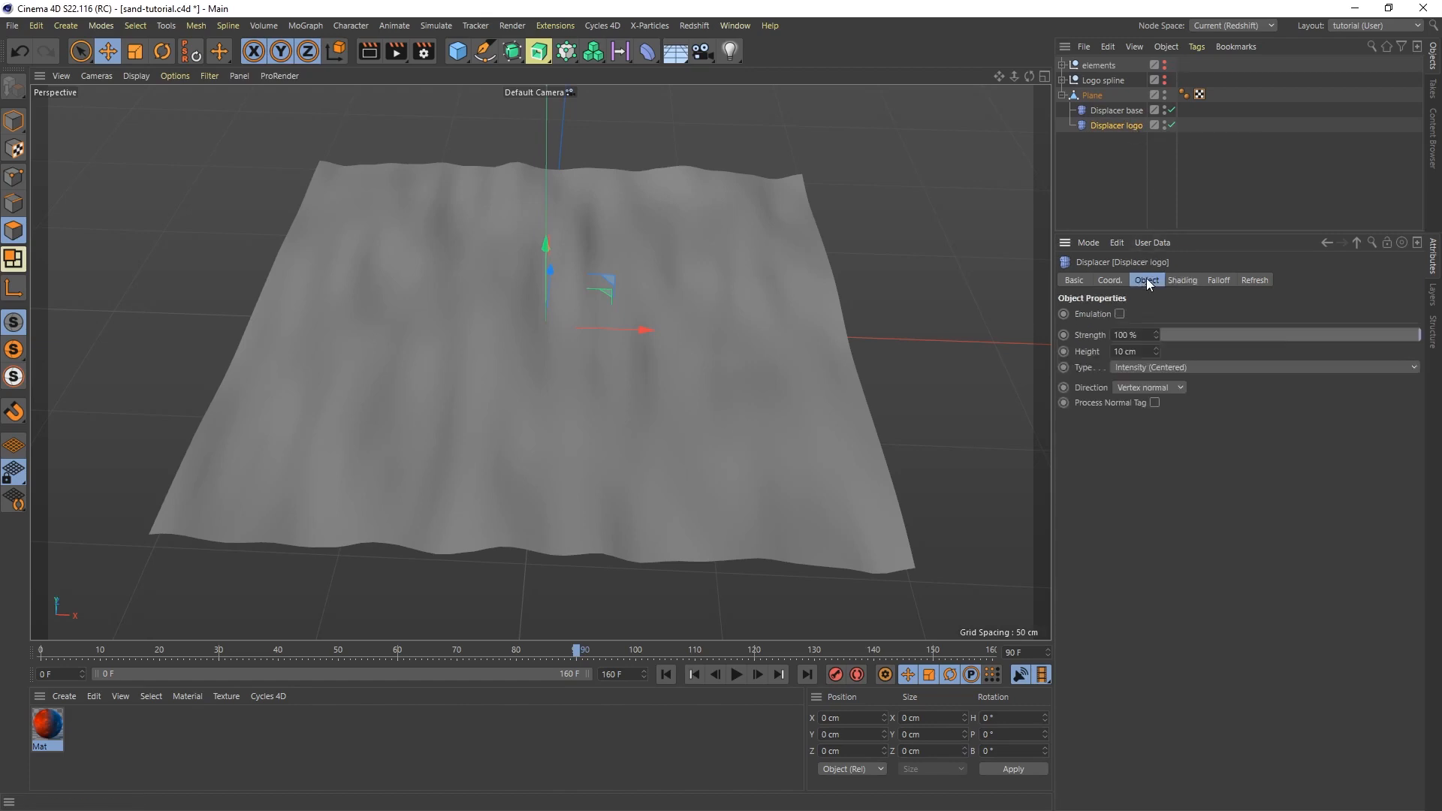
{"action": "left_click", "coordinate": [1144, 352]}
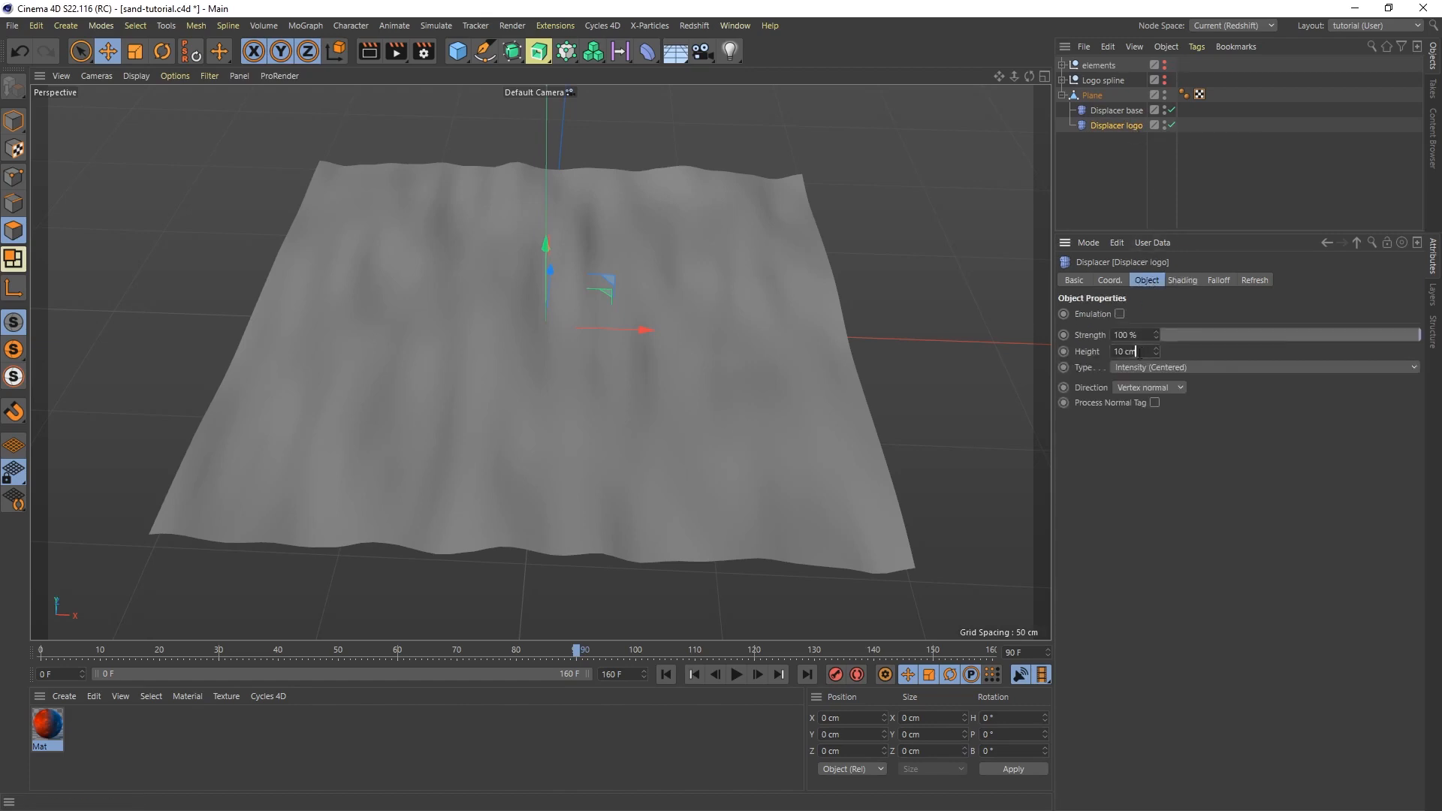
{"action": "left_click", "coordinate": [1123, 367]}
{"action": "left_click", "coordinate": [1136, 384]}
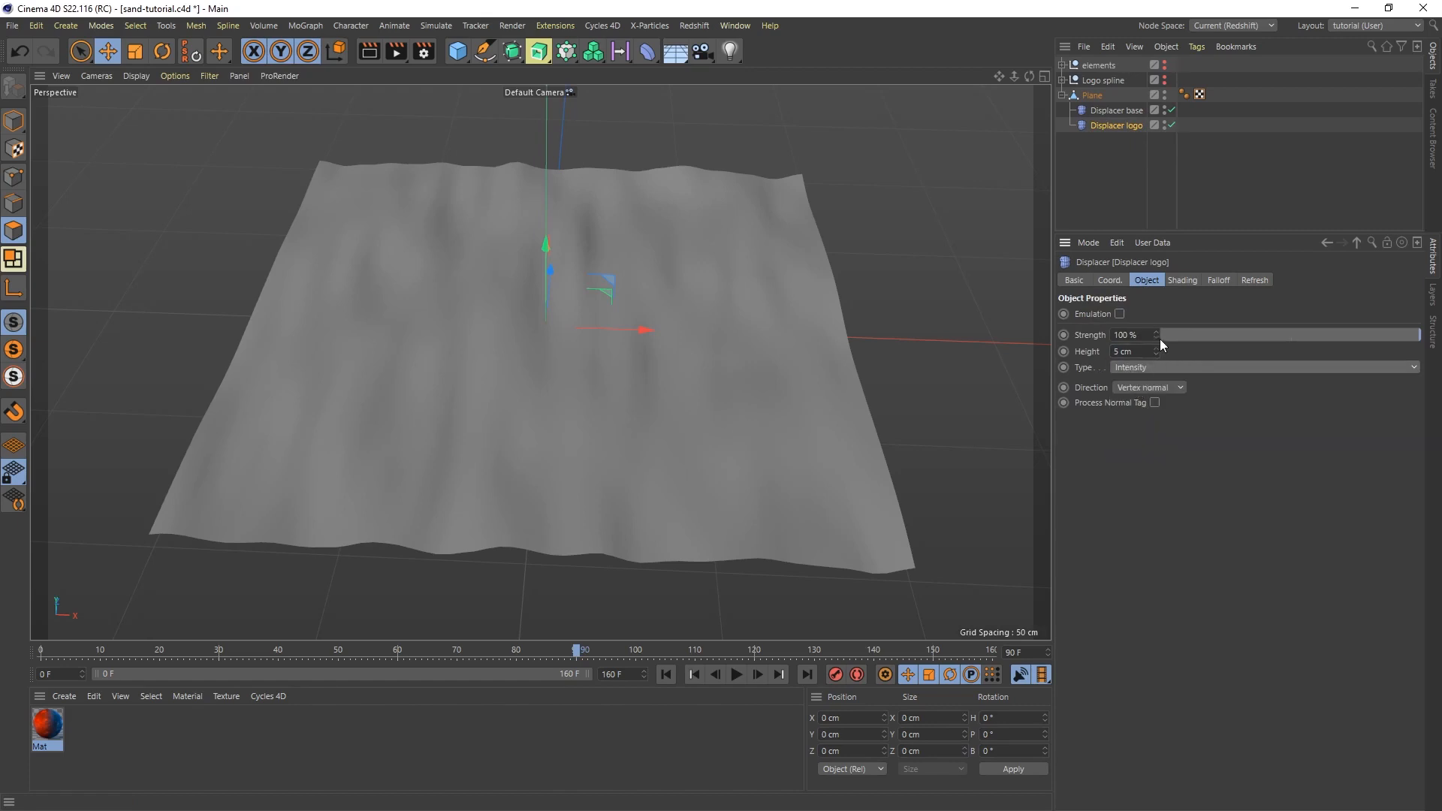
Step: Load a Color shader as the logo displacer's custom shader
{"action": "left_click", "coordinate": [1181, 281]}
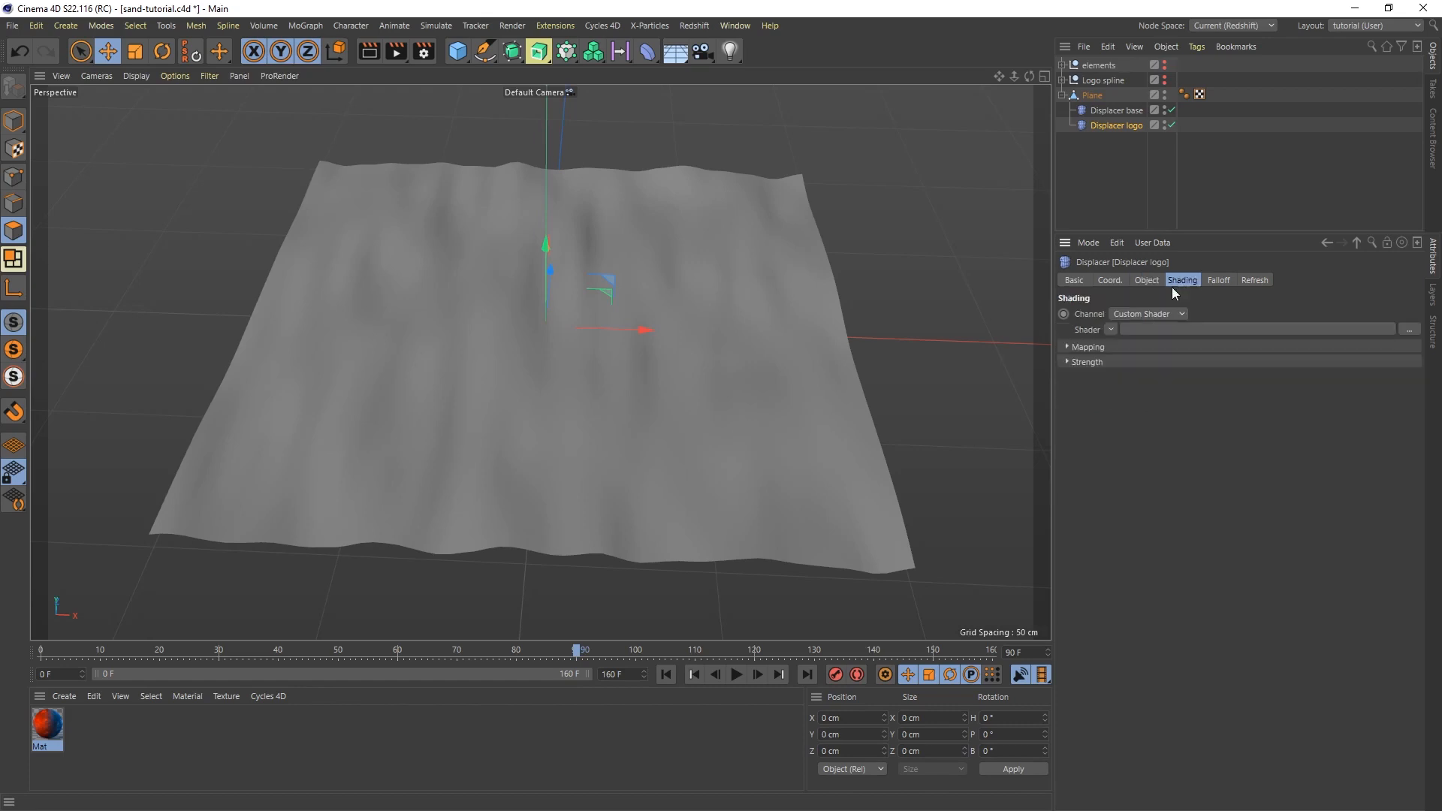
{"action": "left_click", "coordinate": [1110, 330]}
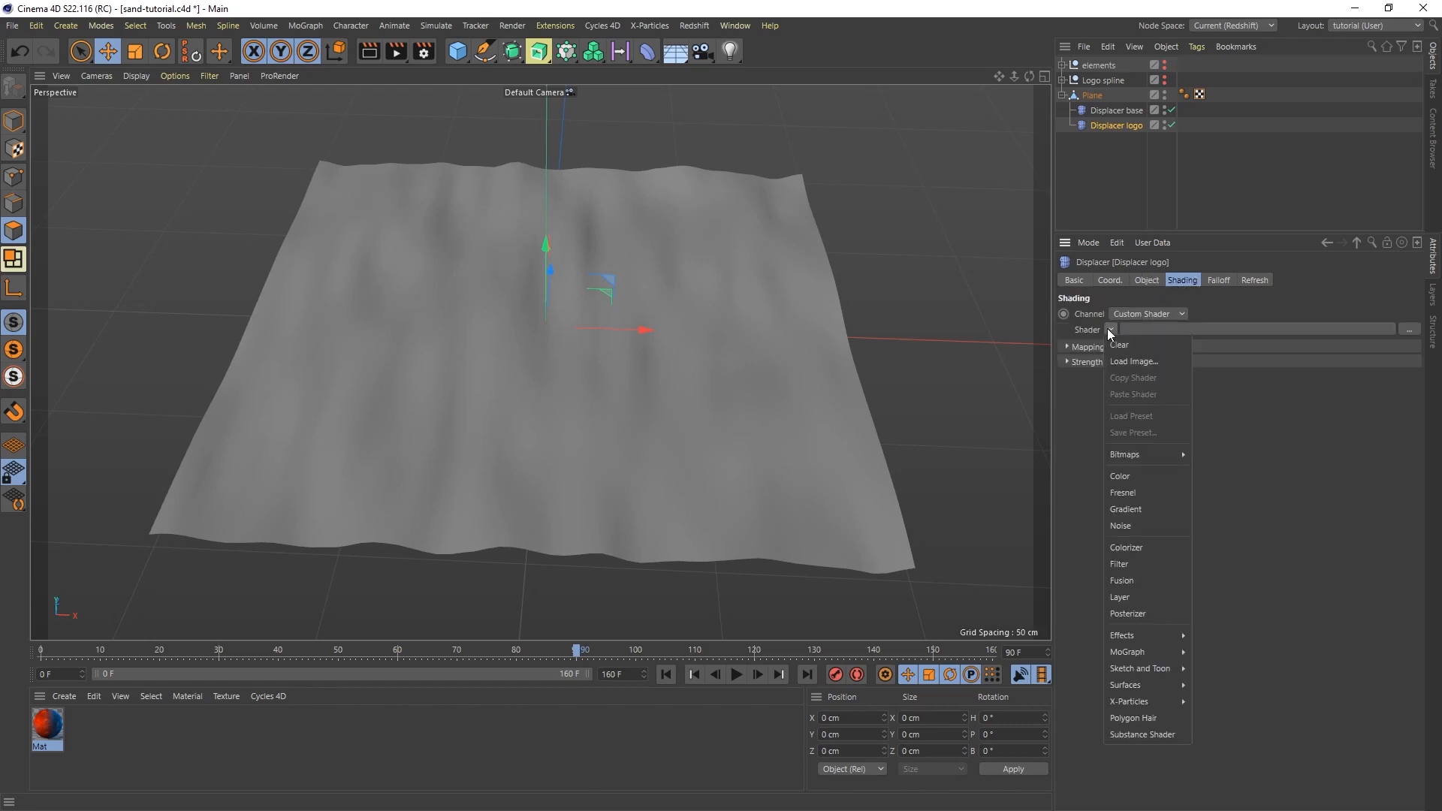
{"action": "left_click", "coordinate": [1133, 475]}
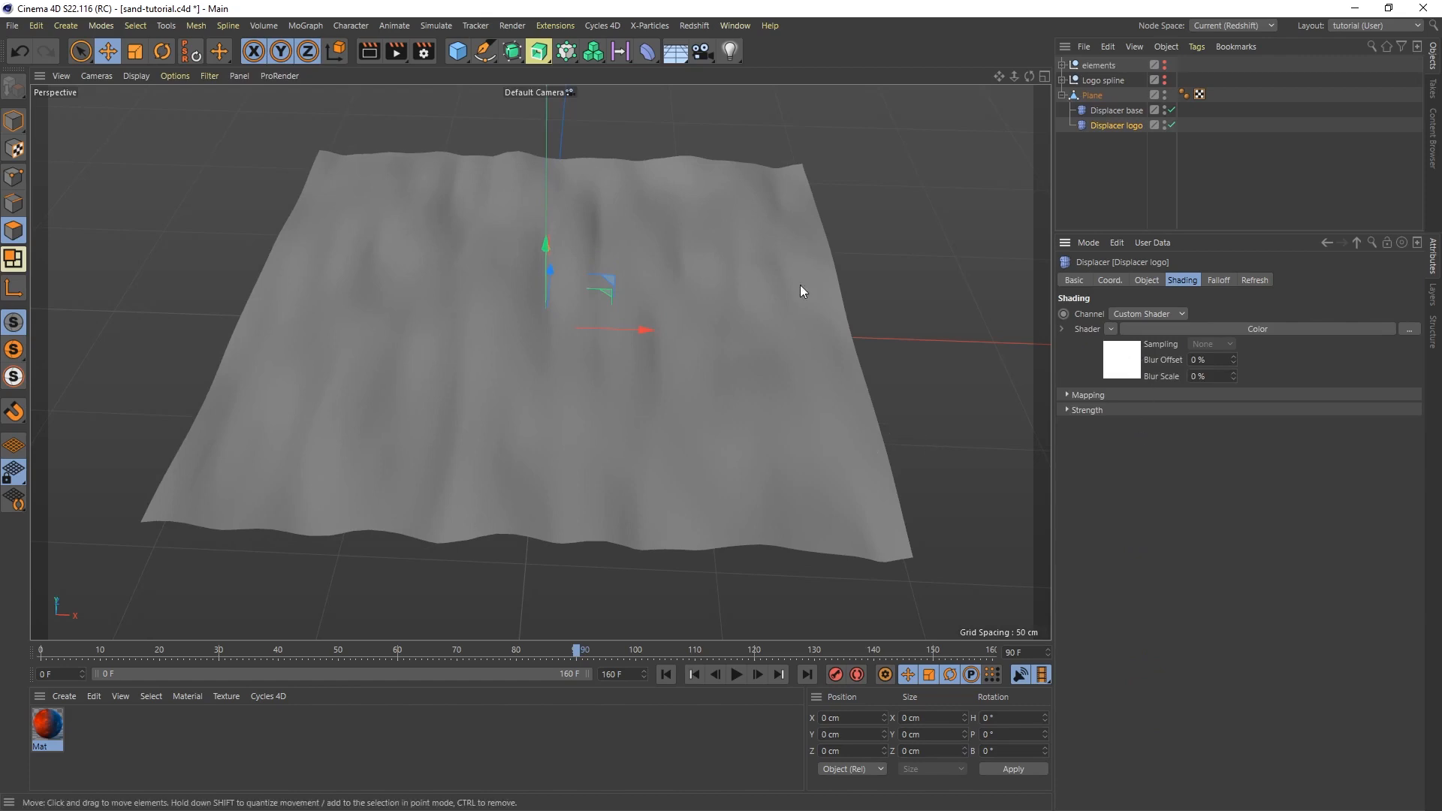
{"action": "left_click", "coordinate": [1147, 280]}
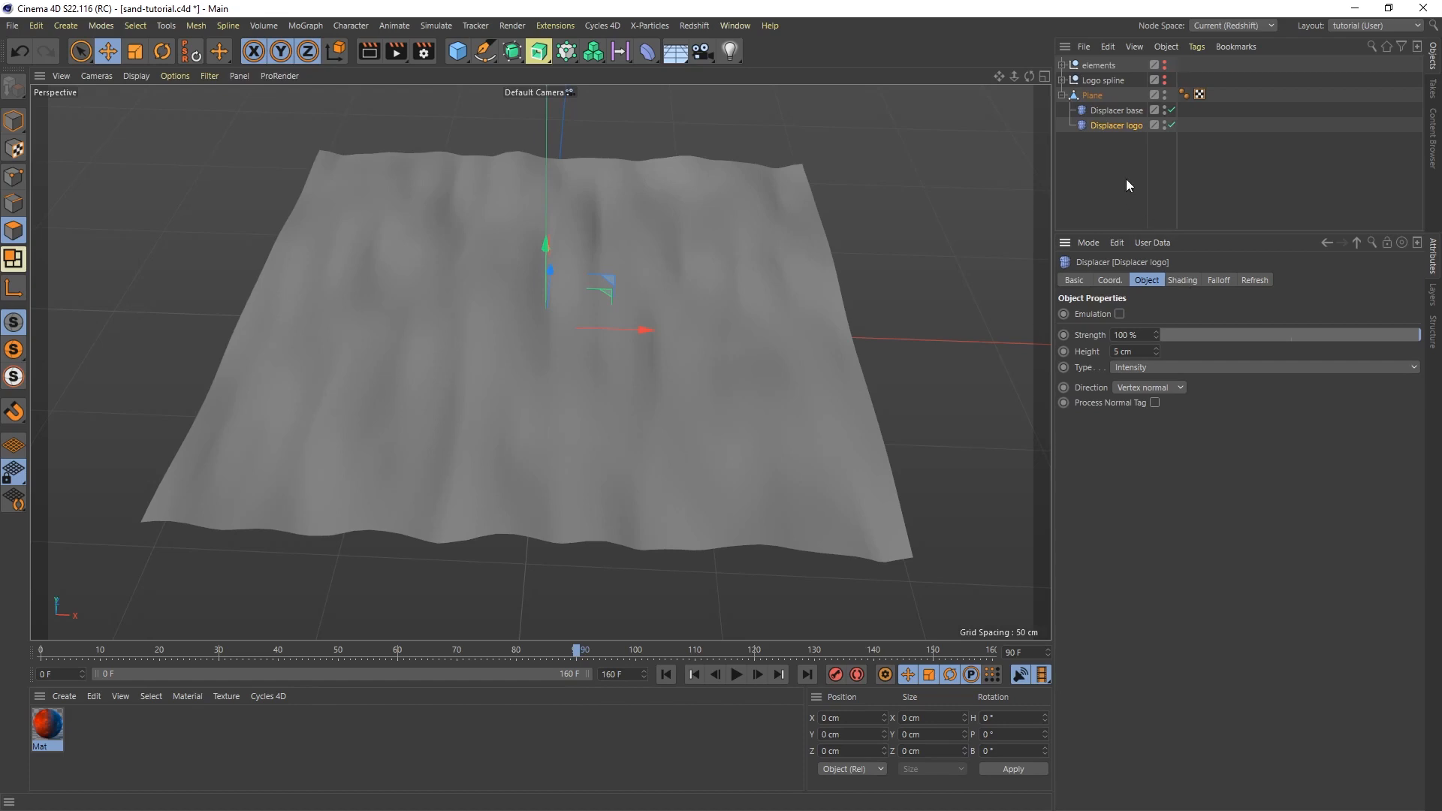
Step: Reveal the logo spline in the object hierarchy and create a vertex map on the plane with a weight of 0 %
{"action": "left_click", "coordinate": [1062, 80]}
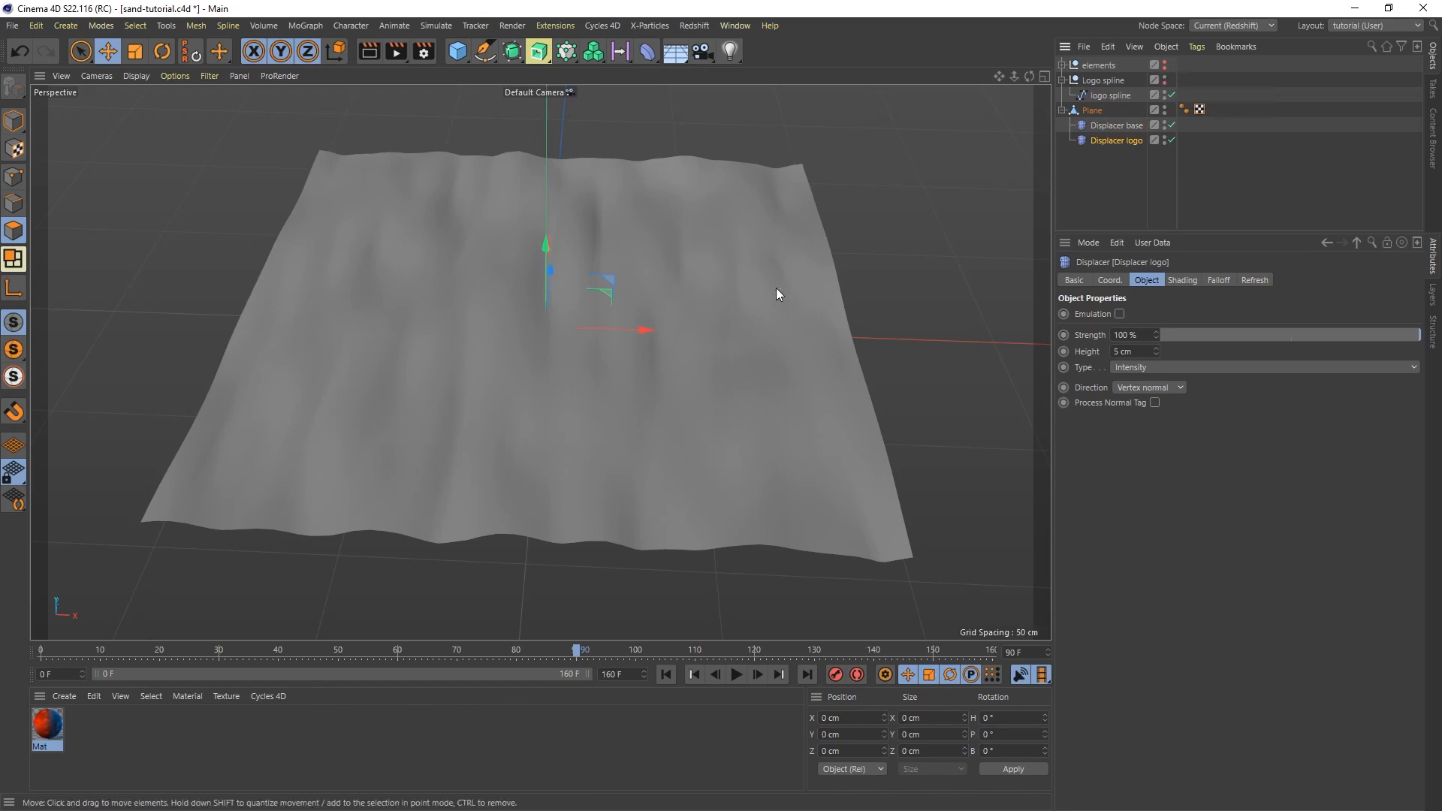
{"action": "mouse_move", "coordinate": [578, 410]}
{"action": "left_mouse_down", "text": "alt"}
{"action": "mouse_move", "coordinate": [579, 225]}
{"action": "mouse_move", "coordinate": [577, 405]}
{"action": "left_mouse_up", "text": "alt"}
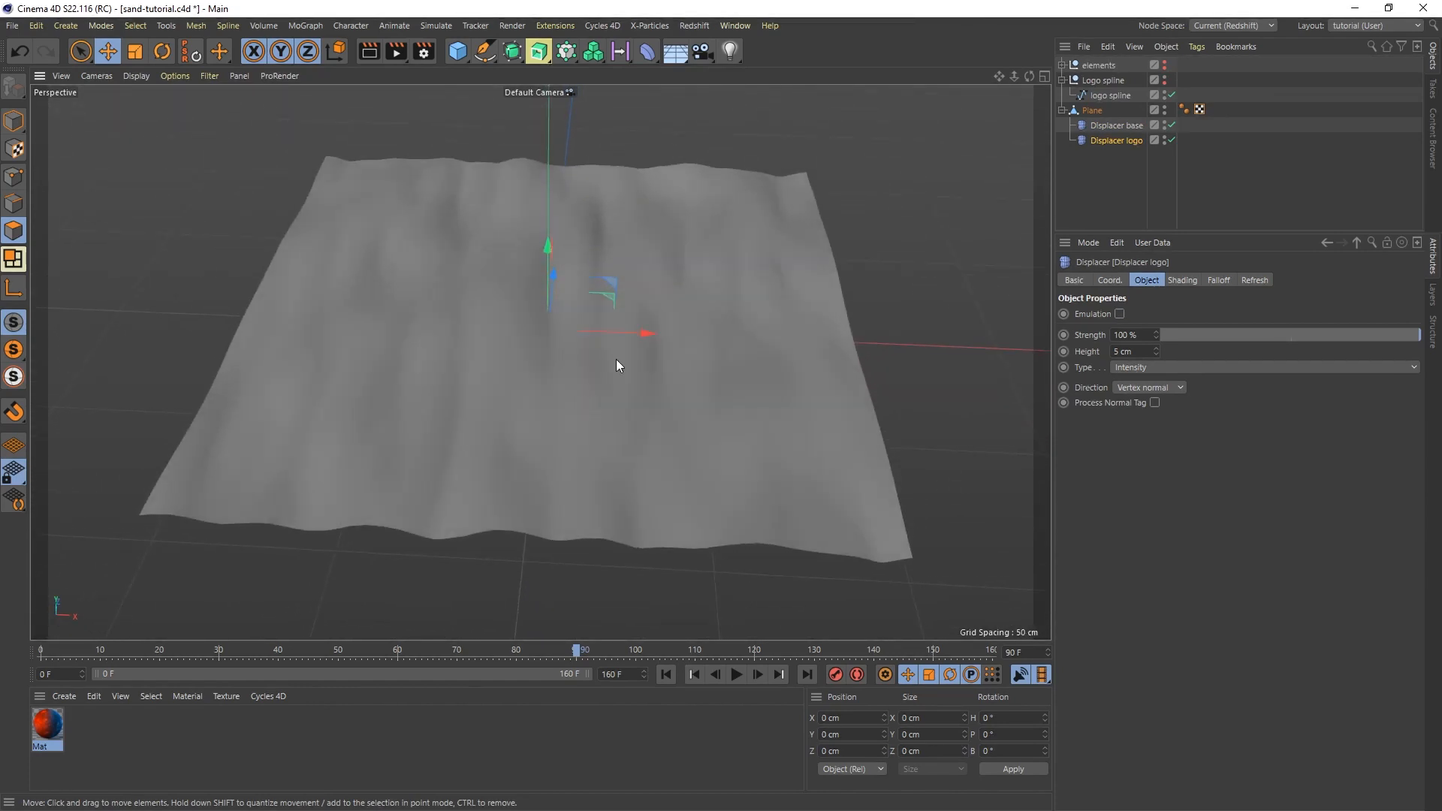
{"action": "left_click", "coordinate": [1092, 111]}
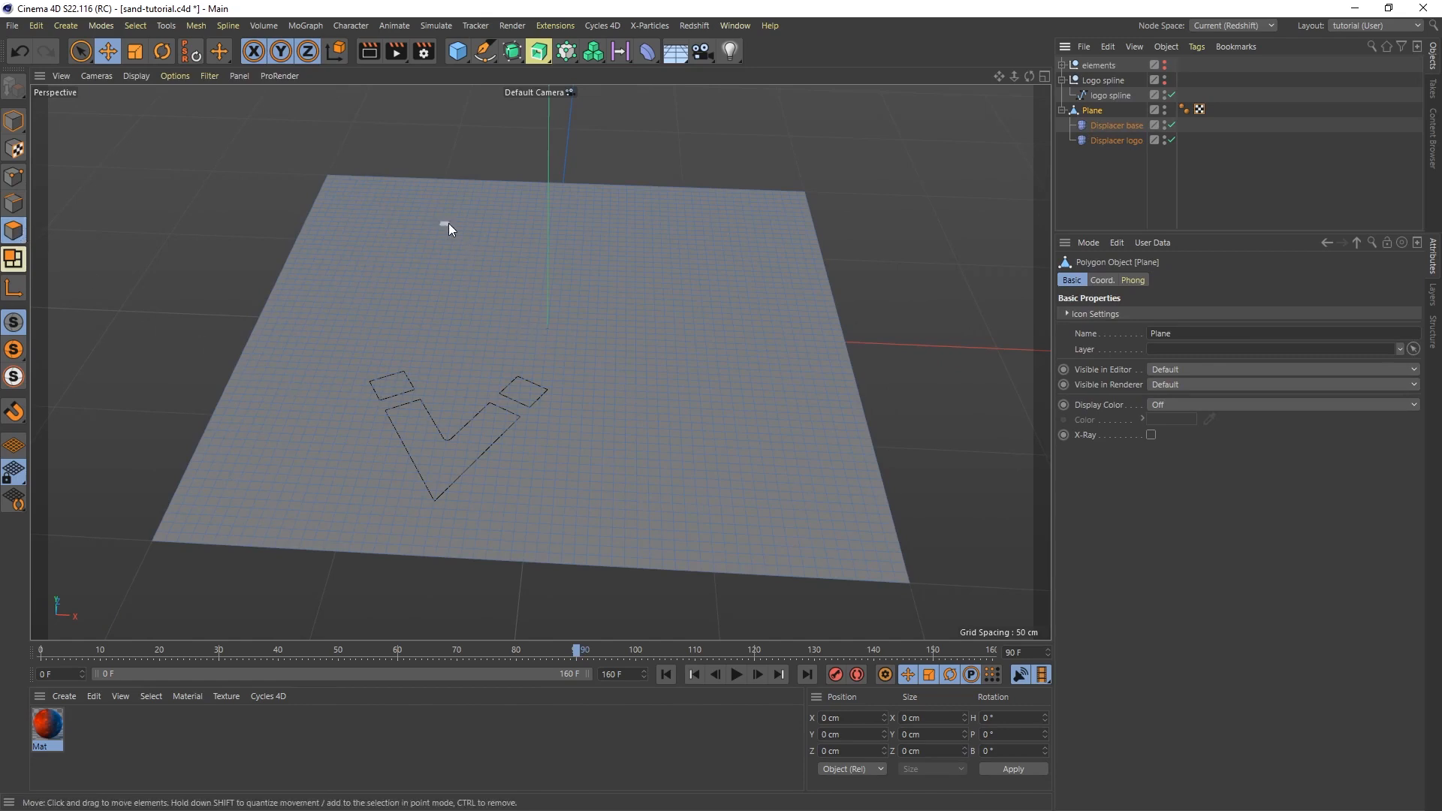
{"action": "left_click", "coordinate": [136, 25]}
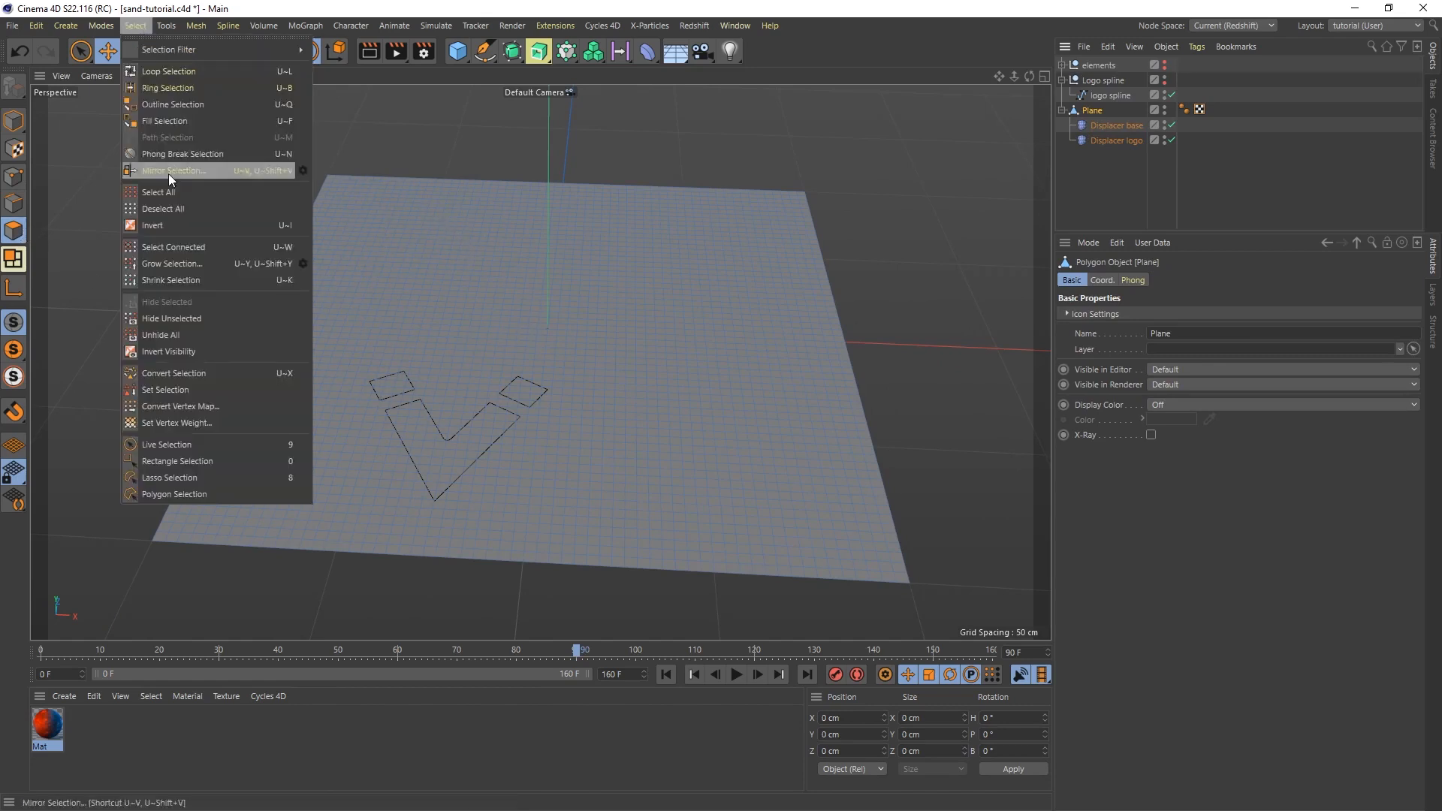
{"action": "left_click", "coordinate": [209, 423]}
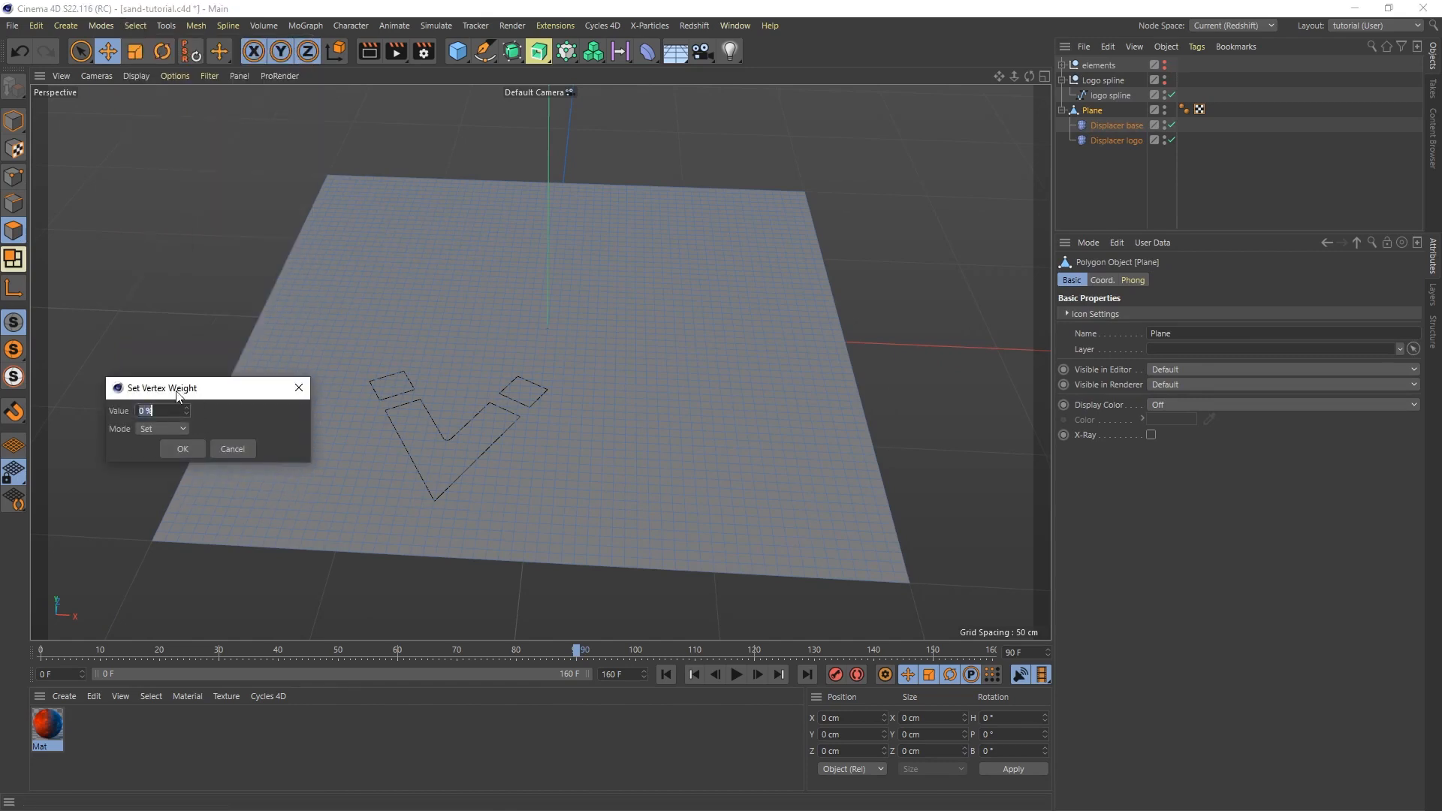
{"action": "left_click", "coordinate": [182, 449]}
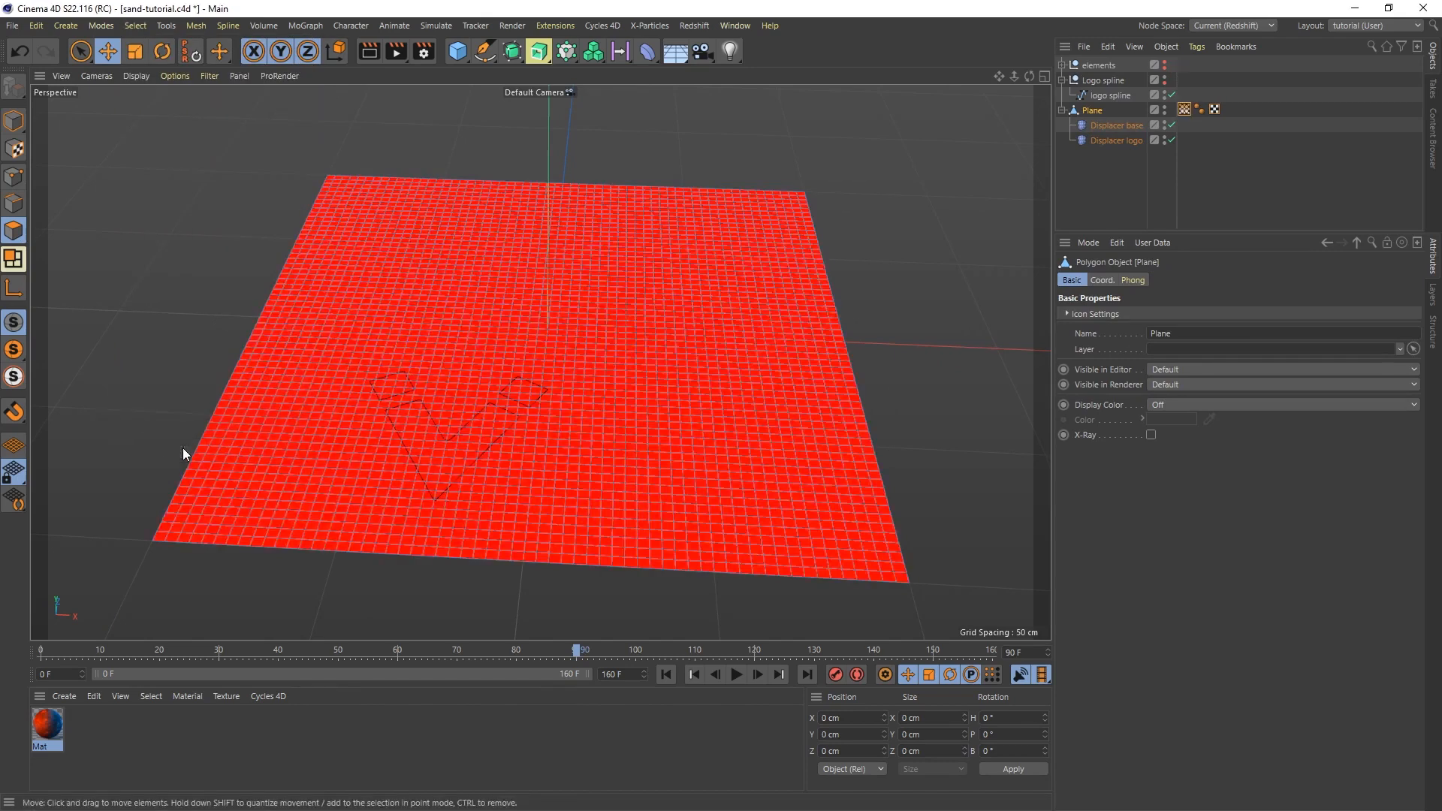
Step: Rename the plane's vertex map tag as VM Logo
{"action": "left_click", "coordinate": [1185, 110]}
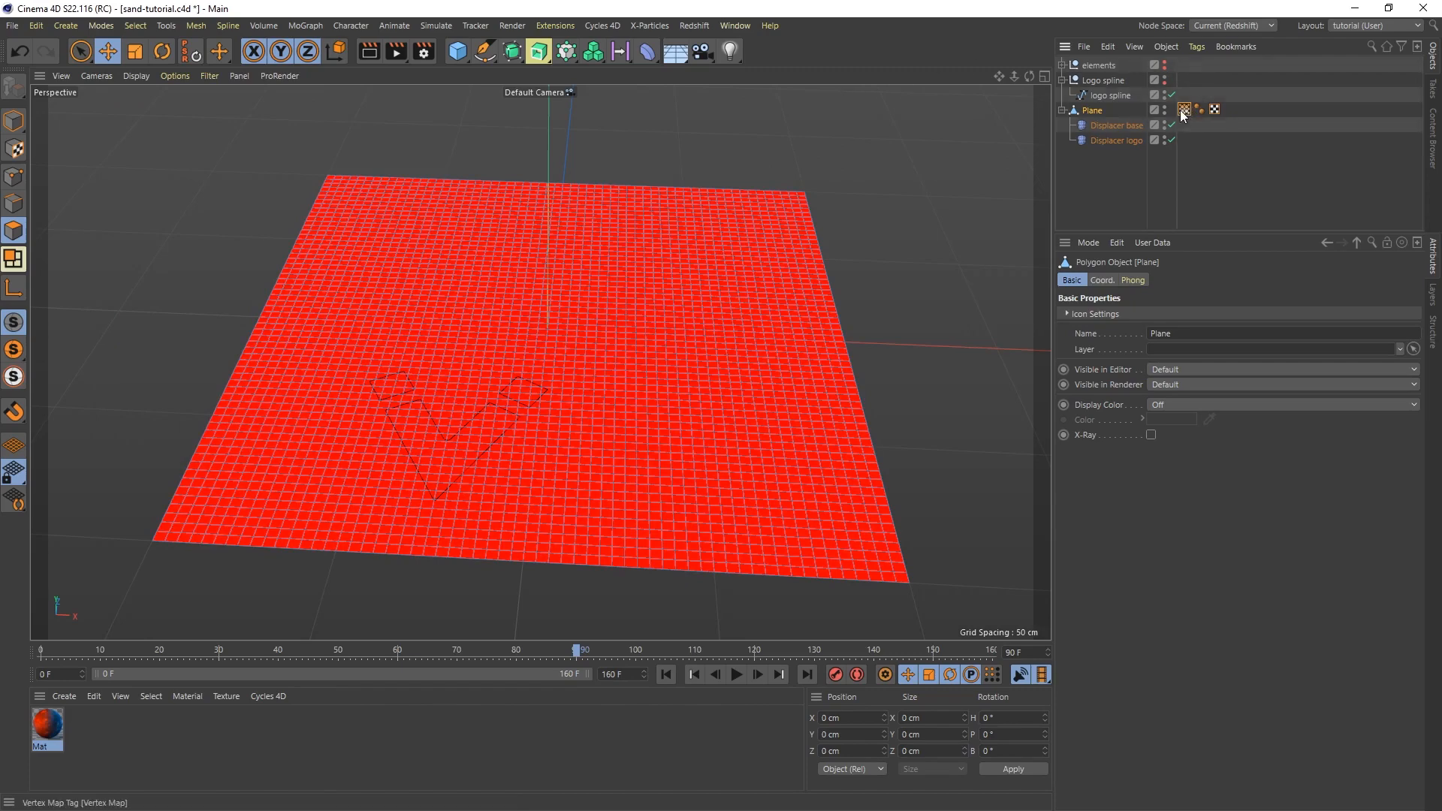
{"action": "left_click_drag", "start_coordinate": [1176, 322], "coordinate": [1068, 323]}
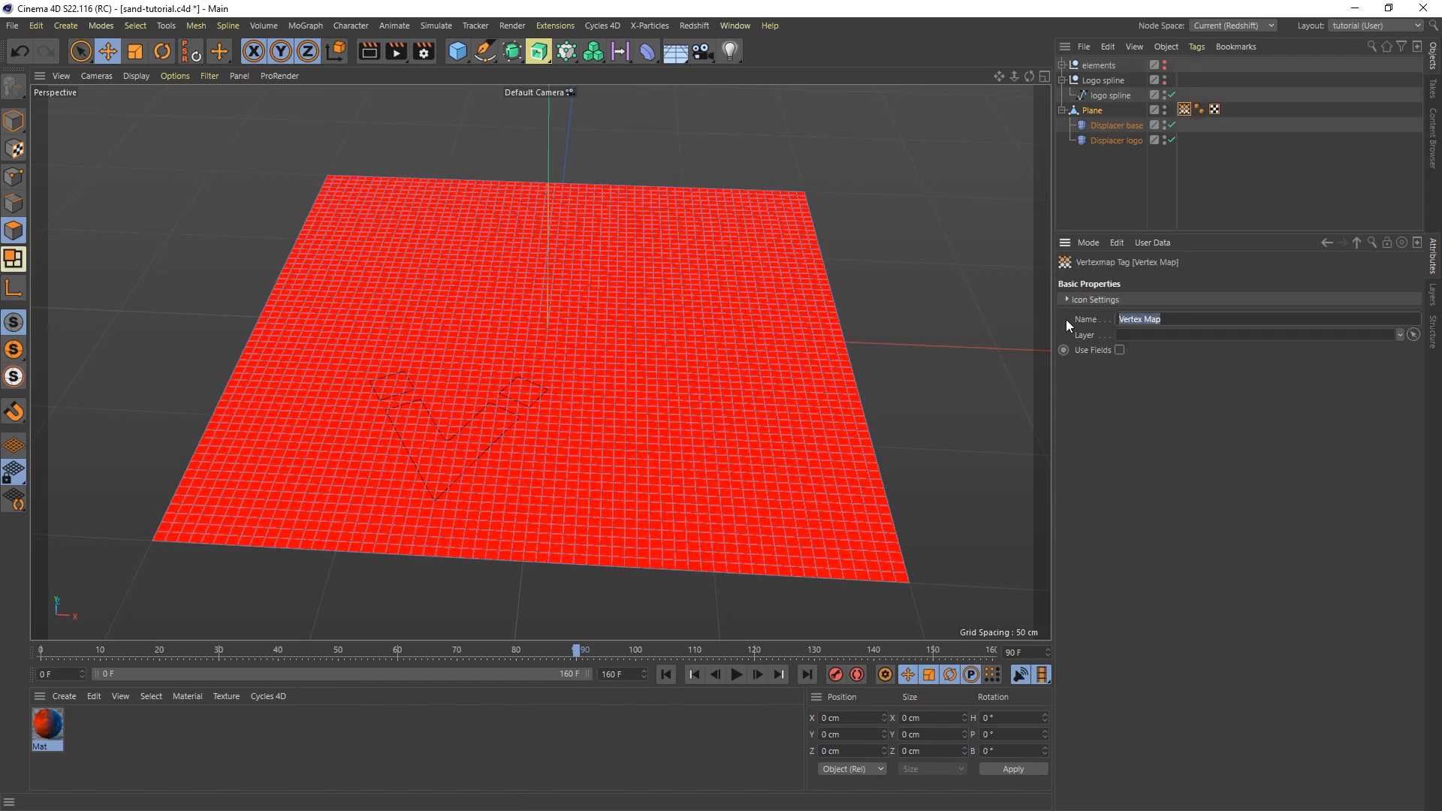
{"action": "type", "text": "VM Logo"}
{"action": "key", "text": "Return"}
Step: Enable Use Fields on the VM Logo vertex map and replace its Freeze layer with the logo spline
{"action": "left_click", "coordinate": [1120, 350]}
{"action": "left_click", "coordinate": [1123, 363]}
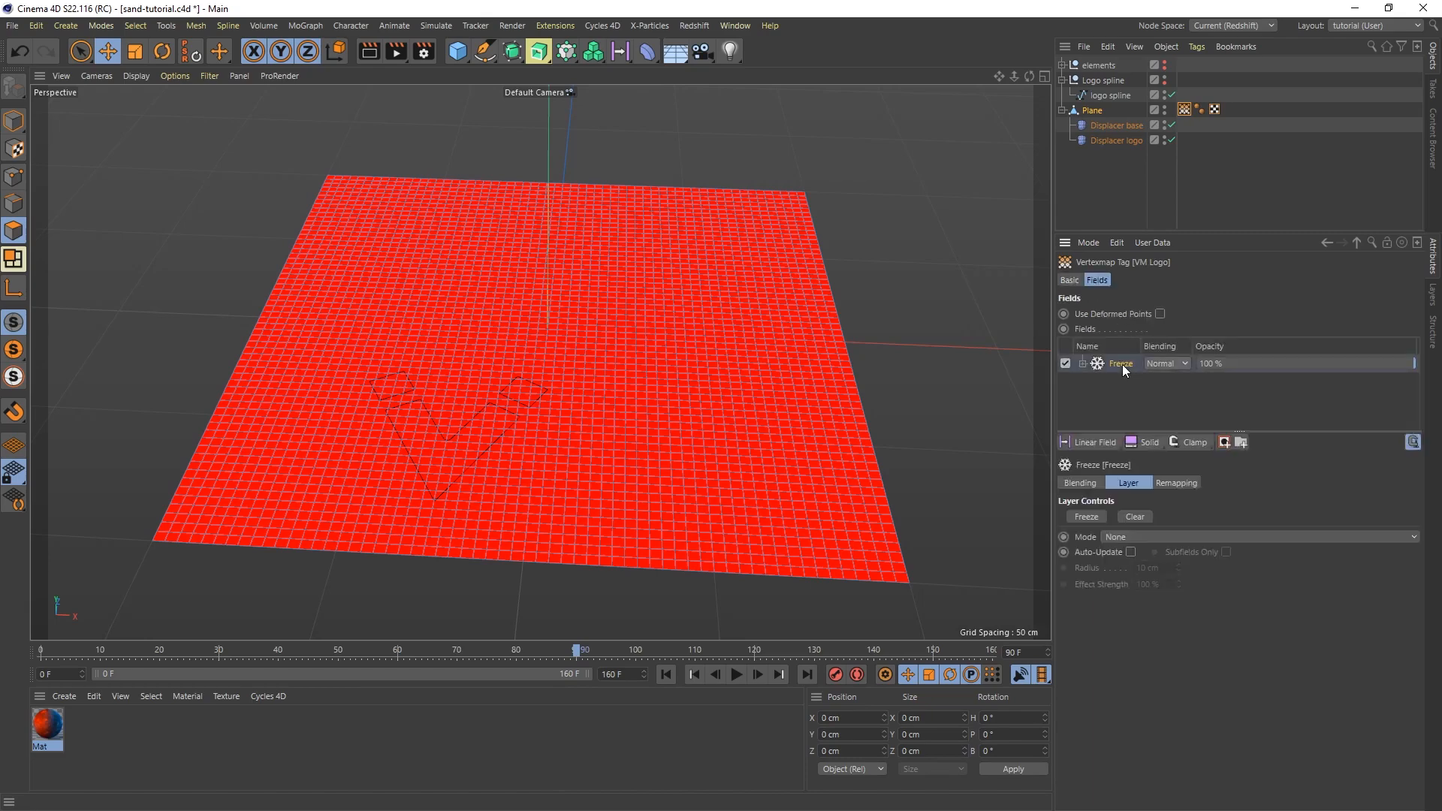
{"action": "key", "text": "Delete"}
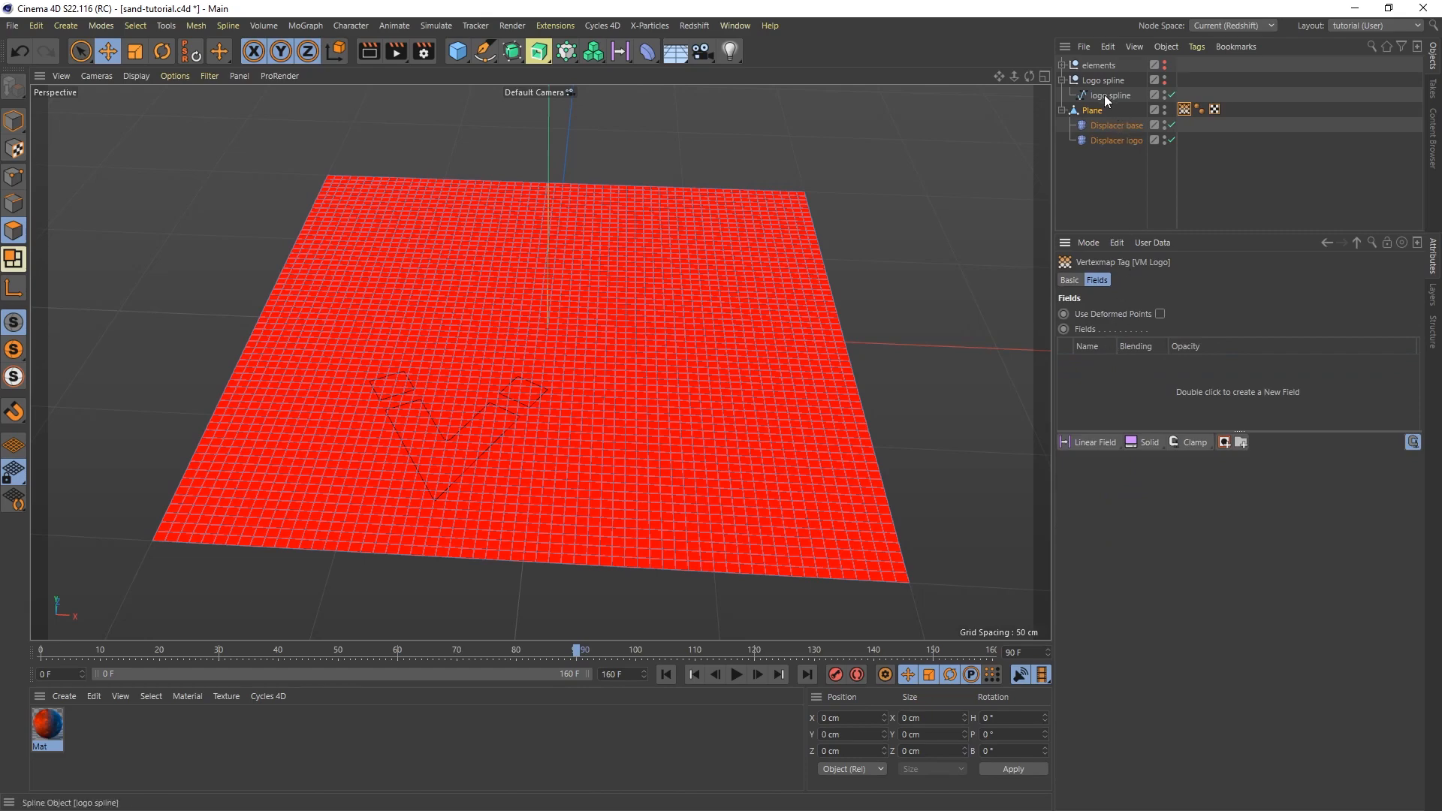
{"action": "left_click_drag", "start_coordinate": [1105, 94], "coordinate": [1113, 381]}
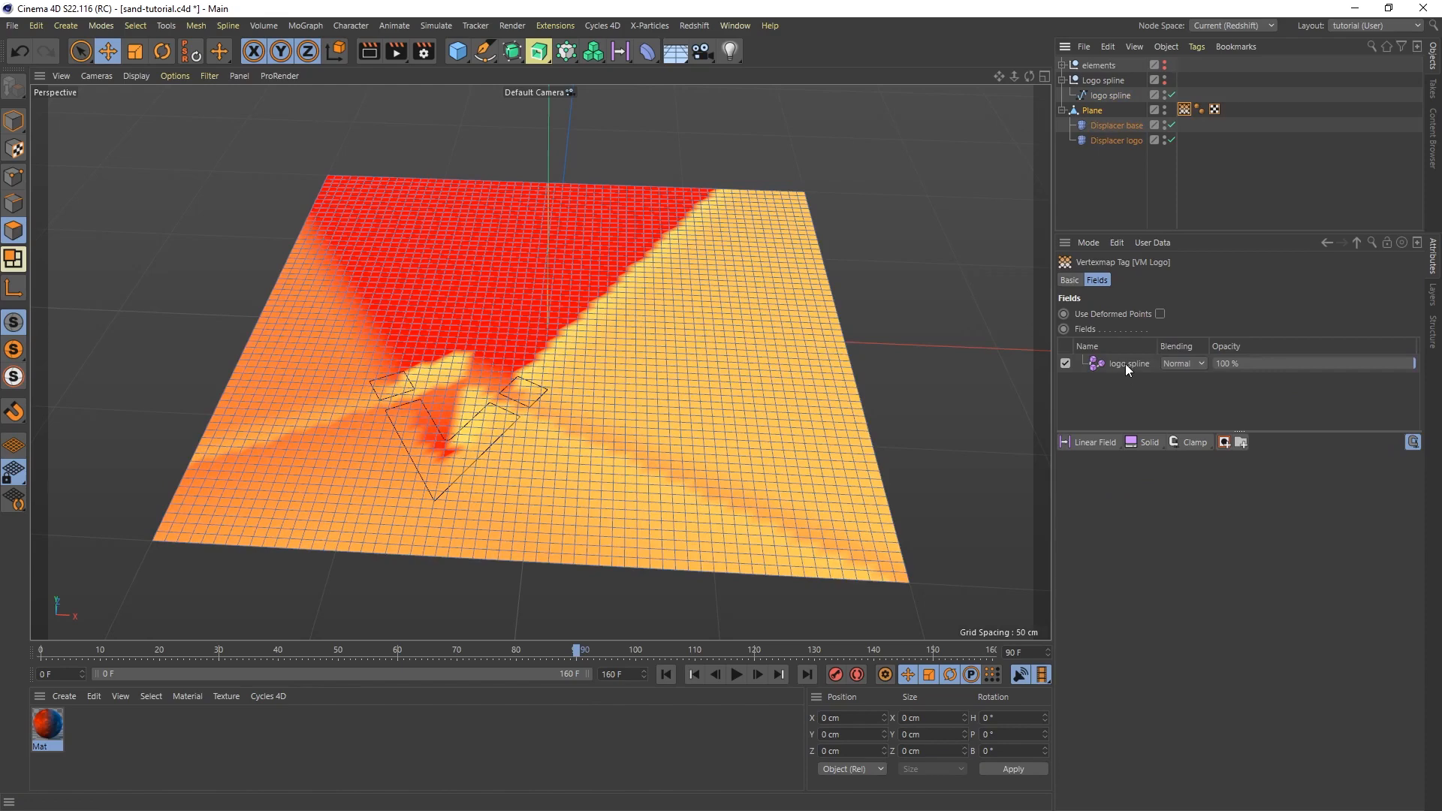
Step: Set the logo spline field layer's Spline Shape to Mask, its Mask Projection to Along Y and its Distance to 2 cm
{"action": "left_click", "coordinate": [1125, 364]}
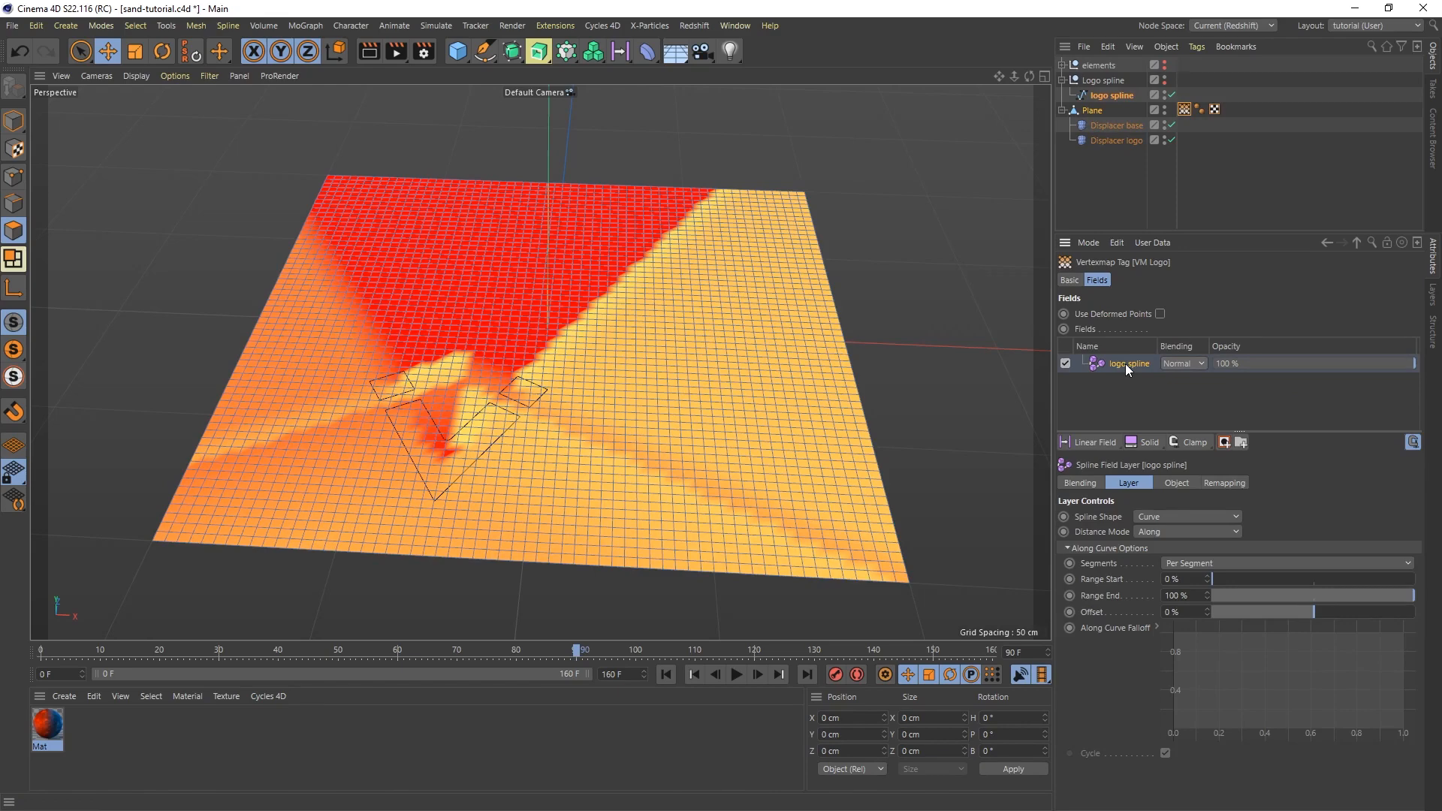
{"action": "left_click", "coordinate": [1211, 515]}
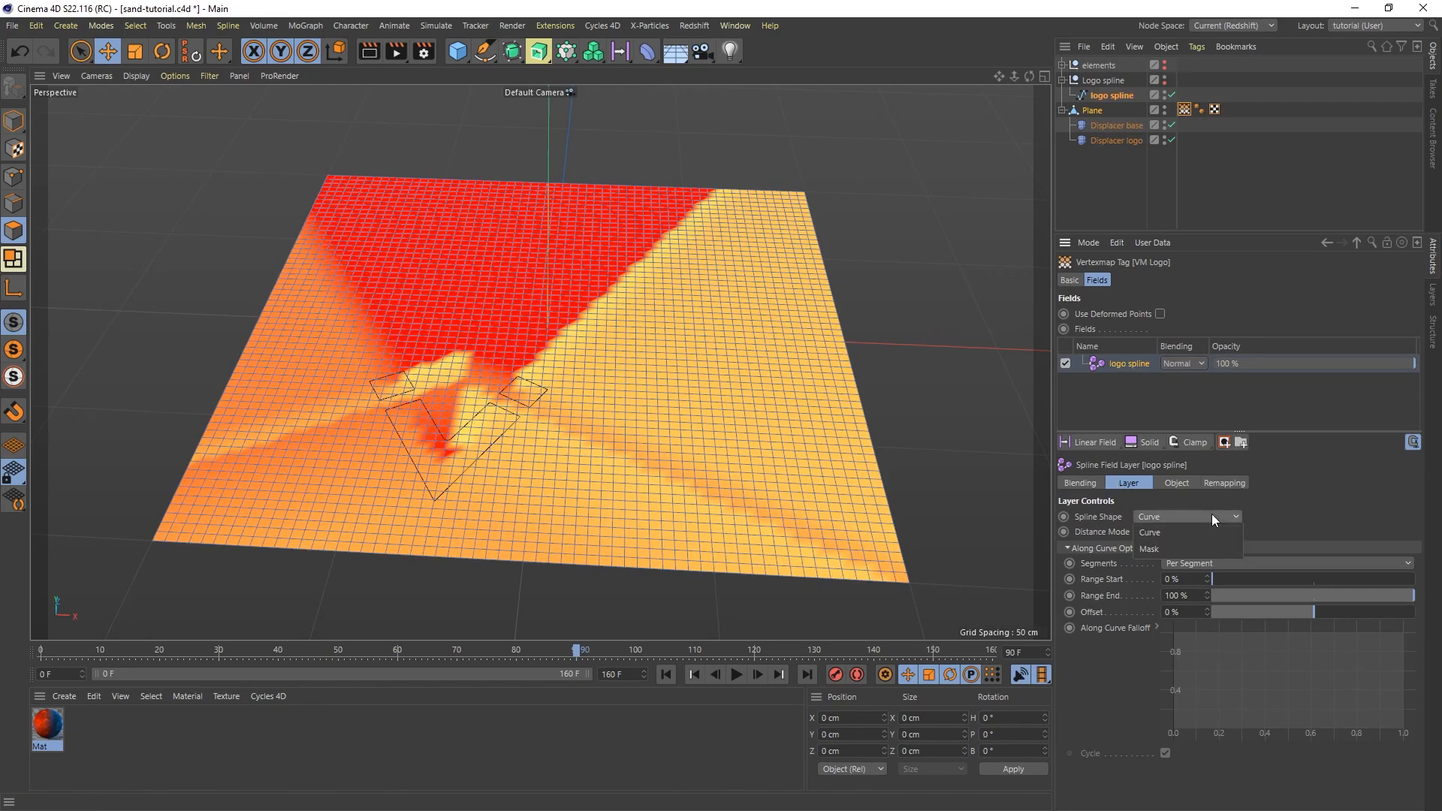
{"action": "left_click", "coordinate": [1170, 550]}
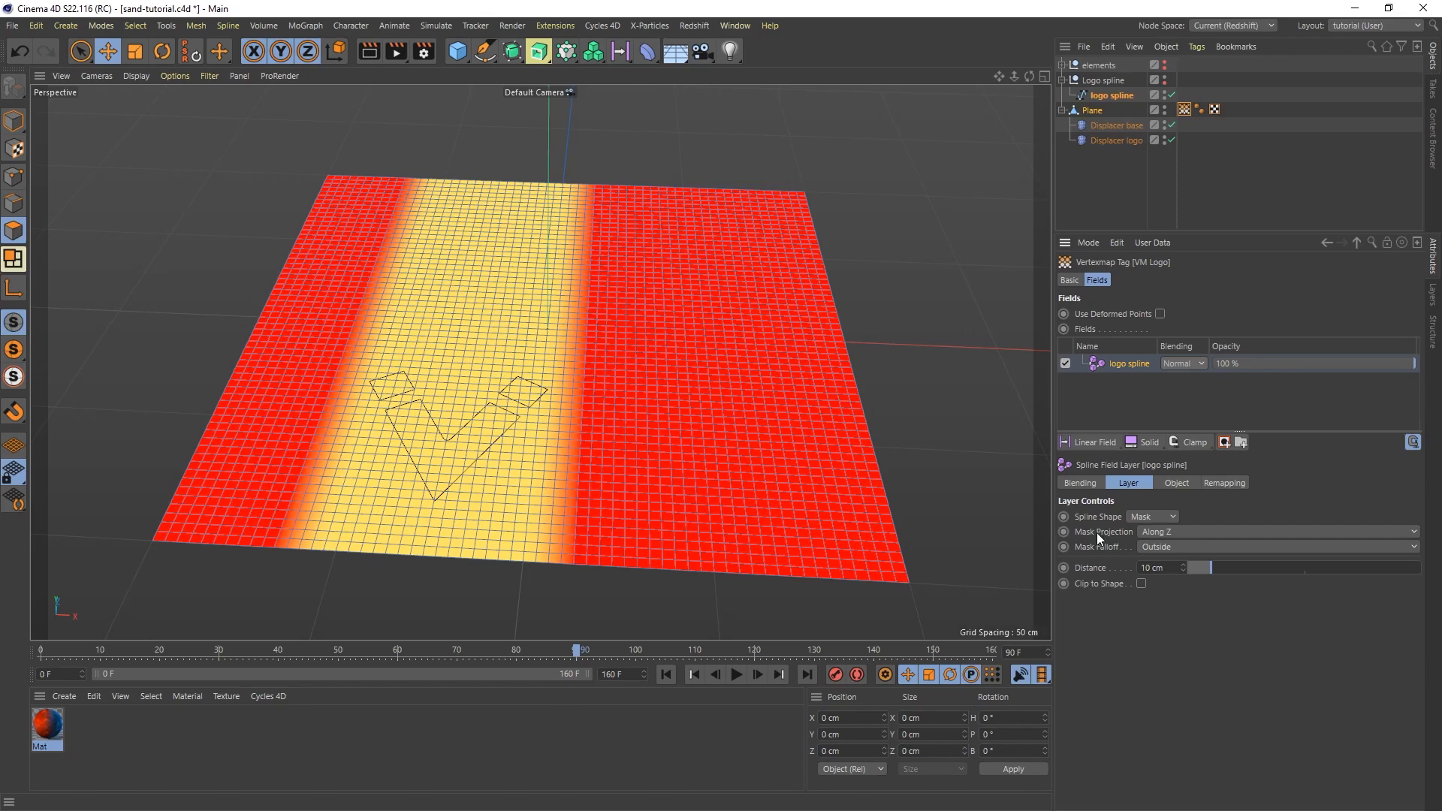
{"action": "left_click", "coordinate": [1166, 530]}
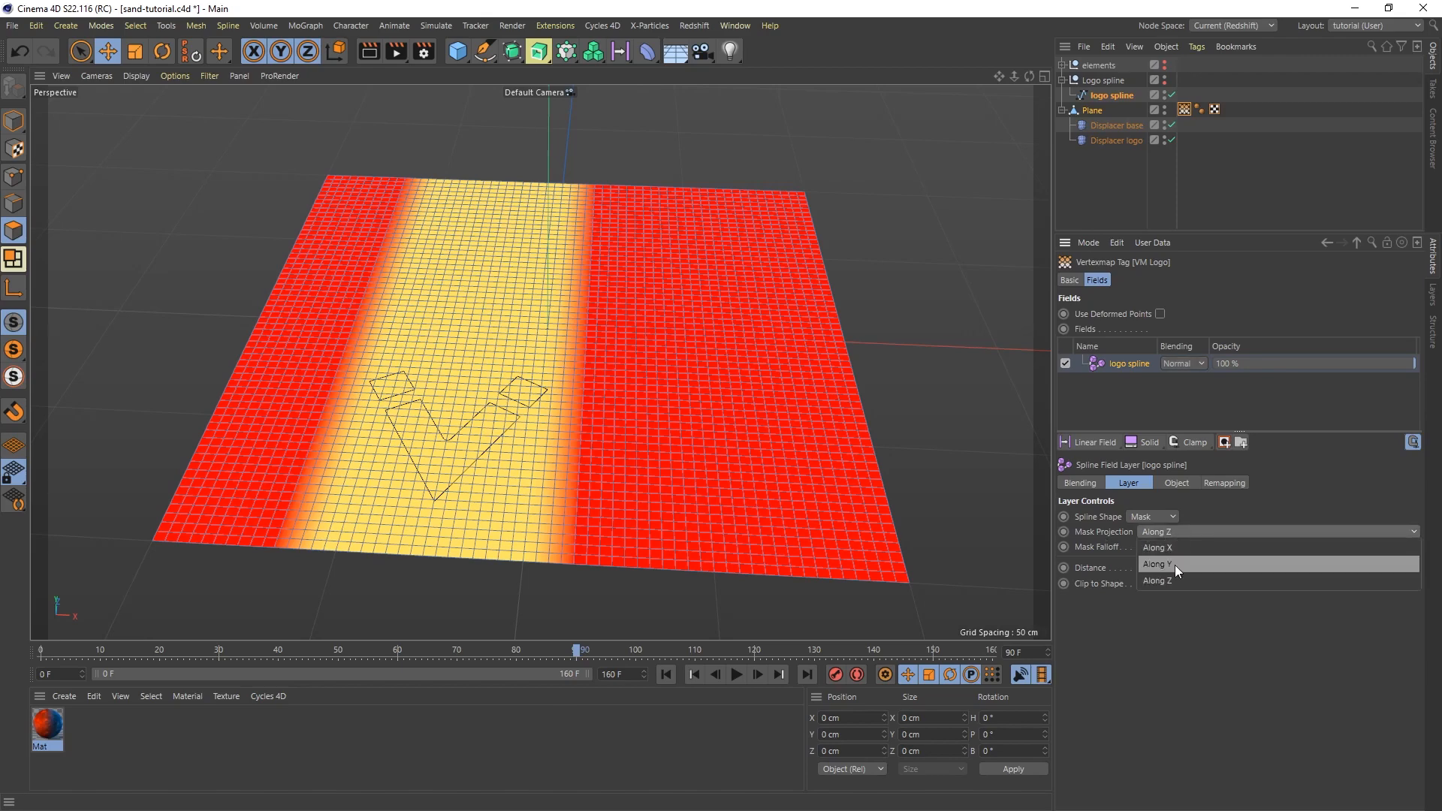
{"action": "left_click", "coordinate": [1175, 565]}
{"action": "mouse_move", "coordinate": [434, 417]}
{"action": "left_mouse_down", "text": "alt"}
{"action": "mouse_move", "coordinate": [441, 380]}
{"action": "mouse_move", "coordinate": [443, 417]}
{"action": "left_mouse_up", "text": "alt"}
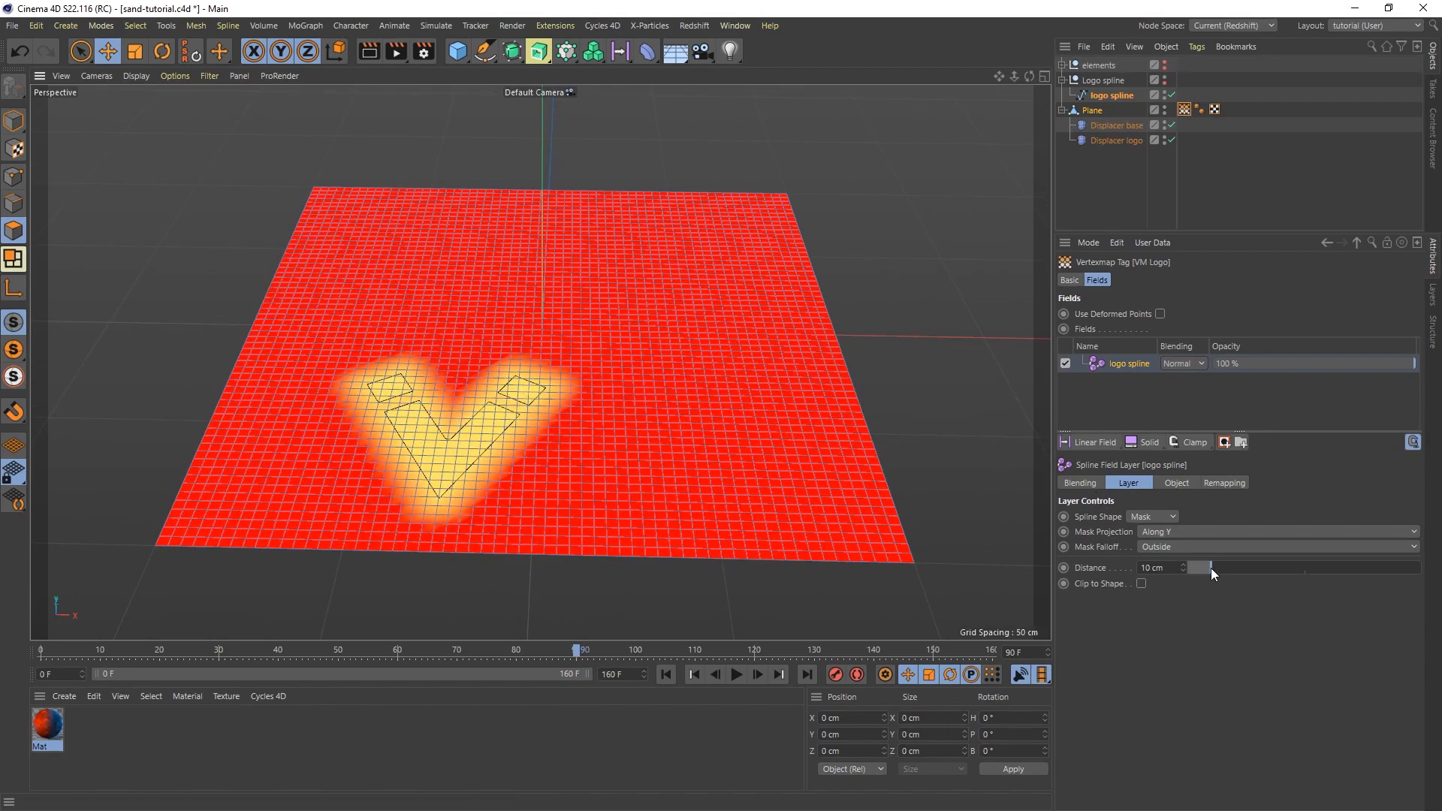
{"action": "left_click_drag", "start_coordinate": [1211, 568], "coordinate": [1193, 571]}
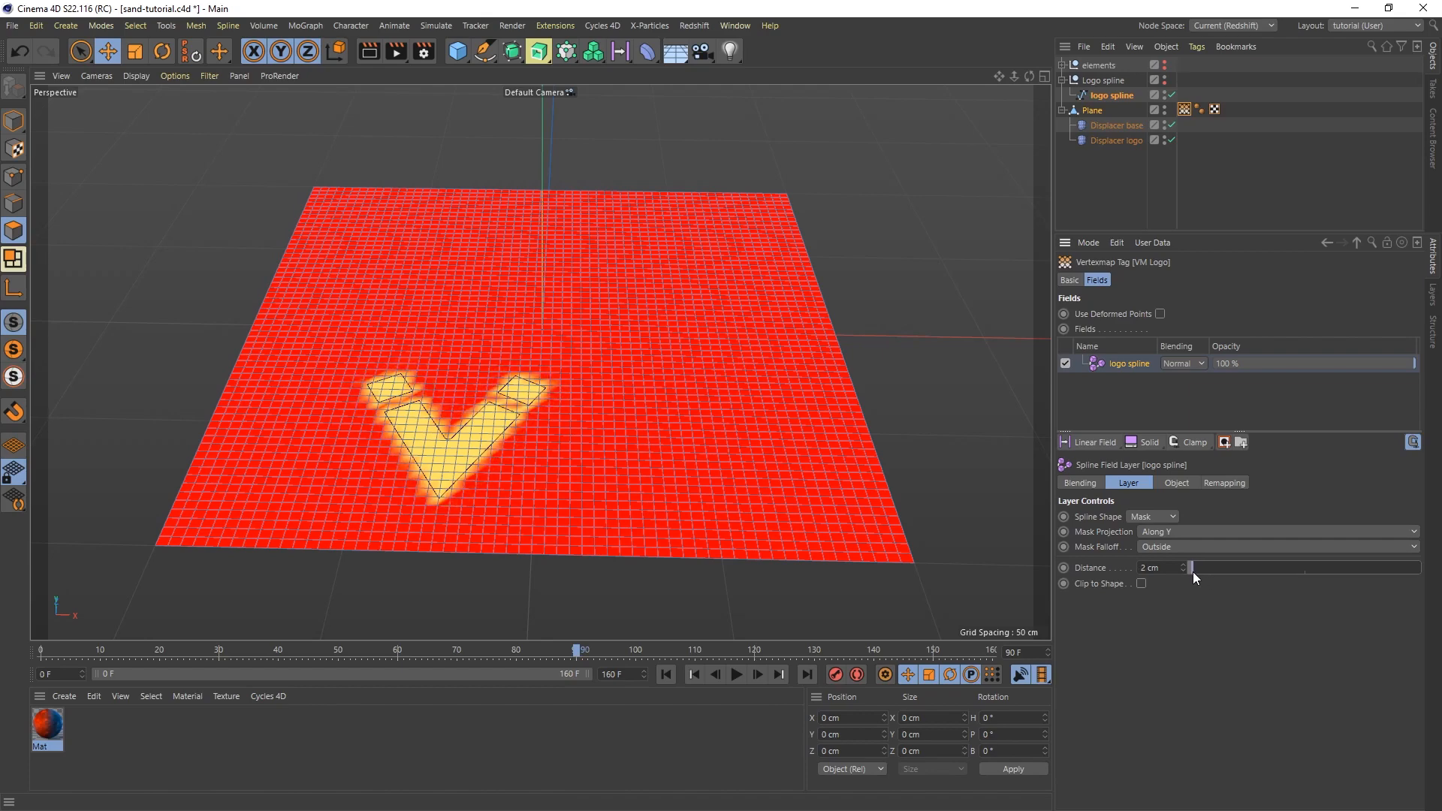
{"action": "left_click_drag", "start_coordinate": [556, 458], "coordinate": [518, 471], "text": "alt"}
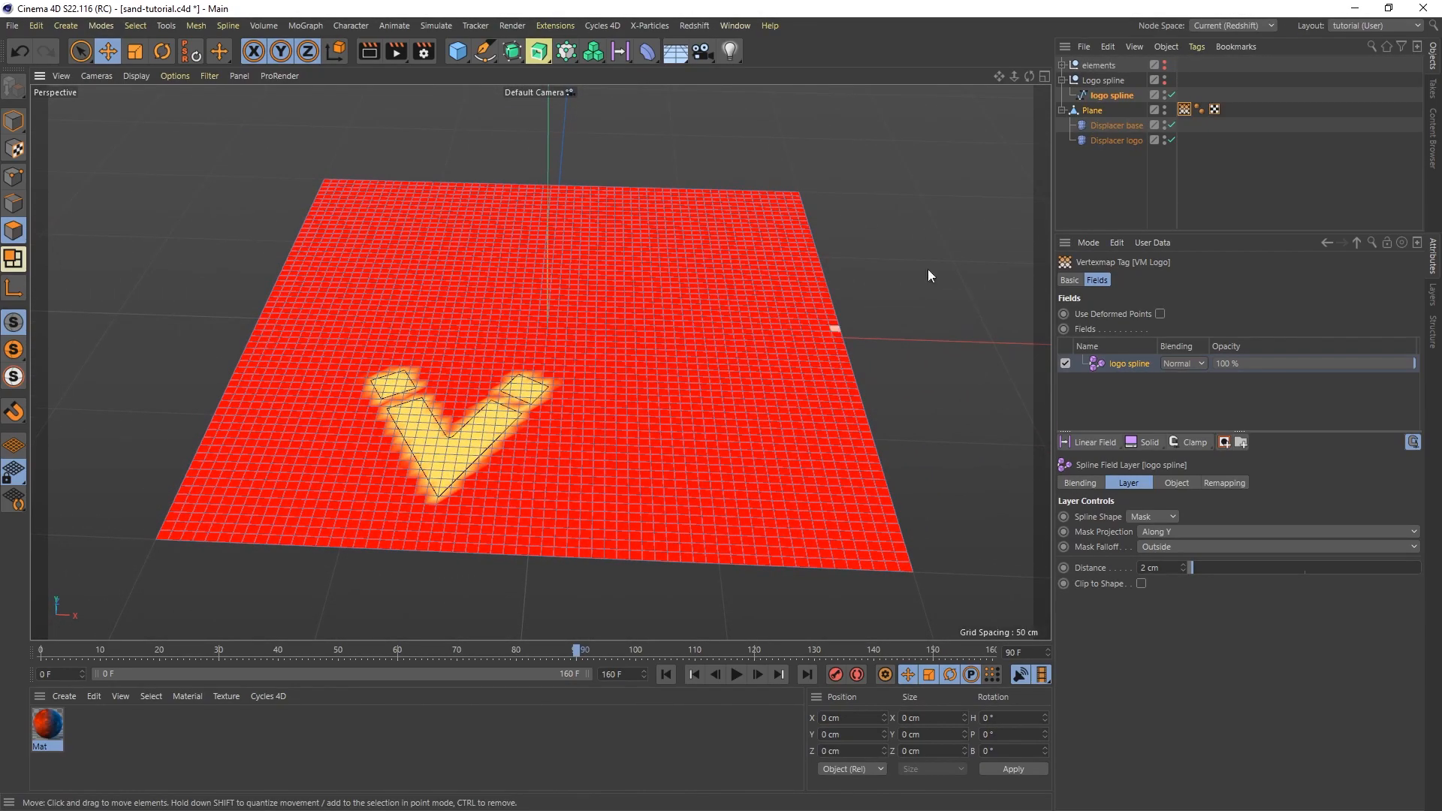
Step: Limit the logo displacer by adding the VM Logo vertex map to its falloff fields
{"action": "left_click", "coordinate": [1111, 141]}
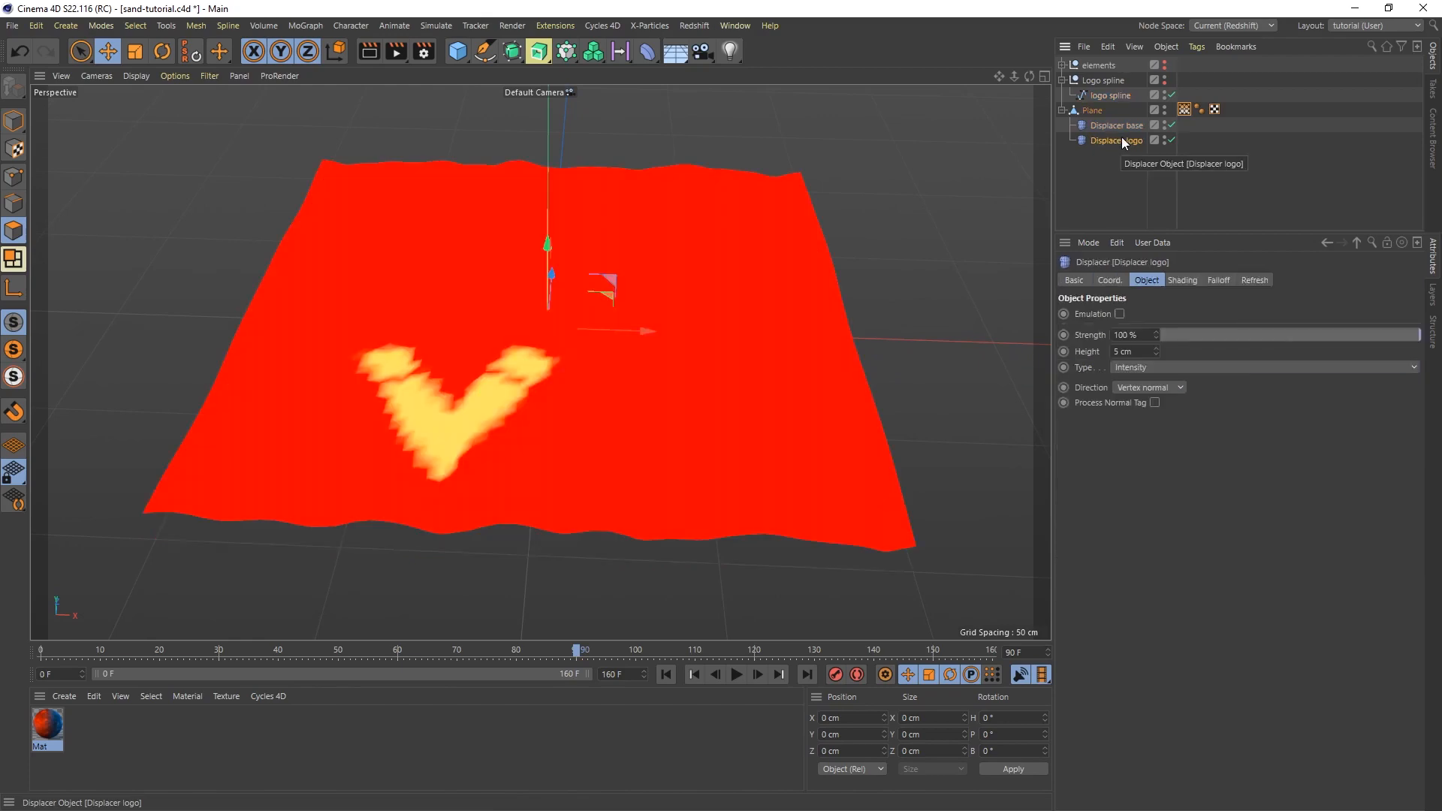
{"action": "left_click", "coordinate": [1218, 281]}
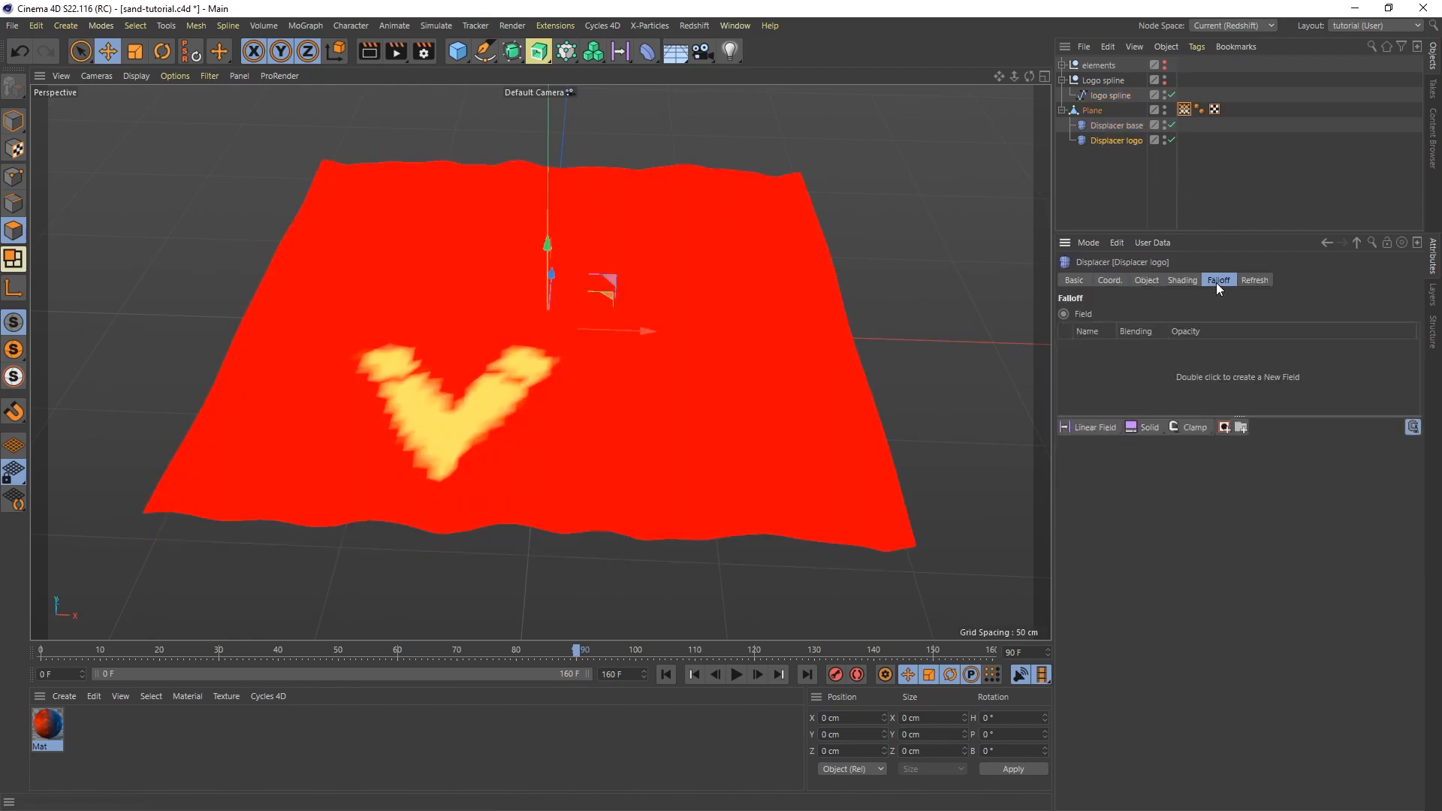
{"action": "left_click_drag", "start_coordinate": [1184, 112], "coordinate": [1099, 364]}
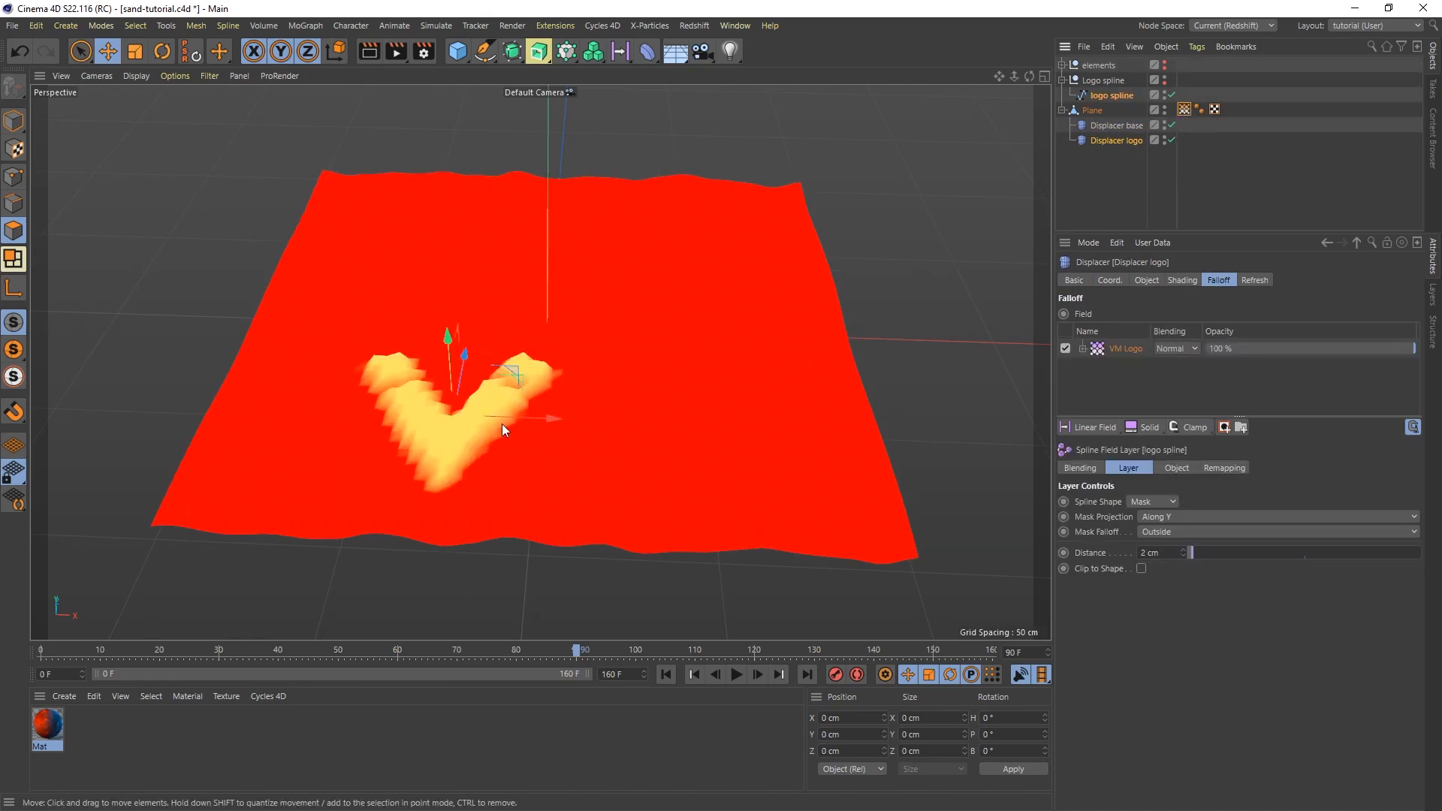
{"action": "left_click_drag", "start_coordinate": [502, 423], "coordinate": [488, 462], "text": "alt"}
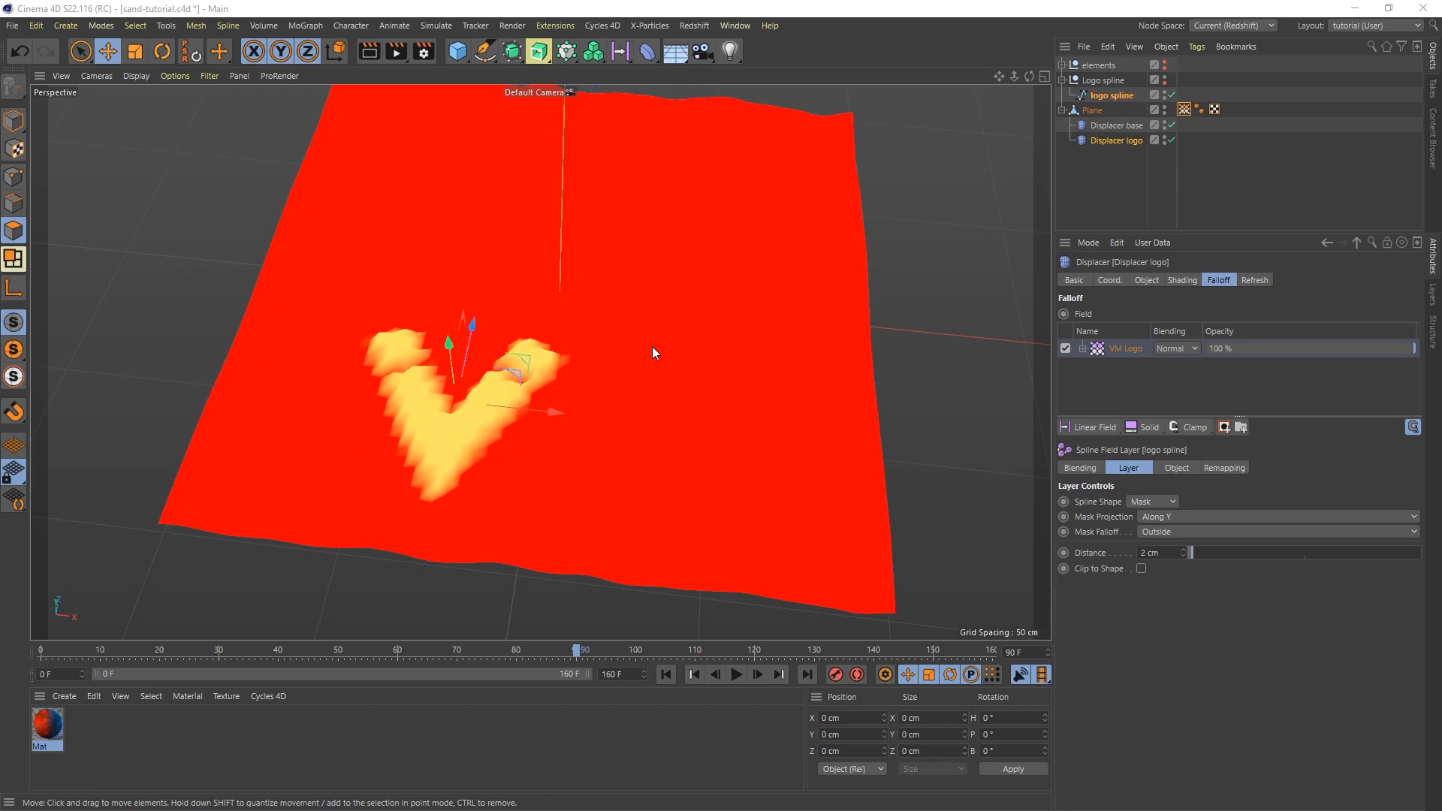
Step: Add a Spherical Field to the scene
{"action": "left_click", "coordinate": [621, 52]}
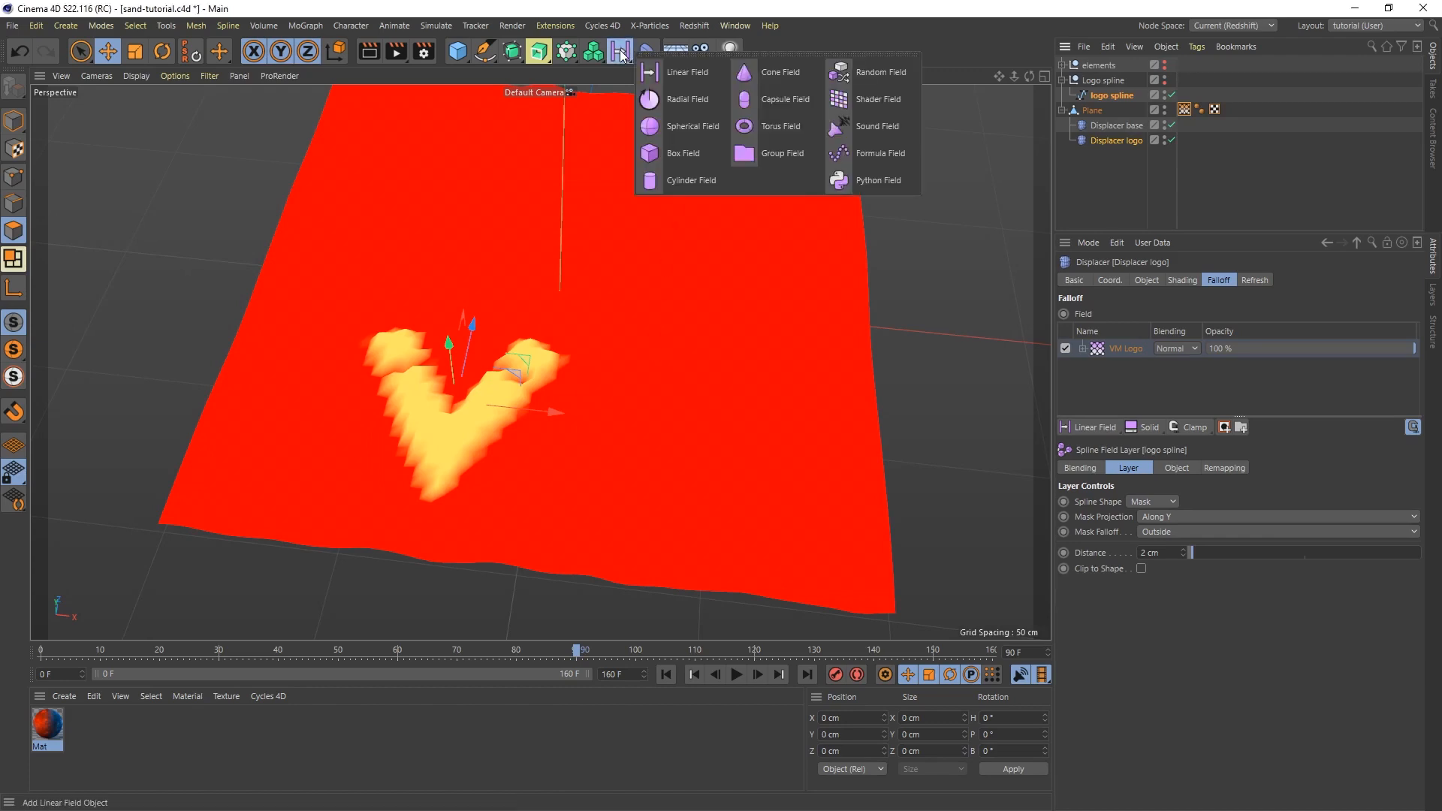
{"action": "left_click", "coordinate": [677, 126]}
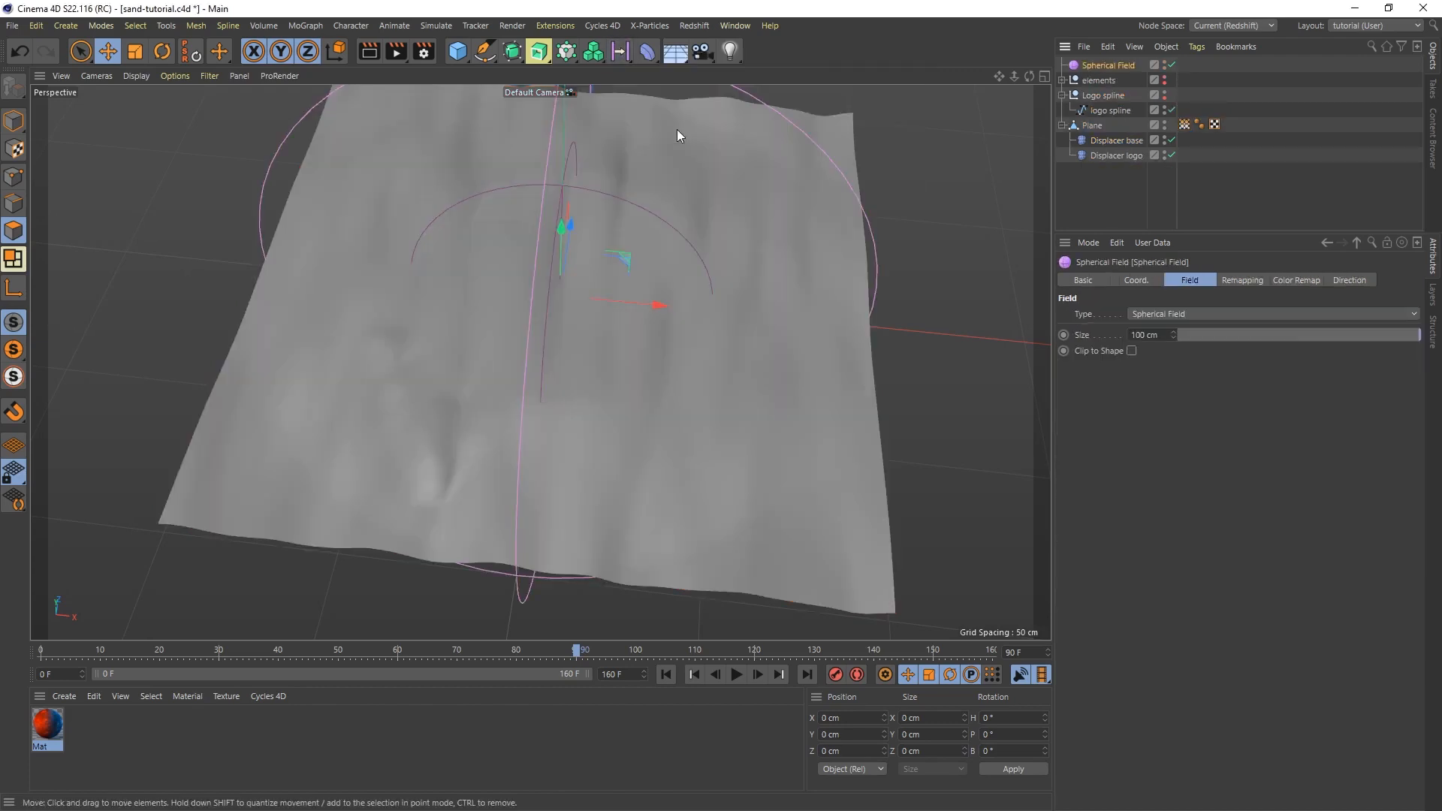
Step: Create a null named "fields" and place the Spherical Field inside it
{"action": "left_click", "coordinate": [457, 51]}
{"action": "left_click", "coordinate": [522, 71]}
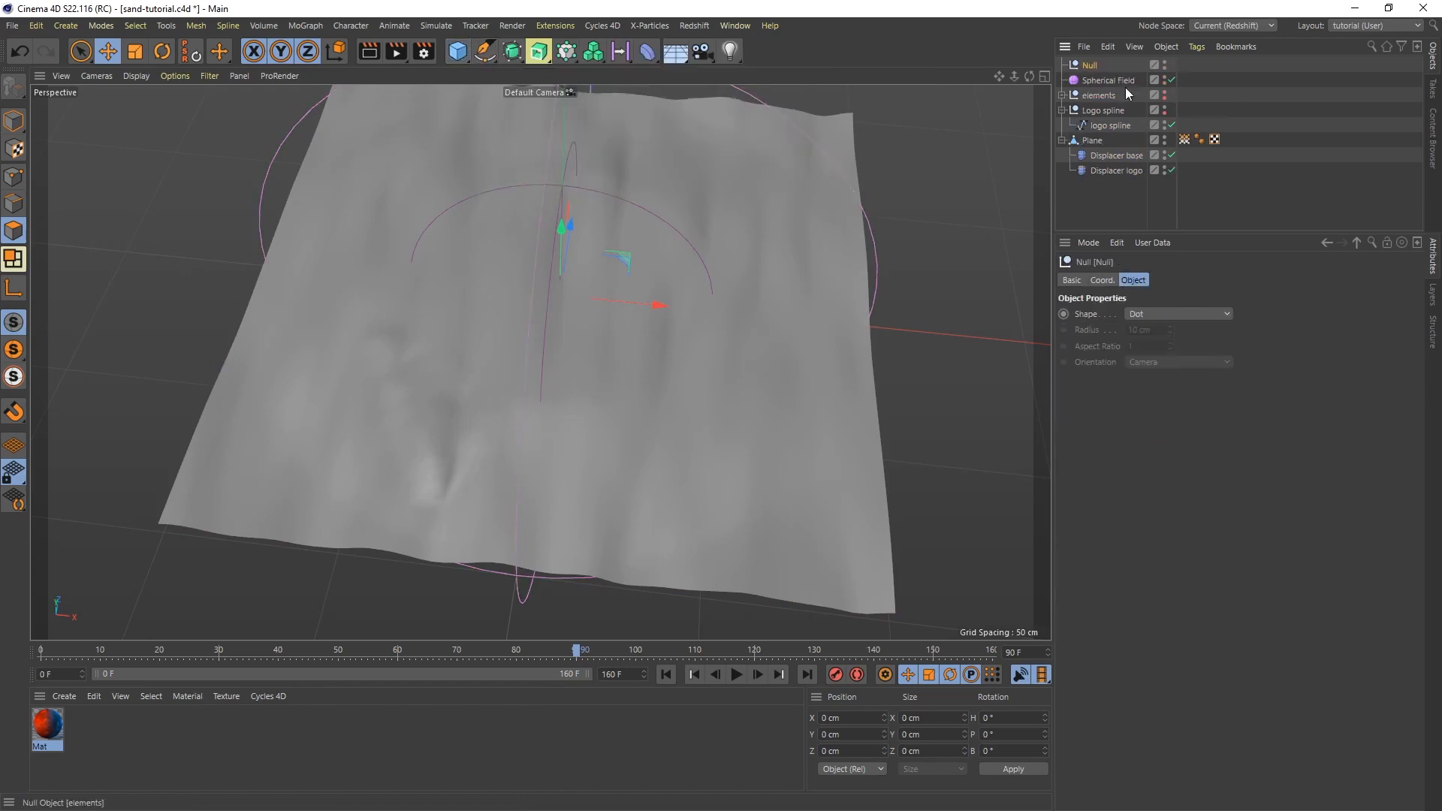
{"action": "double_click", "coordinate": [1092, 65]}
{"action": "type", "text": "ields"}
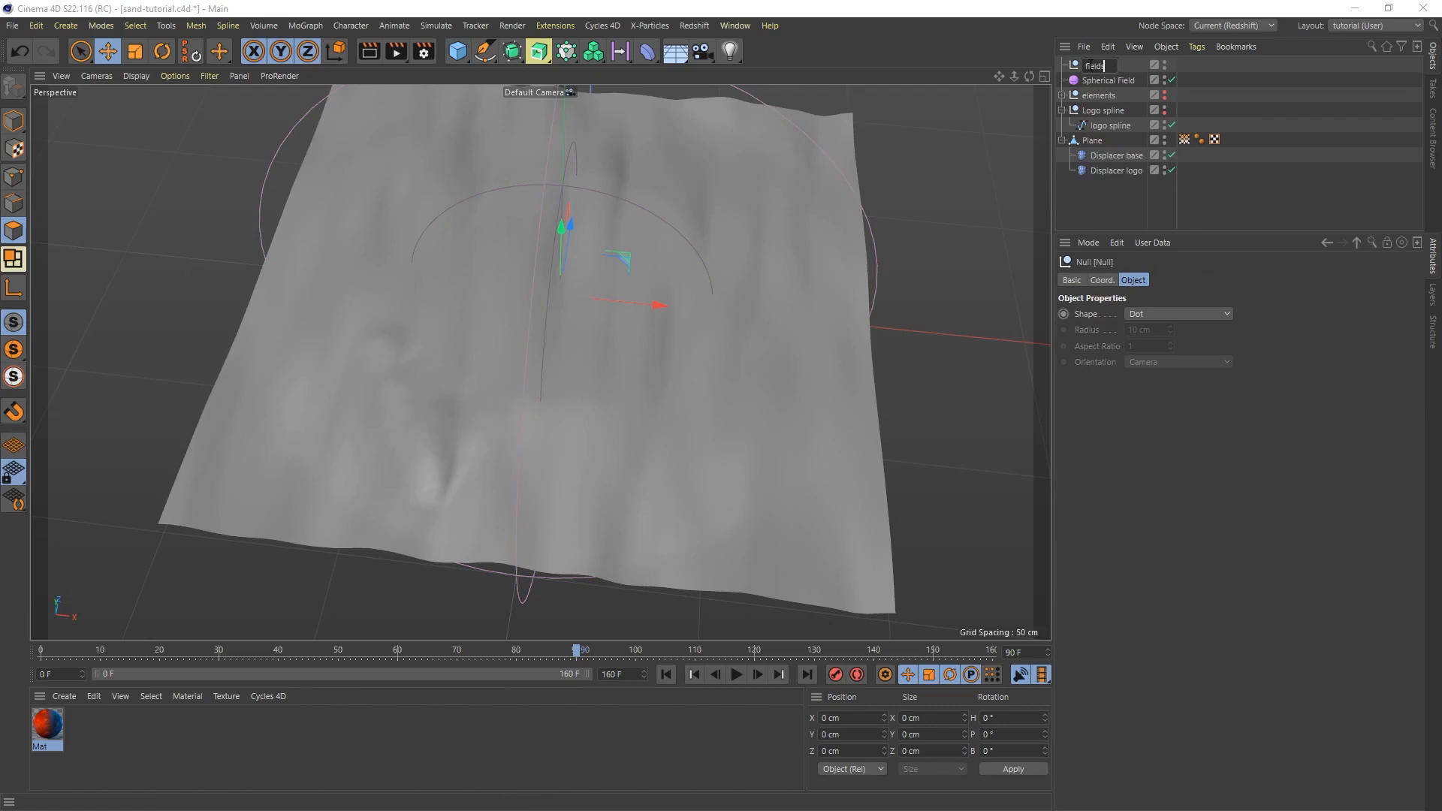
{"action": "key", "text": "Return"}
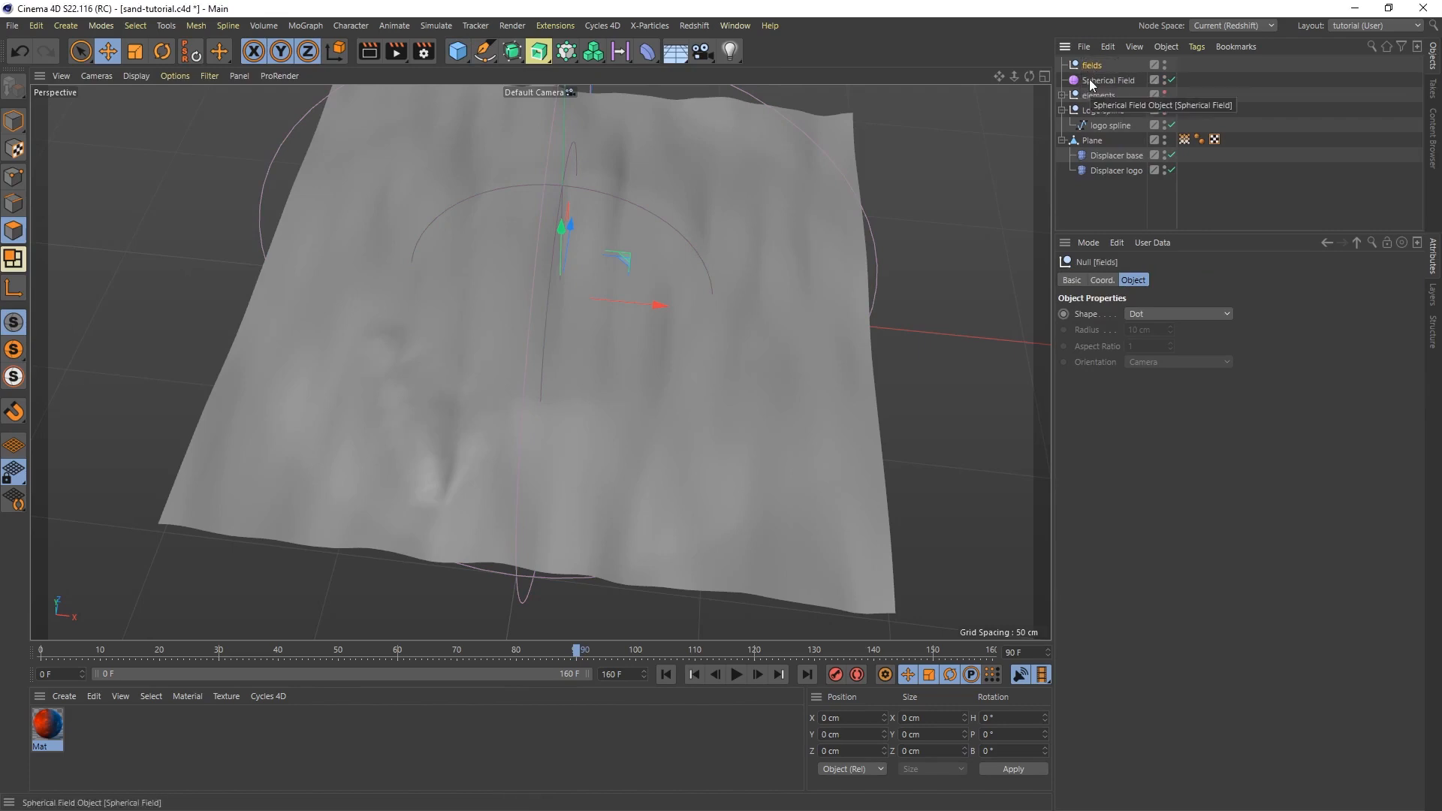
{"action": "left_click", "coordinate": [1093, 80]}
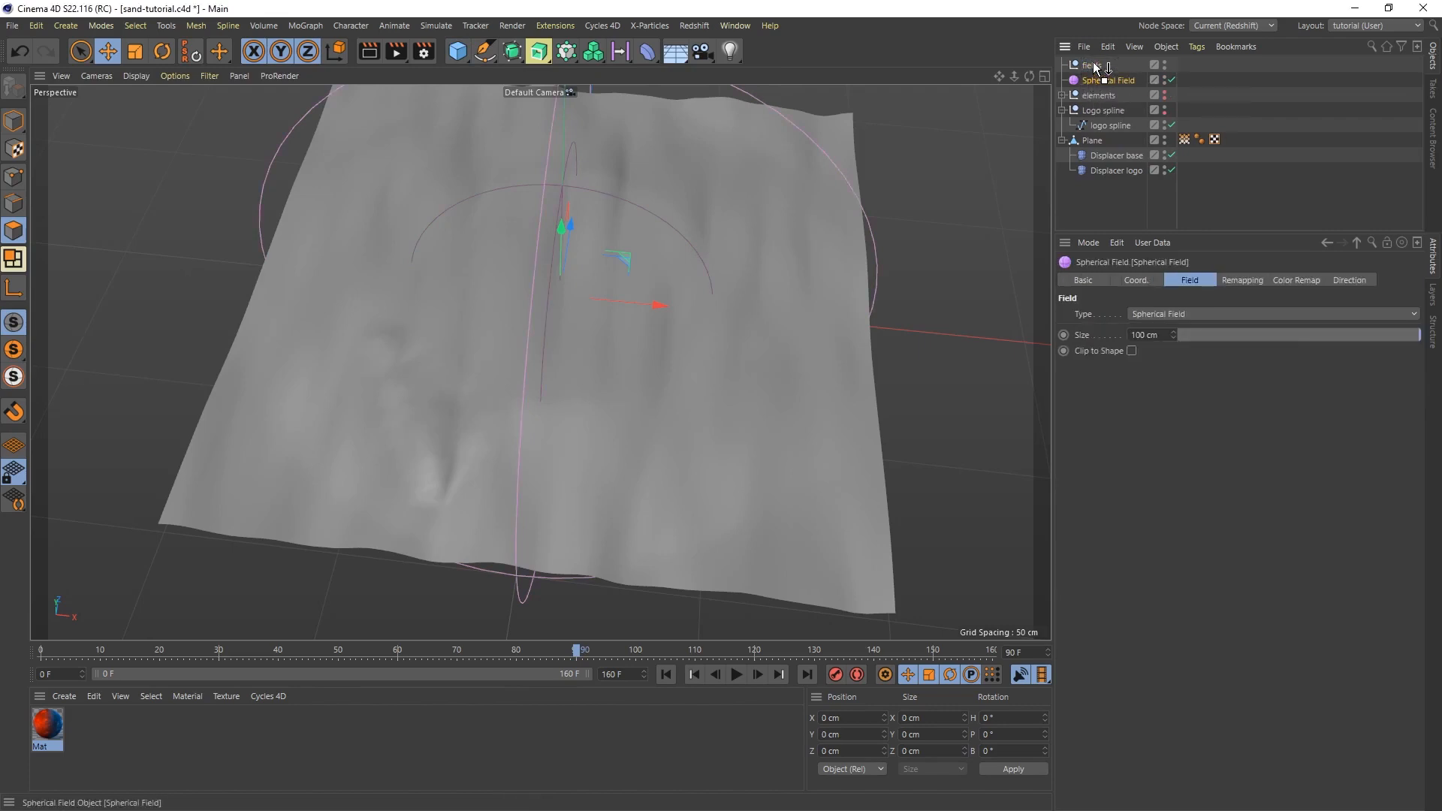
{"action": "left_click_drag", "start_coordinate": [1095, 67], "coordinate": [1095, 67]}
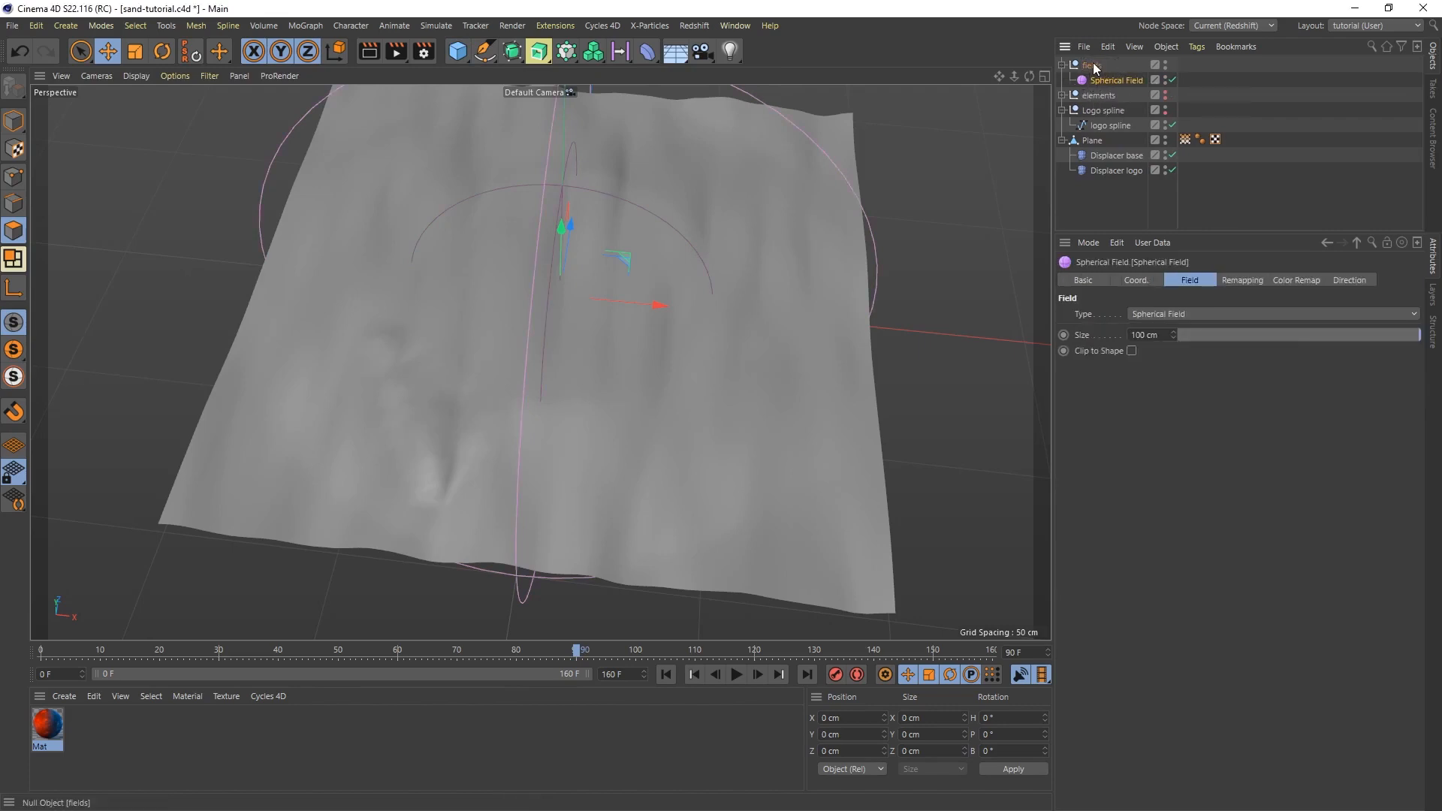
Step: Remove the Spherical Field from the logo displacer's falloff and add it to the VM Logo vertex map's fields instead
{"action": "left_click", "coordinate": [1114, 170]}
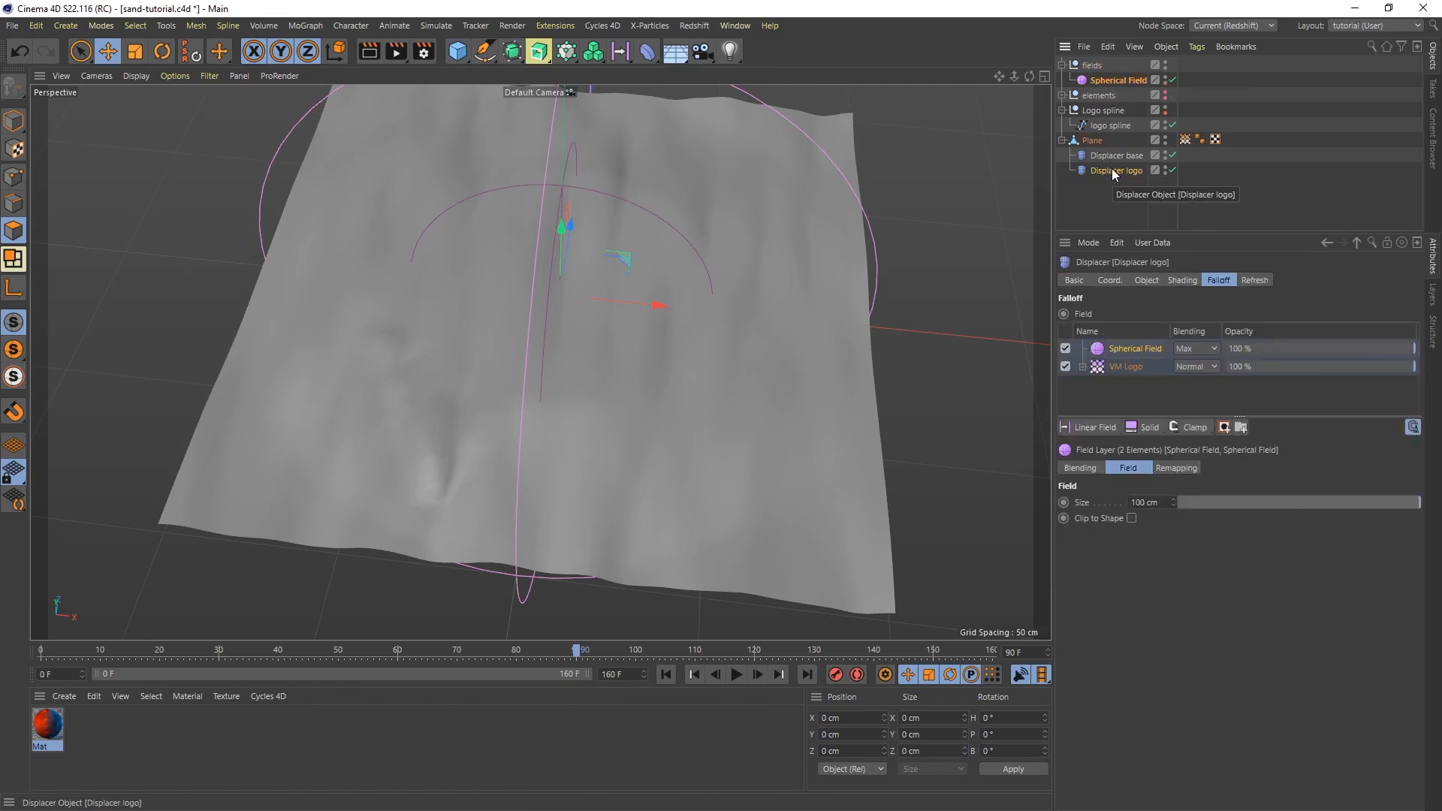
{"action": "left_click", "coordinate": [1135, 349]}
{"action": "key", "text": "Delete"}
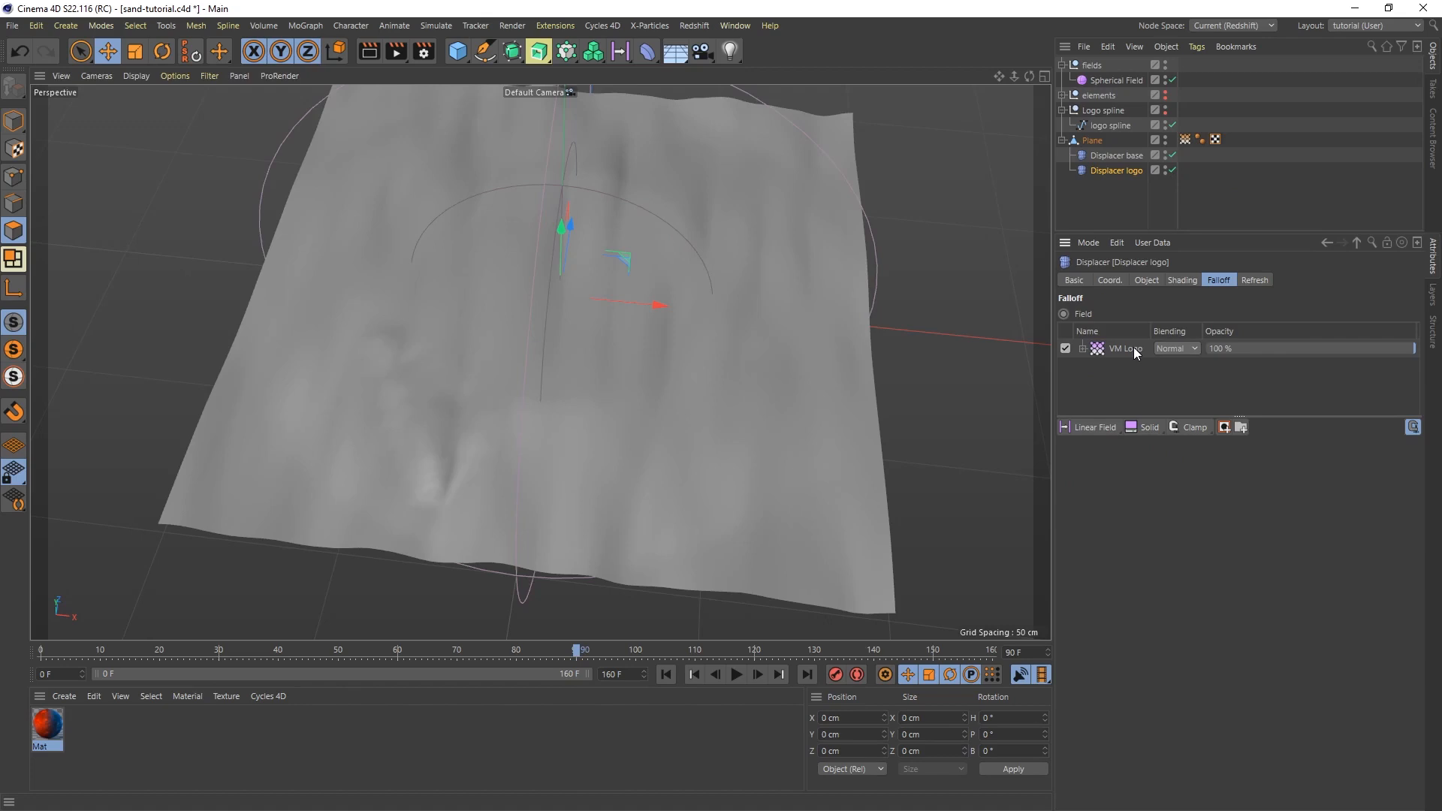
{"action": "left_click", "coordinate": [1185, 140]}
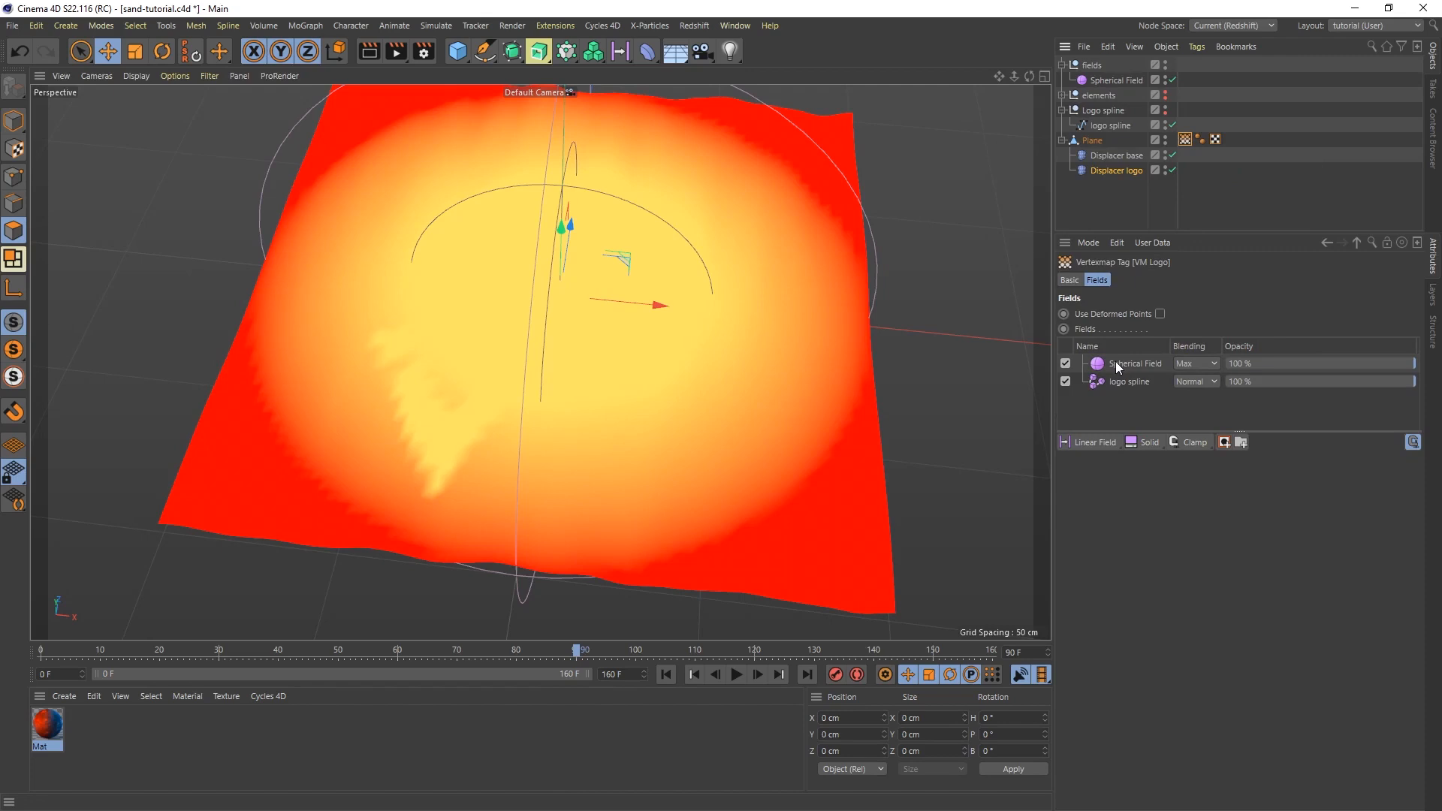
Step: Set the Spherical Field's size to 75 cm
{"action": "left_click", "coordinate": [1125, 79]}
{"action": "left_click", "coordinate": [1157, 335]}
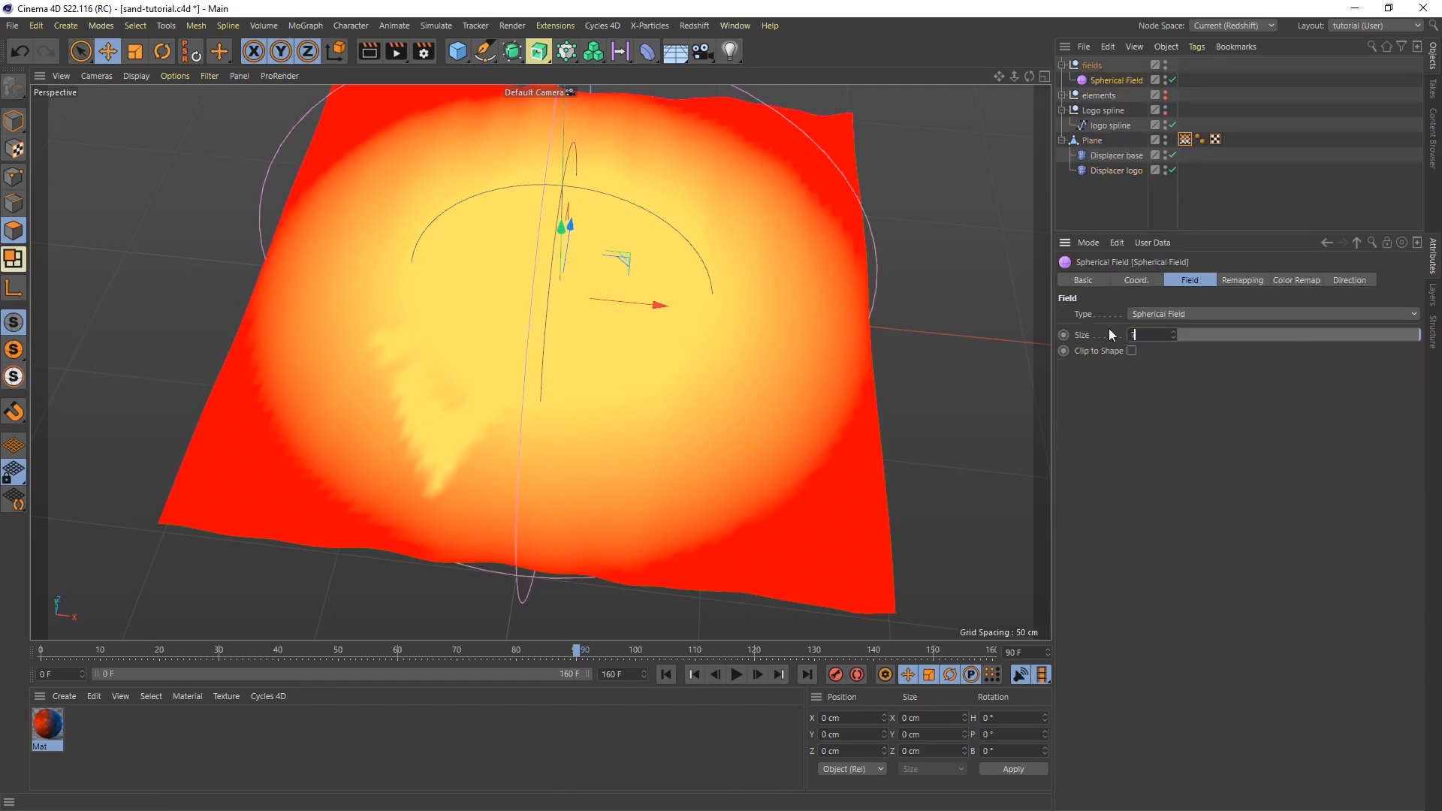
{"action": "type", "text": "75"}
{"action": "key", "text": "Return"}
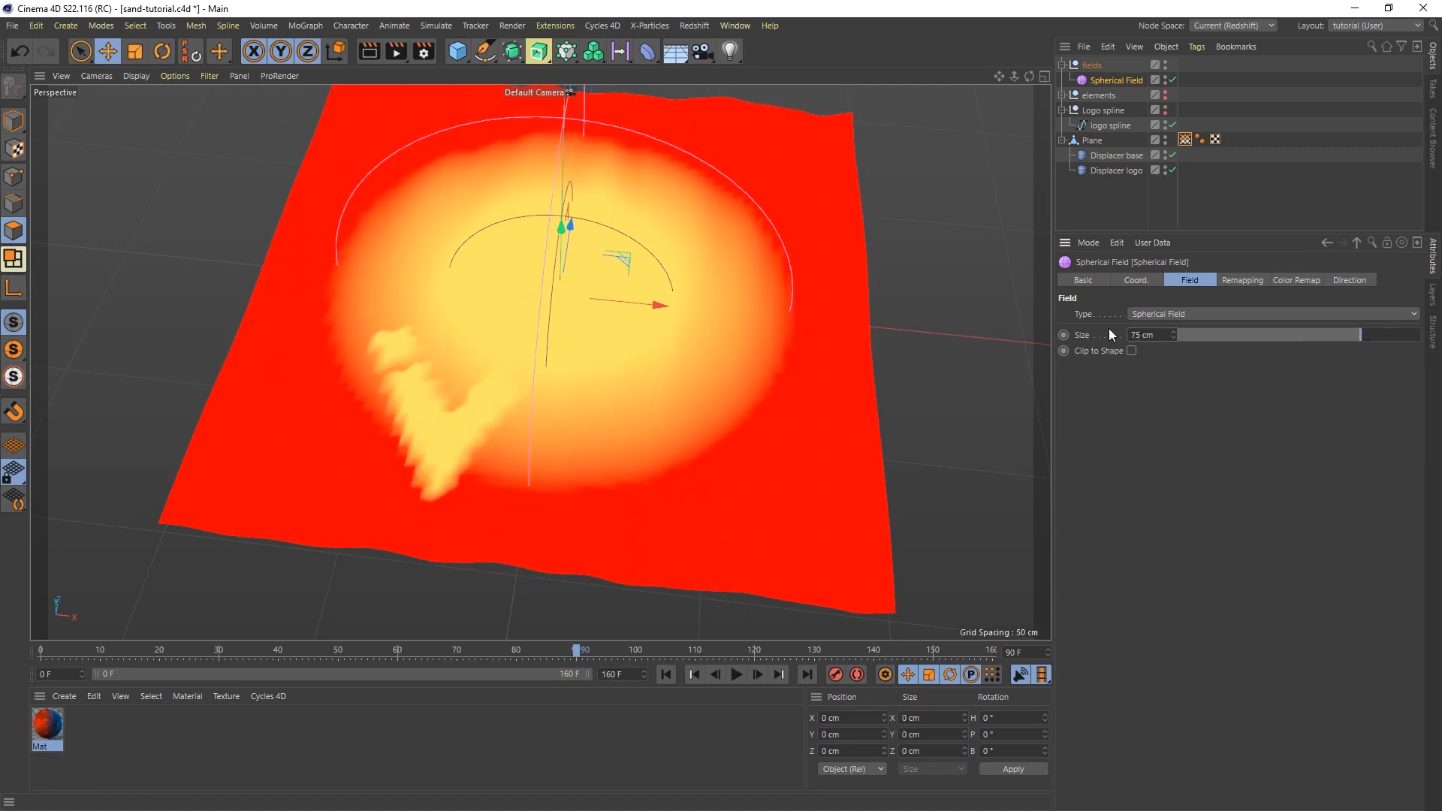
Step: Set the Spherical Field layer's blending to Clip in the VM Logo vertex map
{"action": "left_click", "coordinate": [1185, 140]}
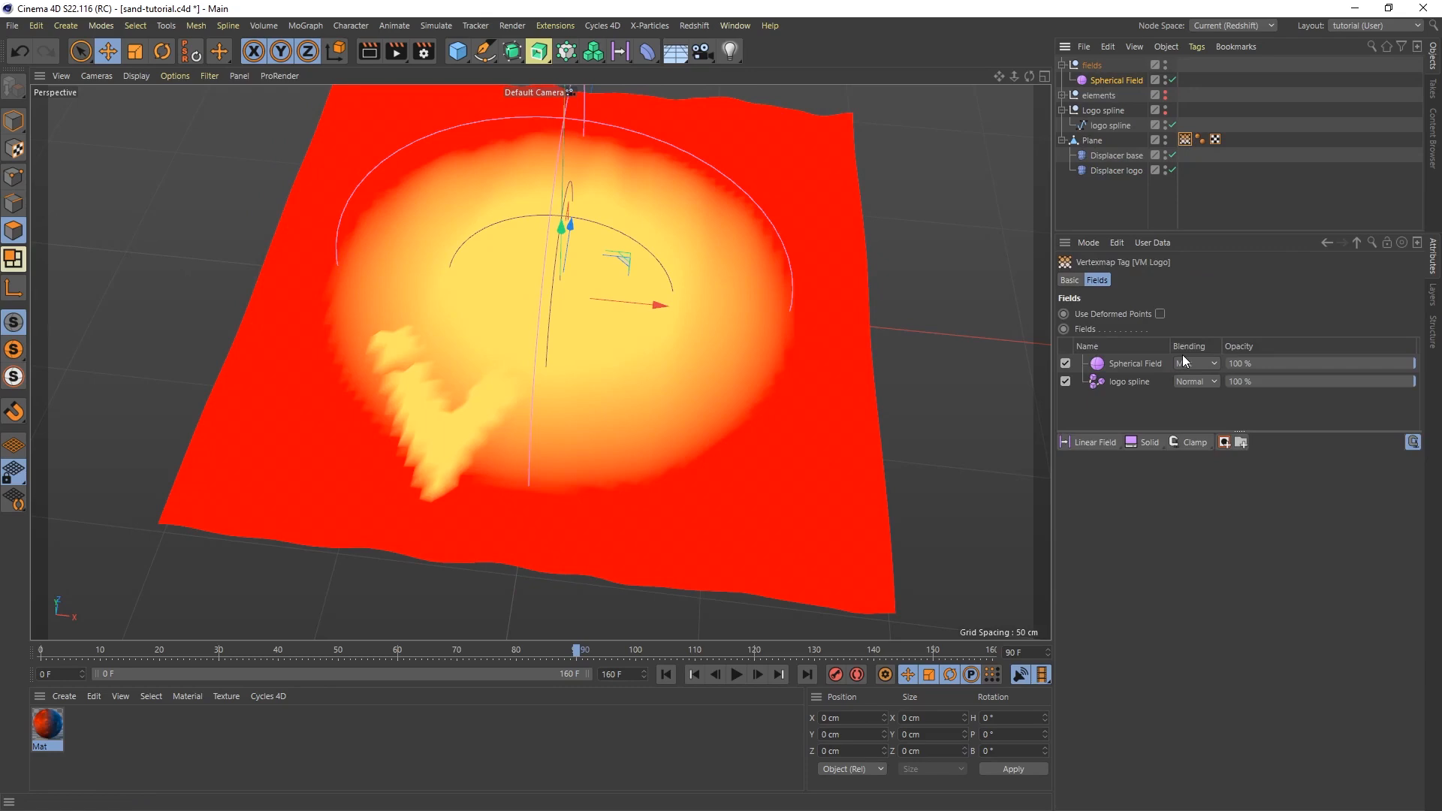
{"action": "left_click", "coordinate": [1200, 366]}
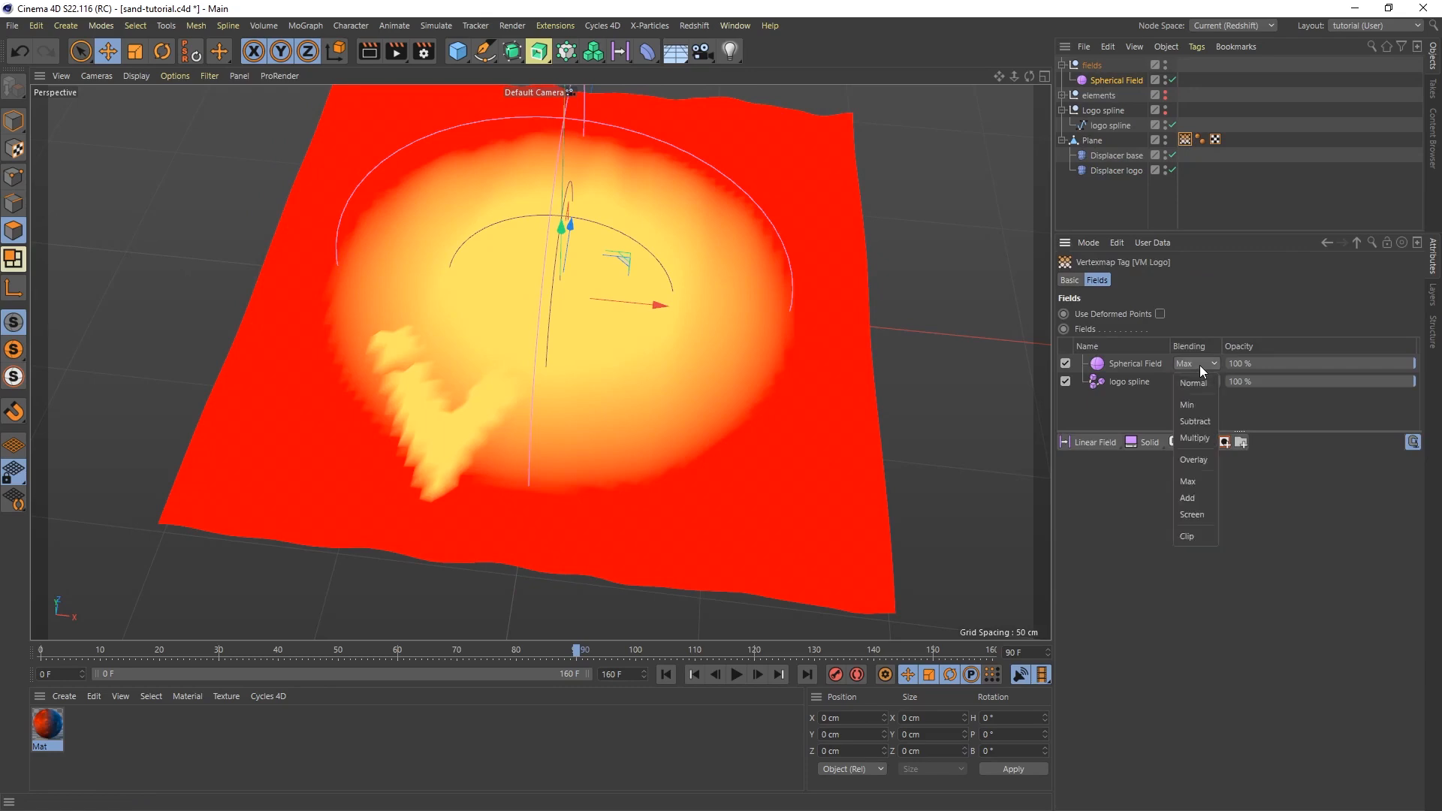
{"action": "left_click", "coordinate": [1190, 537]}
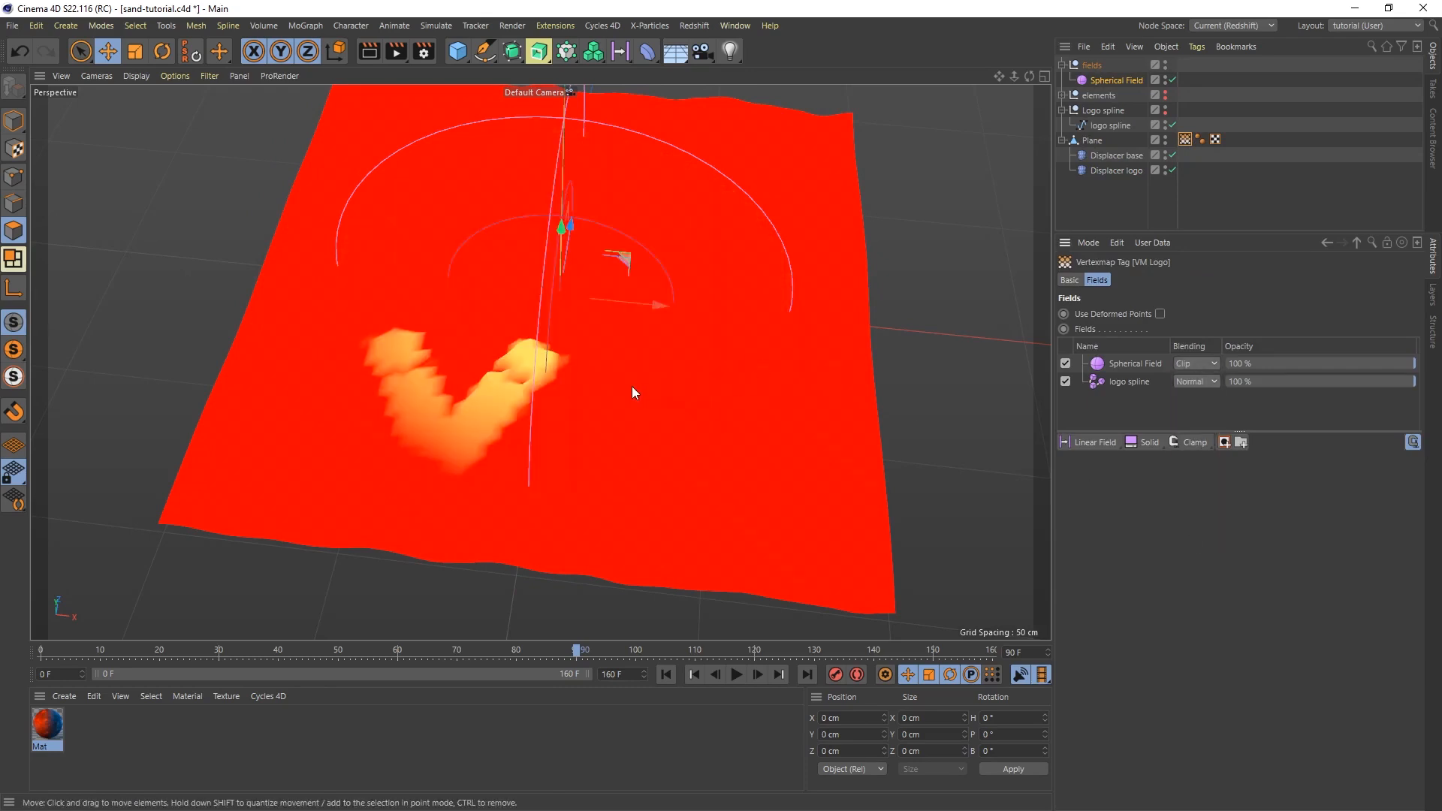
Step: Move the Spherical Field about 52 cm across the plane so that it covers the whole logo
{"action": "left_click_drag", "start_coordinate": [633, 387], "coordinate": [498, 300], "text": "alt"}
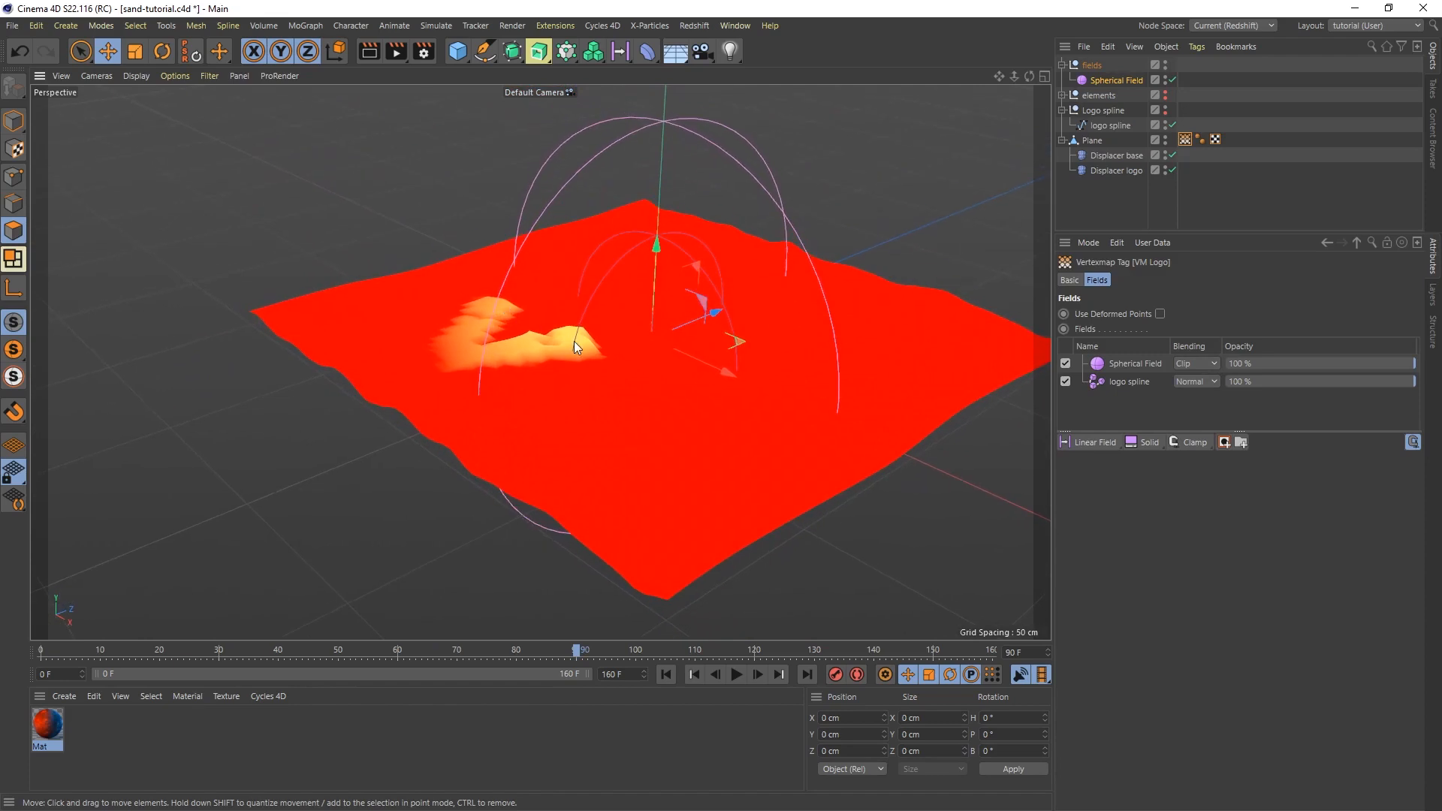
{"action": "left_click", "coordinate": [1116, 80]}
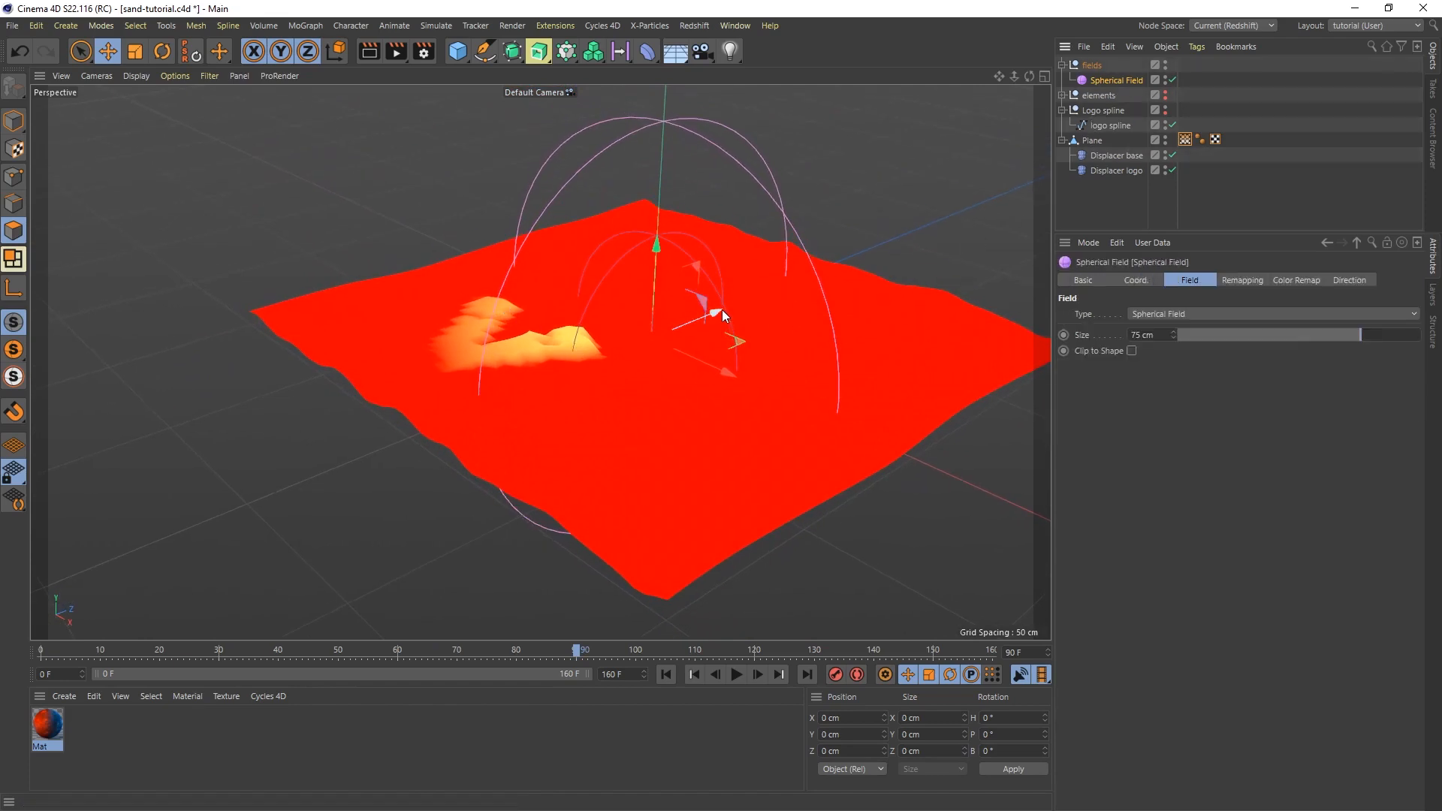
{"action": "left_click_drag", "start_coordinate": [739, 341], "coordinate": [591, 339]}
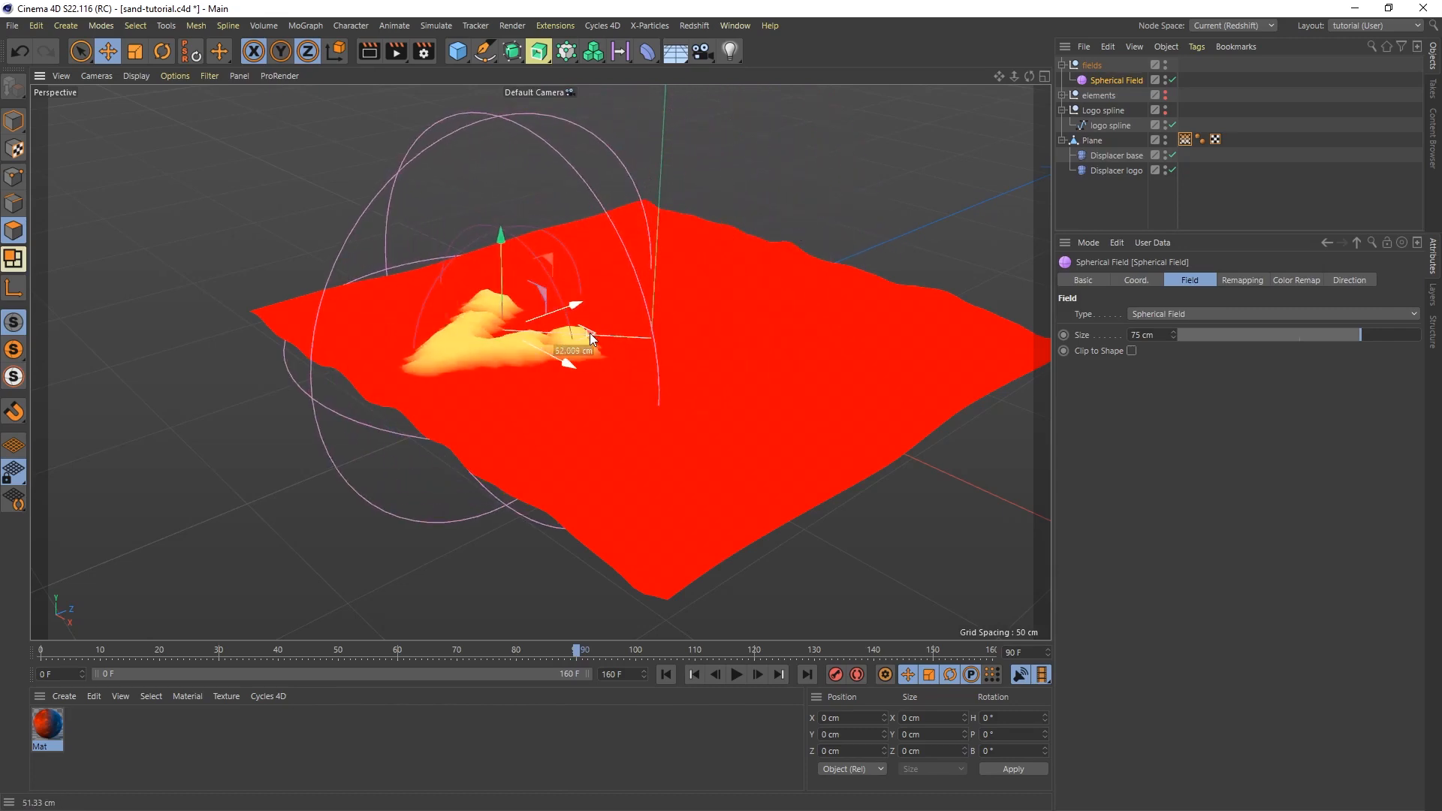
{"action": "left_click_drag", "start_coordinate": [589, 332], "coordinate": [589, 332]}
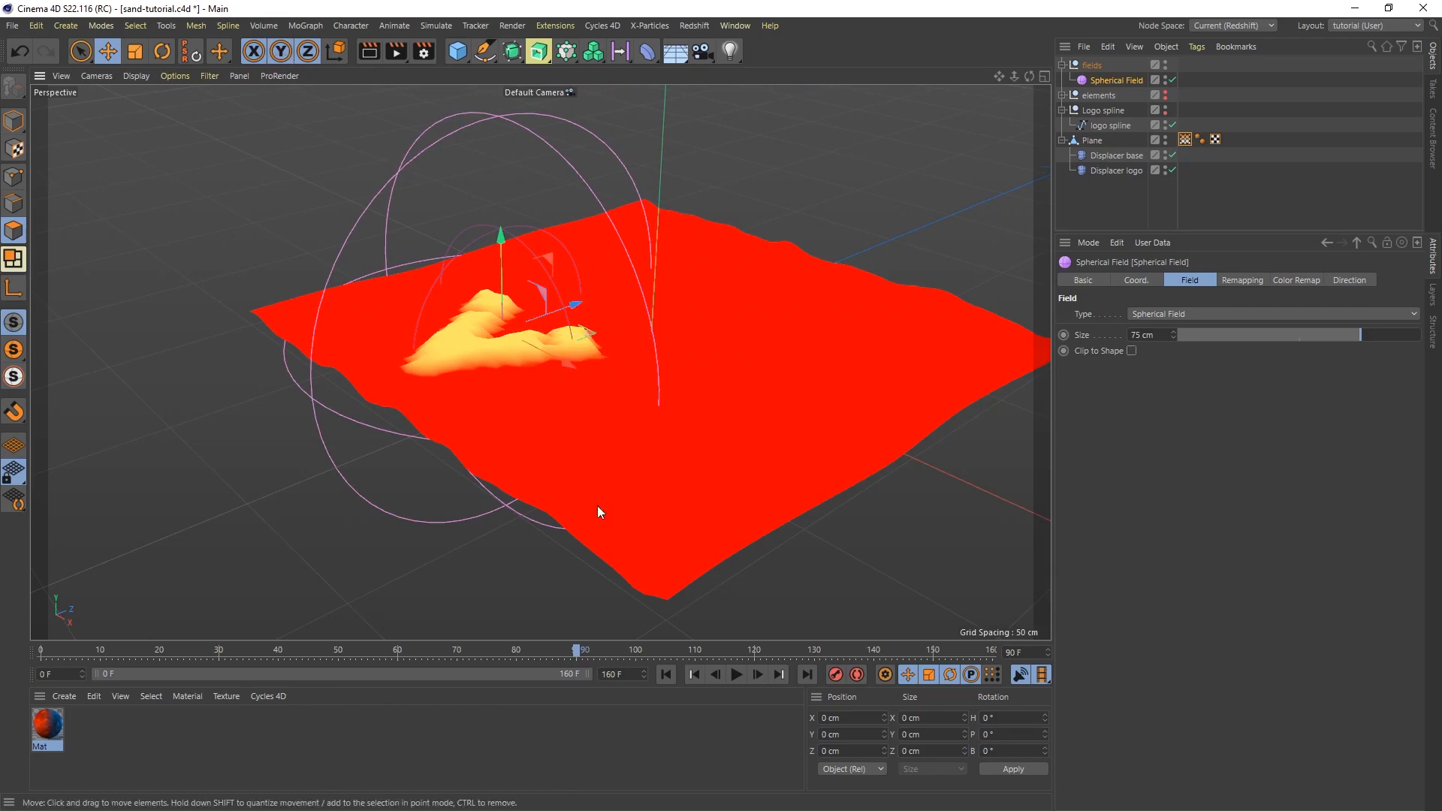
Step: Go to frame 106, set the Spherical Field's X position to -39 cm and keyframe it
{"action": "double_click", "coordinate": [1021, 652]}
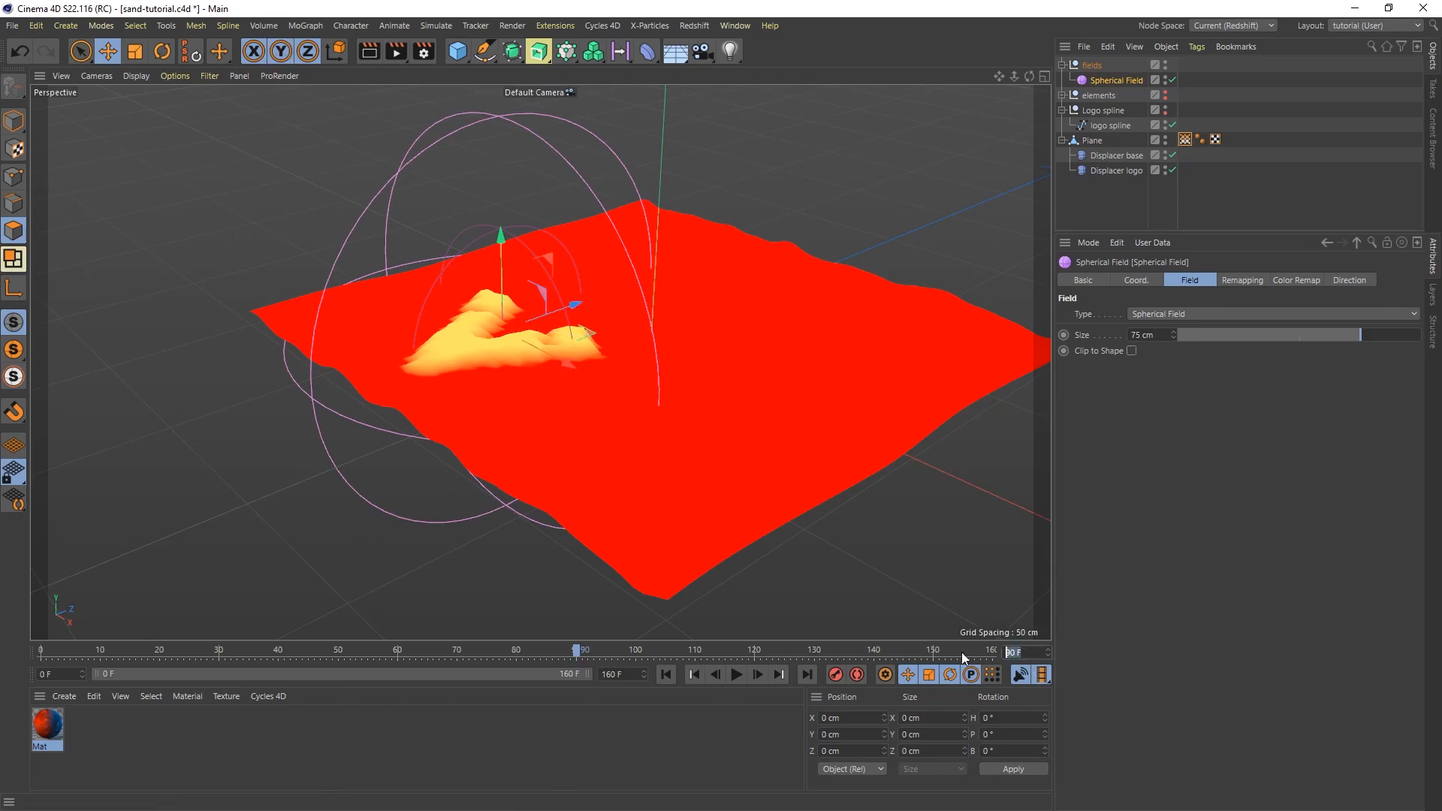
{"action": "type", "text": "106"}
{"action": "key", "text": "Return"}
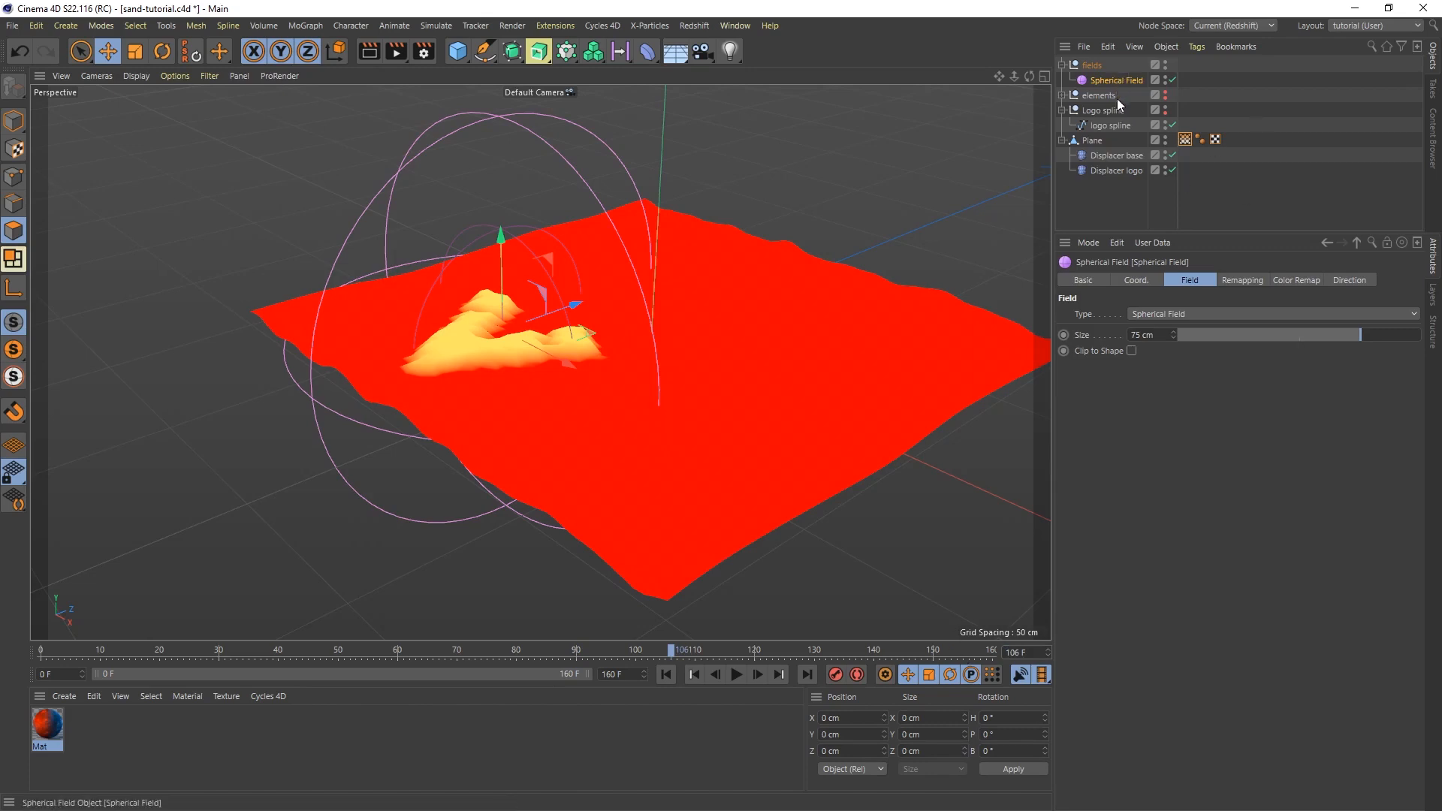
{"action": "left_click", "coordinate": [1137, 281]}
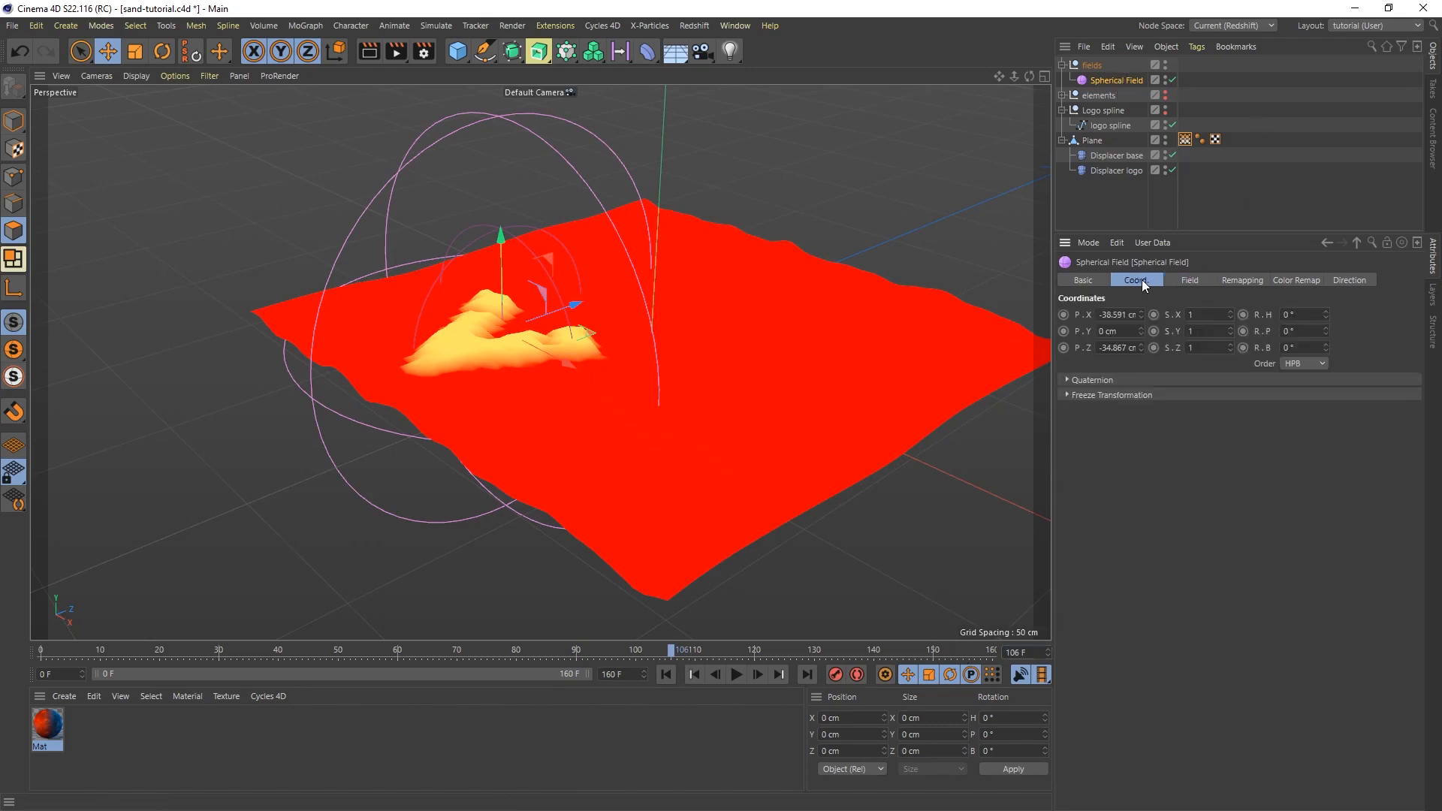
{"action": "double_click", "coordinate": [1119, 315]}
{"action": "type", "text": "-39"}
{"action": "key", "text": "Return"}
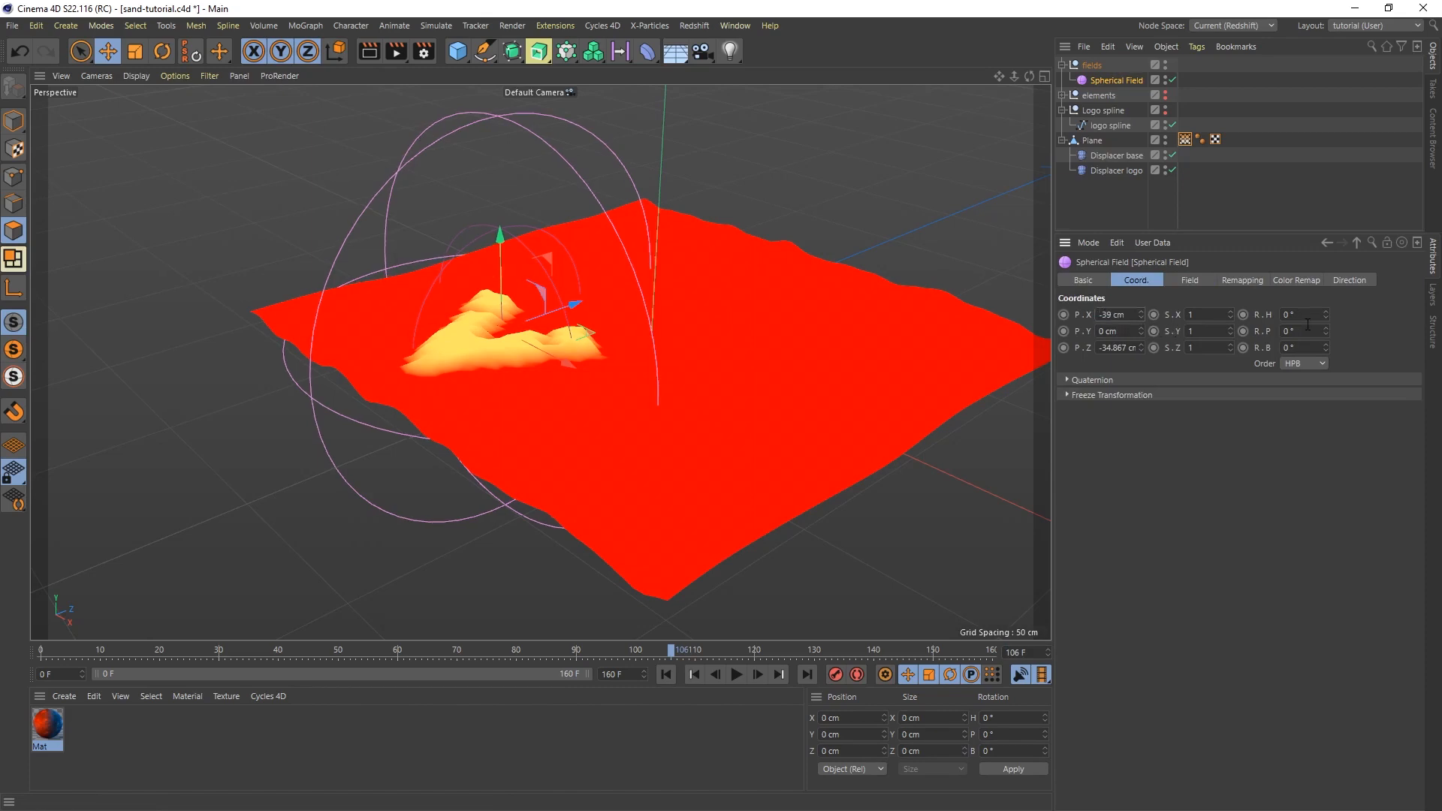
{"action": "left_click", "coordinate": [1065, 316]}
Step: Set the Spherical Field's Z position to 81 cm at frame 106
{"action": "double_click", "coordinate": [1117, 348]}
{"action": "type", "text": "81"}
{"action": "key", "text": "Return"}
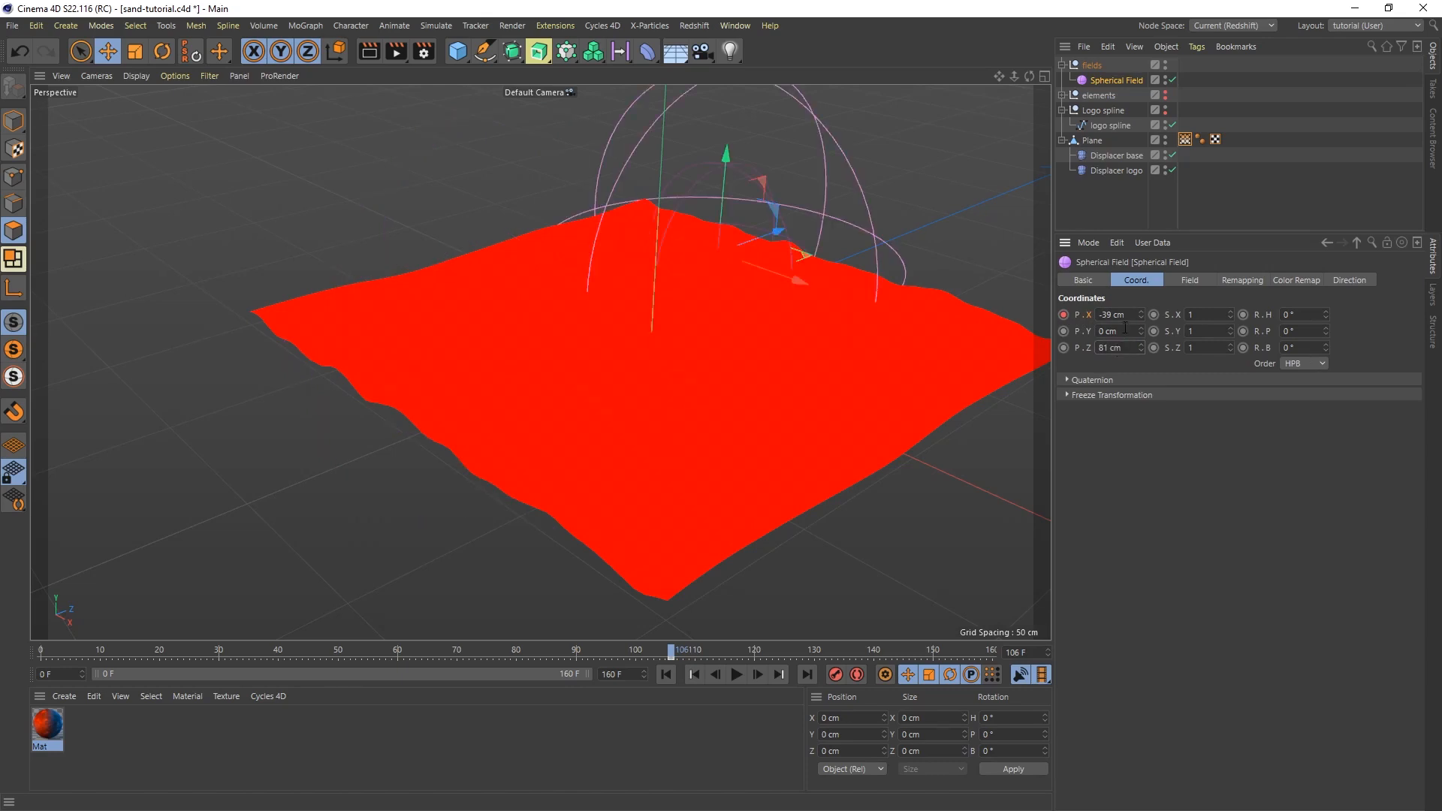
Step: Set the Spherical Field's position at frame 106 to X -24 cm and Z -37 cm and keyframe both values
{"action": "double_click", "coordinate": [1127, 316]}
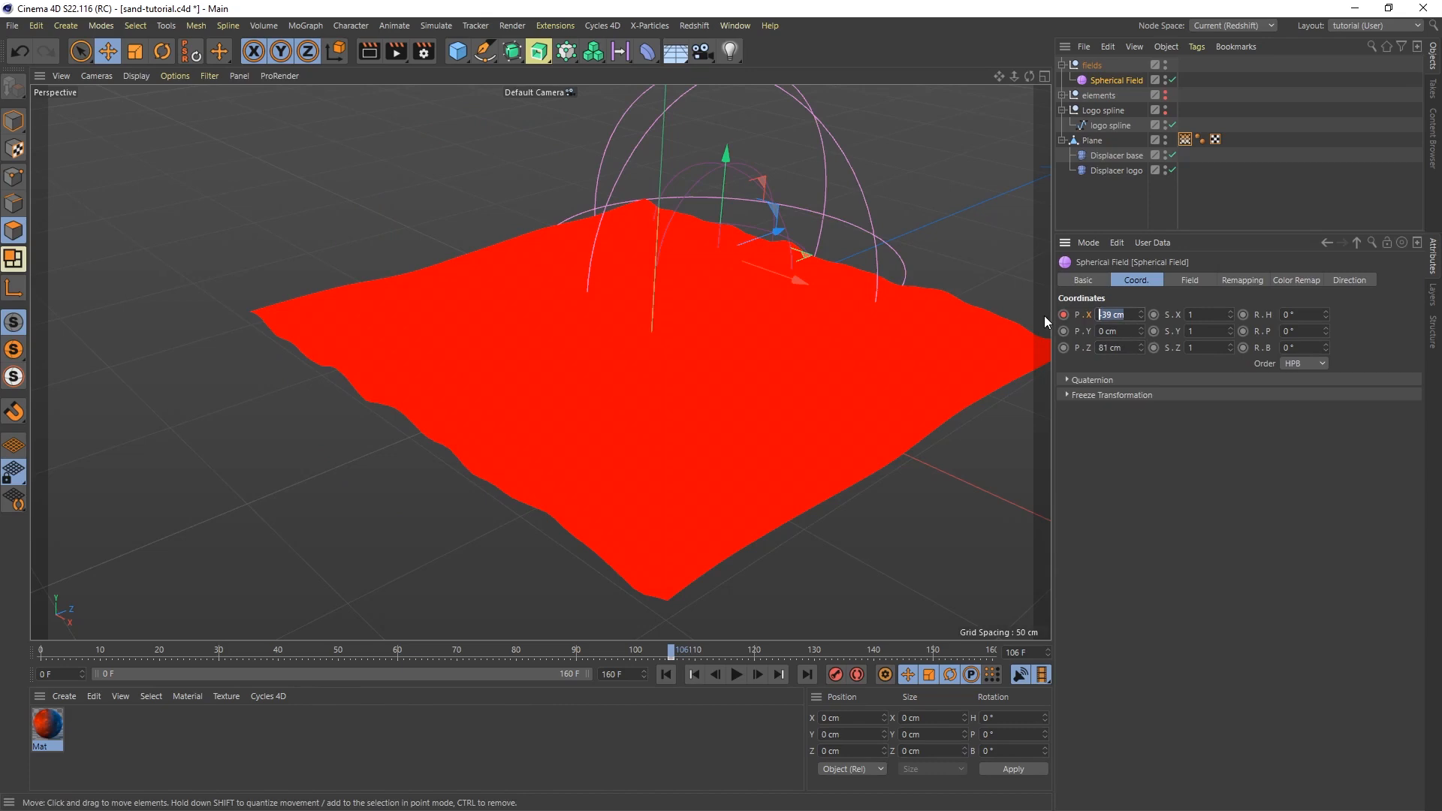
{"action": "type", "text": "-24"}
{"action": "key", "text": "Return"}
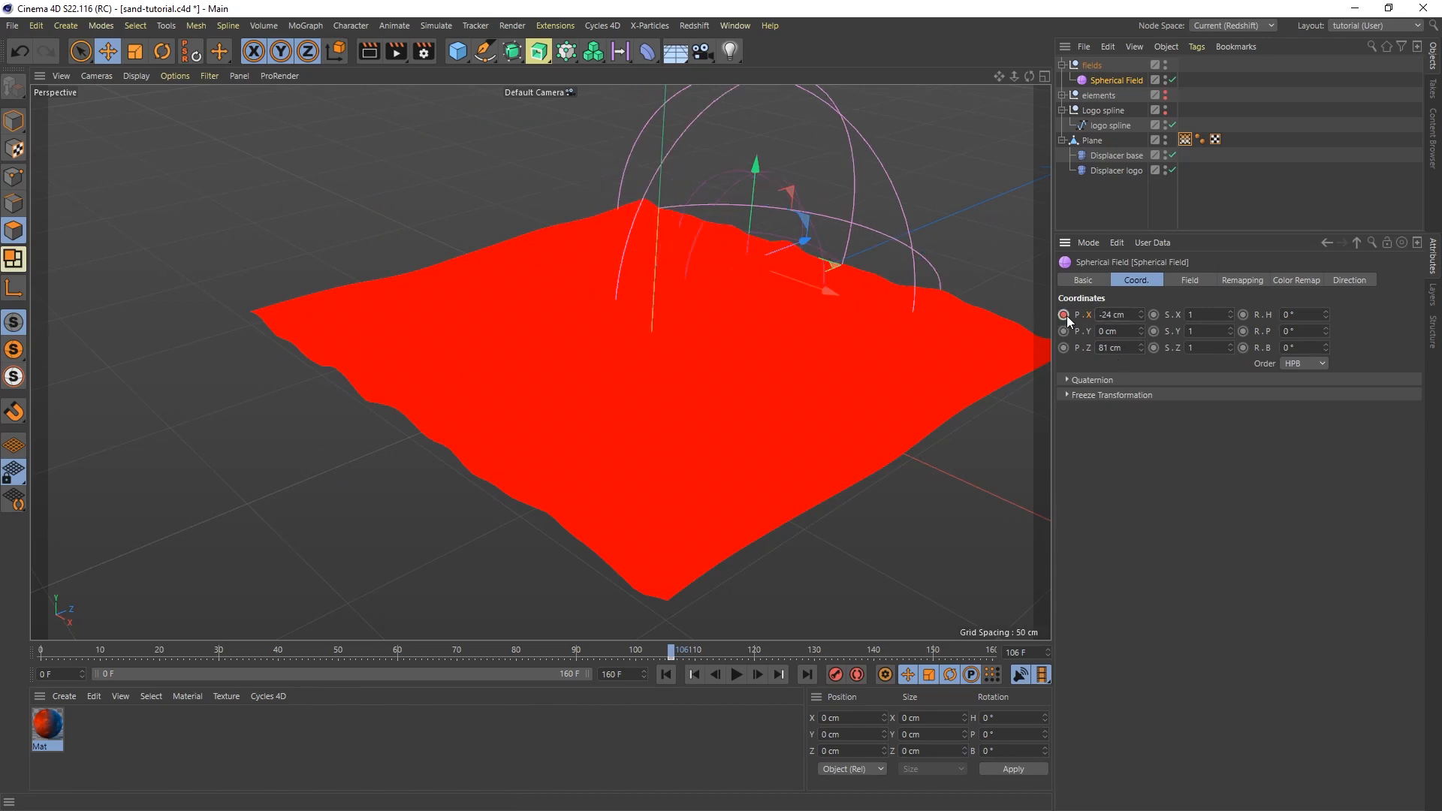
{"action": "double_click", "coordinate": [1120, 347]}
{"action": "type", "text": "-37"}
{"action": "key", "text": "Return"}
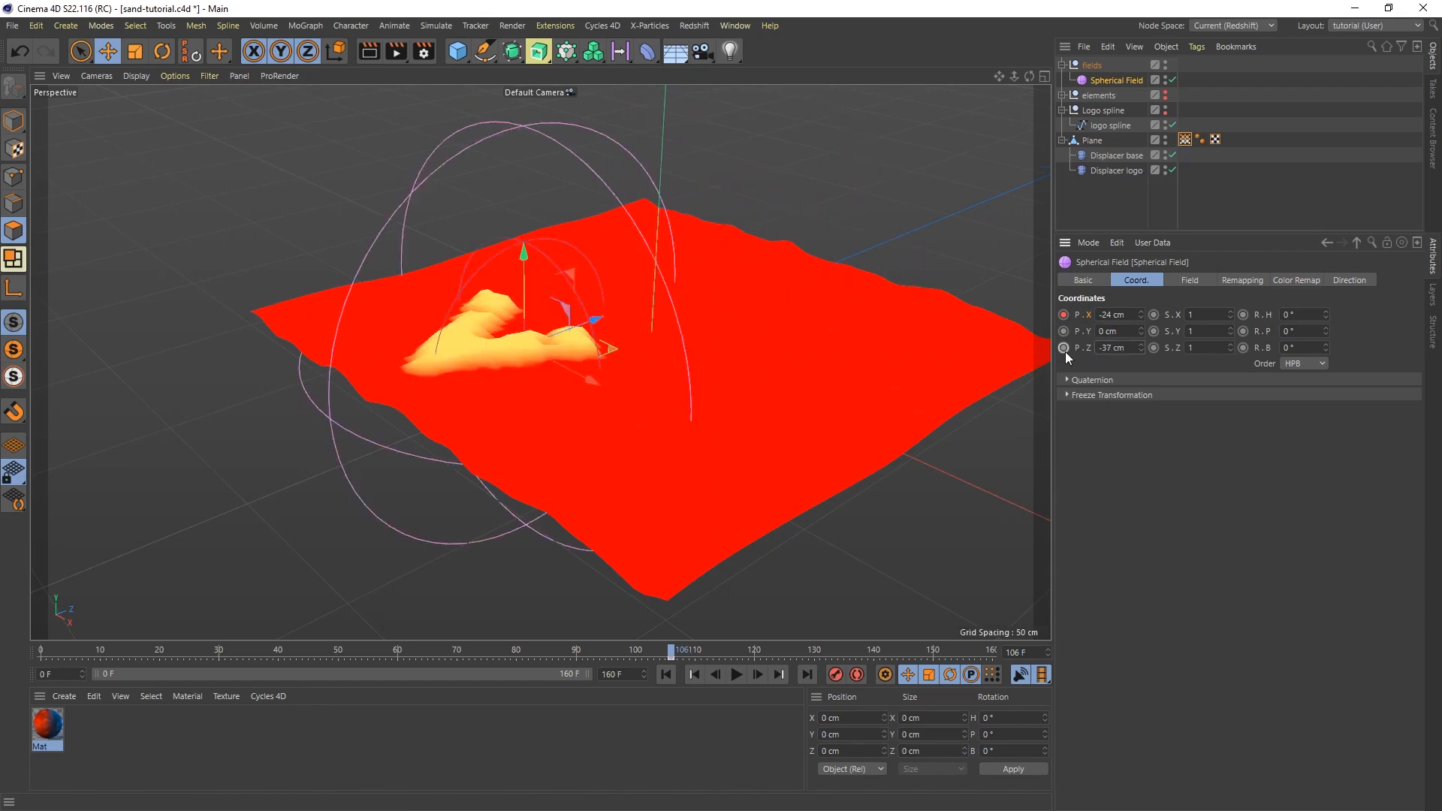
{"action": "left_click", "coordinate": [1065, 349]}
Step: At frame 45, keyframe the Spherical Field's position at X -39 cm and Z 81 cm
{"action": "double_click", "coordinate": [1023, 653]}
{"action": "type", "text": "45"}
{"action": "key", "text": "Return"}
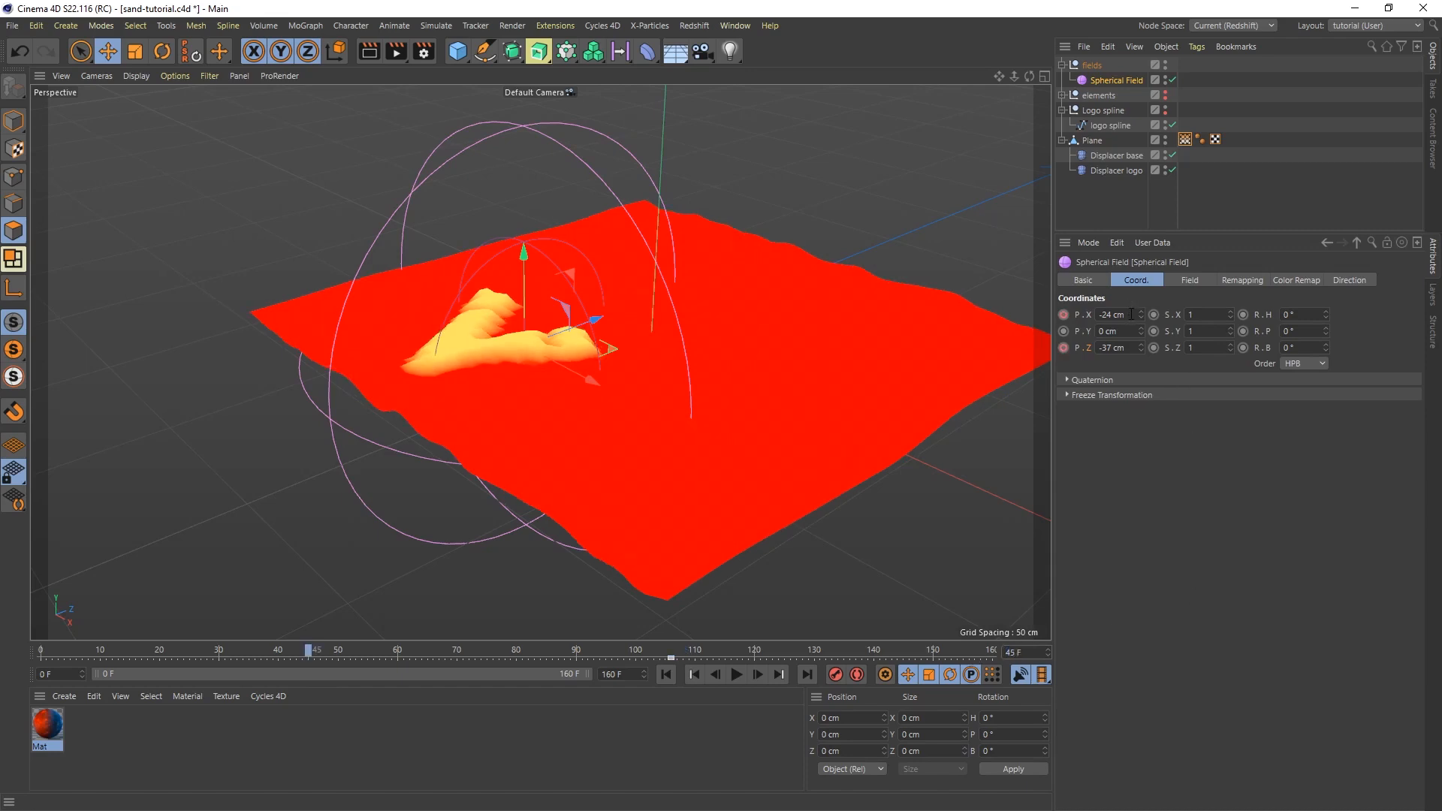
{"action": "double_click", "coordinate": [1131, 314]}
{"action": "type", "text": "-35"}
{"action": "key", "text": "Return"}
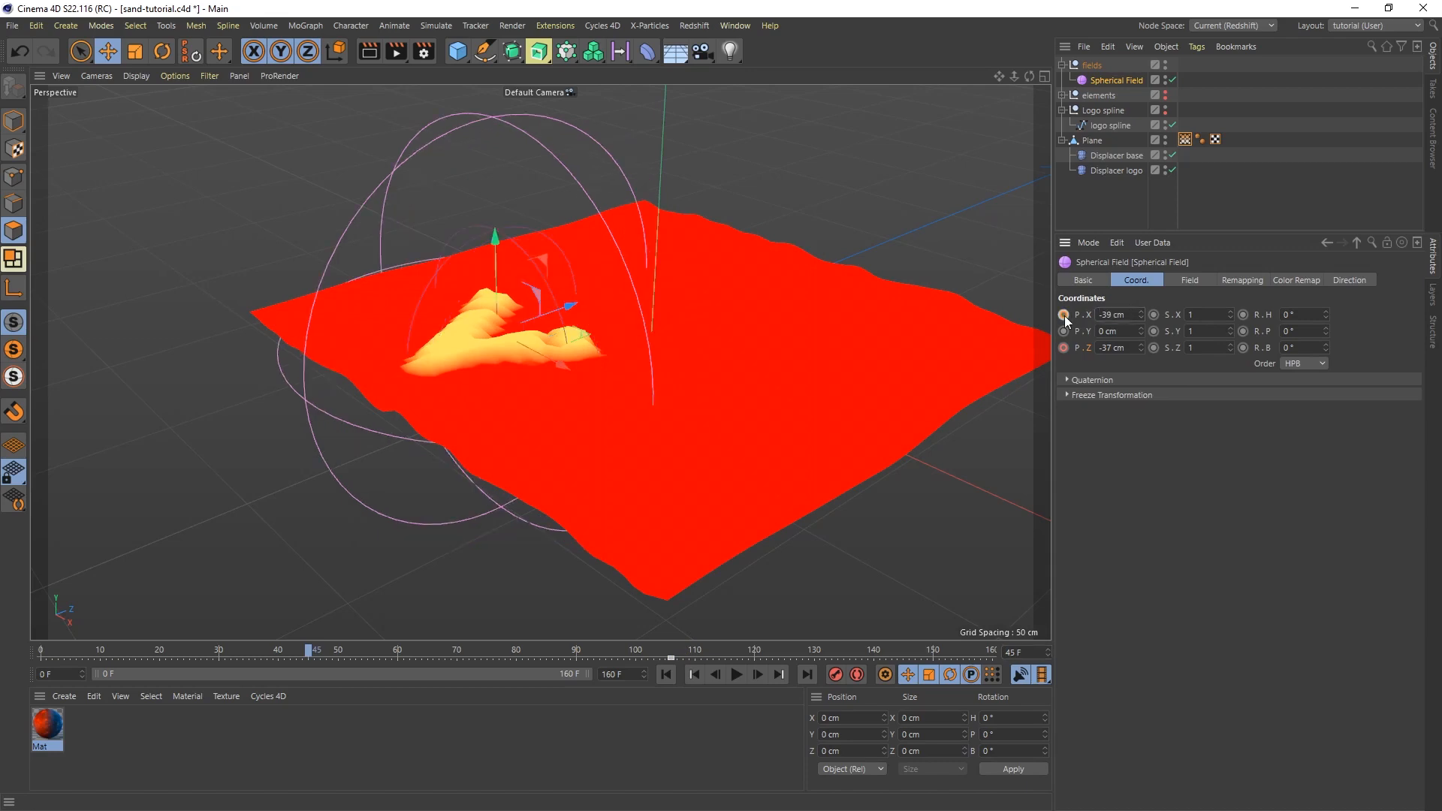
{"action": "left_click", "coordinate": [1064, 315]}
{"action": "double_click", "coordinate": [1103, 348]}
{"action": "type", "text": "81"}
{"action": "key", "text": "Return"}
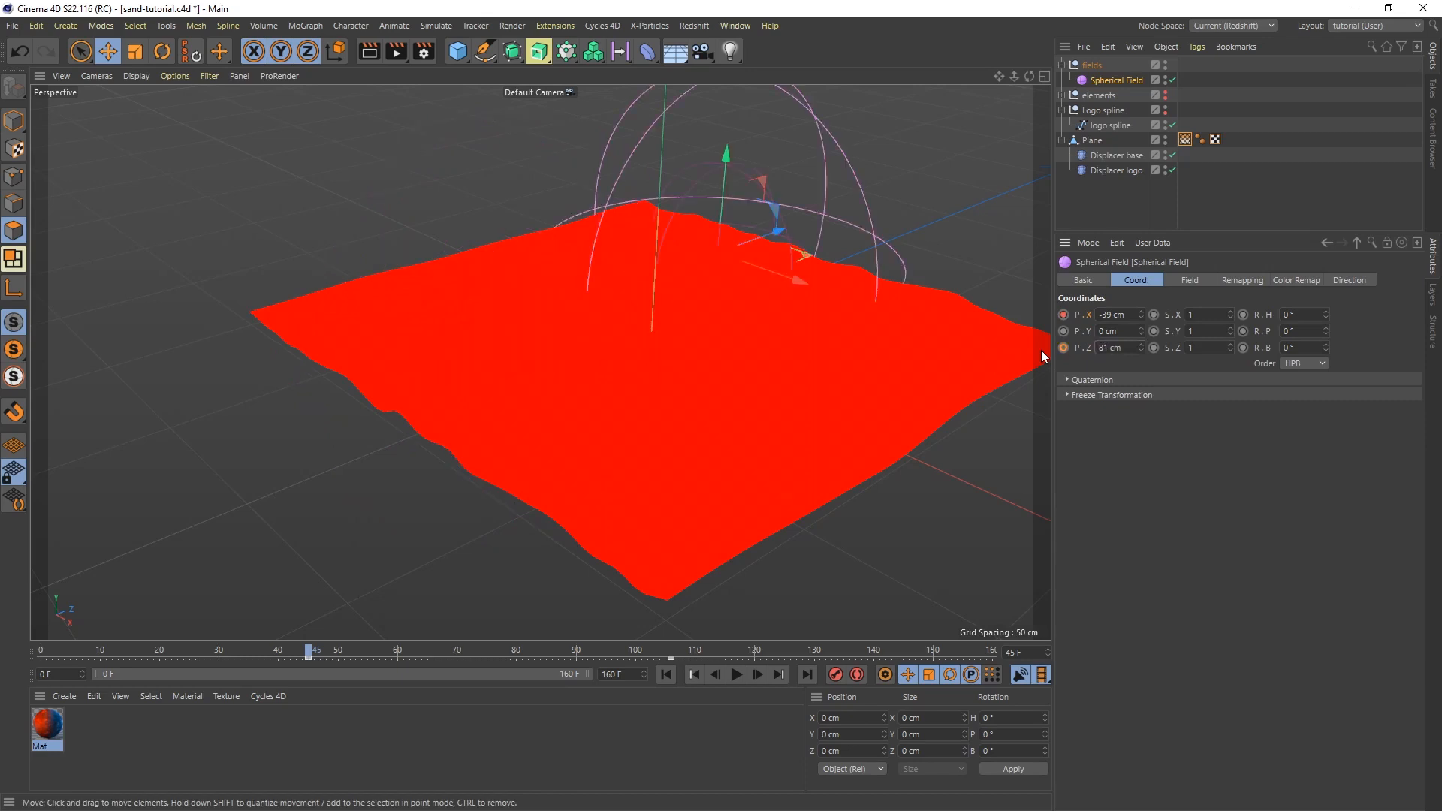
{"action": "left_click", "coordinate": [1064, 348]}
Step: Play the animation from the first frame to check how the Spherical Field reveals the logo
{"action": "left_click", "coordinate": [667, 674]}
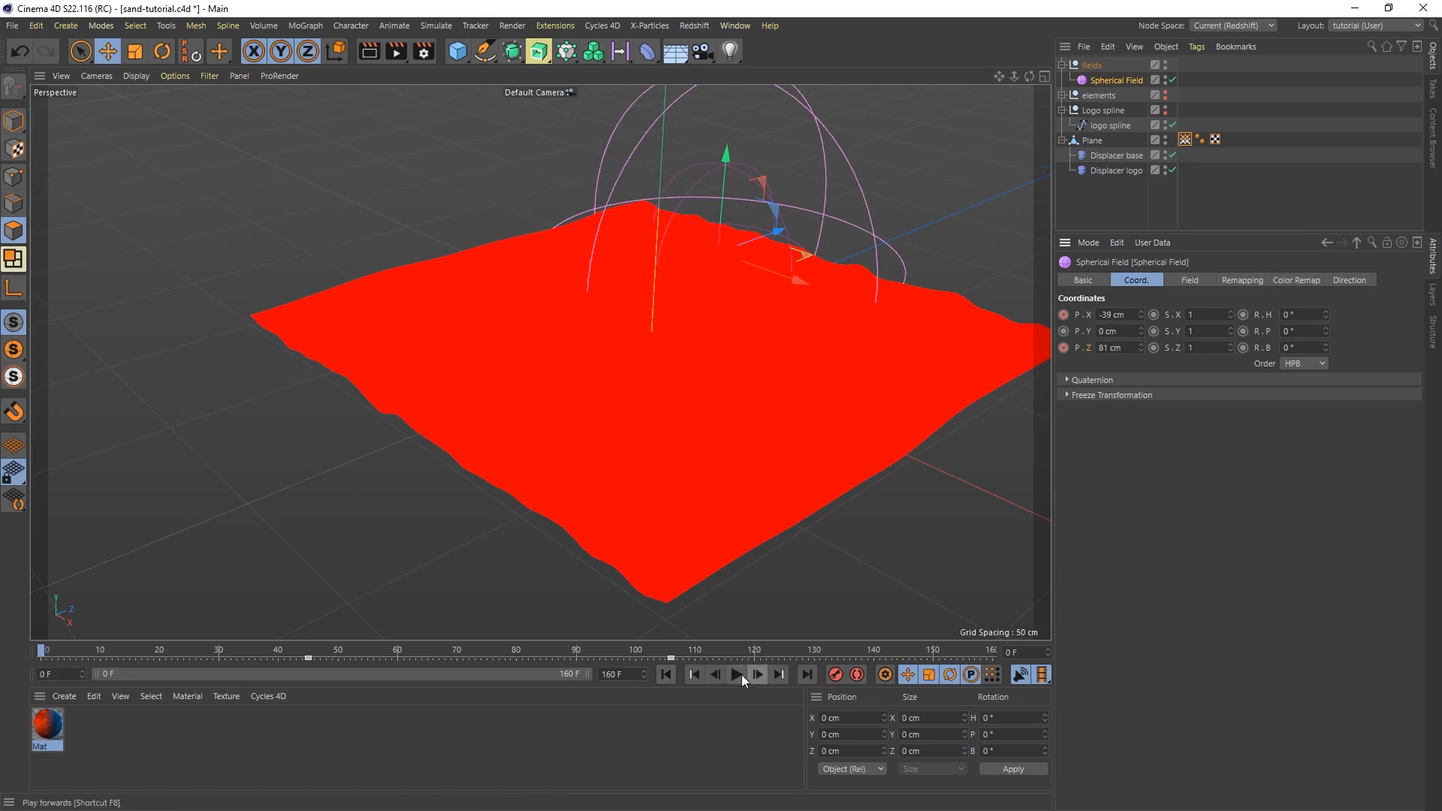
{"action": "left_click", "coordinate": [736, 674]}
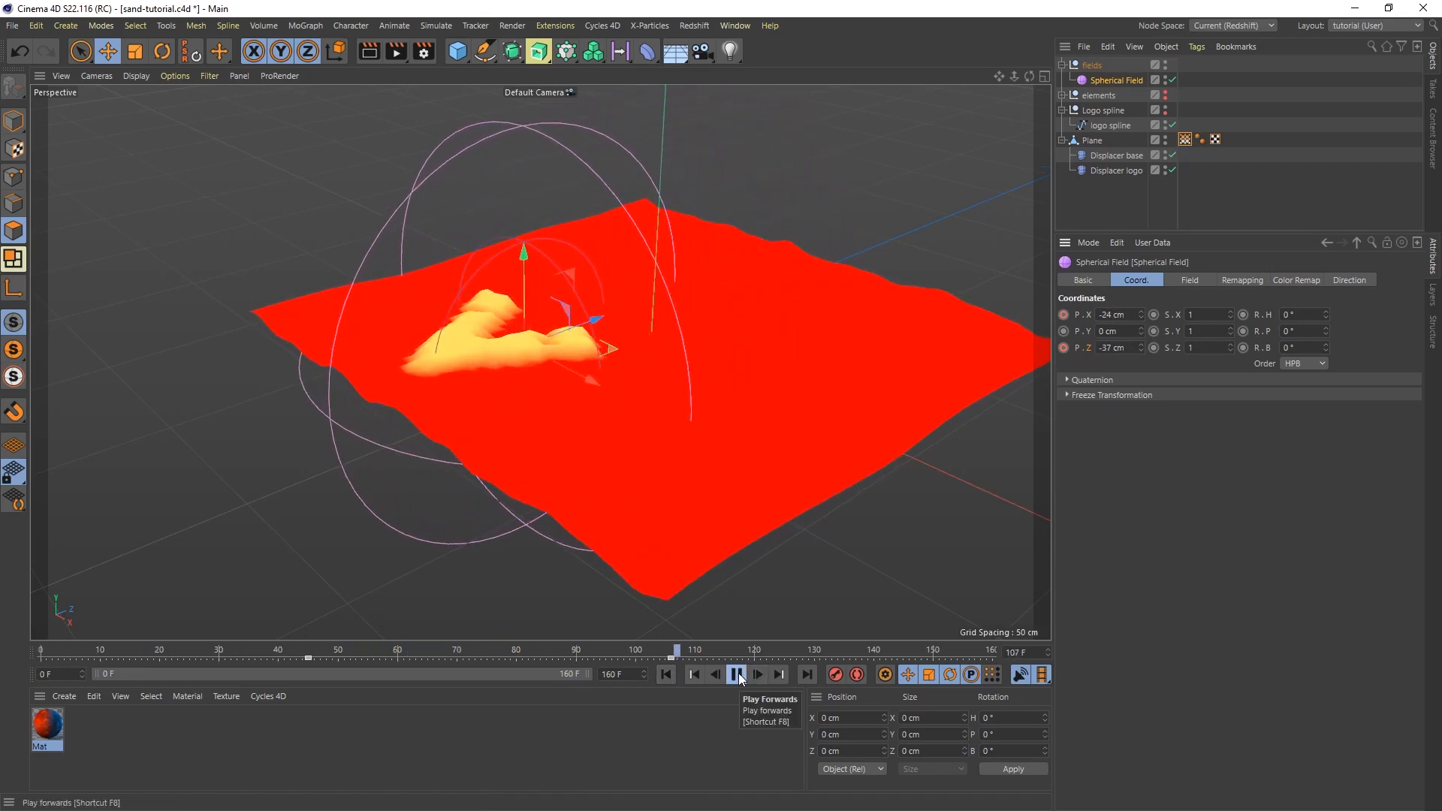
{"action": "left_click", "coordinate": [737, 675]}
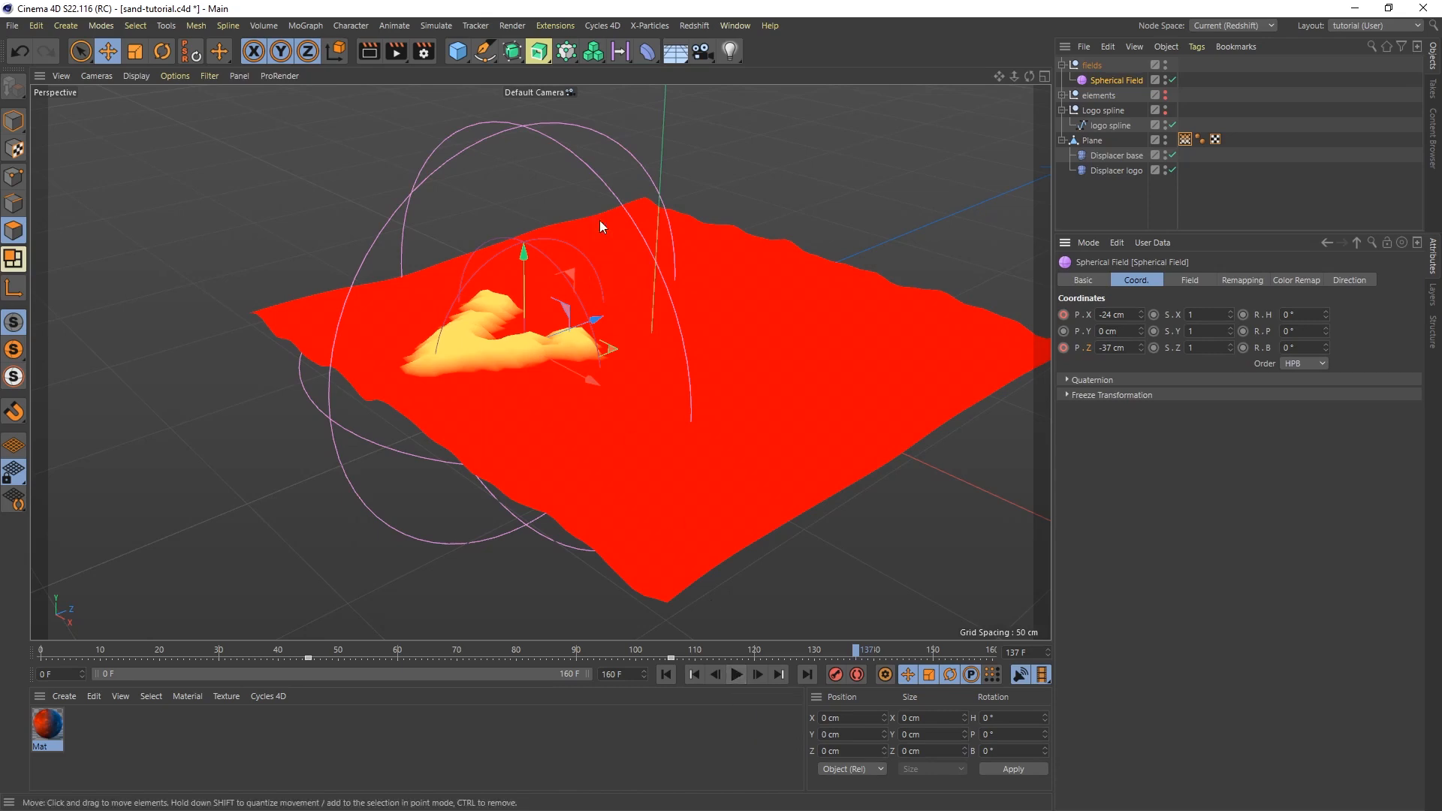
Step: Add a Shader Field inside the fields null and include it in the VM Logo vertex map's fields
{"action": "left_click", "coordinate": [632, 51]}
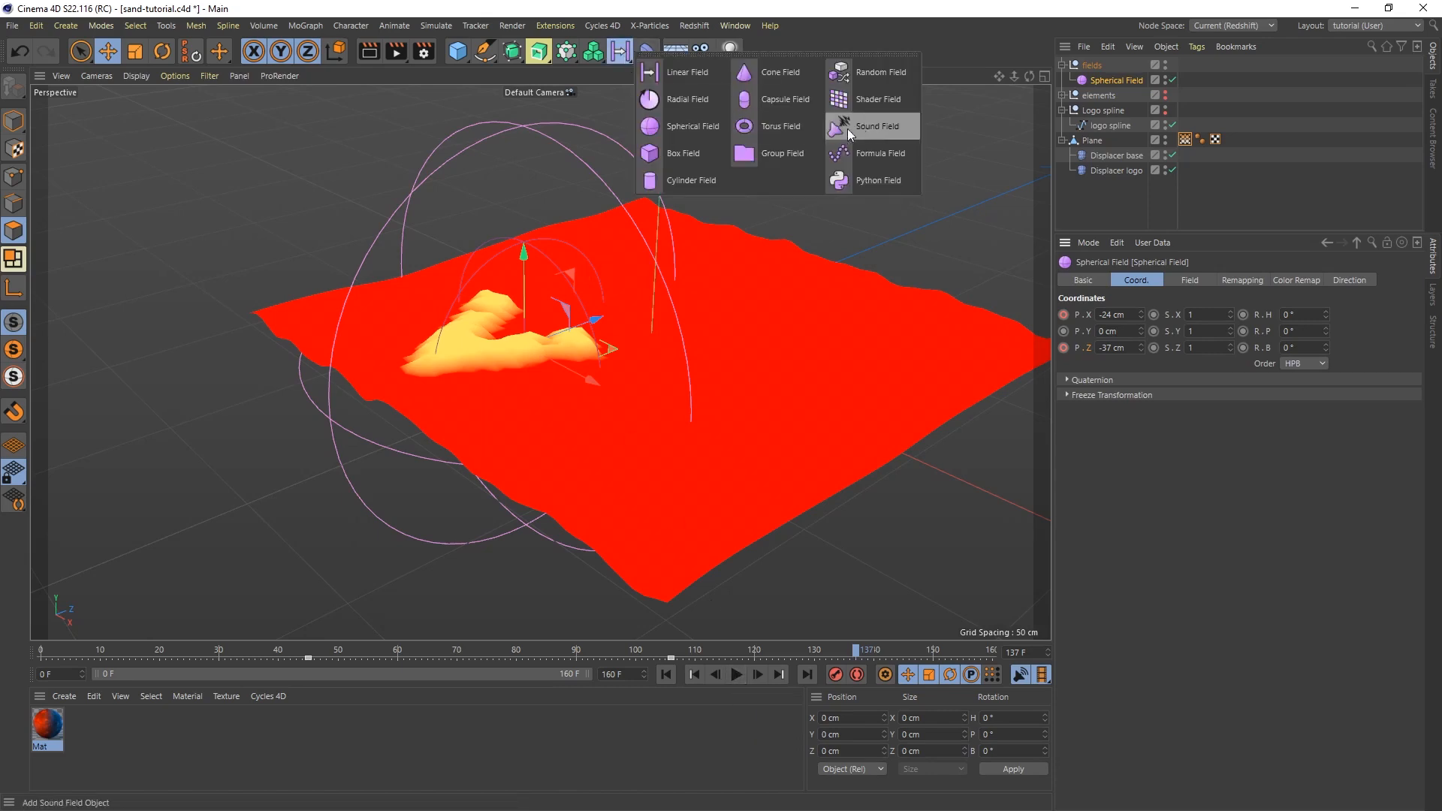
{"action": "left_click", "coordinate": [882, 101]}
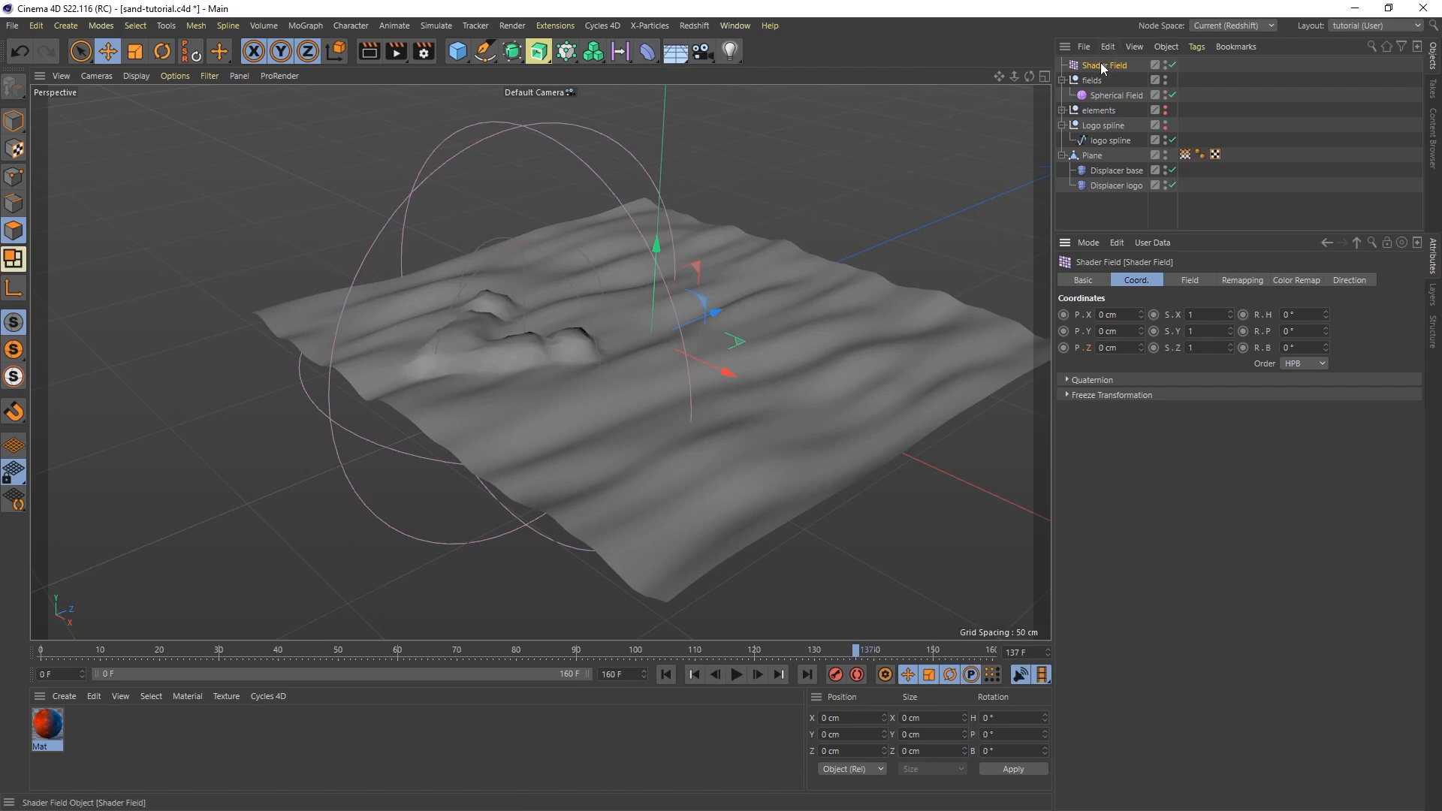
{"action": "left_click_drag", "start_coordinate": [1106, 66], "coordinate": [1098, 89]}
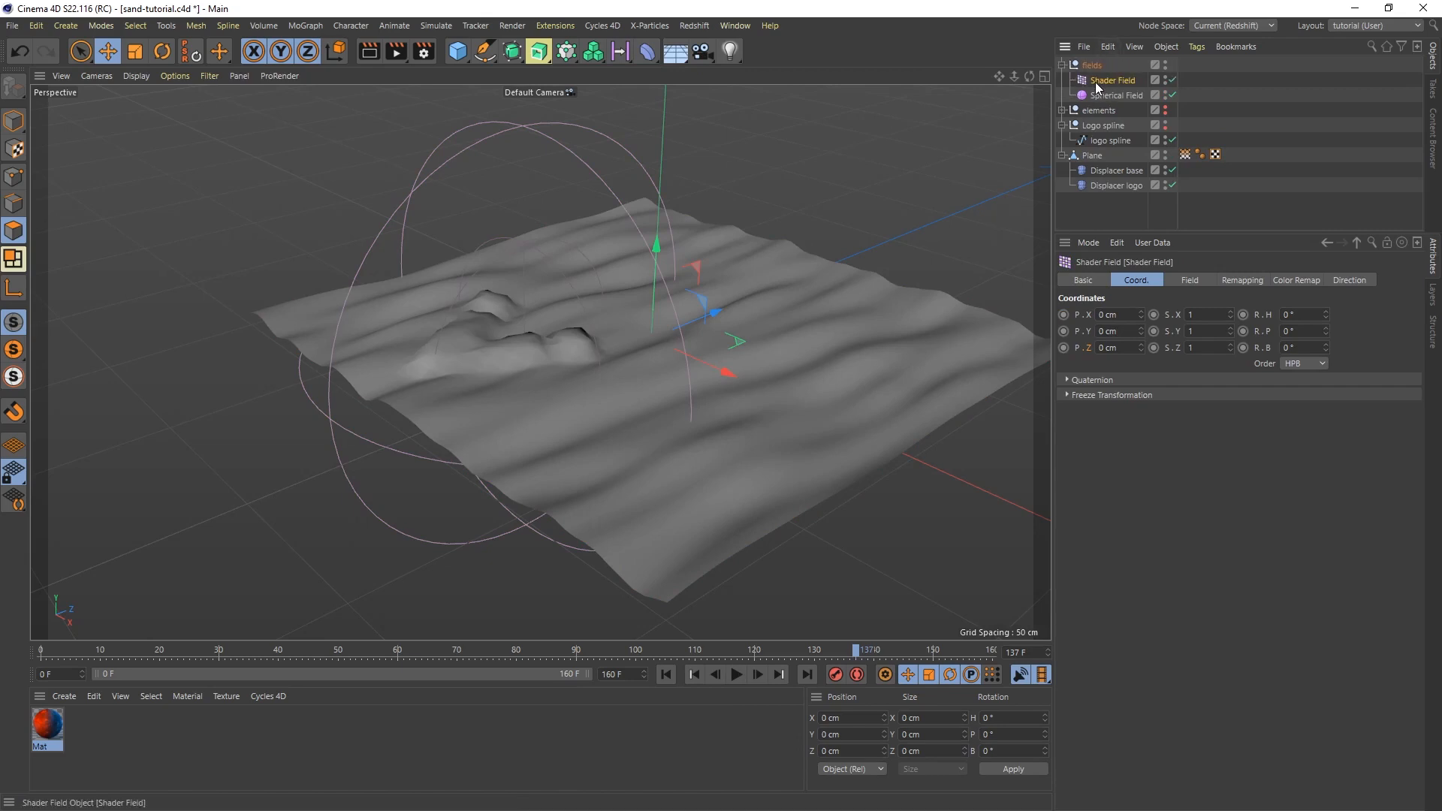
{"action": "left_click", "coordinate": [1186, 155]}
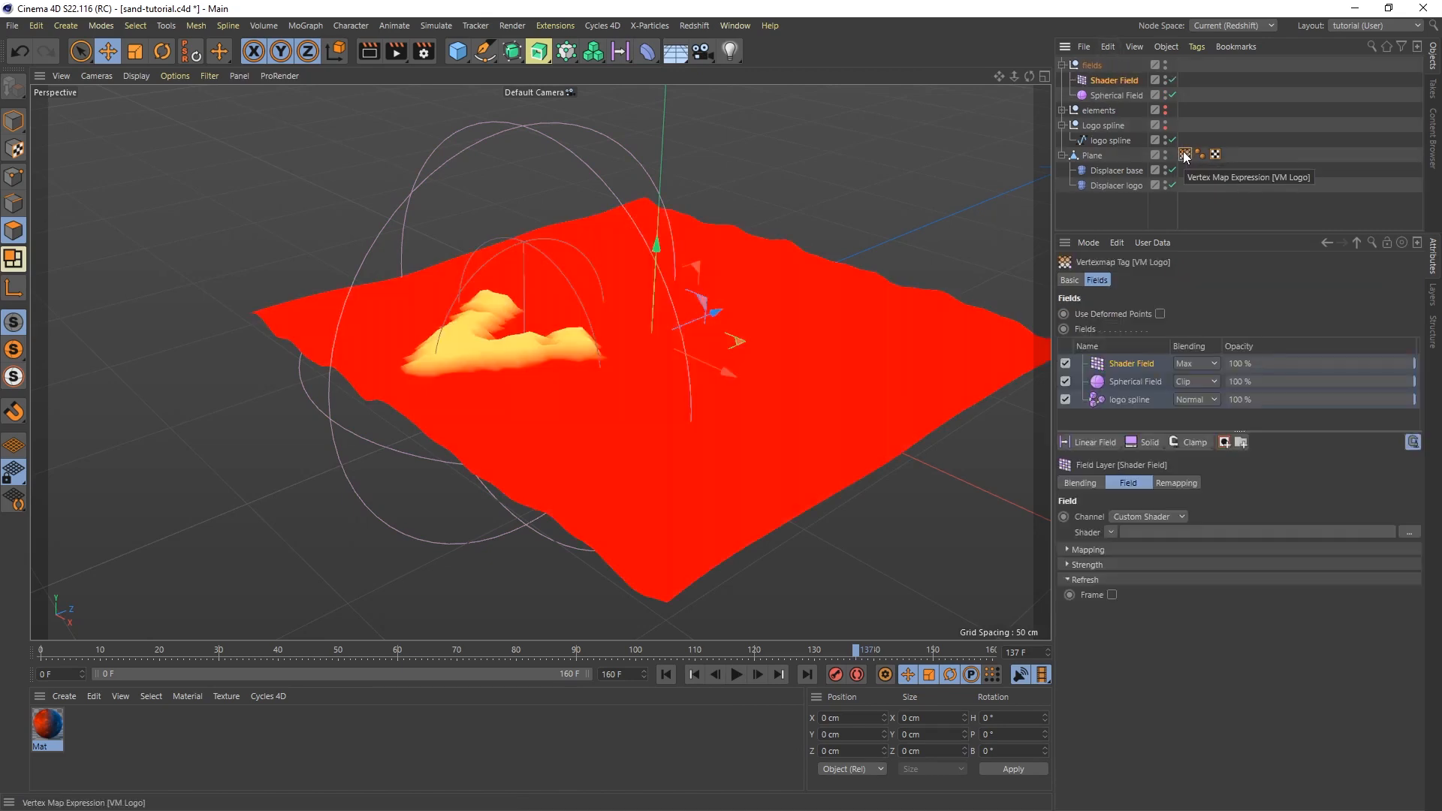
{"action": "left_click", "coordinate": [1122, 185]}
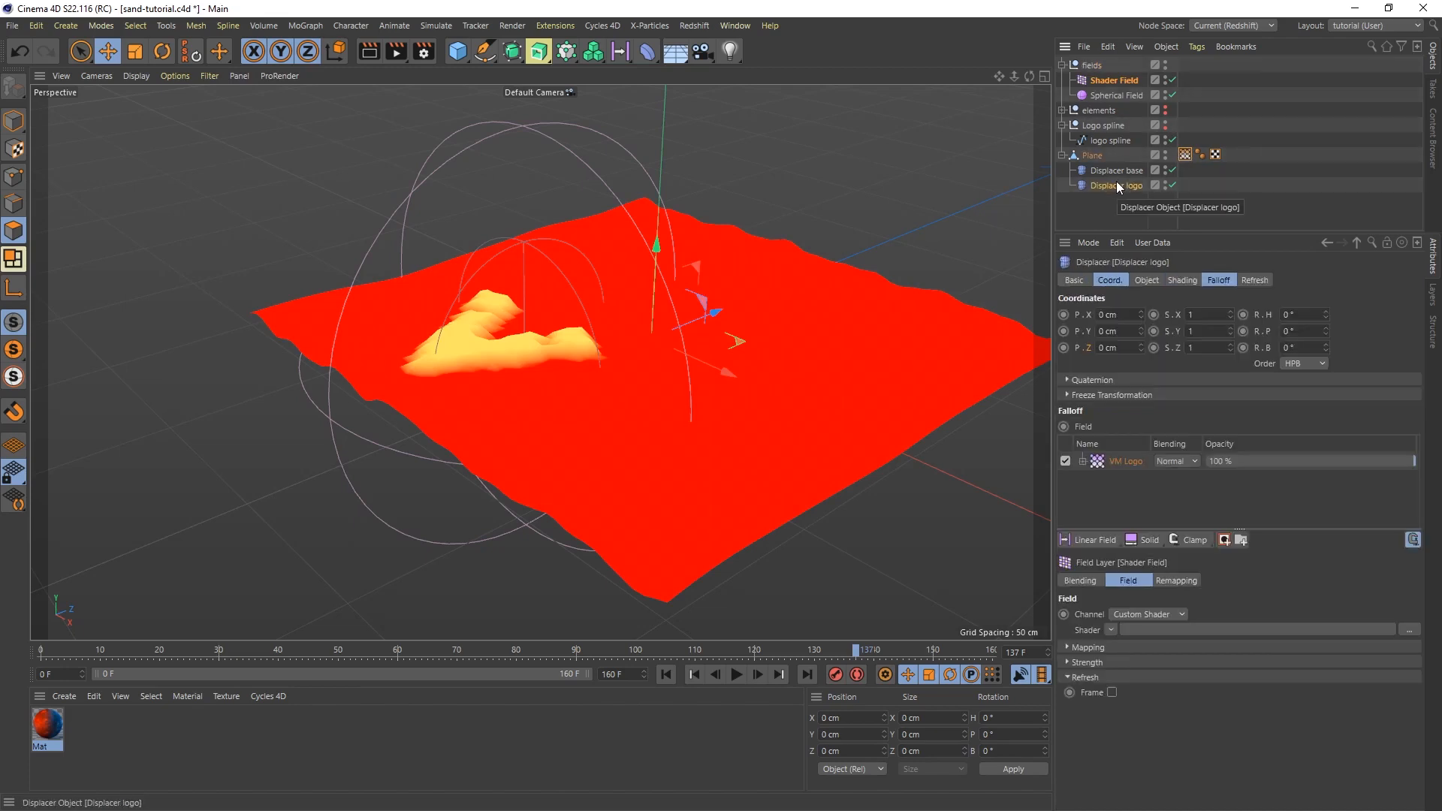
{"action": "left_click", "coordinate": [1184, 154]}
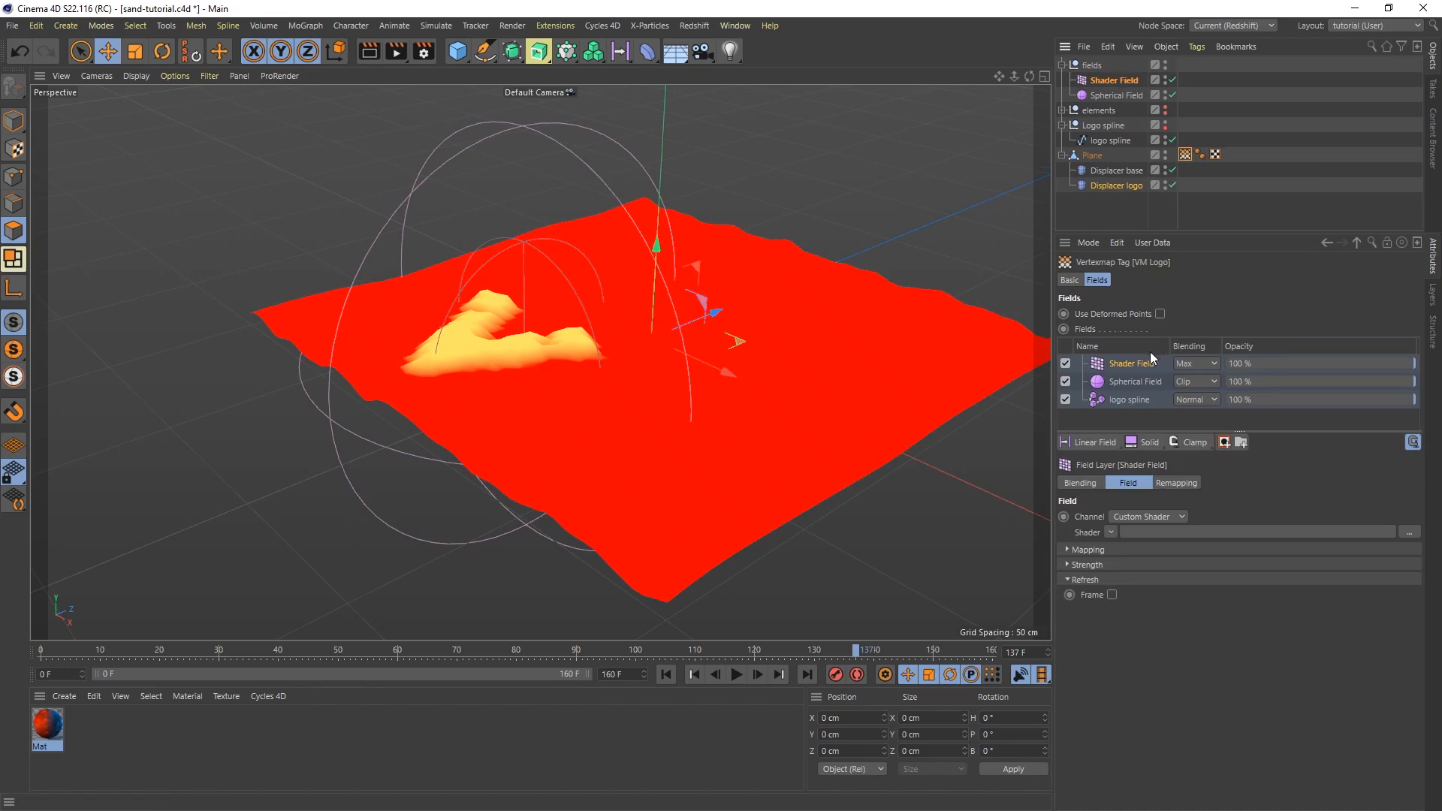
{"action": "left_click", "coordinate": [1241, 443]}
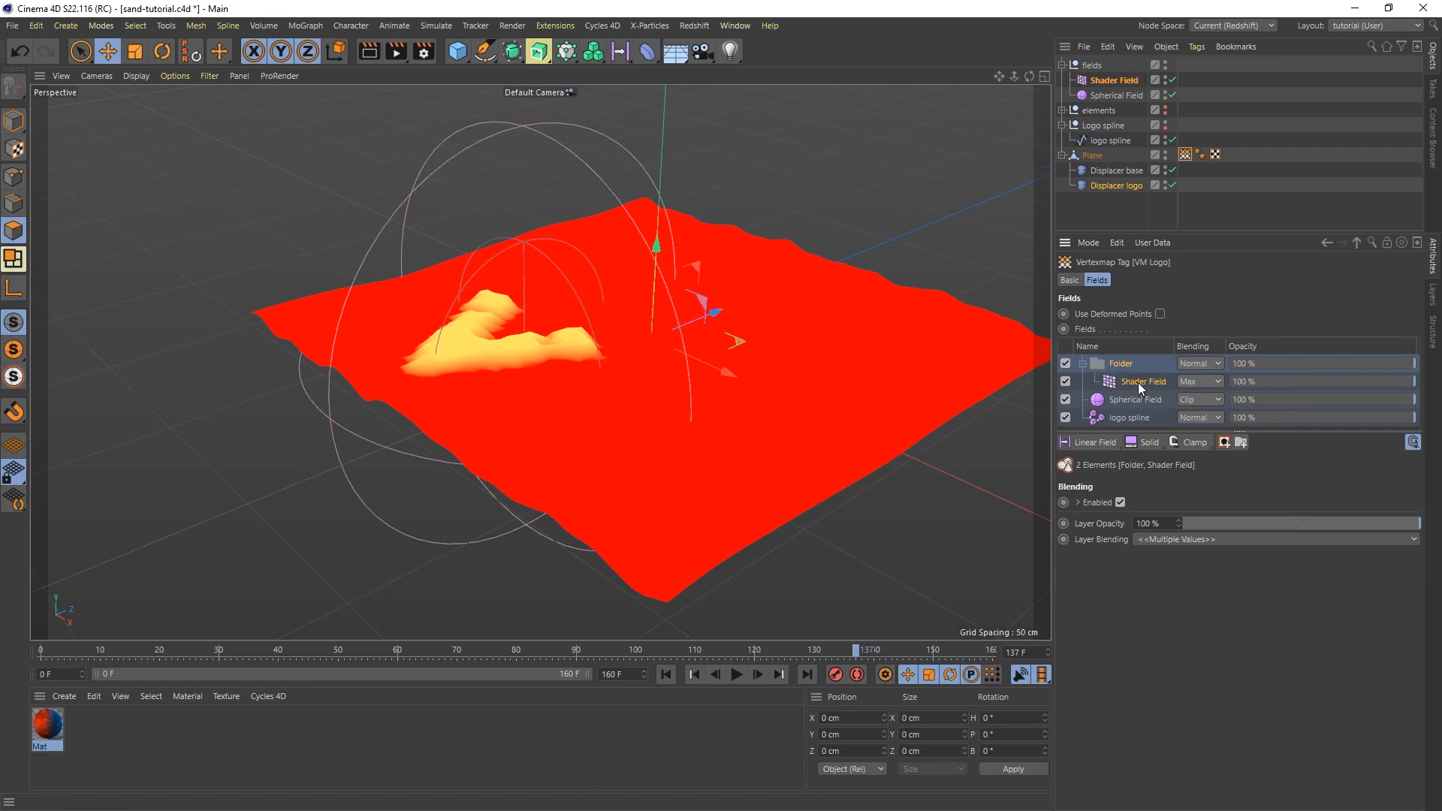
{"action": "left_click_drag", "start_coordinate": [1133, 392], "coordinate": [1131, 395]}
{"action": "left_click", "coordinate": [1127, 369]}
{"action": "key", "text": "Delete"}
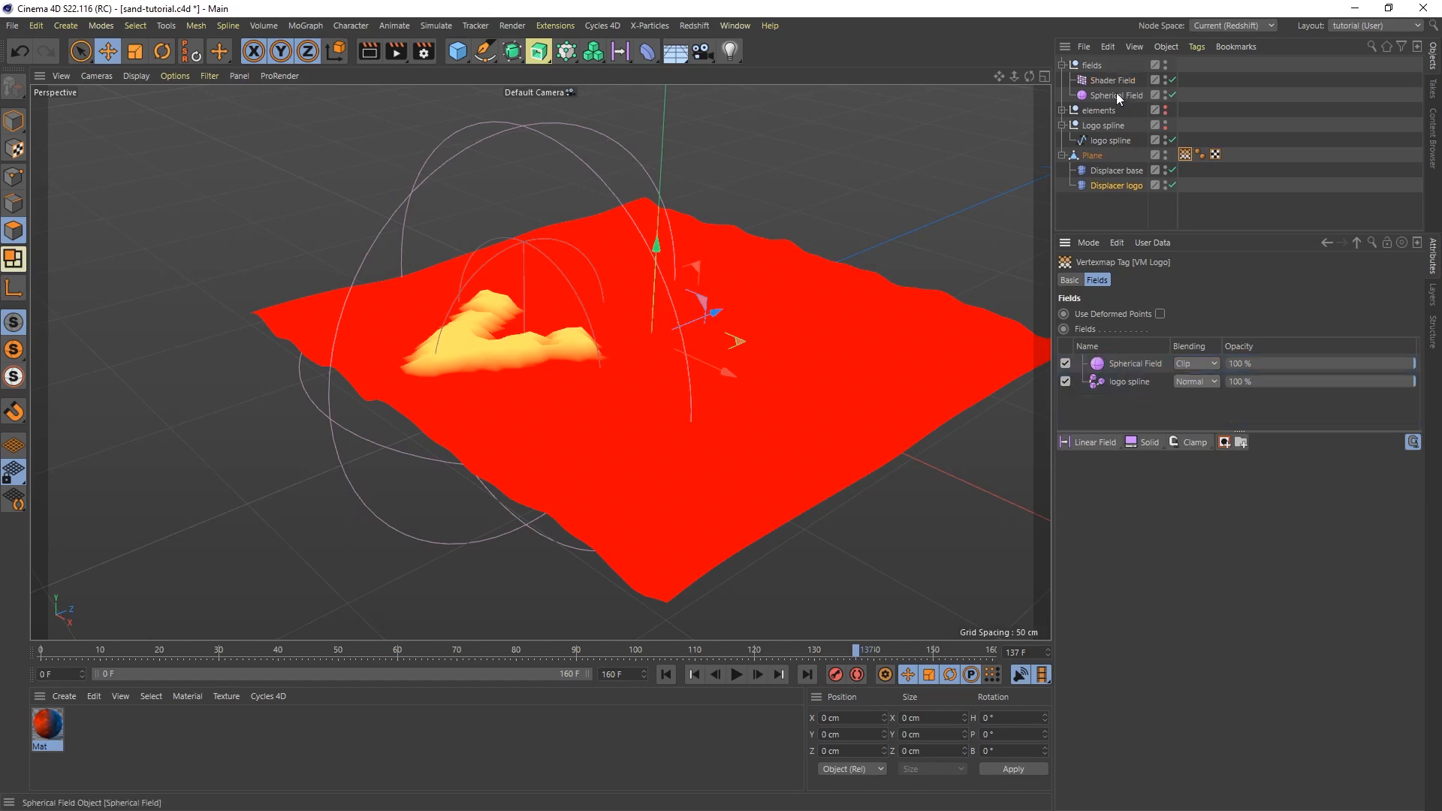
Step: Add the Shader Field back on top of the VM Logo vertex map's field list and assign it a Noise shader
{"action": "left_click_drag", "start_coordinate": [1116, 81], "coordinate": [1116, 363]}
{"action": "left_click", "coordinate": [1116, 364]}
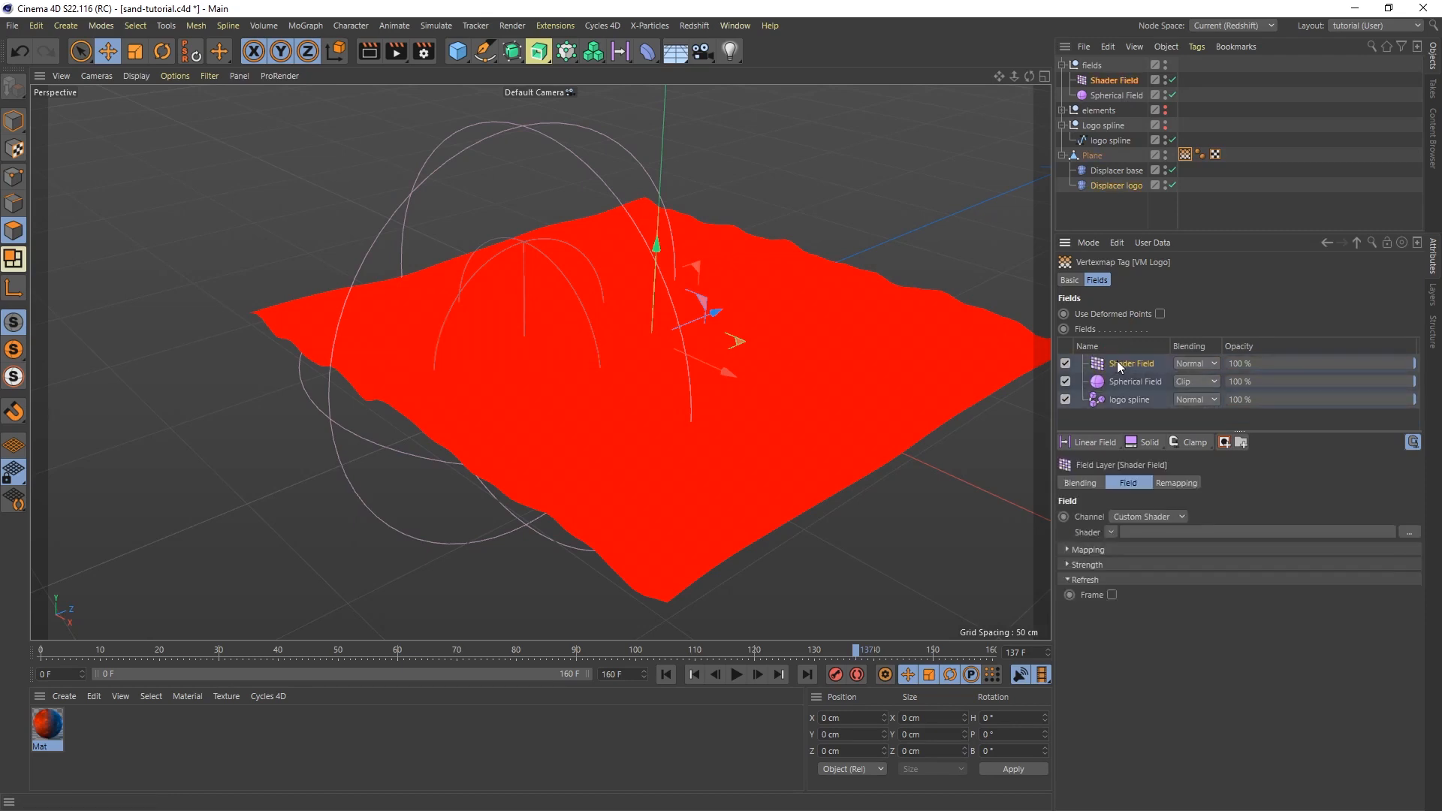
{"action": "left_click", "coordinate": [1110, 533]}
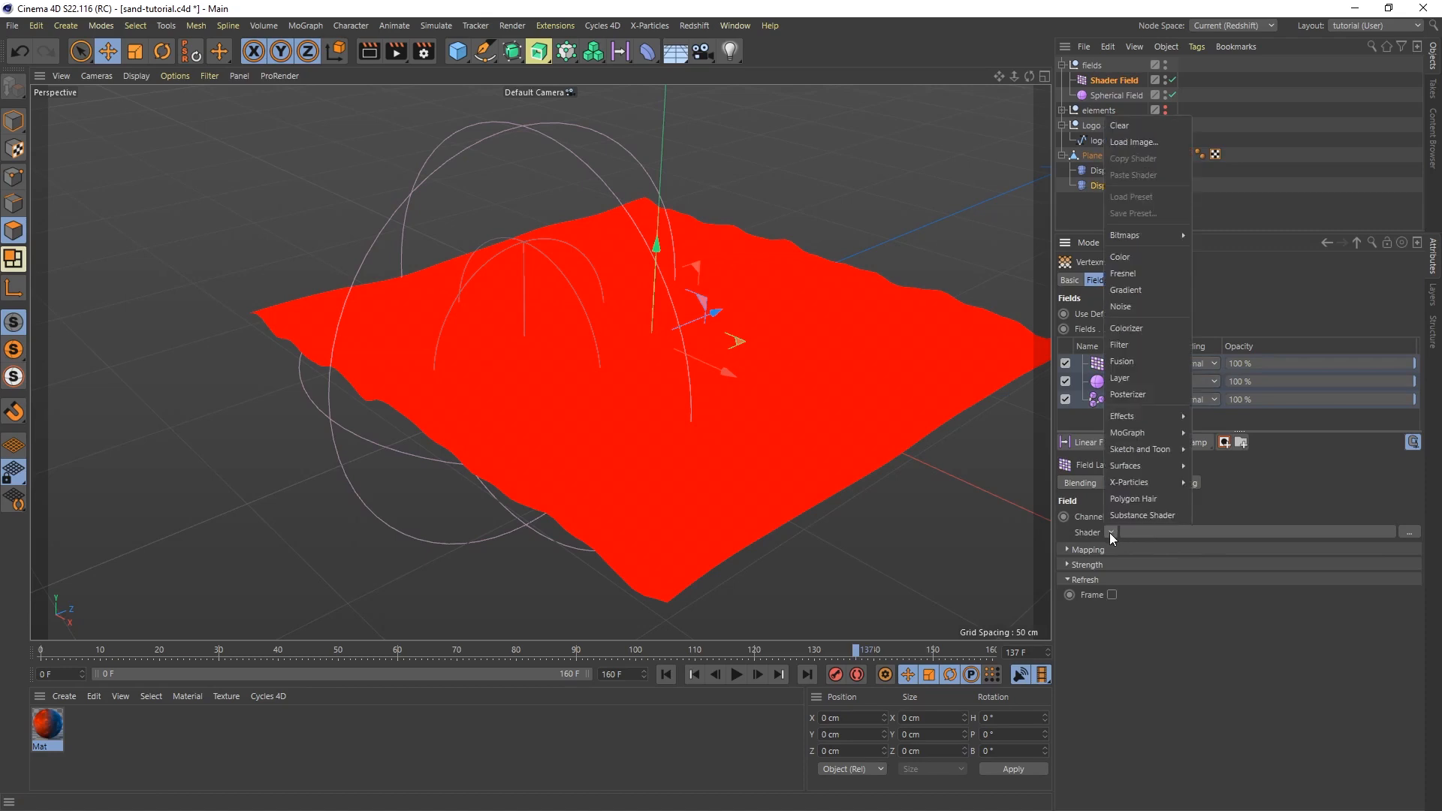
{"action": "left_click", "coordinate": [1138, 312]}
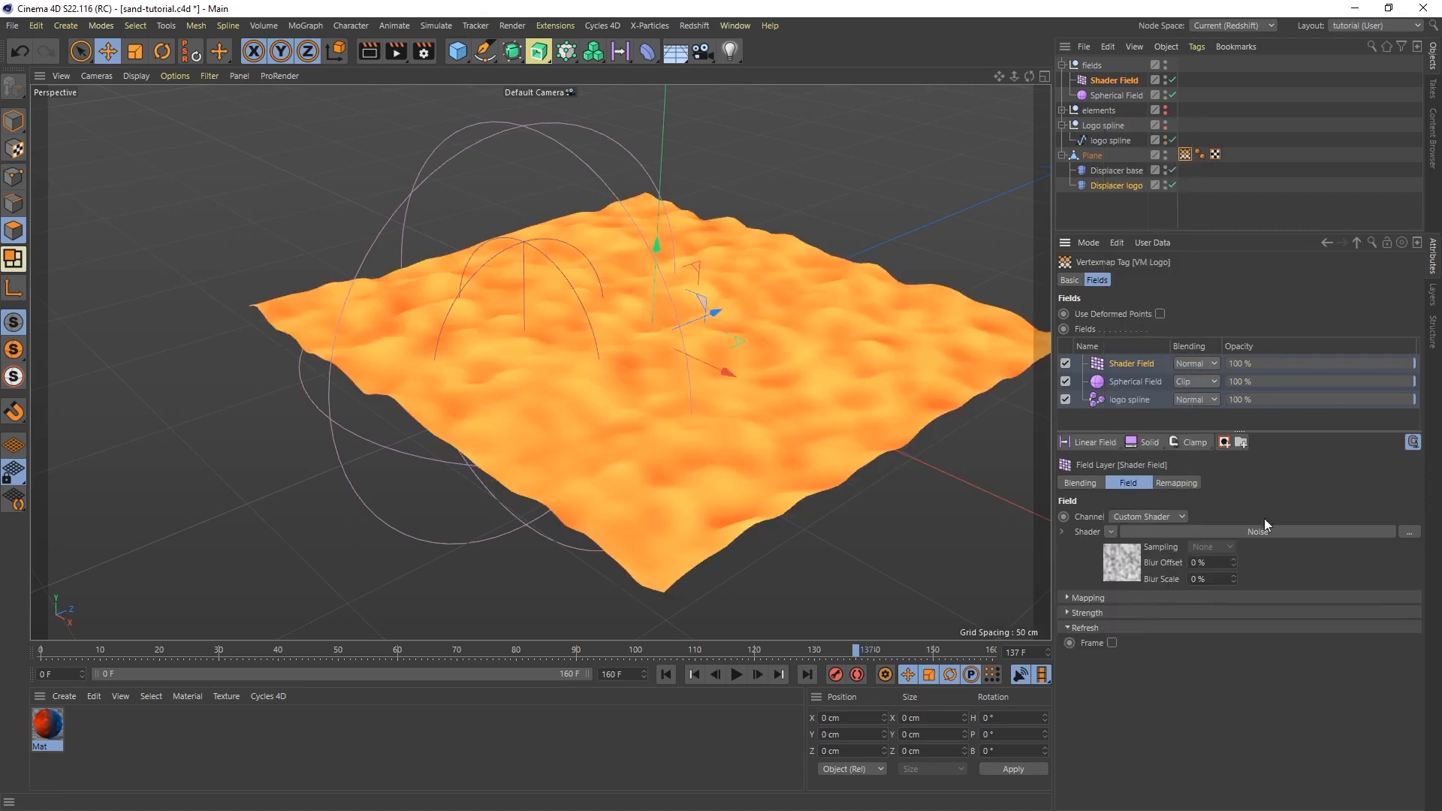
Step: Set the Shader Field noise's global scale to 120 % and its contrast to 91 %
{"action": "left_click", "coordinate": [1244, 530]}
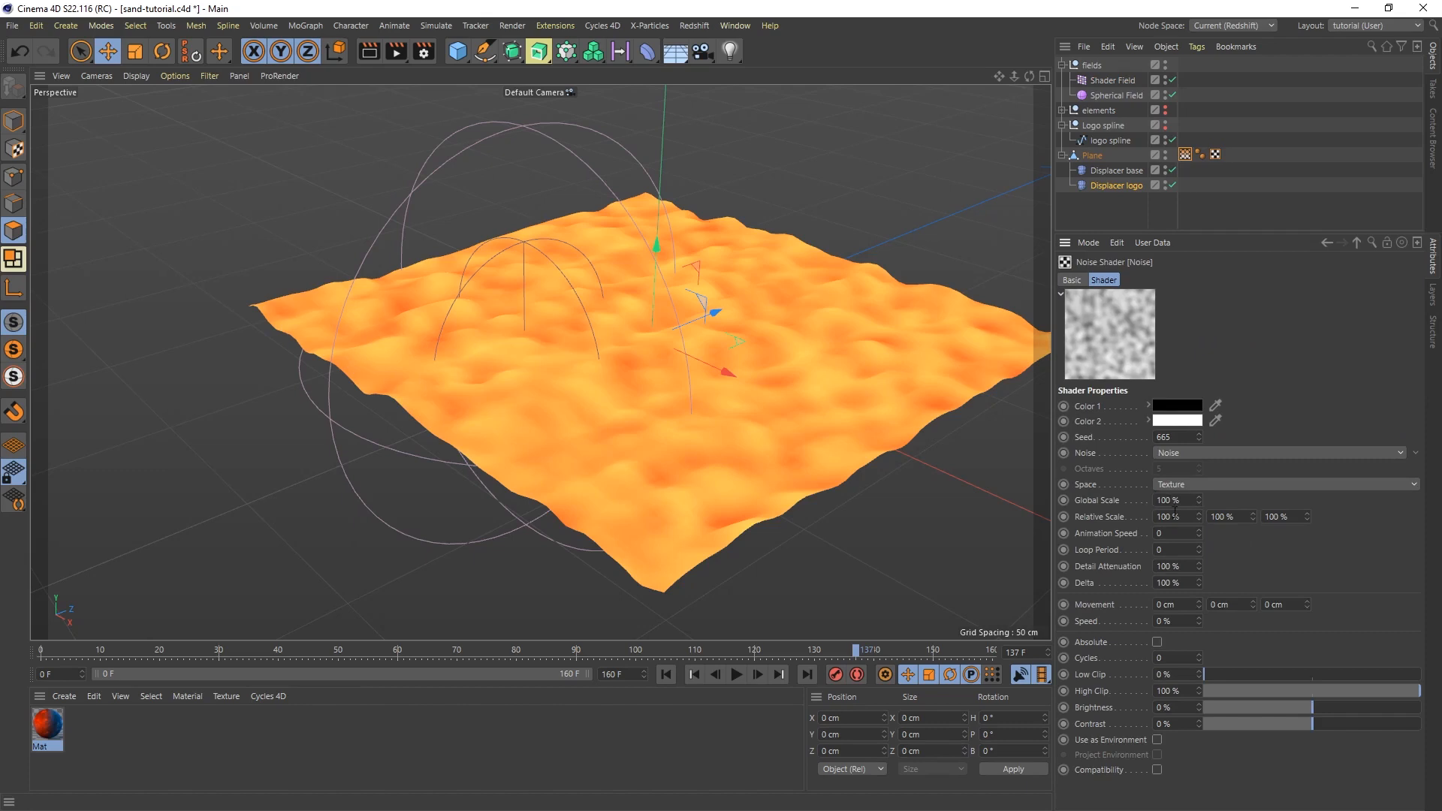
{"action": "left_click_drag", "start_coordinate": [1184, 501], "coordinate": [1136, 507]}
{"action": "key", "text": "Return"}
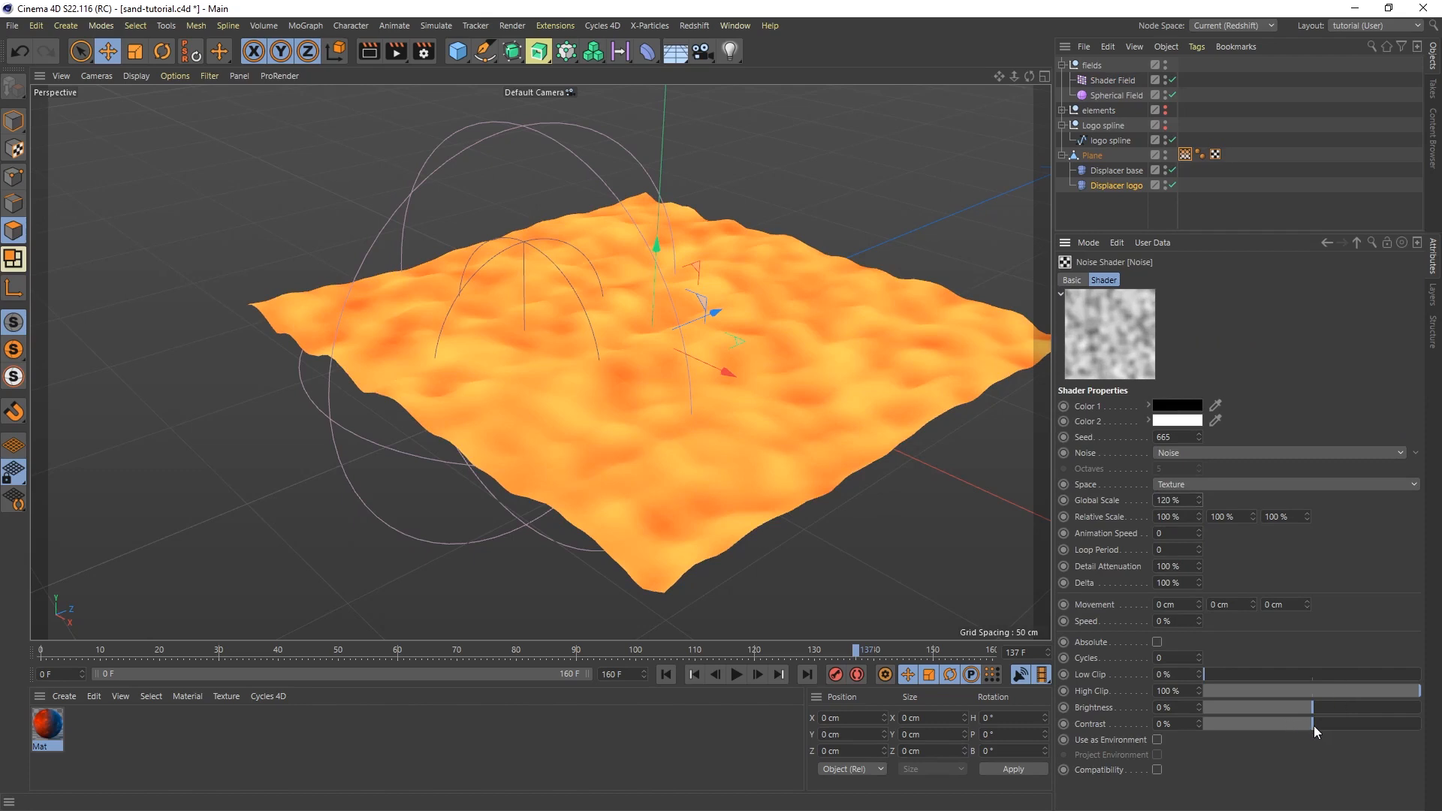
{"action": "left_click_drag", "start_coordinate": [1313, 726], "coordinate": [1415, 725]}
{"action": "left_click_drag", "start_coordinate": [665, 440], "coordinate": [730, 458], "text": "alt"}
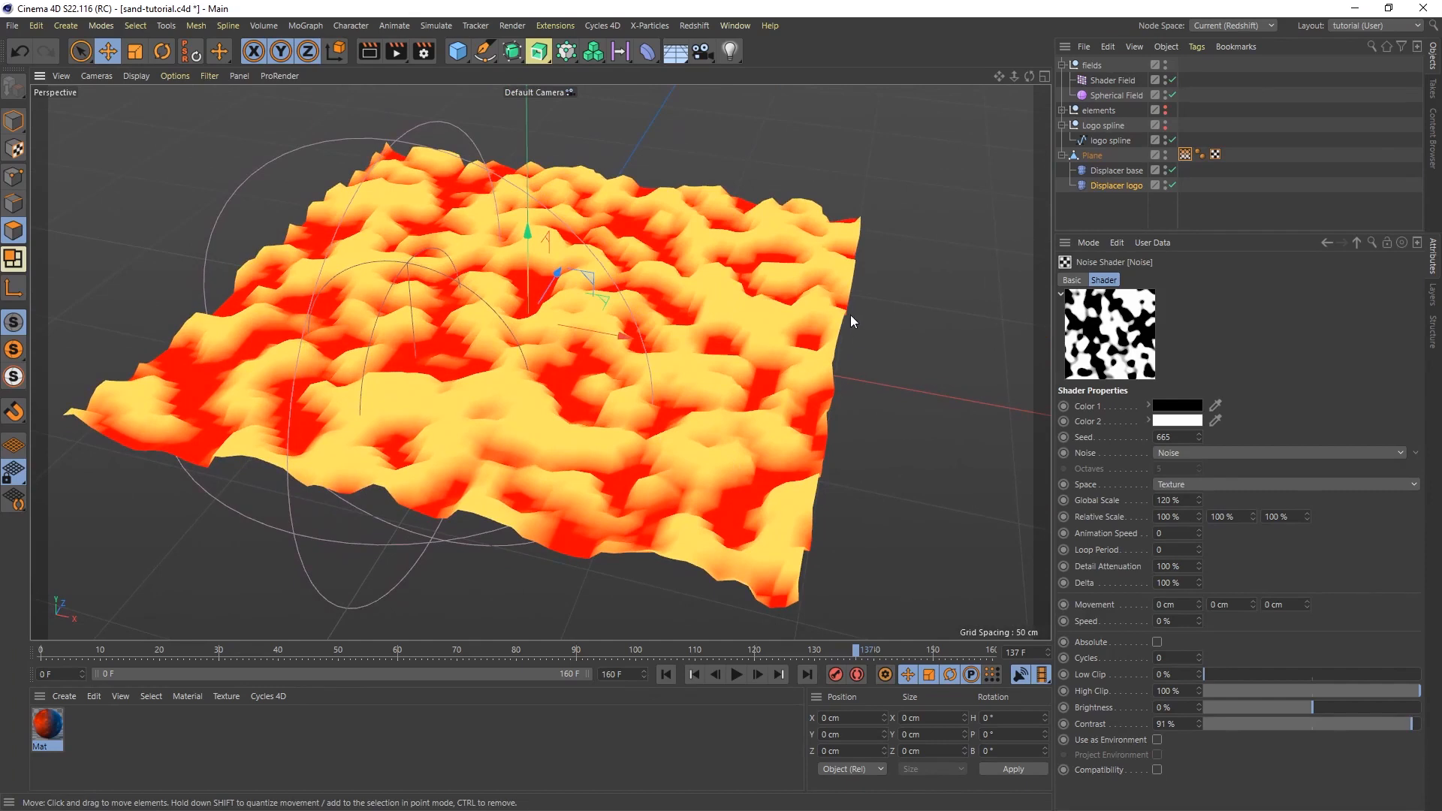
Step: Group the Shader Field and the Spherical Field in a folder above the logo spline in the VM Logo fields
{"action": "left_click", "coordinate": [1186, 155]}
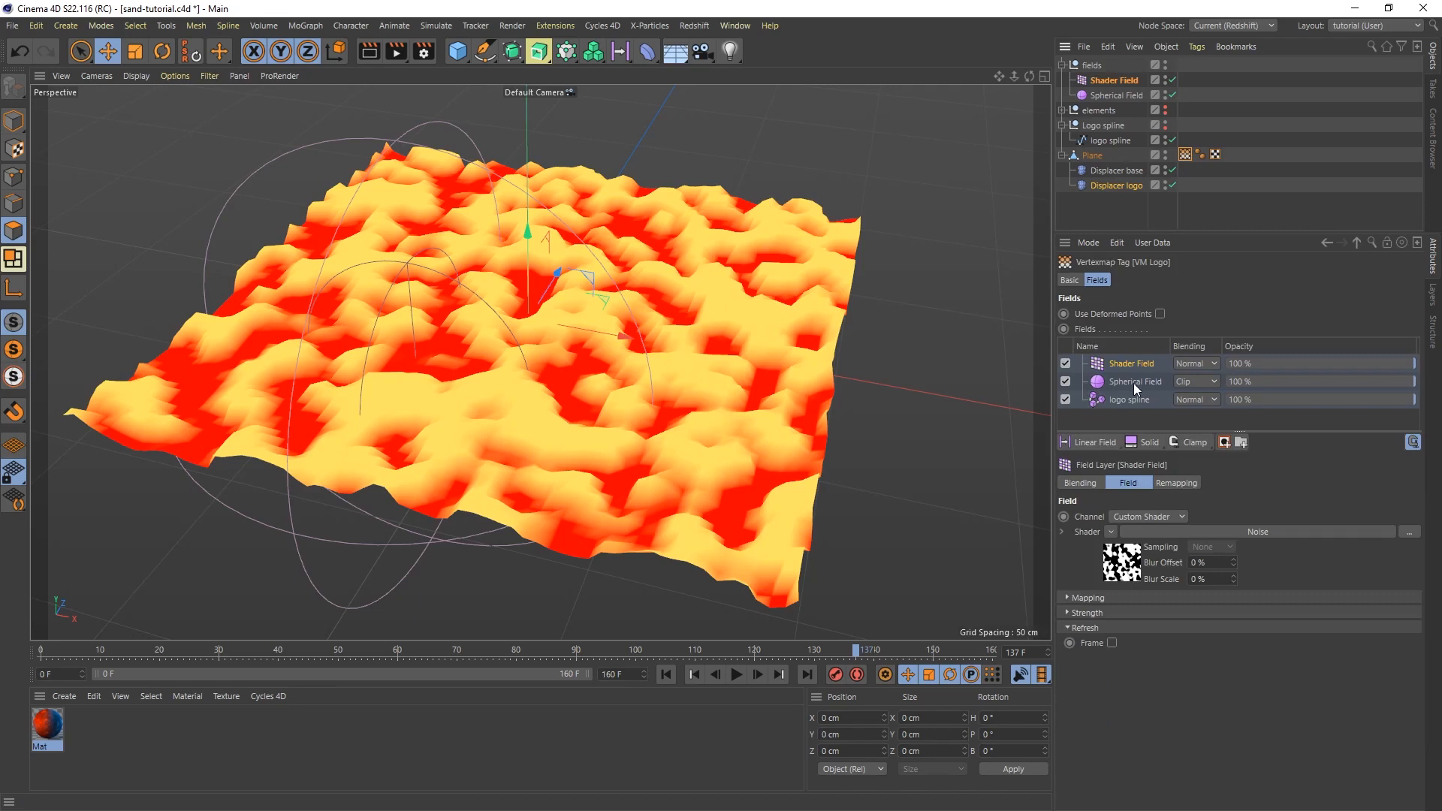
{"action": "left_click", "coordinate": [1225, 442]}
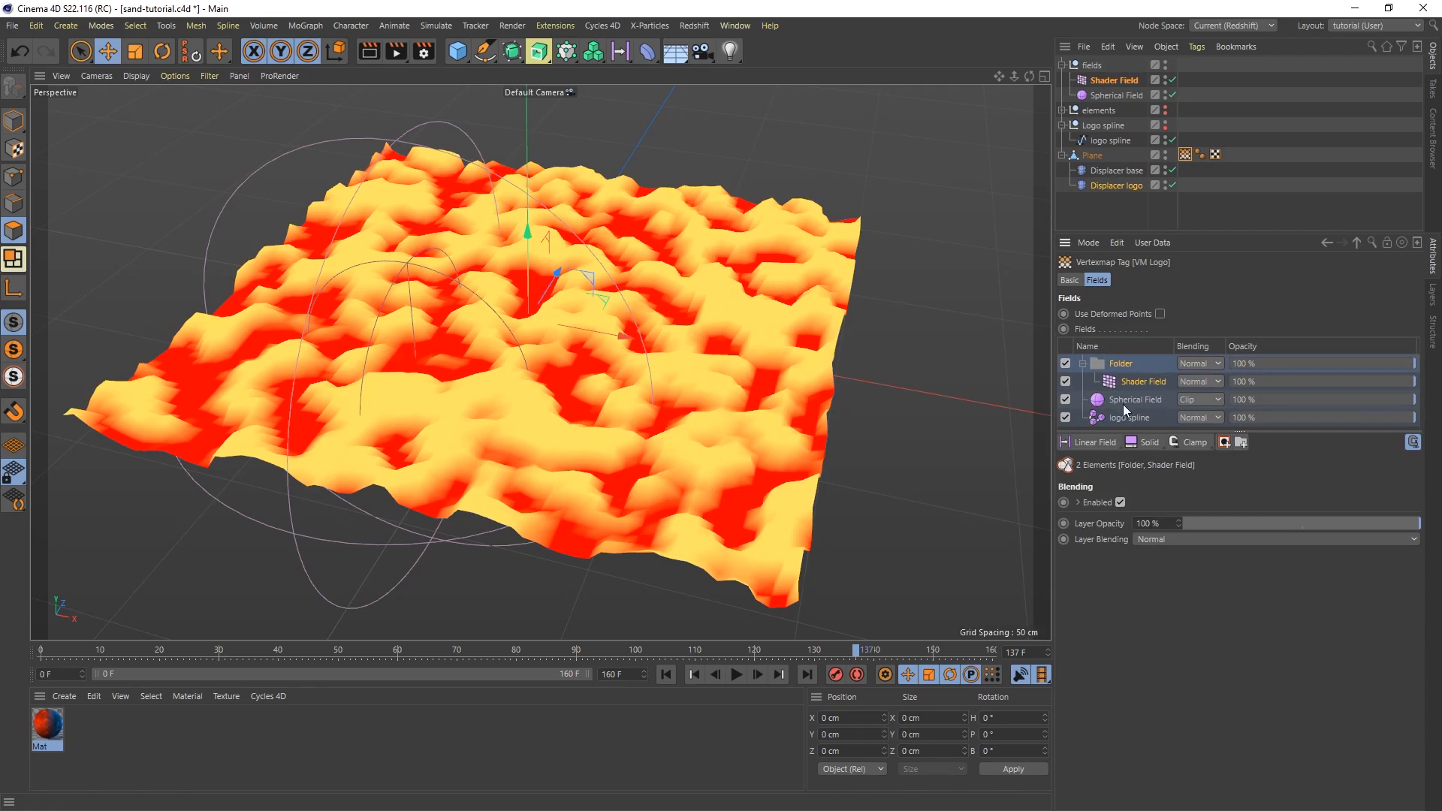
{"action": "left_click_drag", "start_coordinate": [1125, 395], "coordinate": [1130, 386]}
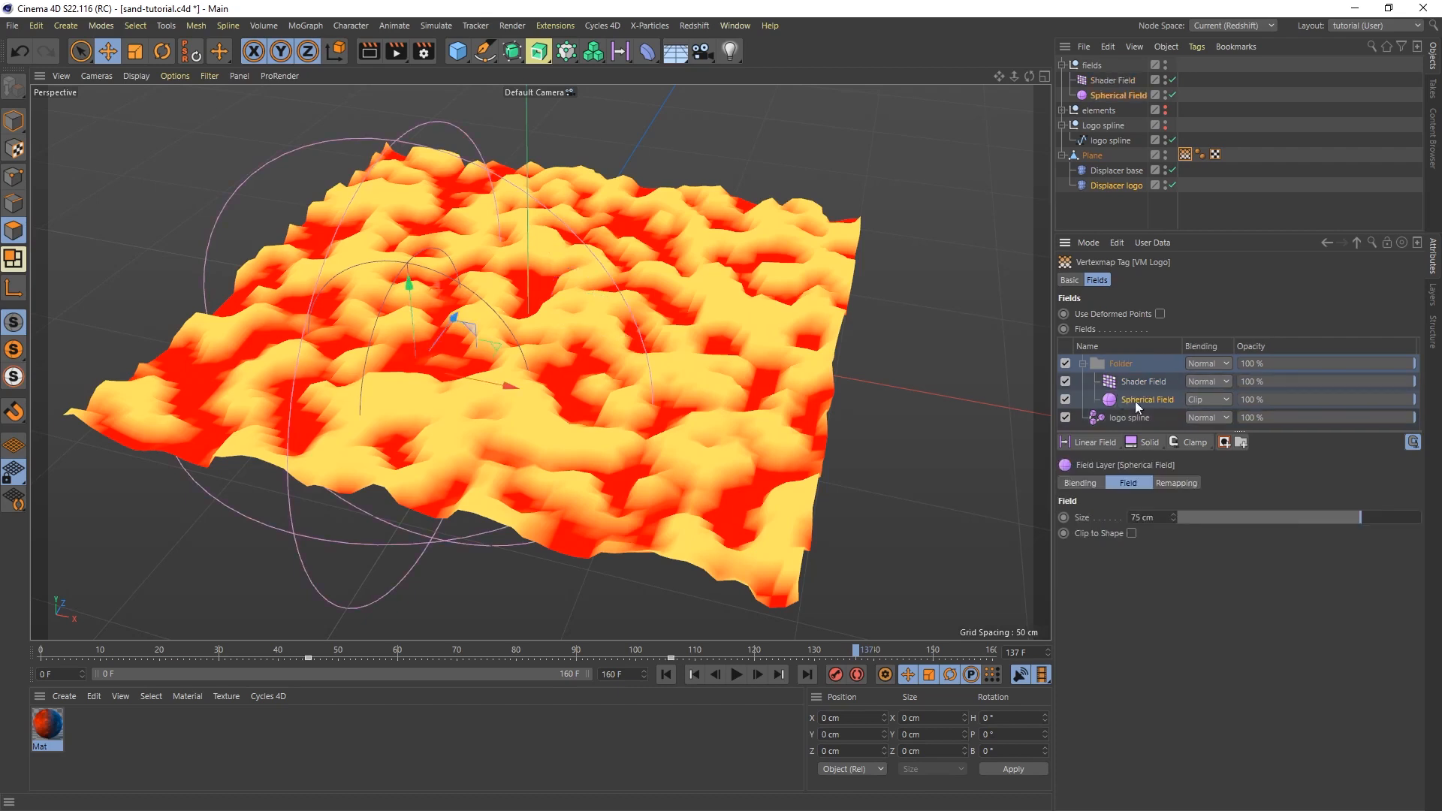
Step: Set the blending of the Spherical Field to Normal, the Shader Field to Overlay and their folder to Clip
{"action": "left_click", "coordinate": [1210, 399]}
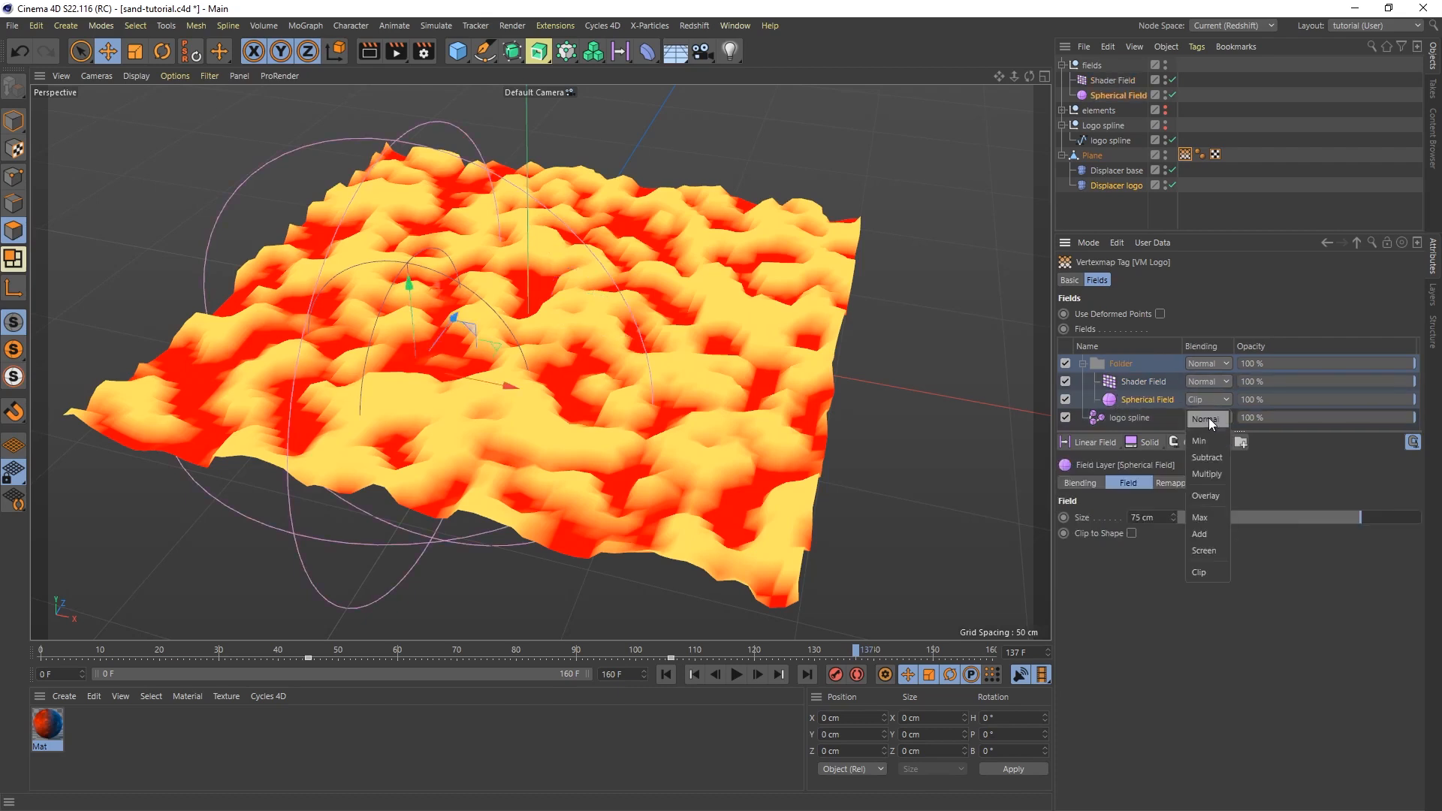
{"action": "left_click", "coordinate": [1210, 418]}
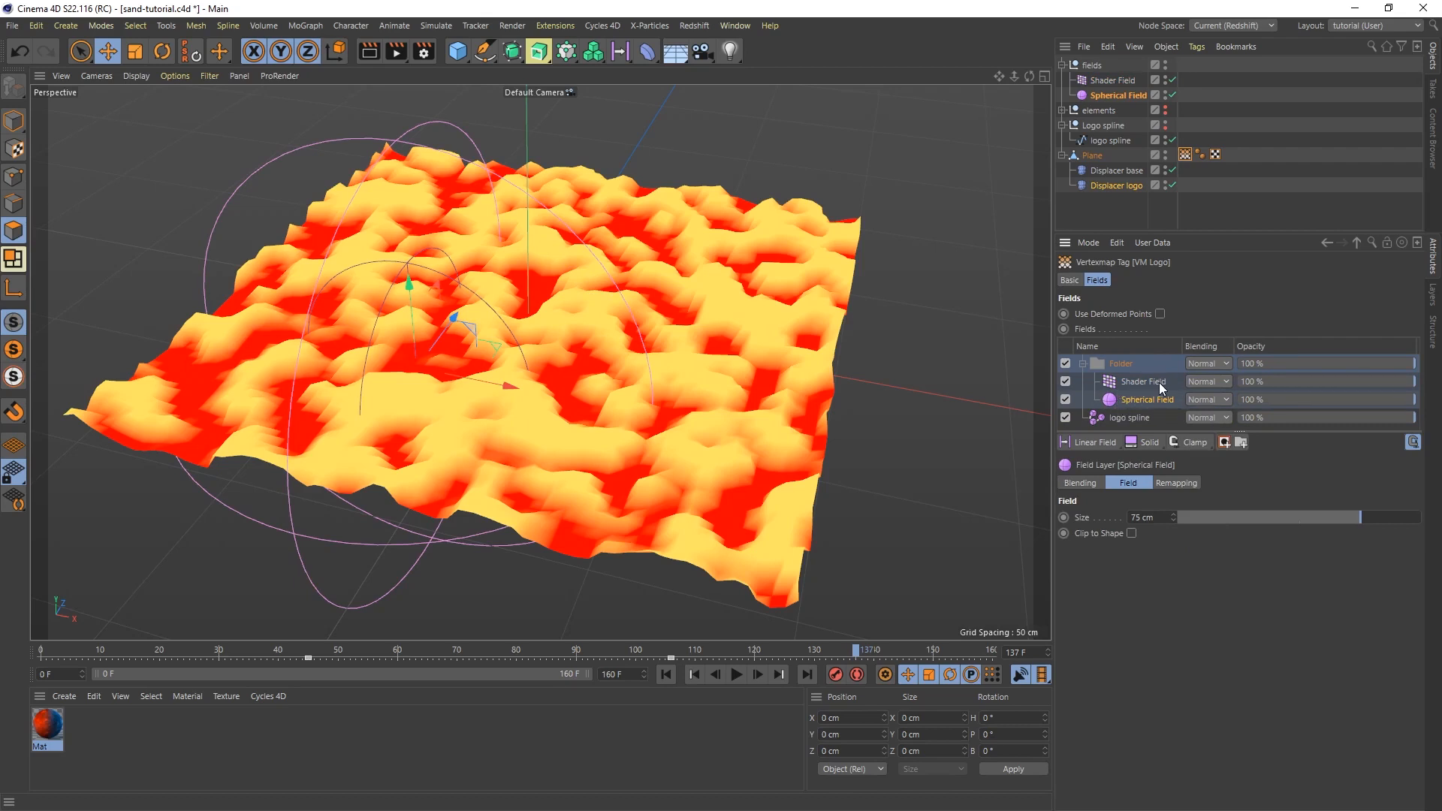
{"action": "left_click", "coordinate": [1206, 382]}
{"action": "left_click", "coordinate": [1206, 478]}
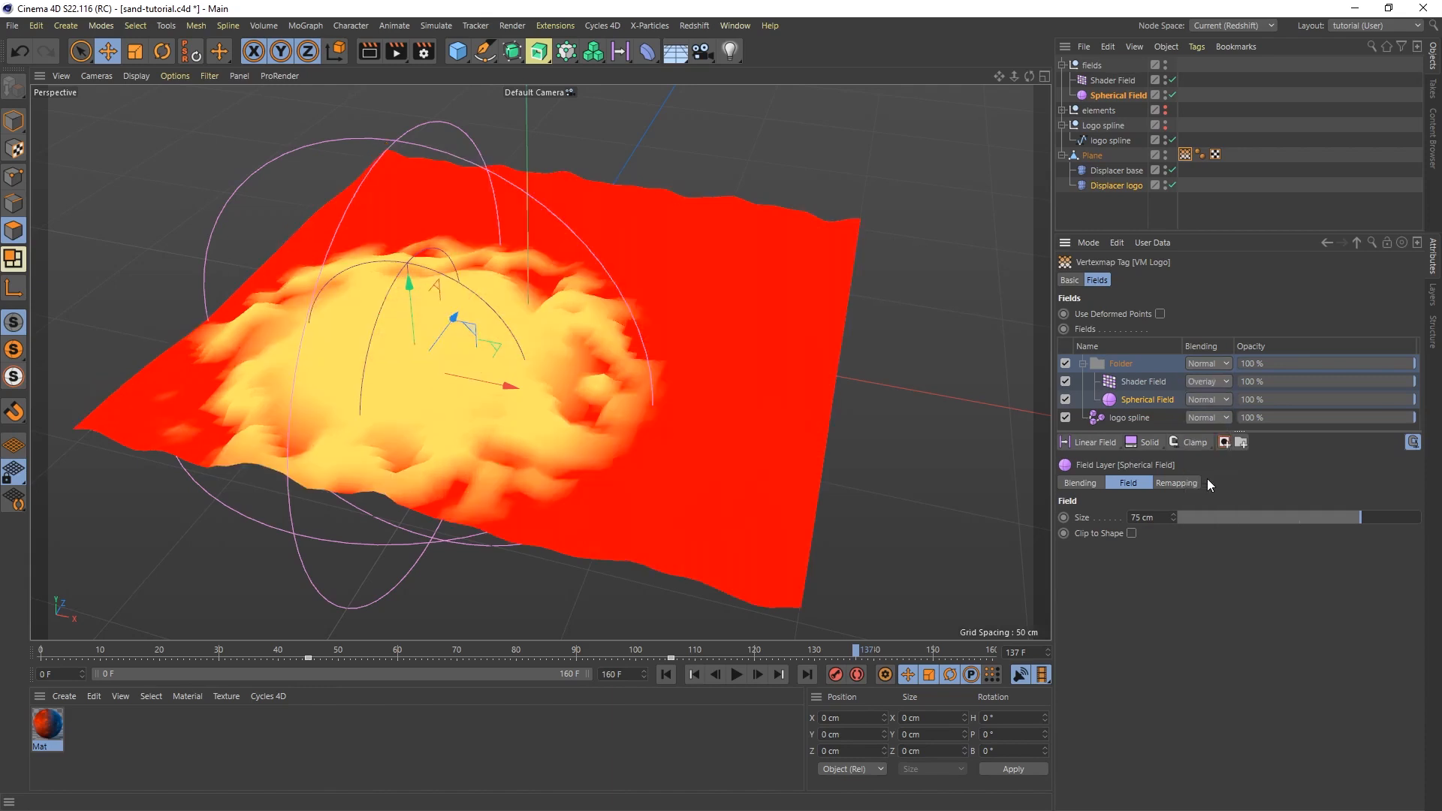
{"action": "left_click", "coordinate": [1215, 362]}
{"action": "left_click", "coordinate": [1211, 538]}
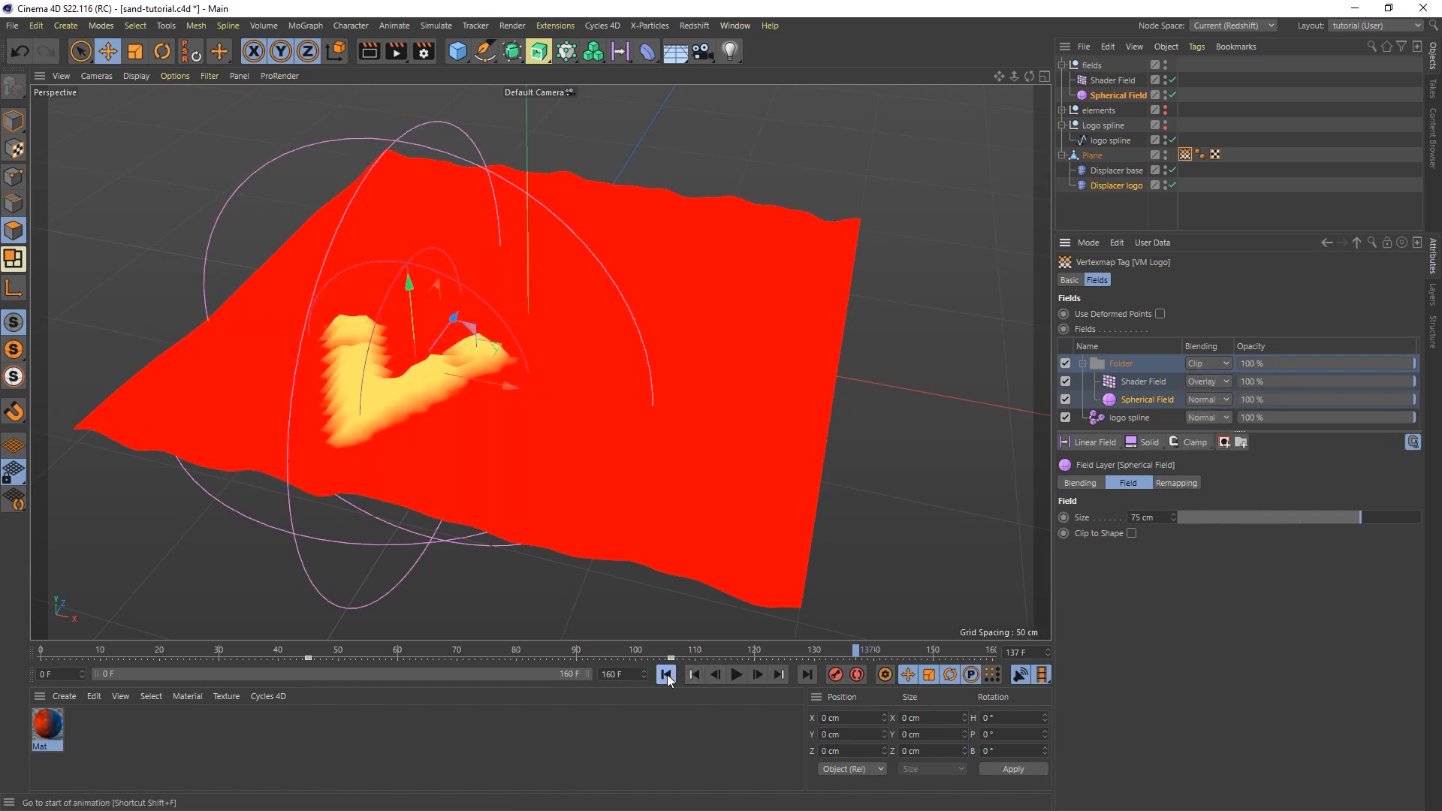
Step: Play the animation from the first frame to check the noise-broken logo reveal
{"action": "left_click", "coordinate": [666, 674]}
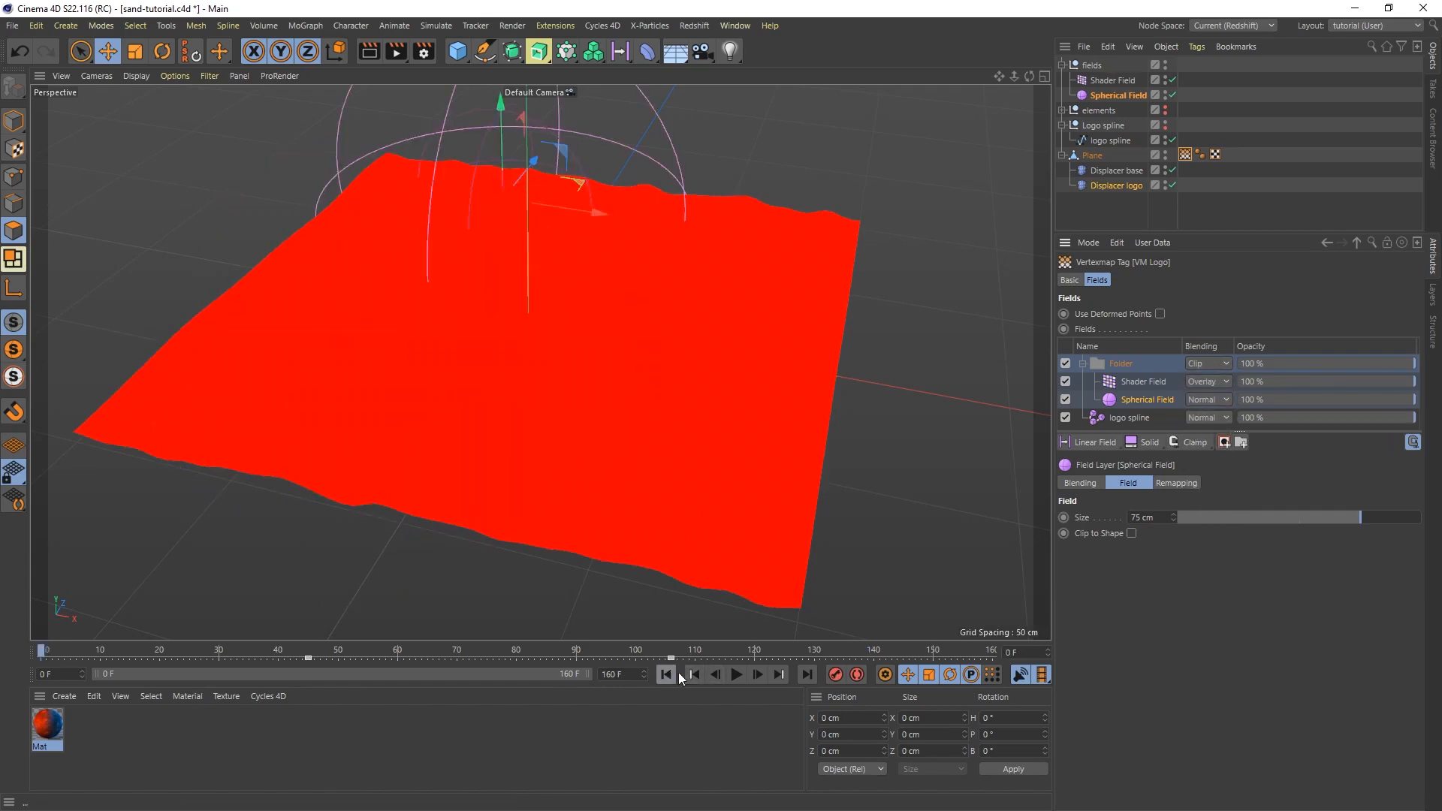
{"action": "left_click", "coordinate": [735, 675]}
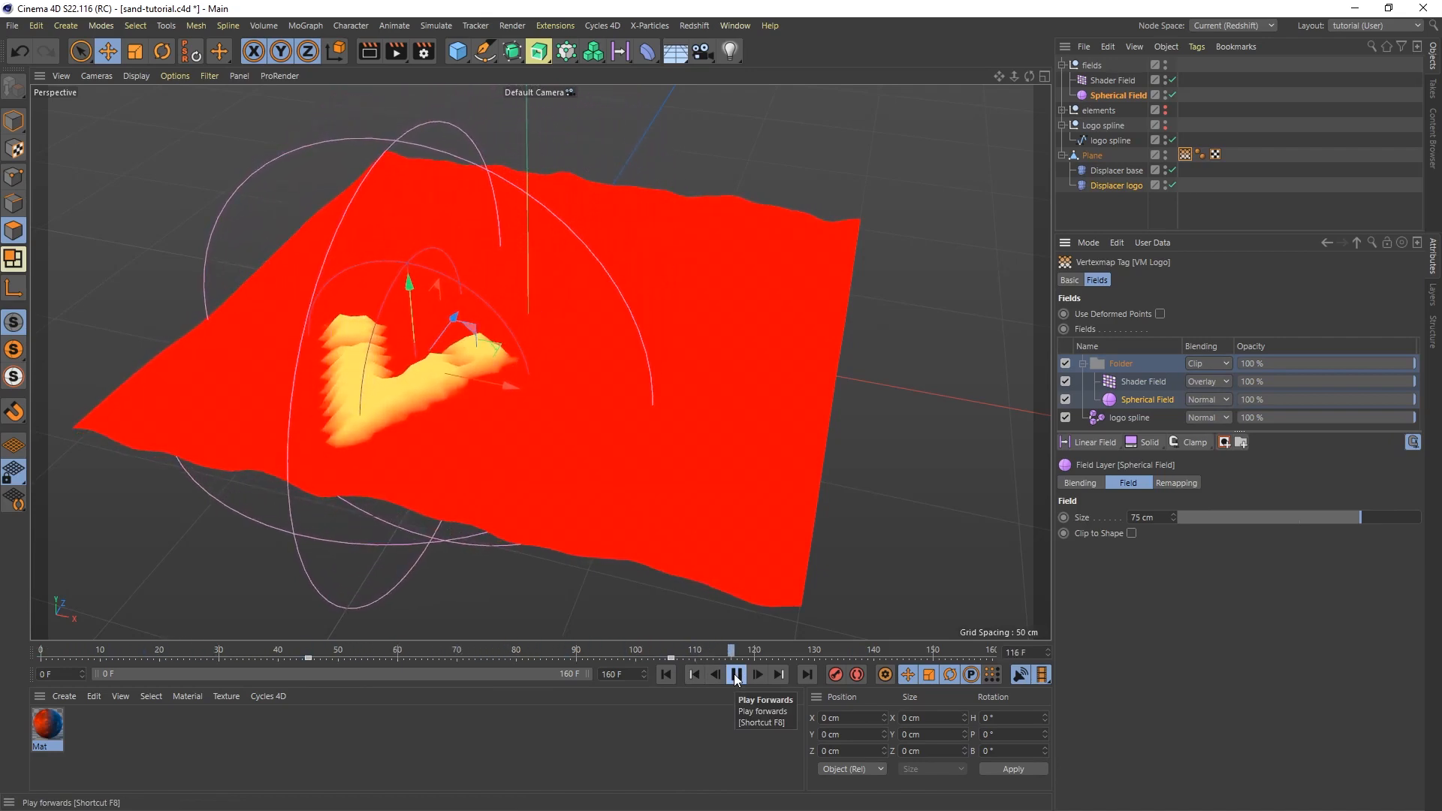
{"action": "left_click", "coordinate": [736, 675]}
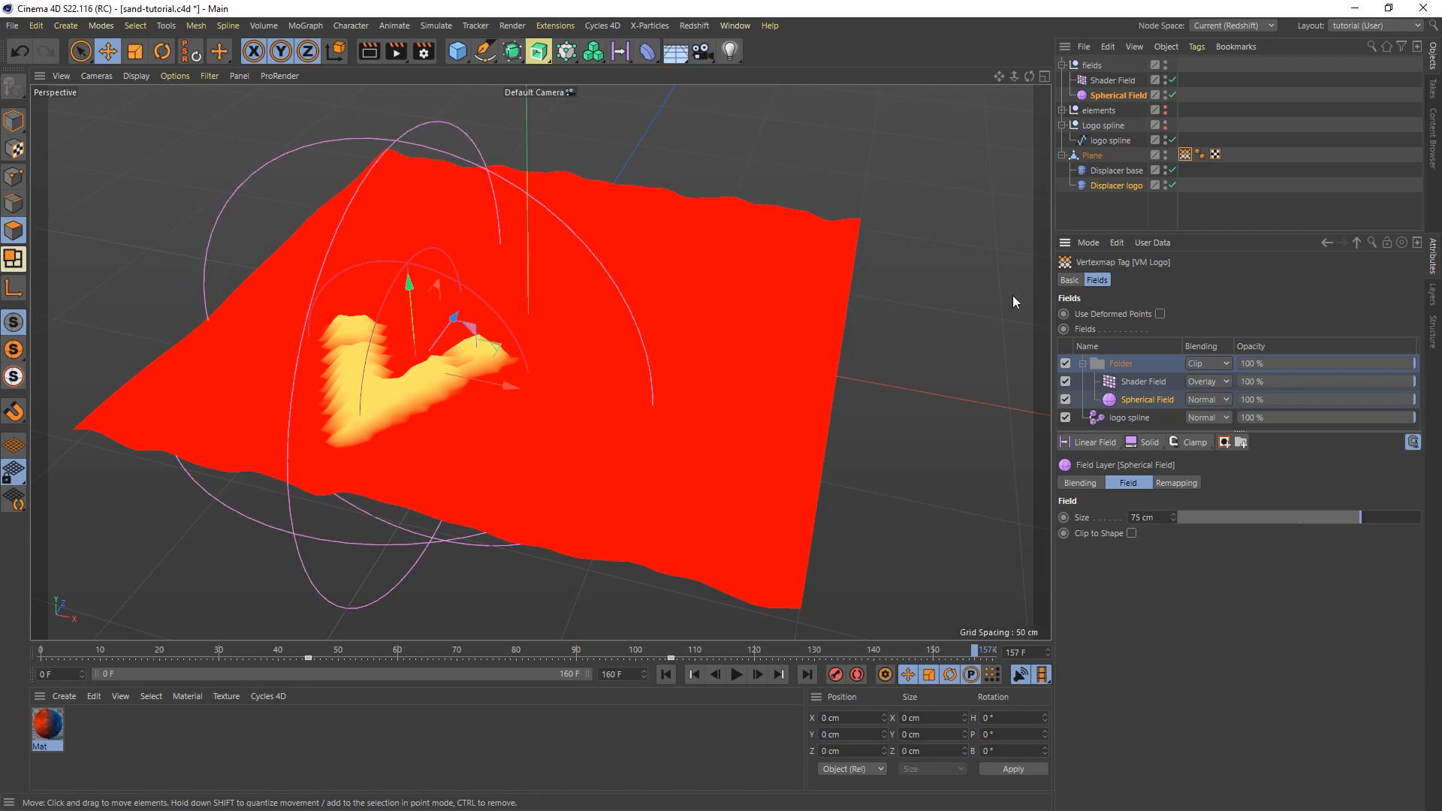
Step: Duplicate the Displacer base under the plane and rename the copy Displacer ring
{"action": "left_click", "coordinate": [1116, 171]}
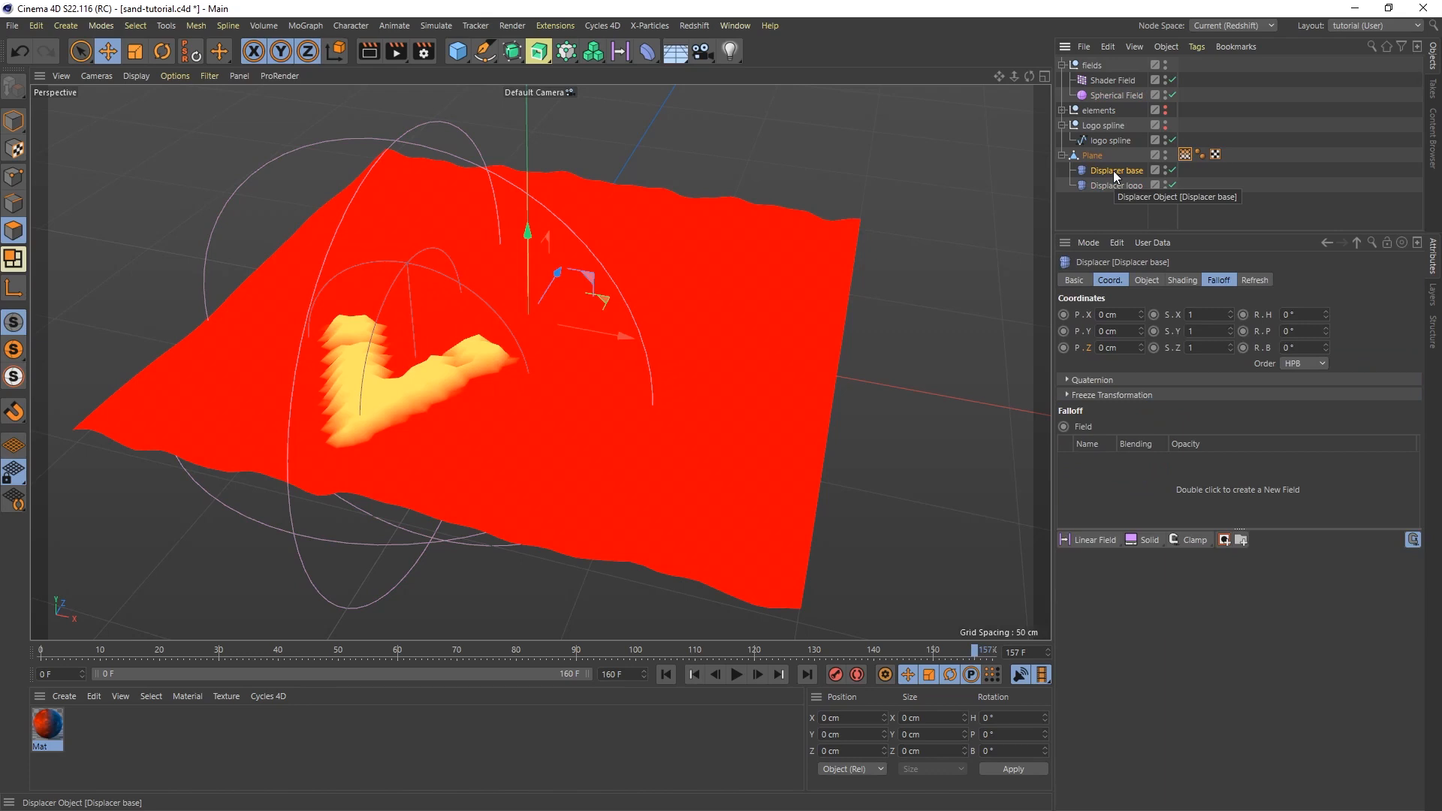
{"action": "left_click_drag", "start_coordinate": [1116, 175], "coordinate": [1117, 178]}
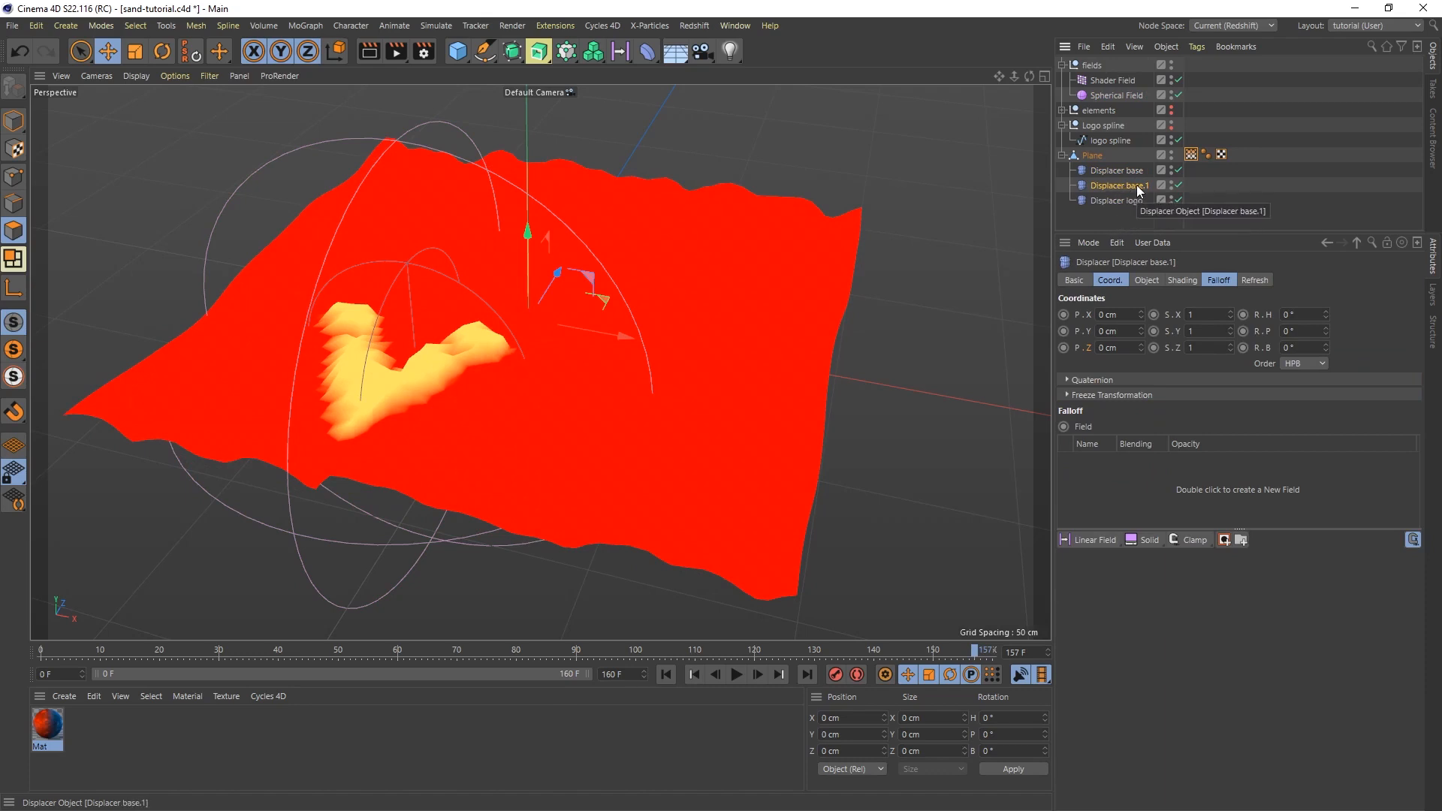
{"action": "double_click", "coordinate": [1127, 186]}
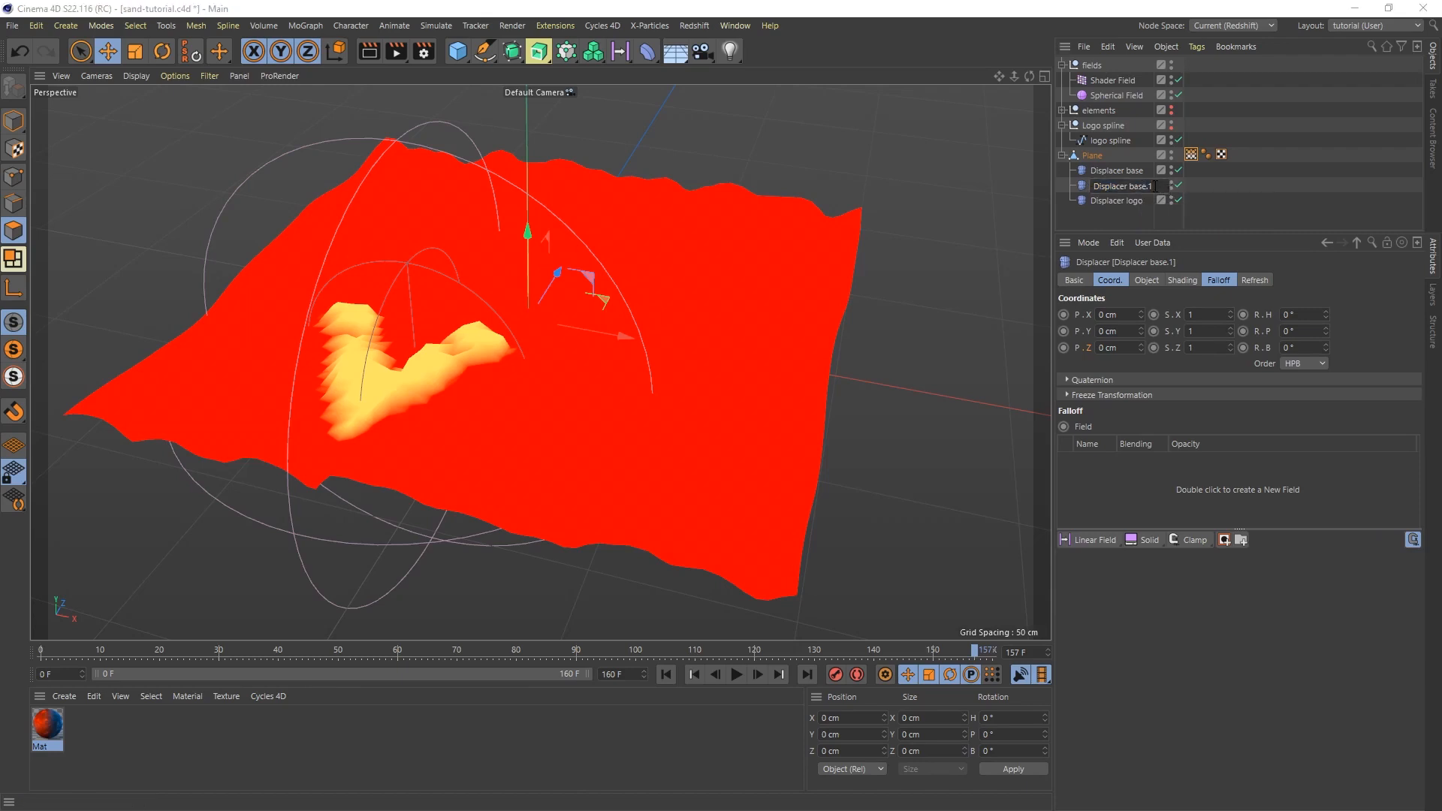
{"action": "key", "text": "BackSpace"}
{"action": "key", "text": "BackSpace"}
{"action": "key", "text": "BackSpace"}
{"action": "key", "text": "BackSpace"}
{"action": "key", "text": "BackSpace"}
{"action": "key", "text": "BackSpace"}
{"action": "key", "text": "BackSpace"}
{"action": "type", "text": "ring"}
{"action": "key", "text": "Return"}
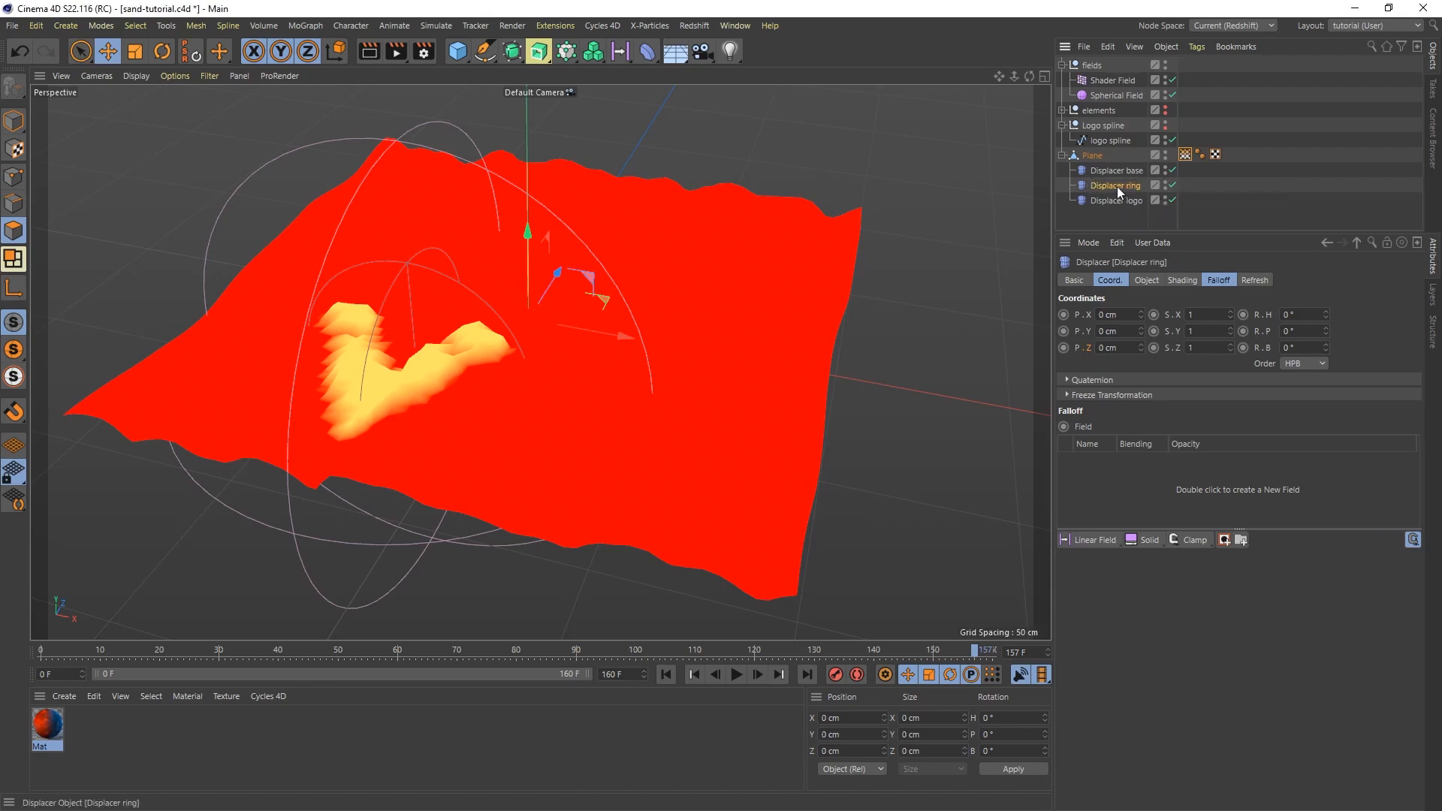
Step: Set the Displacer ring's height to 4 cm
{"action": "left_click", "coordinate": [1148, 281]}
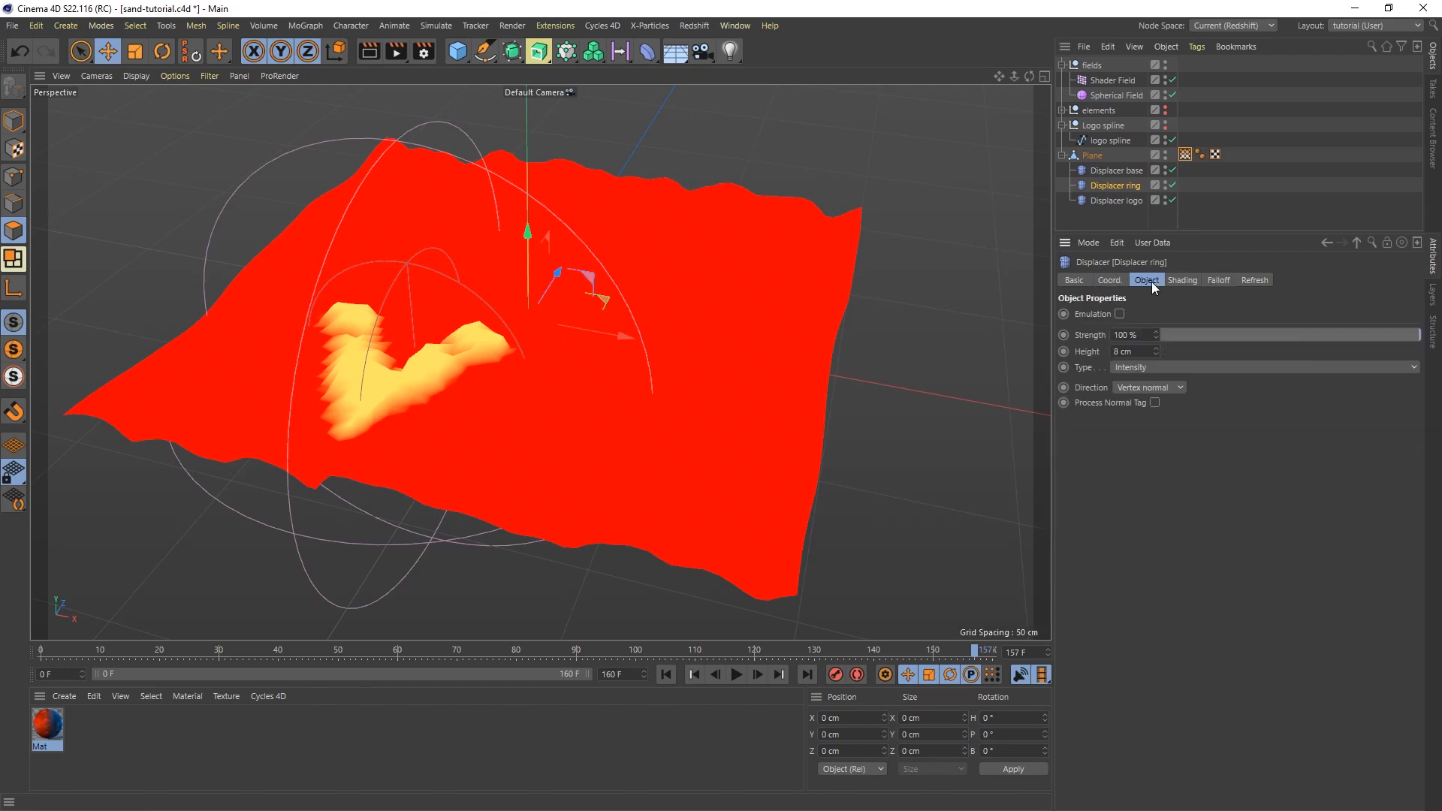
{"action": "left_click_drag", "start_coordinate": [1142, 351], "coordinate": [1105, 353]}
{"action": "type", "text": "4"}
{"action": "key", "text": "Return"}
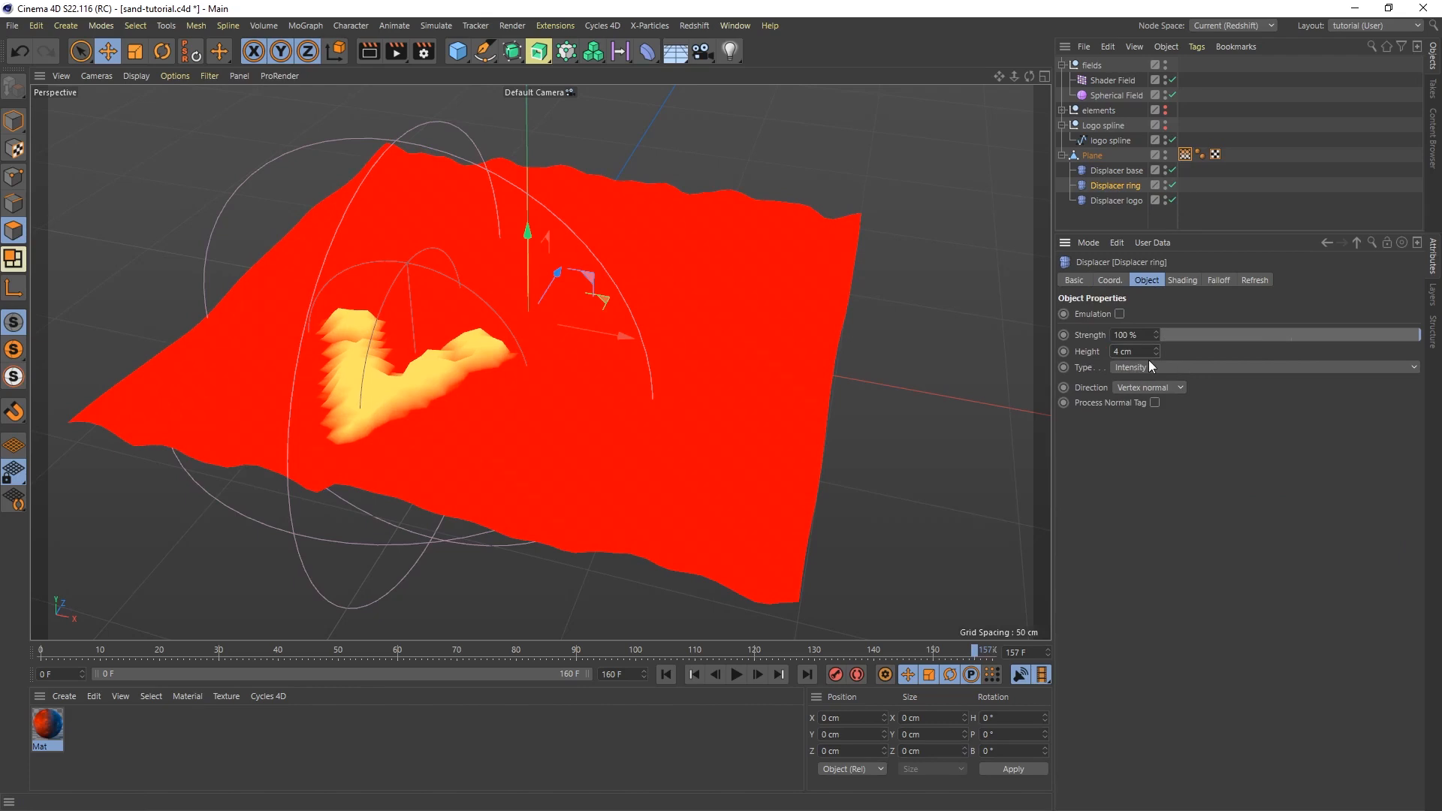
Step: In the Displacer ring's noise shader, set the global scale to 550 % and the first and third relative scales to 100 %
{"action": "left_click", "coordinate": [1178, 282]}
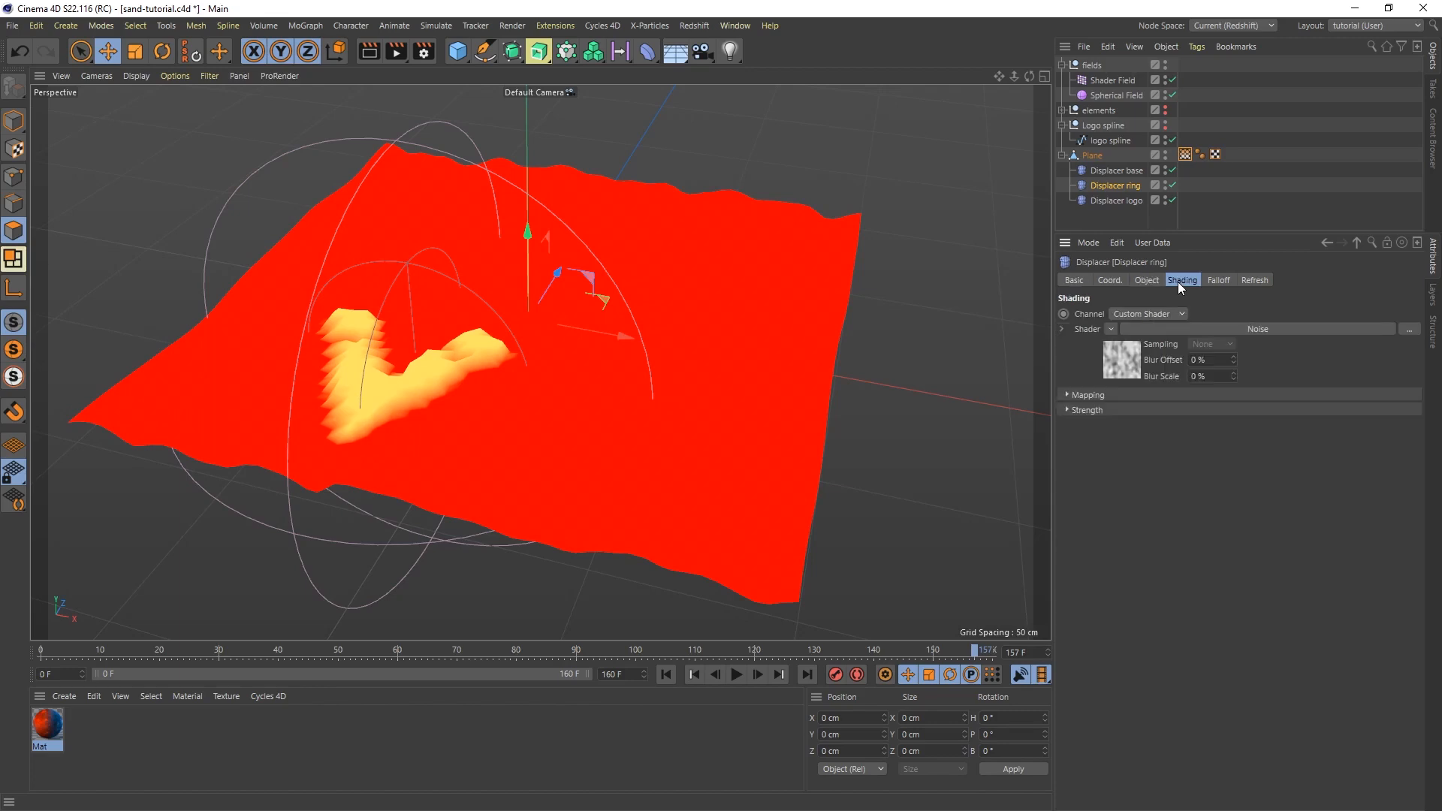
{"action": "left_click", "coordinate": [1241, 330]}
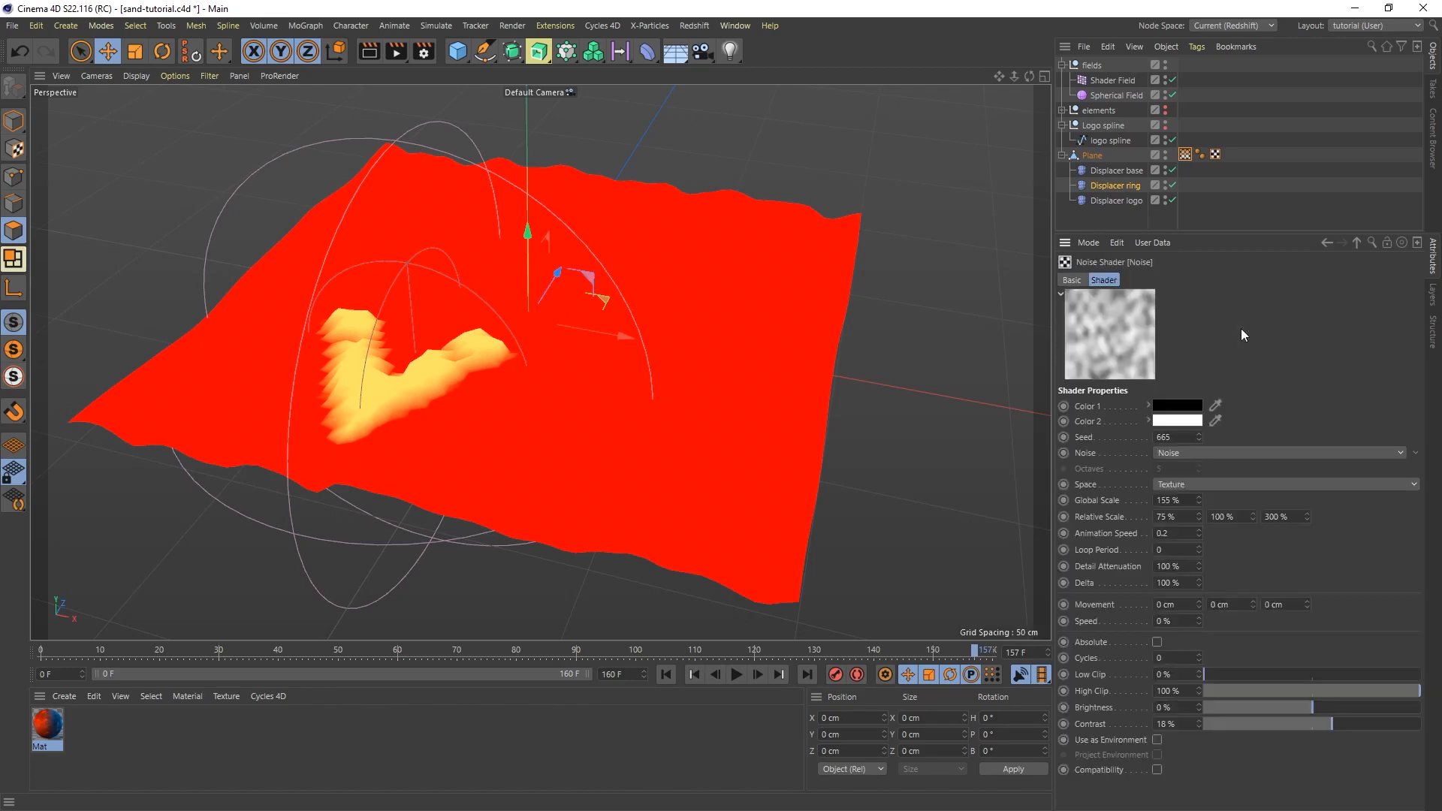
{"action": "left_click", "coordinate": [1170, 501]}
{"action": "type", "text": "550"}
{"action": "key", "text": "Return"}
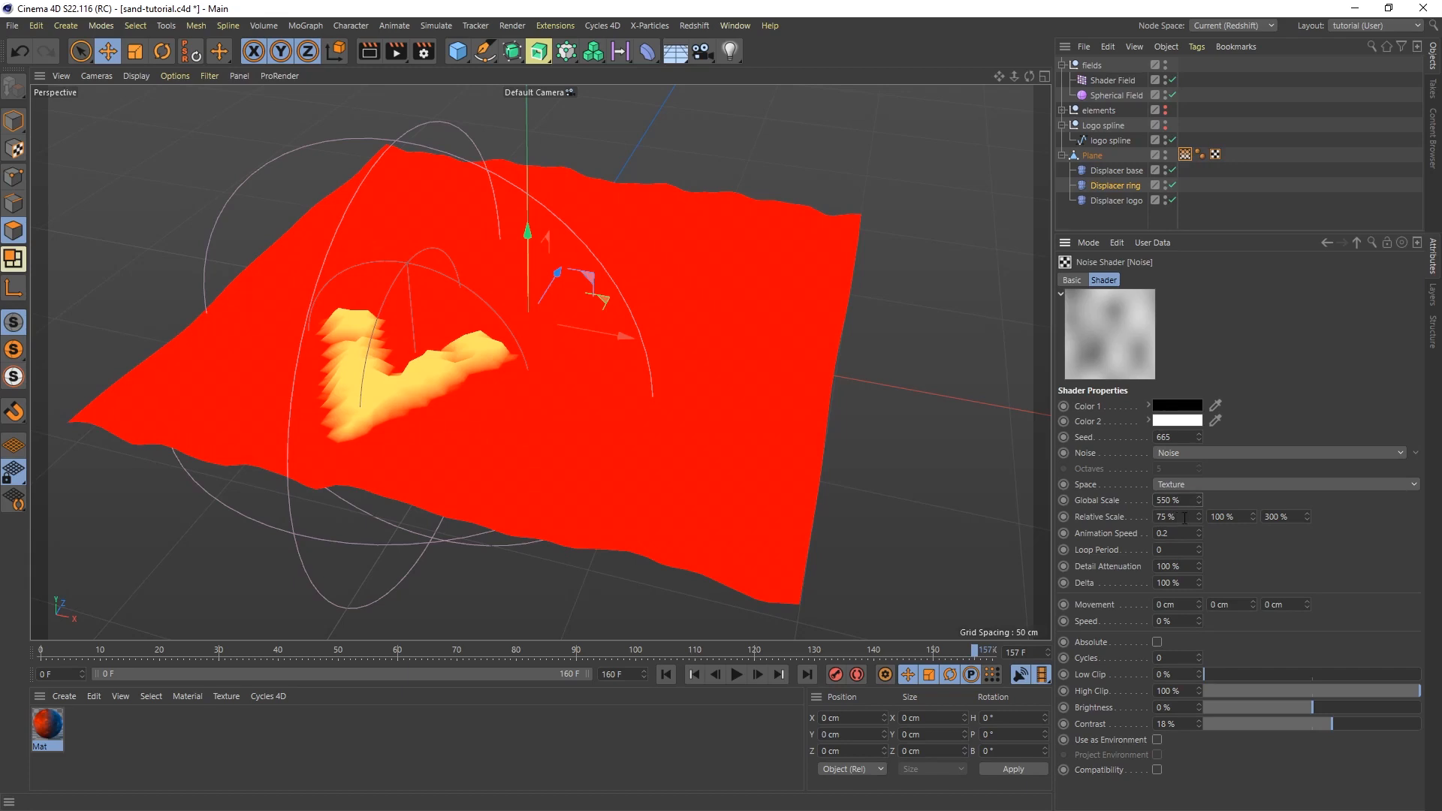
{"action": "left_click", "coordinate": [1185, 517]}
{"action": "type", "text": "100"}
{"action": "key", "text": "Return"}
{"action": "left_click_drag", "start_coordinate": [1299, 517], "coordinate": [1249, 517]}
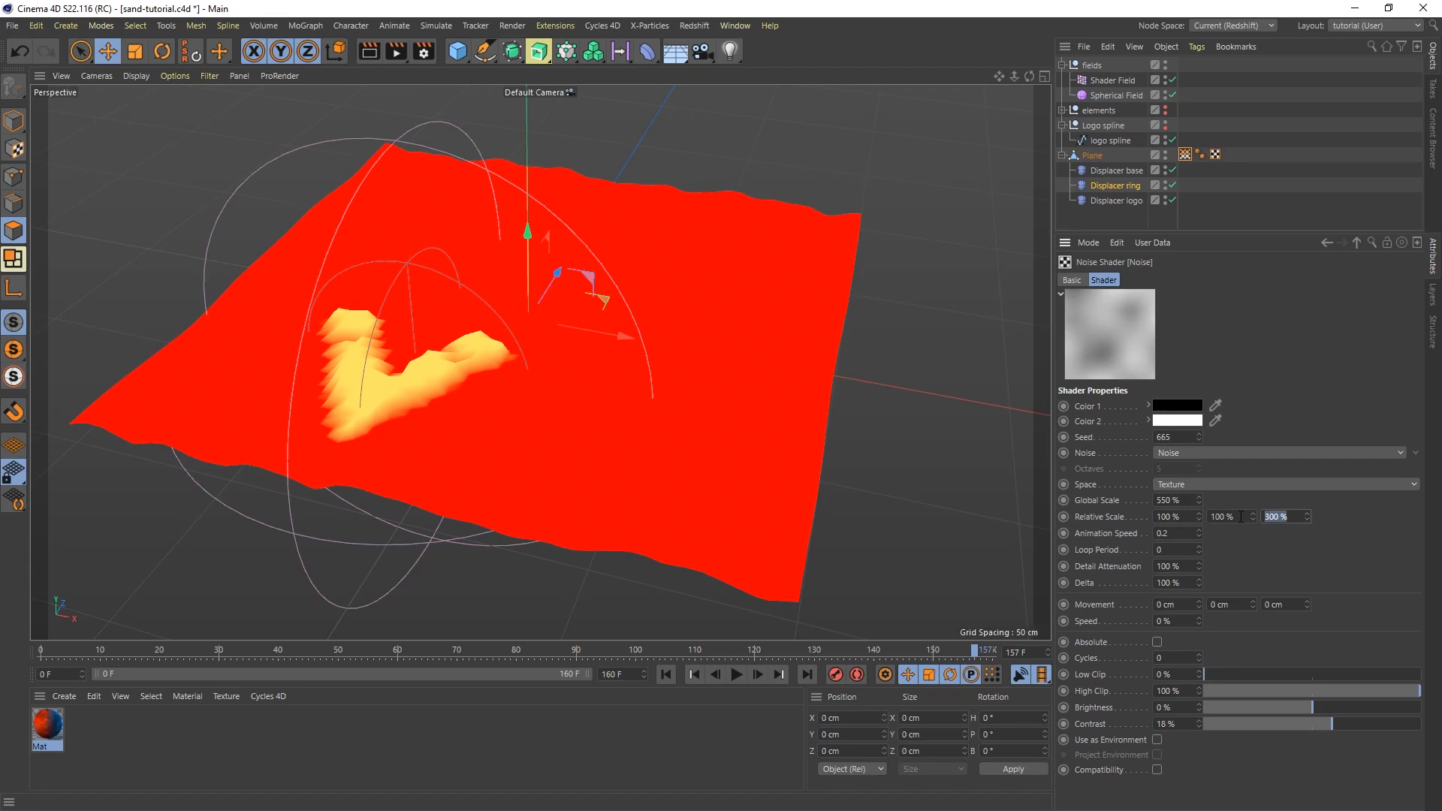
{"action": "type", "text": "100"}
{"action": "key", "text": "Return"}
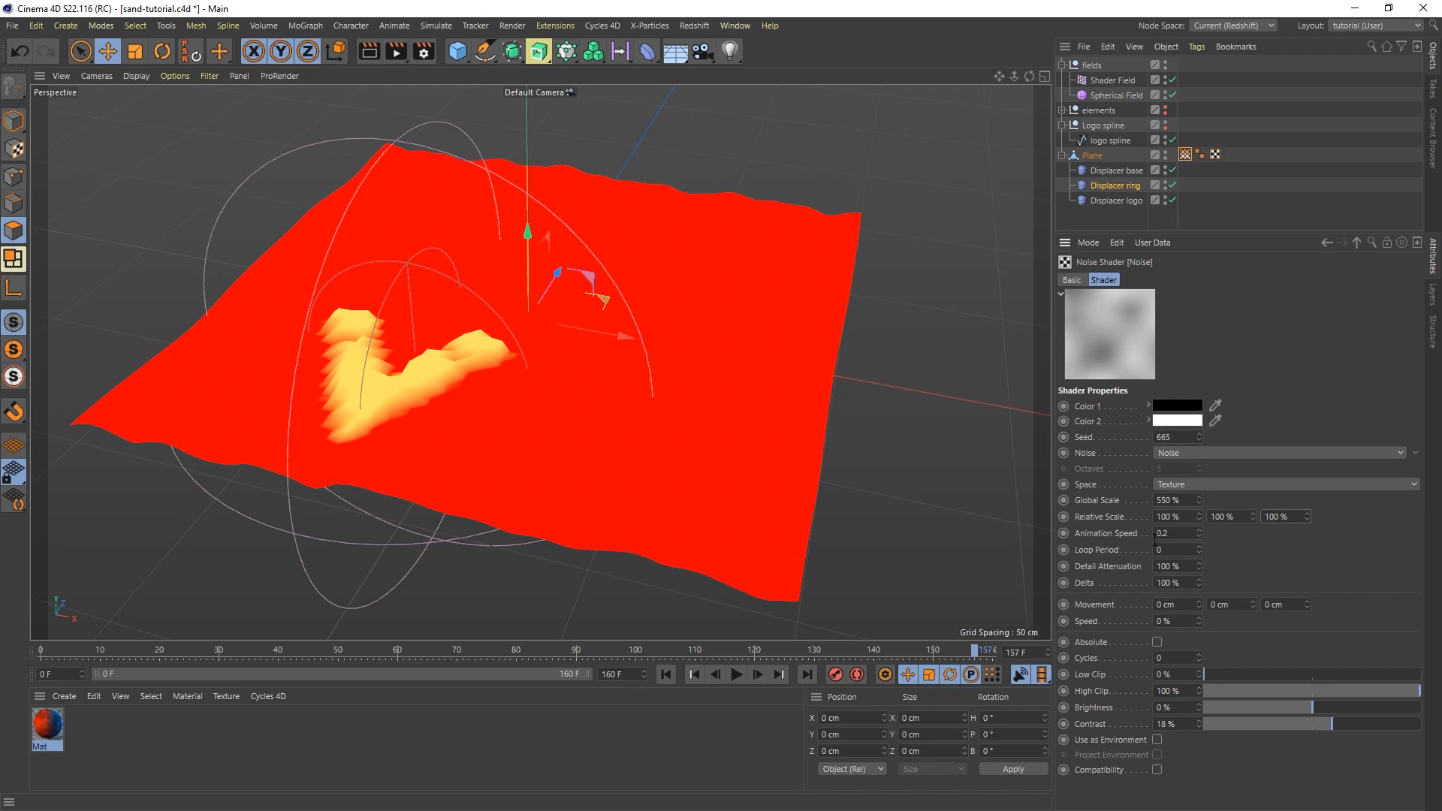
Step: Set the Displacer ring noise's animation speed to 0.3 and its low clip to 19 %
{"action": "left_click_drag", "start_coordinate": [1177, 535], "coordinate": [1152, 536]}
{"action": "type", "text": "0.3"}
{"action": "key", "text": "Return"}
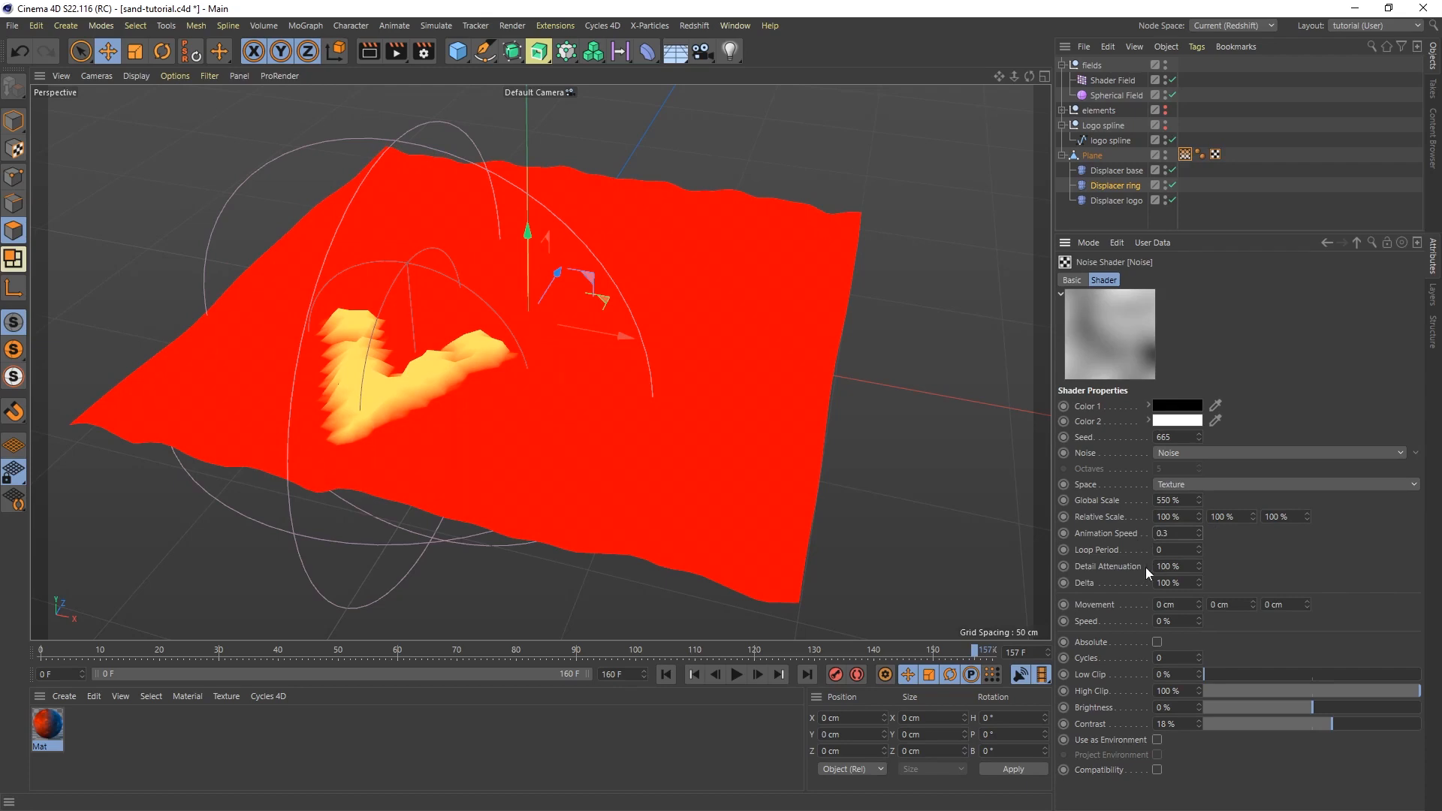
{"action": "left_click", "coordinate": [1210, 674]}
{"action": "left_click_drag", "start_coordinate": [1216, 679], "coordinate": [1242, 675]}
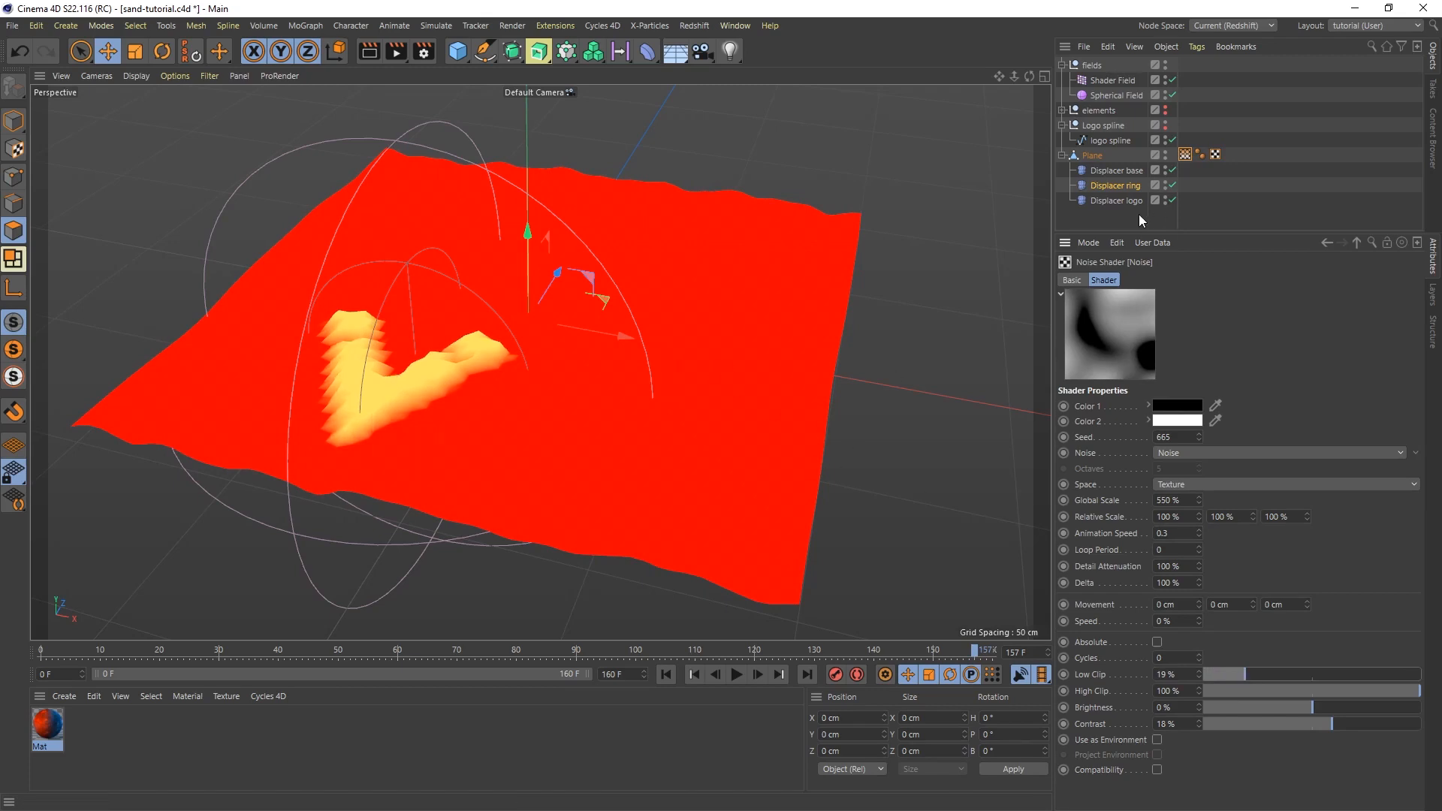
Step: Disable the Displacer logo and Displacer base so that only the Displacer ring deforms the plane
{"action": "left_click", "coordinate": [1110, 218]}
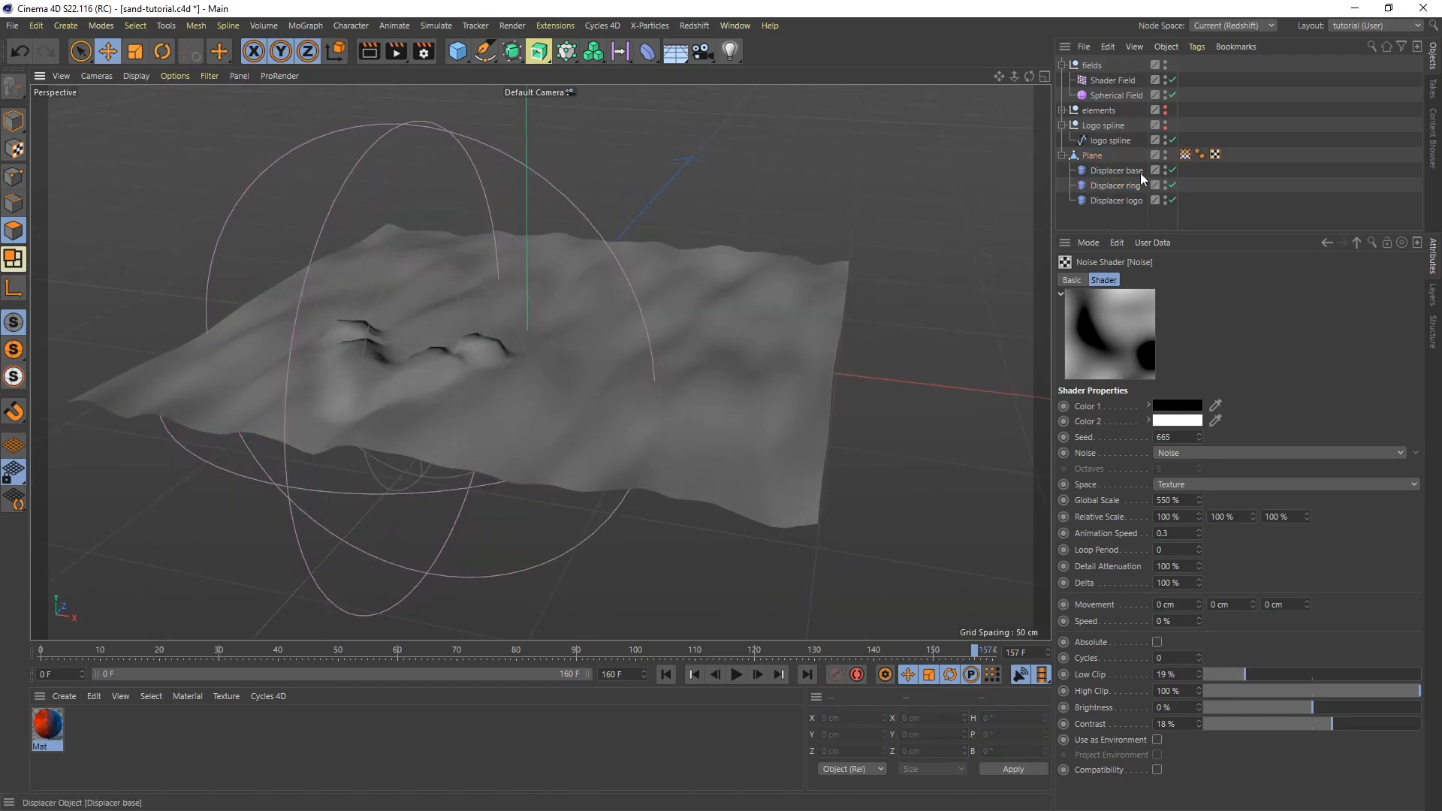
{"action": "left_click", "coordinate": [1173, 200]}
{"action": "left_click", "coordinate": [1174, 171]}
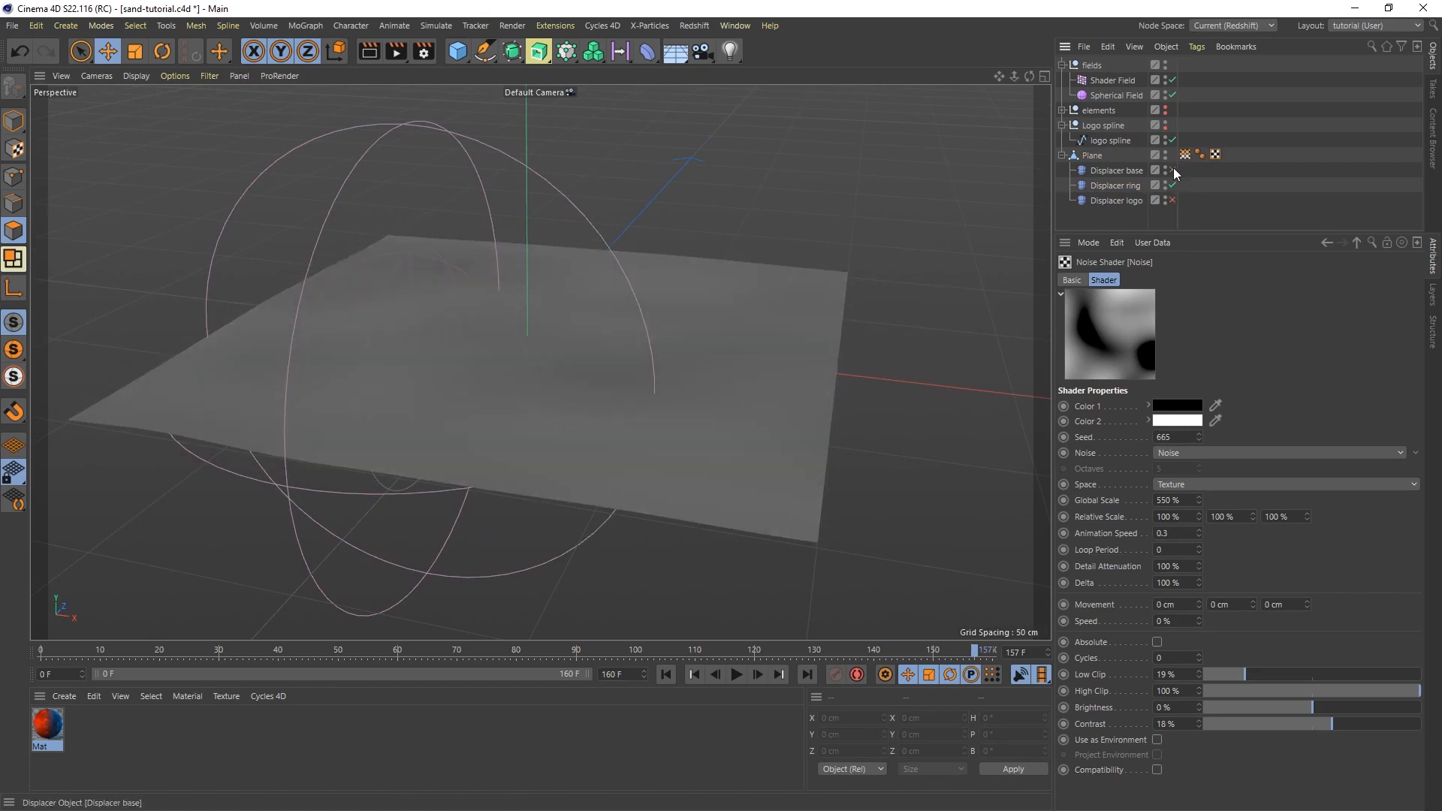
Step: Create a vertex map on the Plane with all vertex weights set to 0 %
{"action": "left_click_drag", "start_coordinate": [648, 387], "coordinate": [681, 406], "text": "alt"}
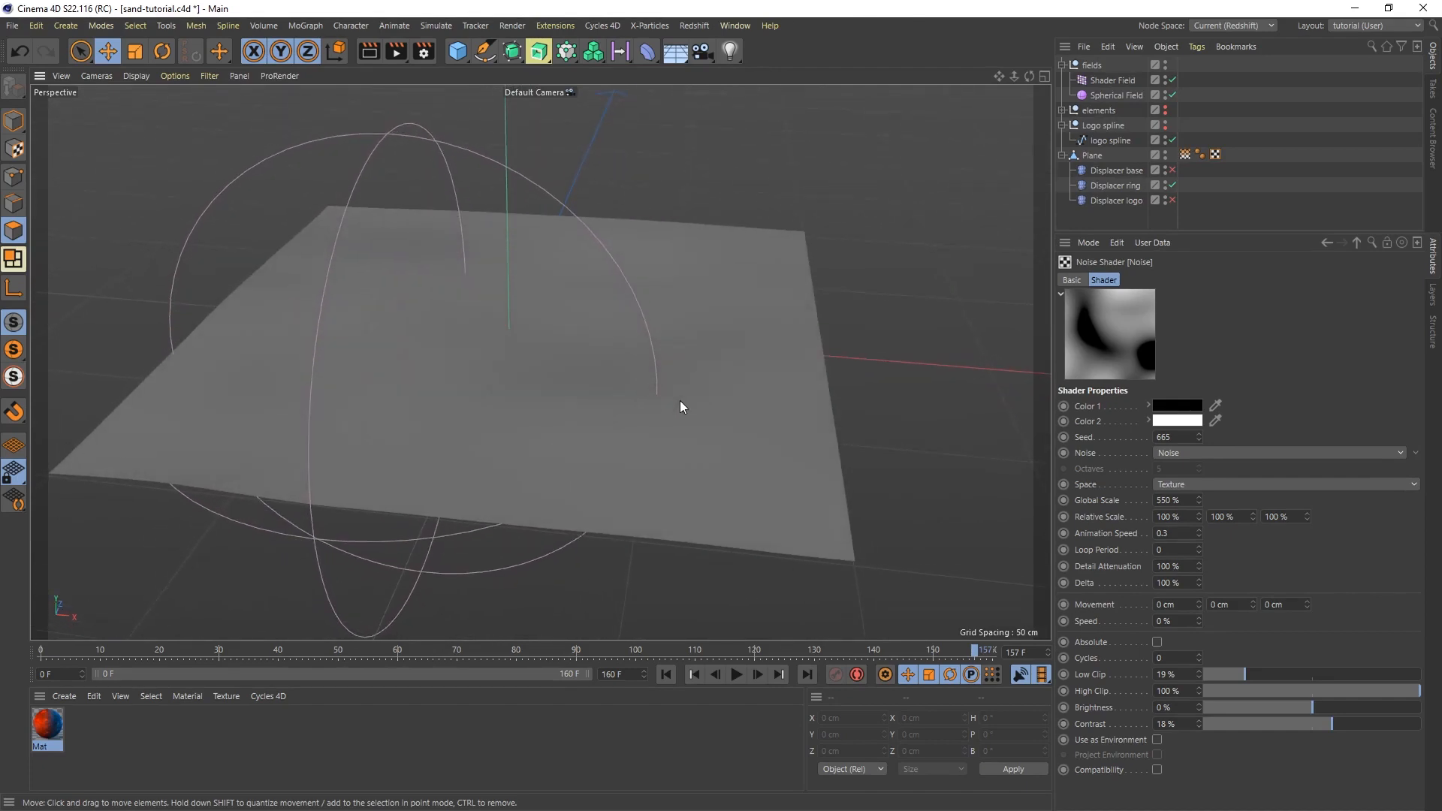
{"action": "left_click", "coordinate": [1101, 156]}
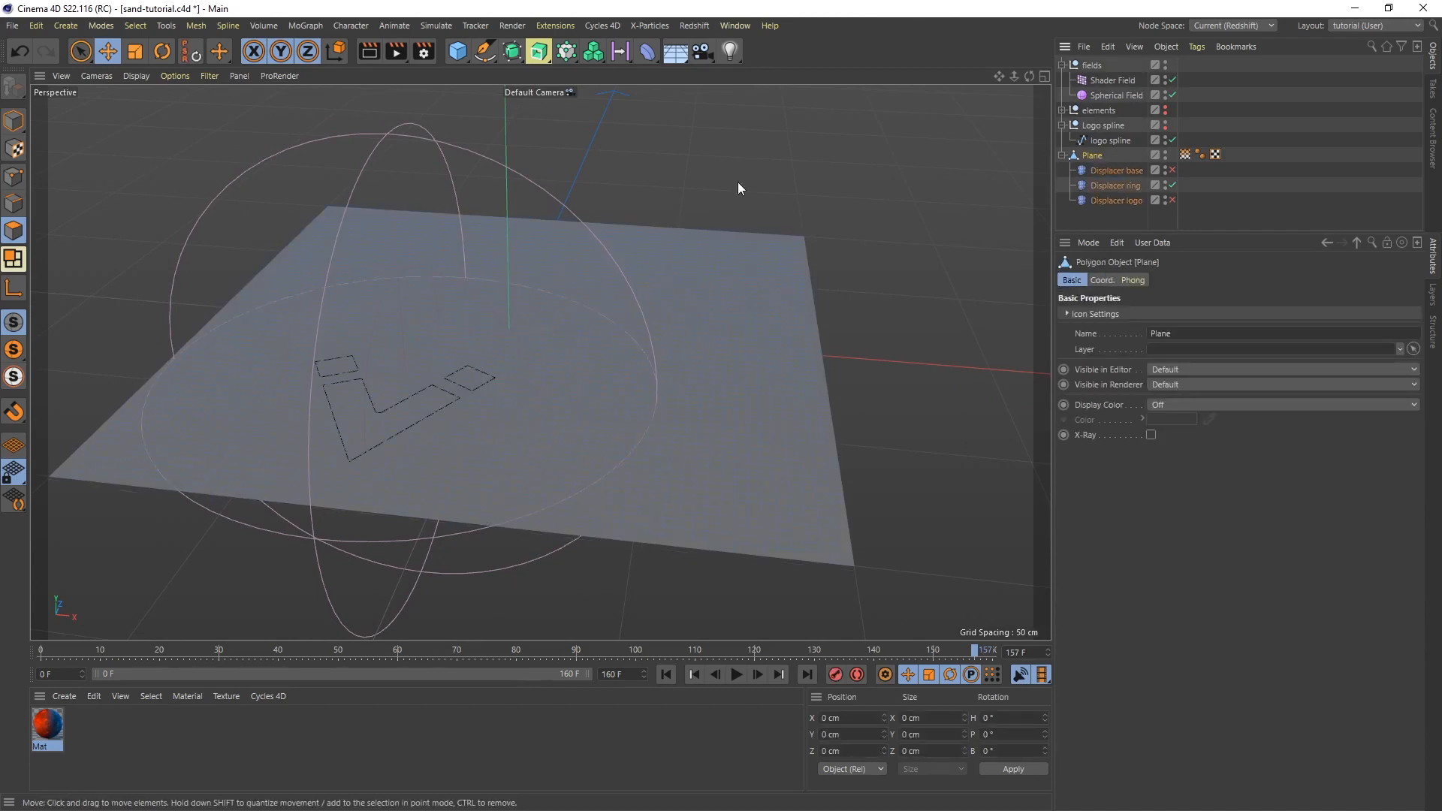
{"action": "left_click", "coordinate": [135, 25]}
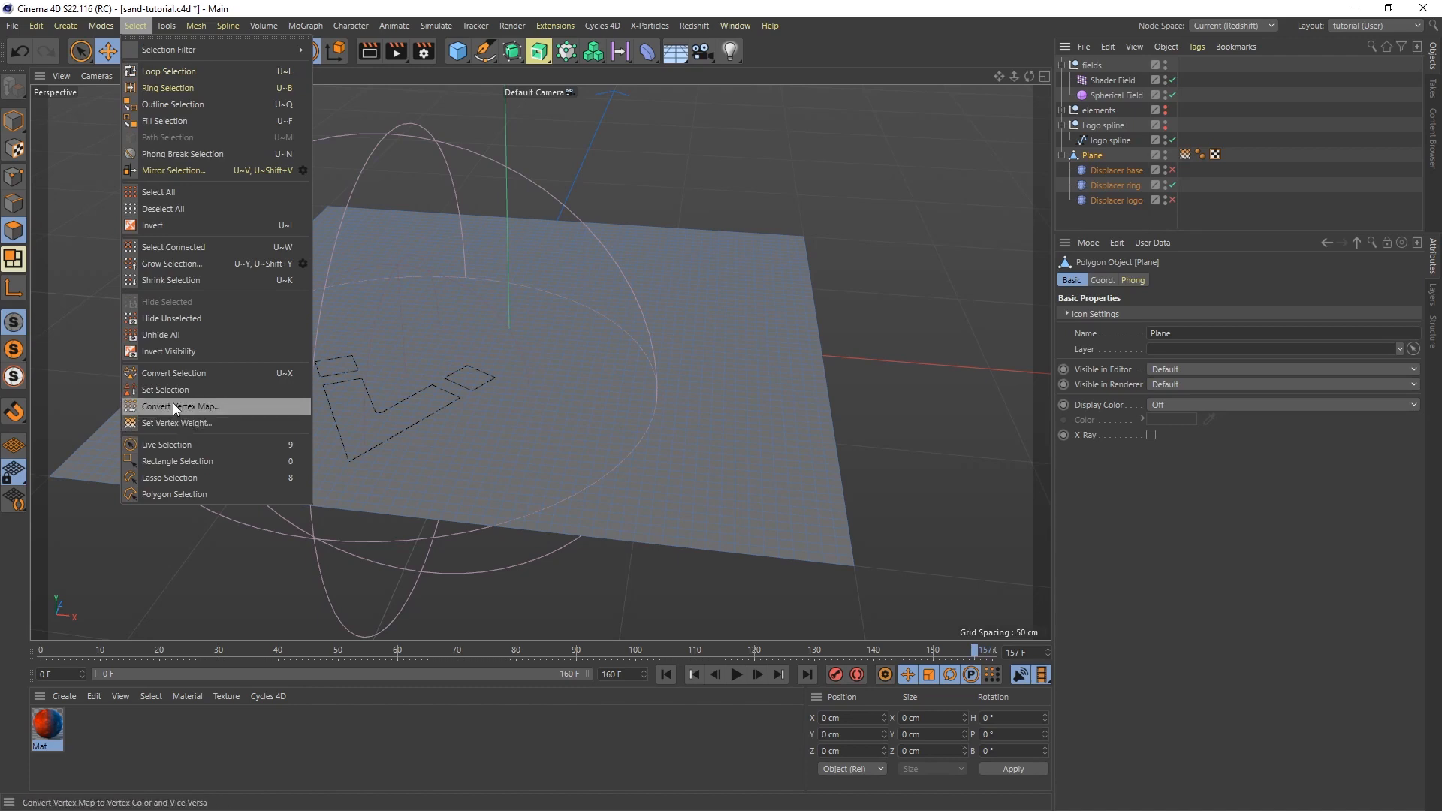
{"action": "left_click", "coordinate": [184, 421]}
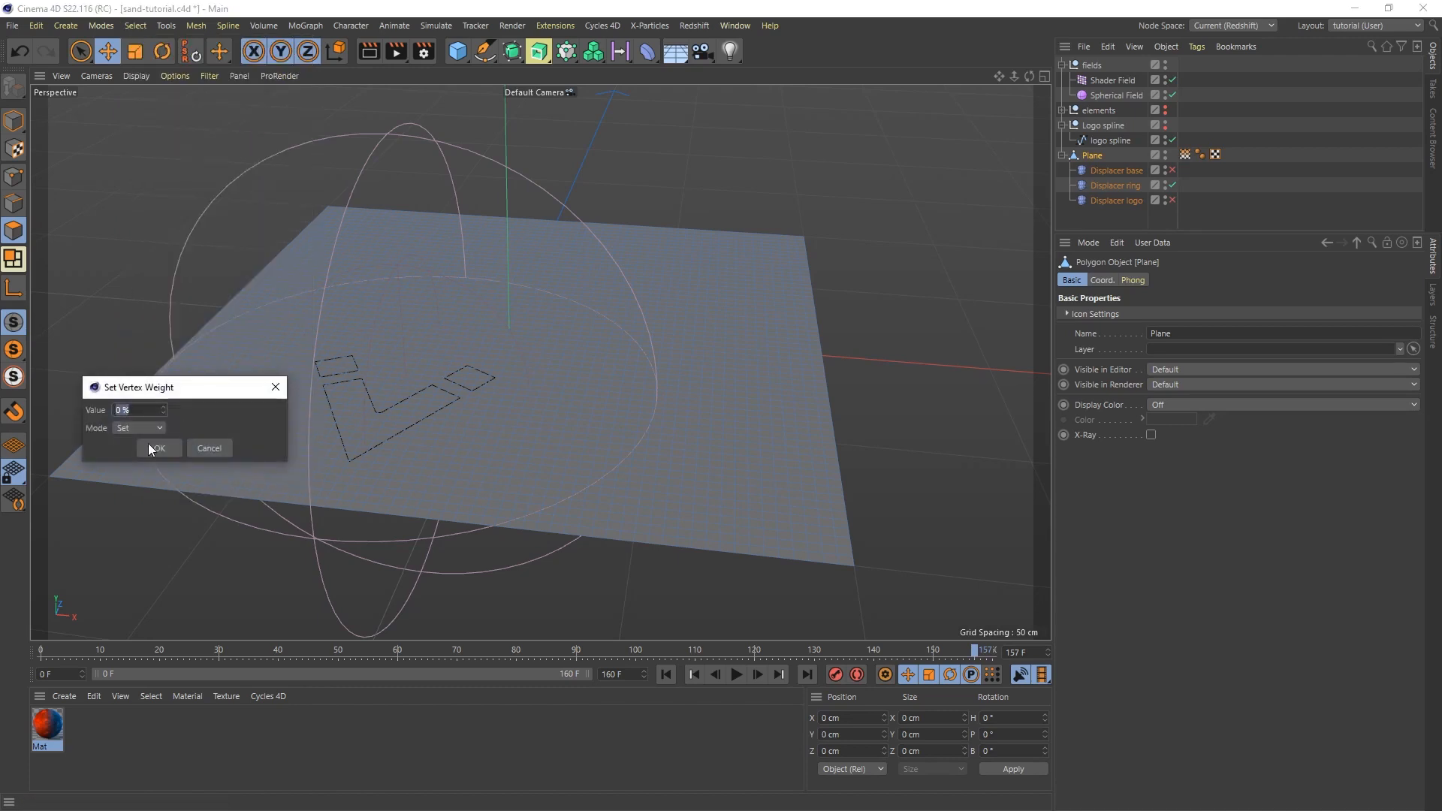
{"action": "left_click", "coordinate": [159, 447]}
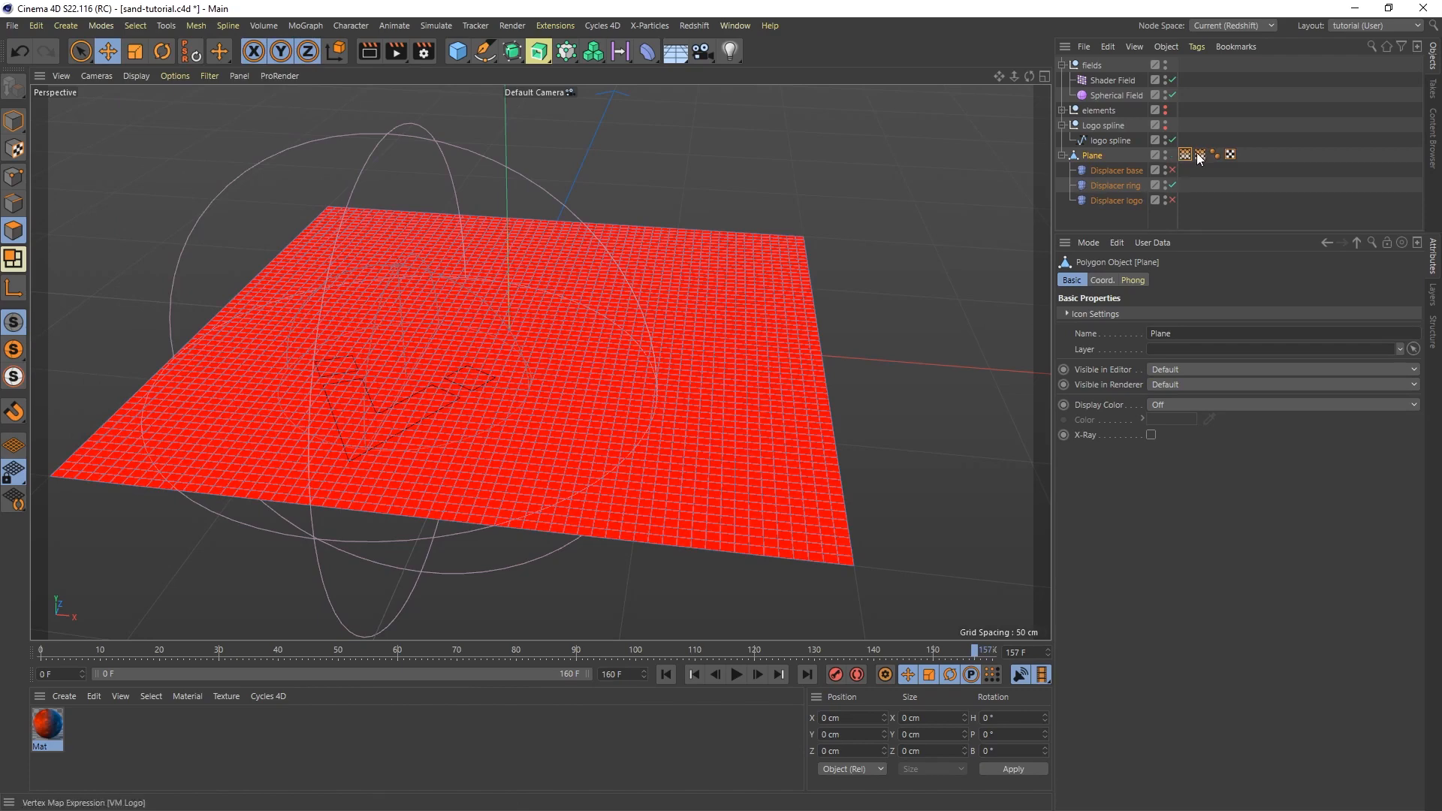
Step: Rename the Plane's new vertex map tag as "VM ring noise"
{"action": "left_click", "coordinate": [1185, 154]}
{"action": "left_click_drag", "start_coordinate": [1165, 319], "coordinate": [995, 300]}
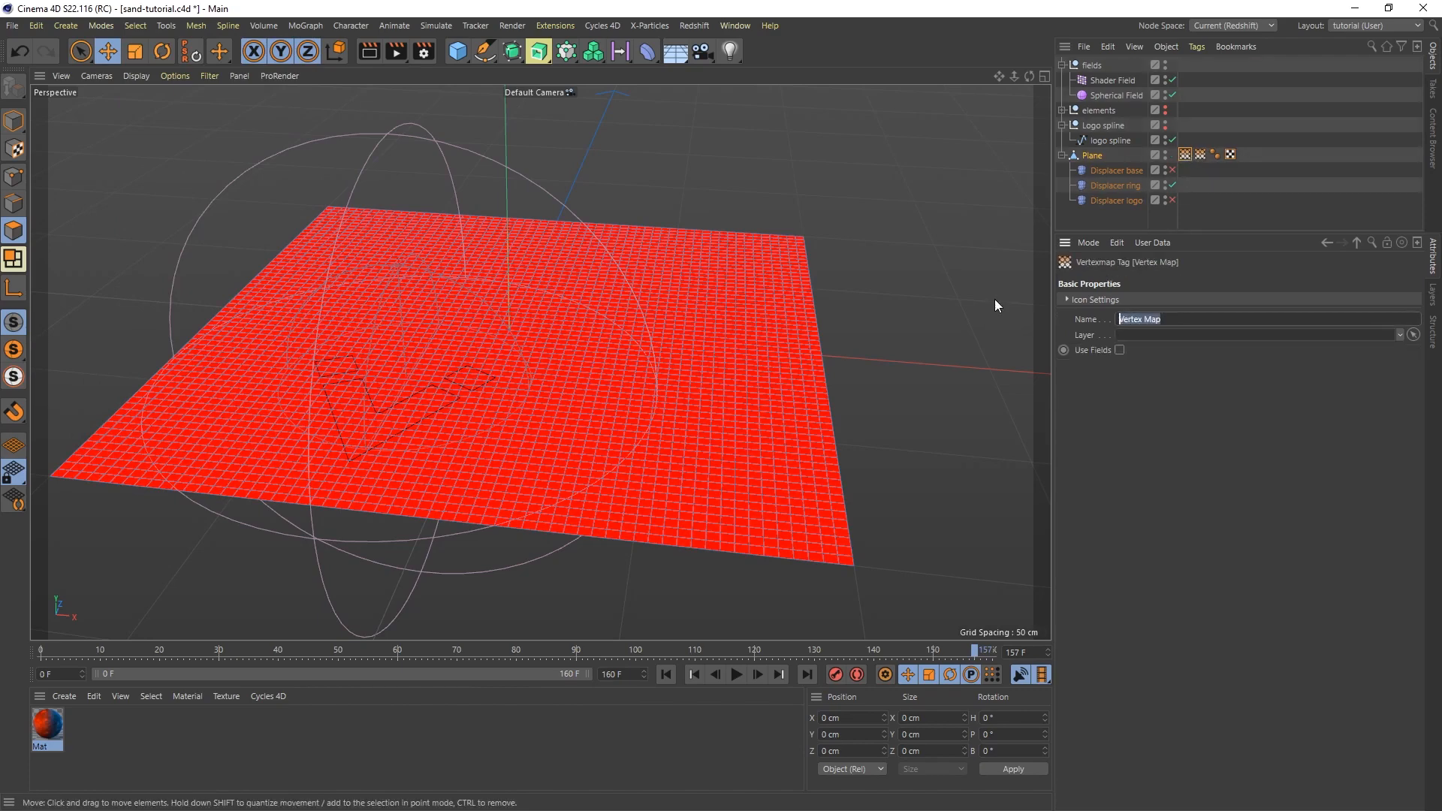
{"action": "type", "text": "VM ring noise"}
{"action": "key", "text": "Return"}
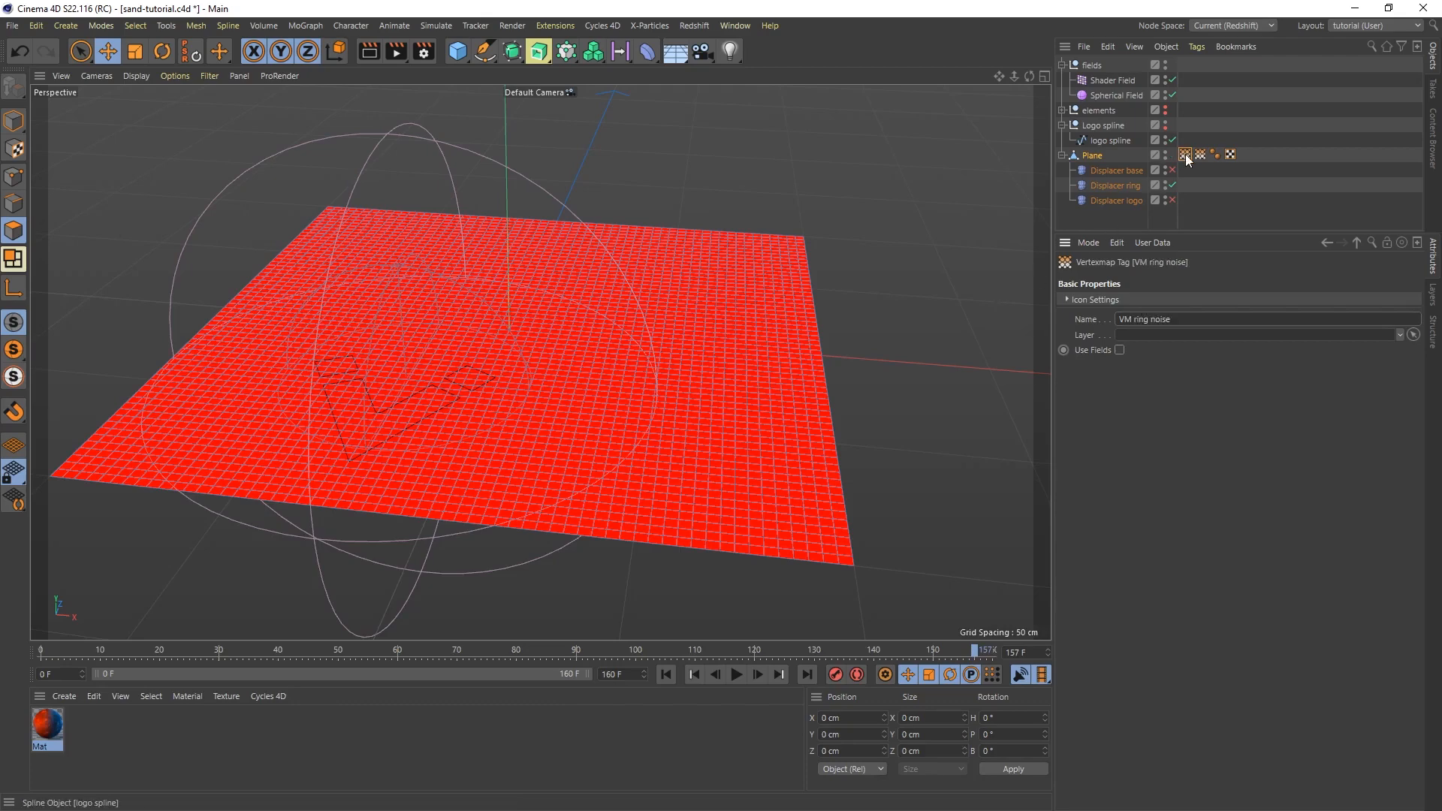
Step: Turn on field control for the VM ring noise vertex map and remove its Freeze layer
{"action": "left_click", "coordinate": [1119, 350]}
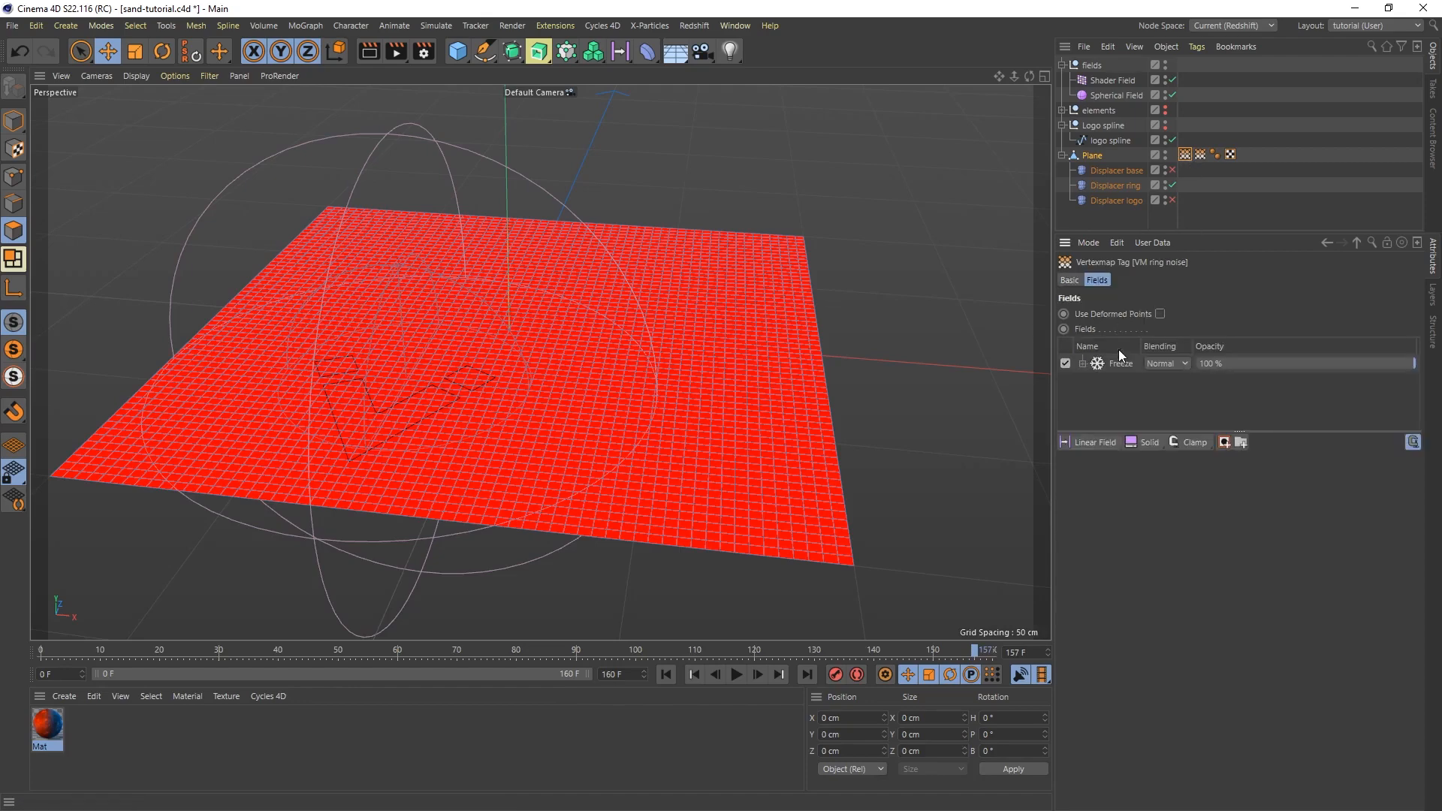
{"action": "left_click", "coordinate": [1124, 365]}
{"action": "key", "text": "Delete"}
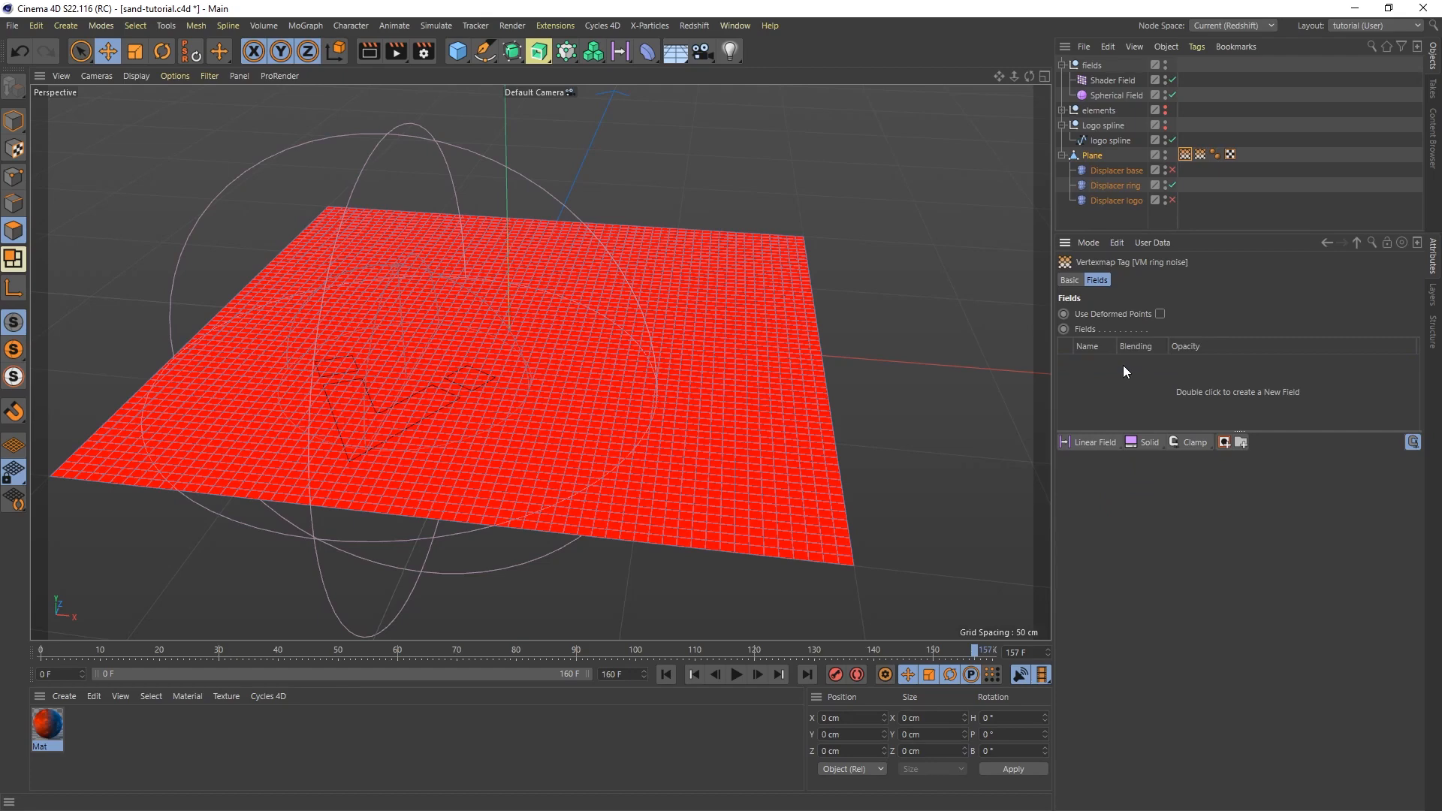
Step: Add a circle spline with a radius of 50 cm, oriented in the XZ plane
{"action": "left_click", "coordinate": [485, 51]}
{"action": "left_click", "coordinate": [635, 100]}
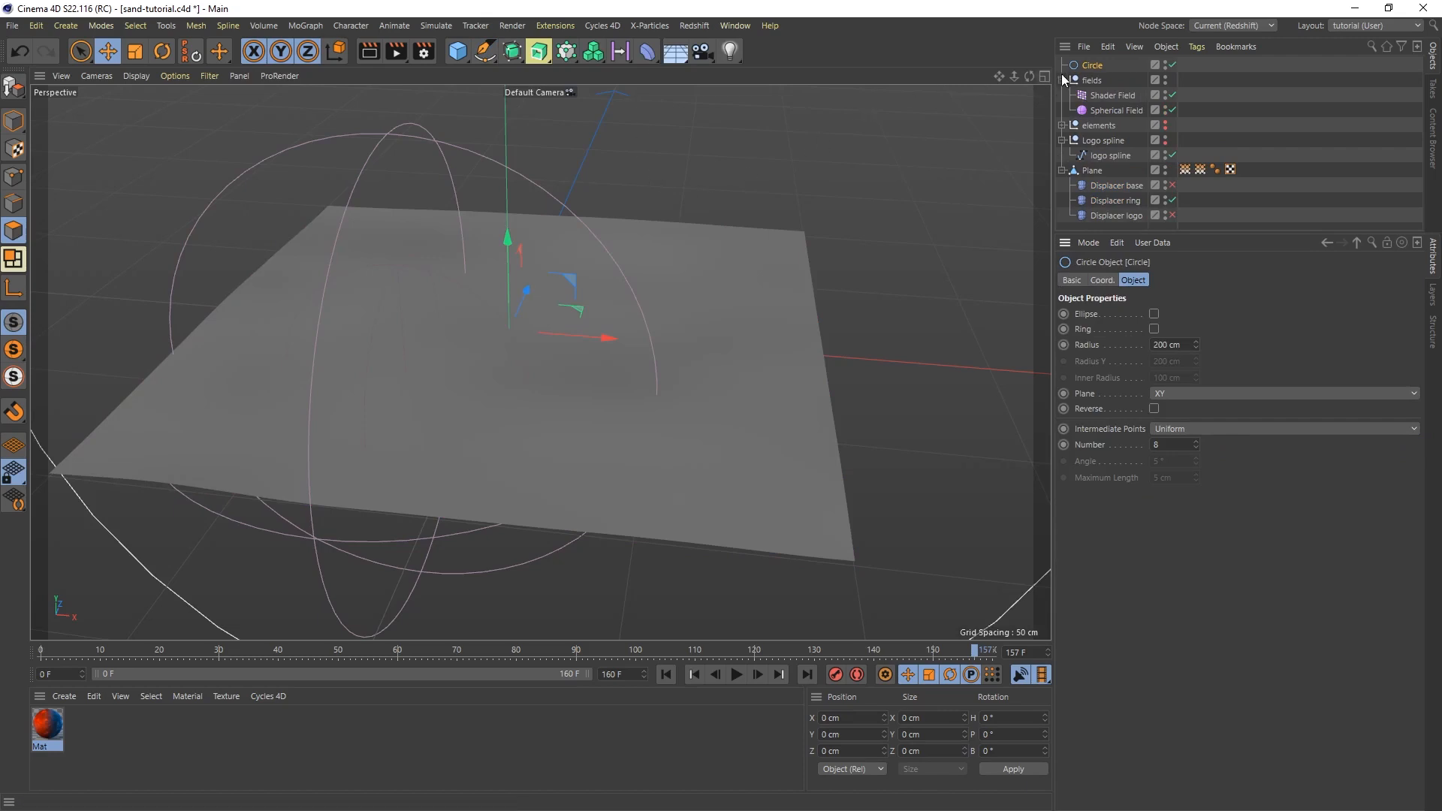
{"action": "double_click", "coordinate": [1172, 344]}
{"action": "type", "text": "50"}
{"action": "key", "text": "Return"}
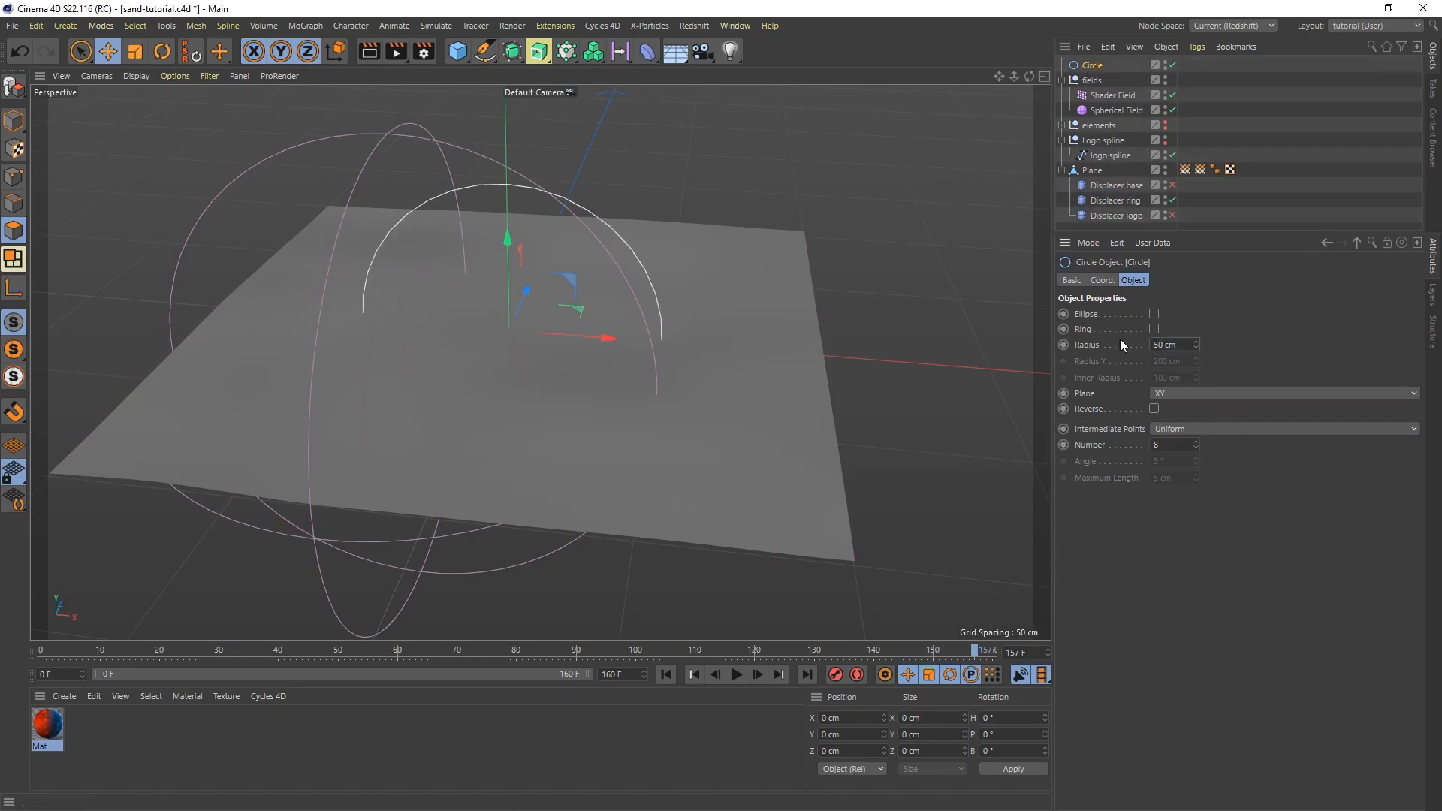
{"action": "left_click", "coordinate": [1167, 395]}
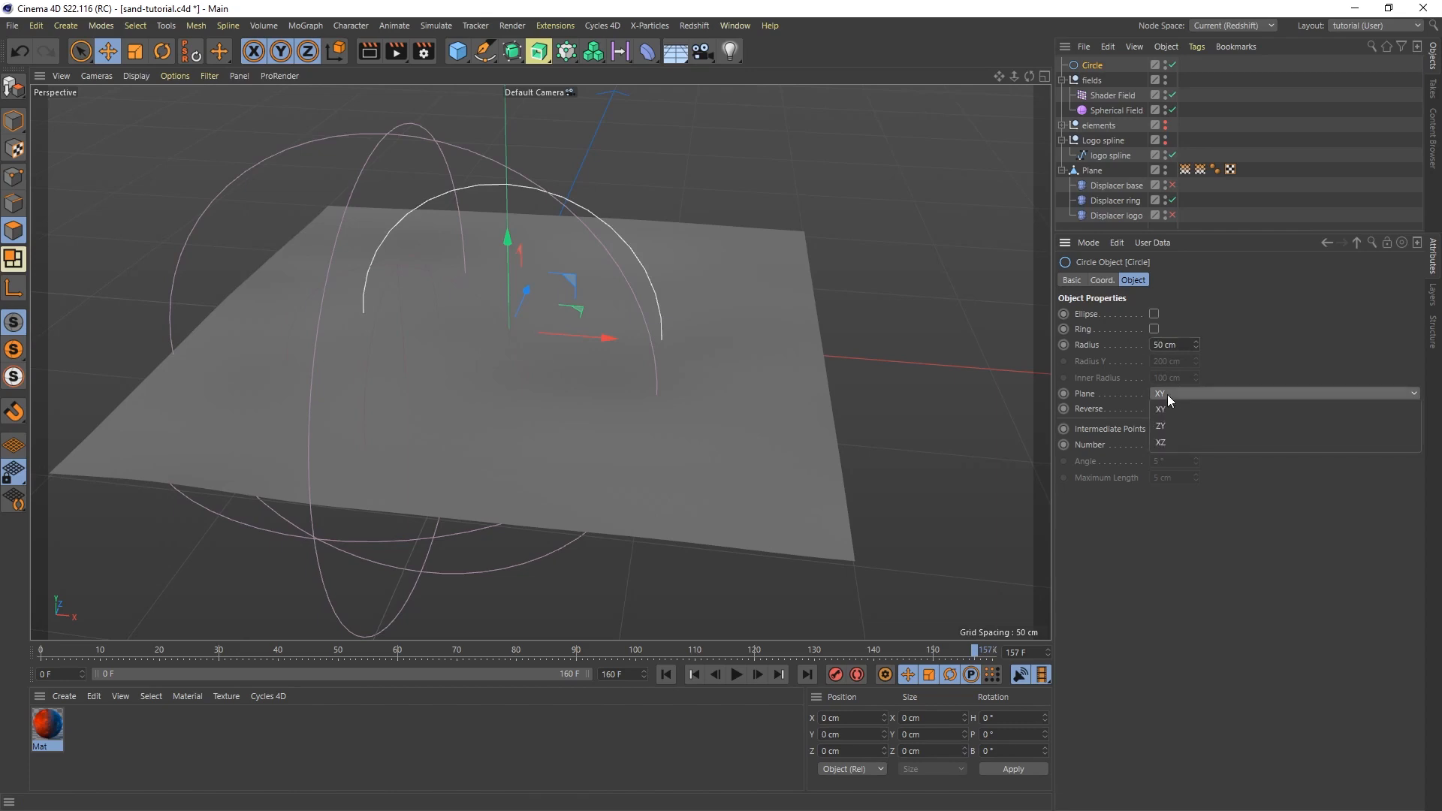
{"action": "left_click", "coordinate": [1181, 443]}
Step: Switch to model mode and raise the circle spline to a Y position of about 4.7 cm
{"action": "mouse_move", "coordinate": [578, 400]}
{"action": "left_mouse_down", "text": "alt"}
{"action": "mouse_move", "coordinate": [548, 345]}
{"action": "mouse_move", "coordinate": [546, 281]}
{"action": "mouse_move", "coordinate": [552, 353]}
{"action": "mouse_move", "coordinate": [571, 375]}
{"action": "left_mouse_up", "text": "alt"}
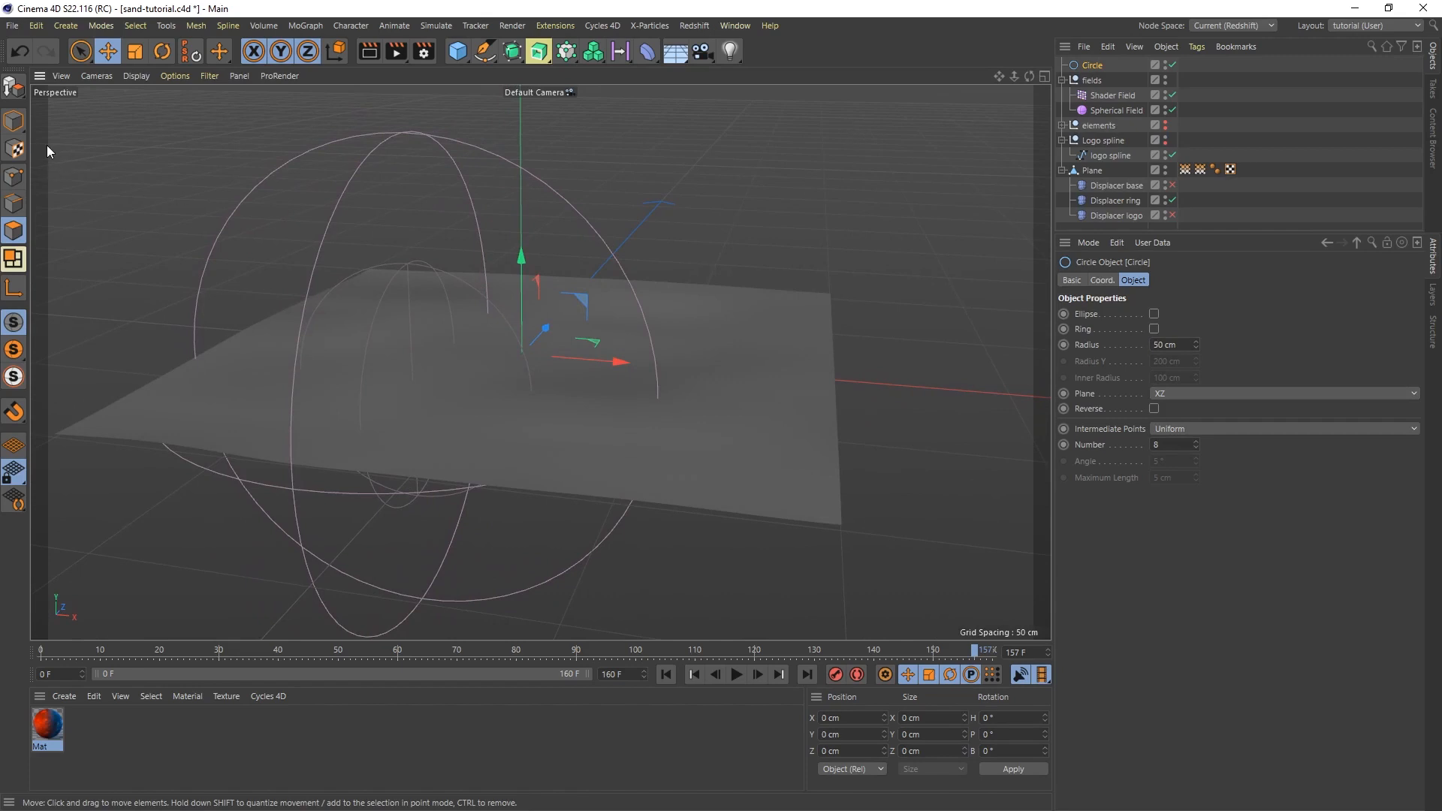
{"action": "left_click", "coordinate": [14, 120]}
{"action": "left_click_drag", "start_coordinate": [518, 257], "coordinate": [517, 241]}
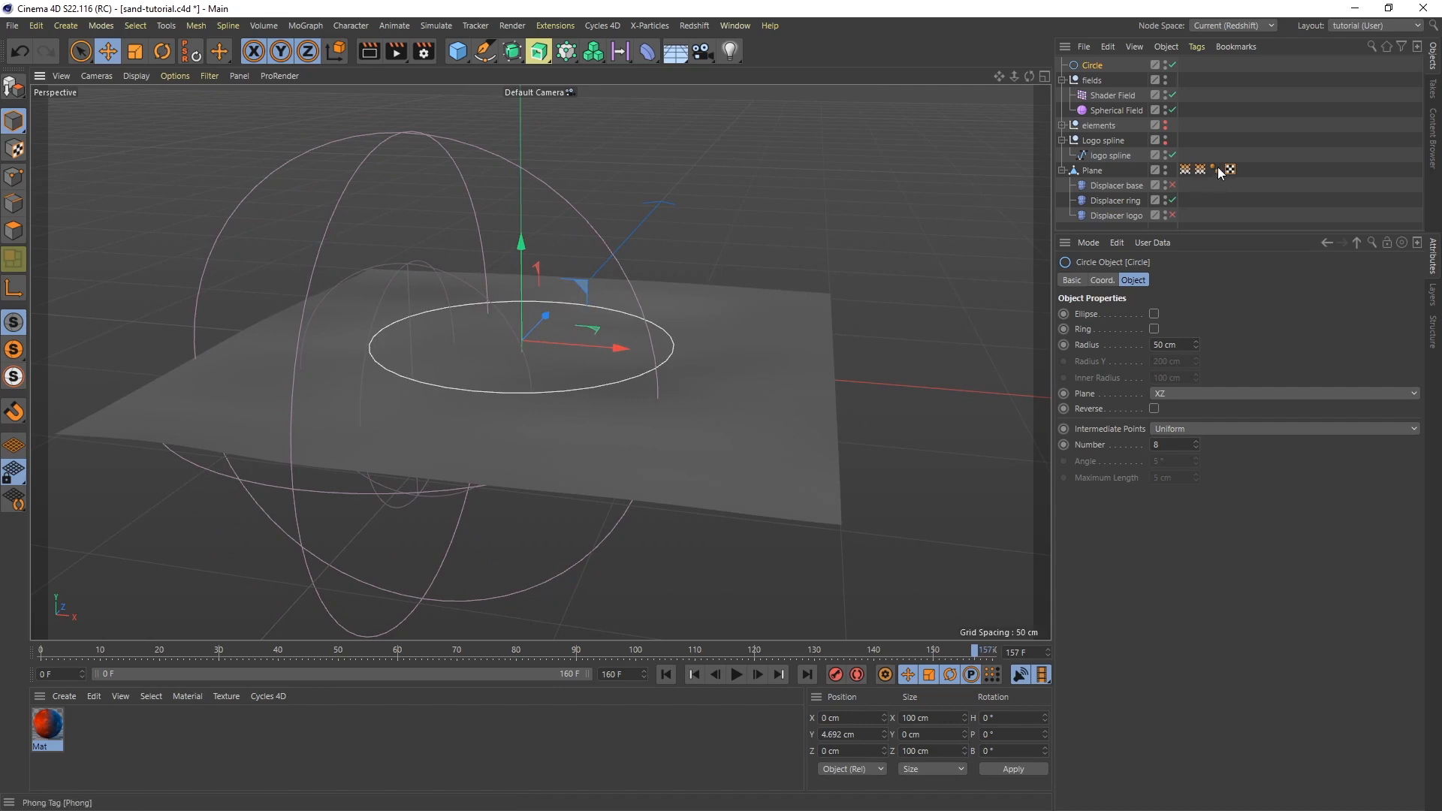
Step: Add the circle to the VM ring noise fields, using the Radius distance mode with a 19 cm radius
{"action": "left_click", "coordinate": [1185, 169]}
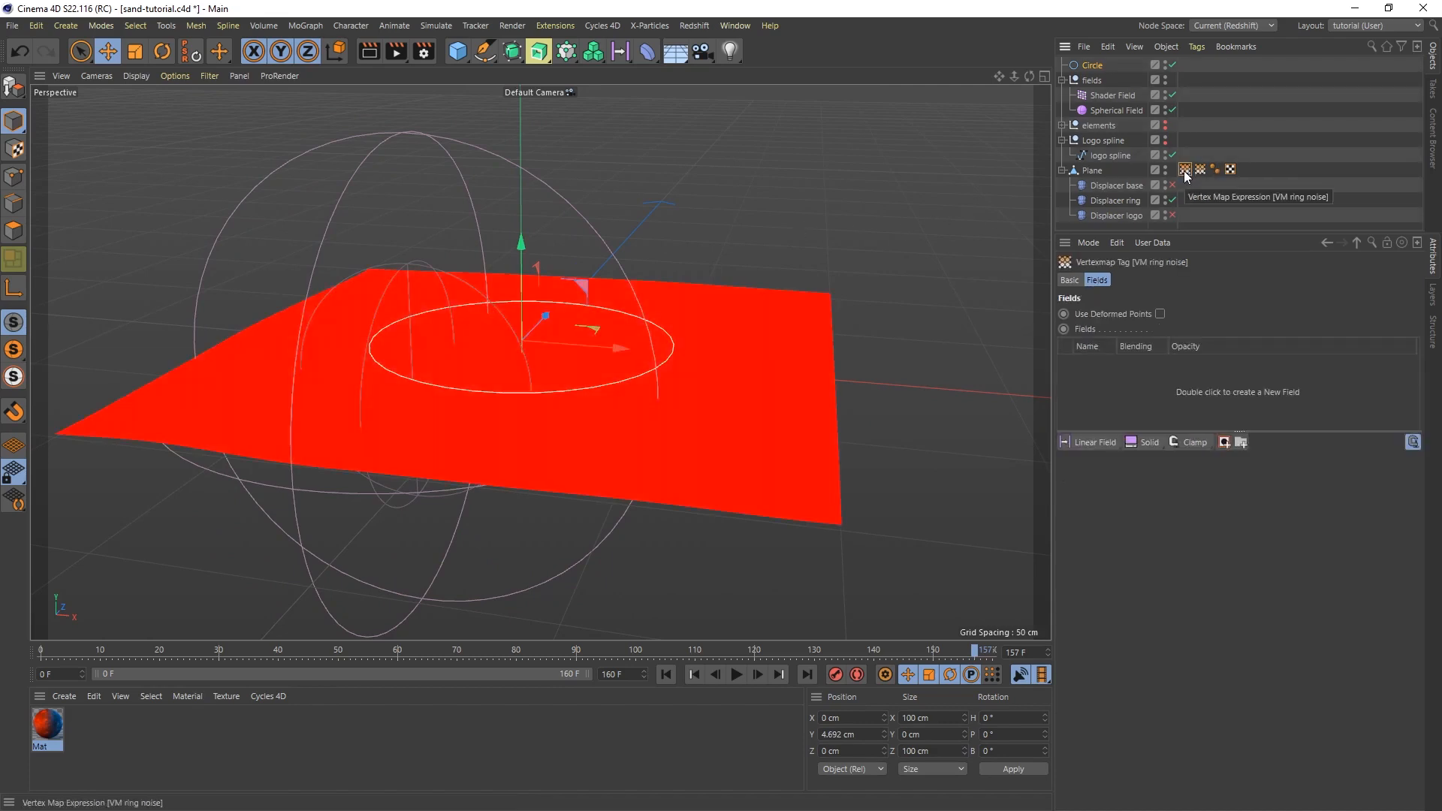
{"action": "left_click_drag", "start_coordinate": [1091, 66], "coordinate": [1097, 386]}
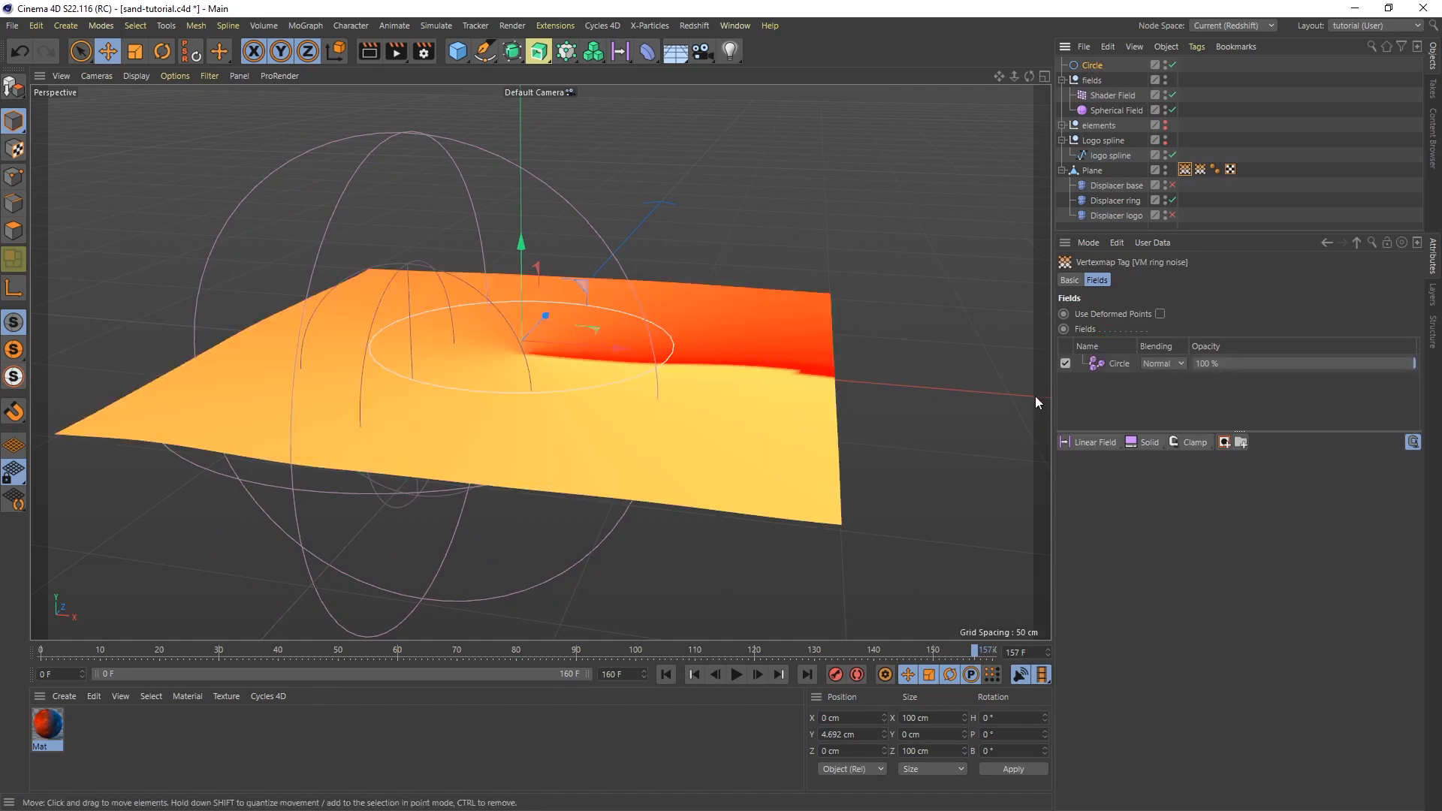
{"action": "left_click", "coordinate": [1117, 364]}
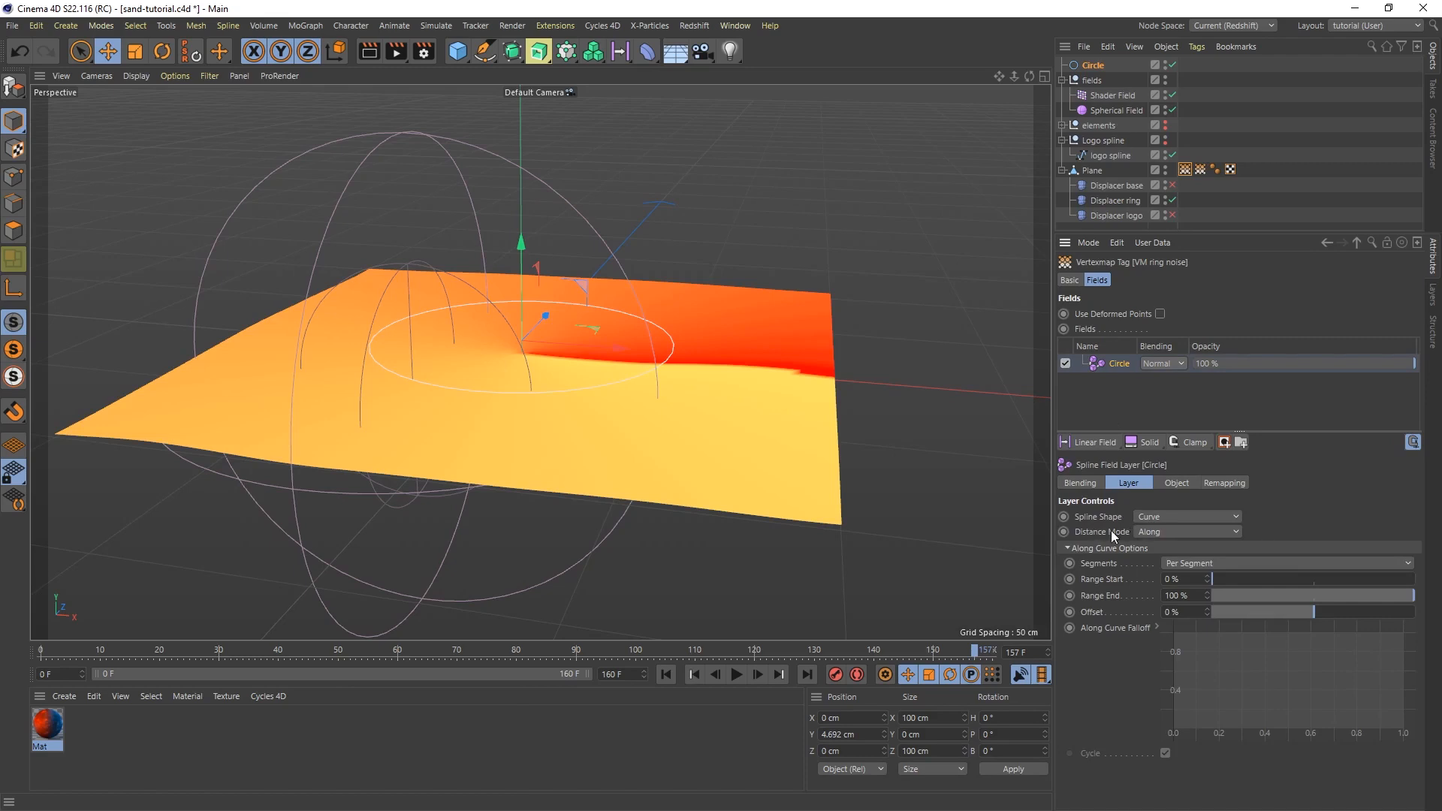
{"action": "left_click", "coordinate": [1232, 534]}
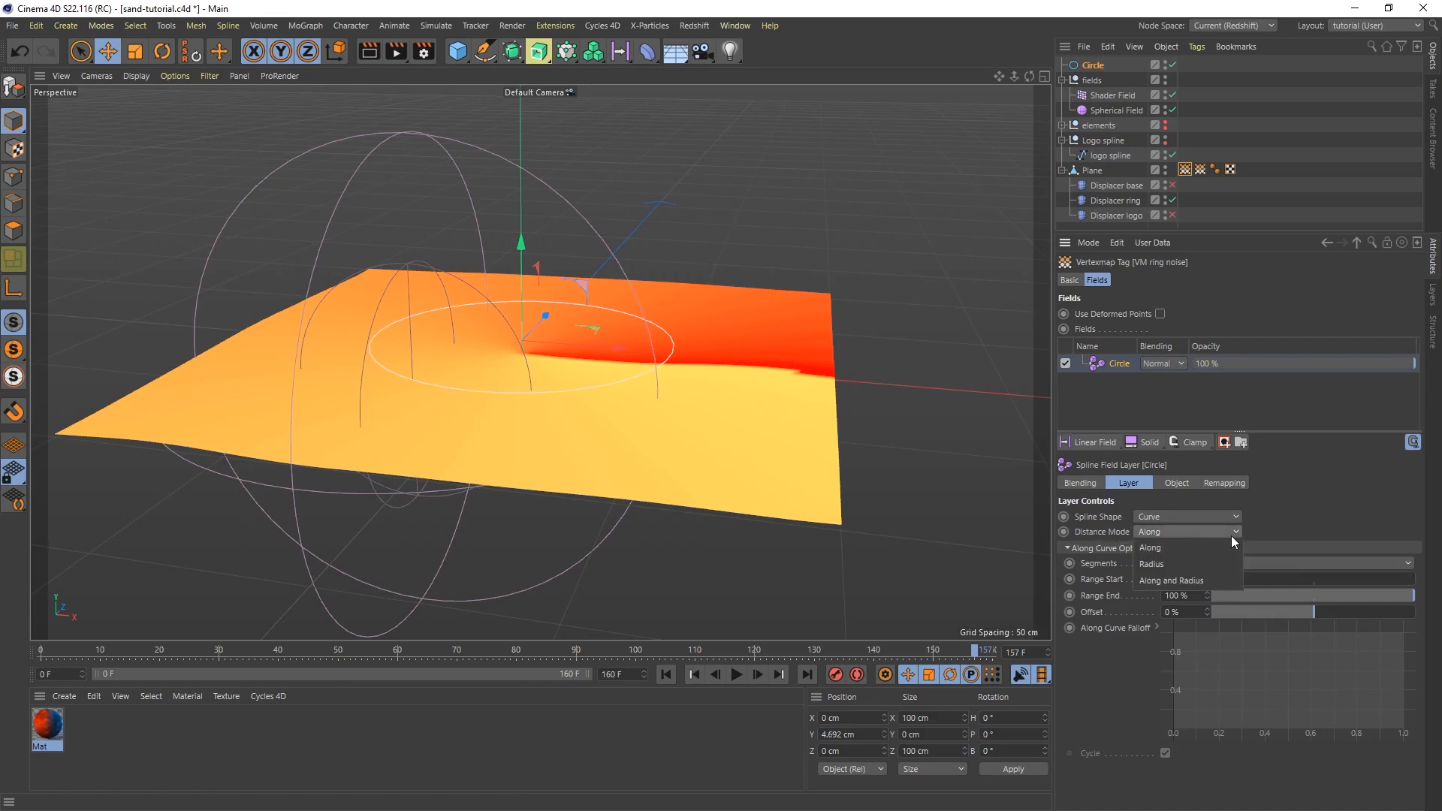
{"action": "left_click", "coordinate": [1157, 563]}
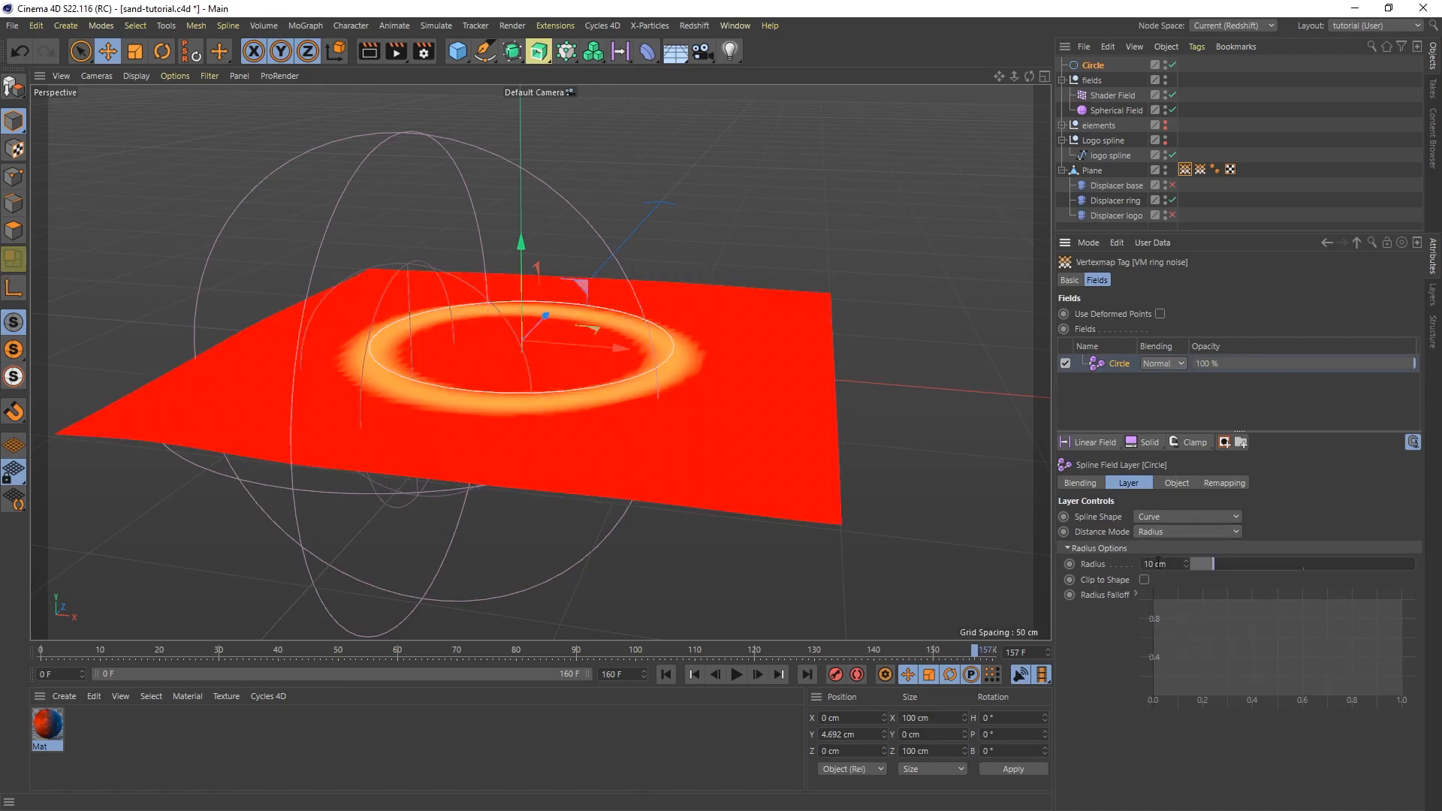
{"action": "left_click_drag", "start_coordinate": [1209, 562], "coordinate": [1233, 563]}
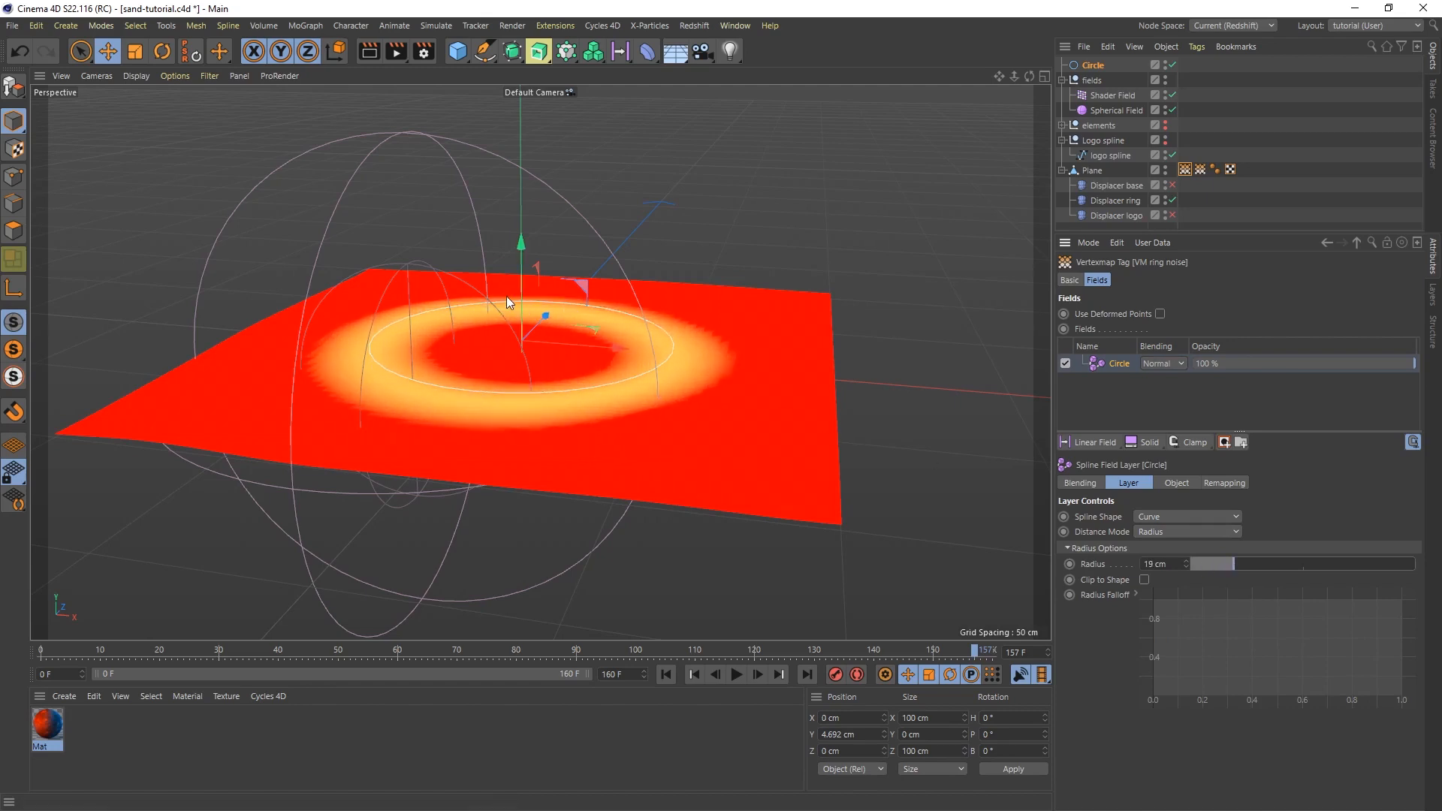
Step: Lower the circle spline and set its Y position to -1 cm
{"action": "mouse_move", "coordinate": [493, 300]}
{"action": "left_mouse_down", "text": "alt"}
{"action": "mouse_move", "coordinate": [497, 263]}
{"action": "mouse_move", "coordinate": [492, 310]}
{"action": "left_mouse_up", "text": "alt"}
{"action": "left_click", "coordinate": [1093, 66]}
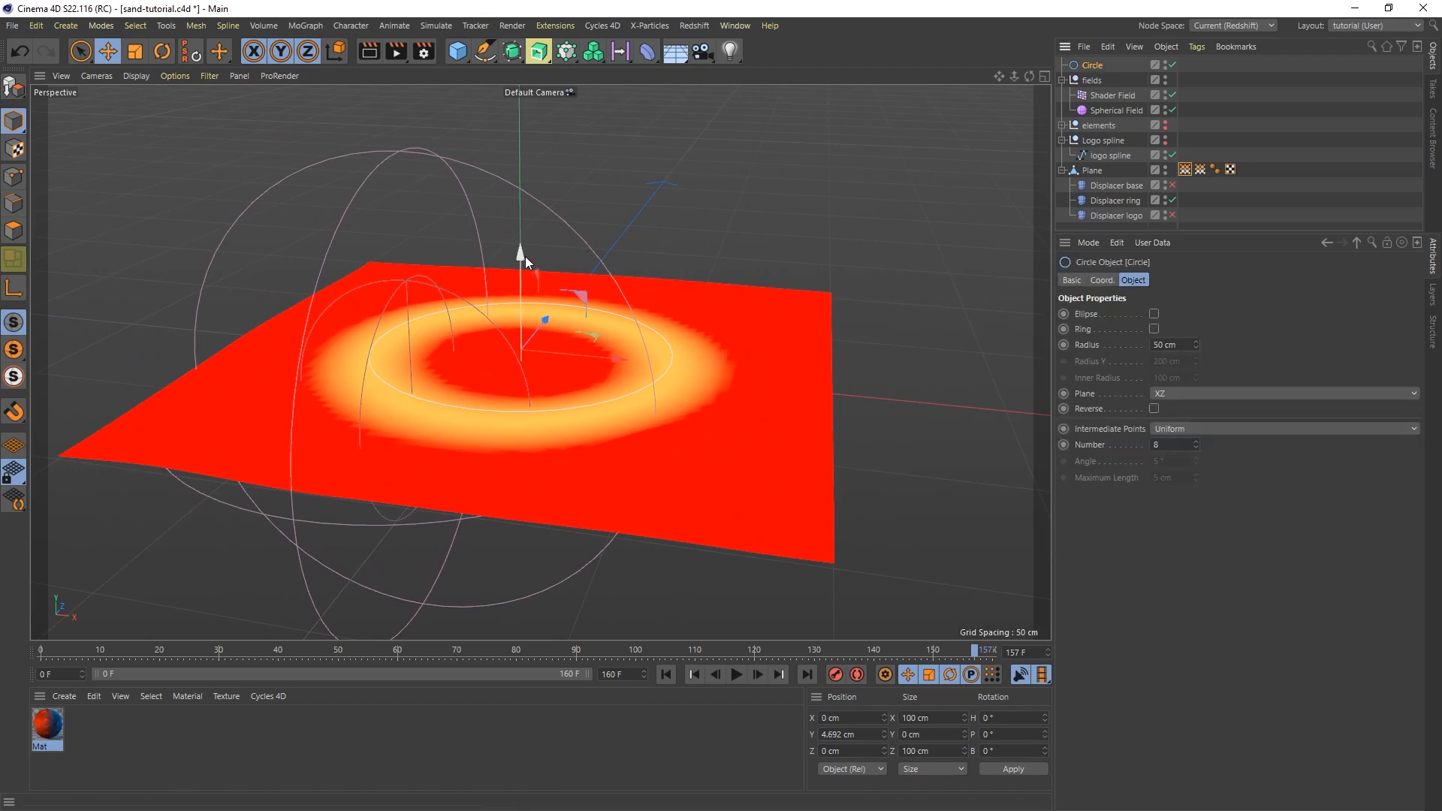
{"action": "mouse_move", "coordinate": [522, 254]}
{"action": "left_mouse_down"}
{"action": "mouse_move", "coordinate": [522, 216]}
{"action": "mouse_move", "coordinate": [520, 324]}
{"action": "mouse_move", "coordinate": [521, 275]}
{"action": "left_mouse_up"}
{"action": "left_click", "coordinate": [1102, 280]}
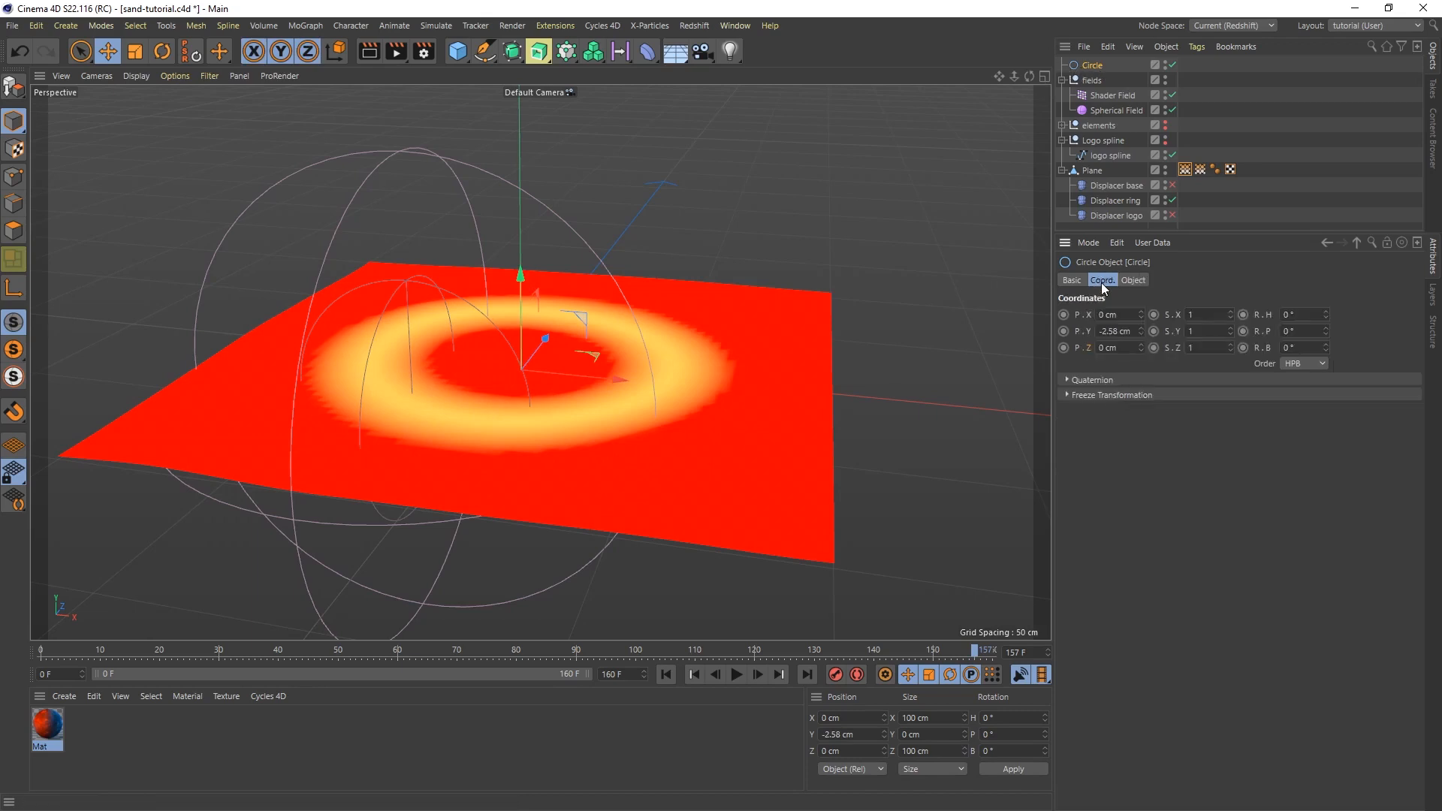
{"action": "left_click", "coordinate": [1124, 332]}
{"action": "type", "text": "-1"}
{"action": "key", "text": "Return"}
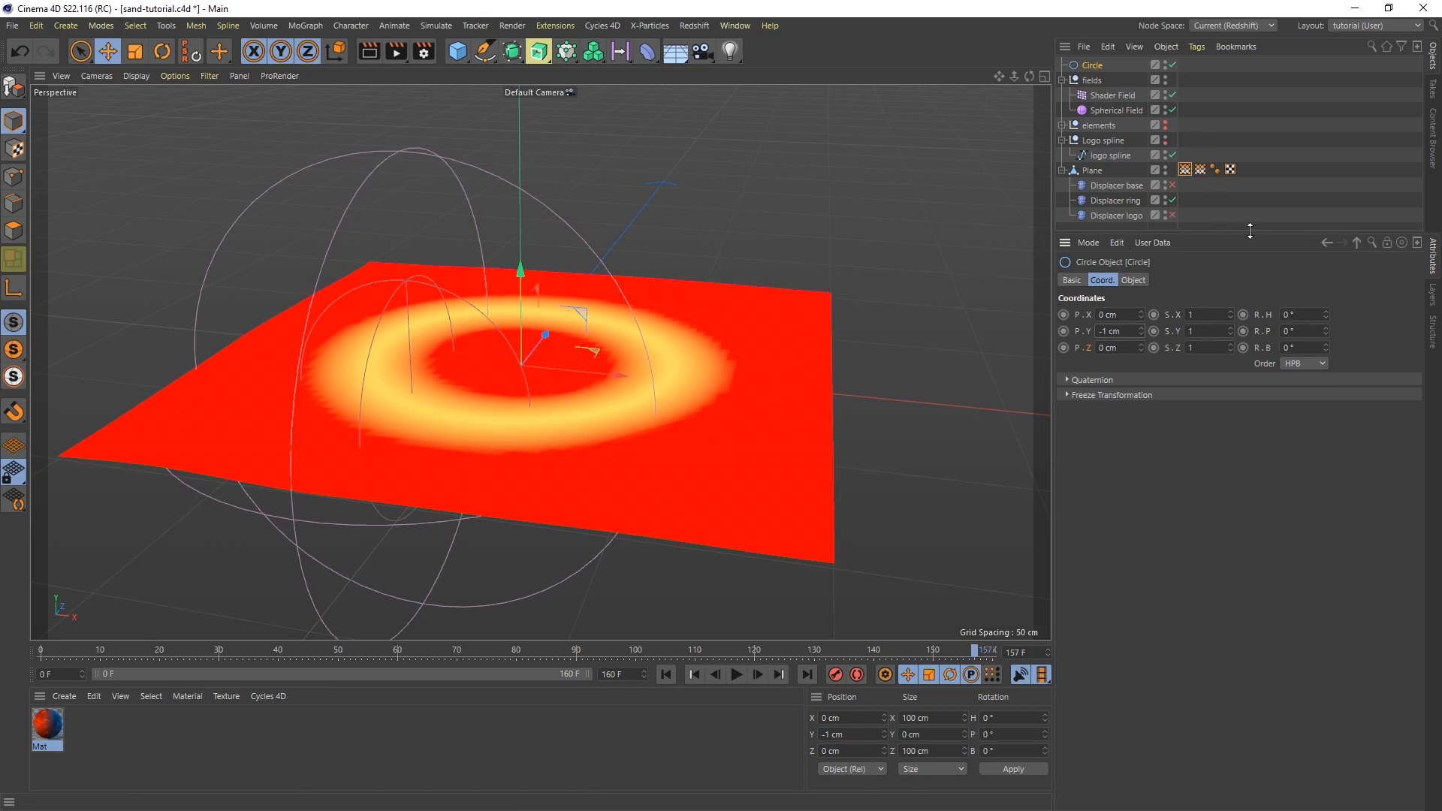
Step: Use the VM ring noise vertex map as the falloff field of the Displacer ring
{"action": "left_click_drag", "start_coordinate": [1249, 232], "coordinate": [1244, 344]}
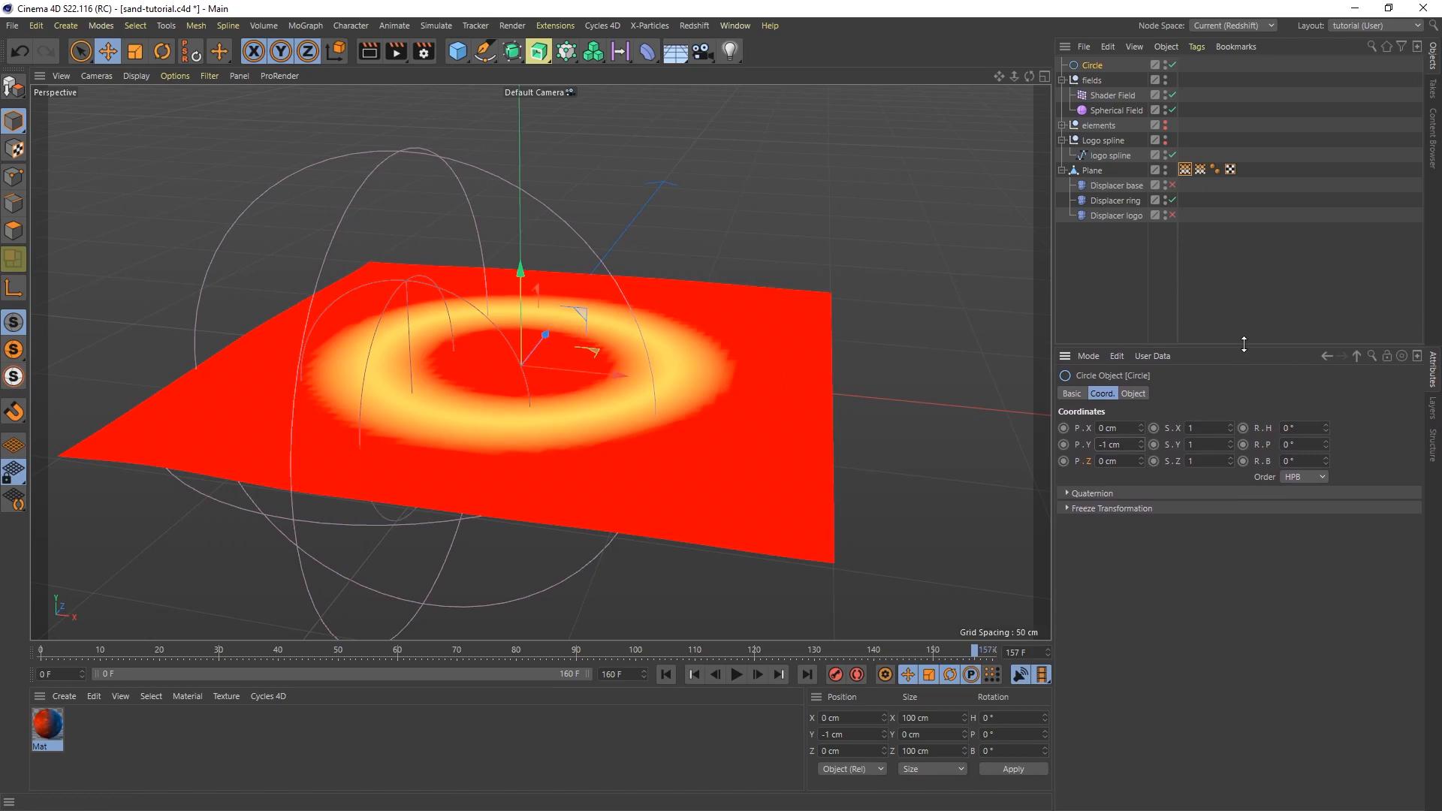
{"action": "left_click", "coordinate": [1114, 201]}
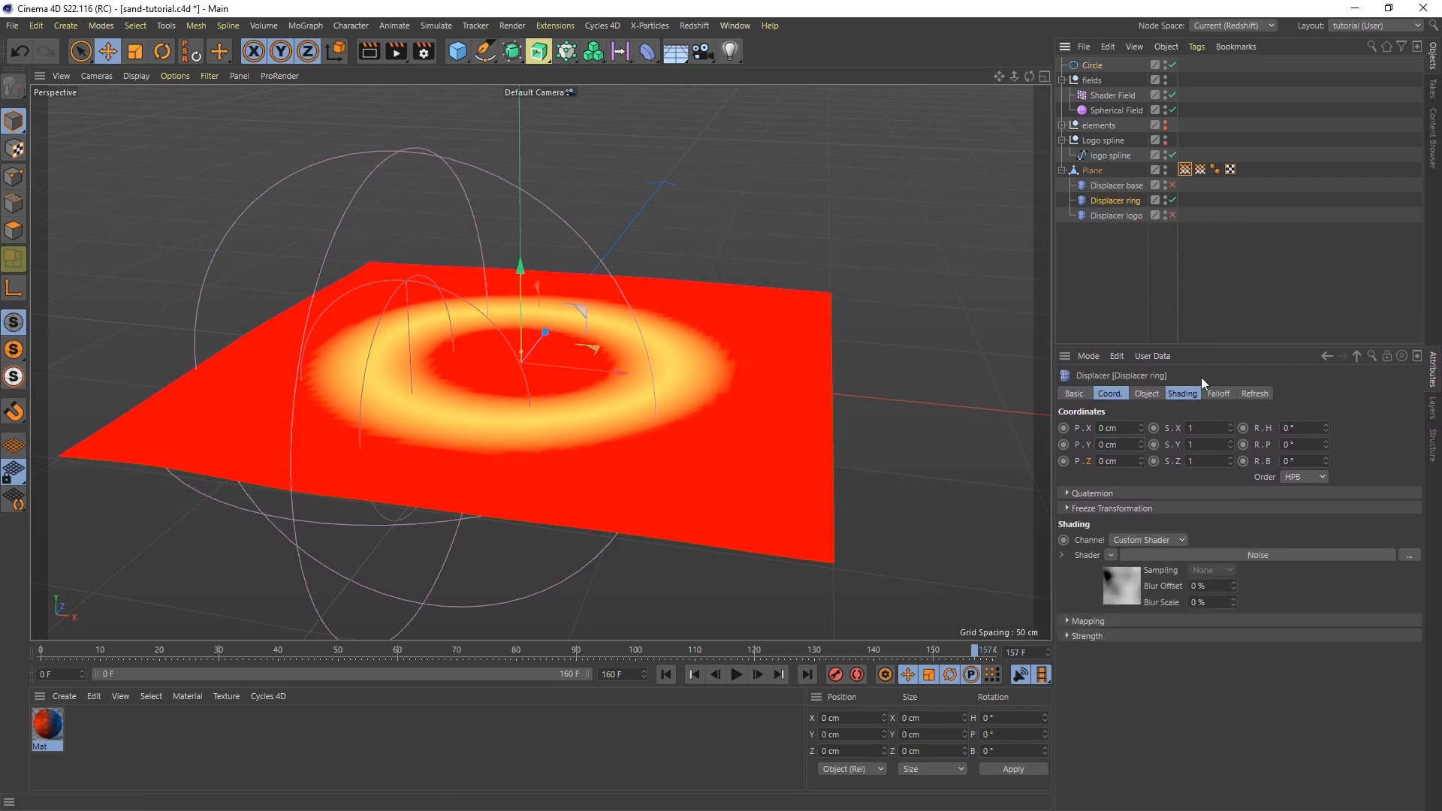
{"action": "left_click", "coordinate": [1218, 393]}
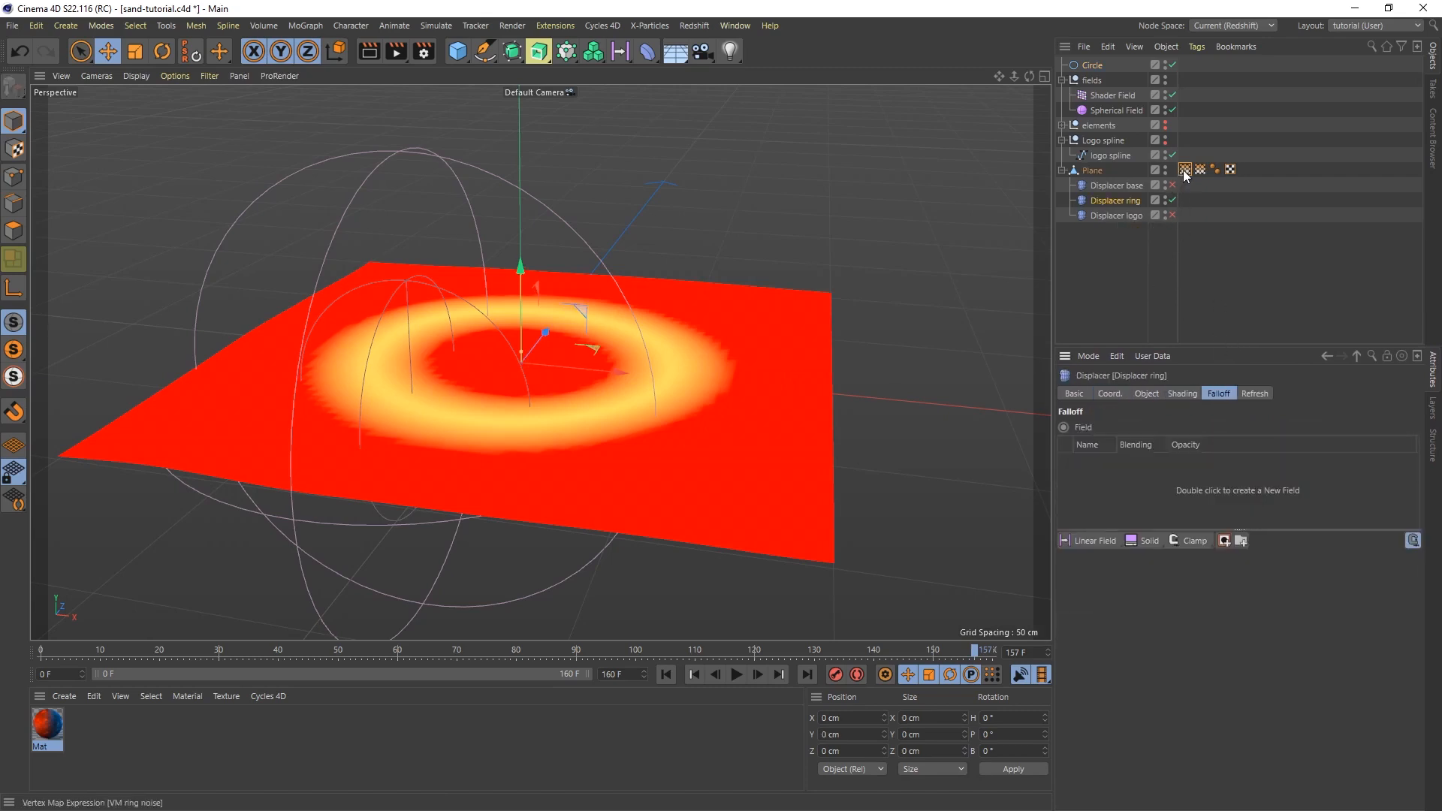
{"action": "left_click_drag", "start_coordinate": [1093, 65], "coordinate": [1121, 467]}
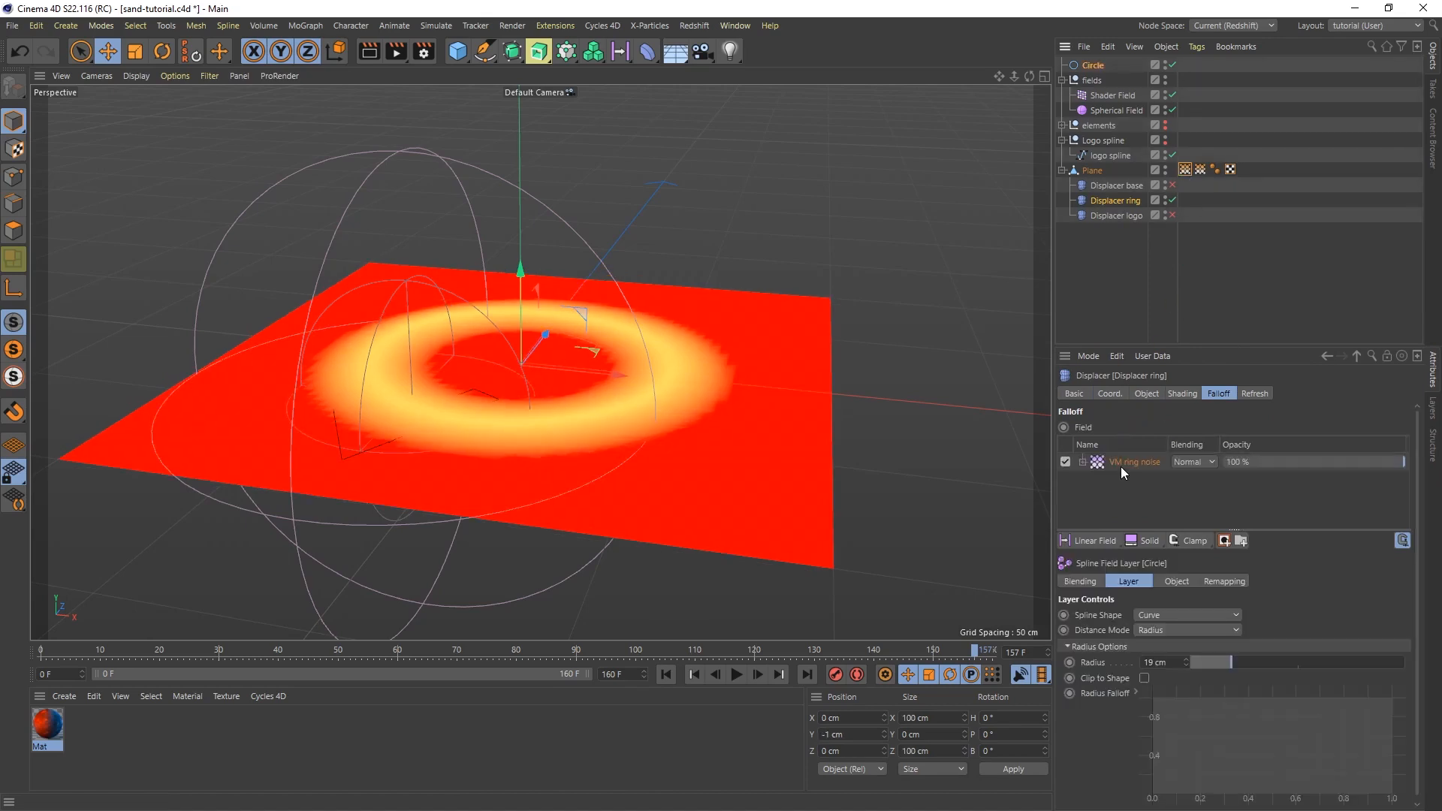
{"action": "left_click", "coordinate": [1102, 242]}
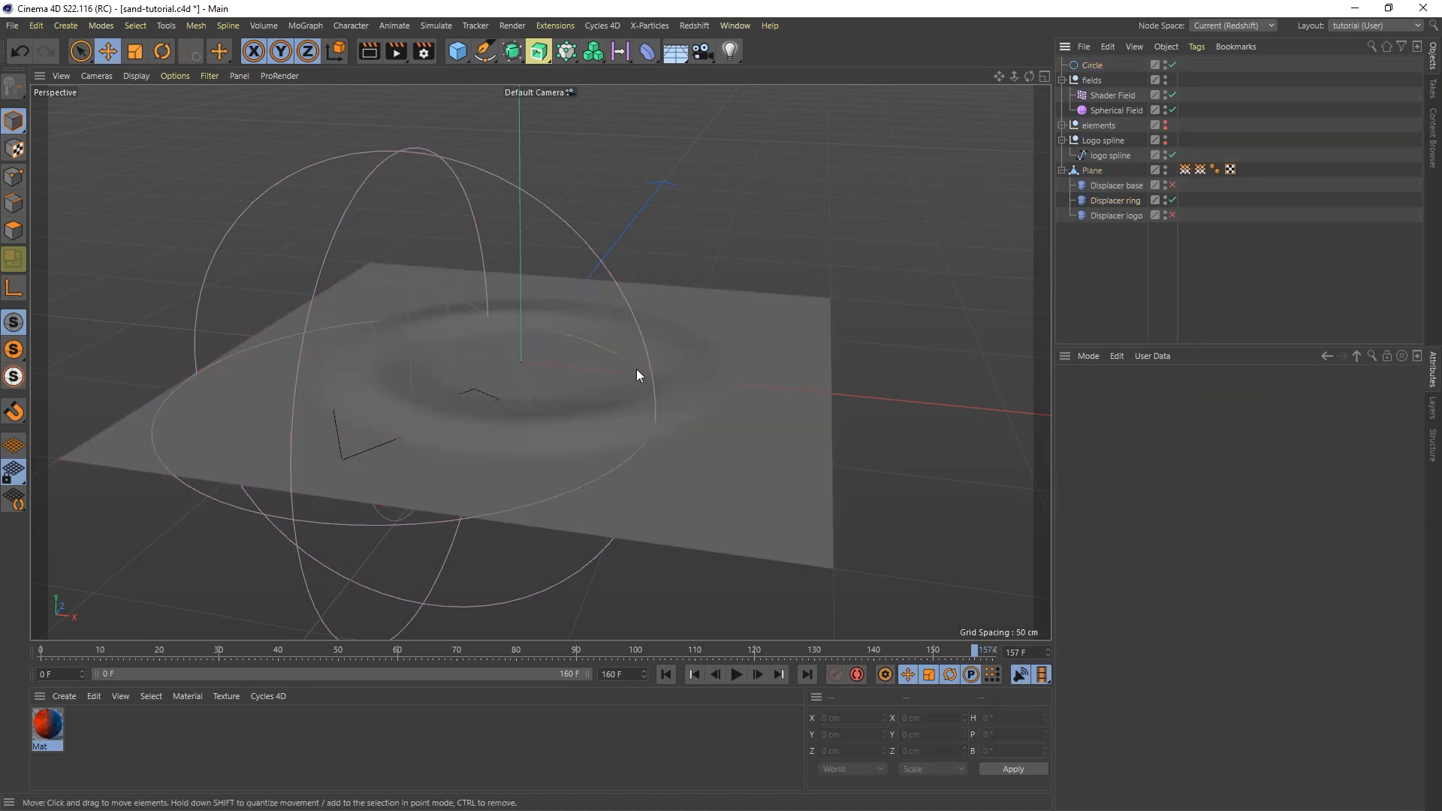
{"action": "mouse_move", "coordinate": [635, 372]}
{"action": "left_mouse_down", "text": "alt"}
{"action": "mouse_move", "coordinate": [623, 351]}
{"action": "mouse_move", "coordinate": [625, 413]}
{"action": "mouse_move", "coordinate": [627, 394]}
{"action": "left_mouse_up", "text": "alt"}
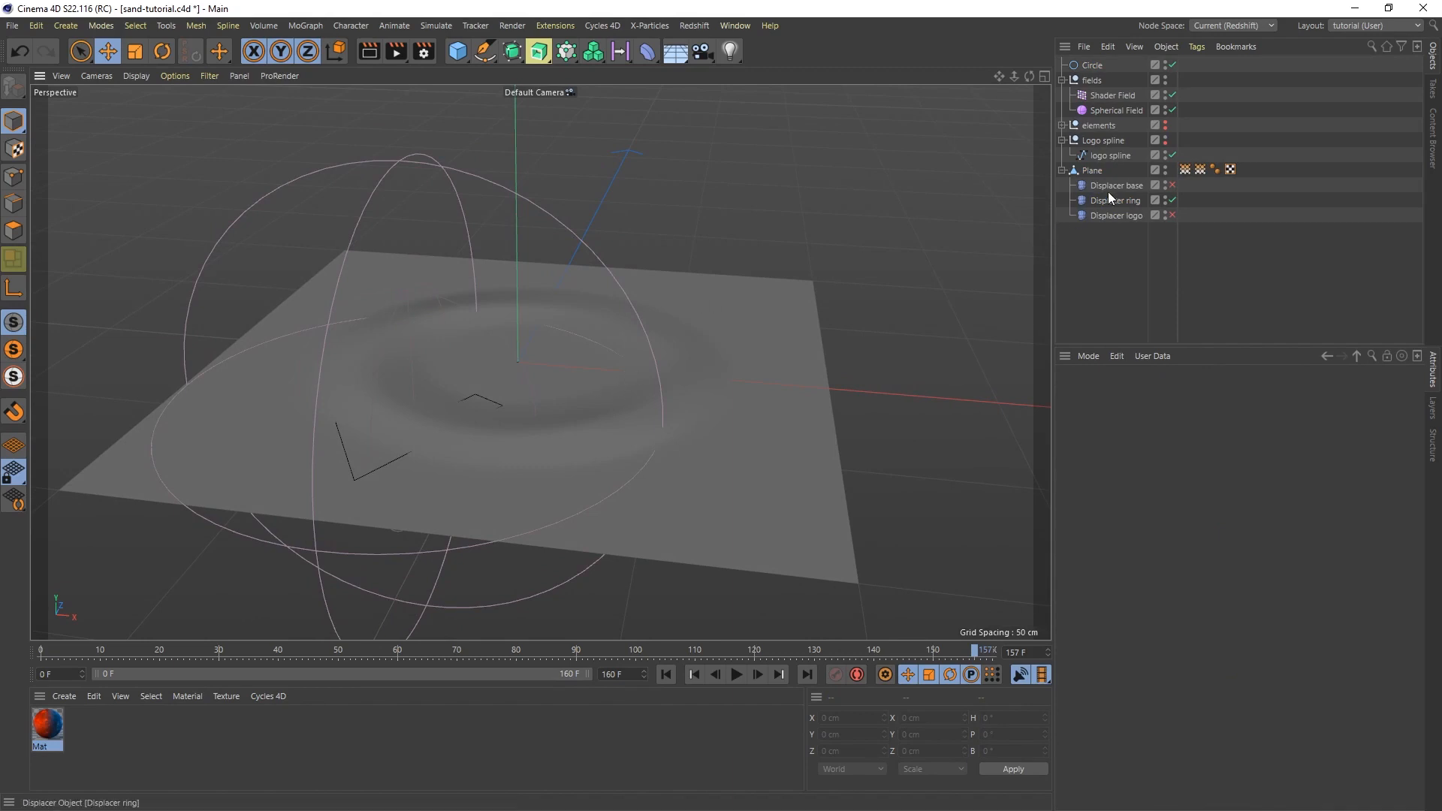
Step: Add the Shader Field above the circle in the VM ring noise fields, with Overlay blending
{"action": "left_click", "coordinate": [1185, 169]}
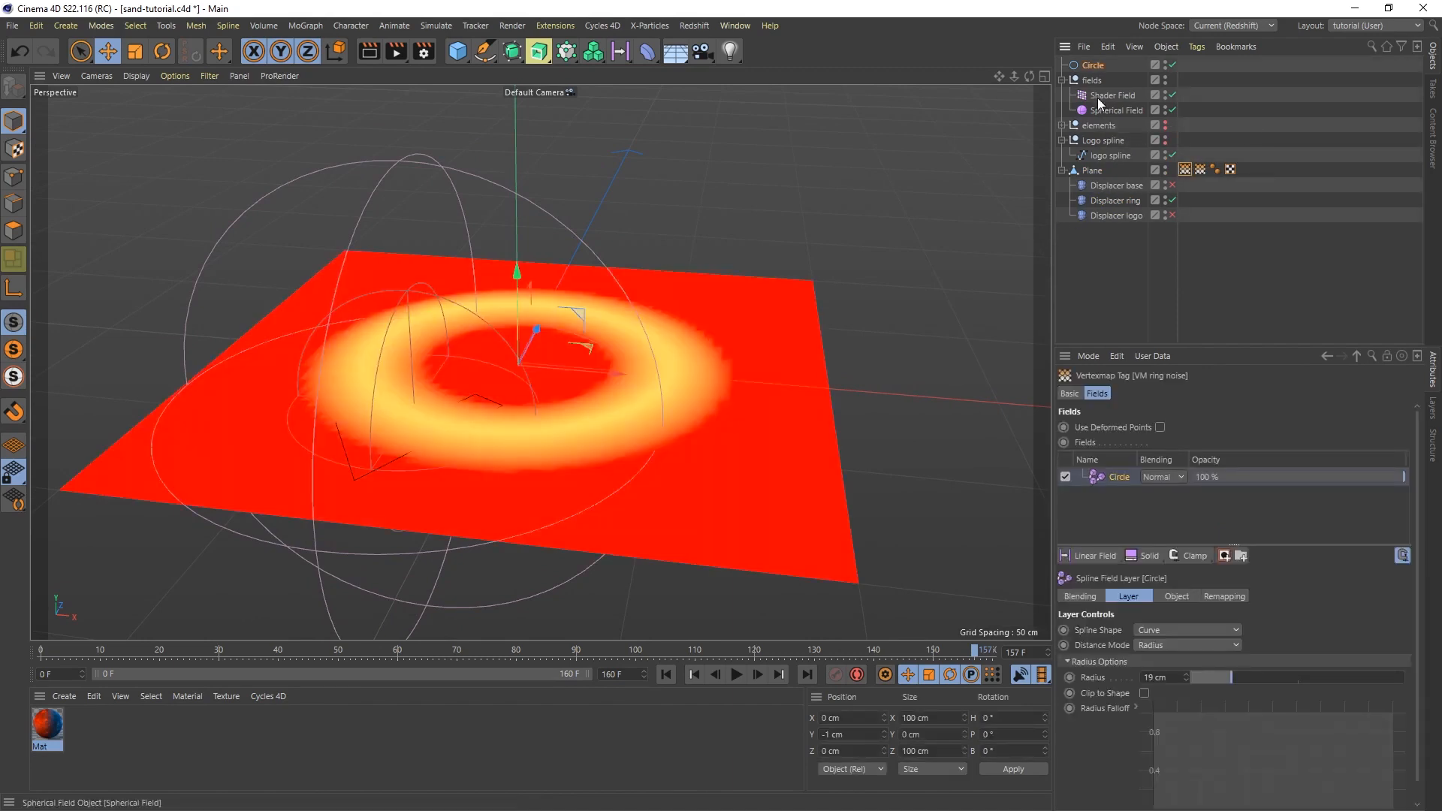
{"action": "left_click_drag", "start_coordinate": [1112, 95], "coordinate": [1117, 477]}
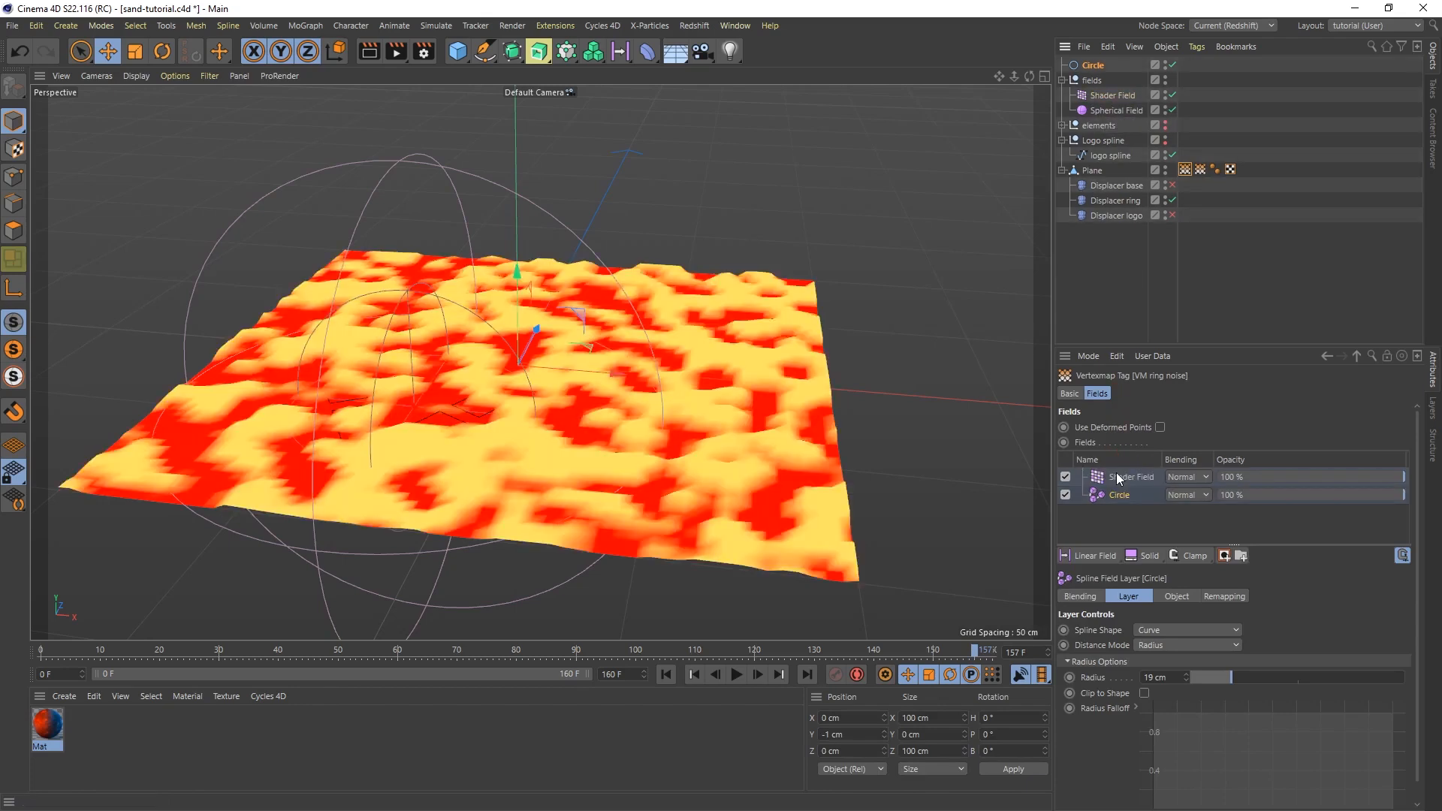
{"action": "left_click", "coordinate": [1193, 475]}
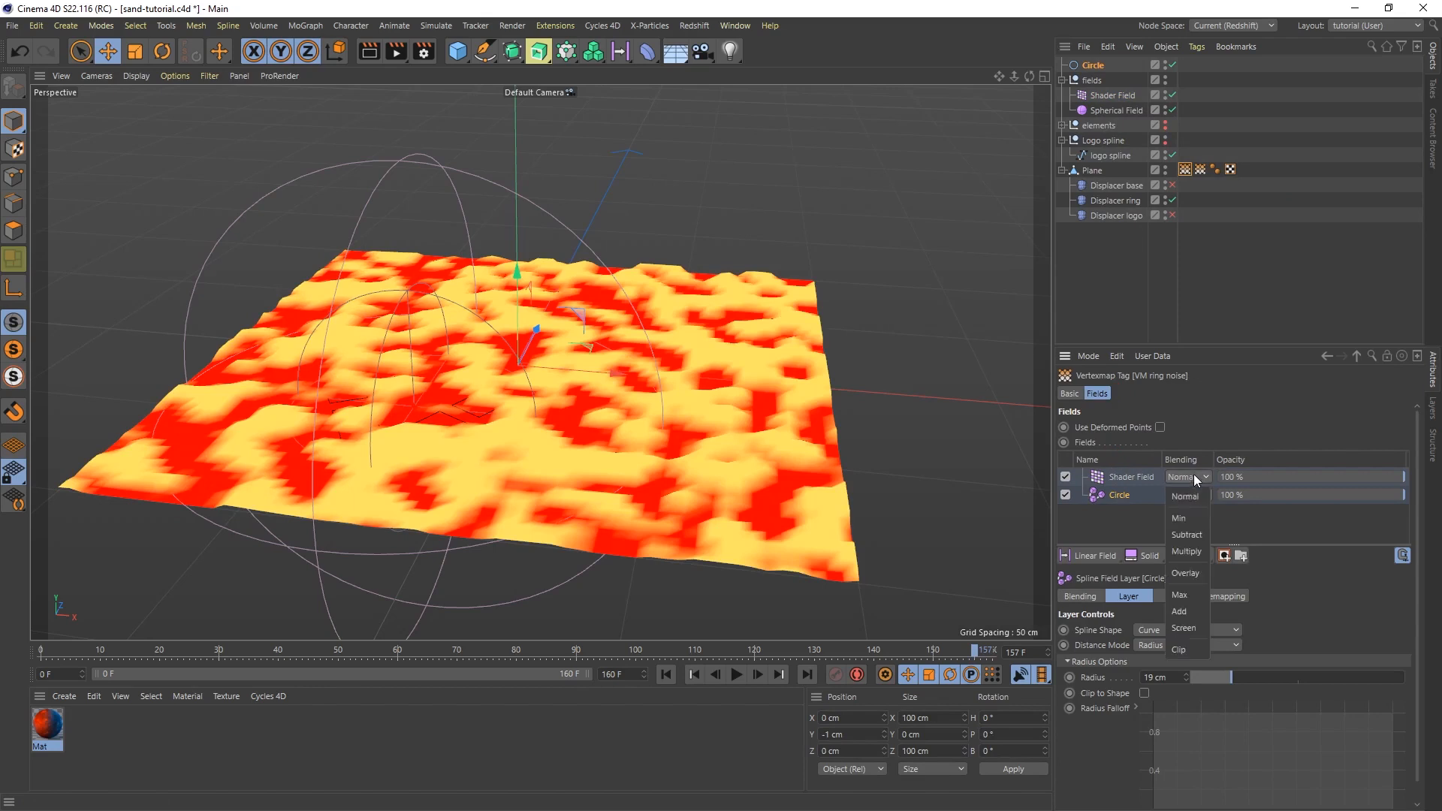
{"action": "left_click", "coordinate": [1195, 575]}
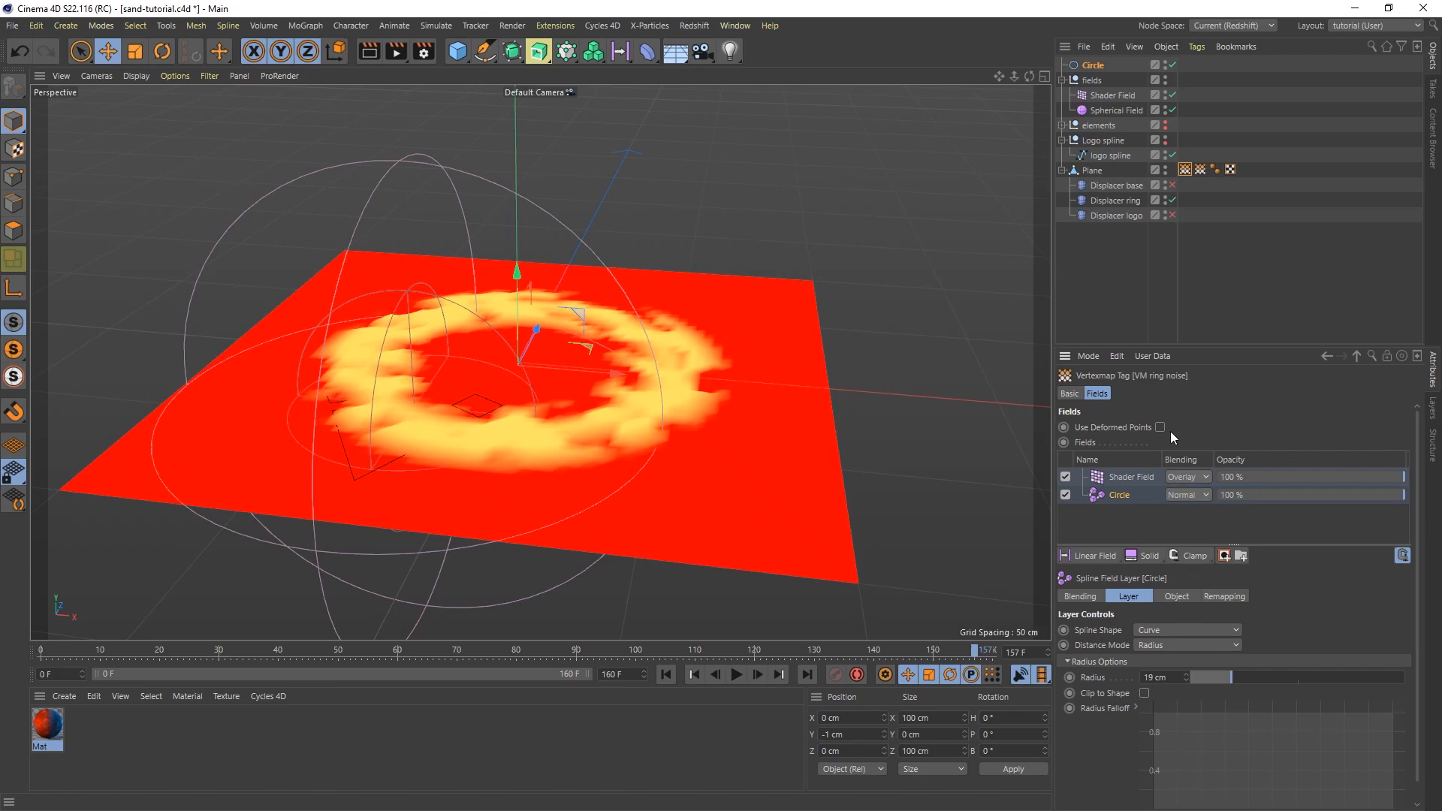
Step: Enable the Displacer base again and select the circle spline
{"action": "left_click", "coordinate": [1173, 185]}
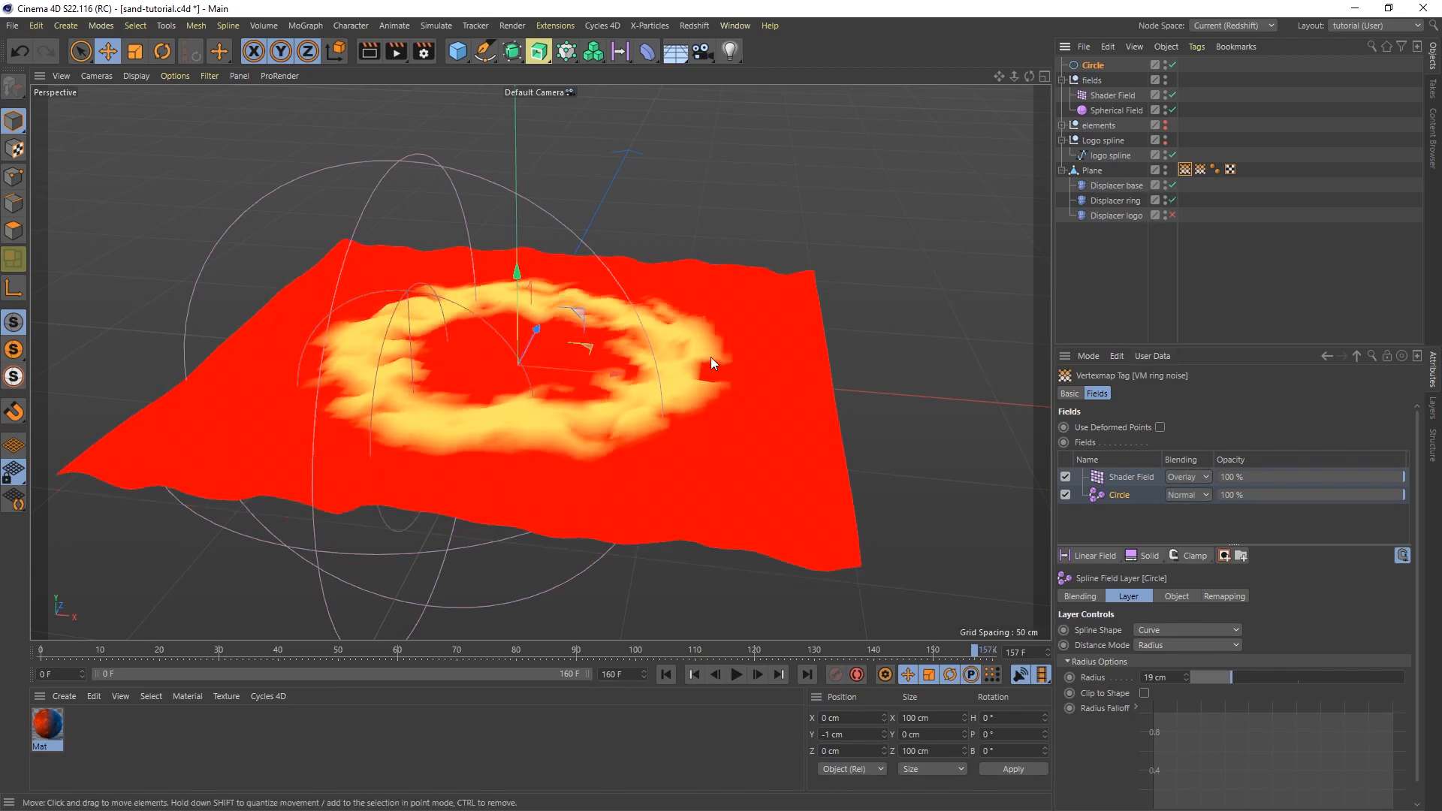
{"action": "mouse_move", "coordinate": [598, 385]}
{"action": "left_mouse_down", "text": "alt"}
{"action": "mouse_move", "coordinate": [634, 348]}
{"action": "mouse_move", "coordinate": [580, 394]}
{"action": "mouse_move", "coordinate": [605, 371]}
{"action": "left_mouse_up", "text": "alt"}
{"action": "left_click", "coordinate": [1093, 66]}
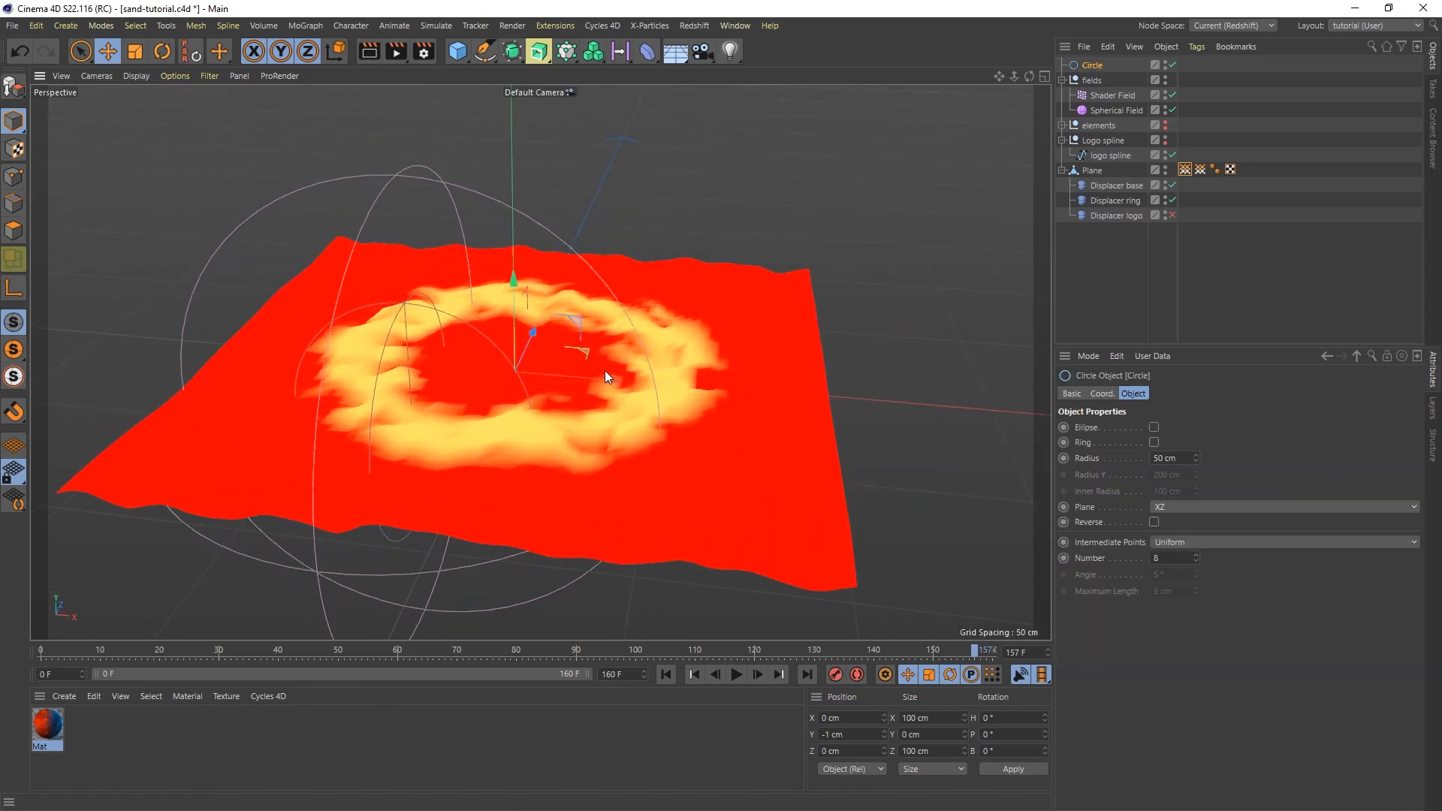
Step: Move the circle spline across the plane to test how the ring displacement follows it
{"action": "left_click", "coordinate": [1082, 255]}
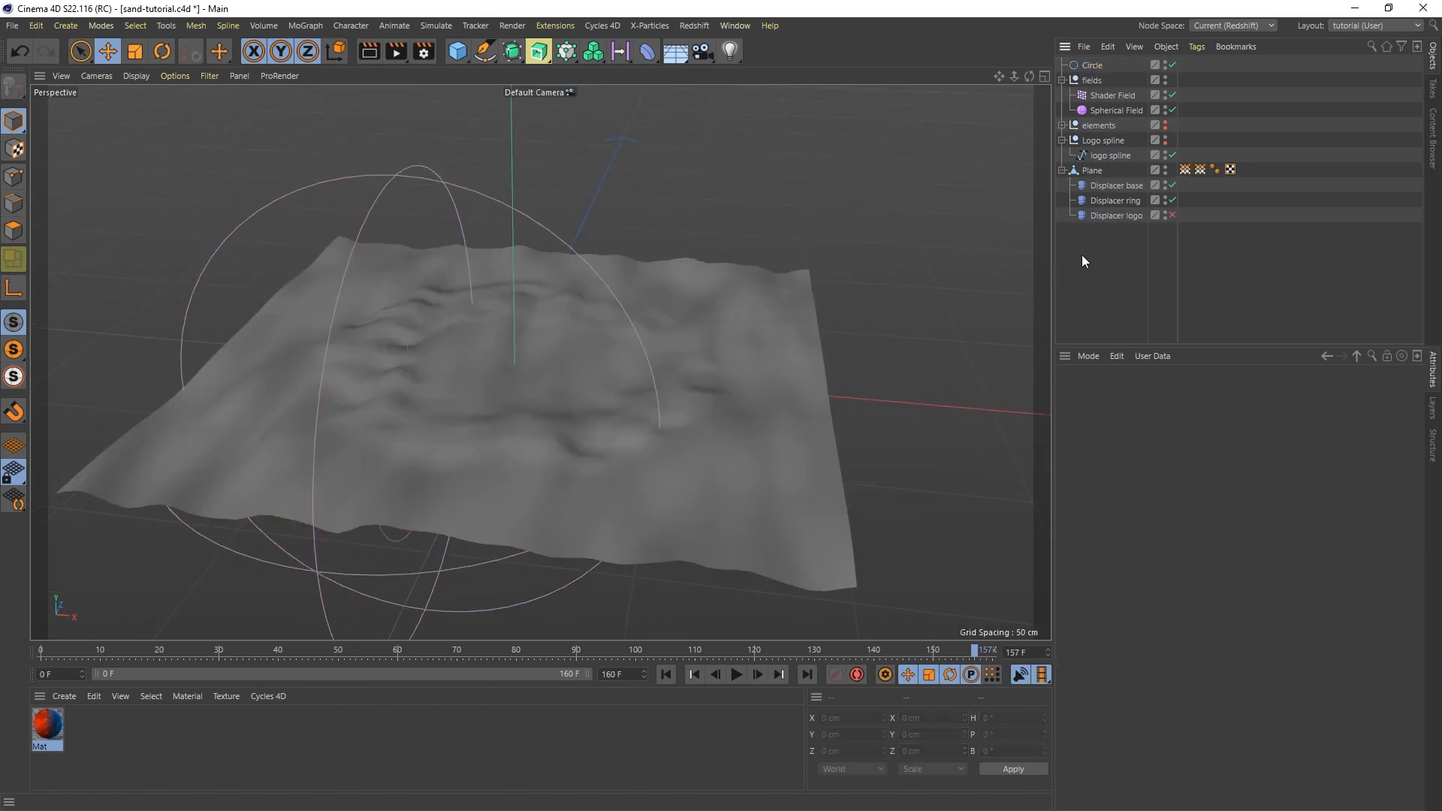
{"action": "left_click", "coordinate": [1093, 65]}
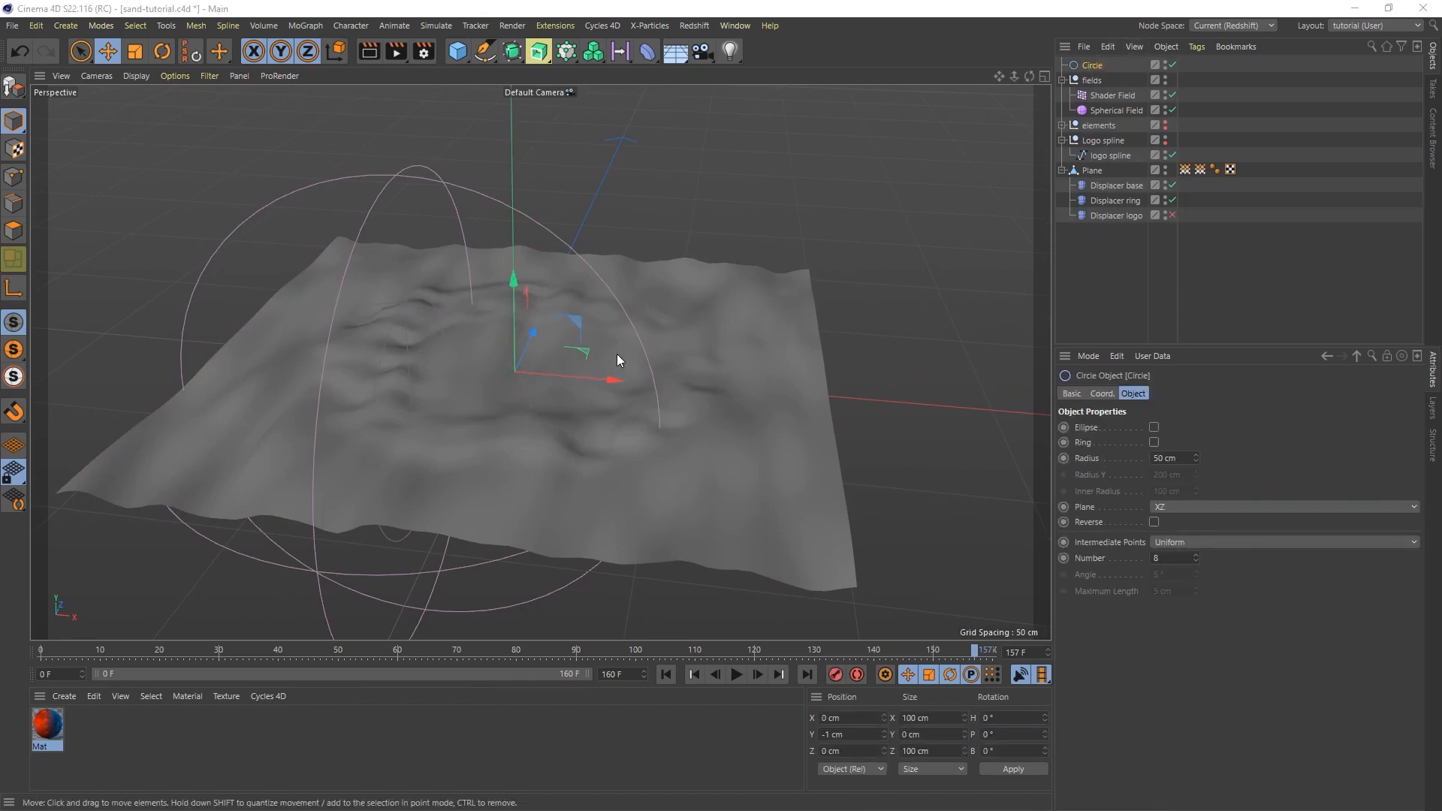
{"action": "mouse_move", "coordinate": [586, 358]}
{"action": "left_mouse_down"}
{"action": "mouse_move", "coordinate": [688, 344]}
{"action": "mouse_move", "coordinate": [645, 368]}
{"action": "mouse_move", "coordinate": [625, 251]}
{"action": "mouse_move", "coordinate": [570, 350]}
{"action": "mouse_move", "coordinate": [565, 384]}
{"action": "mouse_move", "coordinate": [572, 376]}
{"action": "left_mouse_up"}
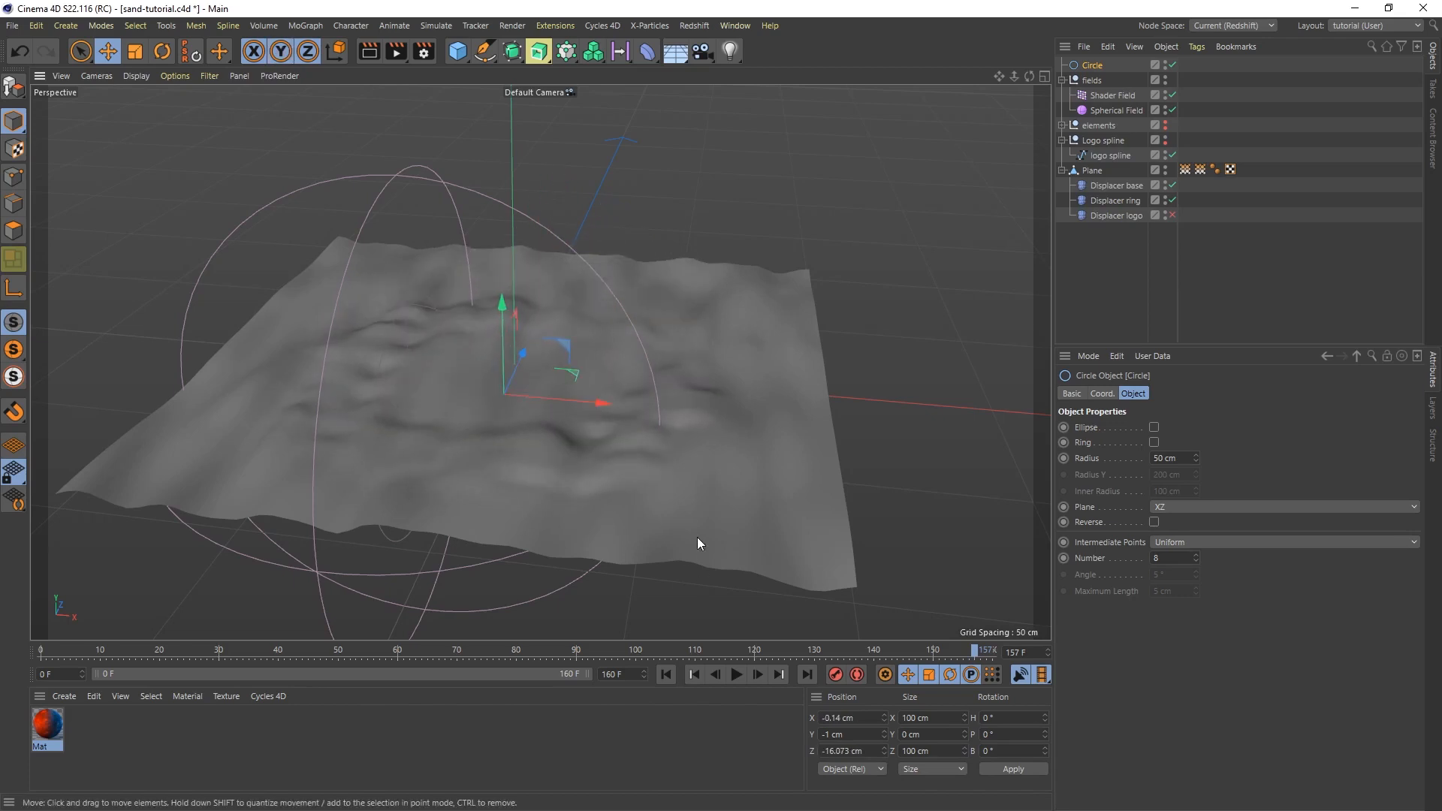
Step: At frame 0, position the circle at X 119 cm and Z 5 cm and keyframe its X position
{"action": "left_click", "coordinate": [665, 674]}
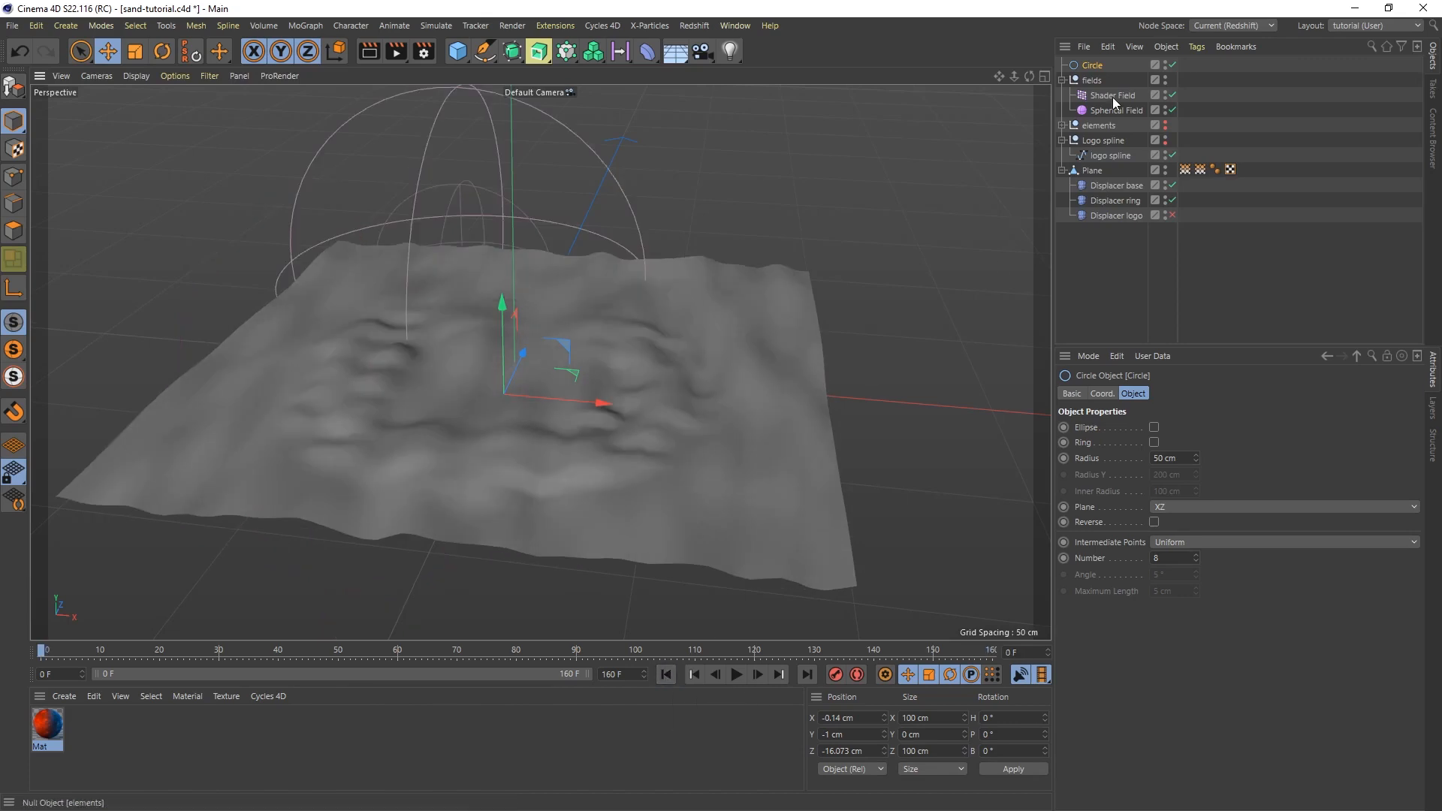
{"action": "left_click", "coordinate": [1103, 393]}
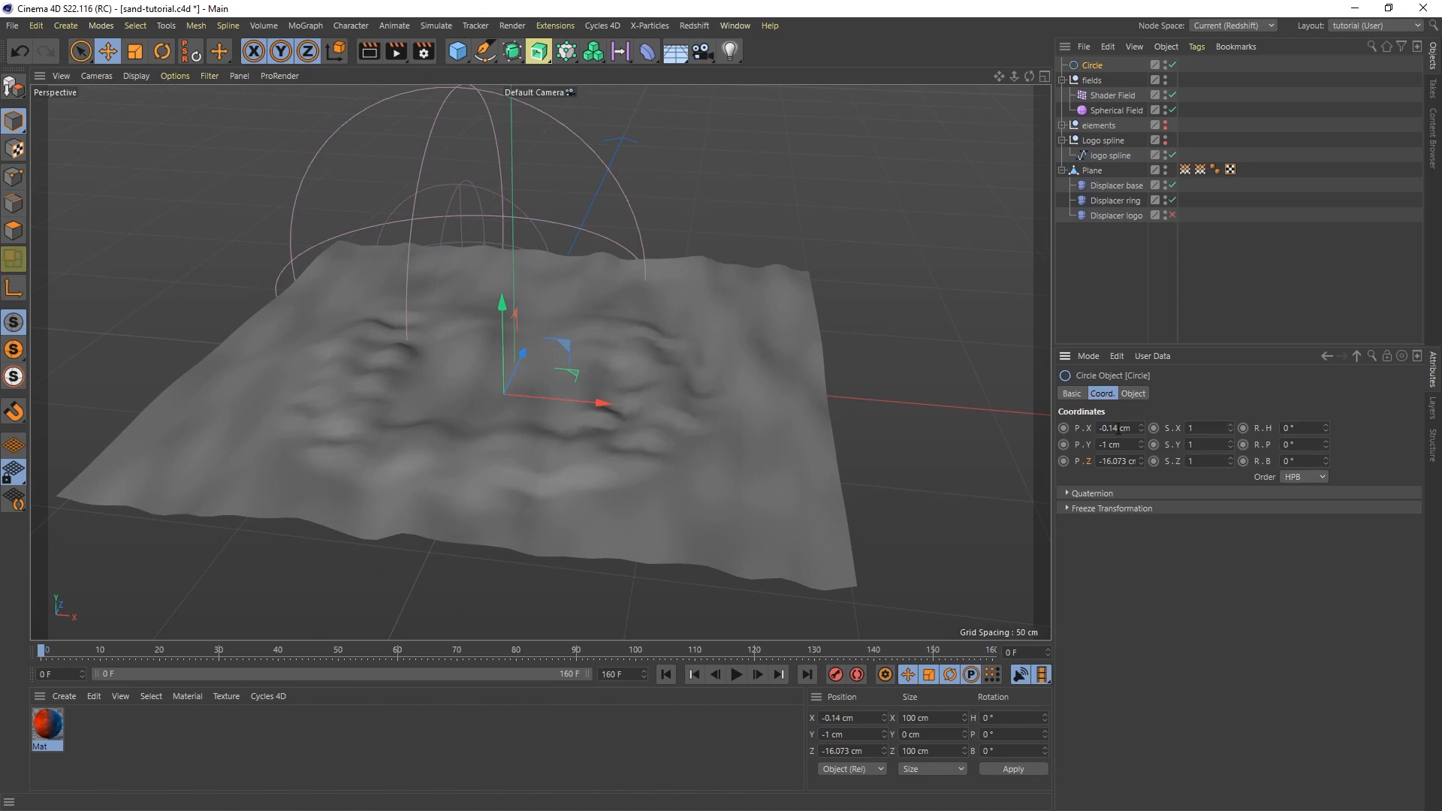
{"action": "left_click", "coordinate": [1117, 428]}
{"action": "type", "text": "119"}
{"action": "key", "text": "Return"}
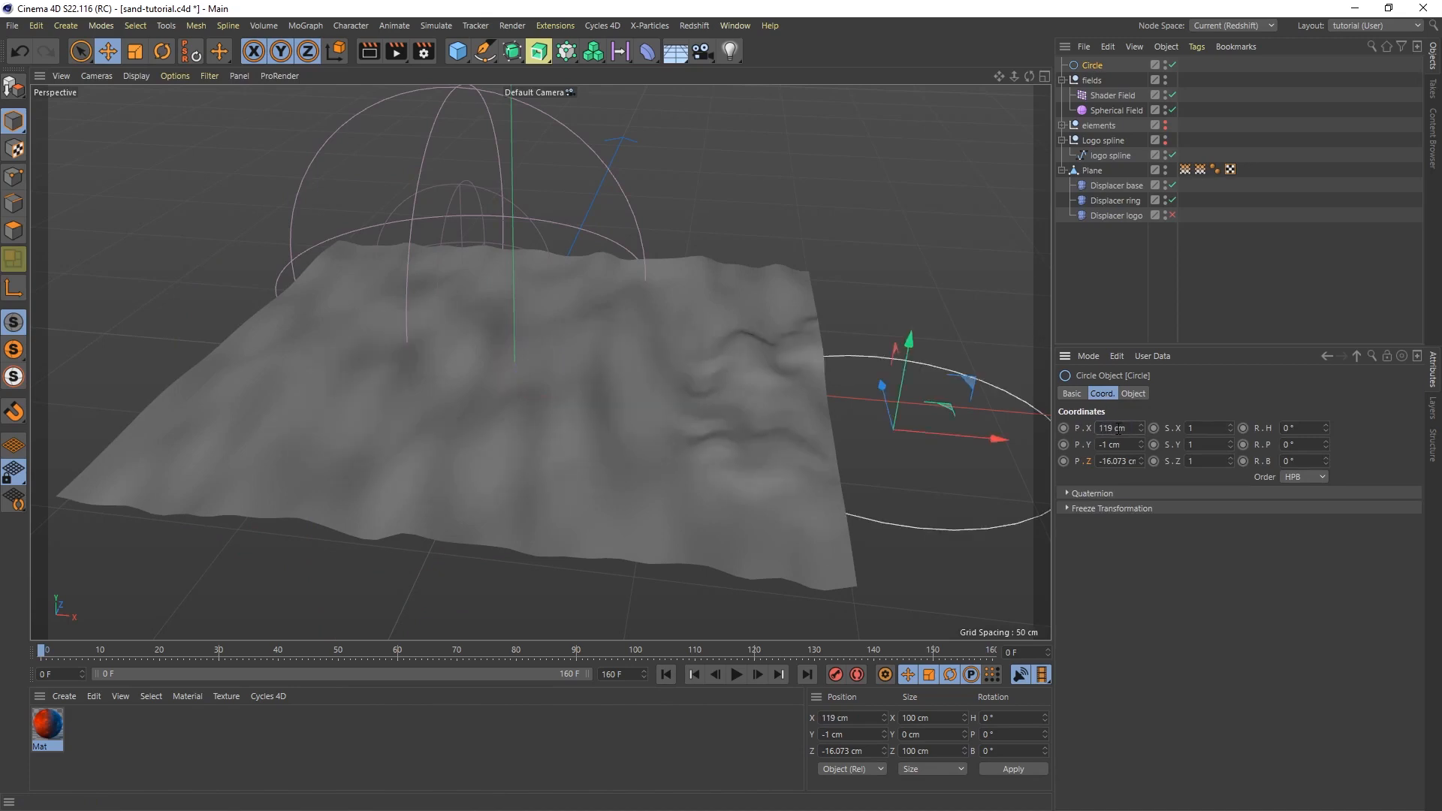
{"action": "left_click", "coordinate": [1116, 458]}
{"action": "type", "text": "5"}
{"action": "key", "text": "Return"}
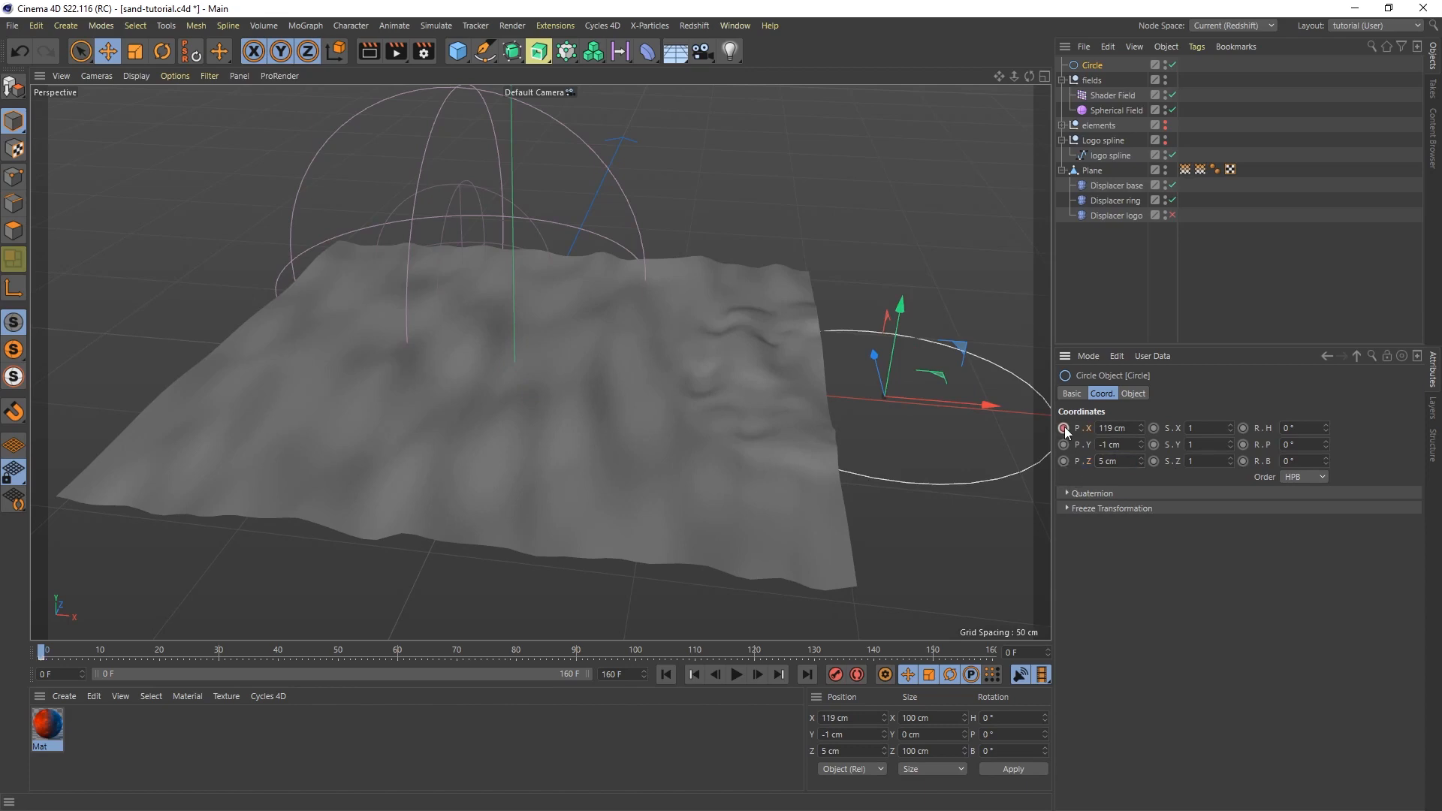
Step: At frame 155, set the circle's X position to -155 cm and keyframe it
{"action": "left_click", "coordinate": [1013, 652]}
{"action": "type", "text": "155"}
{"action": "key", "text": "Return"}
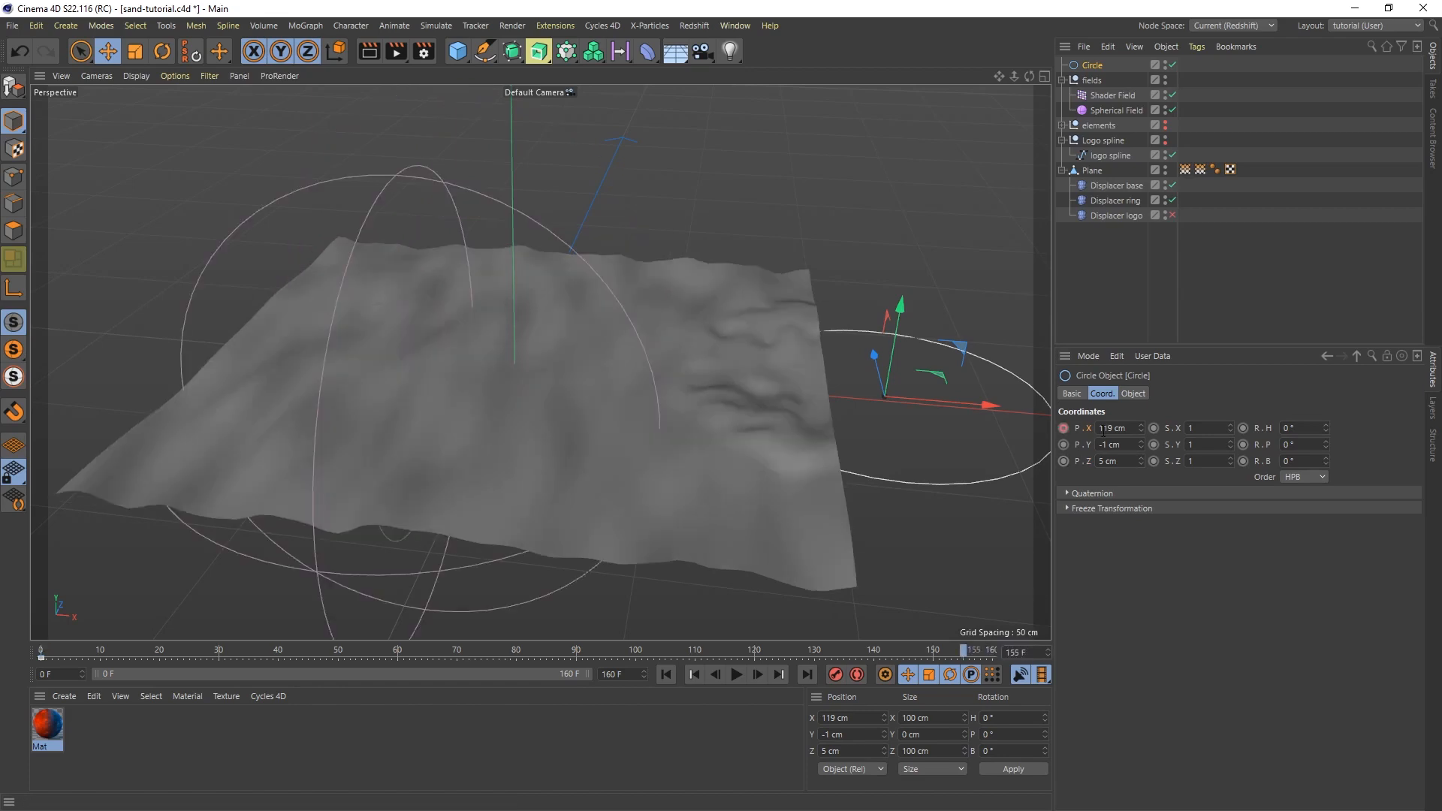
{"action": "left_click_drag", "start_coordinate": [1140, 428], "coordinate": [1084, 427]}
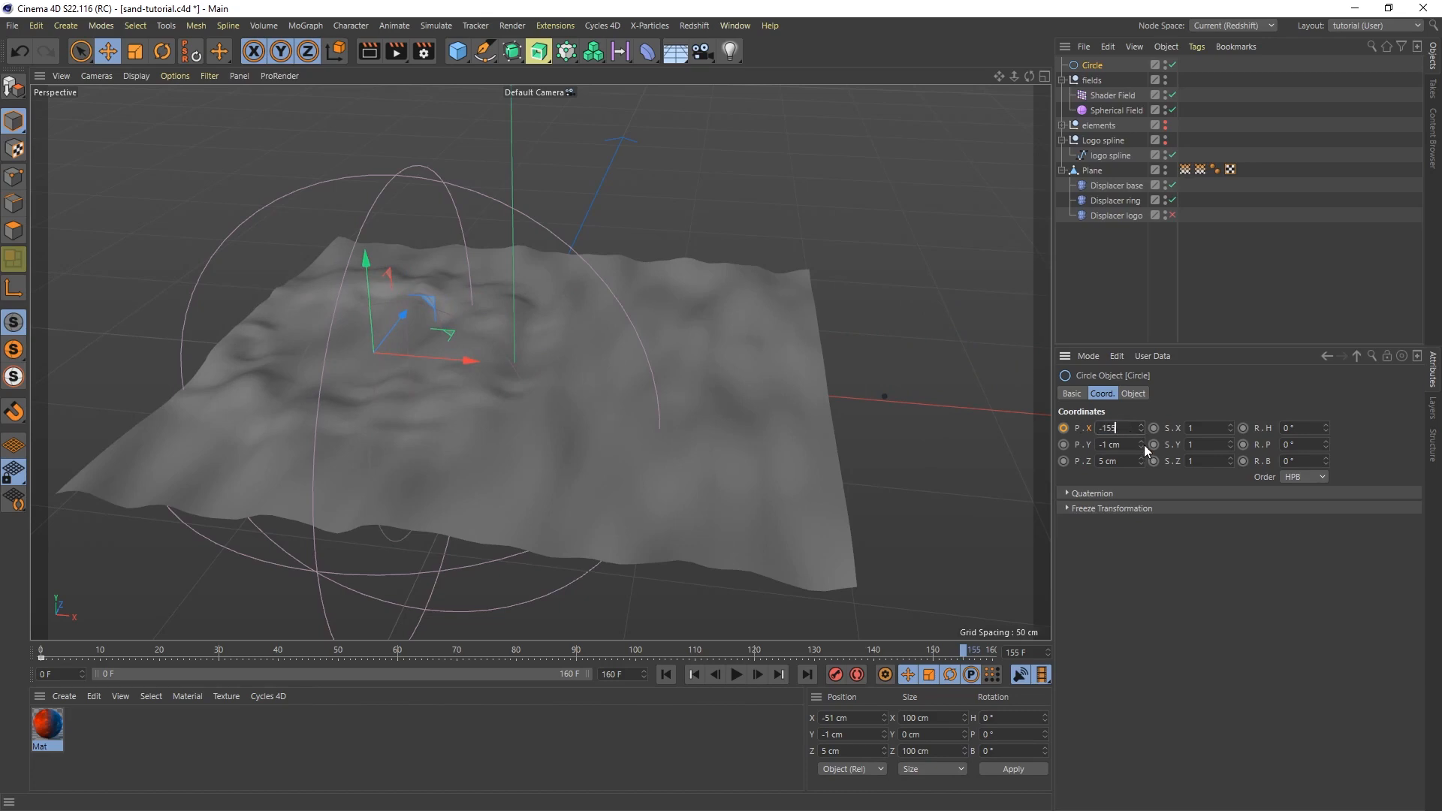
{"action": "type", "text": "-155"}
{"action": "key", "text": "Return"}
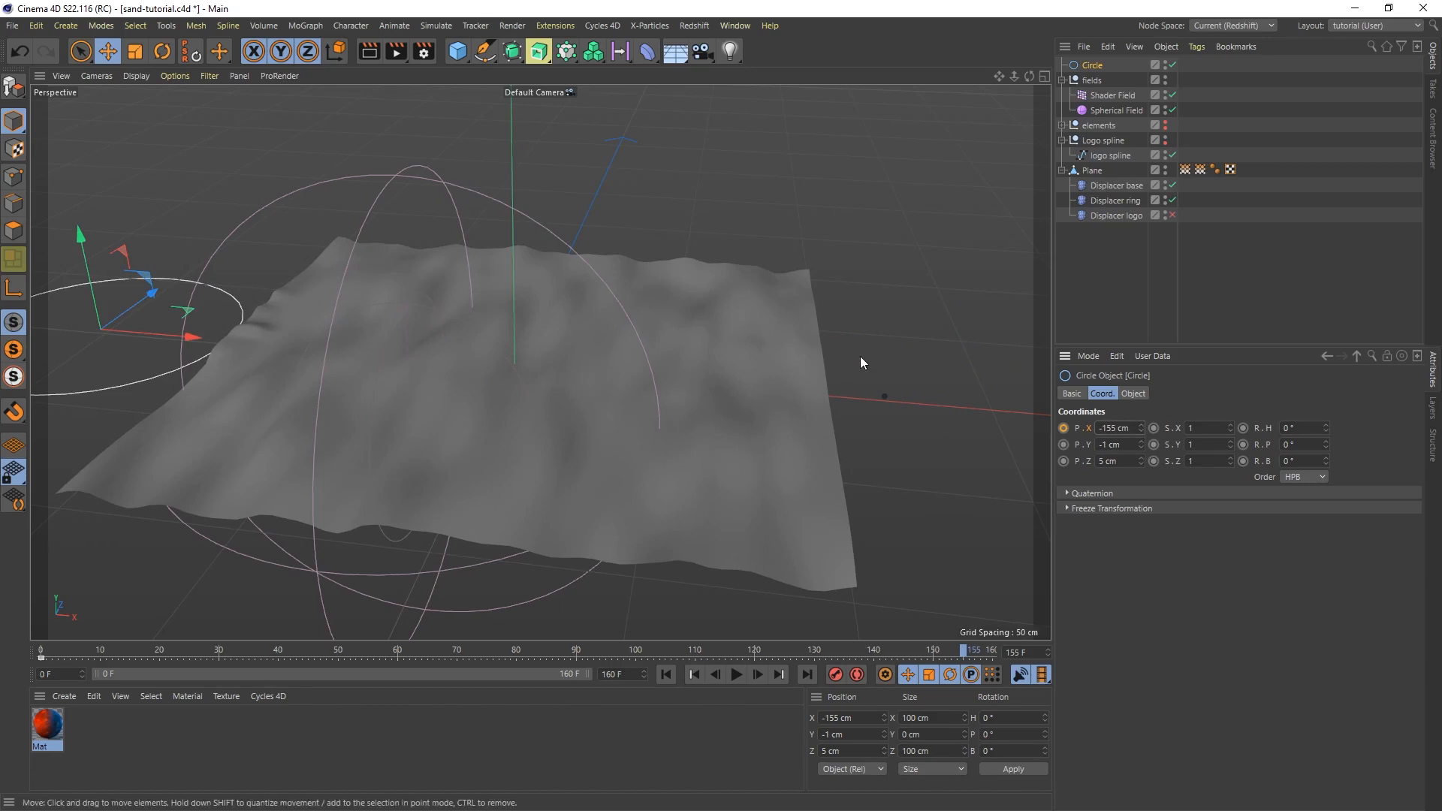
{"action": "left_click", "coordinate": [1064, 428]}
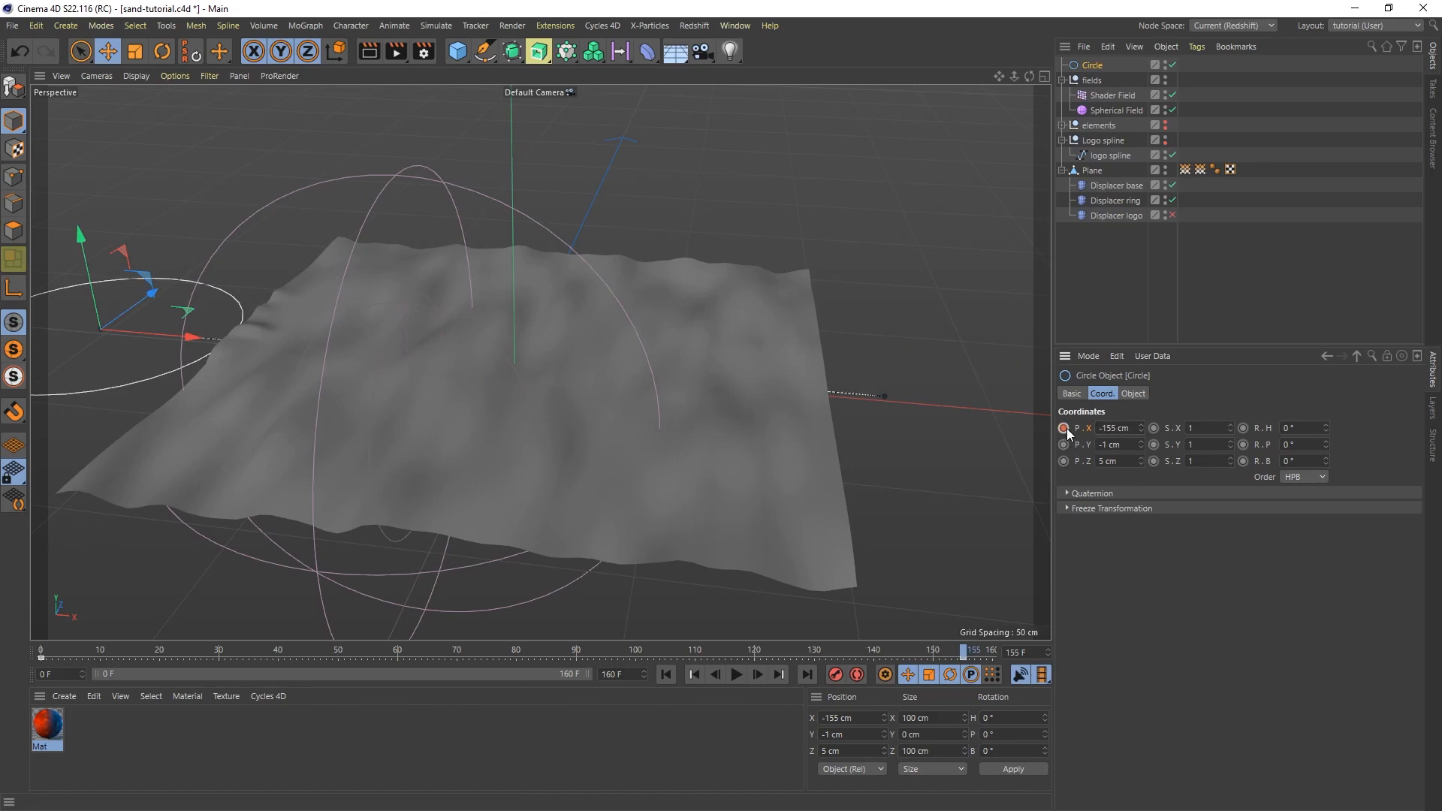
Step: Show the circle's X position track in the Timeline and set its keys to linear interpolation
{"action": "right_click", "coordinate": [1080, 430]}
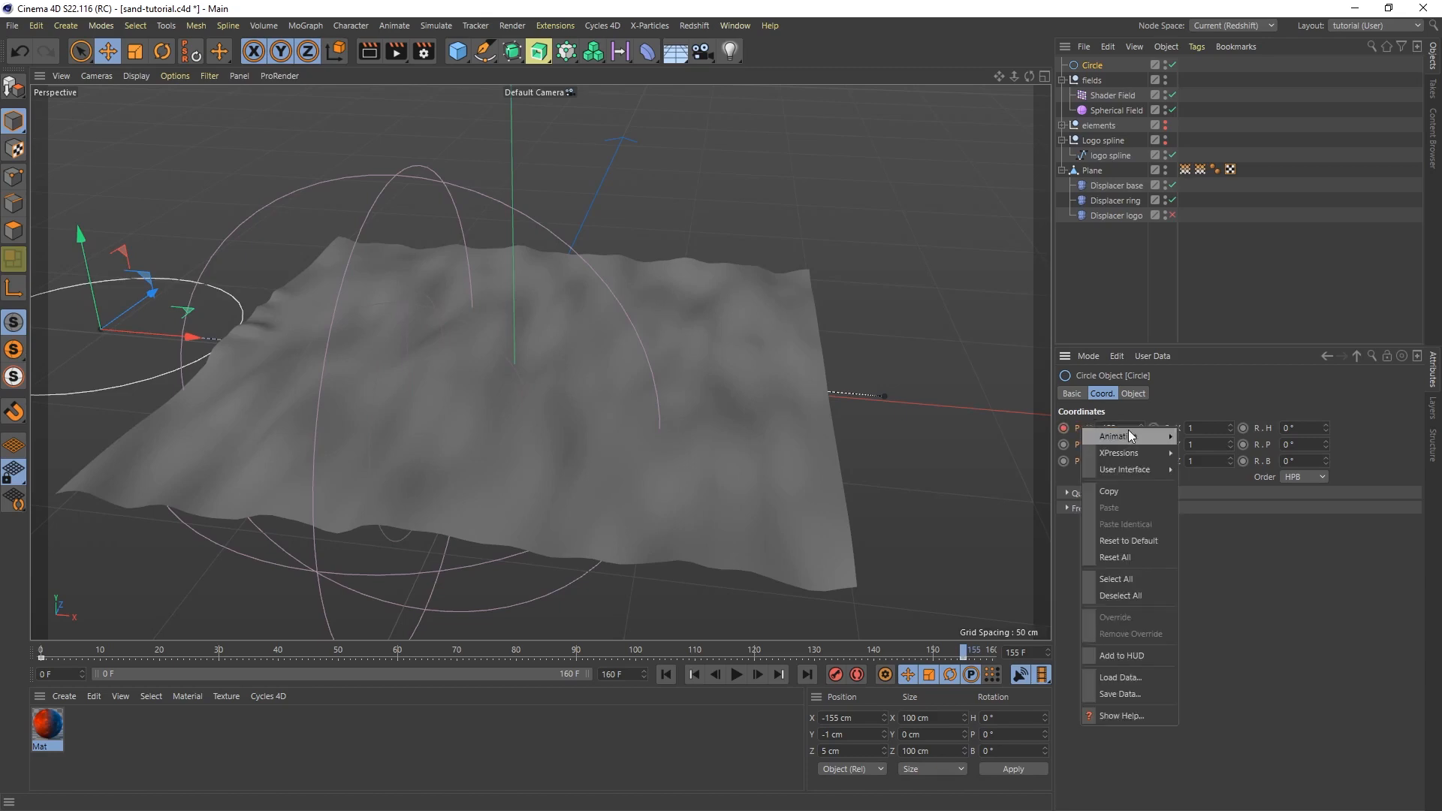
{"action": "mouse_move", "coordinate": [1139, 435]}
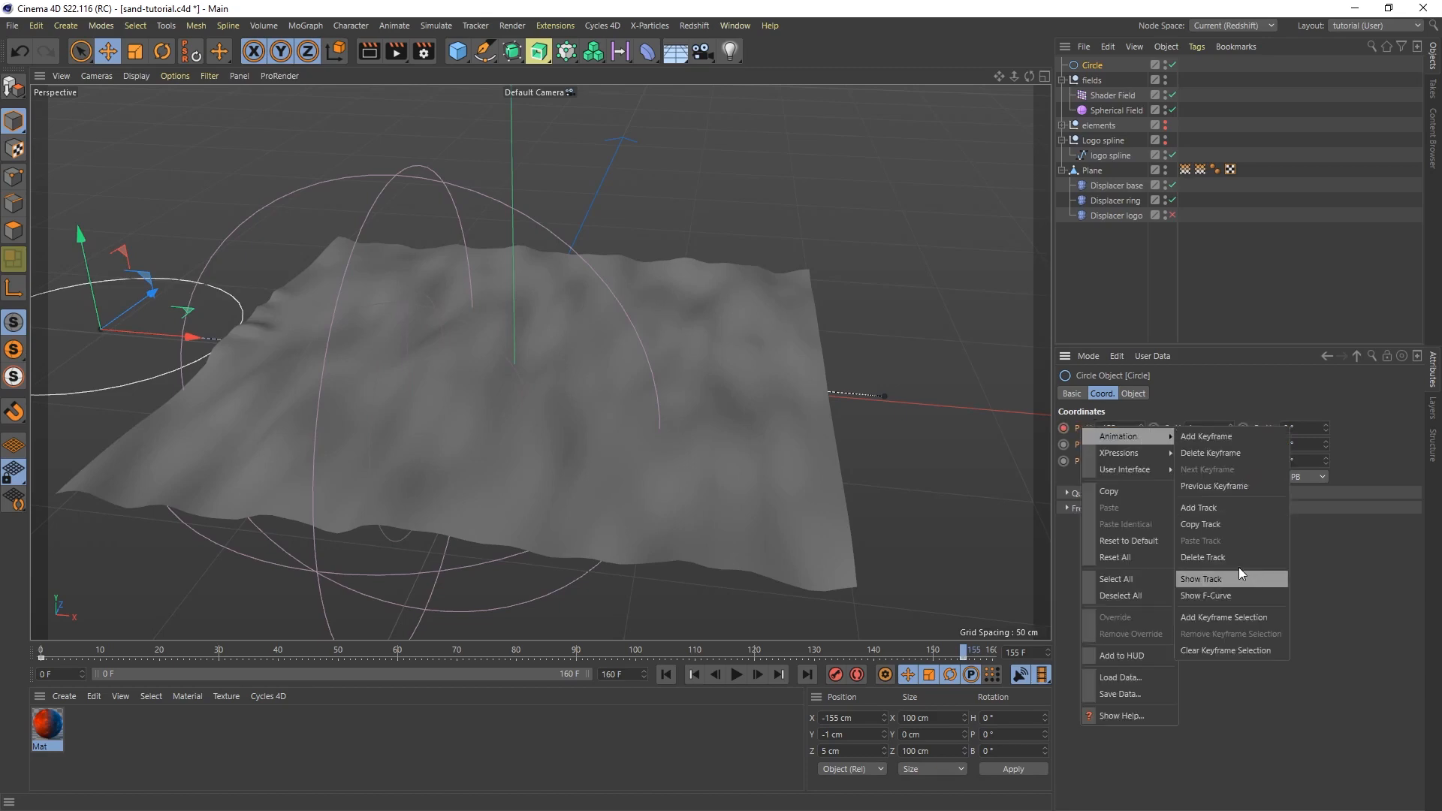
{"action": "left_click", "coordinate": [1219, 579]}
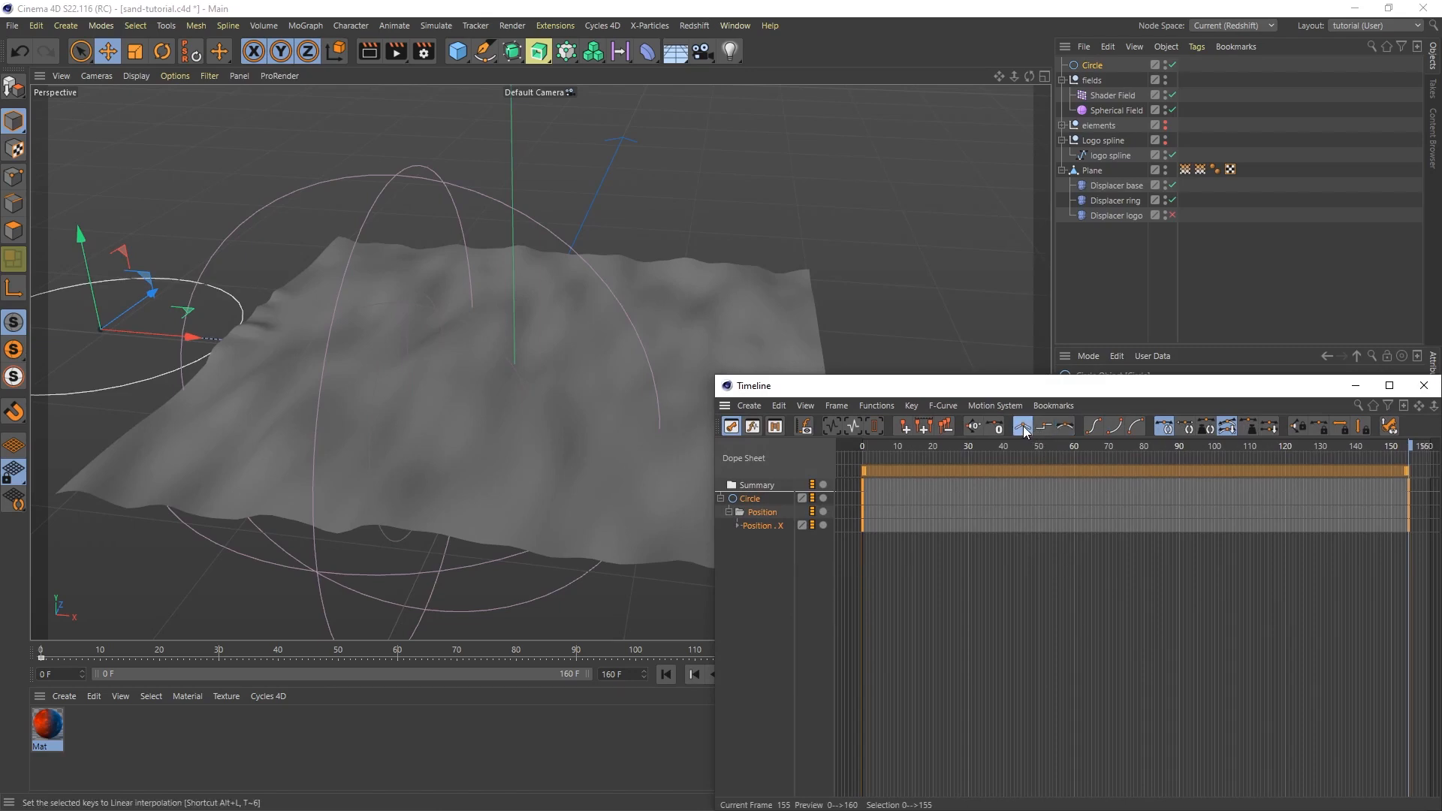
{"action": "left_click", "coordinate": [1424, 385]}
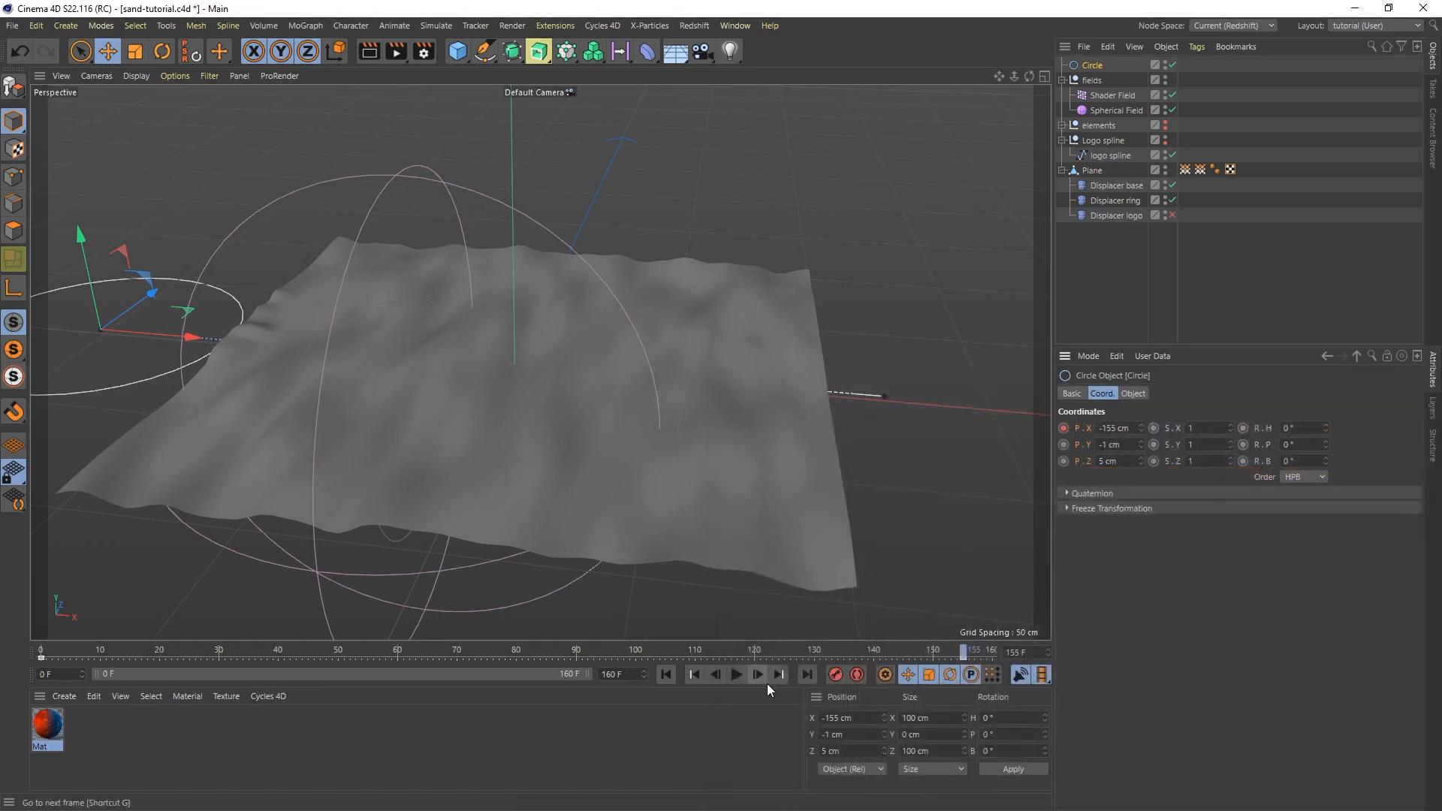
Step: Enable the Displacer logo and preview the animation from the first frame
{"action": "left_click", "coordinate": [666, 675]}
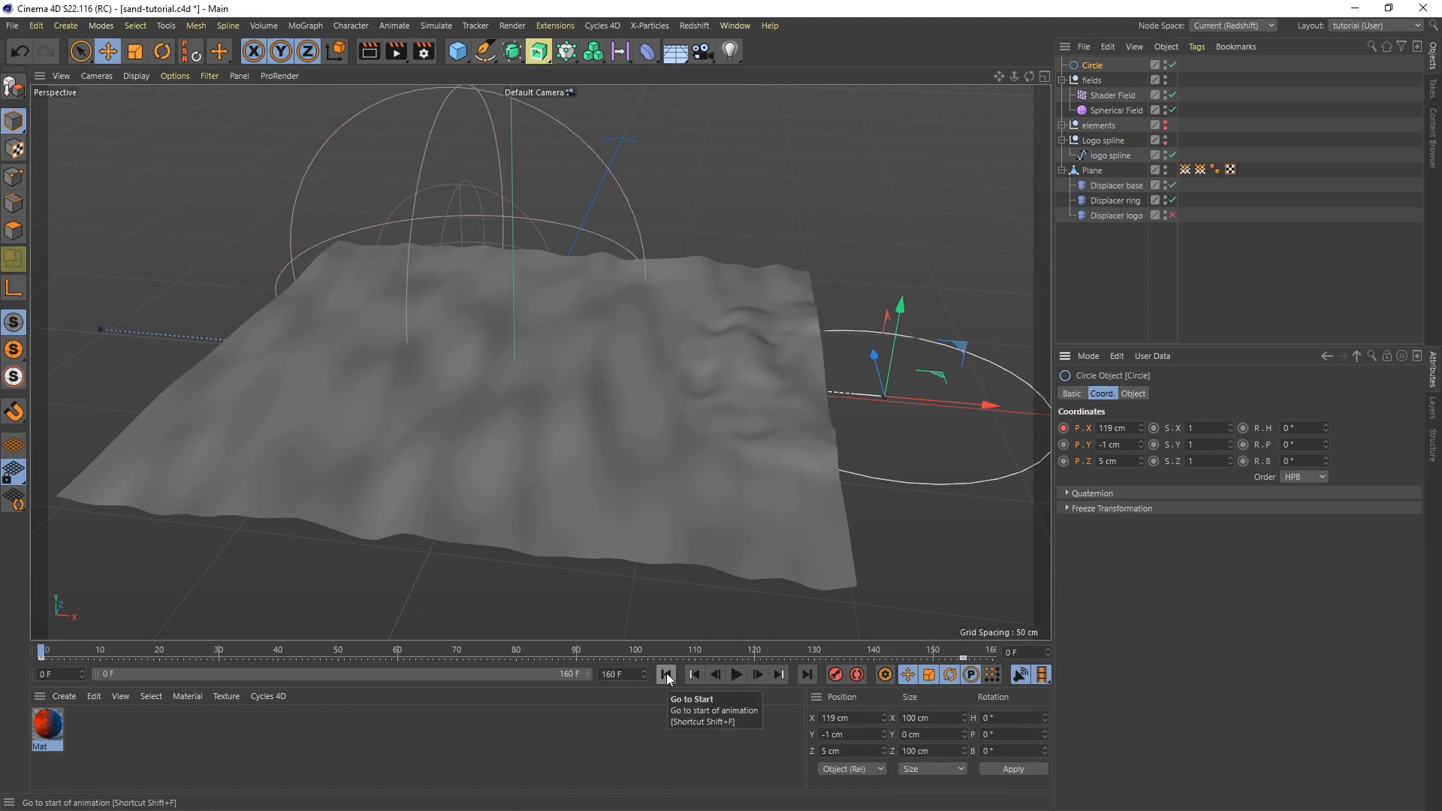
{"action": "left_click", "coordinate": [1173, 214]}
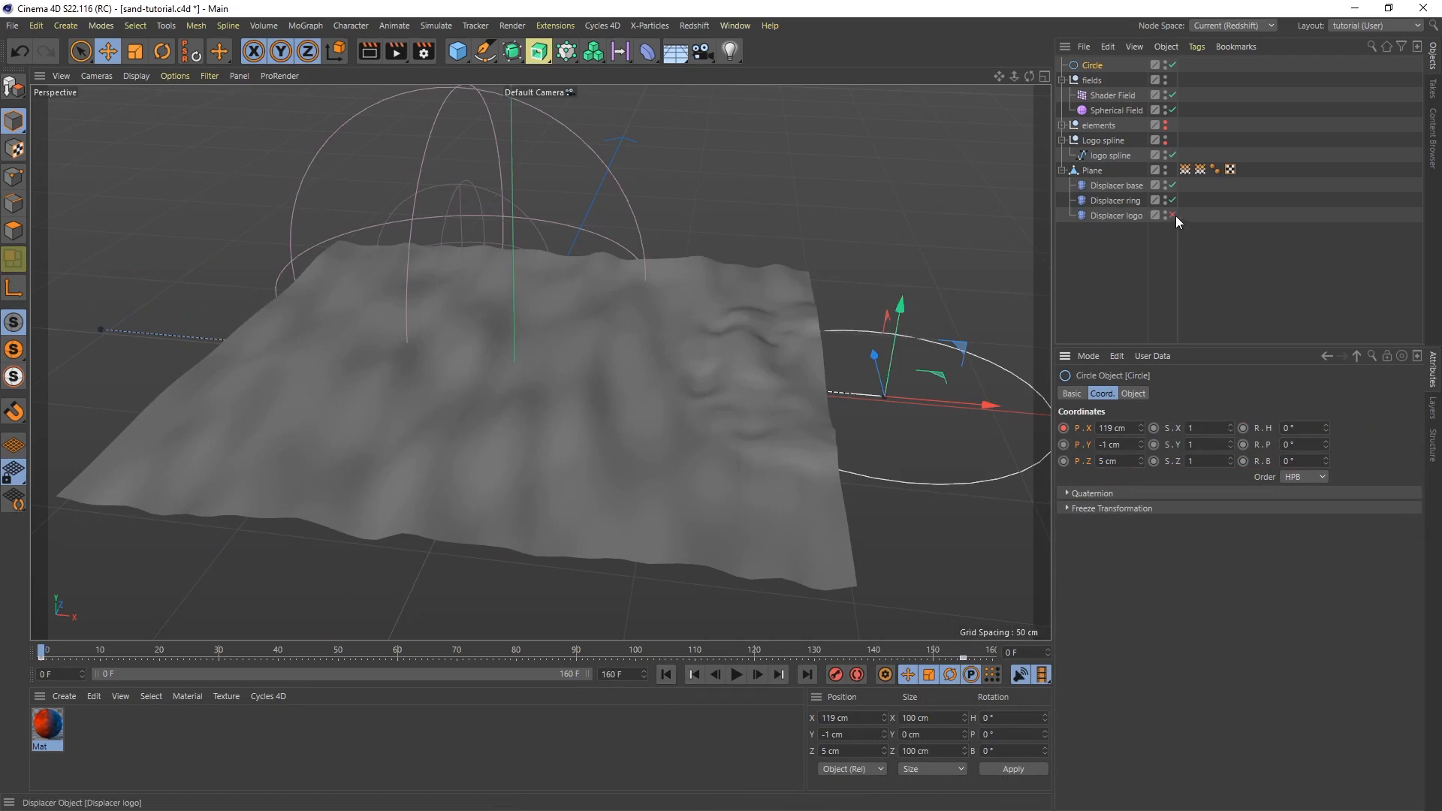
{"action": "left_click", "coordinate": [1096, 258]}
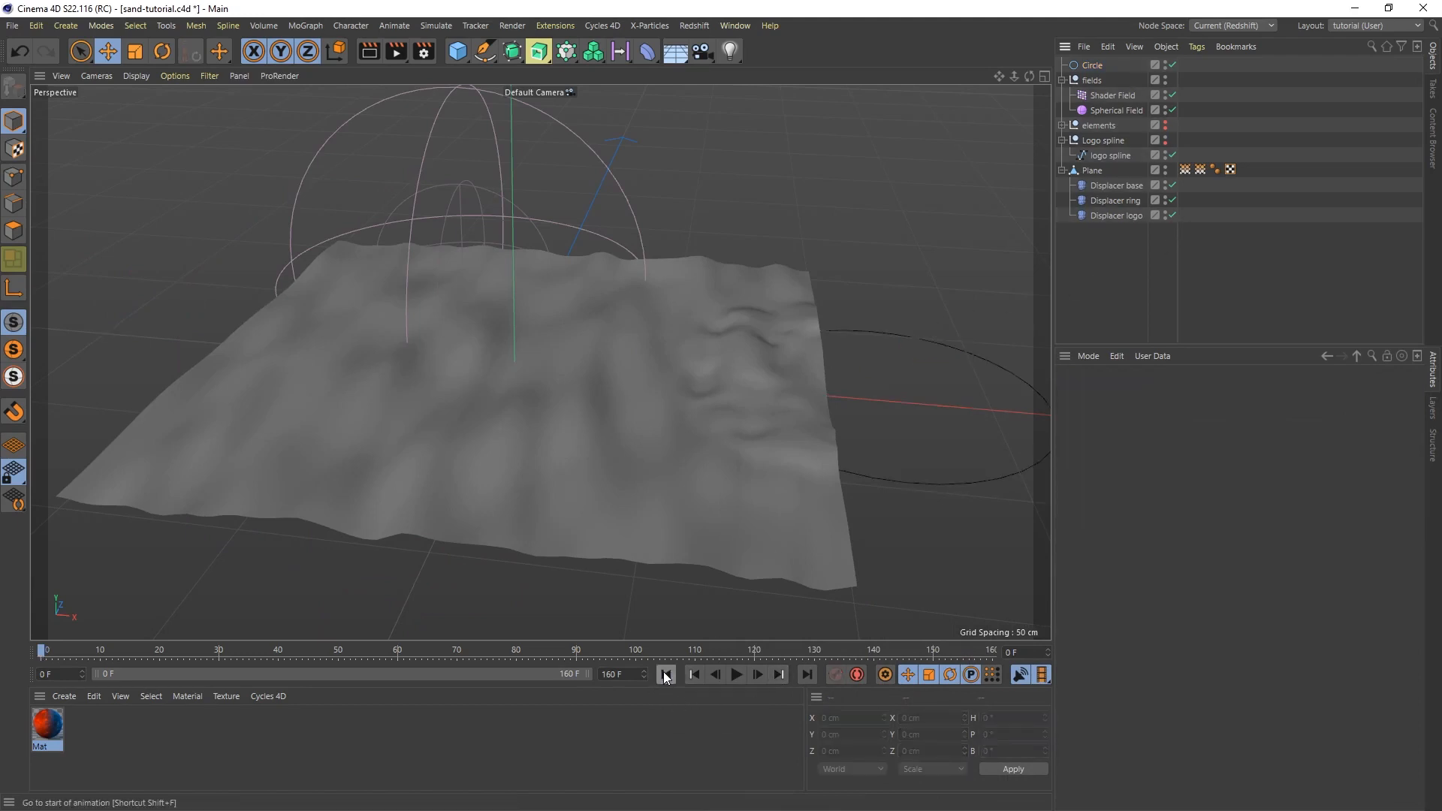
{"action": "left_click", "coordinate": [736, 675]}
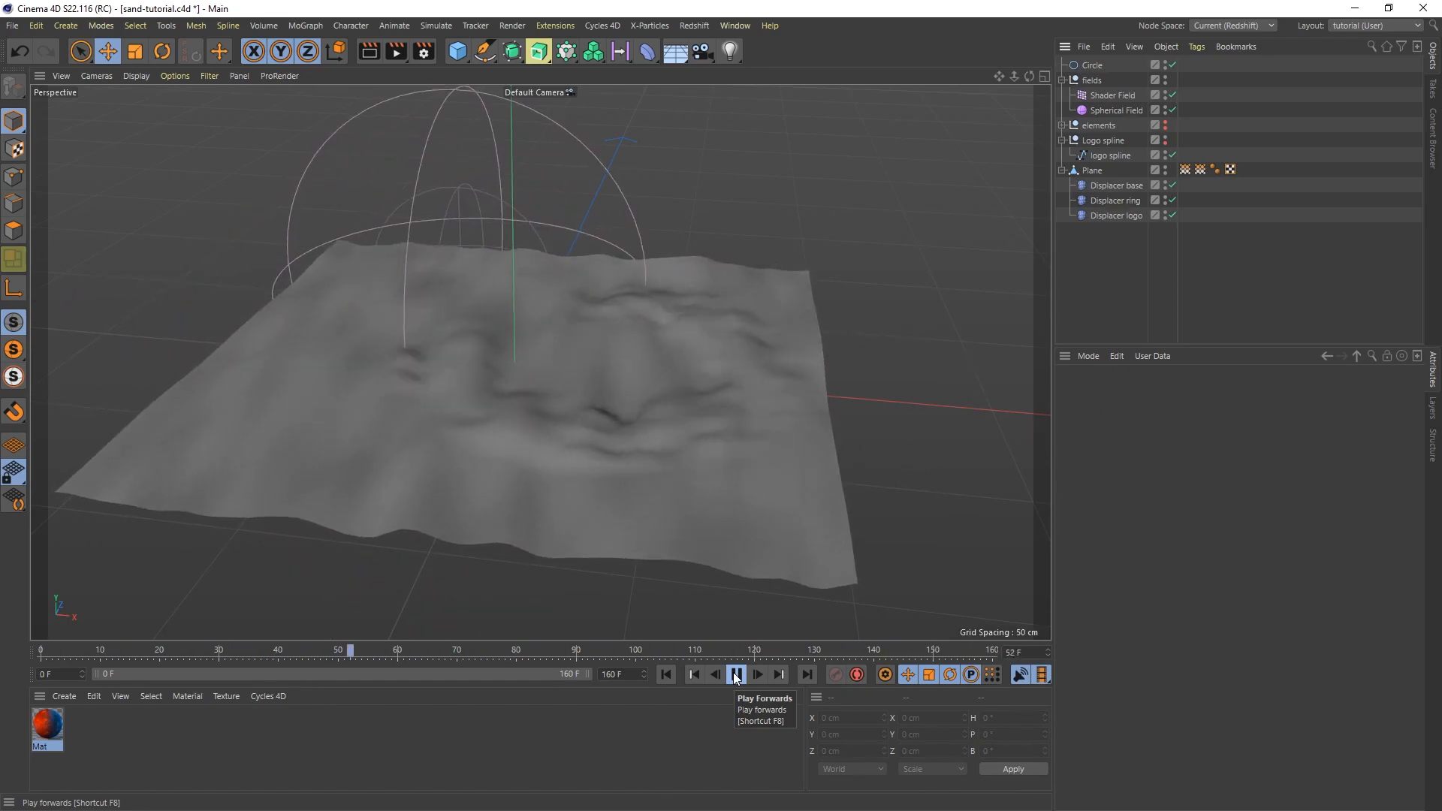
{"action": "left_click", "coordinate": [736, 676]}
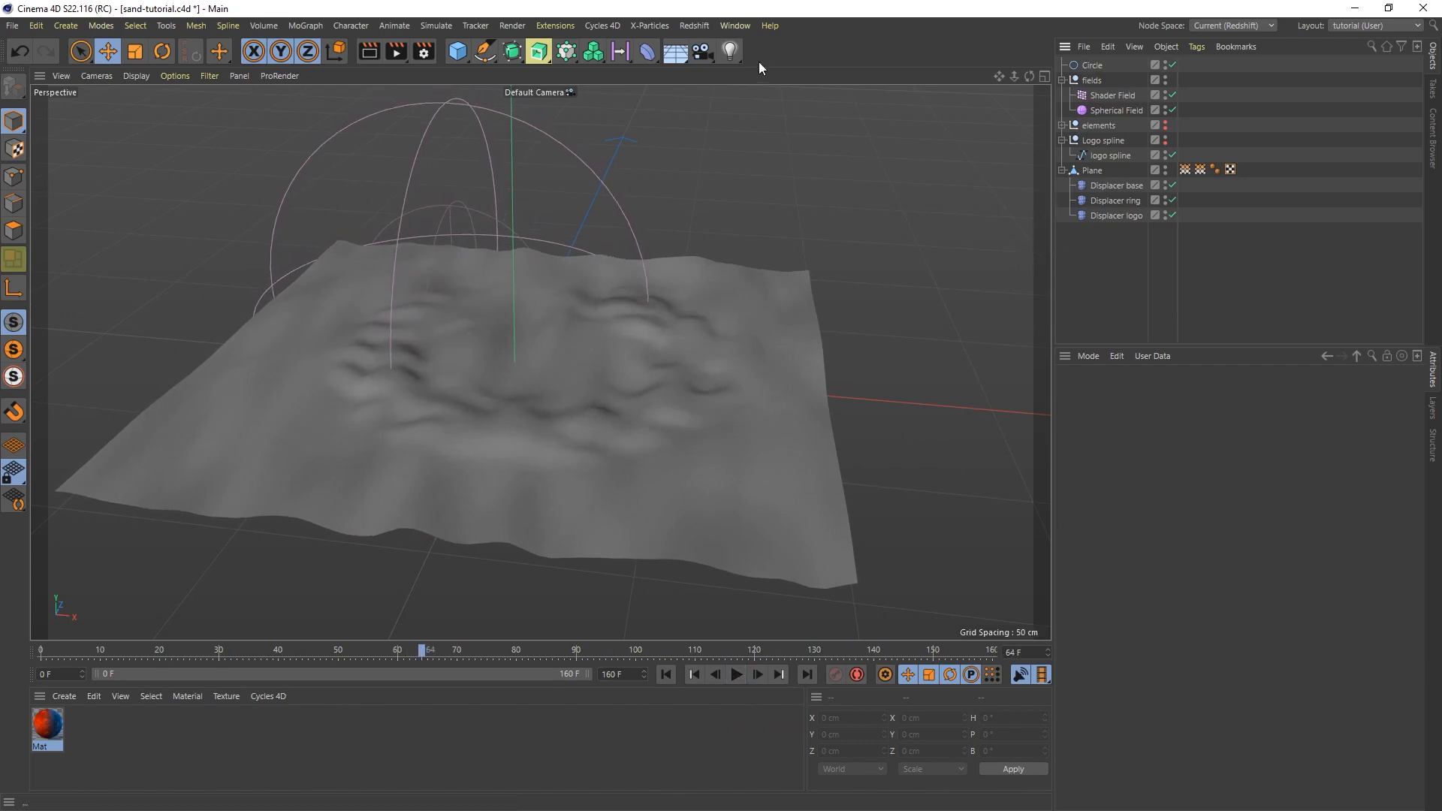
Step: Add an X-Particles xpSystem and place it below the Plane in the object hierarchy
{"action": "left_click", "coordinate": [649, 28]}
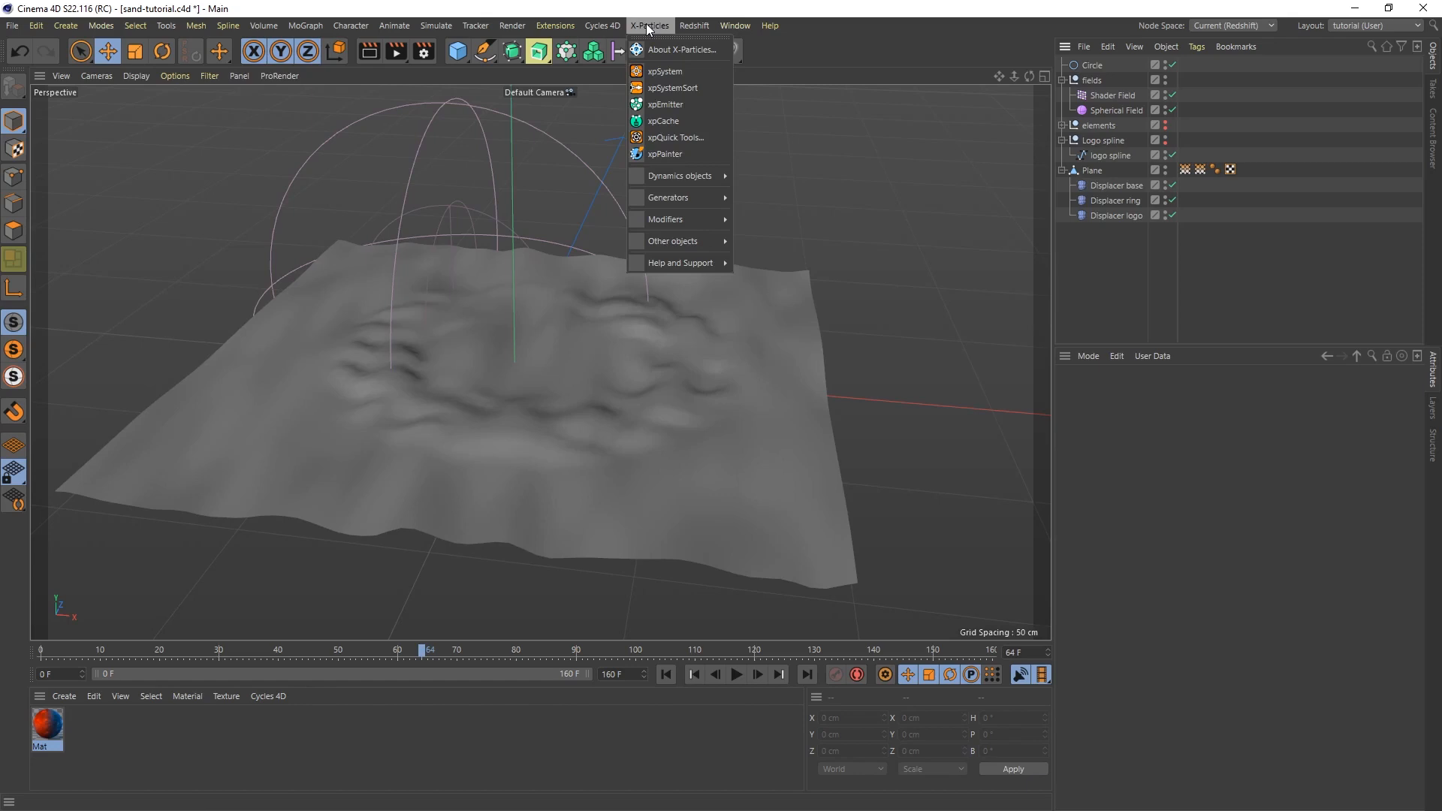
{"action": "left_click", "coordinate": [685, 74]}
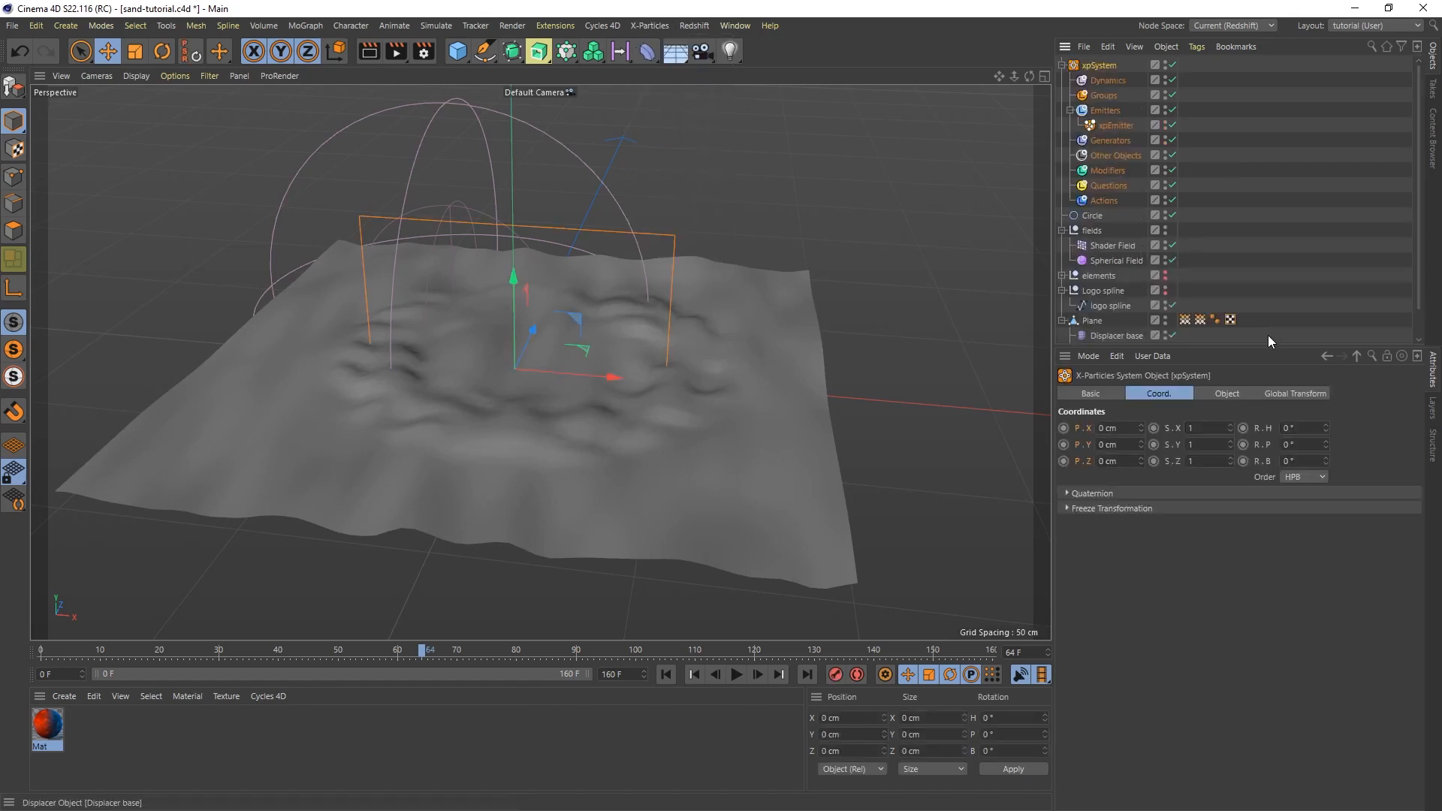
{"action": "left_click_drag", "start_coordinate": [1268, 344], "coordinate": [1268, 516]}
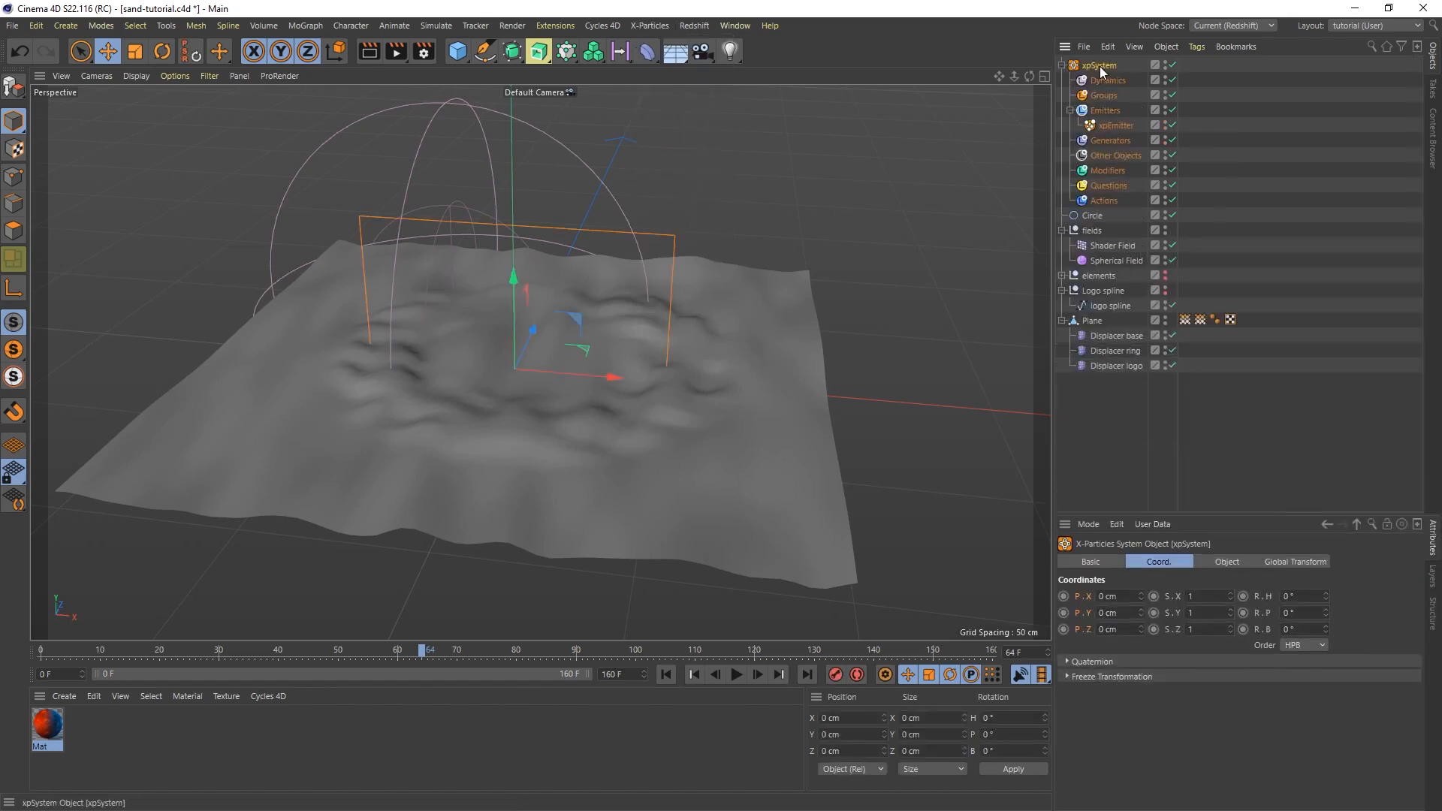
{"action": "left_click_drag", "start_coordinate": [1099, 66], "coordinate": [1124, 379]}
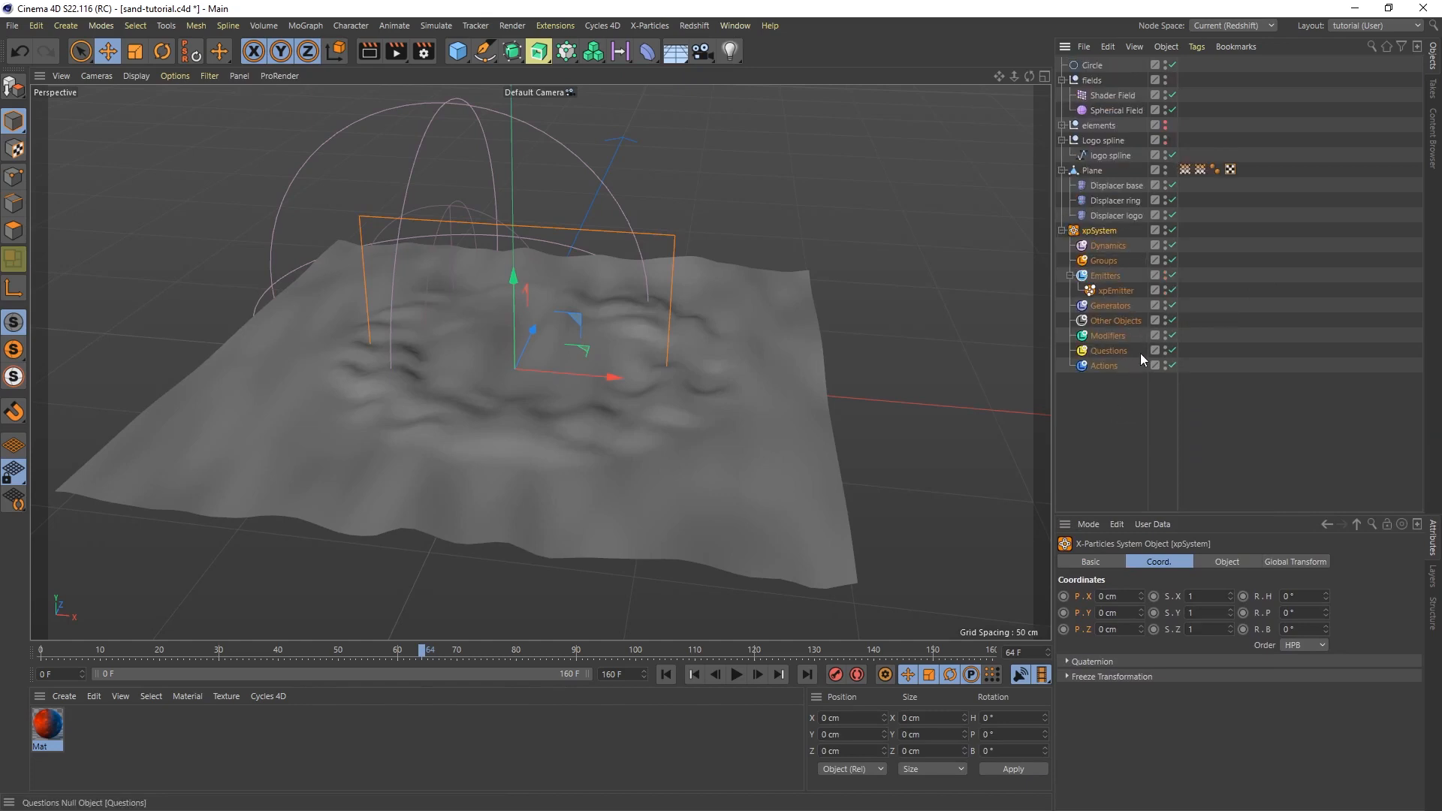
Step: Set the xpEmitter's emitter shape to Object and use the Plane as its source object
{"action": "left_click", "coordinate": [1114, 291]}
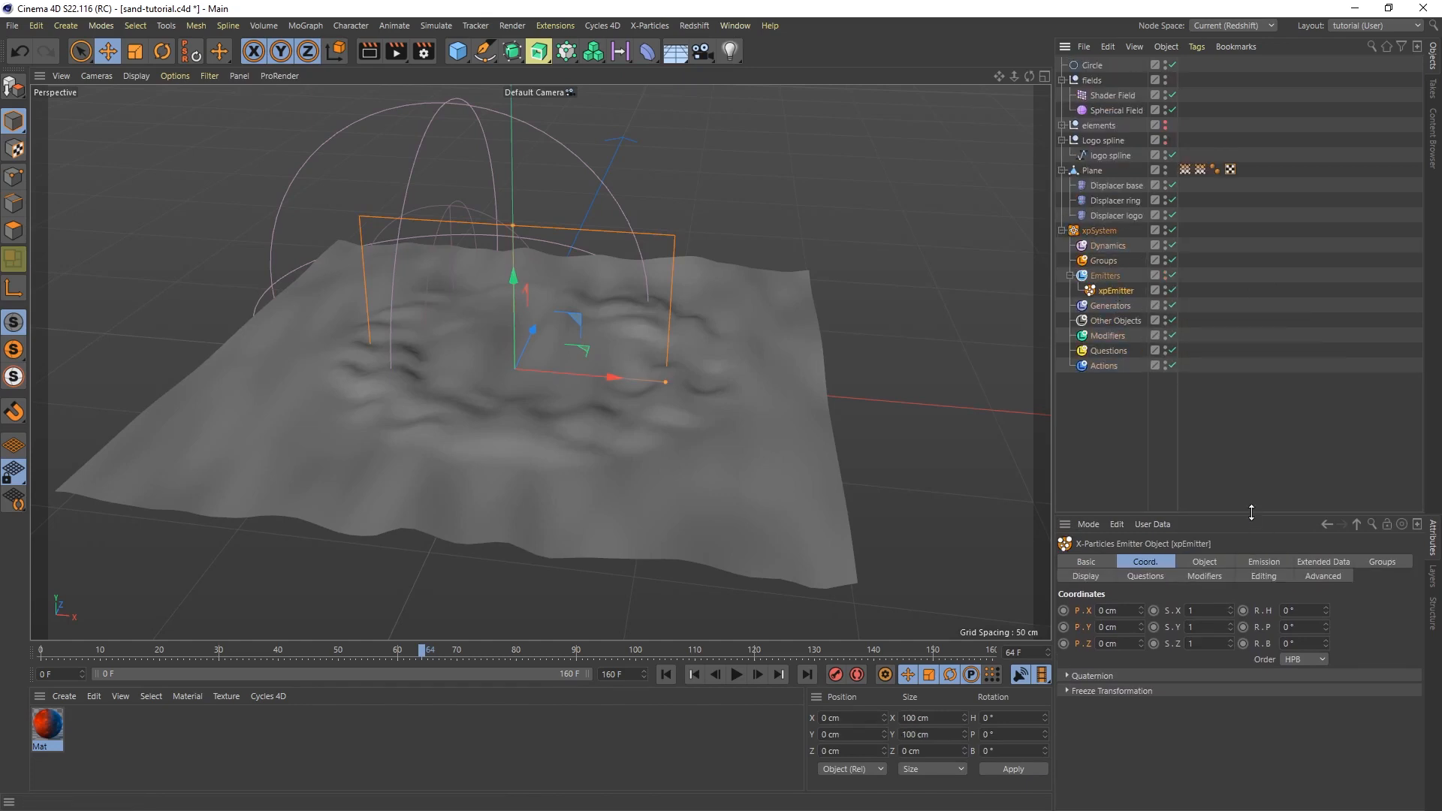
{"action": "left_click_drag", "start_coordinate": [1252, 514], "coordinate": [1252, 407]}
{"action": "left_click", "coordinate": [1206, 455]}
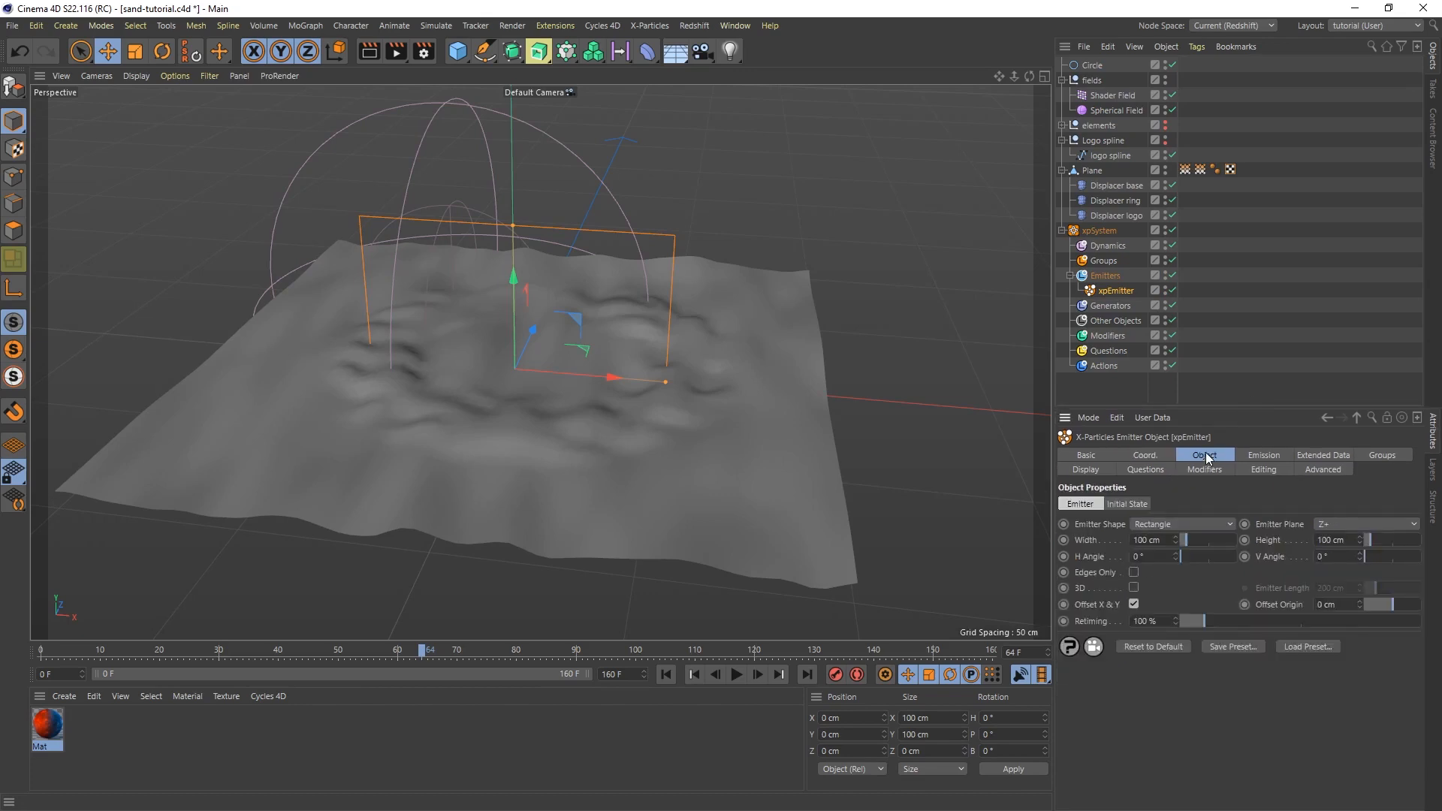
{"action": "left_click", "coordinate": [1199, 524]}
{"action": "left_click", "coordinate": [1168, 661]}
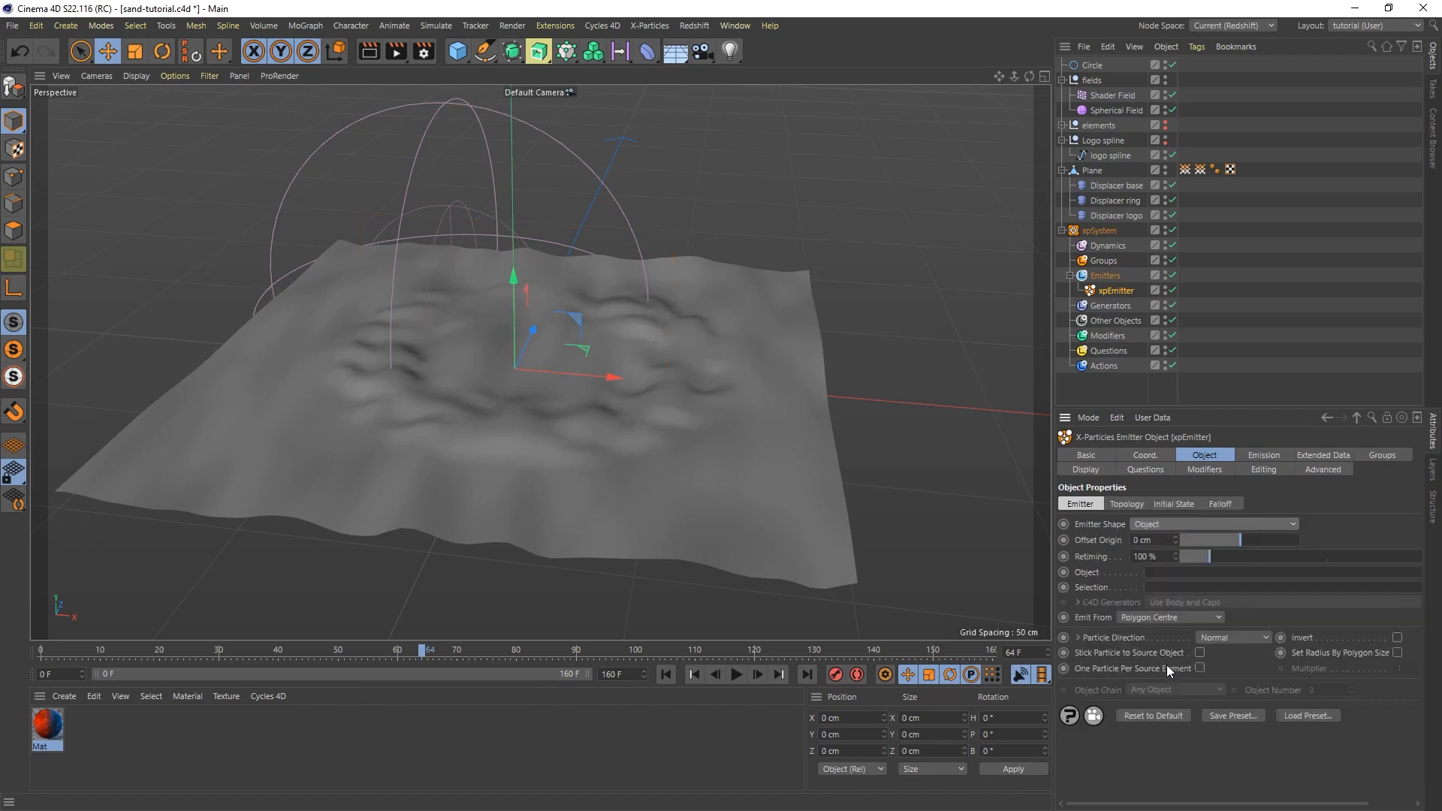
{"action": "left_click_drag", "start_coordinate": [1093, 172], "coordinate": [1157, 574]}
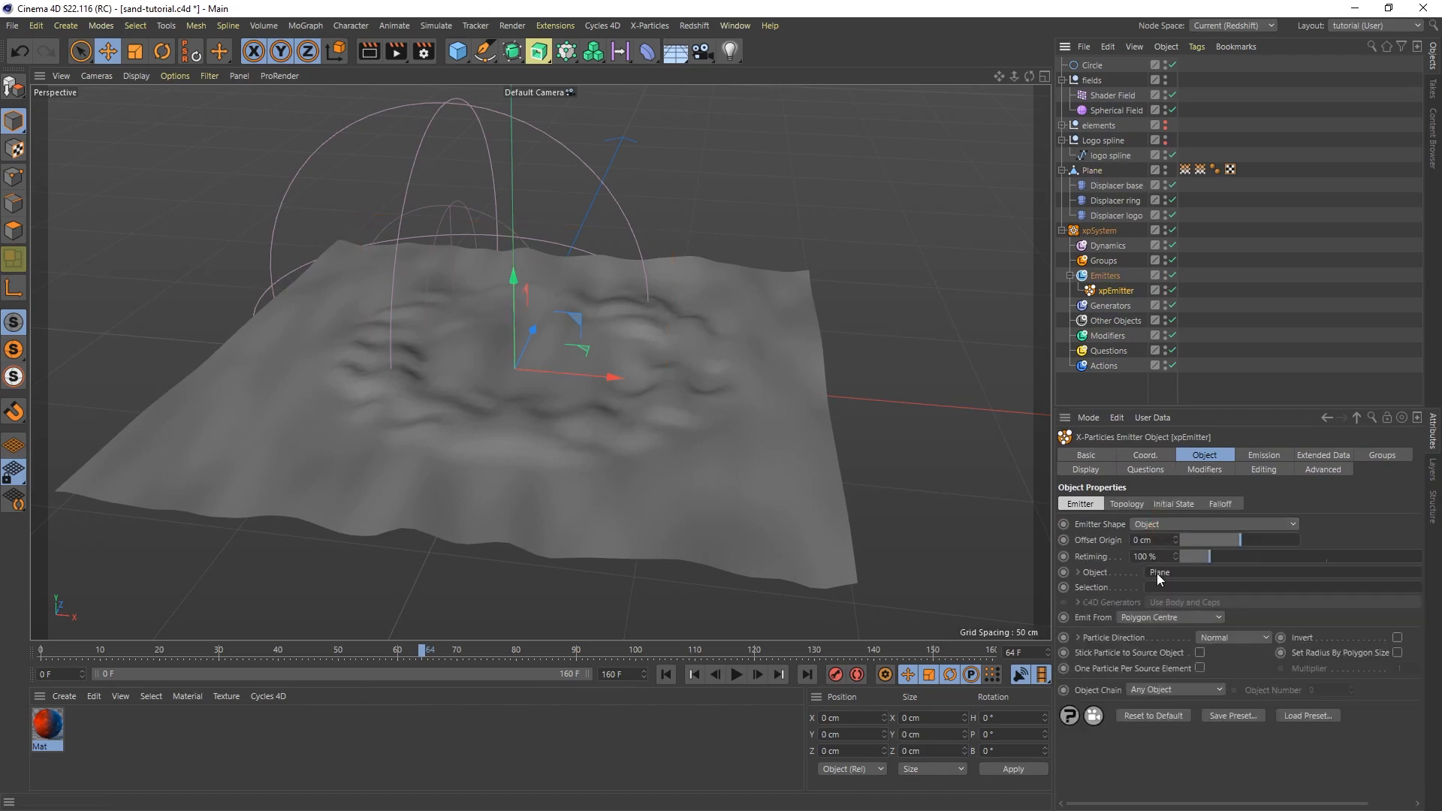
Step: Make the xpEmitter emit from Texture with the particle direction set to Phong Normal
{"action": "left_click", "coordinate": [1178, 614]}
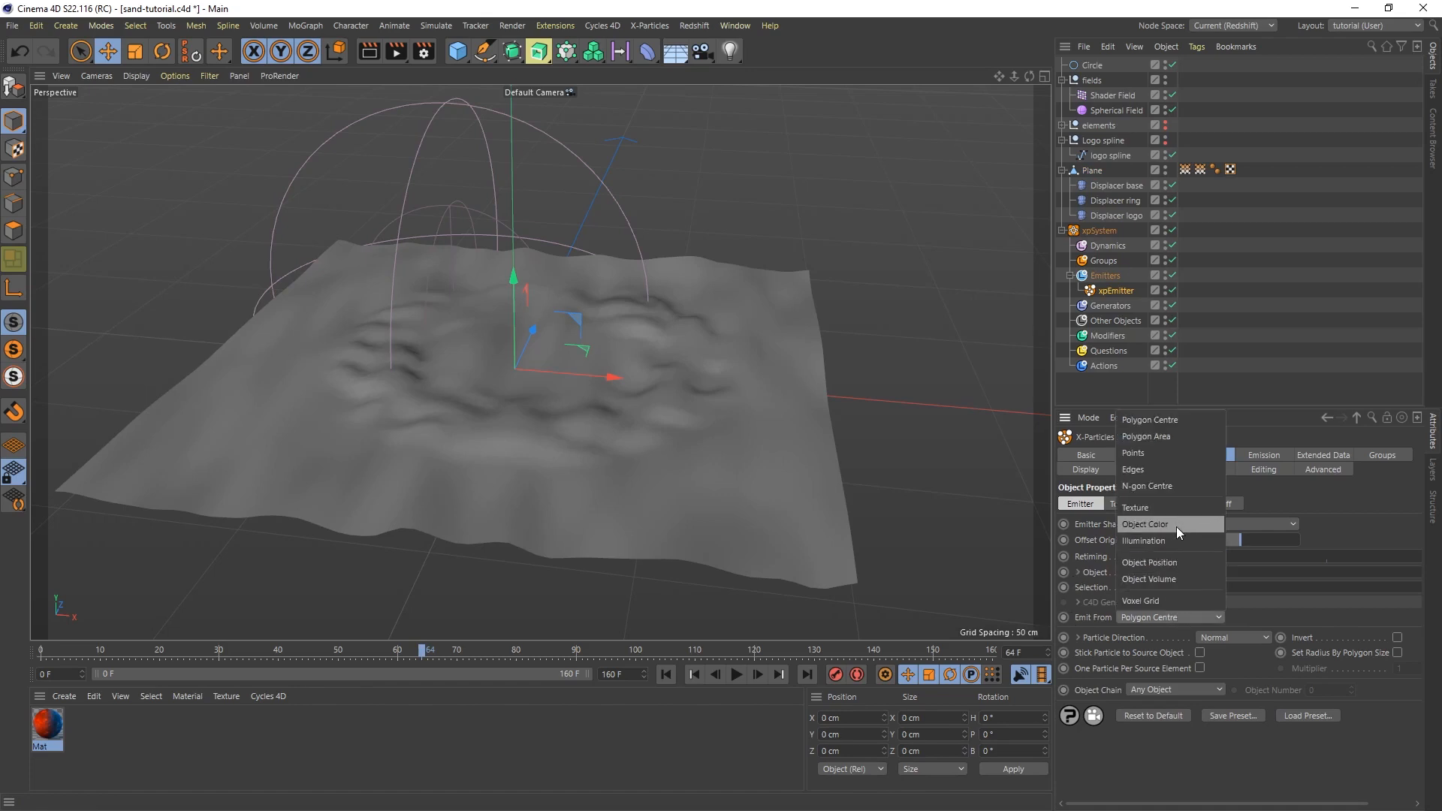
{"action": "left_click", "coordinate": [1165, 507]}
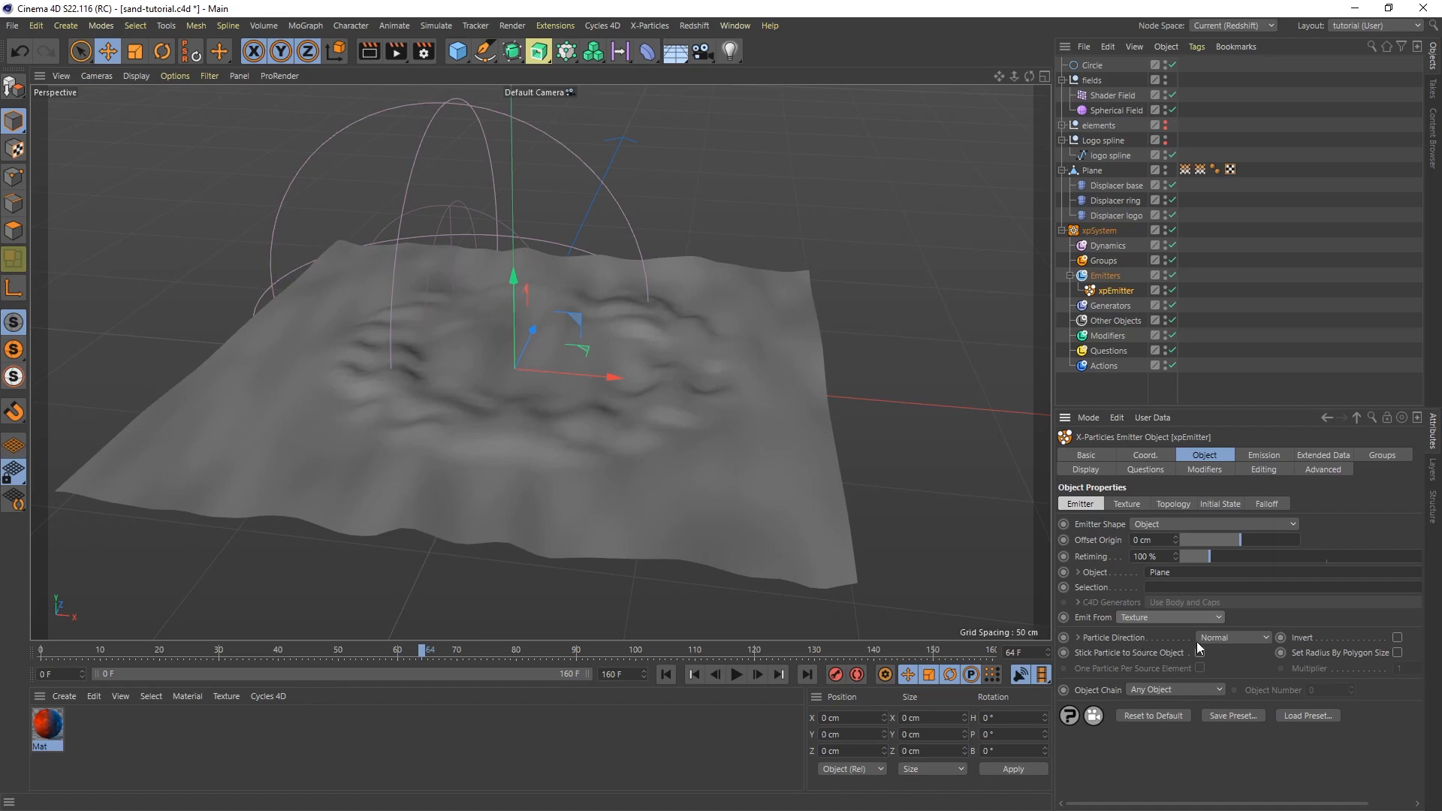
{"action": "left_click", "coordinate": [1238, 637]}
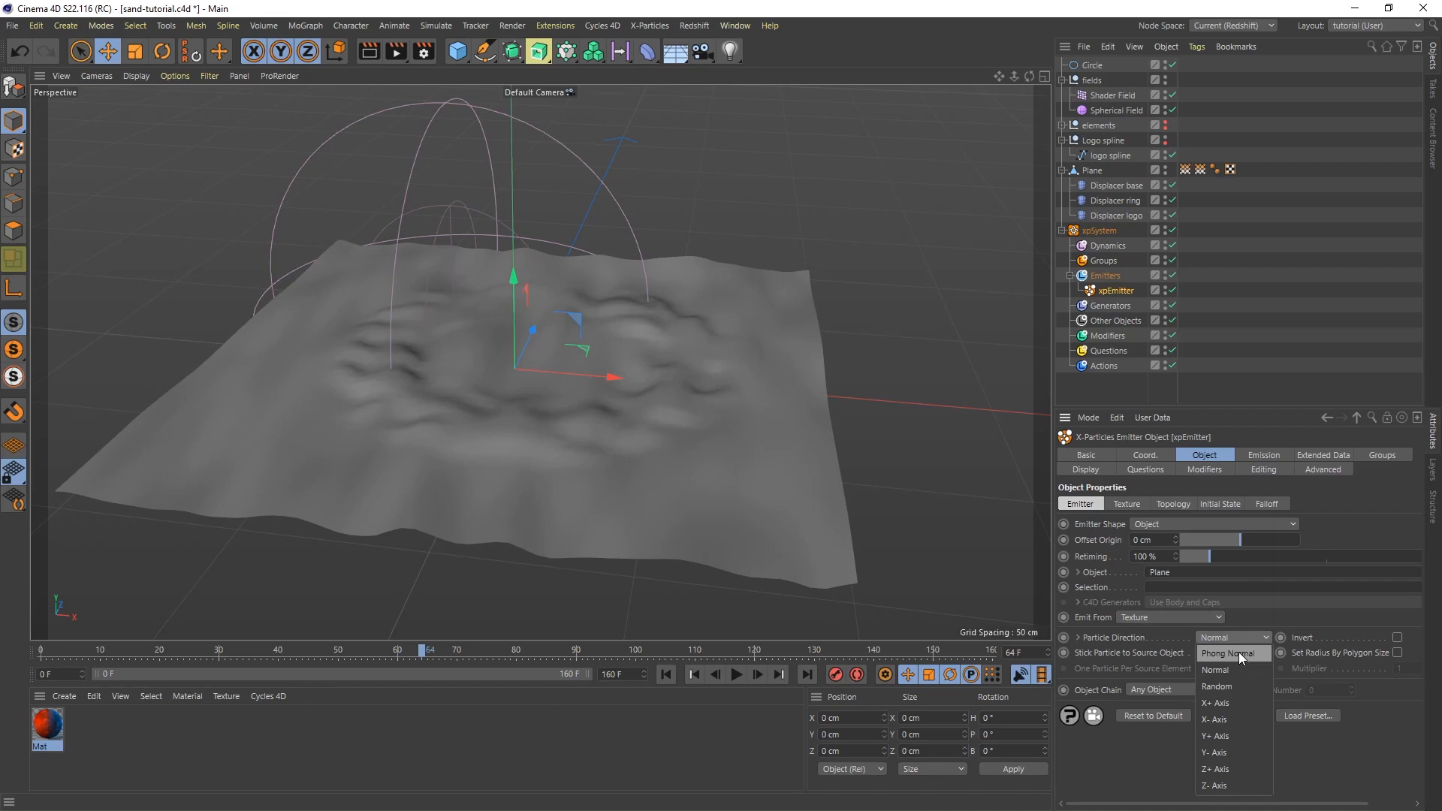
{"action": "left_click", "coordinate": [1238, 652]}
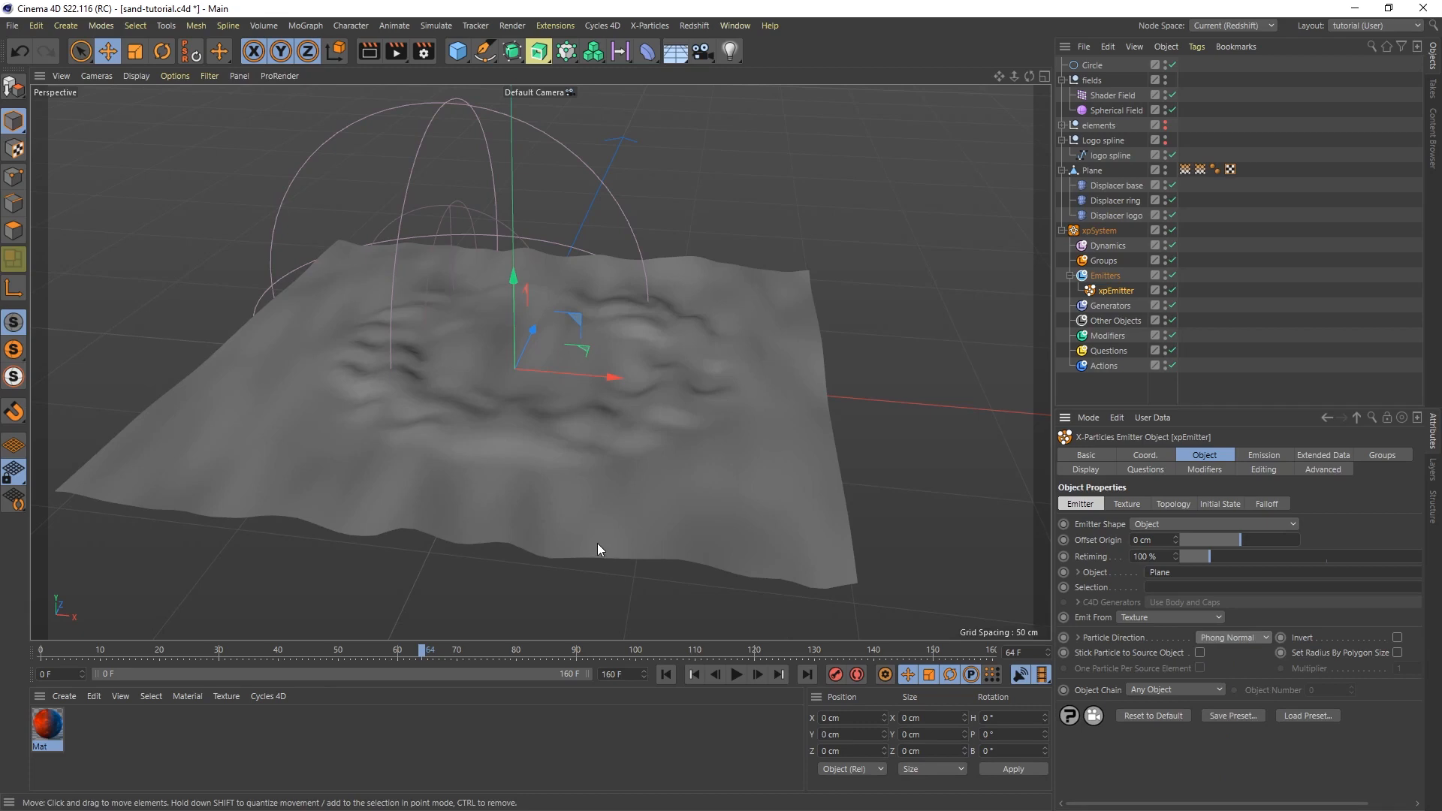
Step: Apply the Mat material to the Plane for the emitter's texture and show textures in the viewport
{"action": "left_click", "coordinate": [1125, 505]}
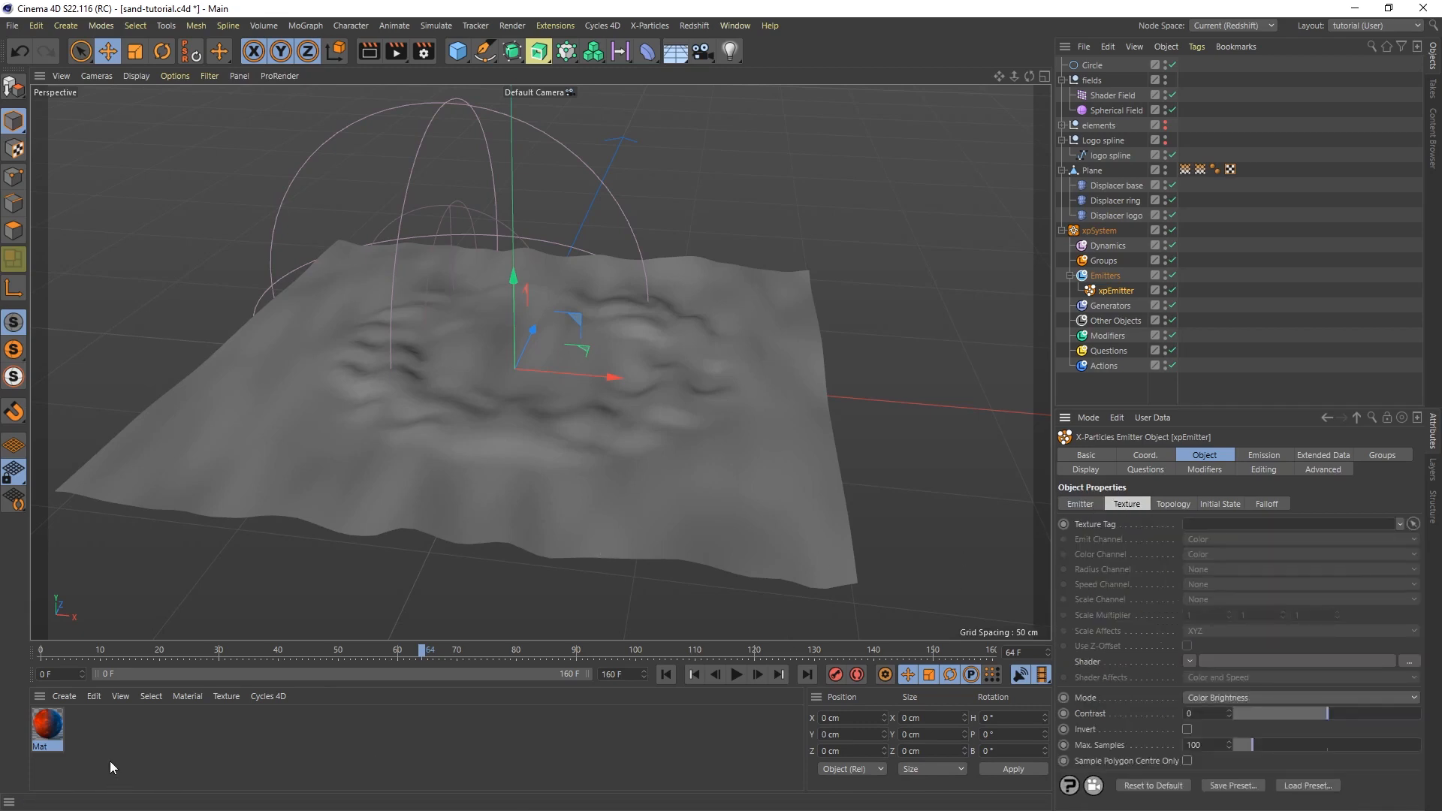
{"action": "left_click_drag", "start_coordinate": [50, 724], "coordinate": [556, 585]}
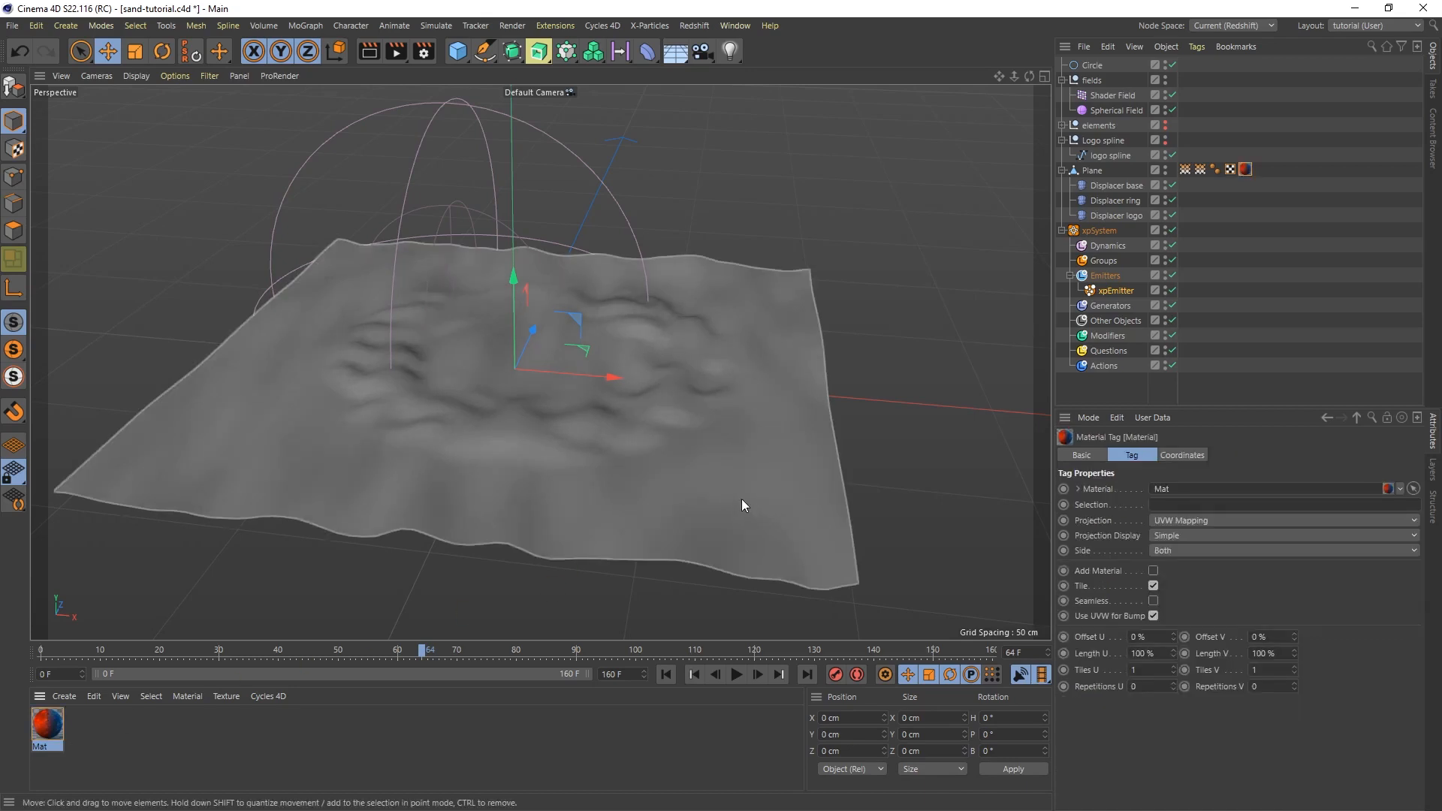
{"action": "key", "text": "n"}
{"action": "key", "text": "q"}
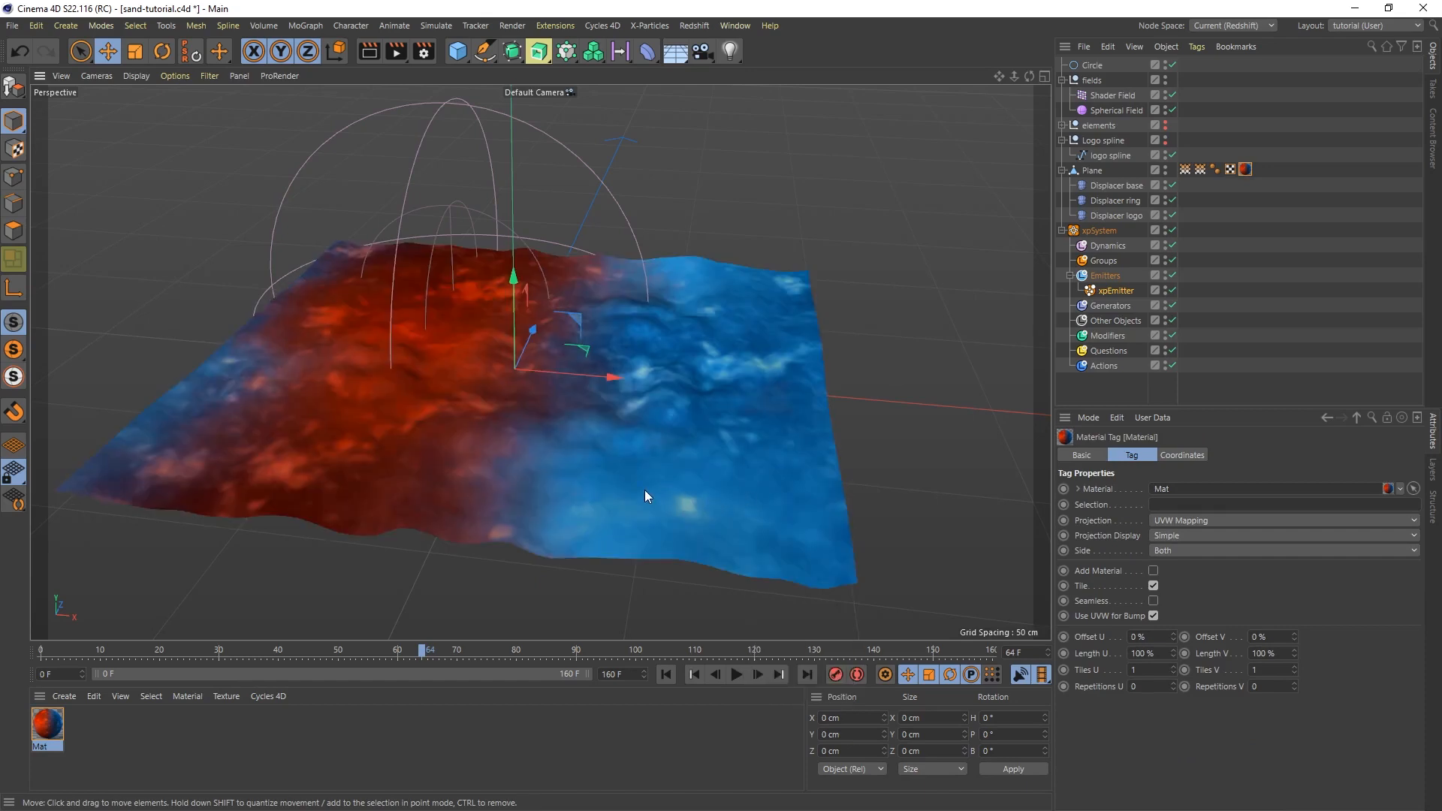
Step: Load a Color shader into the Mat material's Luminance channel and leave that channel disabled
{"action": "left_click_drag", "start_coordinate": [484, 463], "coordinate": [619, 400], "text": "alt"}
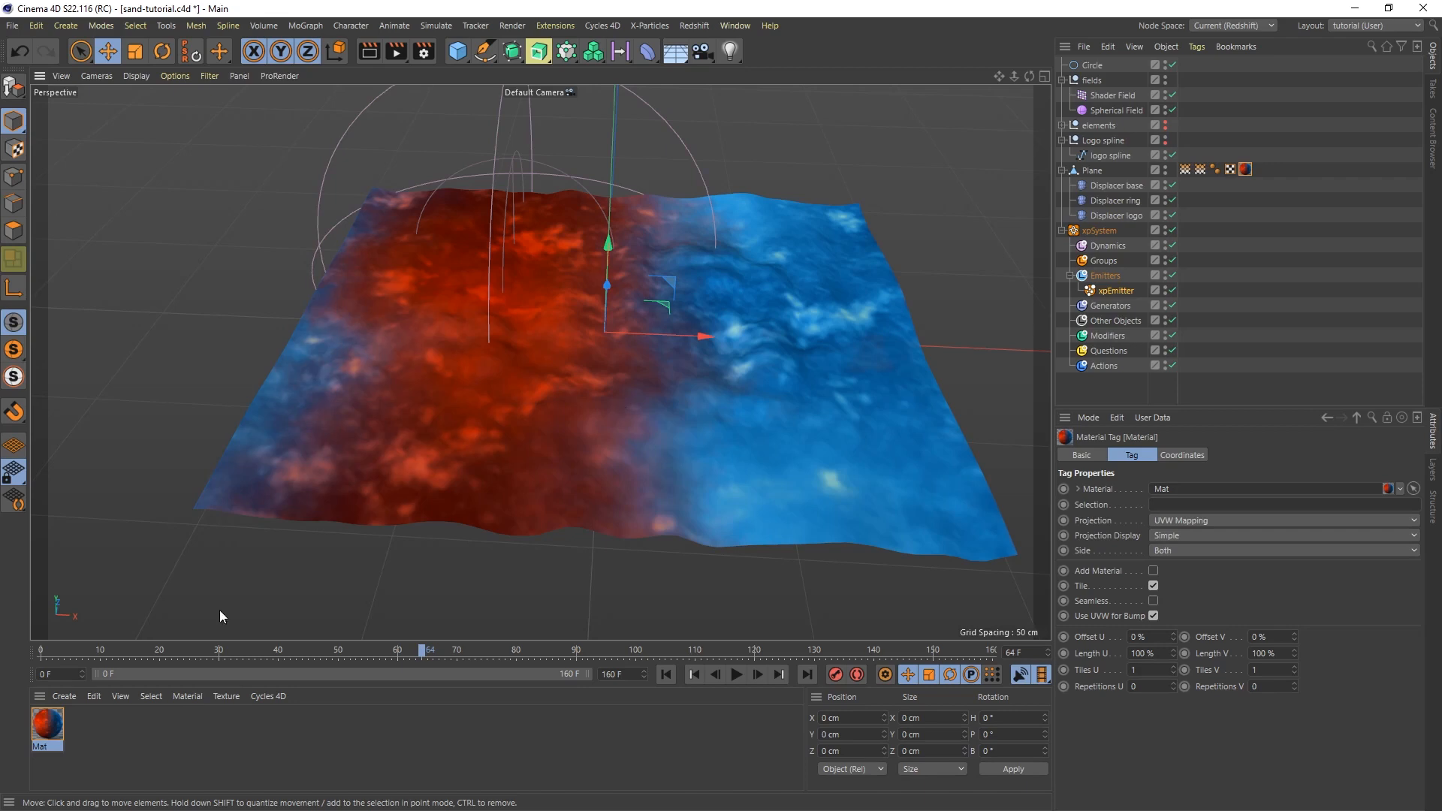
{"action": "left_click", "coordinate": [47, 723]}
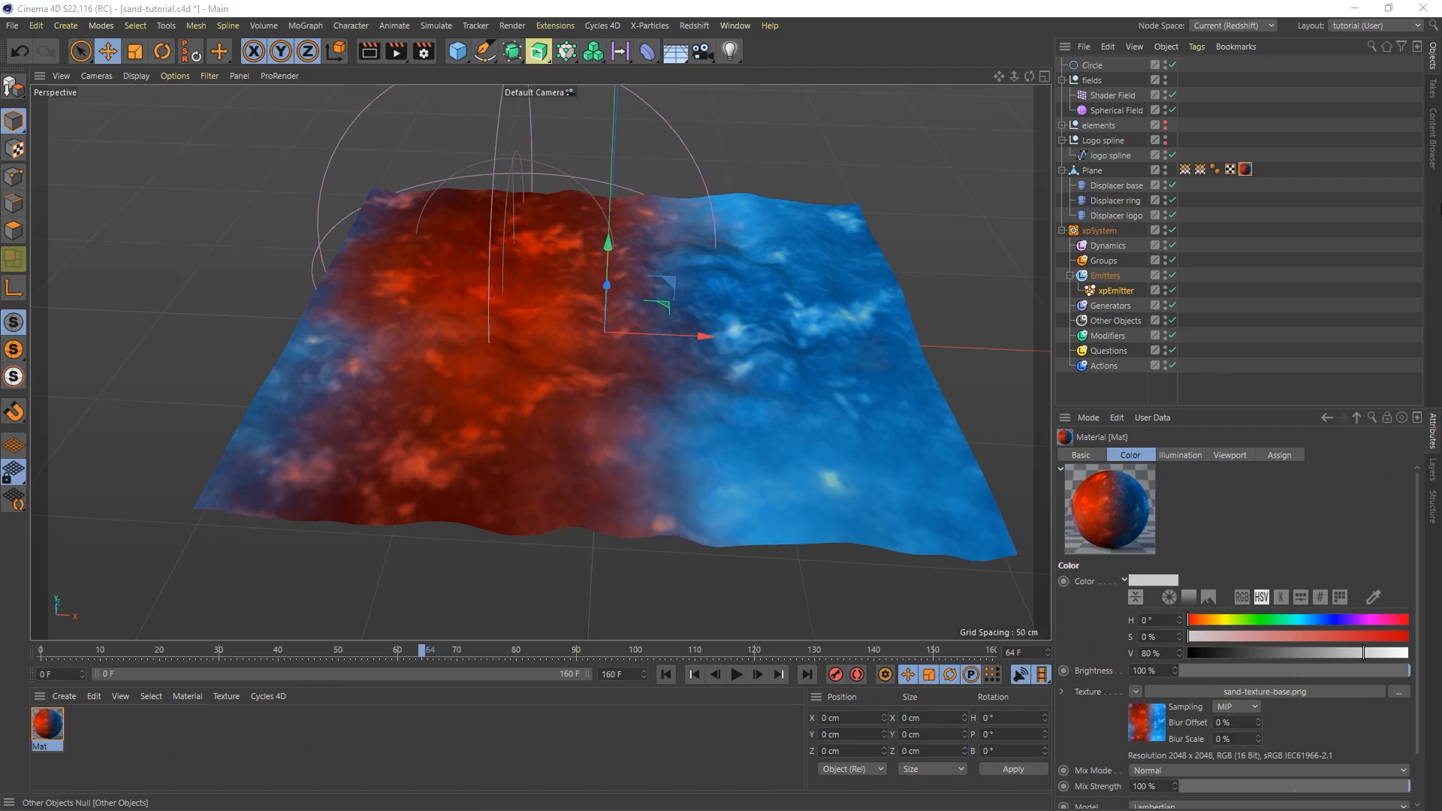
{"action": "double_click", "coordinate": [47, 723]}
{"action": "left_click_drag", "start_coordinate": [1174, 161], "coordinate": [453, 122]}
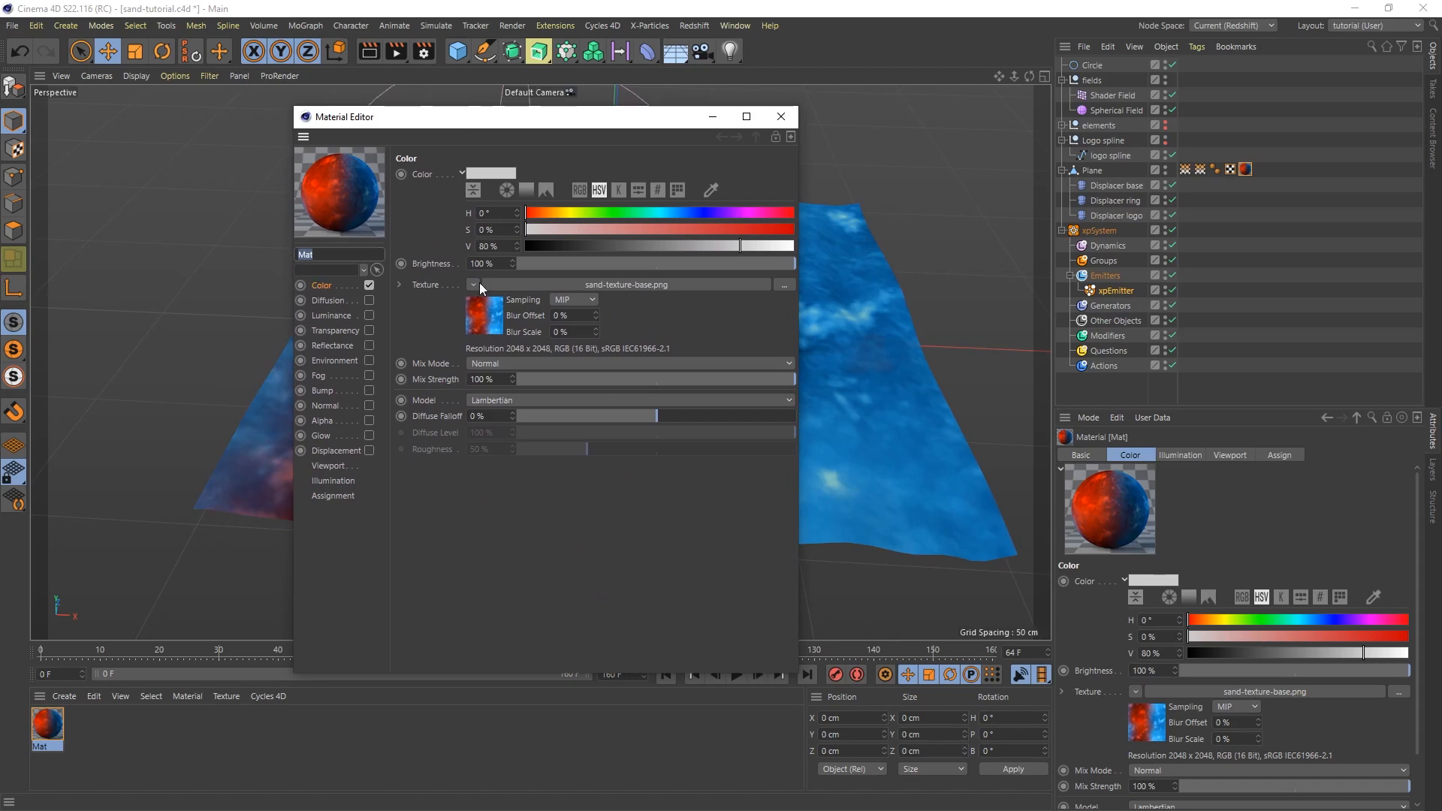
{"action": "left_click", "coordinate": [334, 317]}
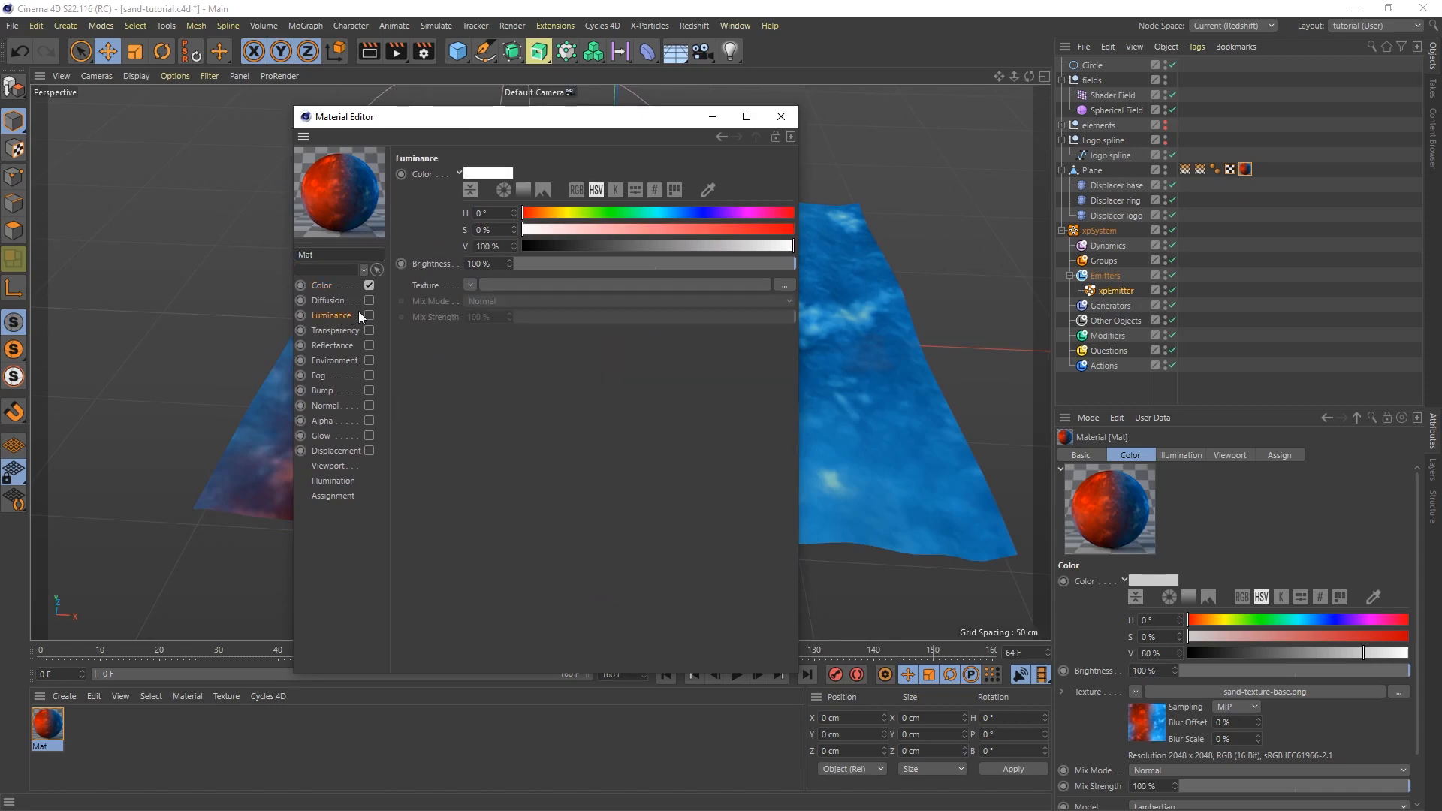
{"action": "left_click", "coordinate": [368, 314]}
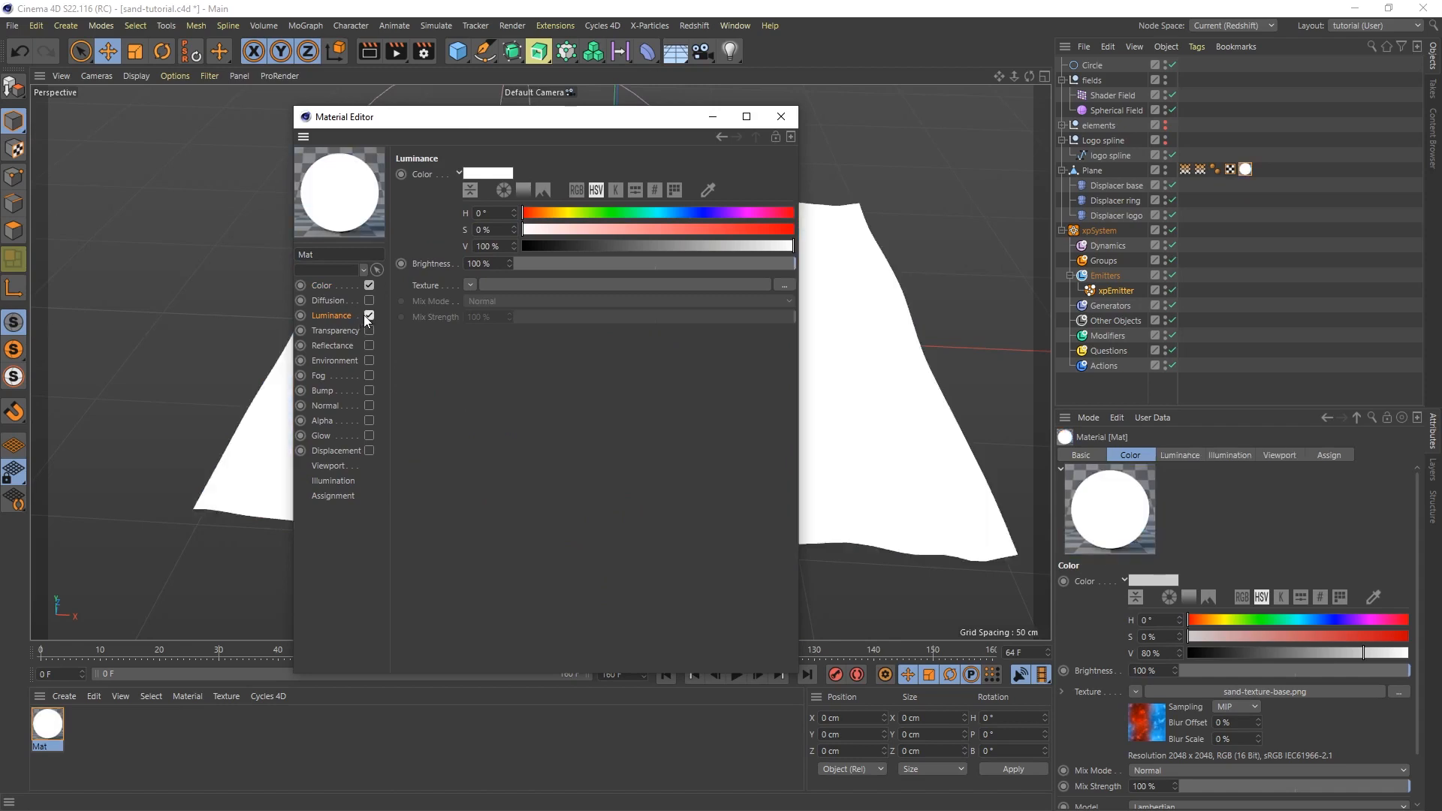
{"action": "left_click", "coordinate": [471, 282]}
{"action": "left_click", "coordinate": [507, 448]}
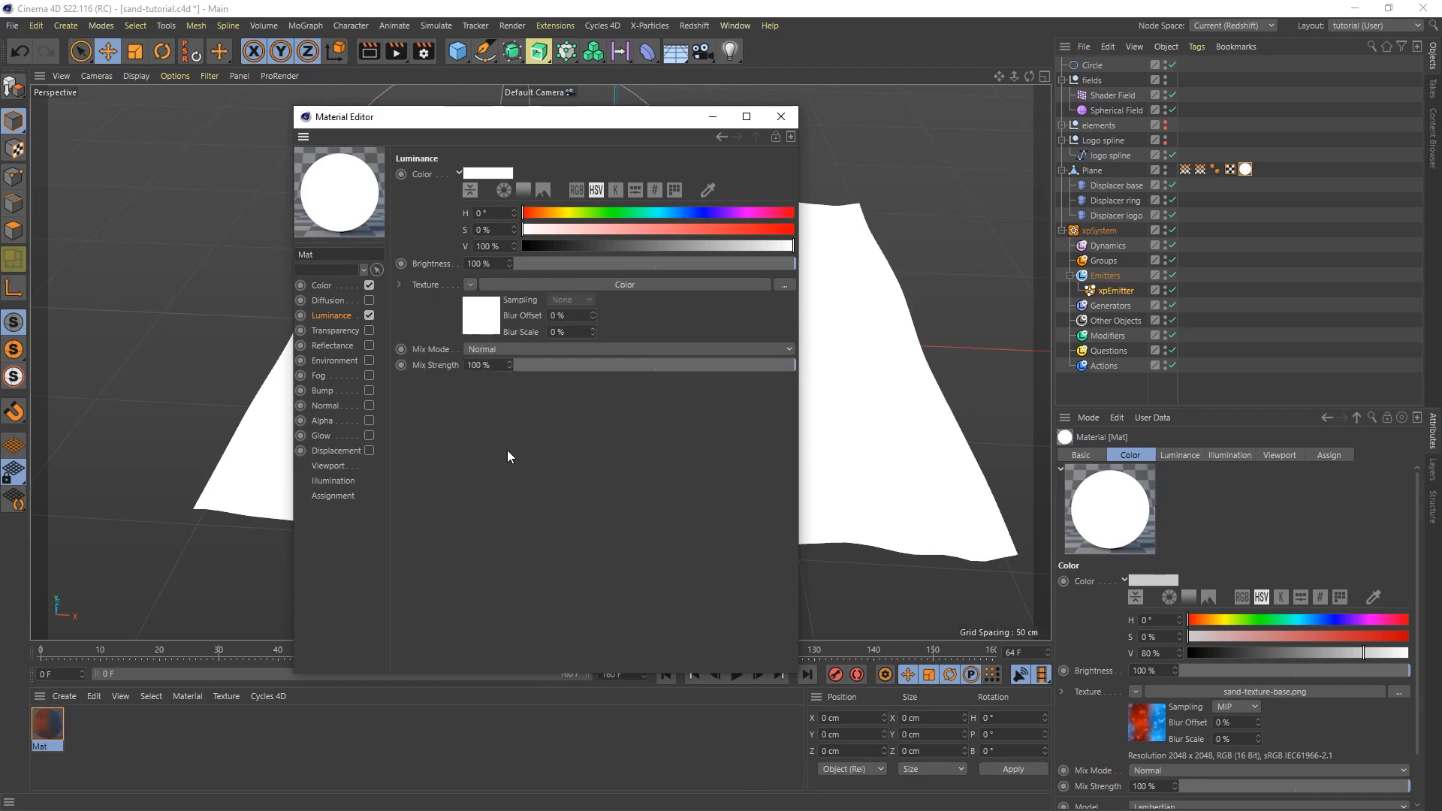
{"action": "left_click", "coordinate": [368, 315]}
{"action": "left_click_drag", "start_coordinate": [476, 119], "coordinate": [800, 141]}
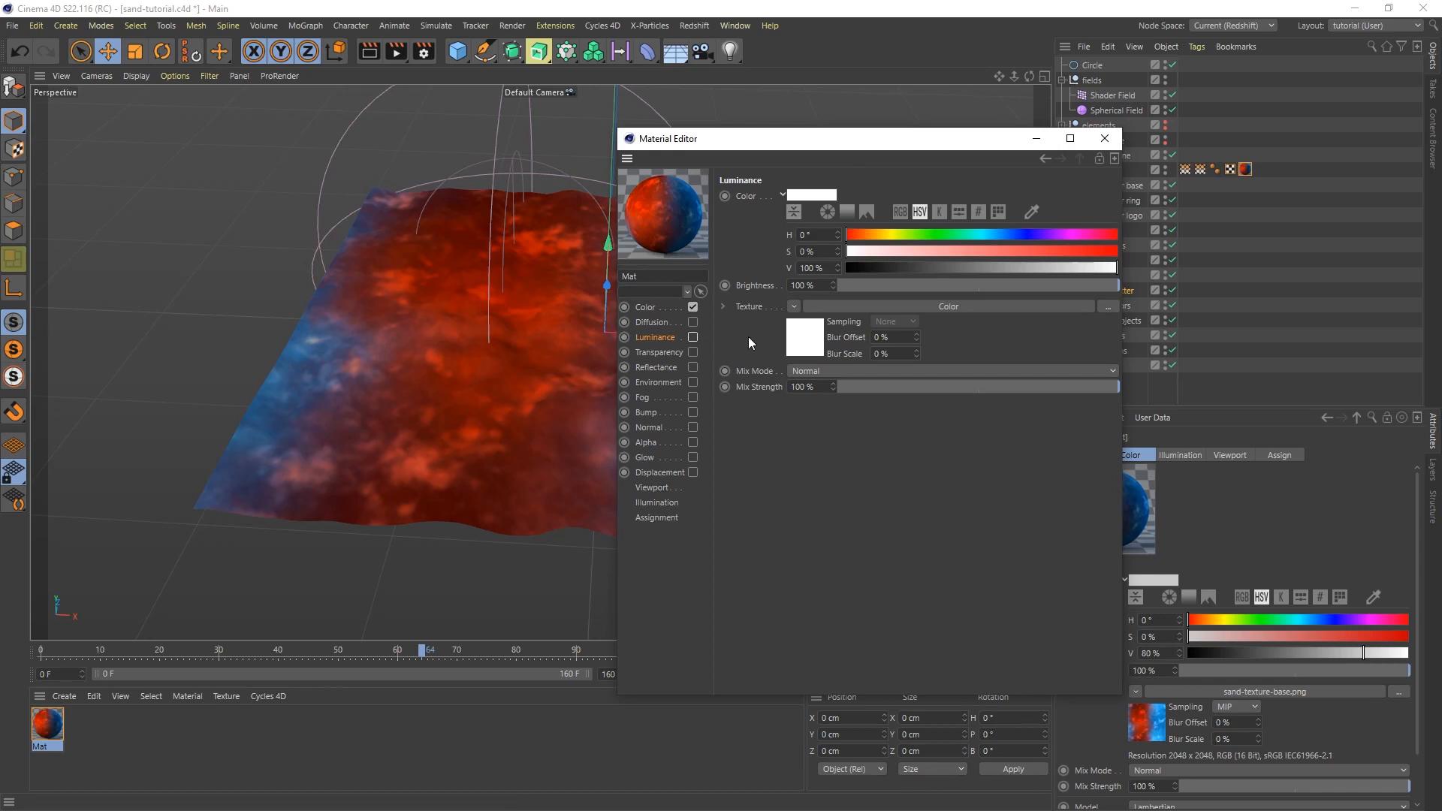
{"action": "left_click", "coordinate": [1104, 138]}
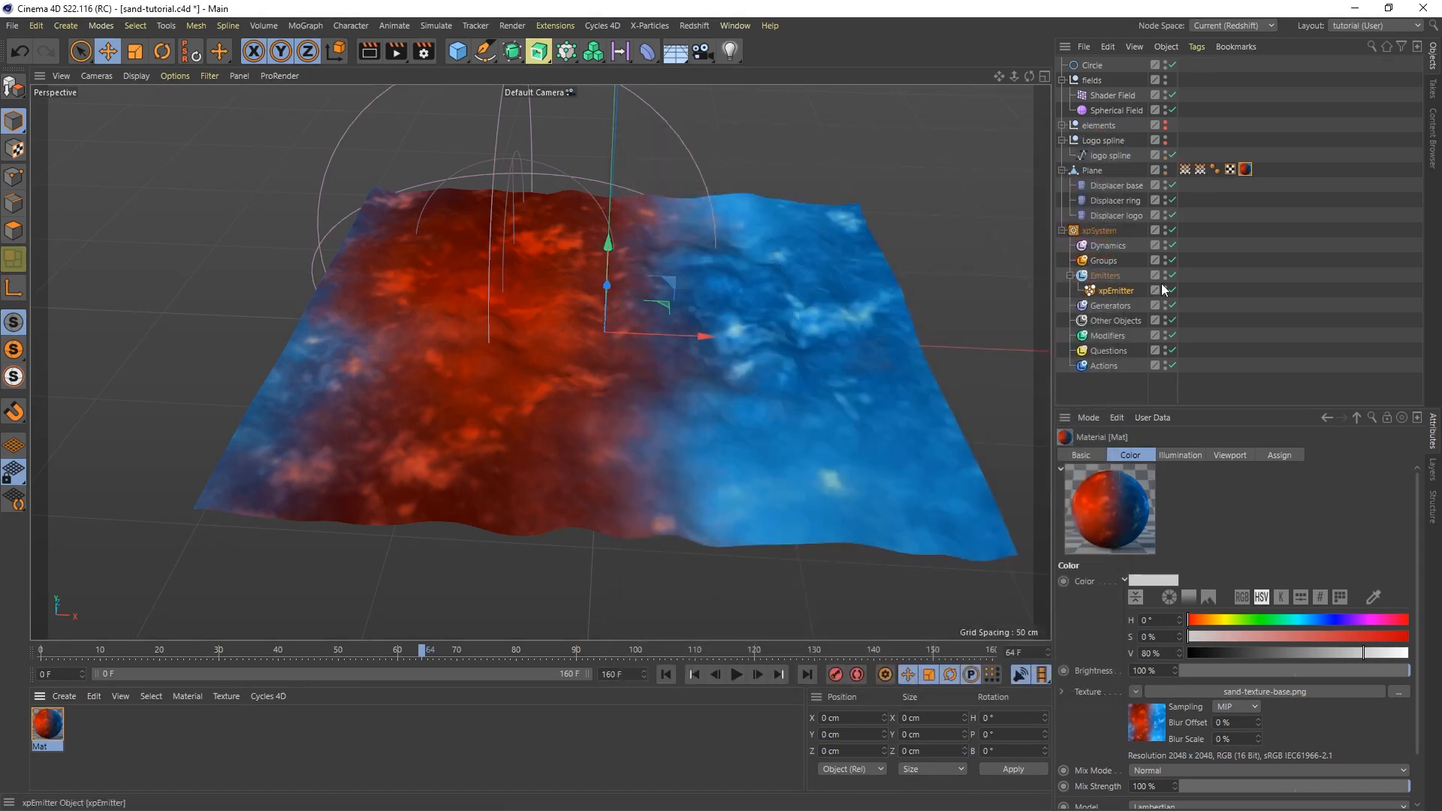
Step: Assign the Plane's material tag as the xpEmitter's Texture Tag and set the Emit Channel to Luminance
{"action": "left_click", "coordinate": [1119, 291]}
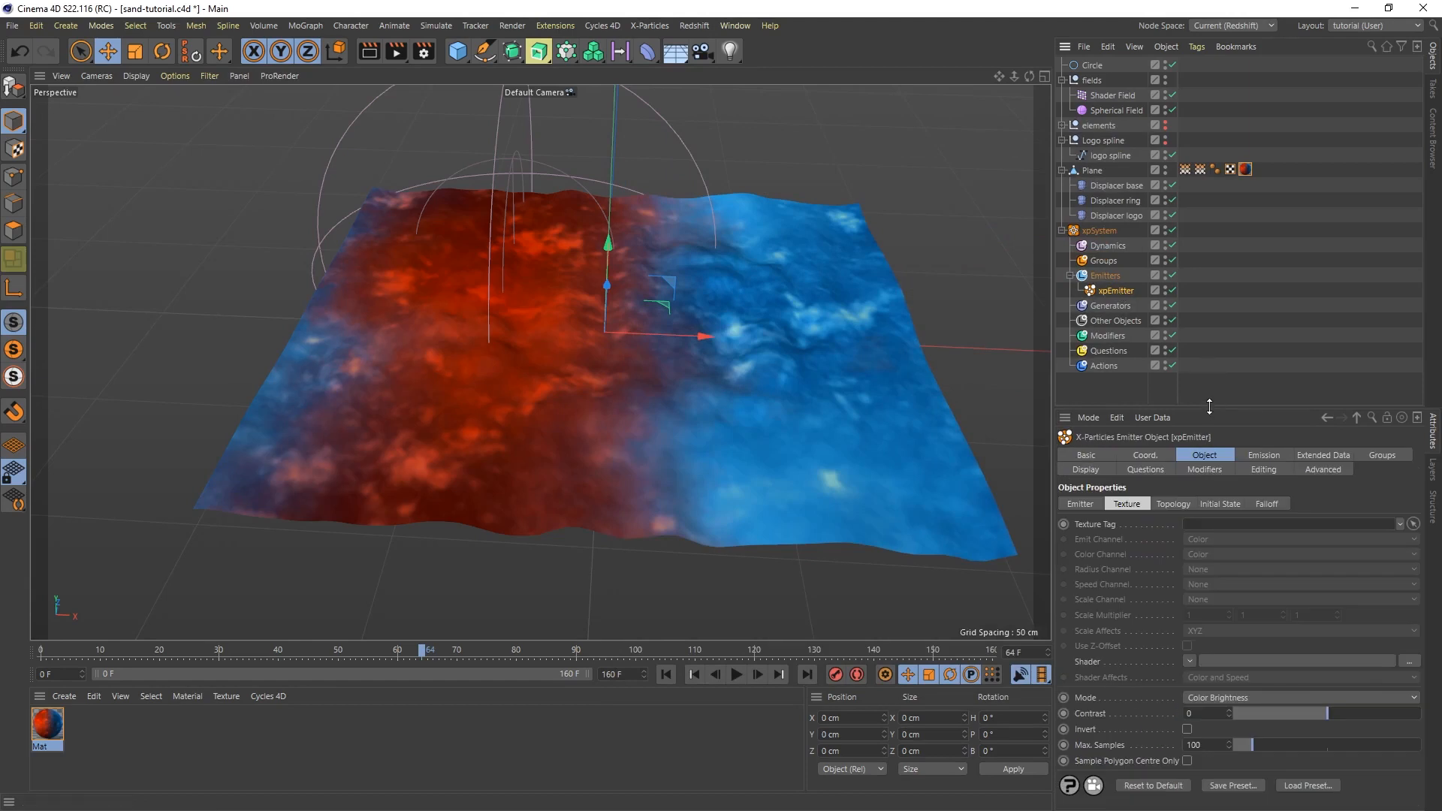
{"action": "left_click_drag", "start_coordinate": [1208, 410], "coordinate": [1209, 351]}
{"action": "left_click_drag", "start_coordinate": [1246, 169], "coordinate": [1200, 466]}
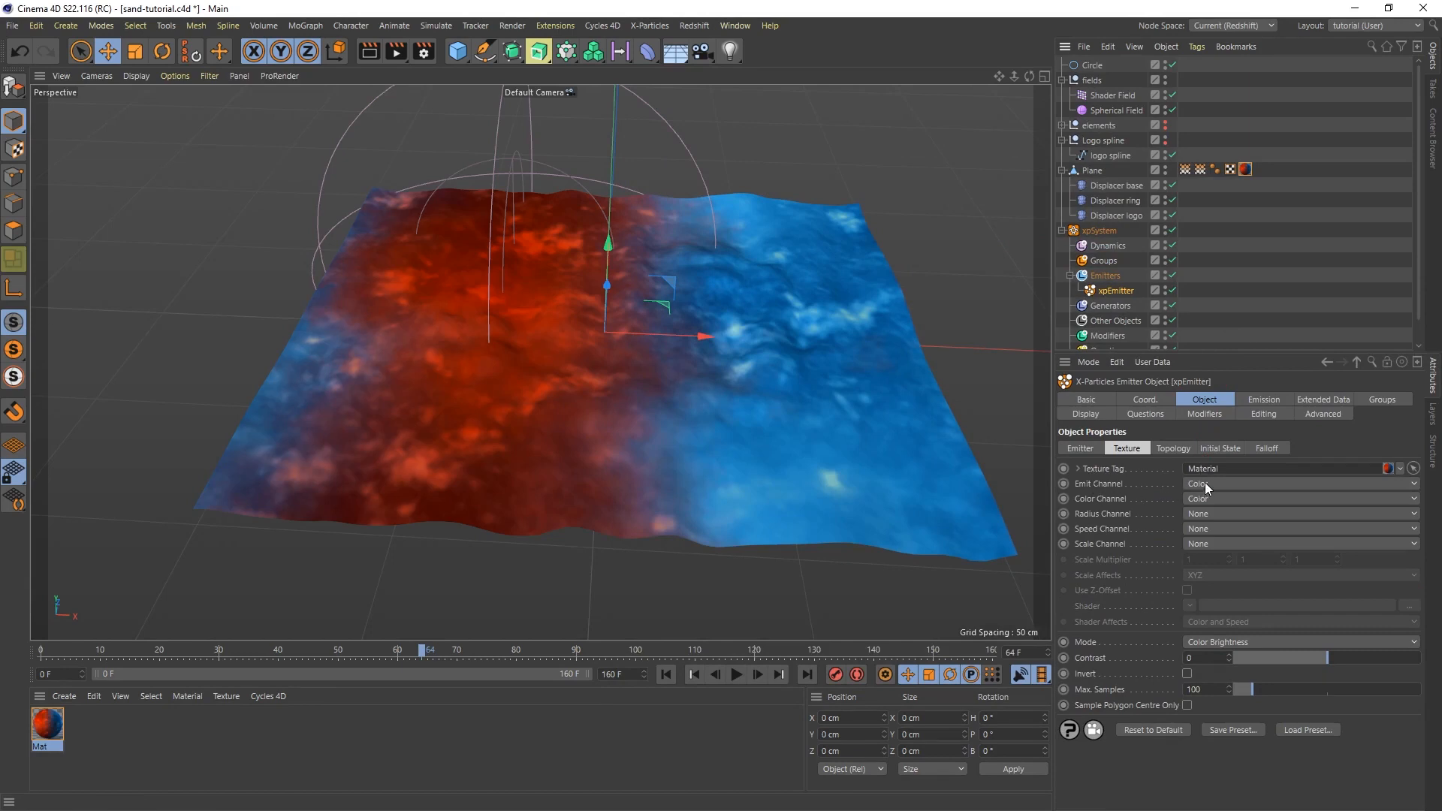
{"action": "left_click", "coordinate": [1204, 483]}
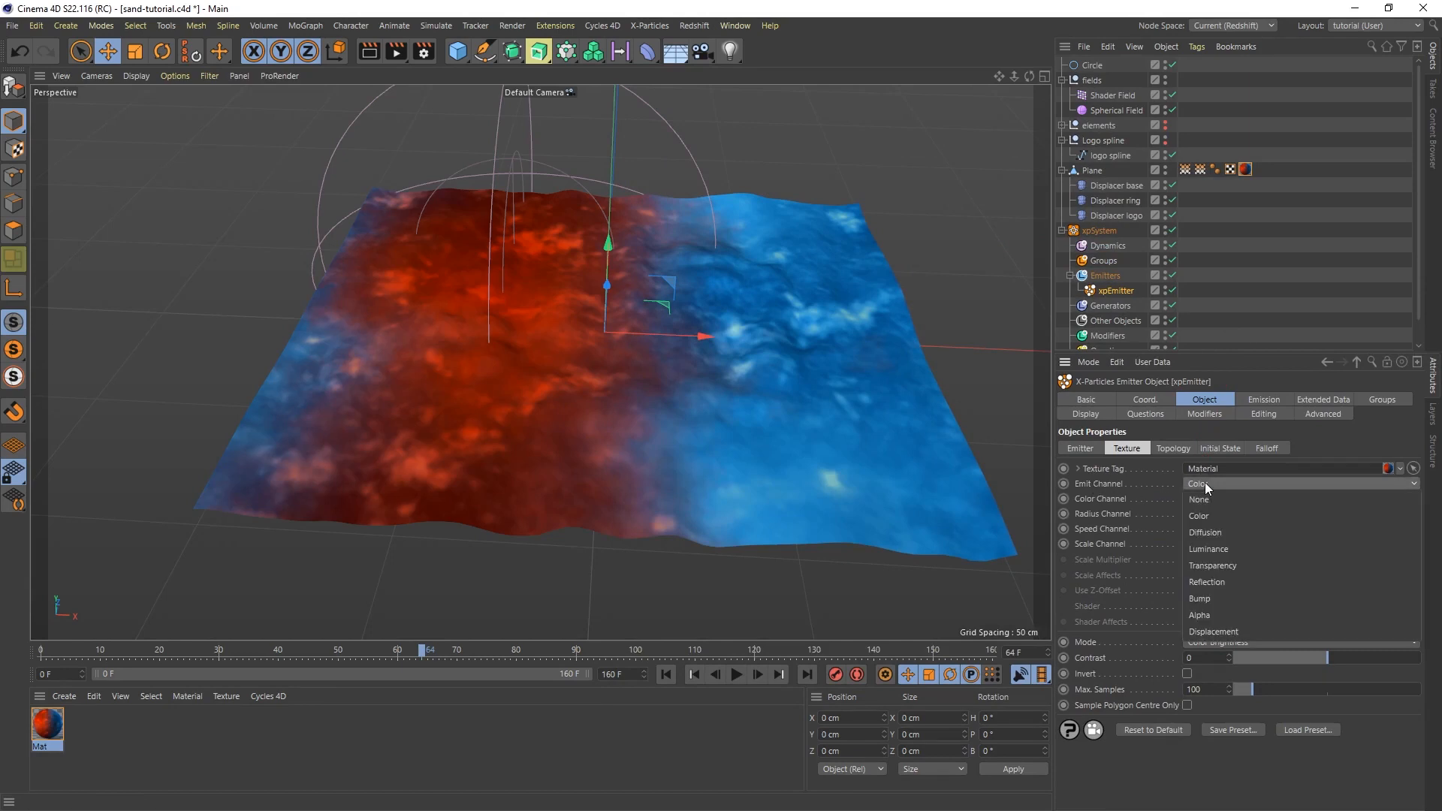
{"action": "left_click", "coordinate": [1215, 553]}
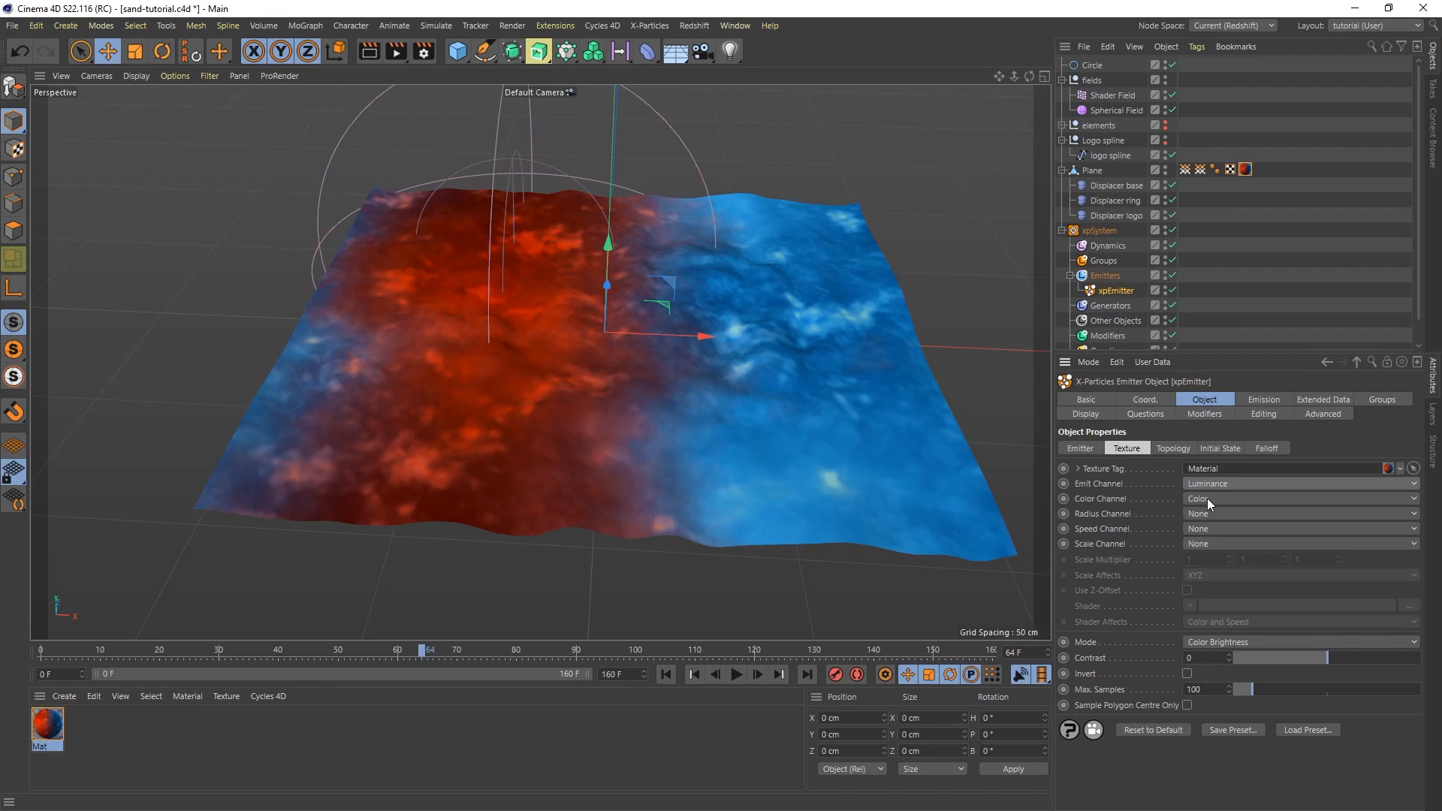
Step: Set the xpEmitter's Emission Mode to Shot and the particle speed to 0 cm
{"action": "left_click", "coordinate": [1264, 399]}
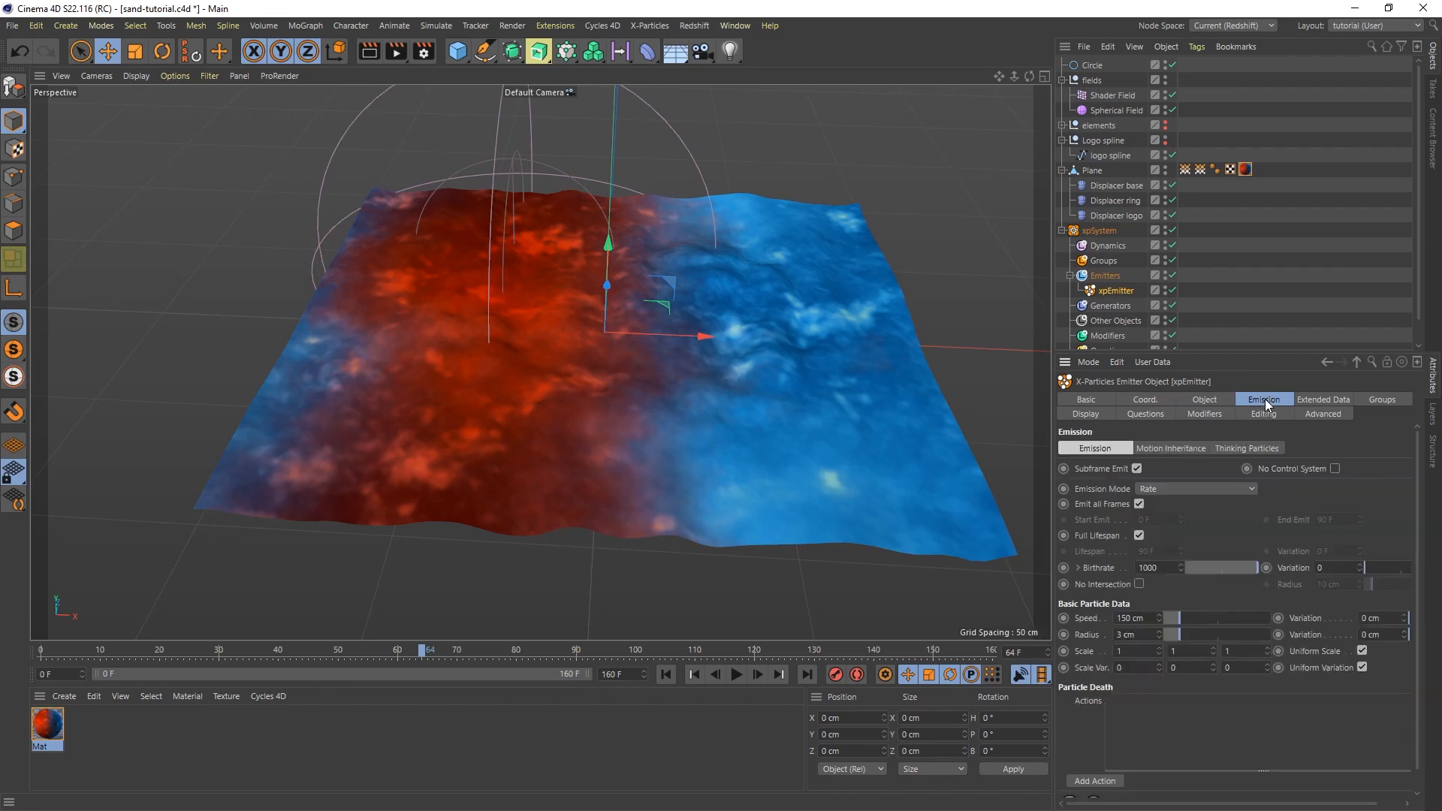
{"action": "left_click", "coordinate": [1190, 489]}
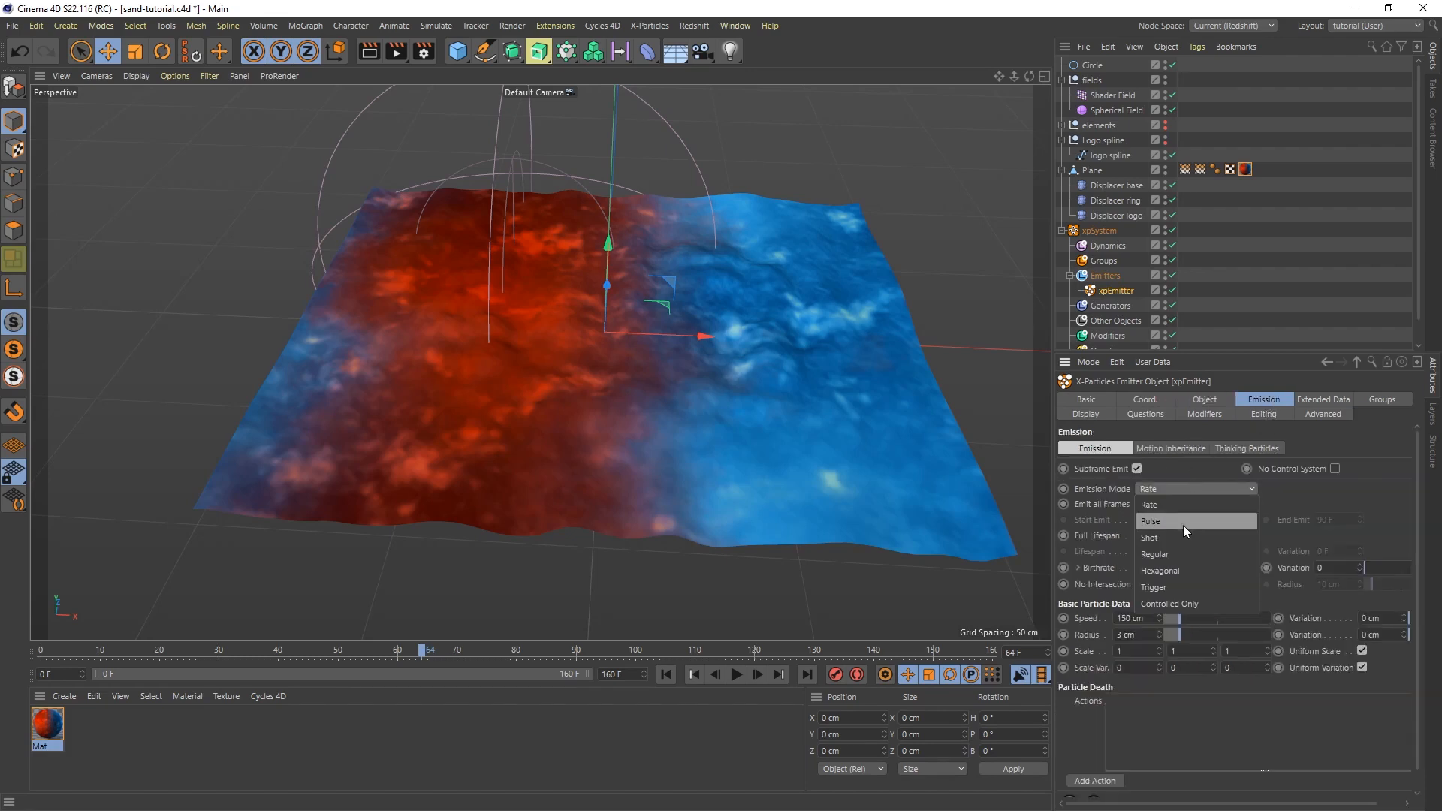
{"action": "left_click", "coordinate": [1169, 544]}
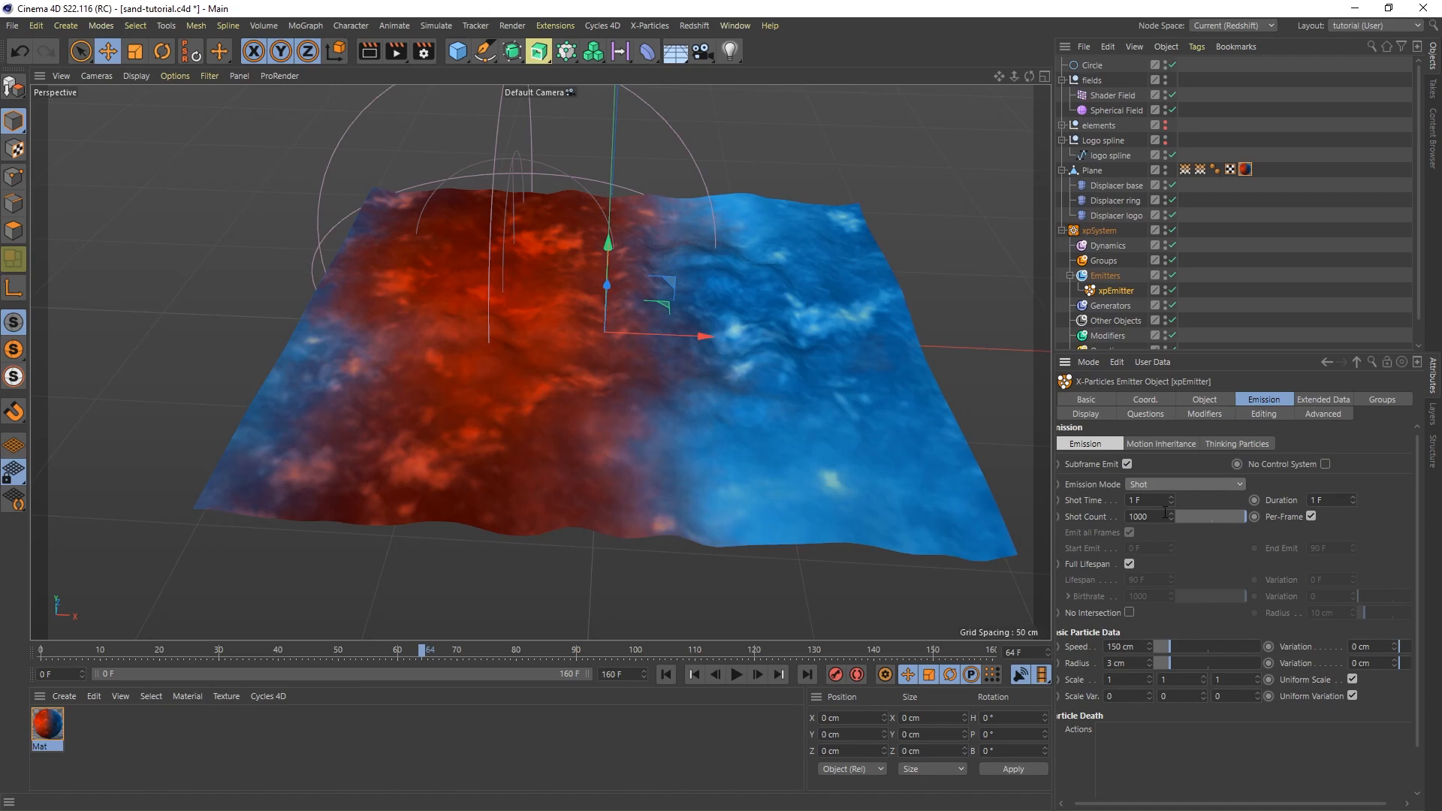
{"action": "left_click", "coordinate": [1124, 647]}
{"action": "type", "text": "0"}
{"action": "key", "text": "Return"}
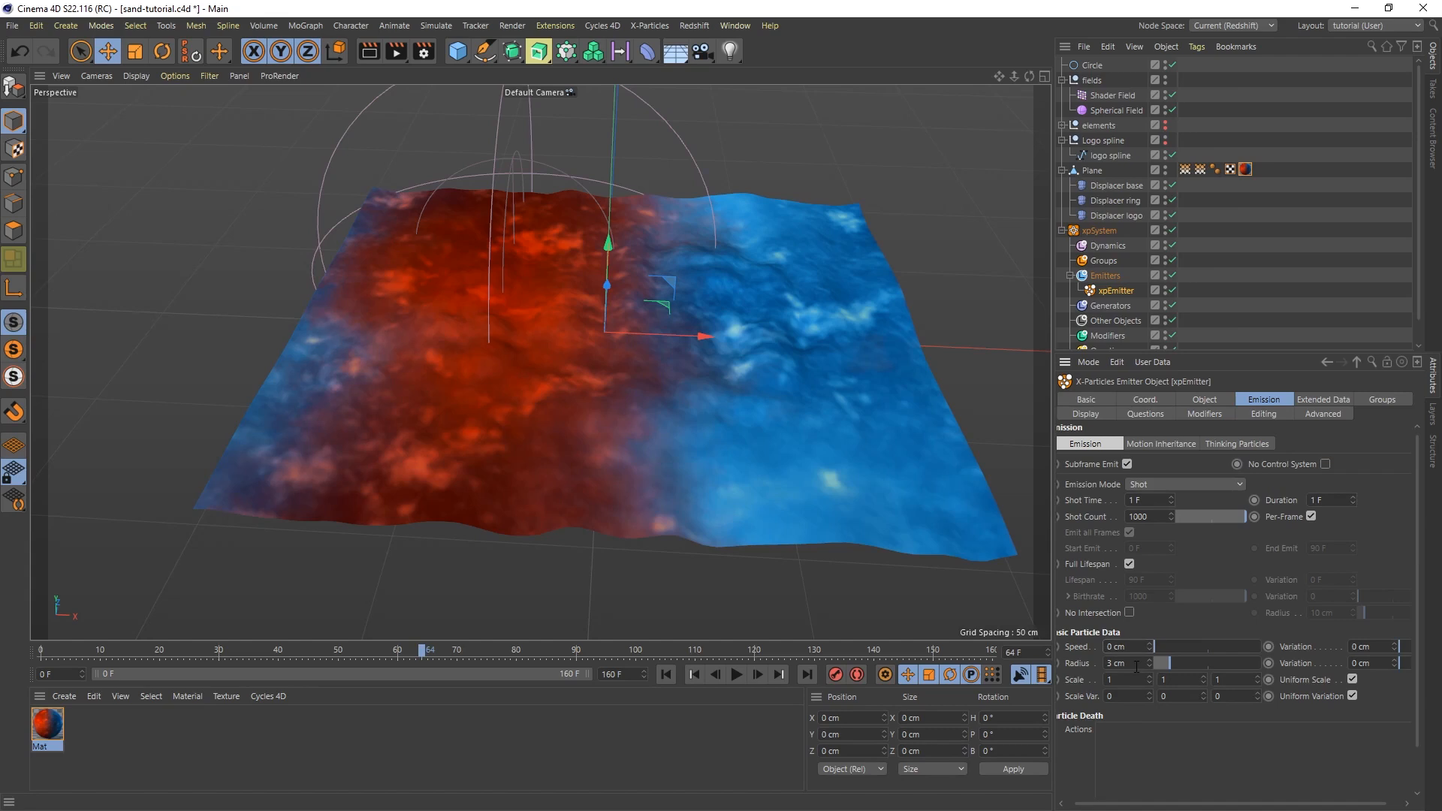
Step: Hide the Plane, Logo spline group, fields group and Circle in the viewport and the render
{"action": "double_click", "coordinate": [1165, 167]}
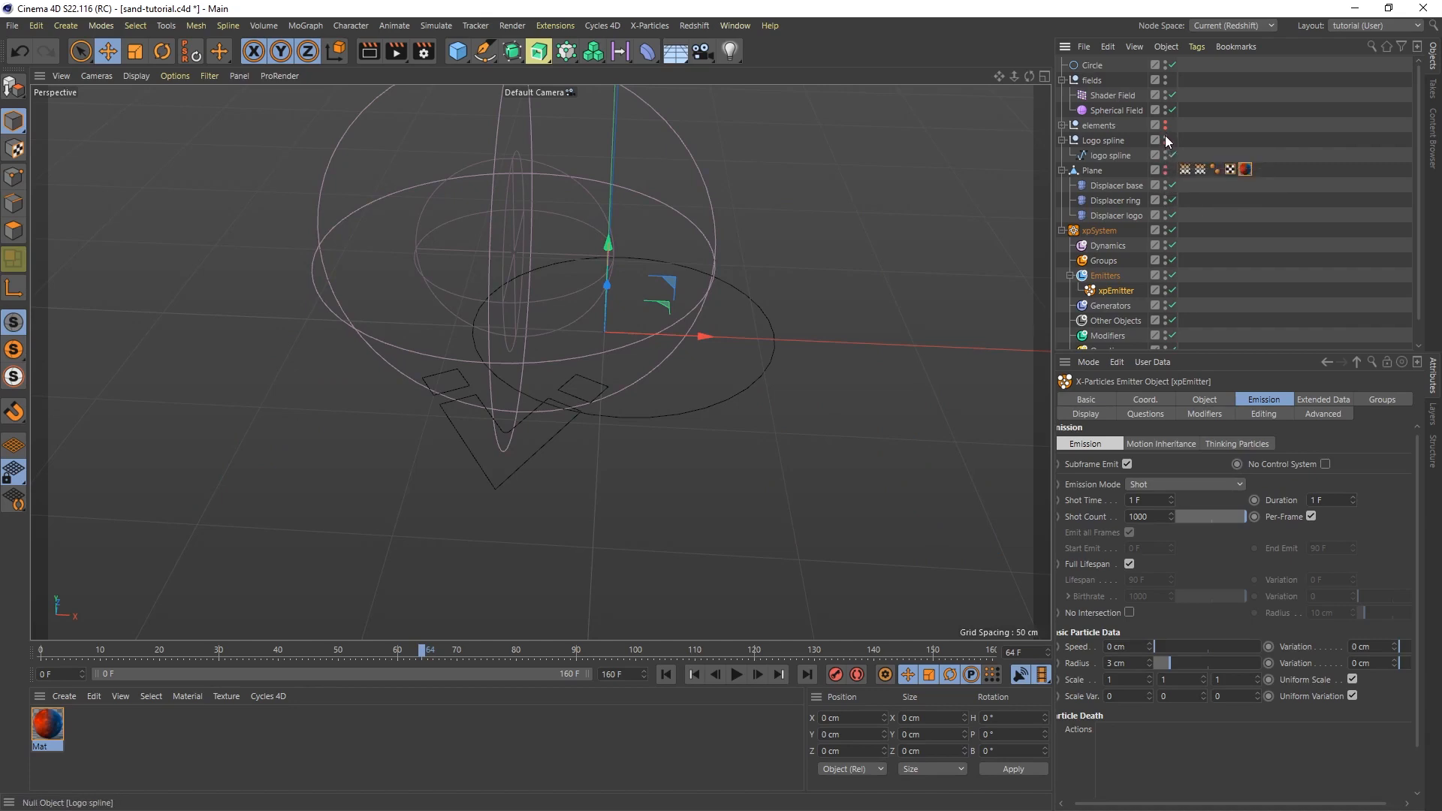
{"action": "double_click", "coordinate": [1166, 140]}
{"action": "left_click", "coordinate": [1062, 139]}
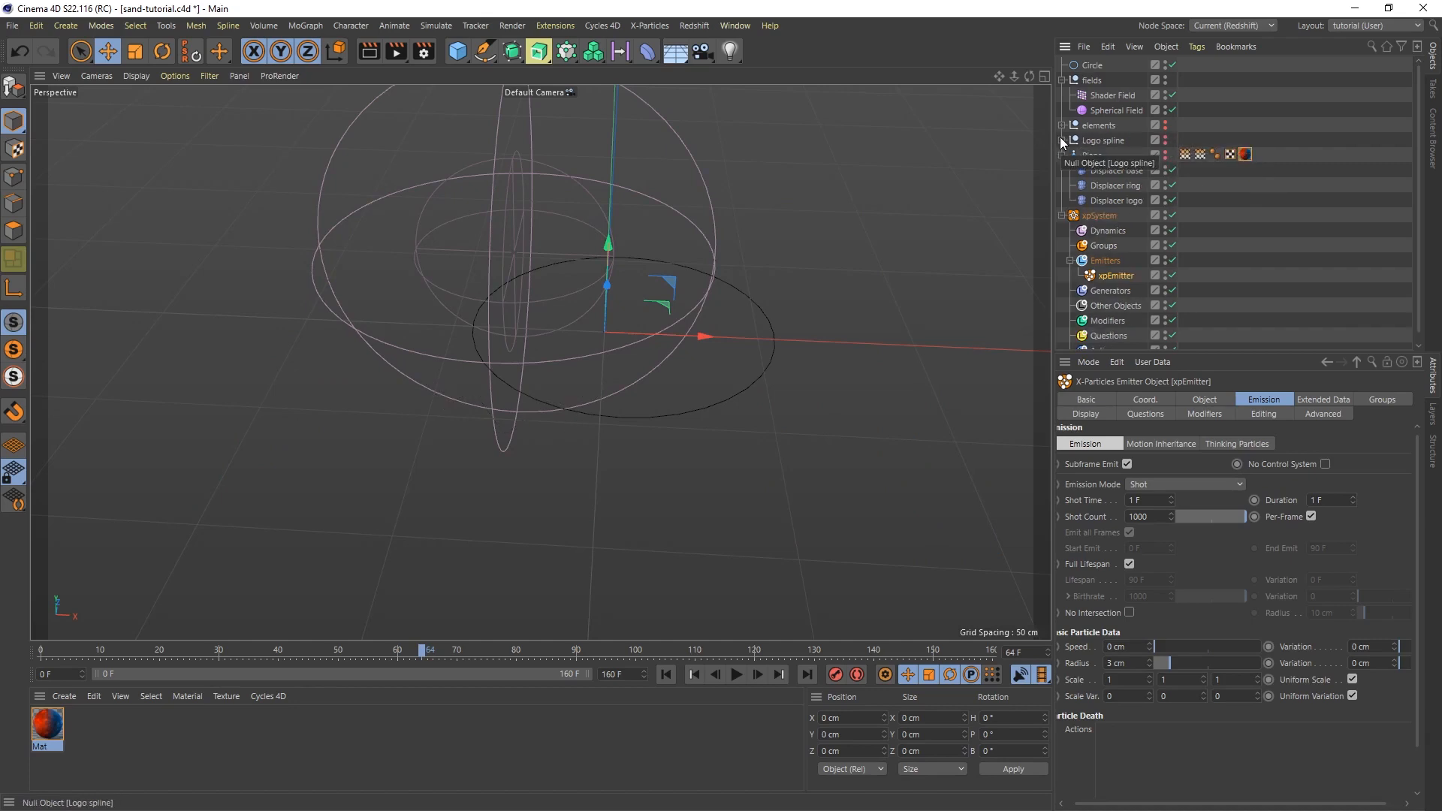
{"action": "double_click", "coordinate": [1165, 76]}
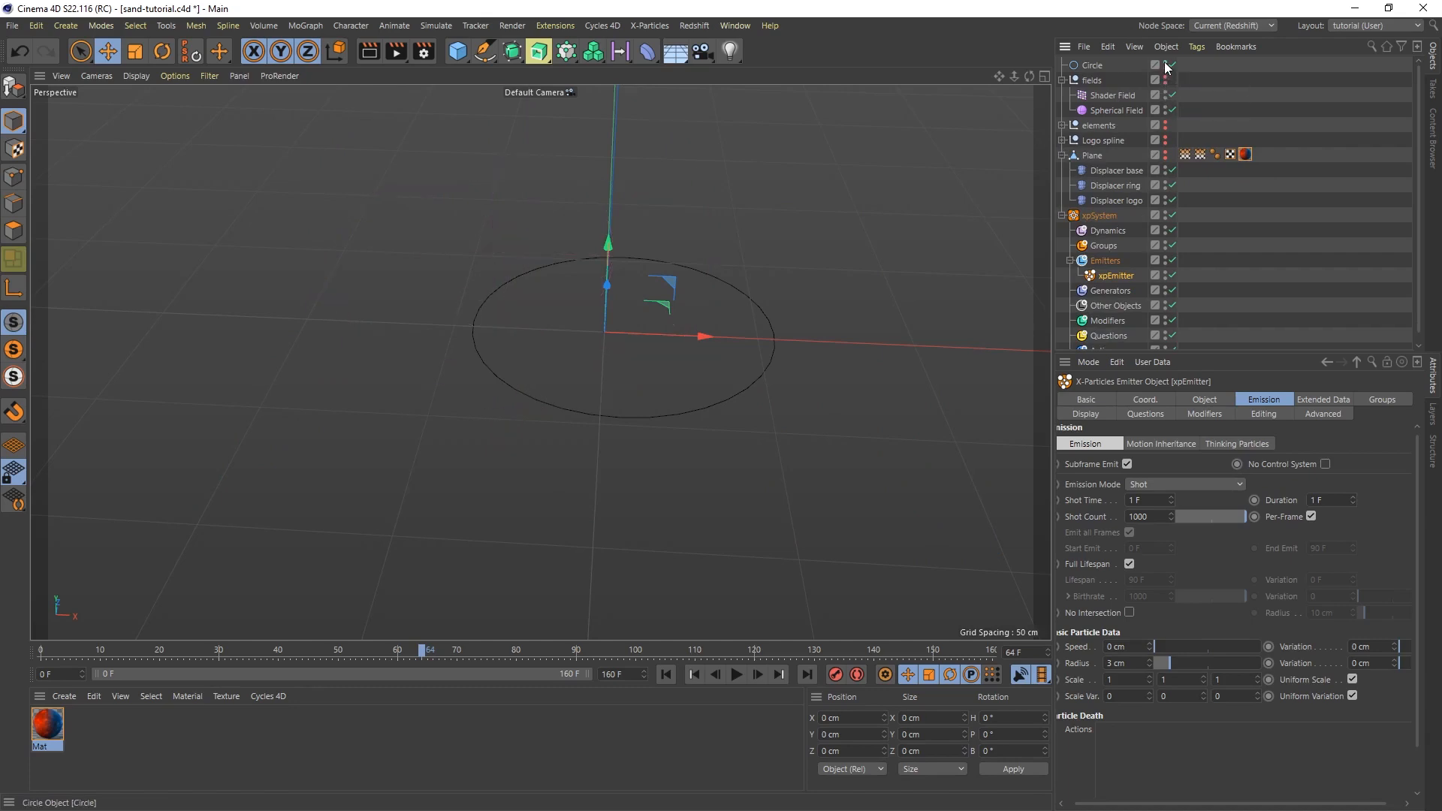
{"action": "double_click", "coordinate": [1165, 65]}
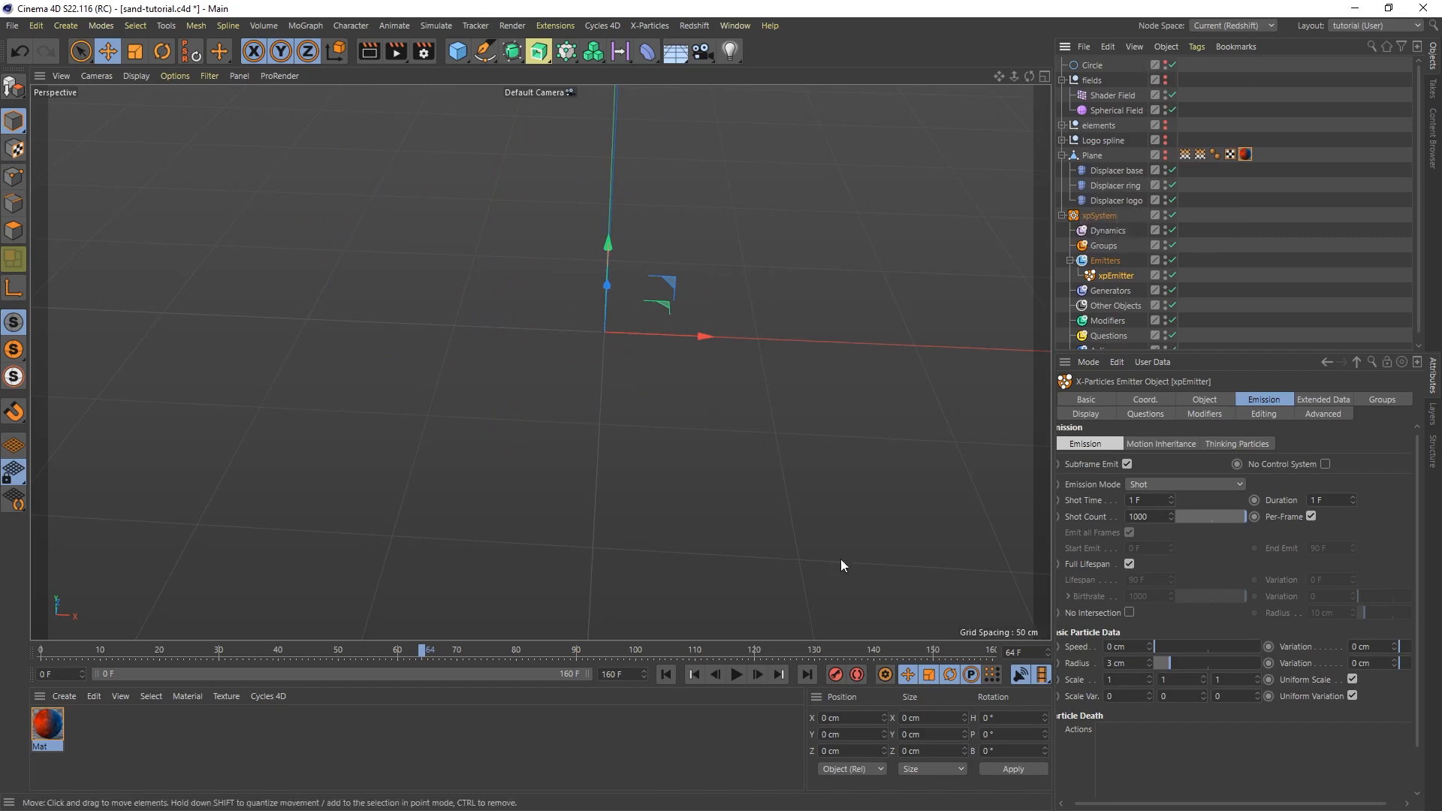
Step: Play the animation from the first frame to check the emitted particles, and stop it
{"action": "left_click", "coordinate": [666, 674]}
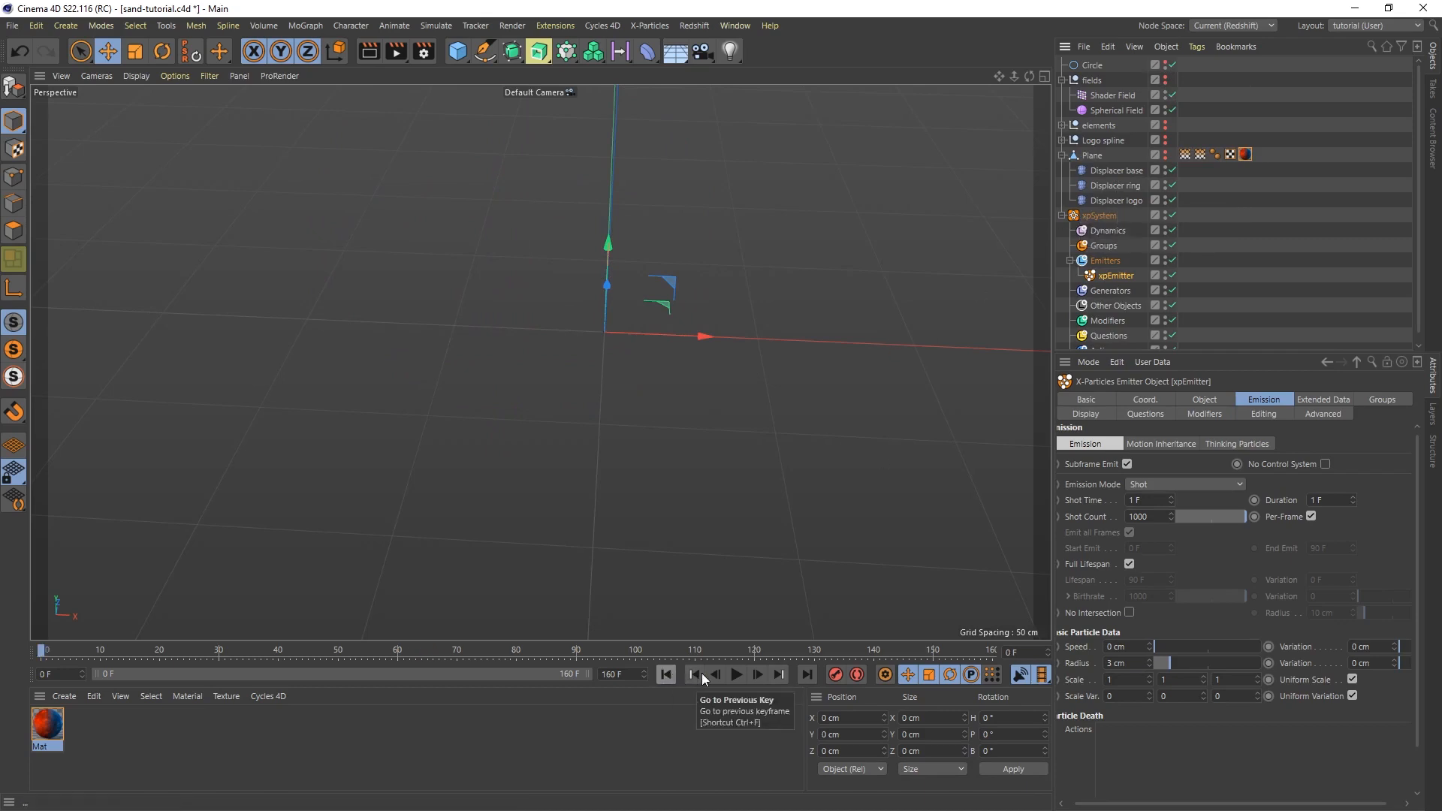
{"action": "left_click", "coordinate": [737, 675]}
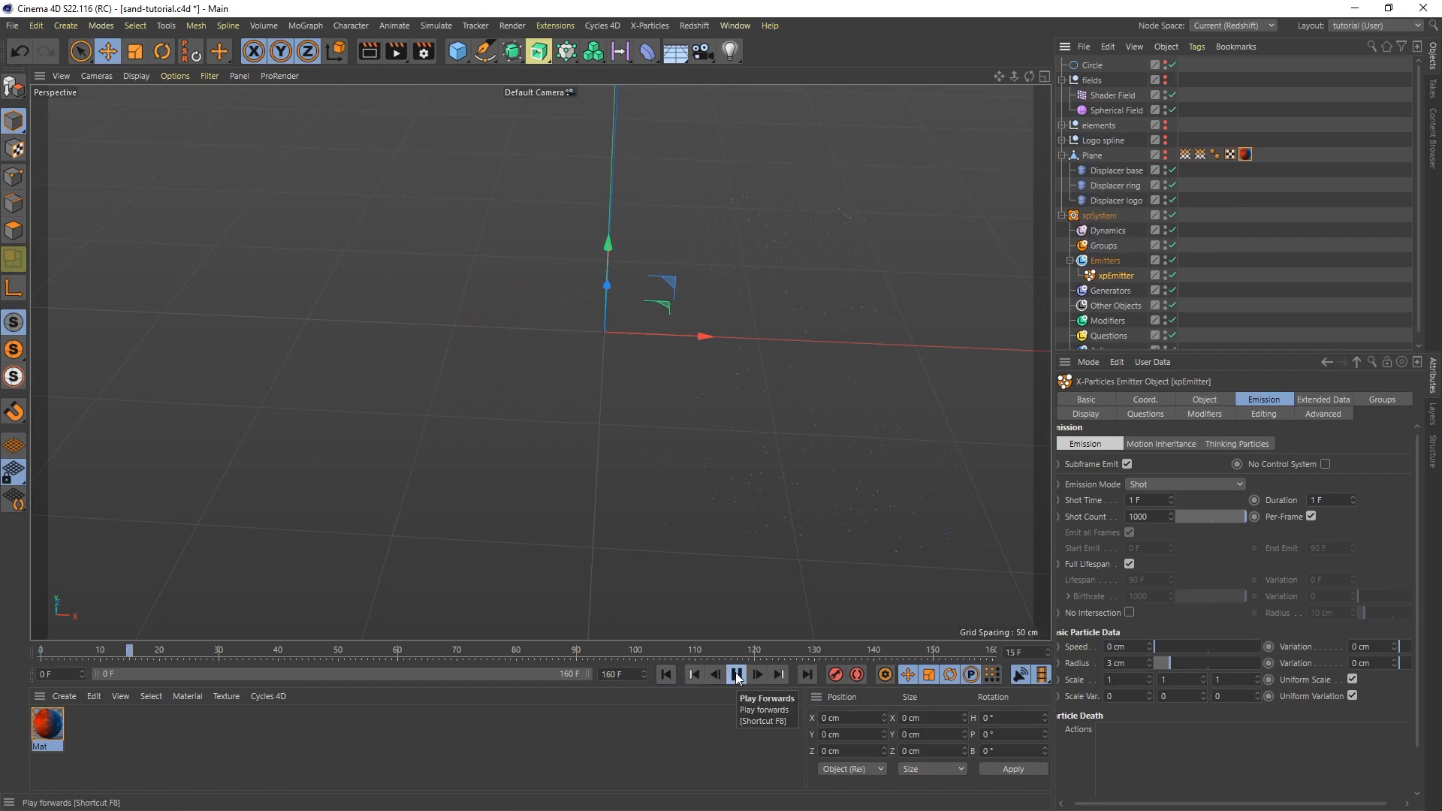
{"action": "left_click", "coordinate": [737, 675]}
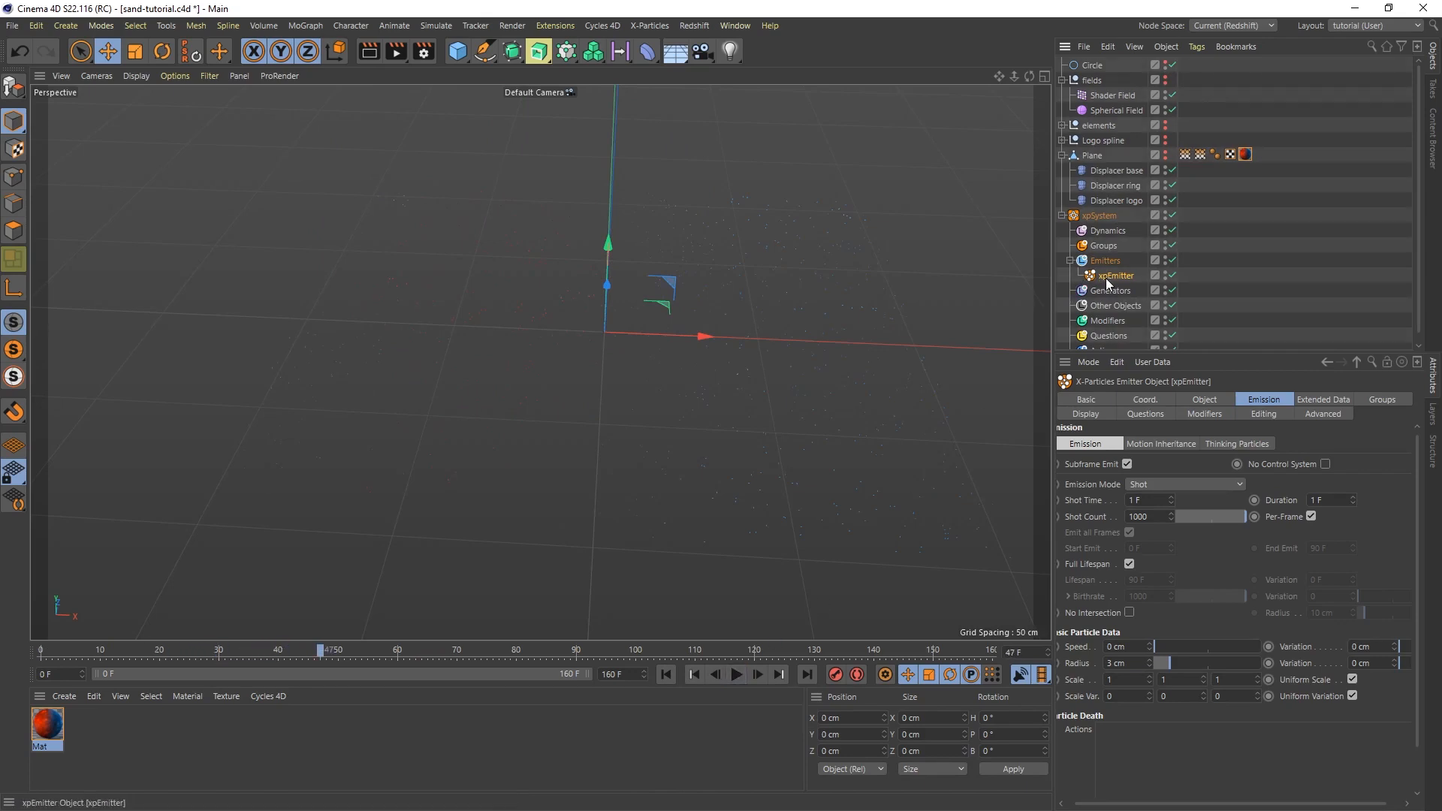
Step: Set the xpEmitter's Editor Display to Box and replay the animation from the first frame
{"action": "left_click", "coordinate": [1099, 418]}
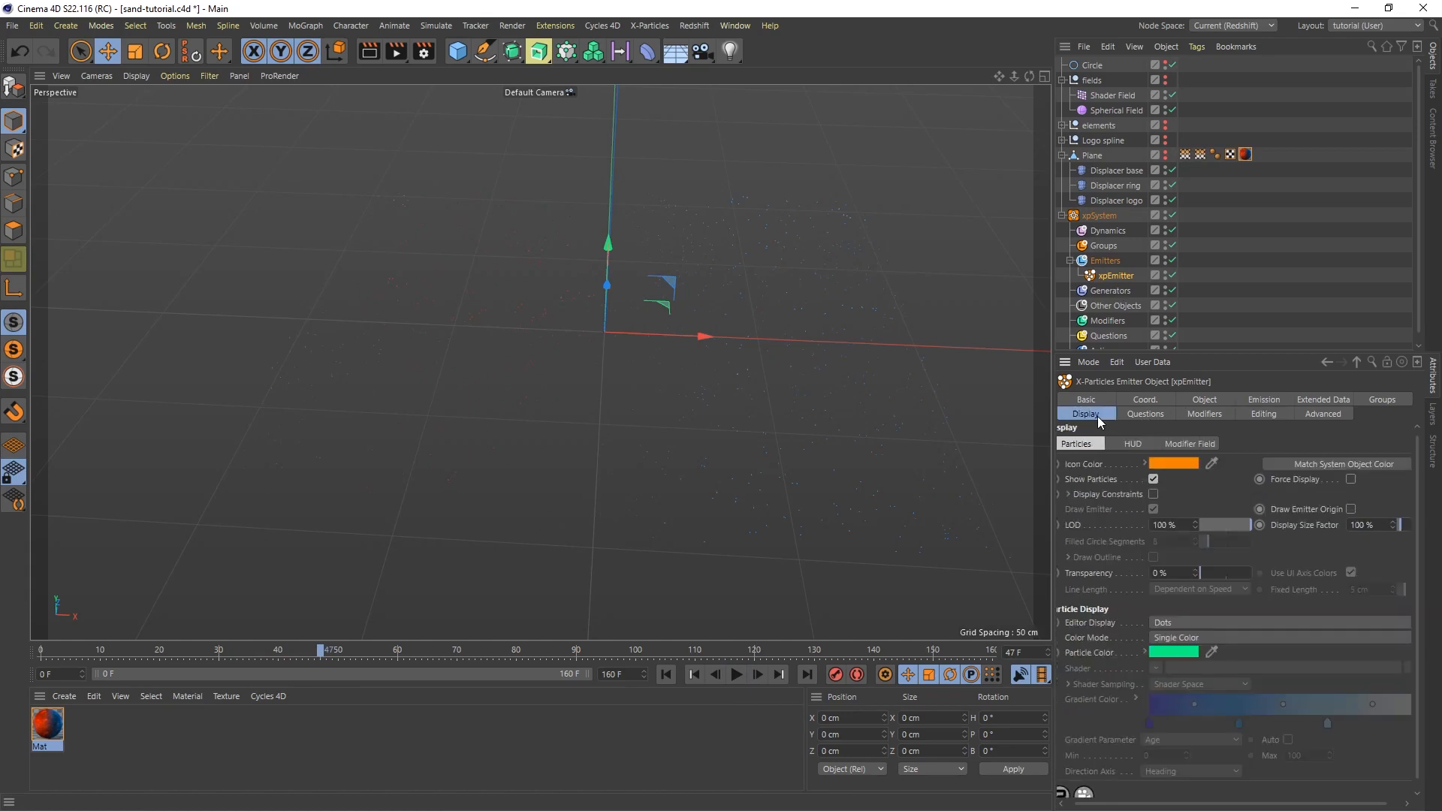
{"action": "left_click", "coordinate": [1163, 625]}
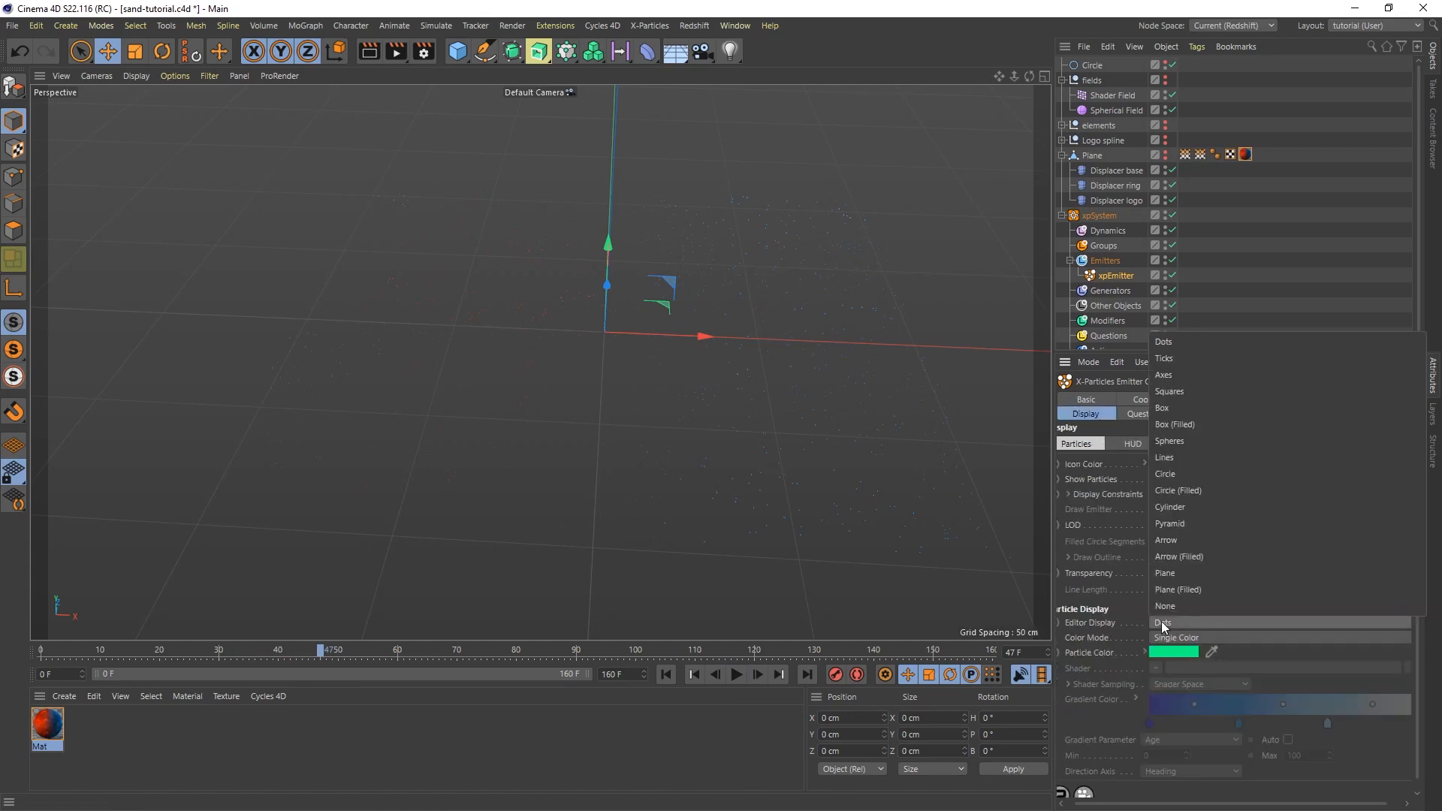
{"action": "left_click", "coordinate": [1189, 411]}
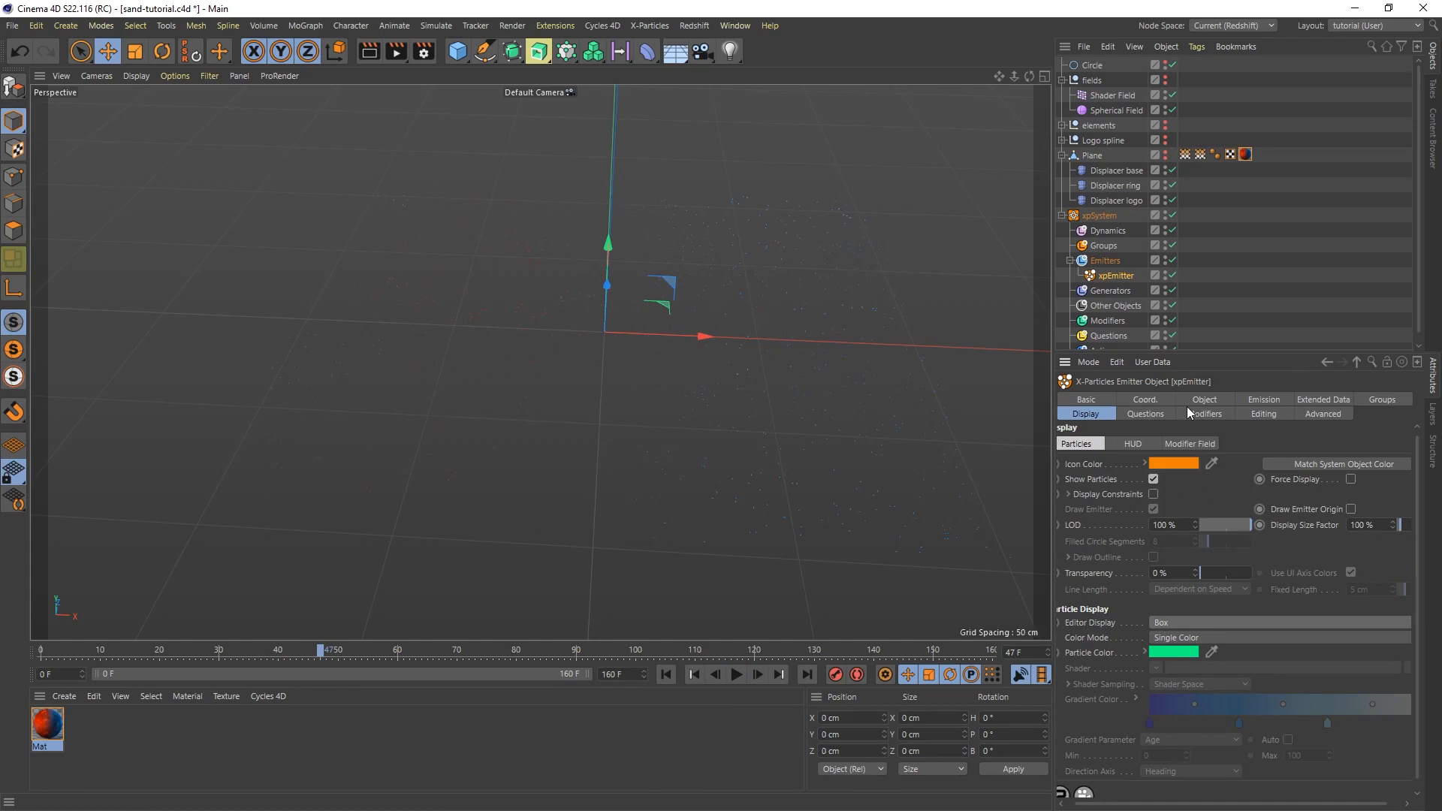
{"action": "left_click", "coordinate": [666, 675]}
{"action": "left_click", "coordinate": [736, 674]}
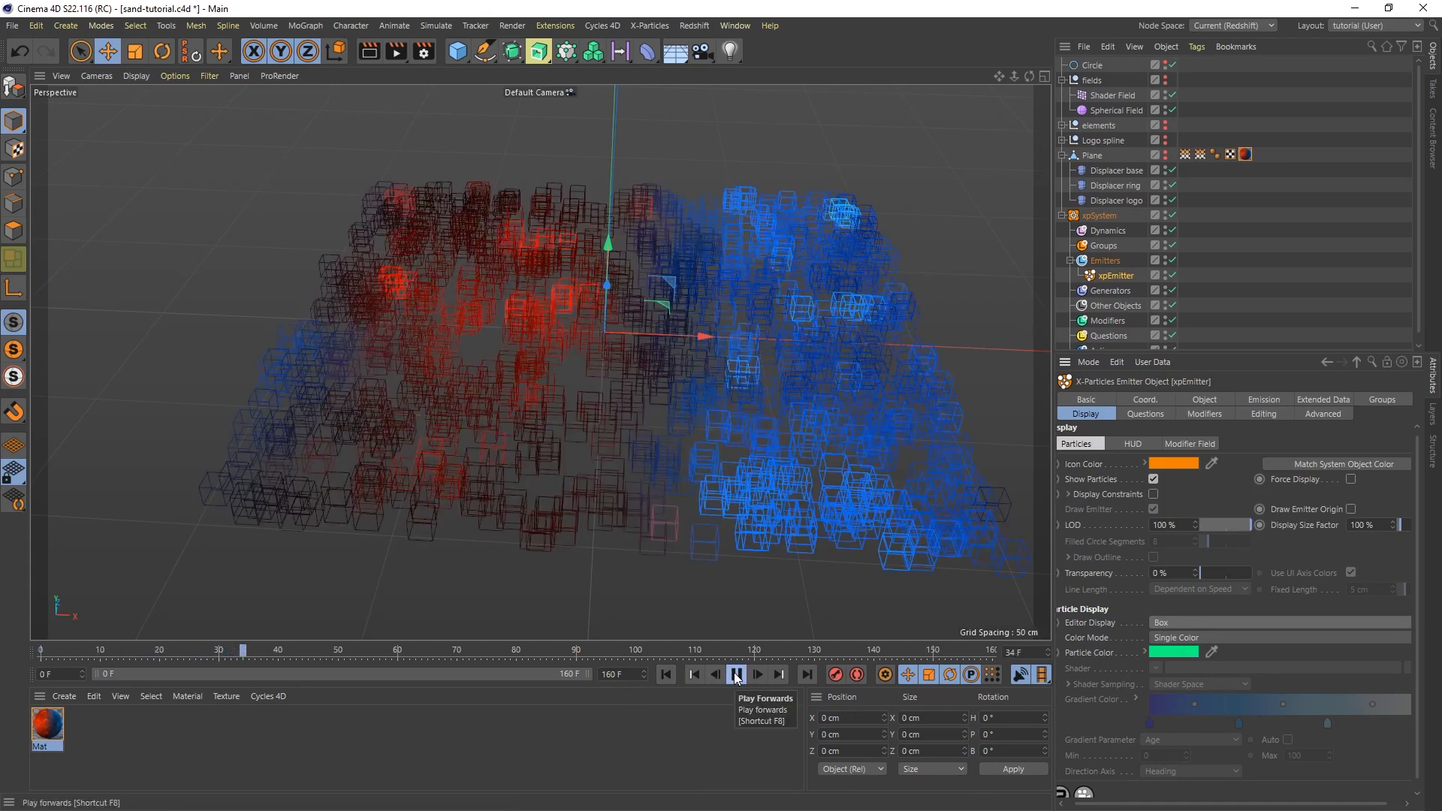
{"action": "left_click", "coordinate": [737, 675]}
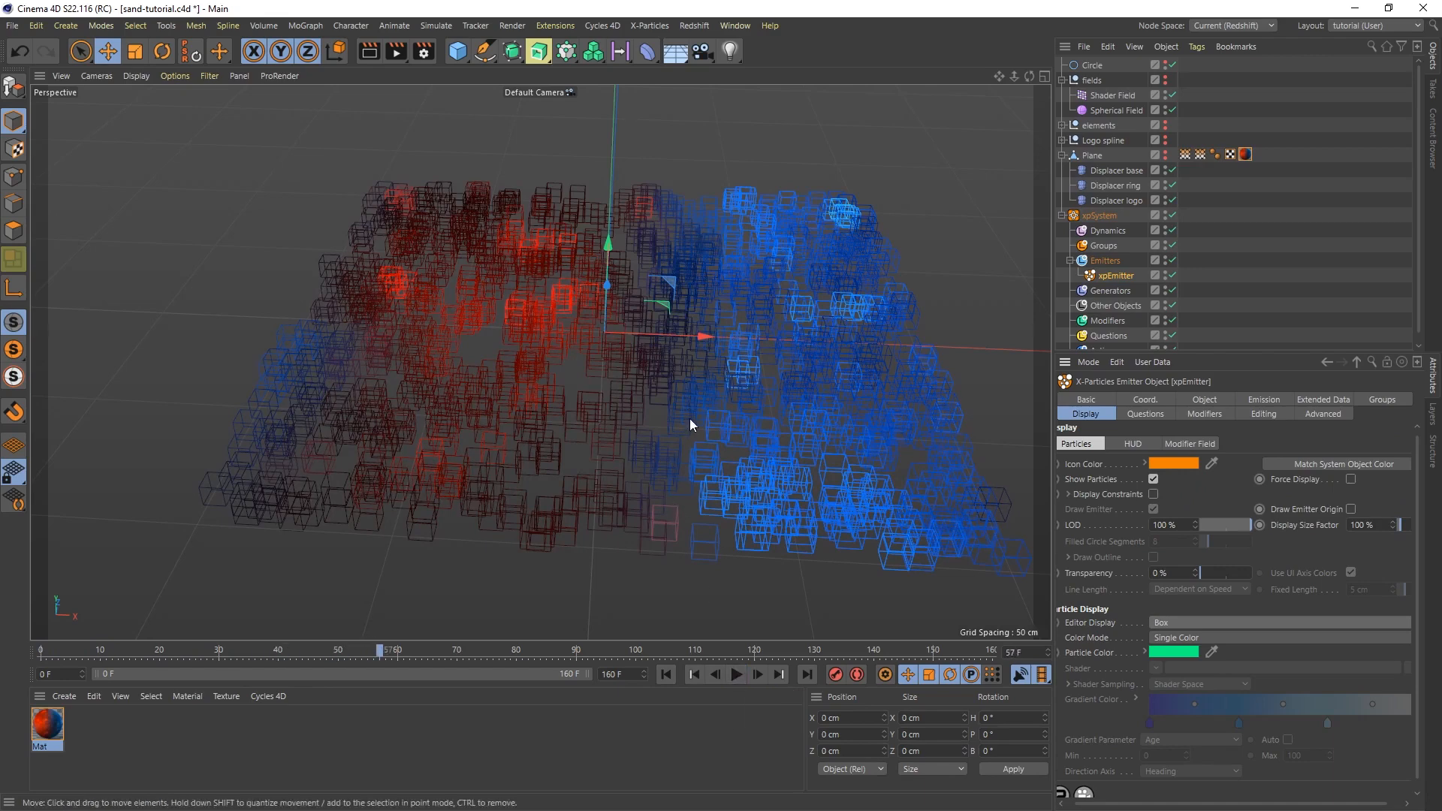
Step: Replay the simulation from the first frame at a low viewing angle to check the particles' vertical movement
{"action": "left_click_drag", "start_coordinate": [691, 425], "coordinate": [687, 339], "text": "alt"}
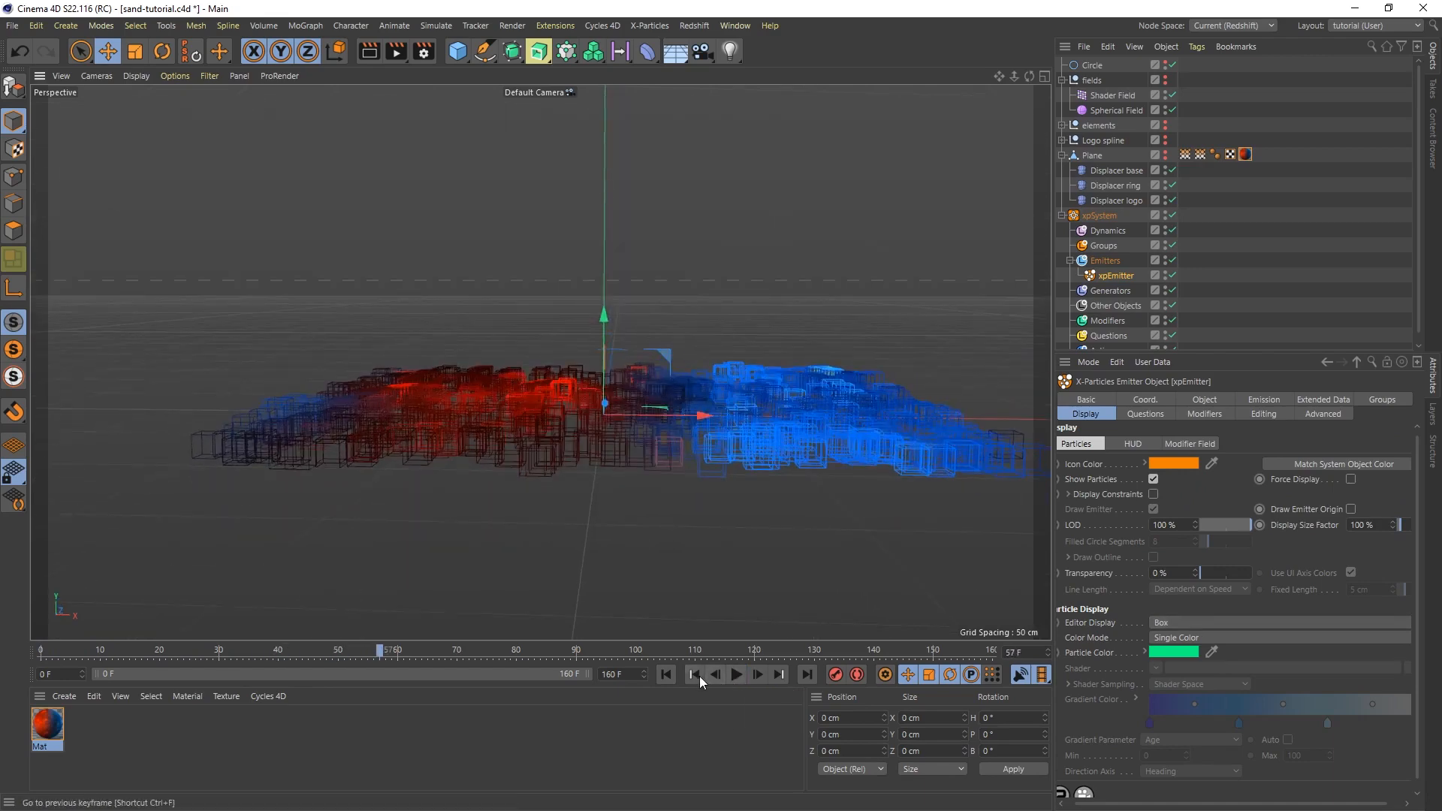
{"action": "left_click", "coordinate": [665, 675]}
{"action": "left_click", "coordinate": [736, 675]}
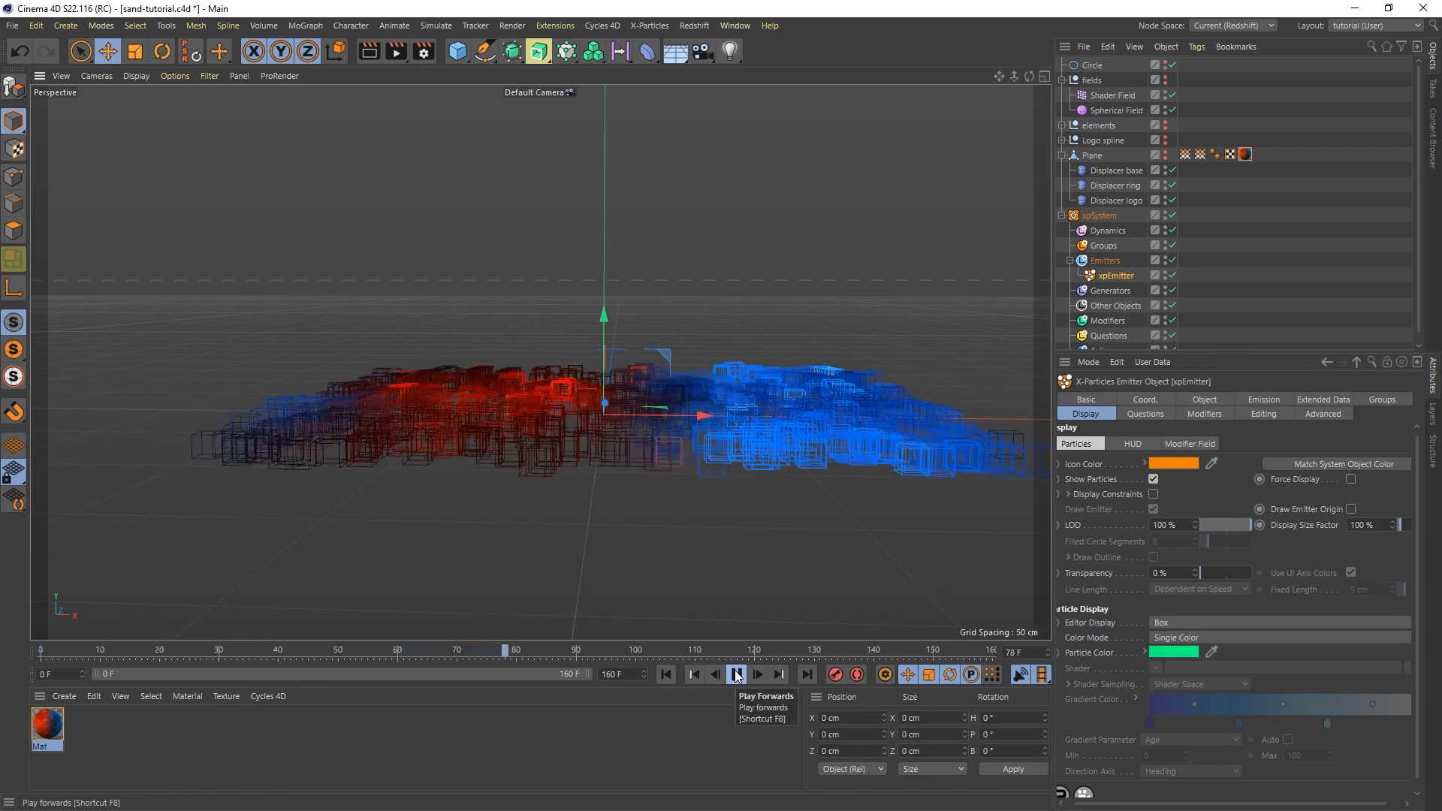
{"action": "left_click", "coordinate": [736, 674]}
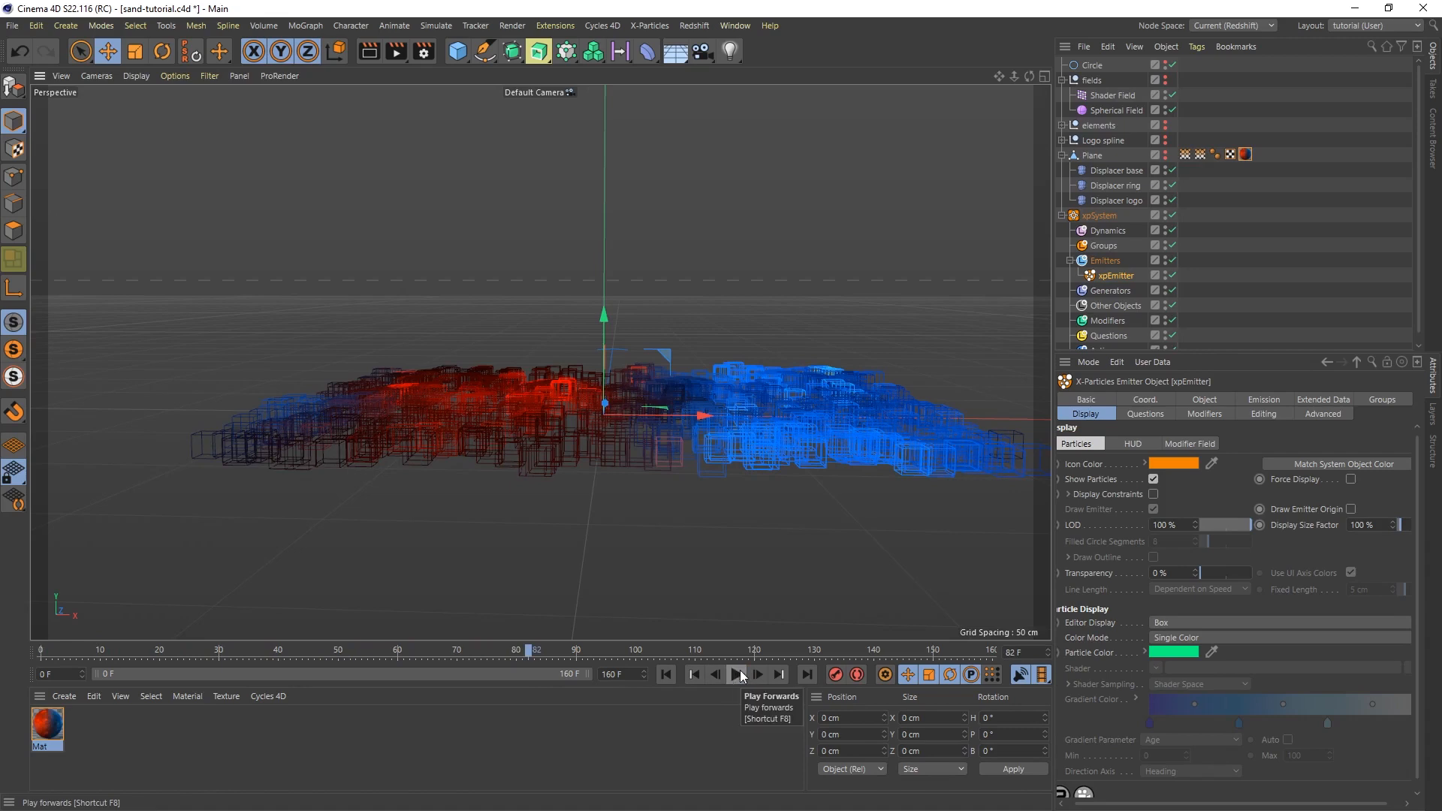
Step: Add an xpFollowSurface motion modifier to the xpSystem's Modifiers folder and open its object properties
{"action": "left_click_drag", "start_coordinate": [1264, 352], "coordinate": [1264, 499]}
{"action": "left_click", "coordinate": [1115, 321]}
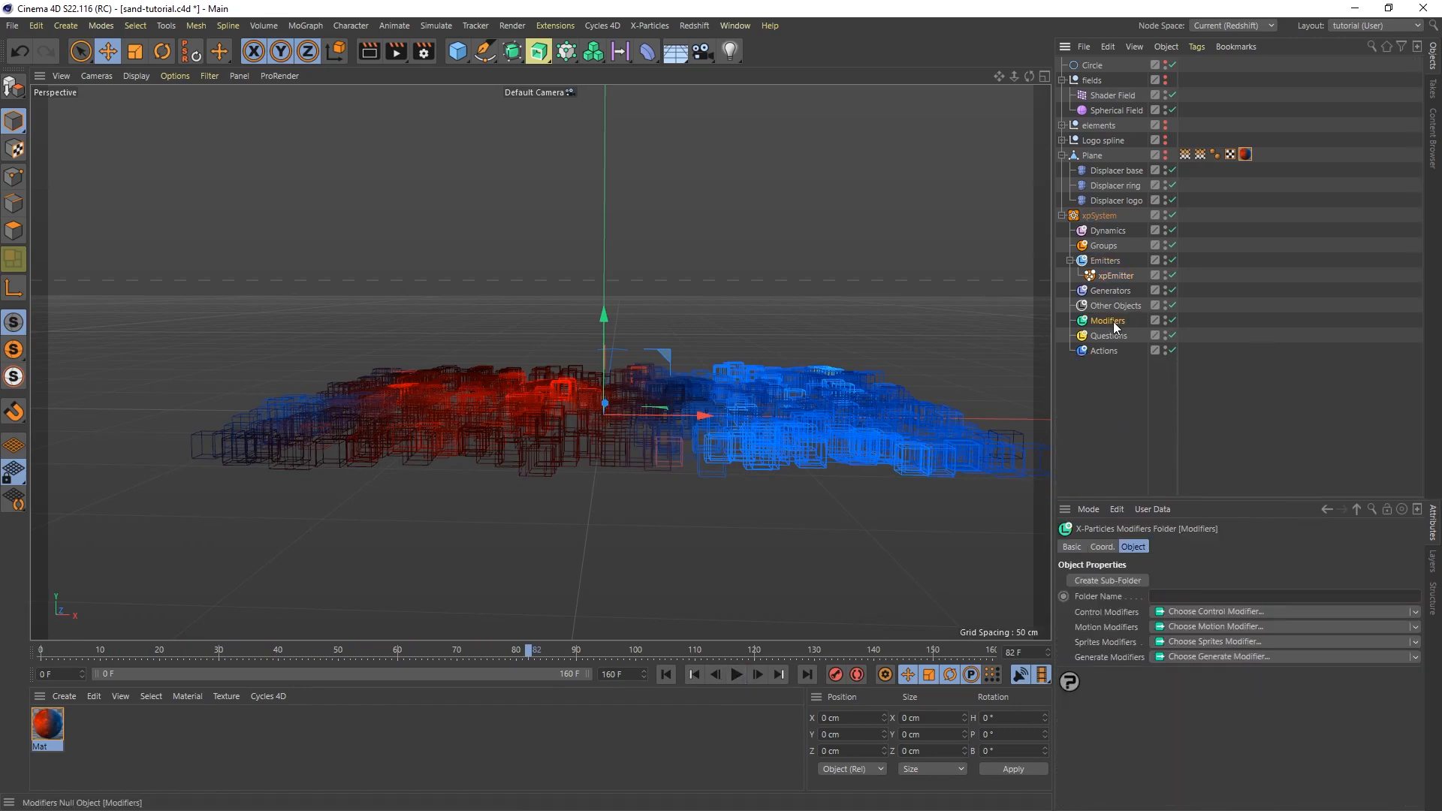
{"action": "left_click", "coordinate": [1184, 628]}
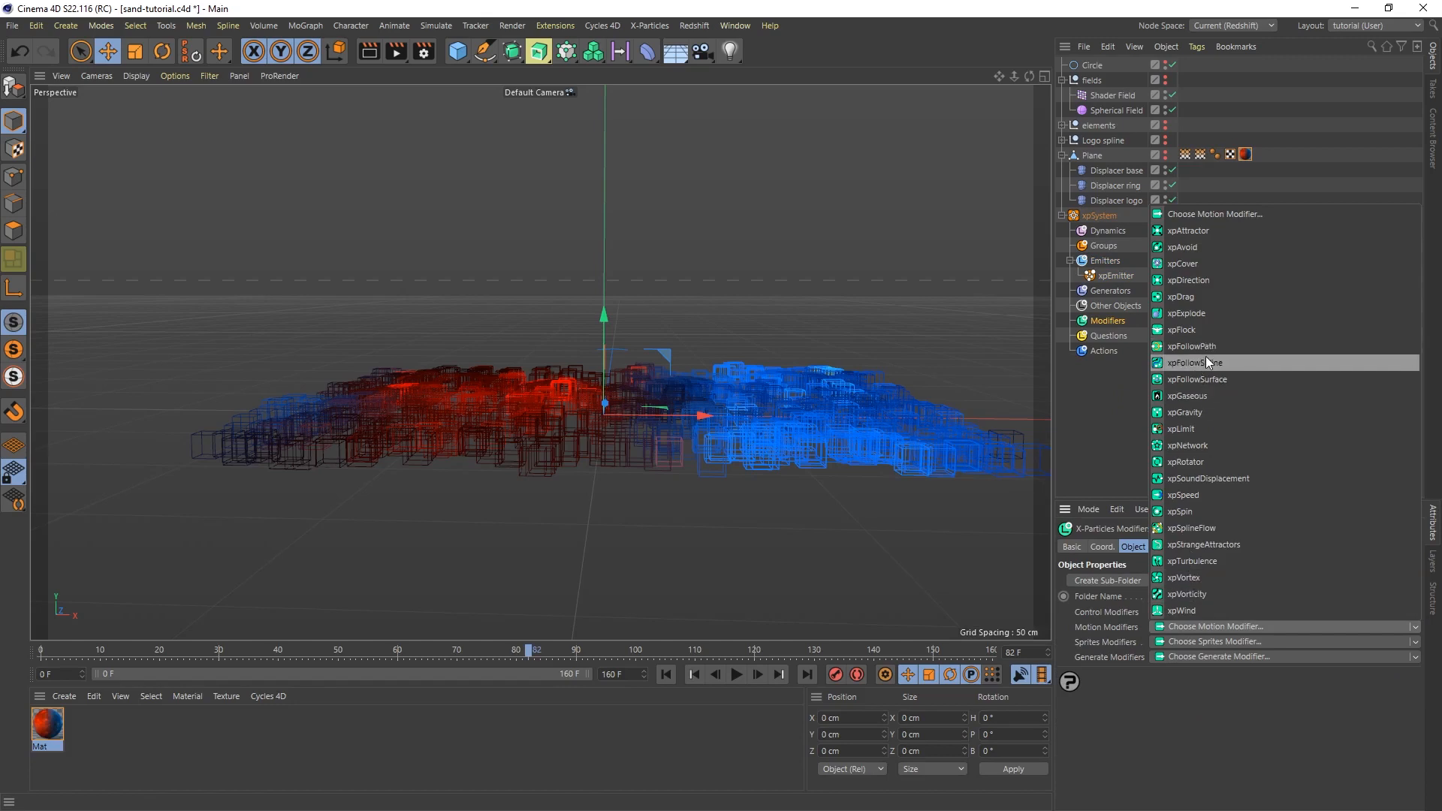
{"action": "left_click", "coordinate": [1200, 380]}
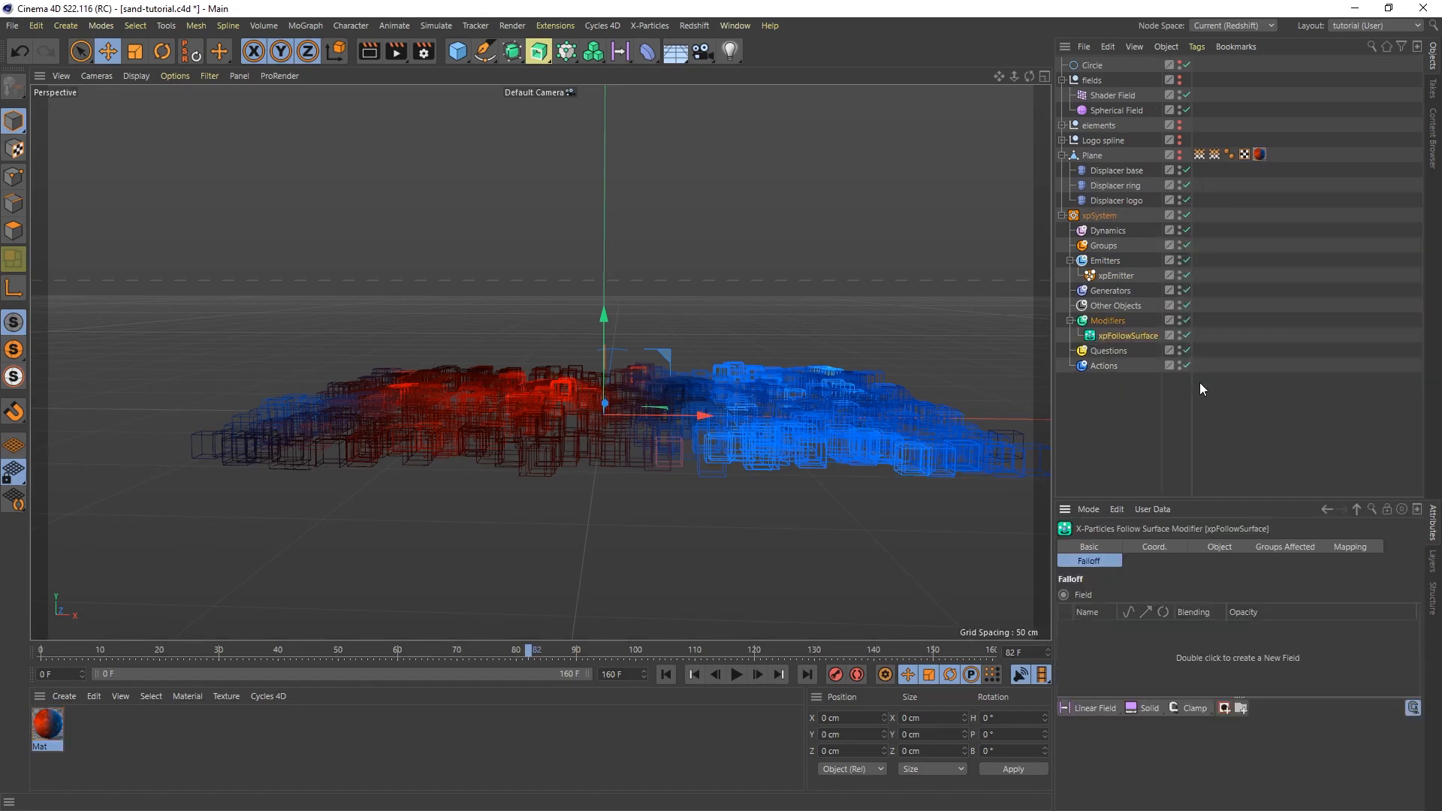
{"action": "left_click", "coordinate": [1214, 547]}
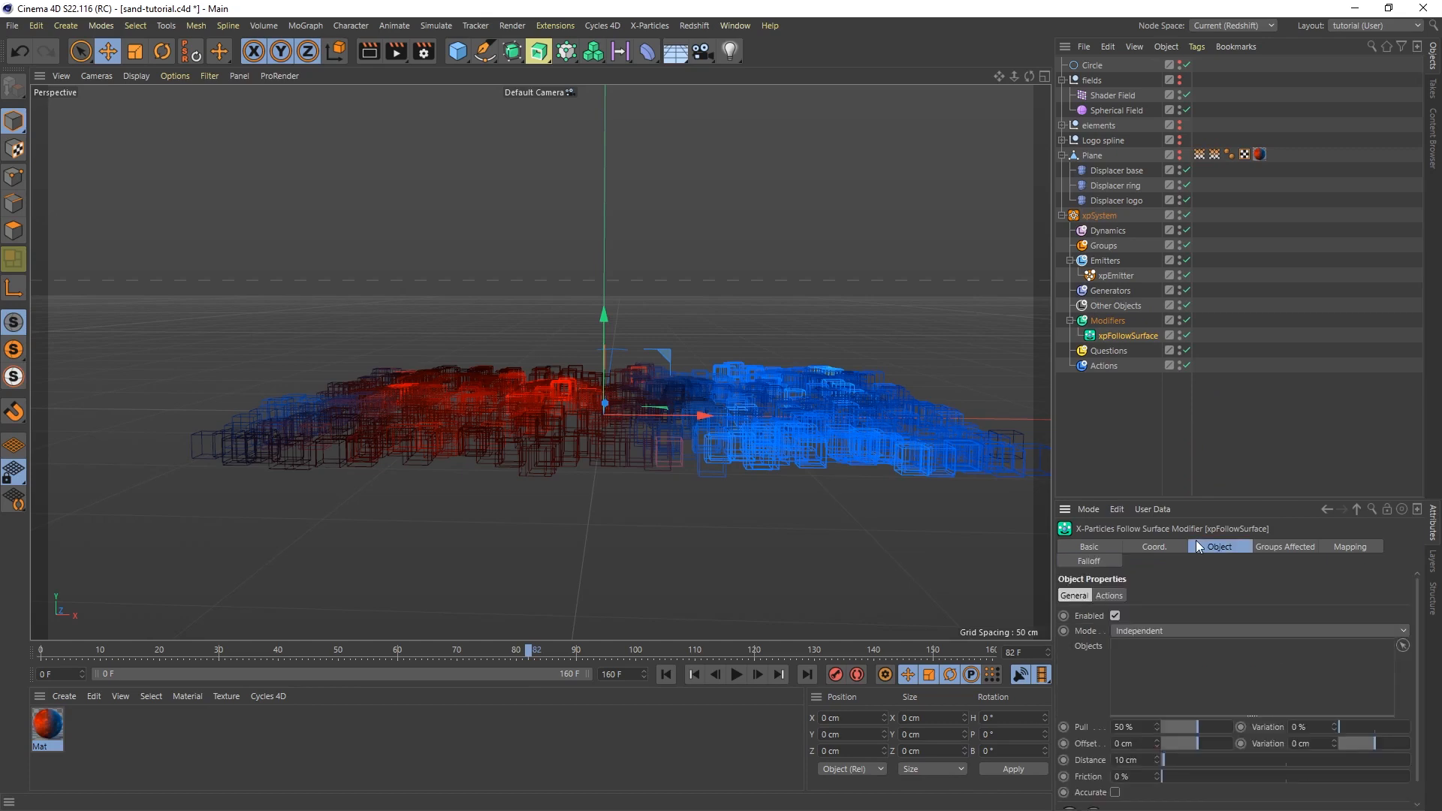
Step: Assign the Plane as the xpFollowSurface modifier's target object and replay the simulation from the first frame to check the particles
{"action": "left_click_drag", "start_coordinate": [1099, 159], "coordinate": [1136, 669]}
{"action": "left_click", "coordinate": [668, 674]}
{"action": "left_click", "coordinate": [735, 675]}
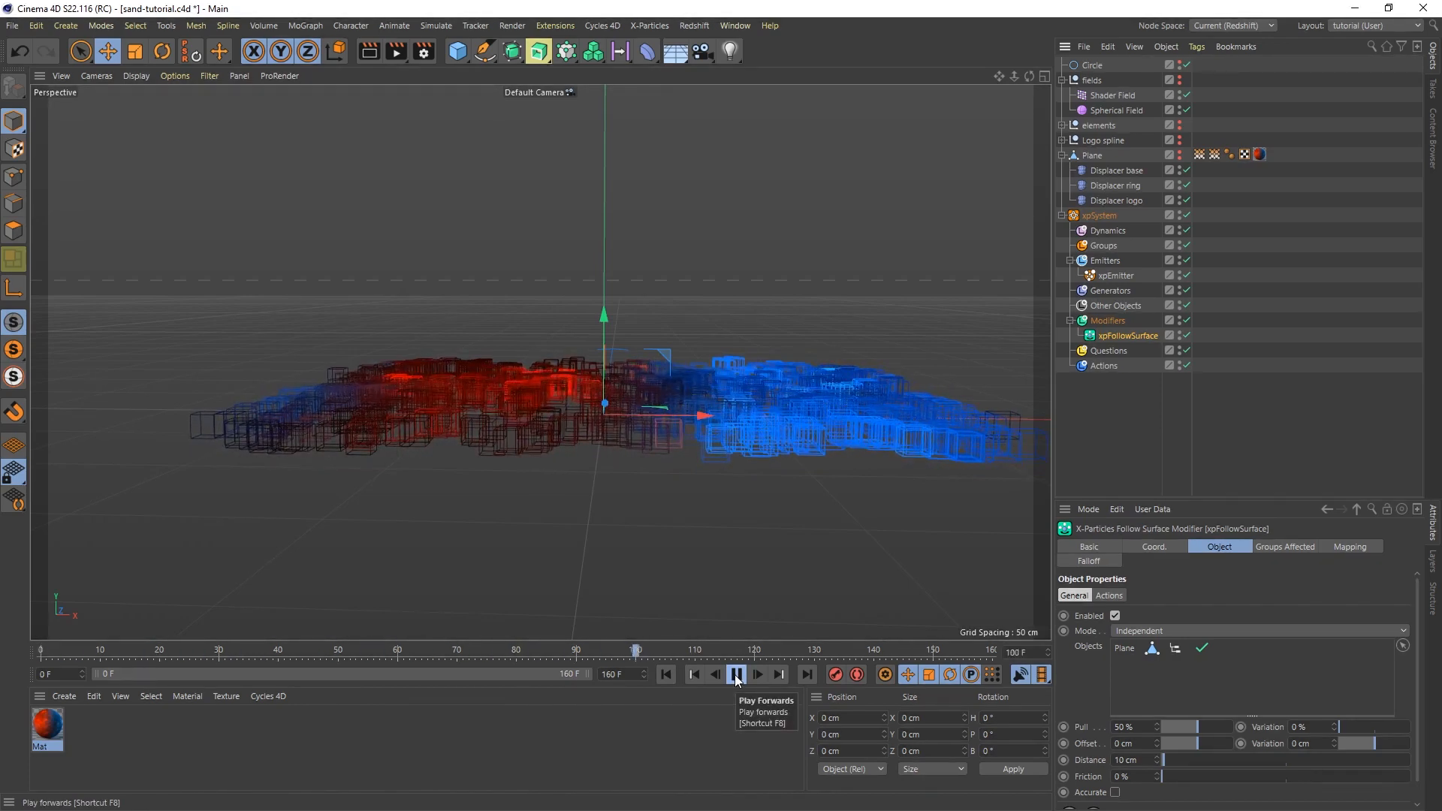
{"action": "mouse_move", "coordinate": [740, 385]}
{"action": "left_mouse_down", "text": "alt"}
{"action": "mouse_move", "coordinate": [745, 442]}
{"action": "mouse_move", "coordinate": [750, 407]}
{"action": "left_mouse_up", "text": "alt"}
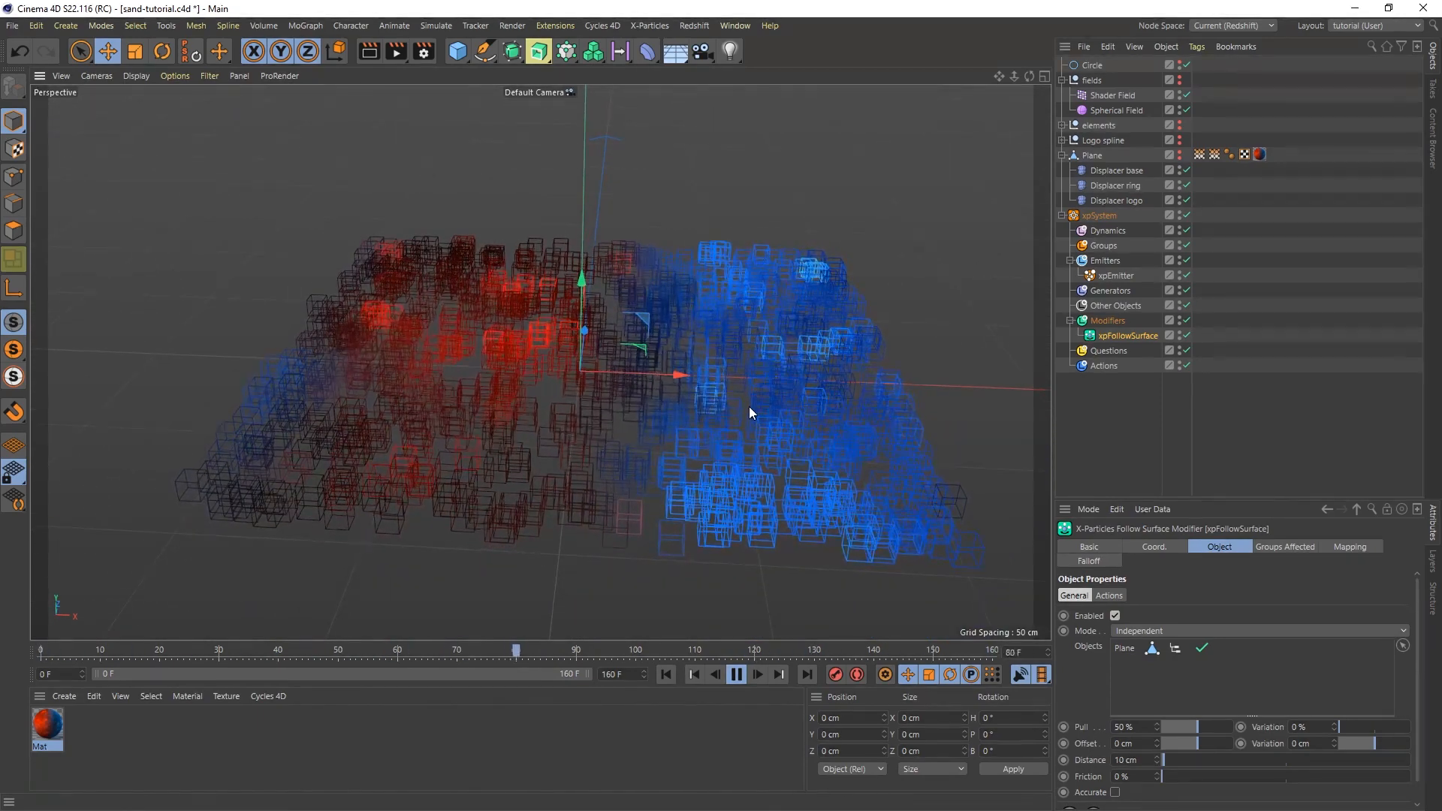
{"action": "left_click", "coordinate": [736, 674]}
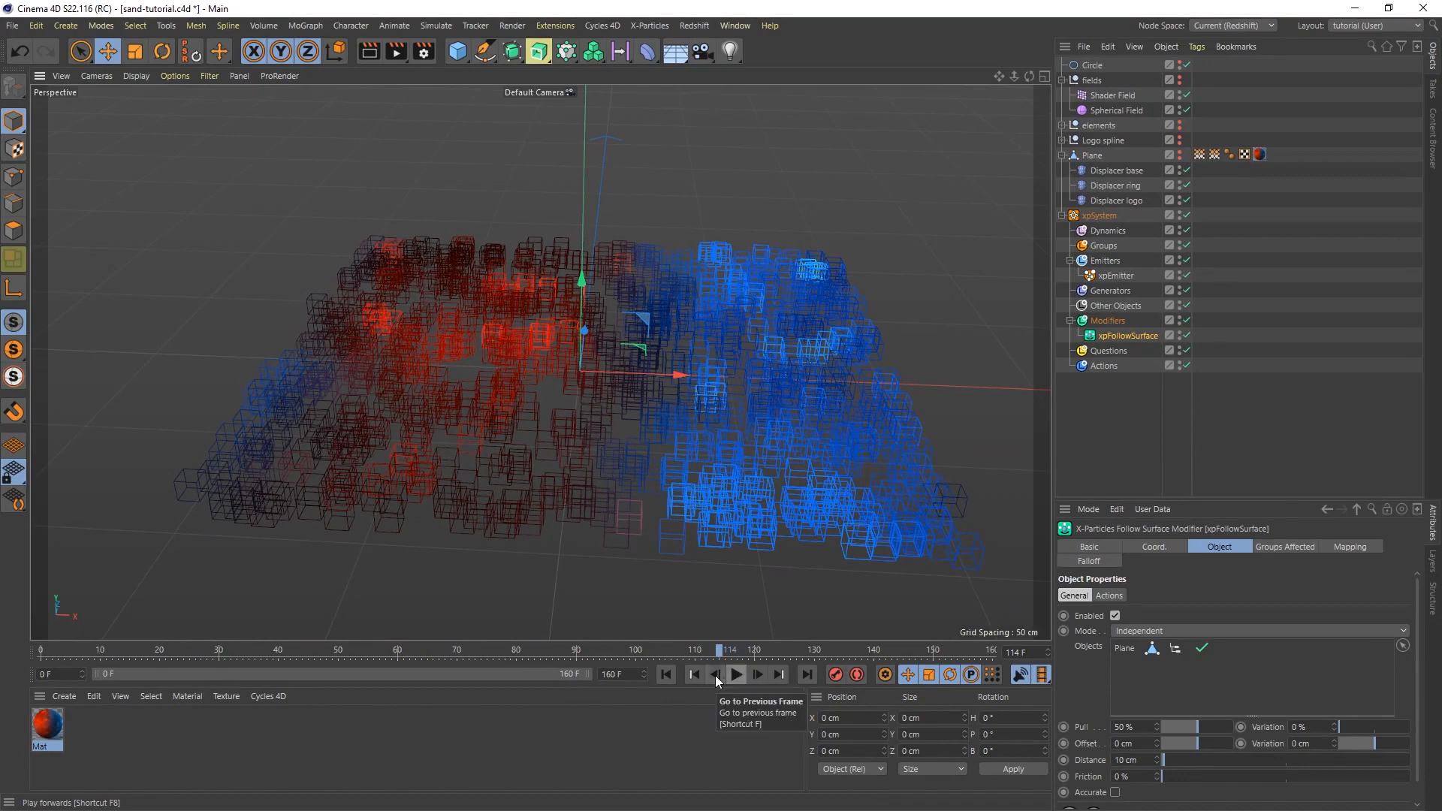
Step: Enable Use Rotation in the xpEmitter's extended data and set the Rotation Mode to Tangential
{"action": "left_click", "coordinate": [1115, 276]}
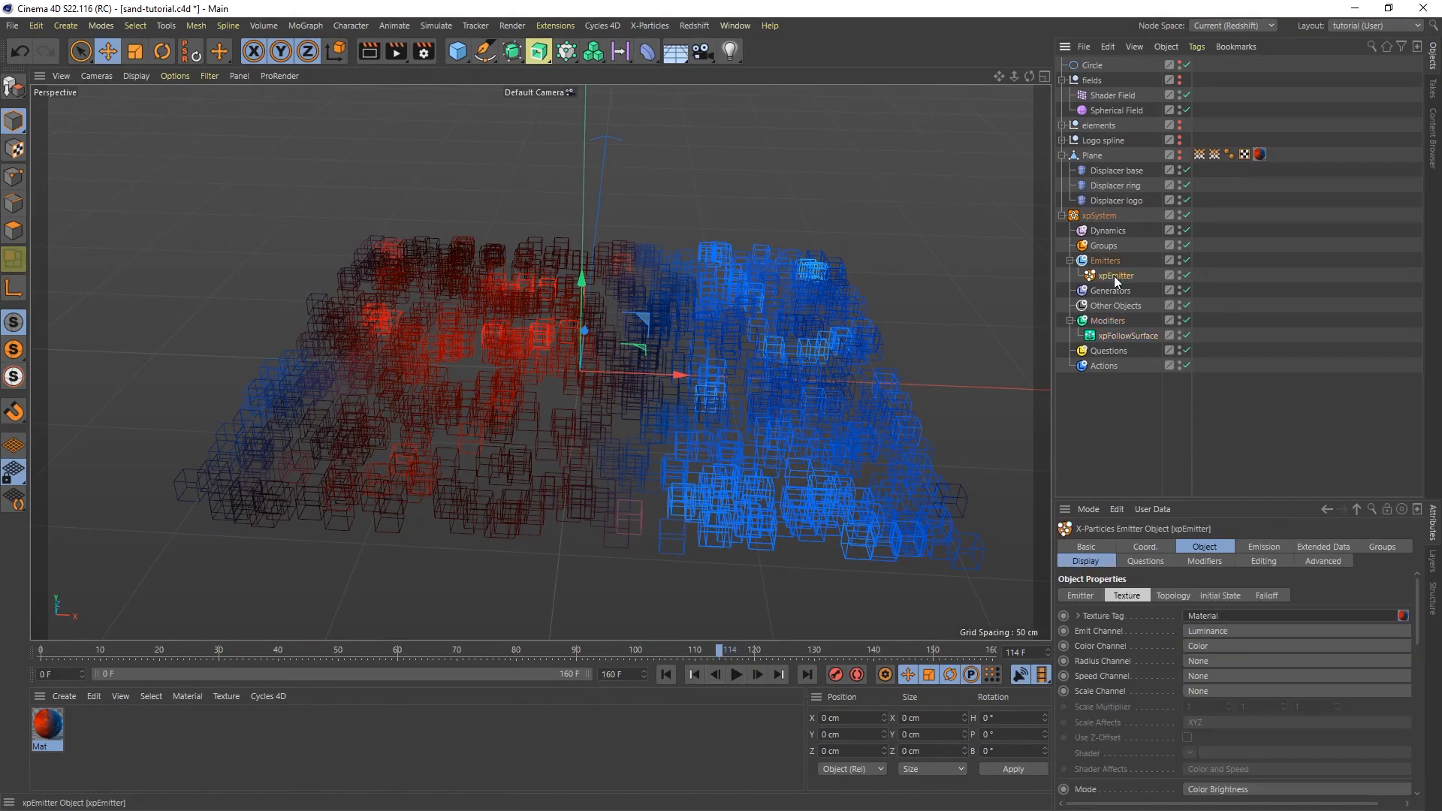
{"action": "left_click", "coordinate": [1314, 547]}
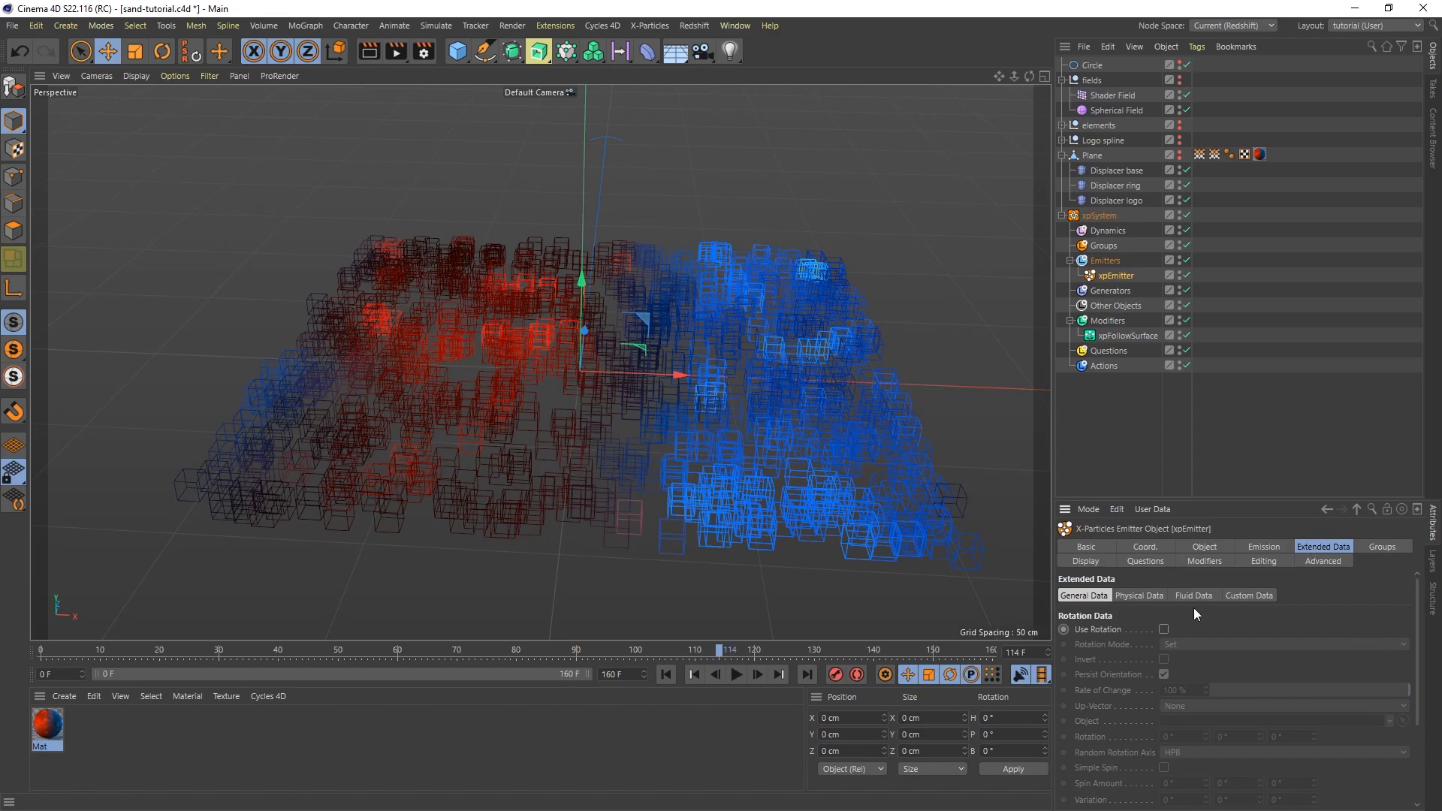
{"action": "left_click", "coordinate": [1164, 630]}
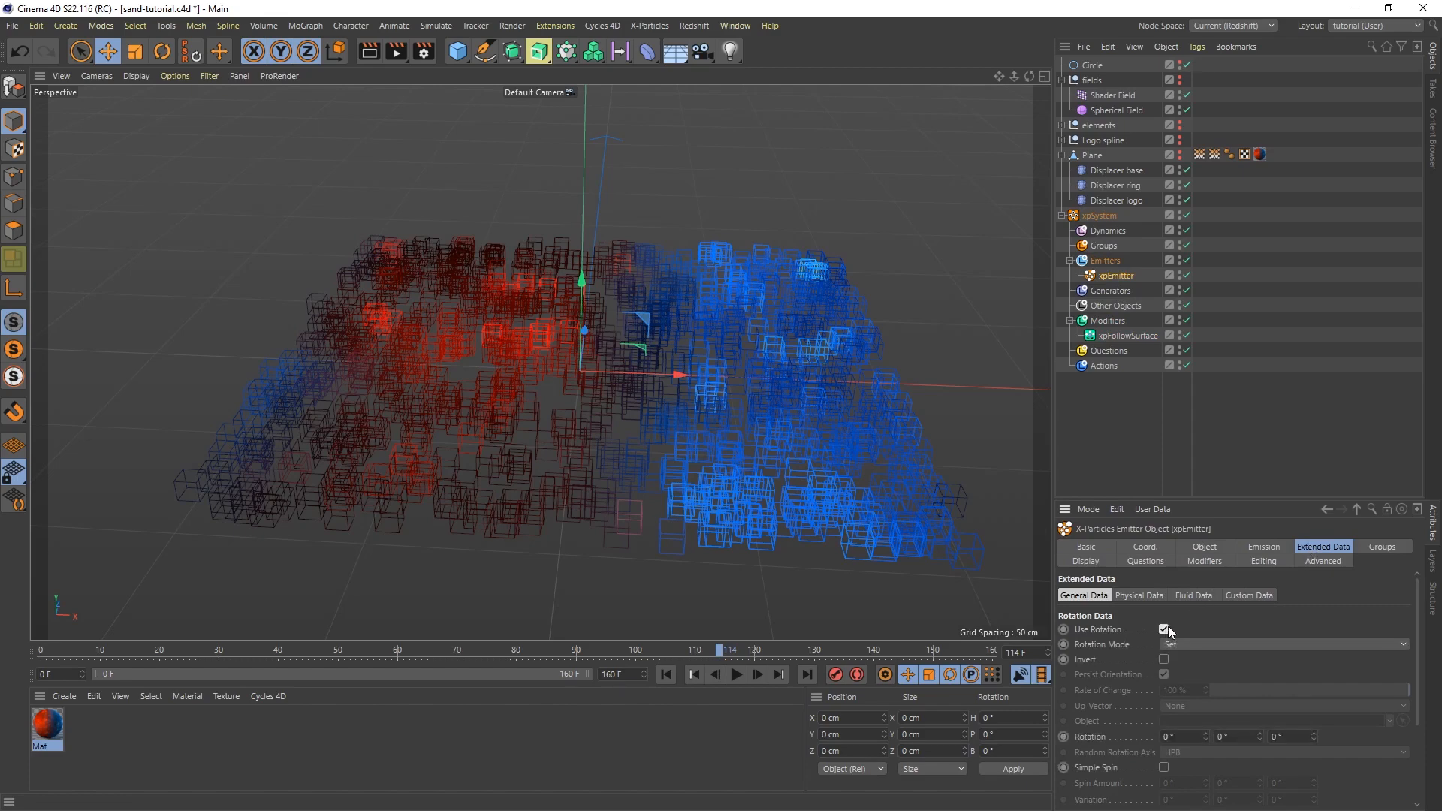
{"action": "left_click", "coordinate": [1191, 645]}
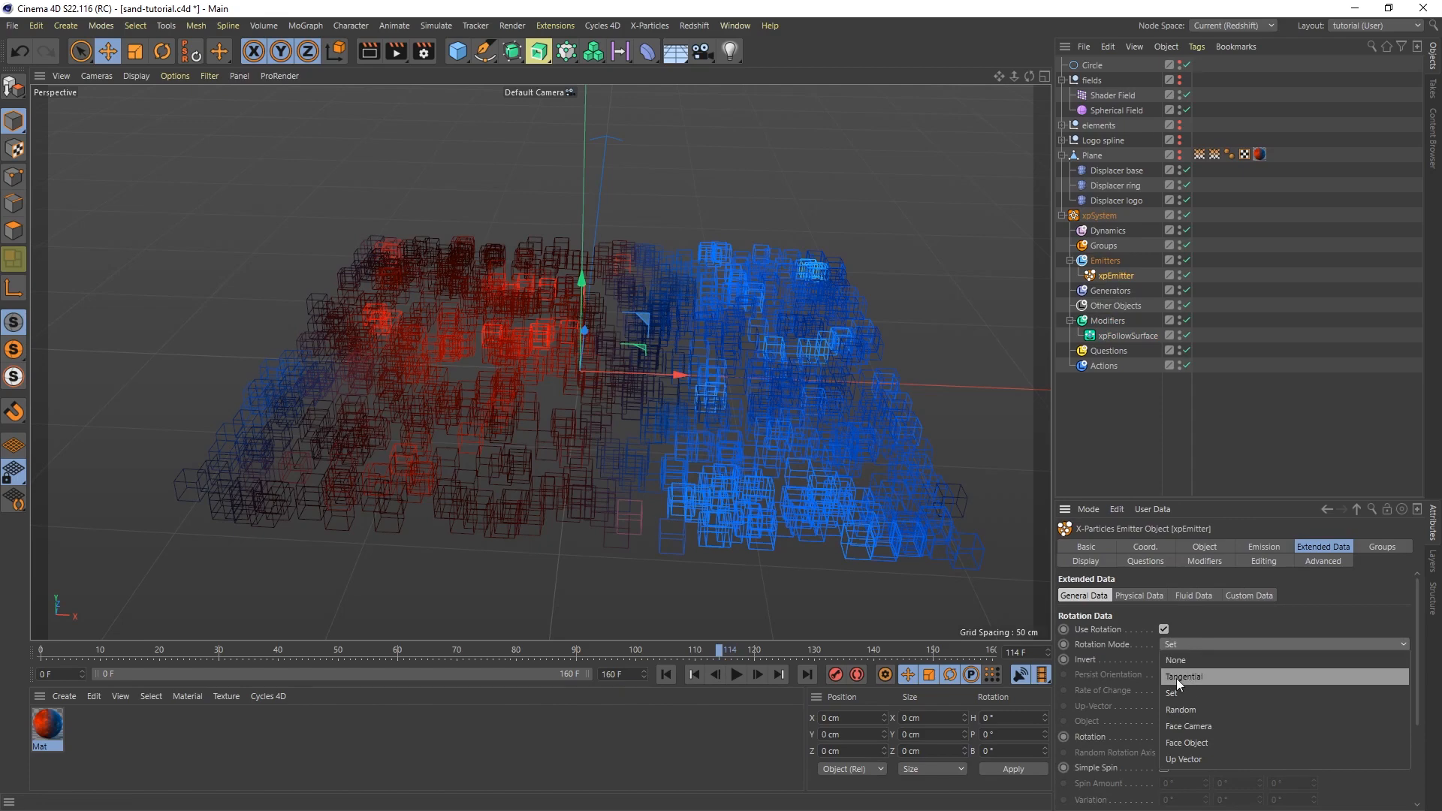
{"action": "left_click", "coordinate": [1193, 677]}
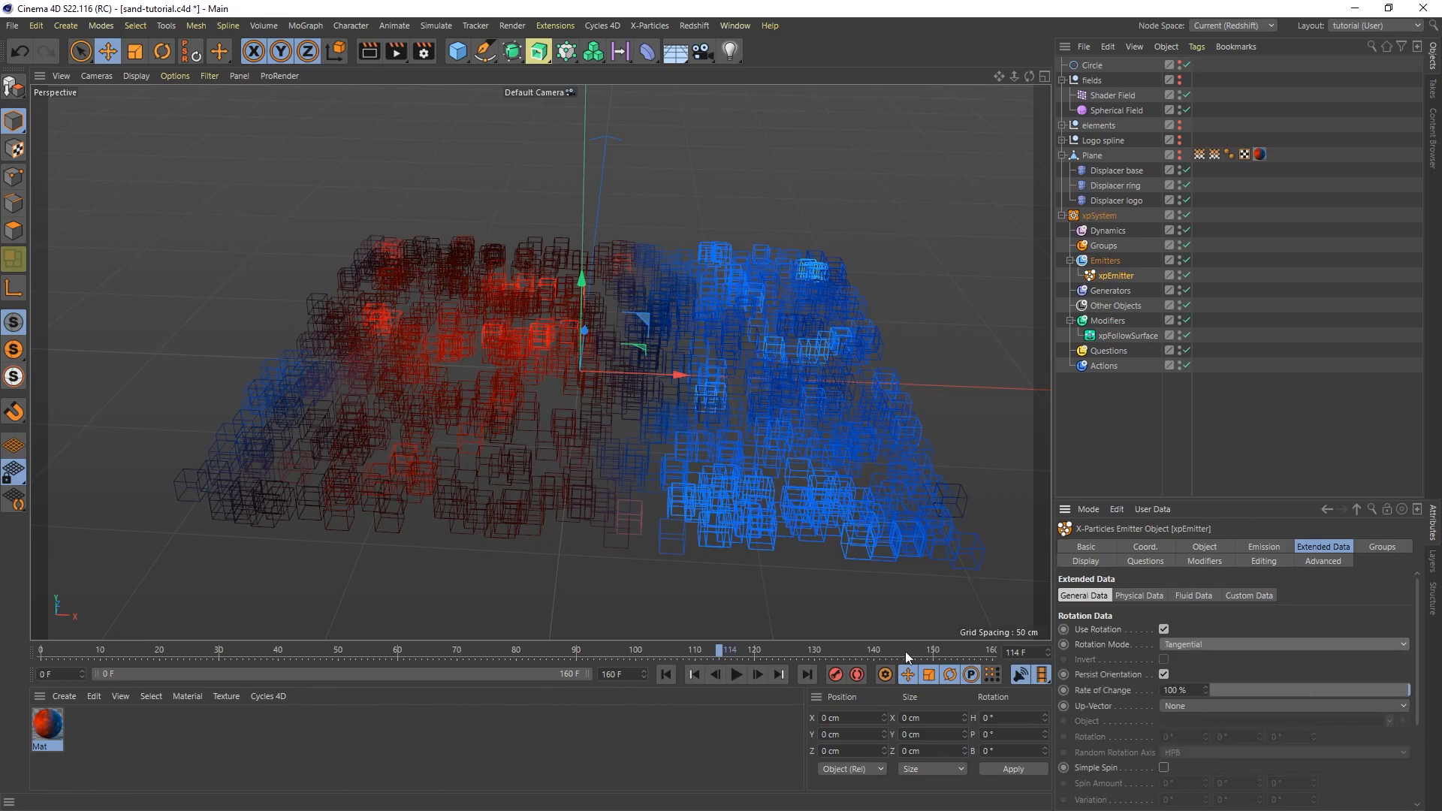
Step: Play the simulation from the first frame to check the particle rotation, stop it, and view the particles from a low angle
{"action": "left_click", "coordinate": [668, 674]}
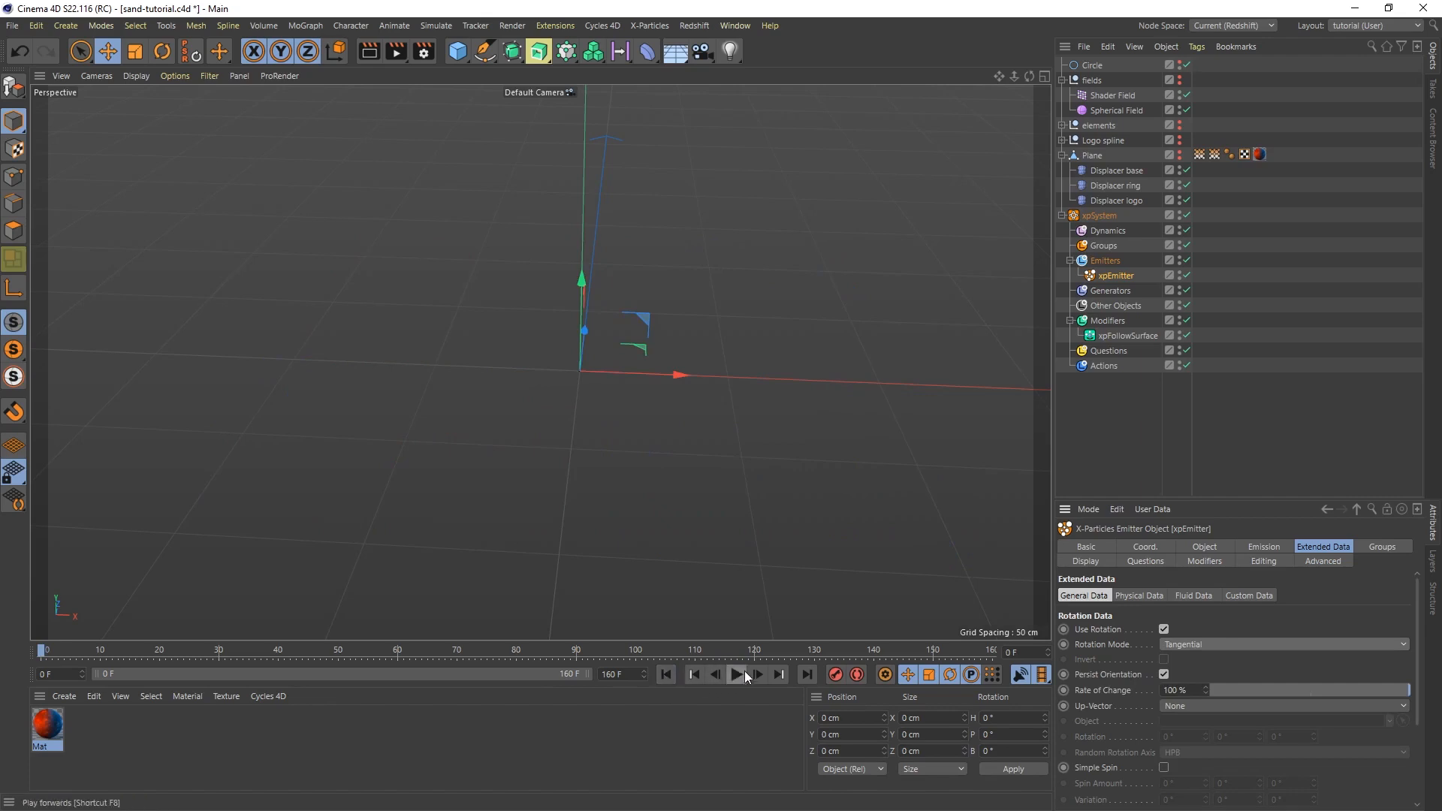
{"action": "left_click", "coordinate": [738, 675]}
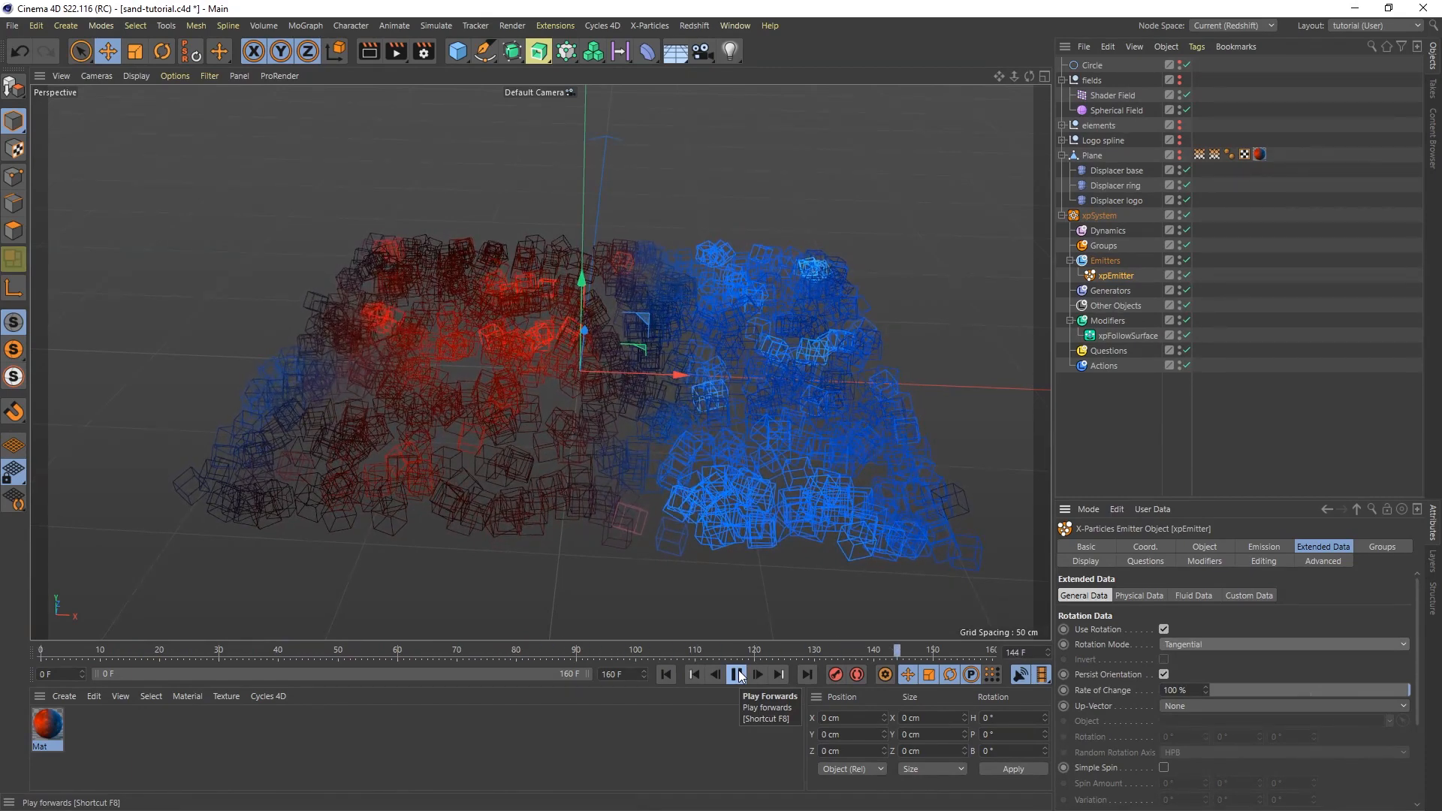
{"action": "left_click", "coordinate": [738, 675]}
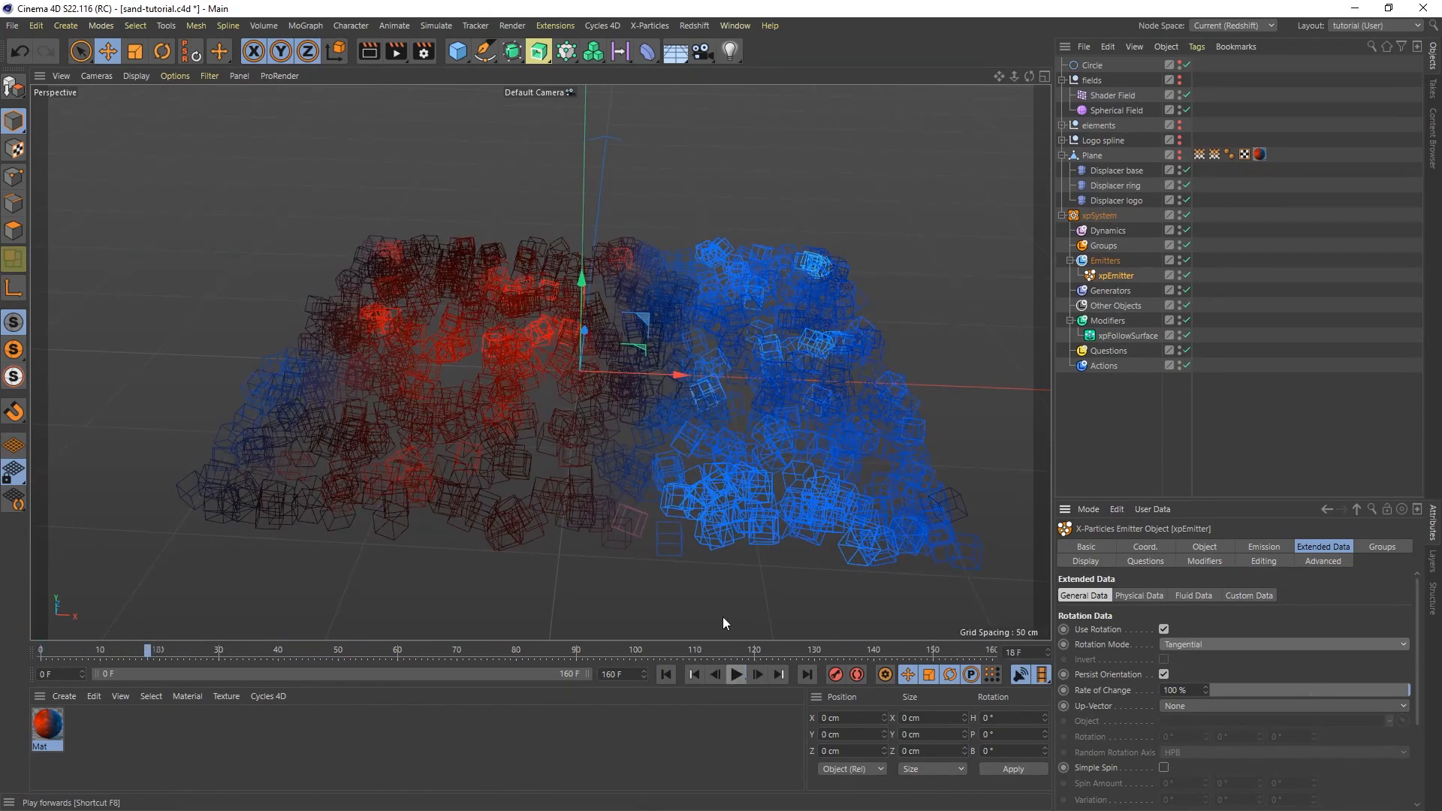
{"action": "left_click_drag", "start_coordinate": [686, 460], "coordinate": [696, 389], "text": "alt"}
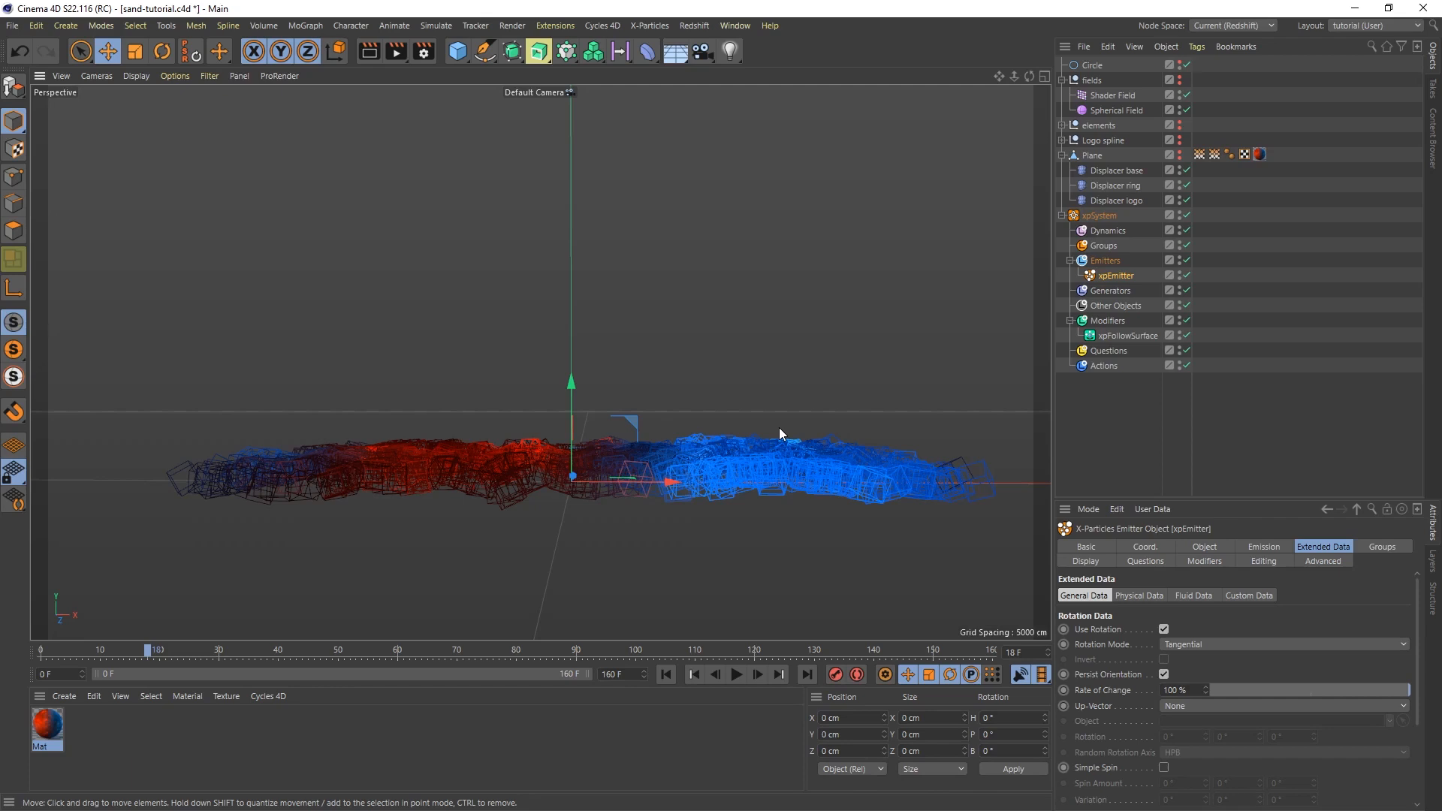
Step: Set the xpFollowSurface modifier's Offset to 1 cm and the offset Variation to 20 cm
{"action": "left_click", "coordinate": [1127, 336]}
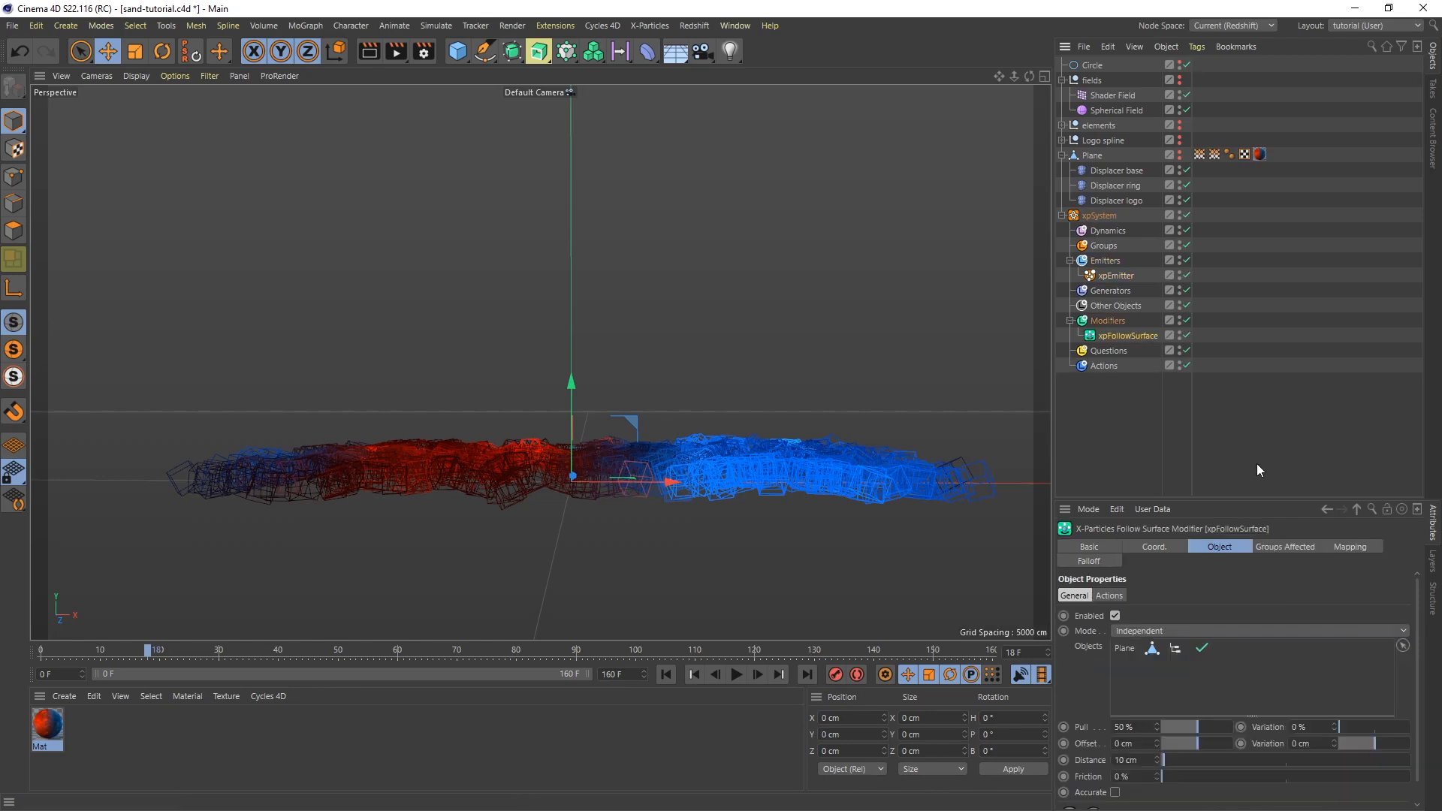
{"action": "left_click_drag", "start_coordinate": [1269, 500], "coordinate": [1273, 464]}
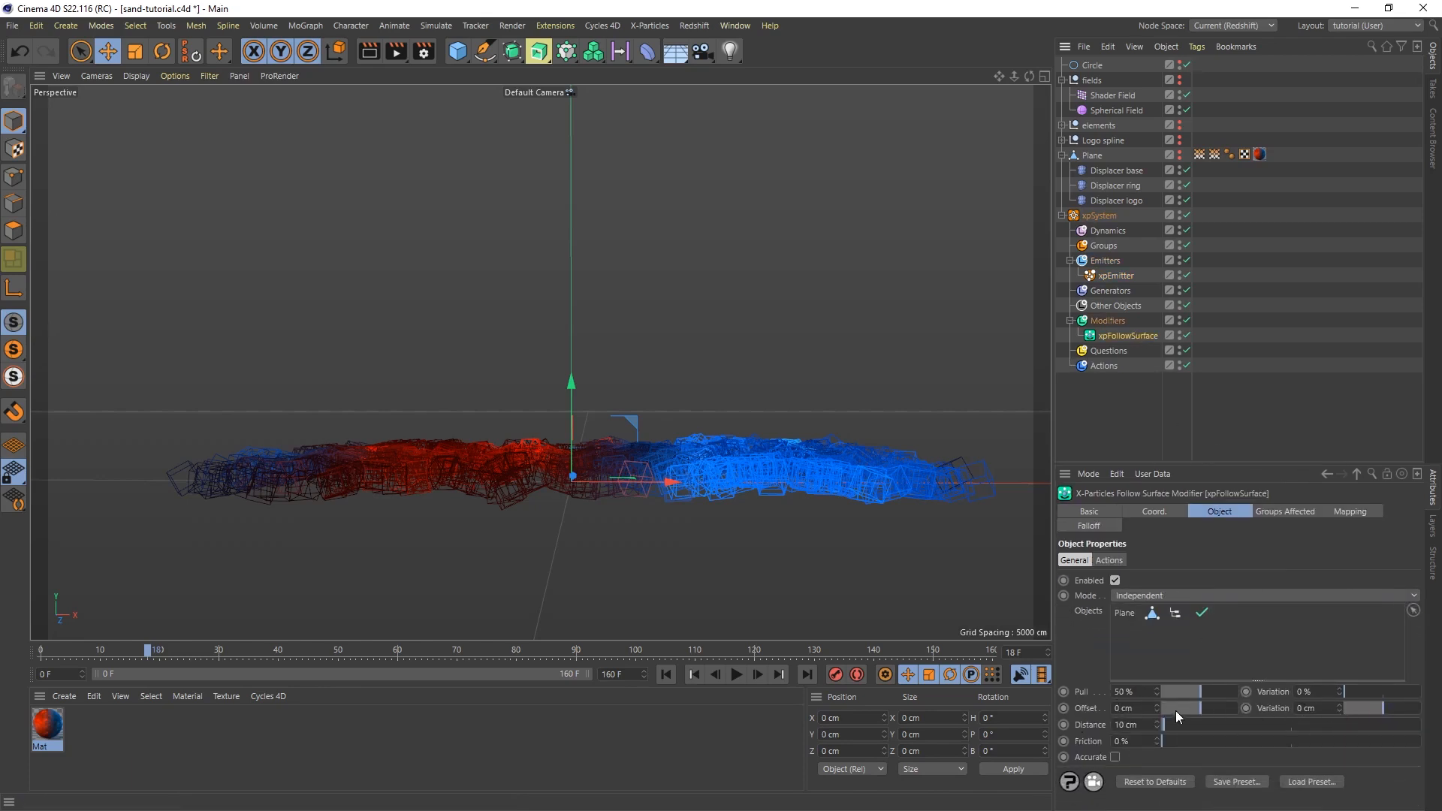
{"action": "left_click", "coordinate": [1142, 708]}
{"action": "left_click", "coordinate": [1307, 708]}
{"action": "type", "text": "20"}
{"action": "key", "text": "Return"}
Step: Replay the simulation from the first frame to check how the surface offset spreads the particles vertically
{"action": "left_click", "coordinate": [666, 674]}
{"action": "left_click", "coordinate": [736, 673]}
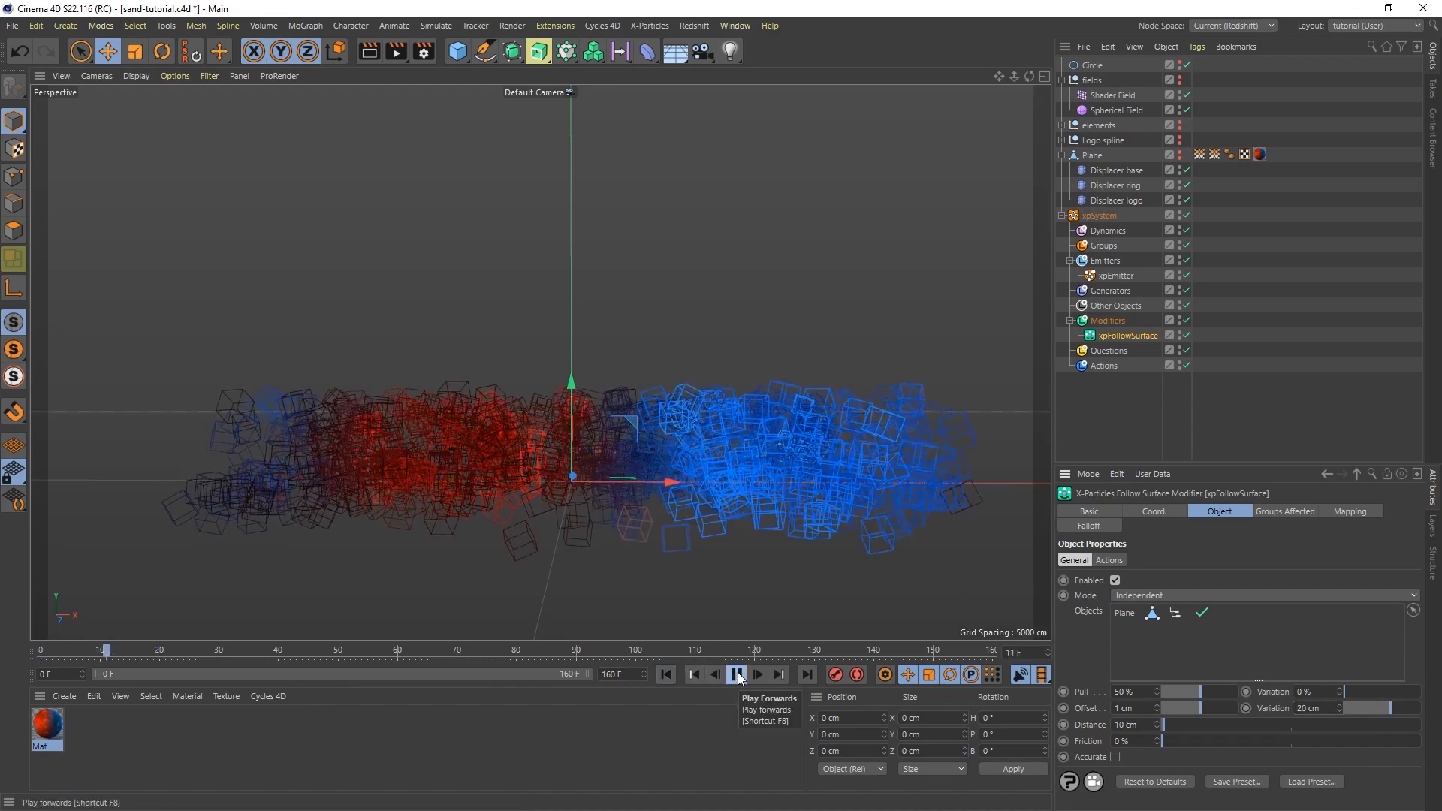
{"action": "left_click_drag", "start_coordinate": [699, 455], "coordinate": [701, 461], "text": "alt"}
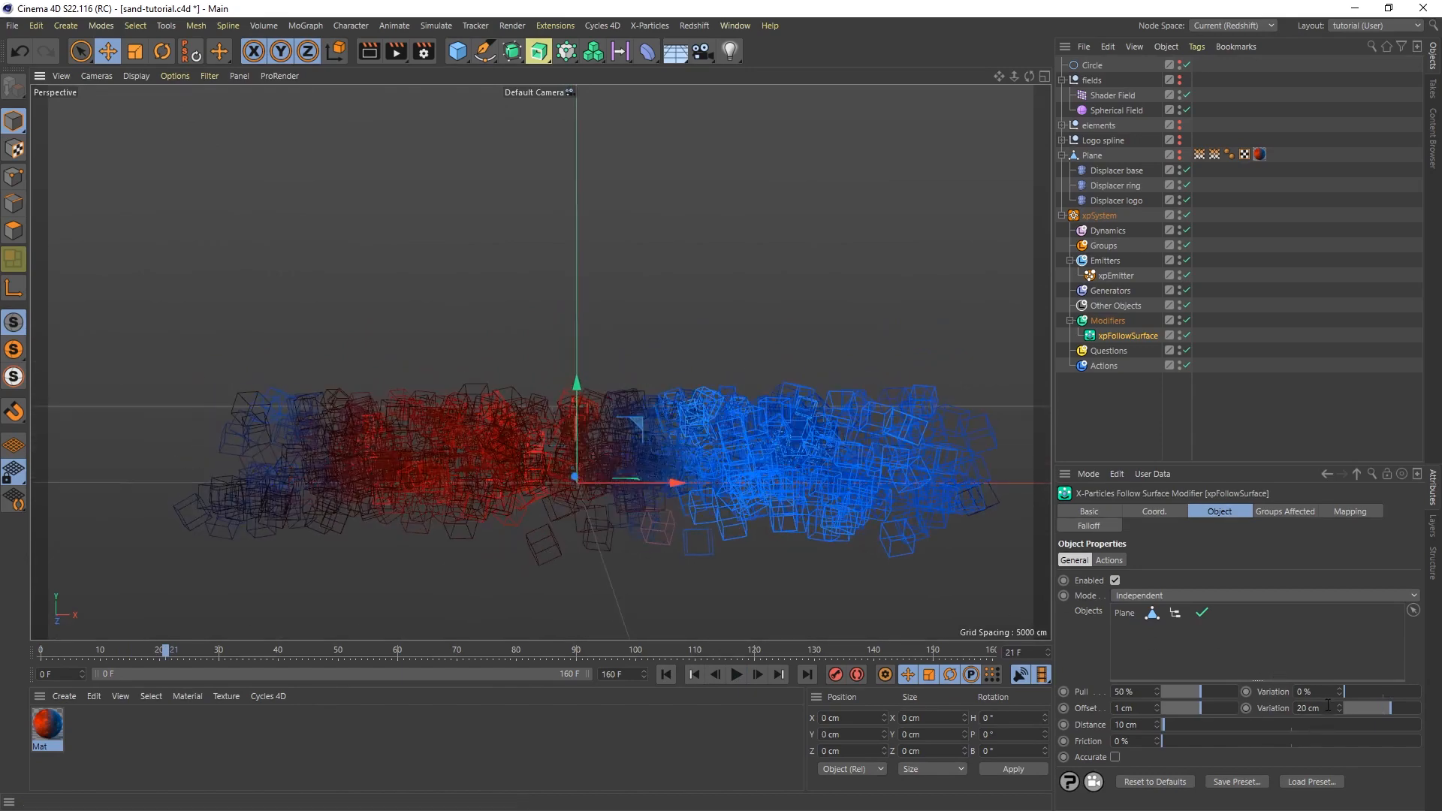
Step: Set the xpFollowSurface offset Variation to 0.5 cm and replay the simulation from the first frame to check the particle spread
{"action": "left_click_drag", "start_coordinate": [1322, 708], "coordinate": [1277, 710]}
{"action": "key", "text": "Return"}
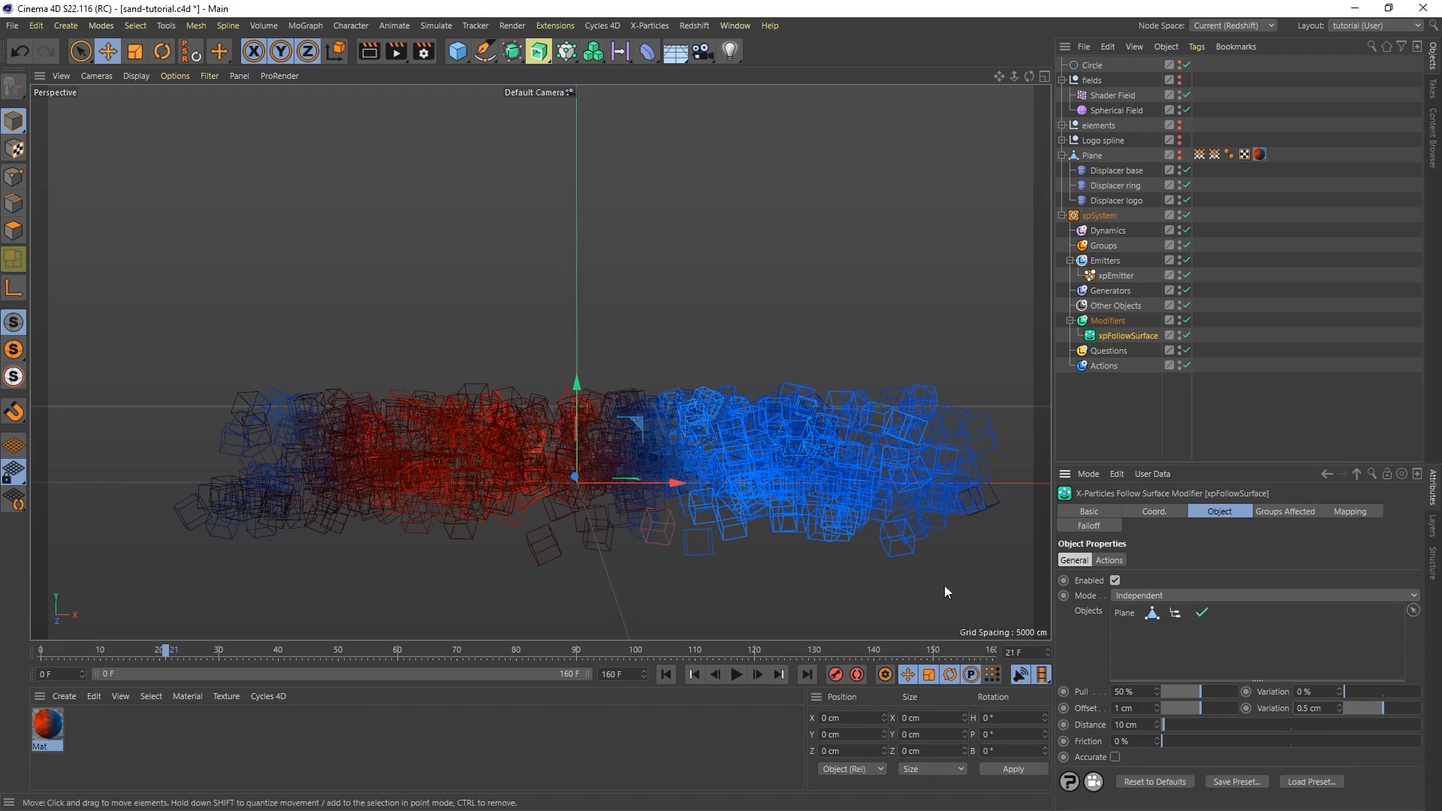
{"action": "left_click", "coordinate": [667, 674]}
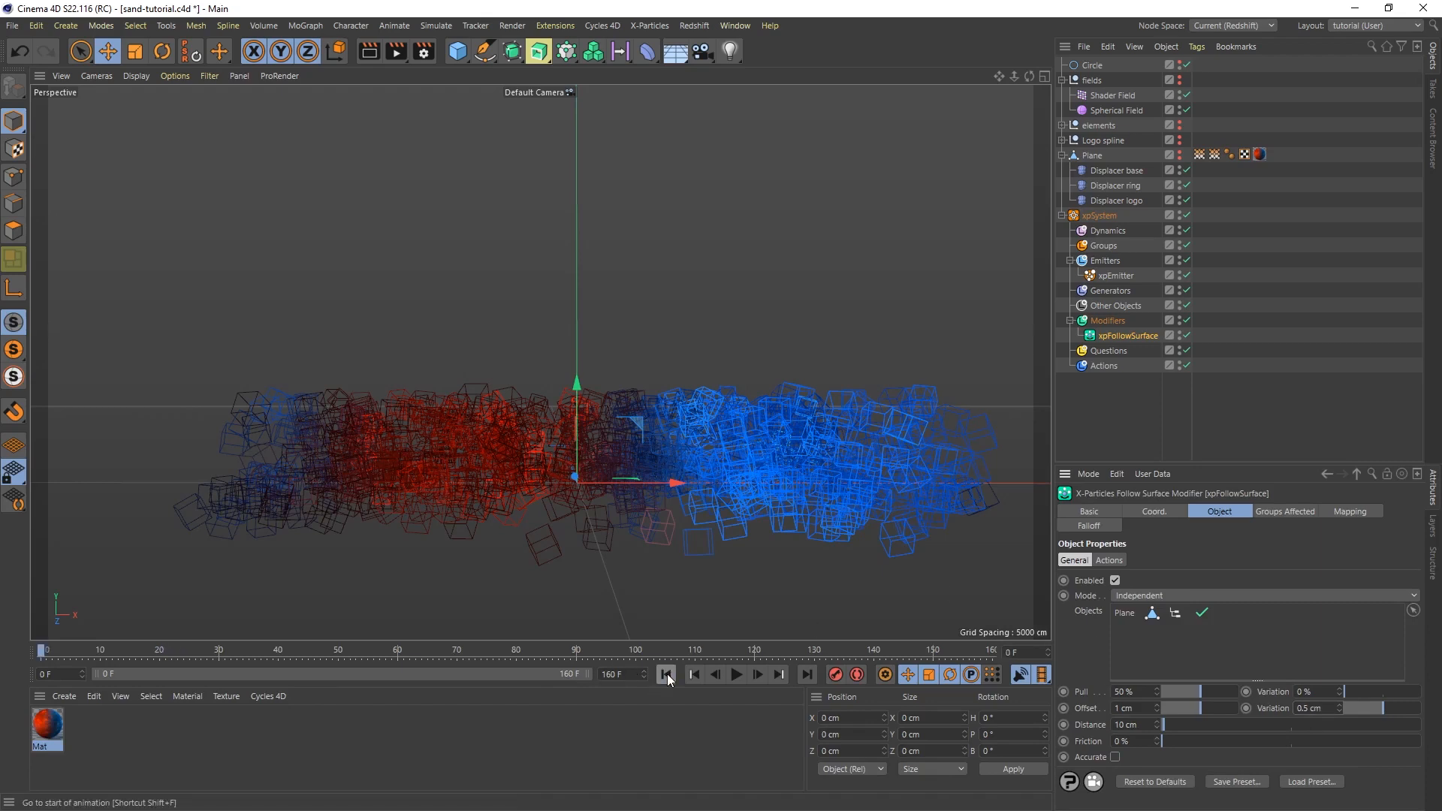
{"action": "left_click", "coordinate": [736, 674]}
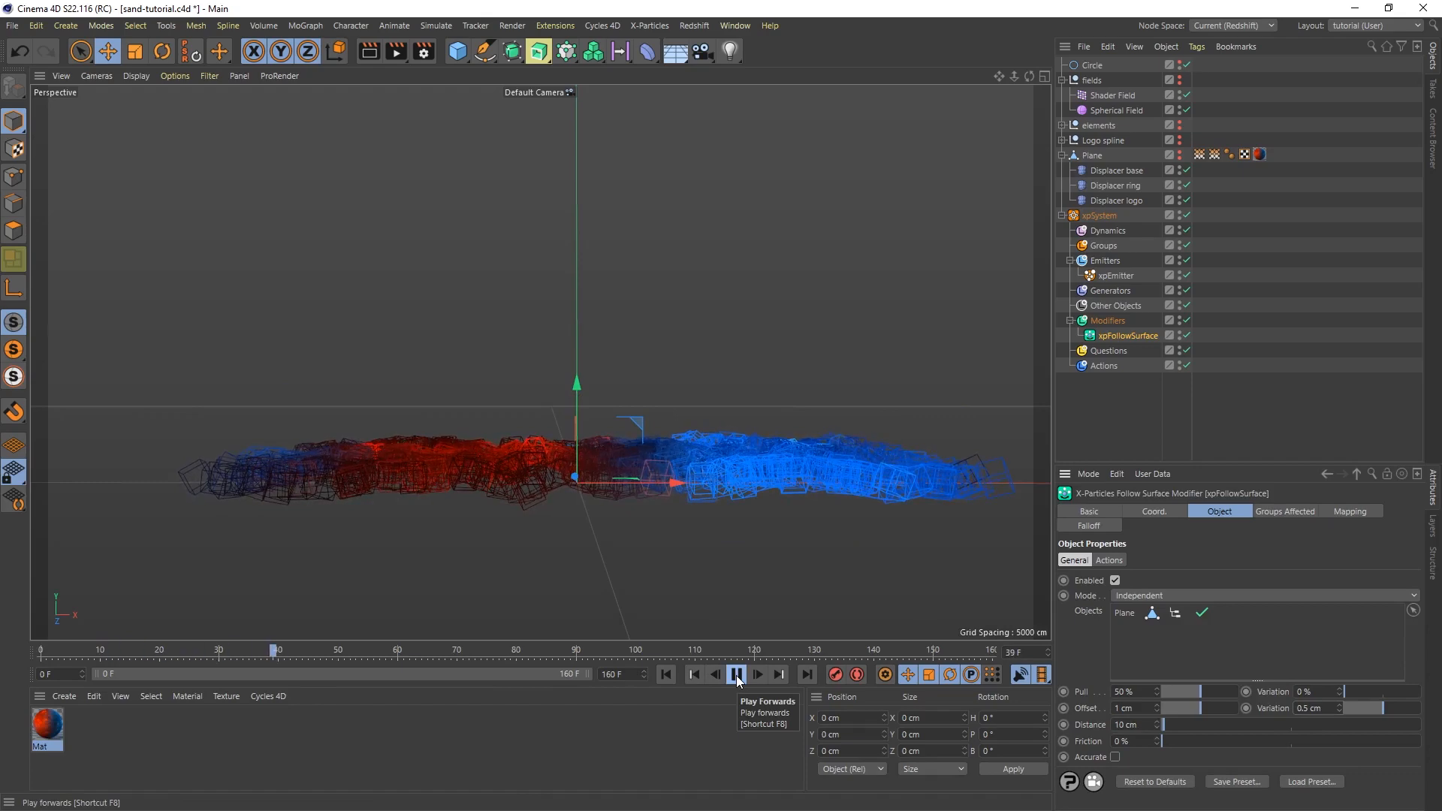
{"action": "left_click", "coordinate": [736, 674]}
{"action": "scroll", "coordinate": [712, 457], "scroll_direction": "up", "scroll_amount": 8}
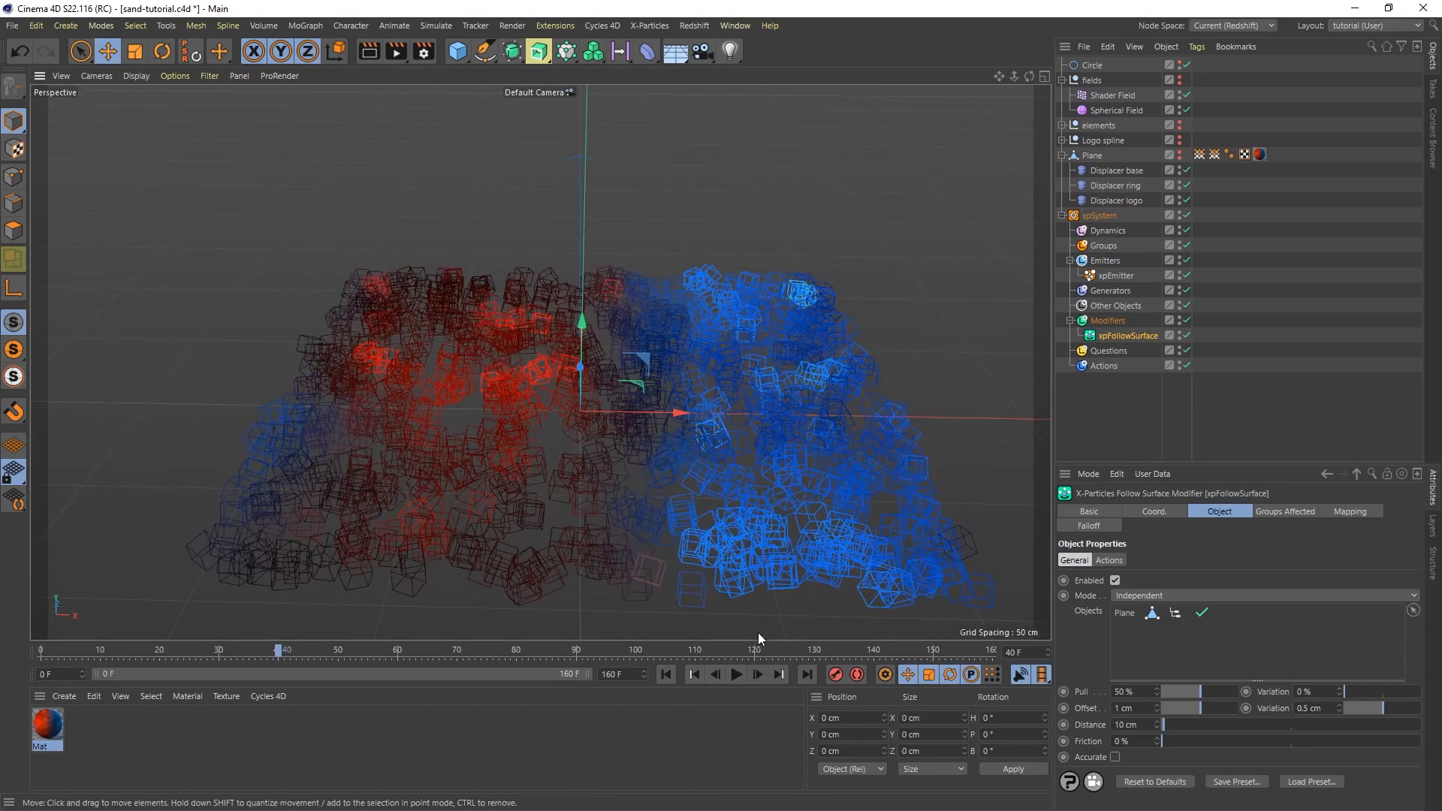
{"action": "left_click", "coordinate": [736, 674]}
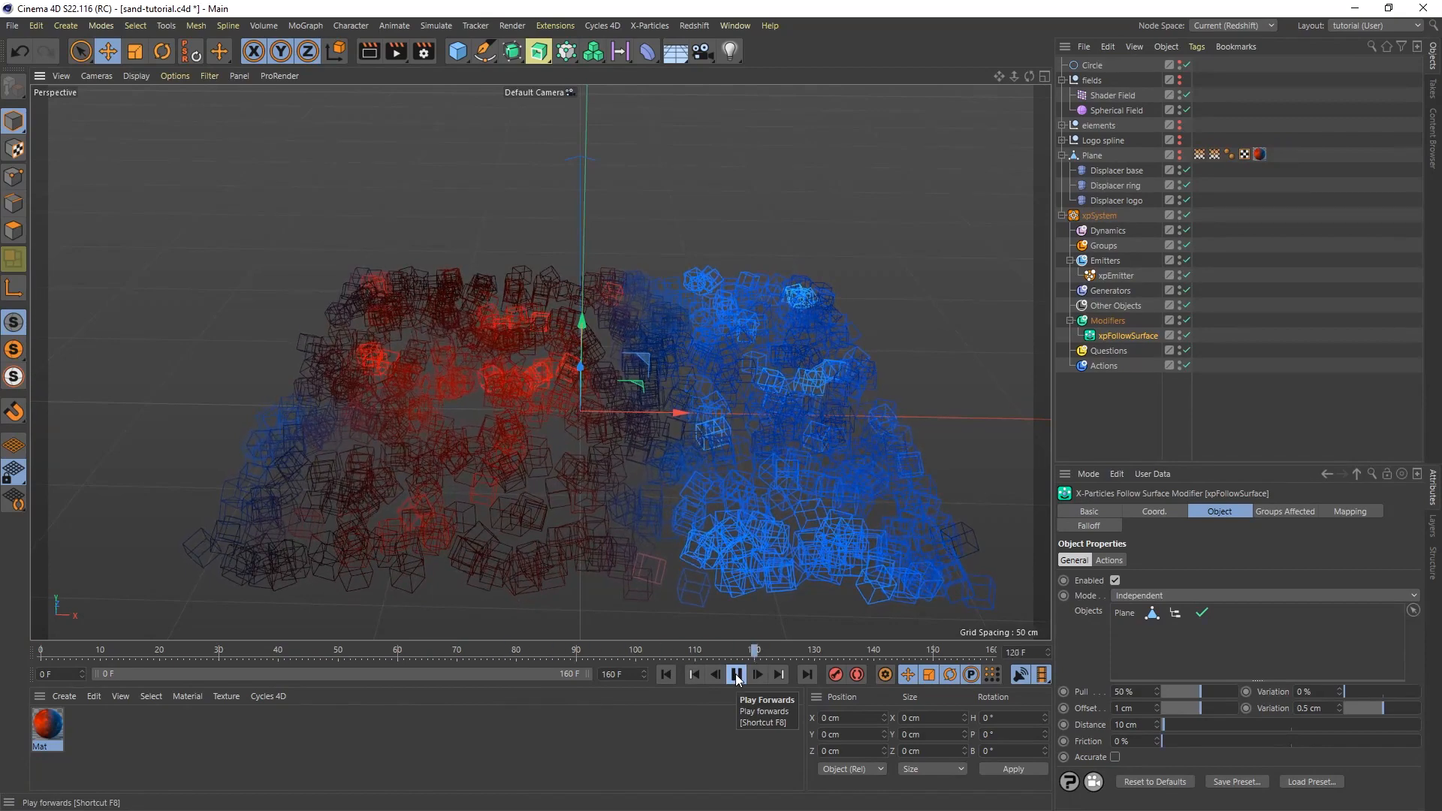
{"action": "left_click", "coordinate": [737, 674]}
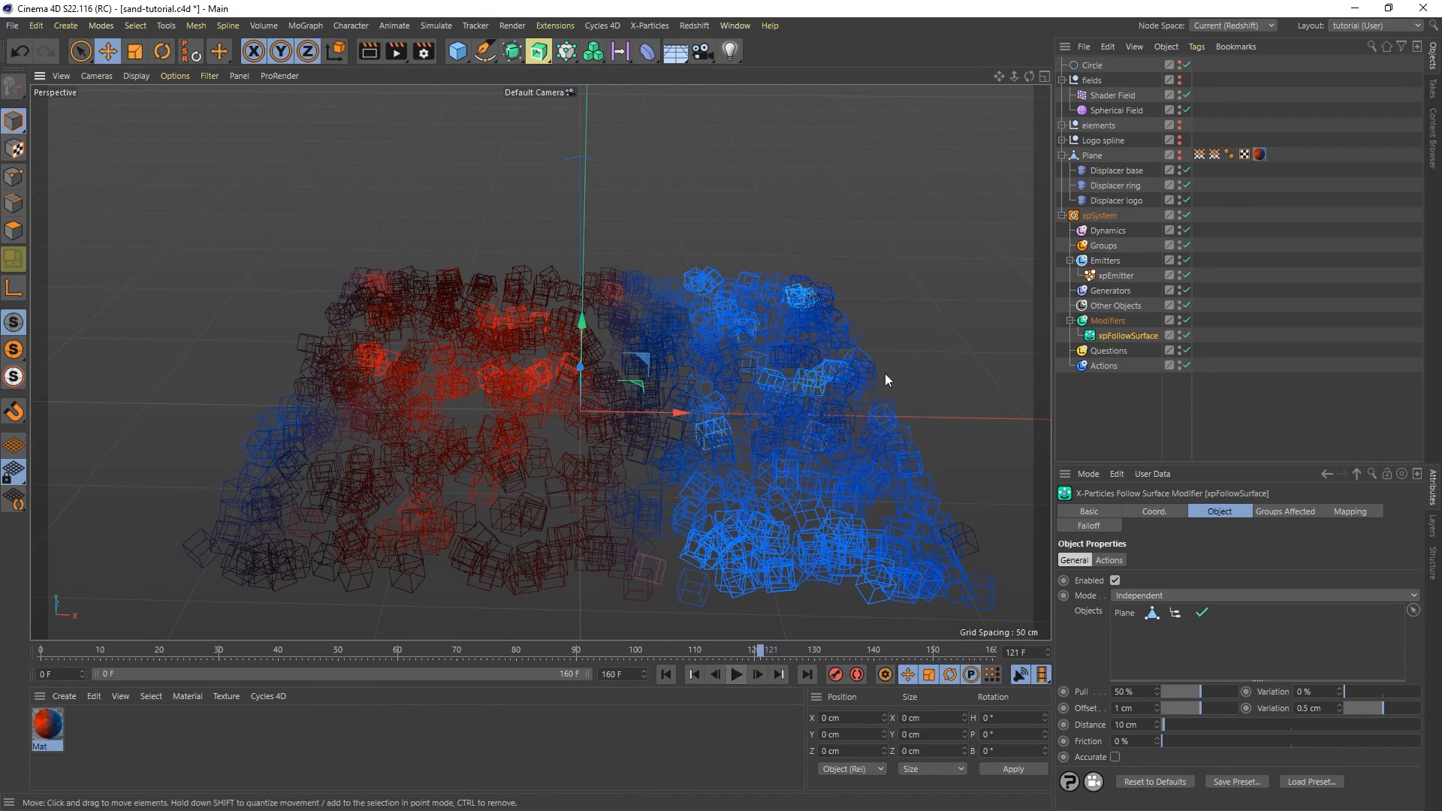
Step: Add an xpColor control modifier to the xpSystem's Modifiers folder
{"action": "left_click", "coordinate": [1109, 321]}
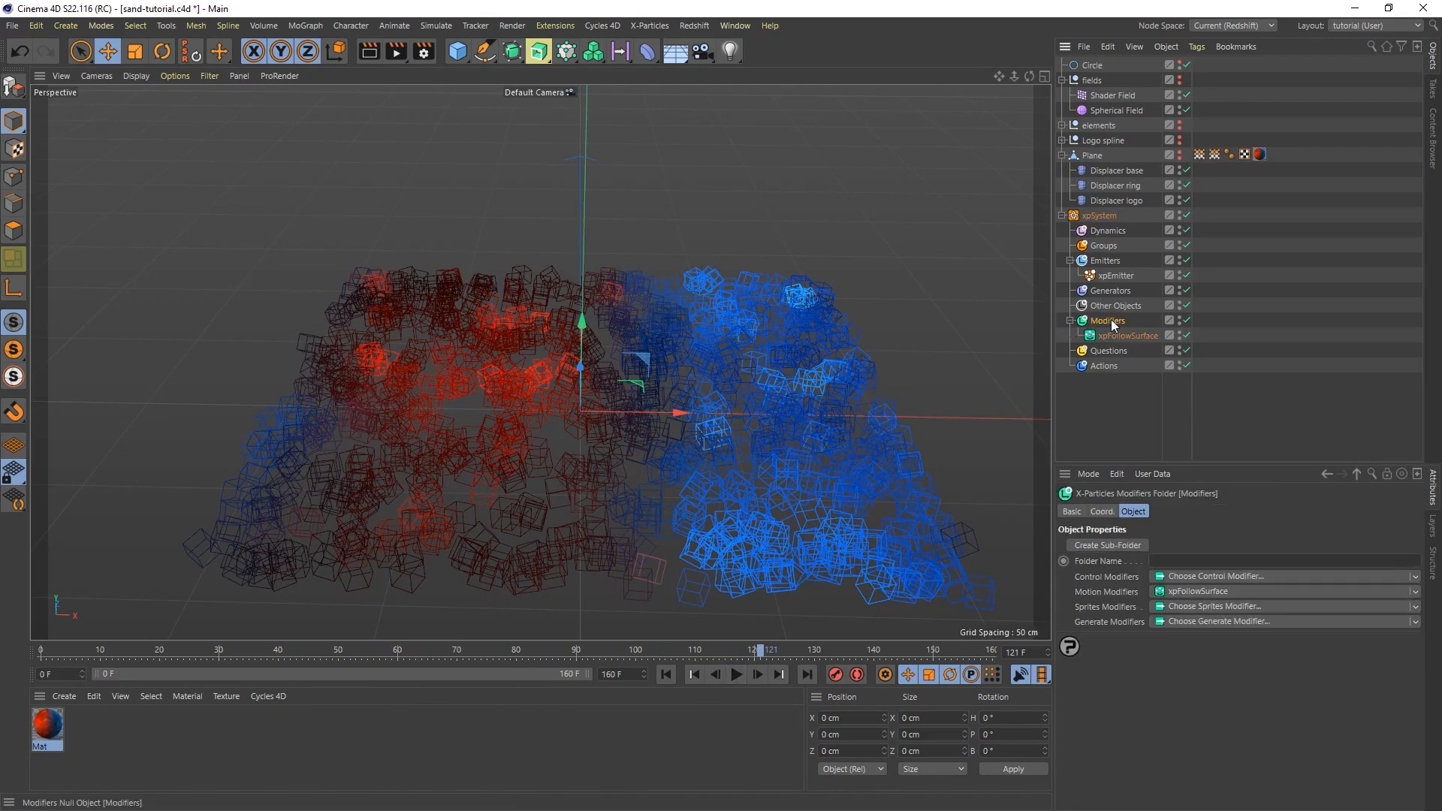
{"action": "left_click", "coordinate": [1199, 577]}
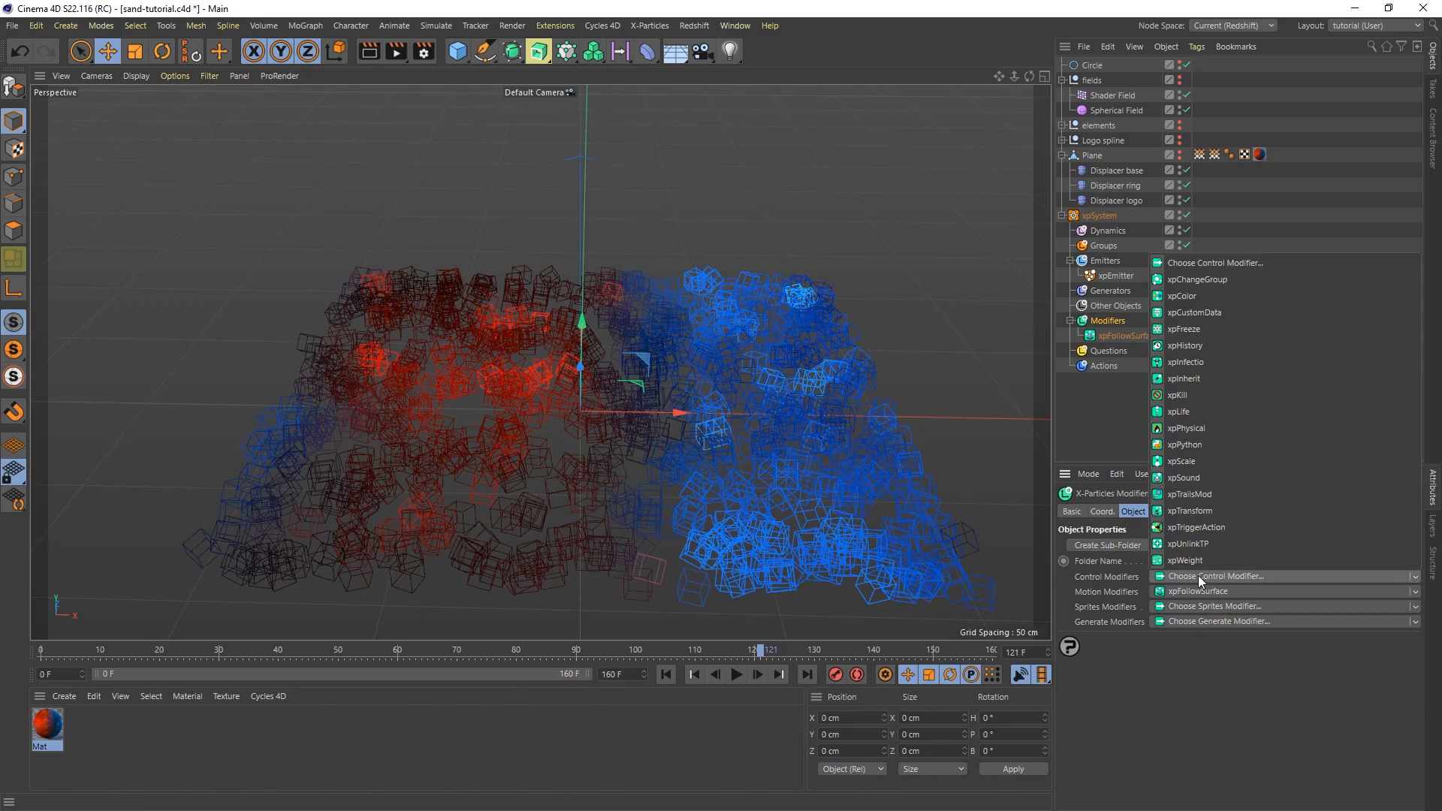
{"action": "left_click", "coordinate": [1194, 296]}
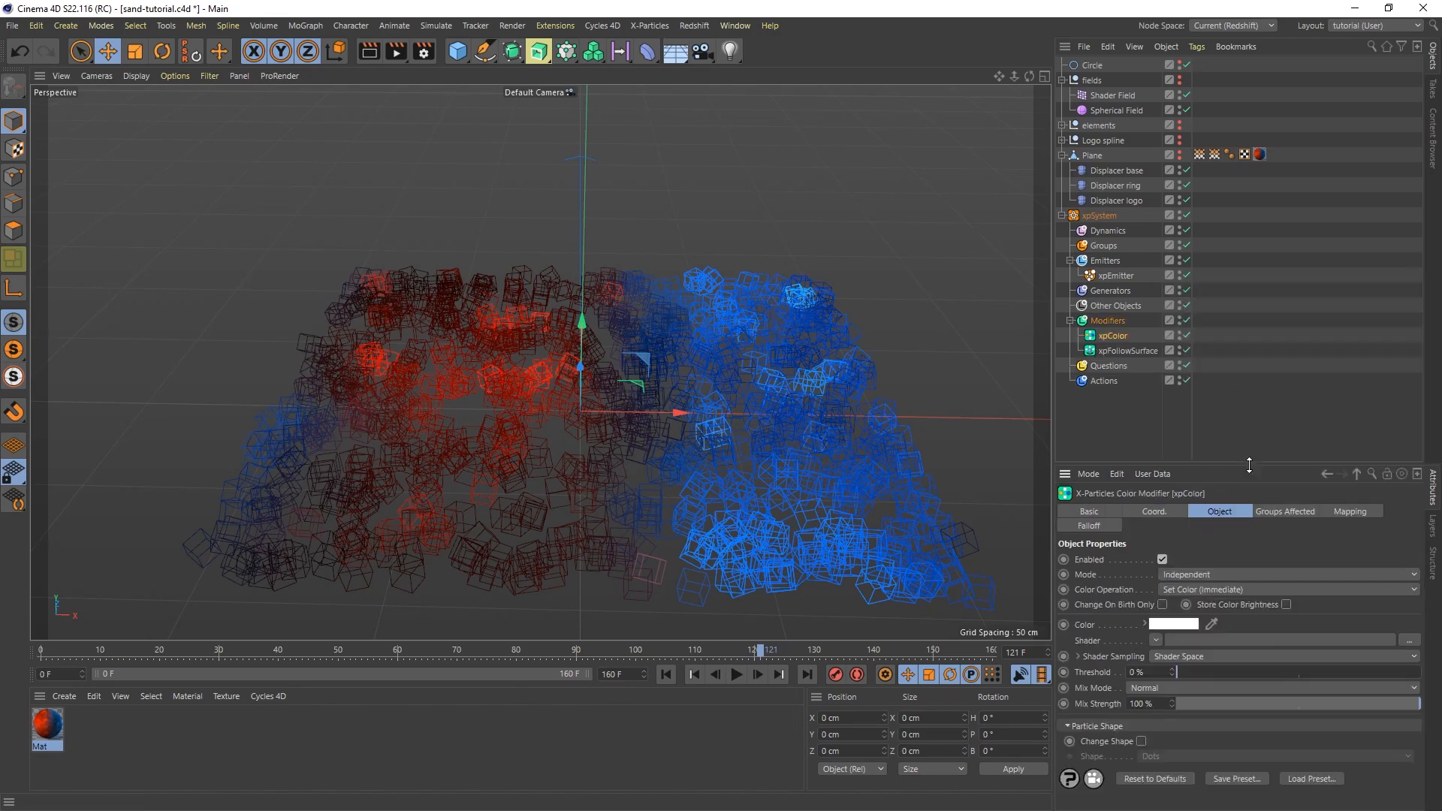
Step: Load the image sand-texture-reversed.png as the xpColor modifier's Shader
{"action": "left_click_drag", "start_coordinate": [1250, 465], "coordinate": [1241, 368]}
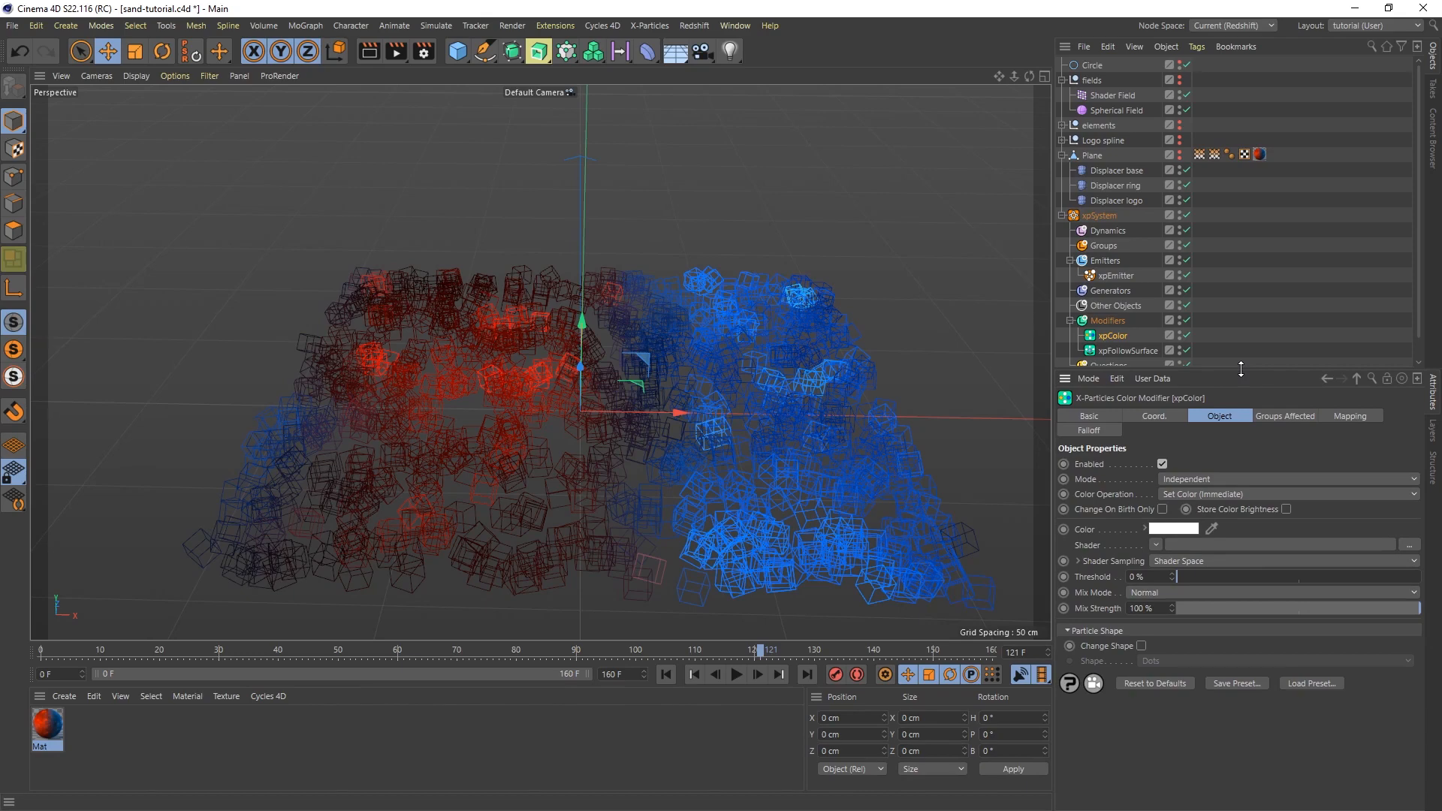
{"action": "left_click", "coordinate": [1156, 546]}
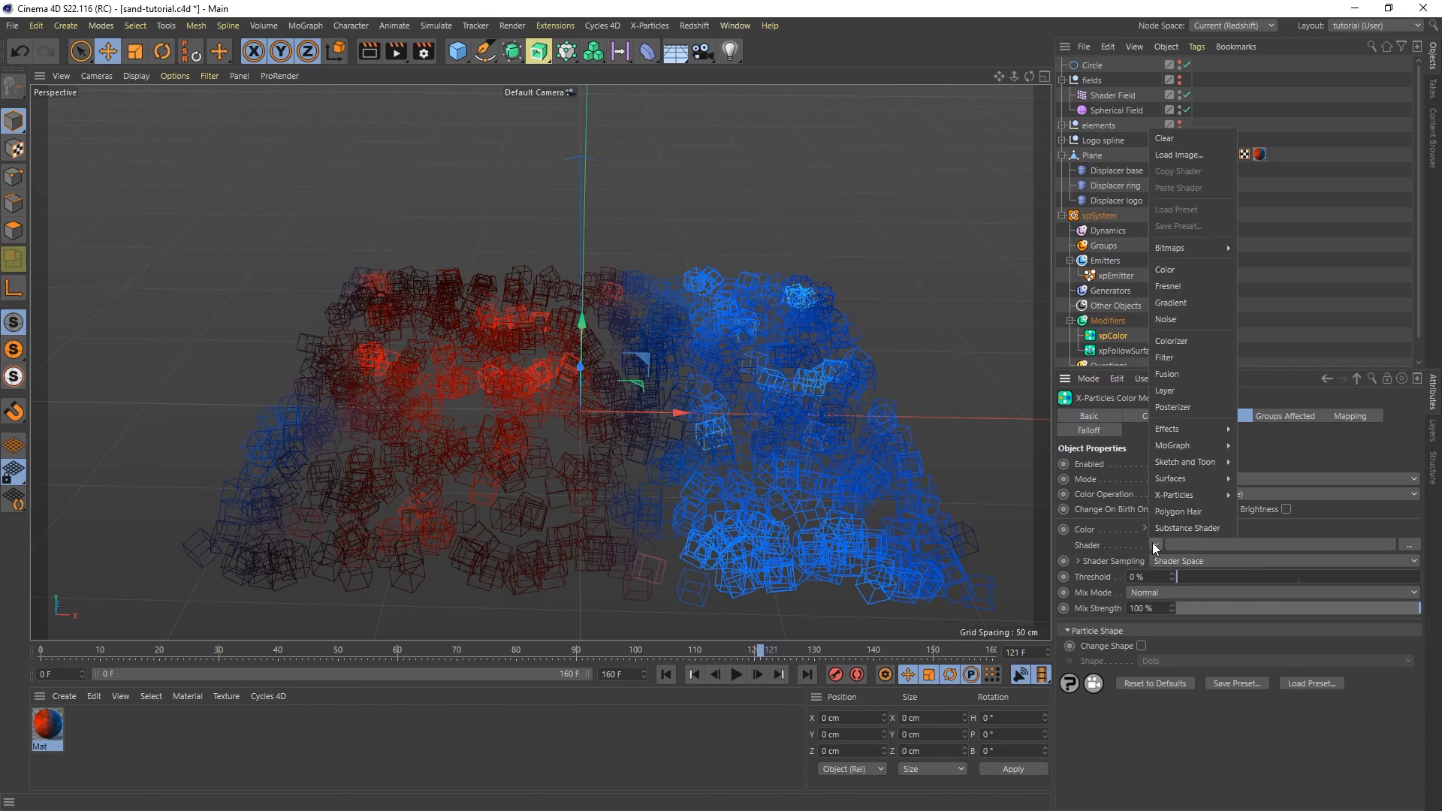
{"action": "left_click", "coordinate": [1183, 155]}
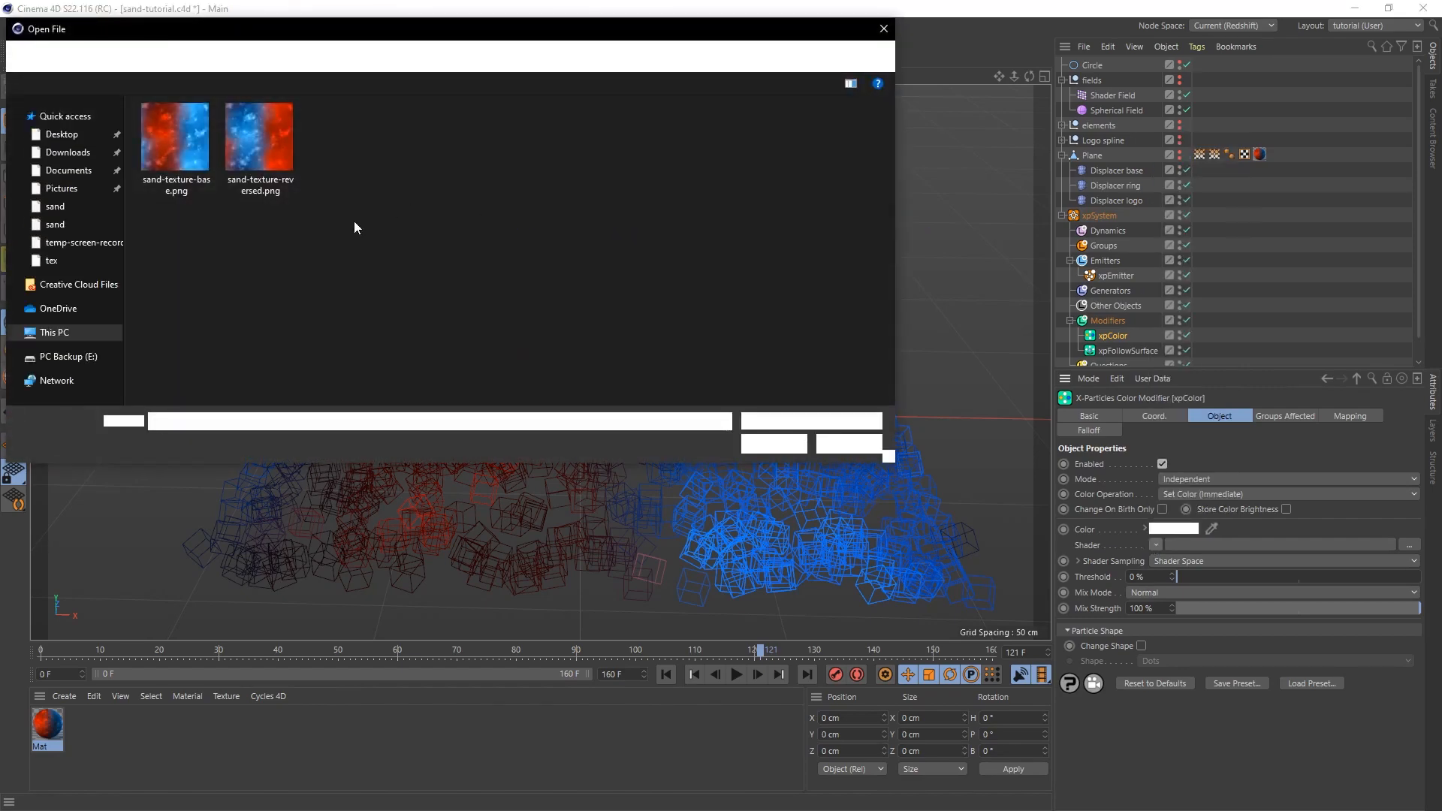
{"action": "left_click", "coordinate": [256, 136]}
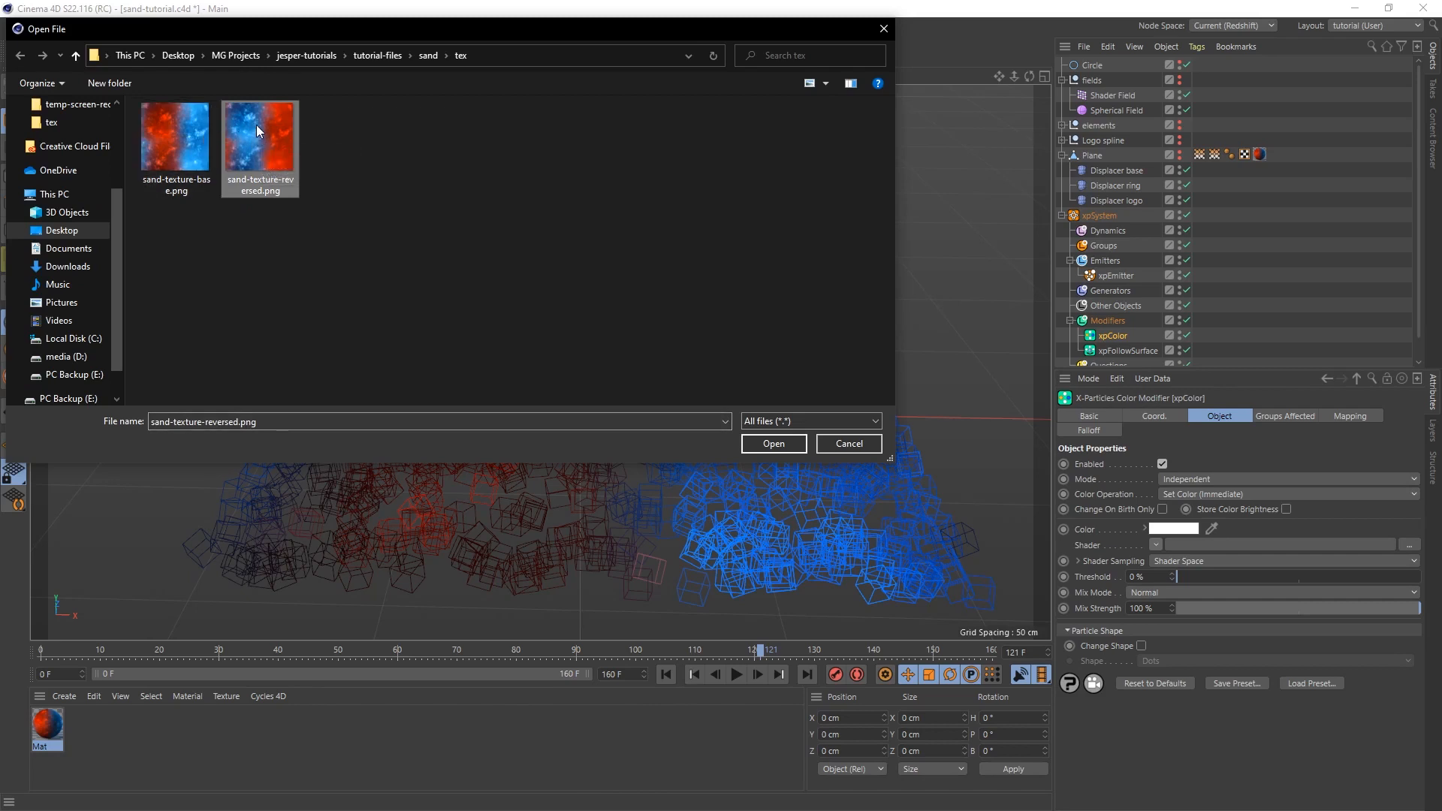
{"action": "left_click", "coordinate": [790, 444]}
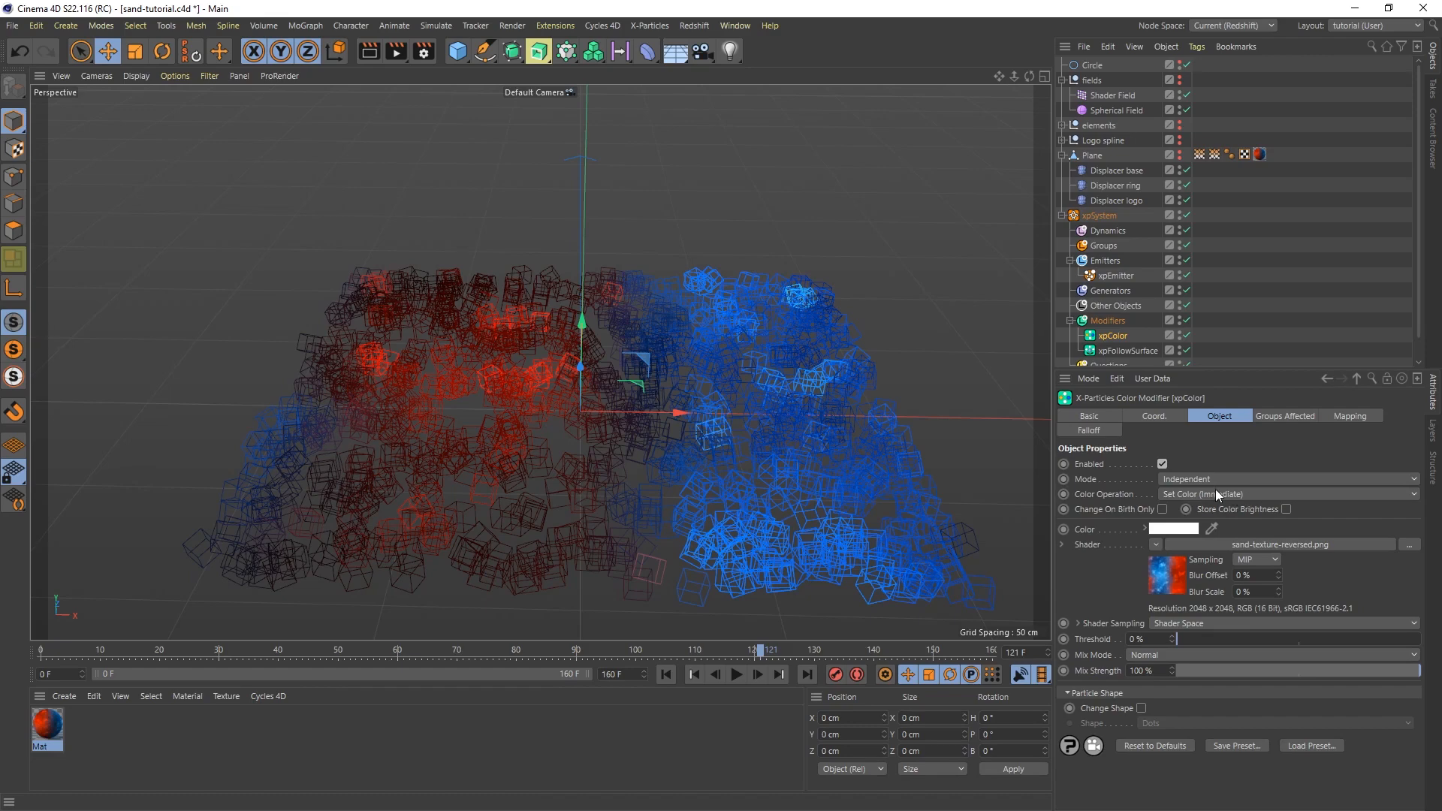
Step: Rename the color modifier as "xpColor logo" and add the Plane's VM Logo vertex map to its falloff fields
{"action": "left_click", "coordinate": [1105, 435]}
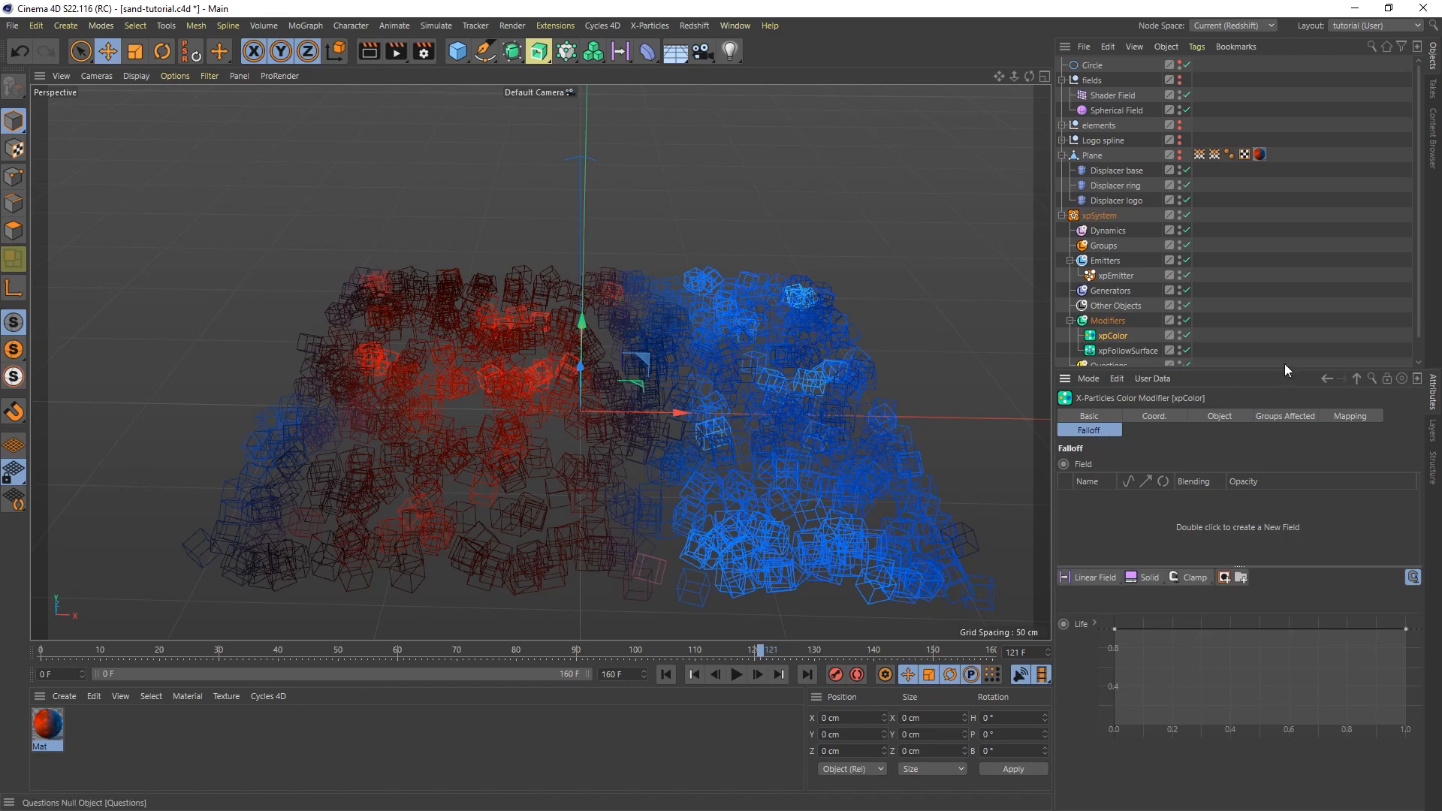
{"action": "left_click_drag", "start_coordinate": [1281, 368], "coordinate": [1277, 444]}
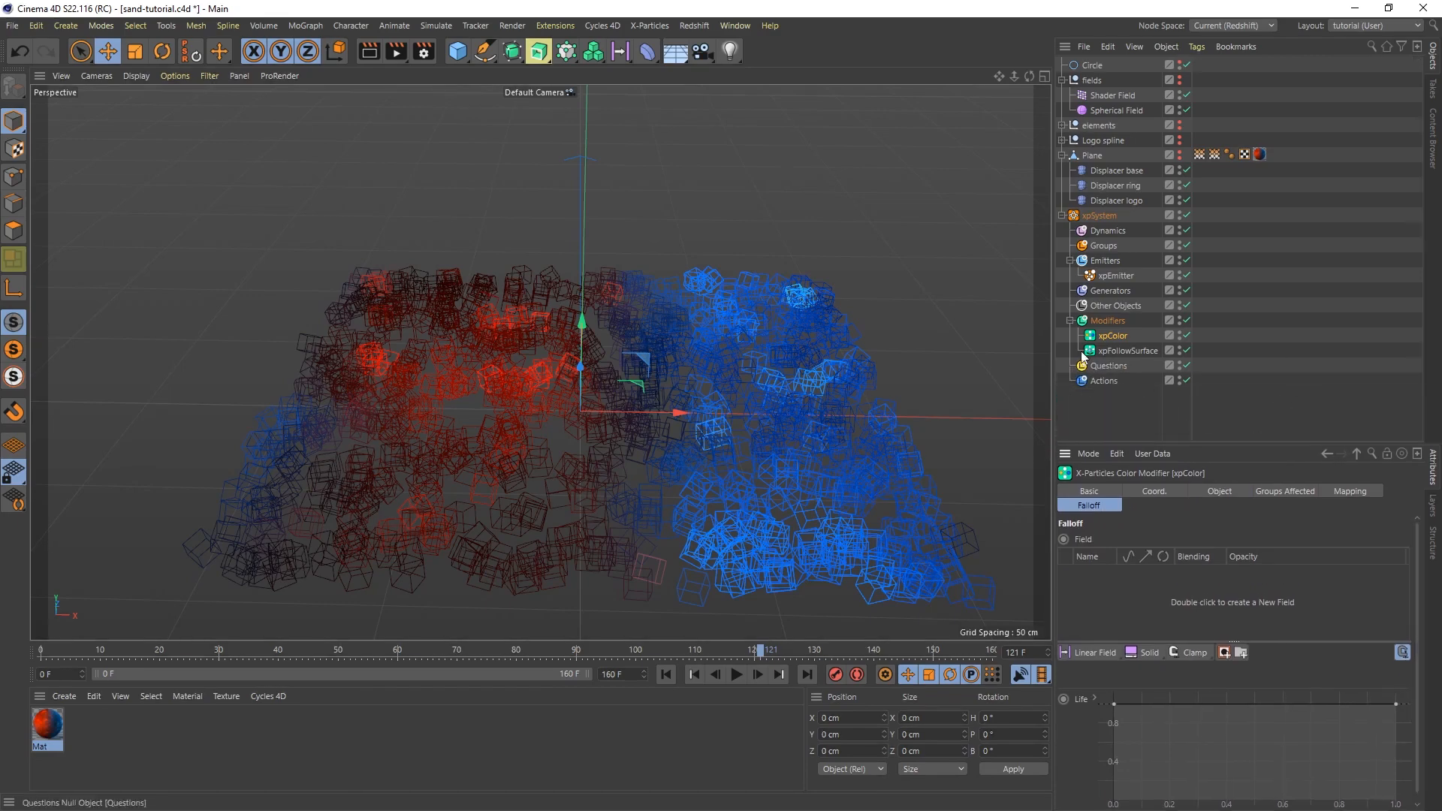
{"action": "double_click", "coordinate": [1126, 336]}
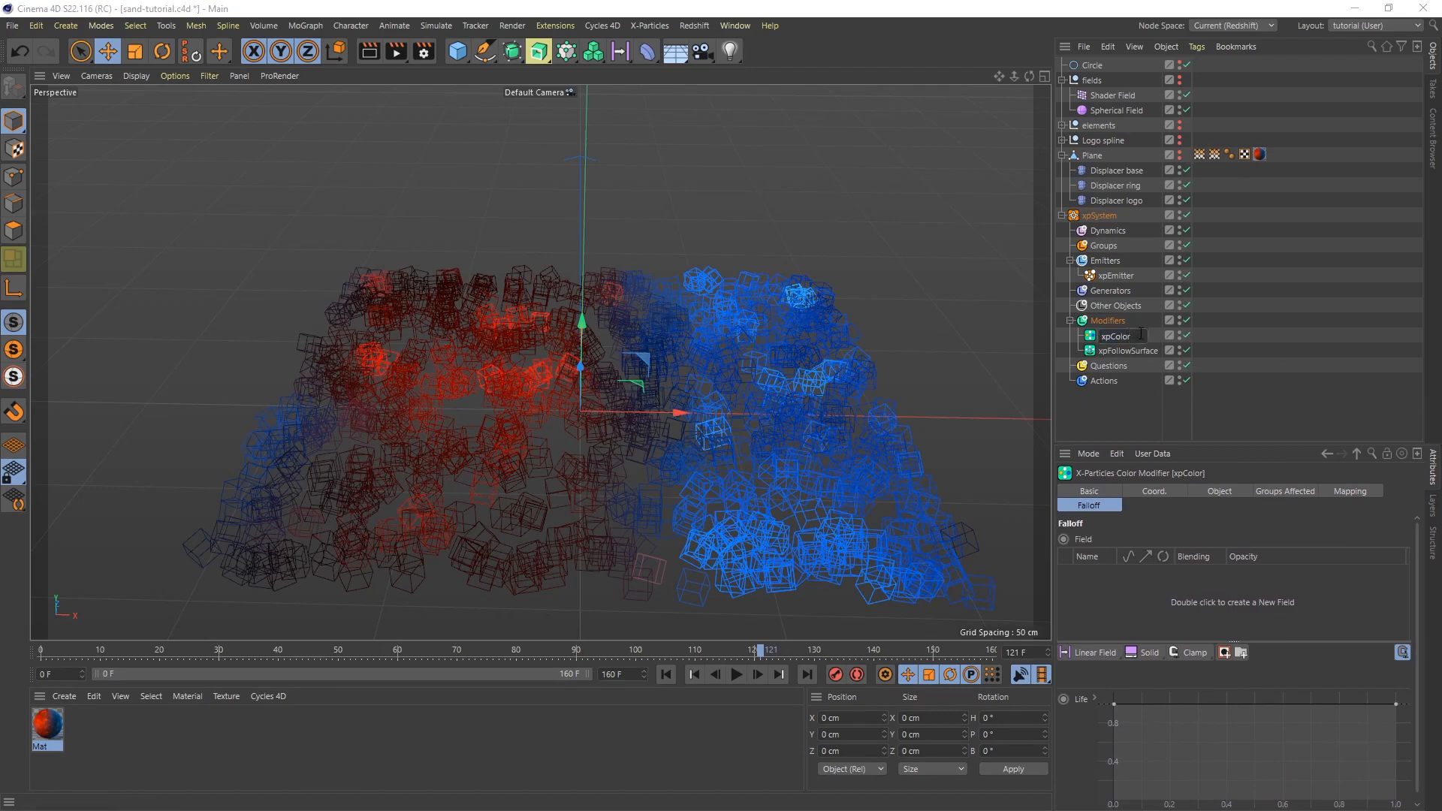
{"action": "type", "text": "logo"}
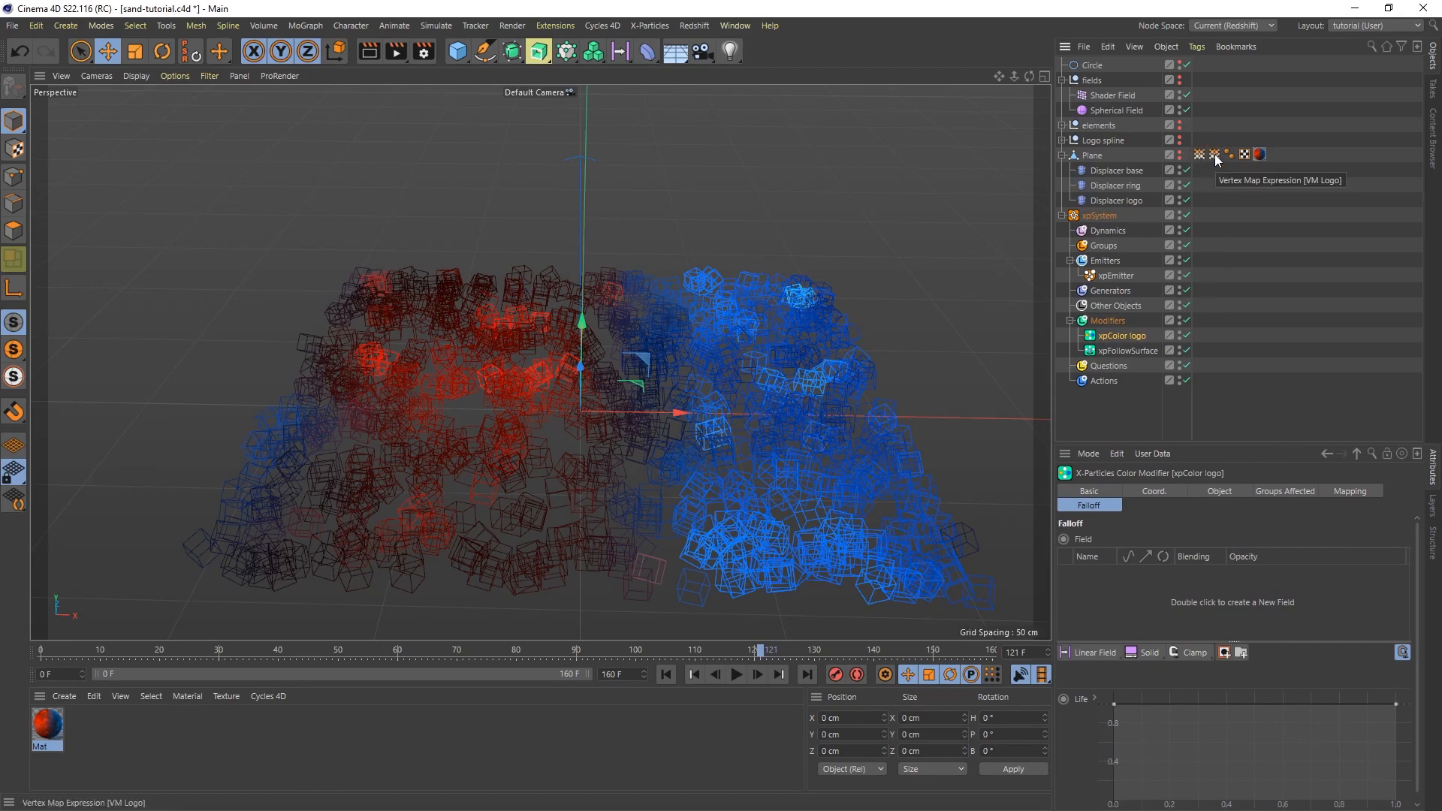
{"action": "left_click_drag", "start_coordinate": [1217, 159], "coordinate": [1138, 592]}
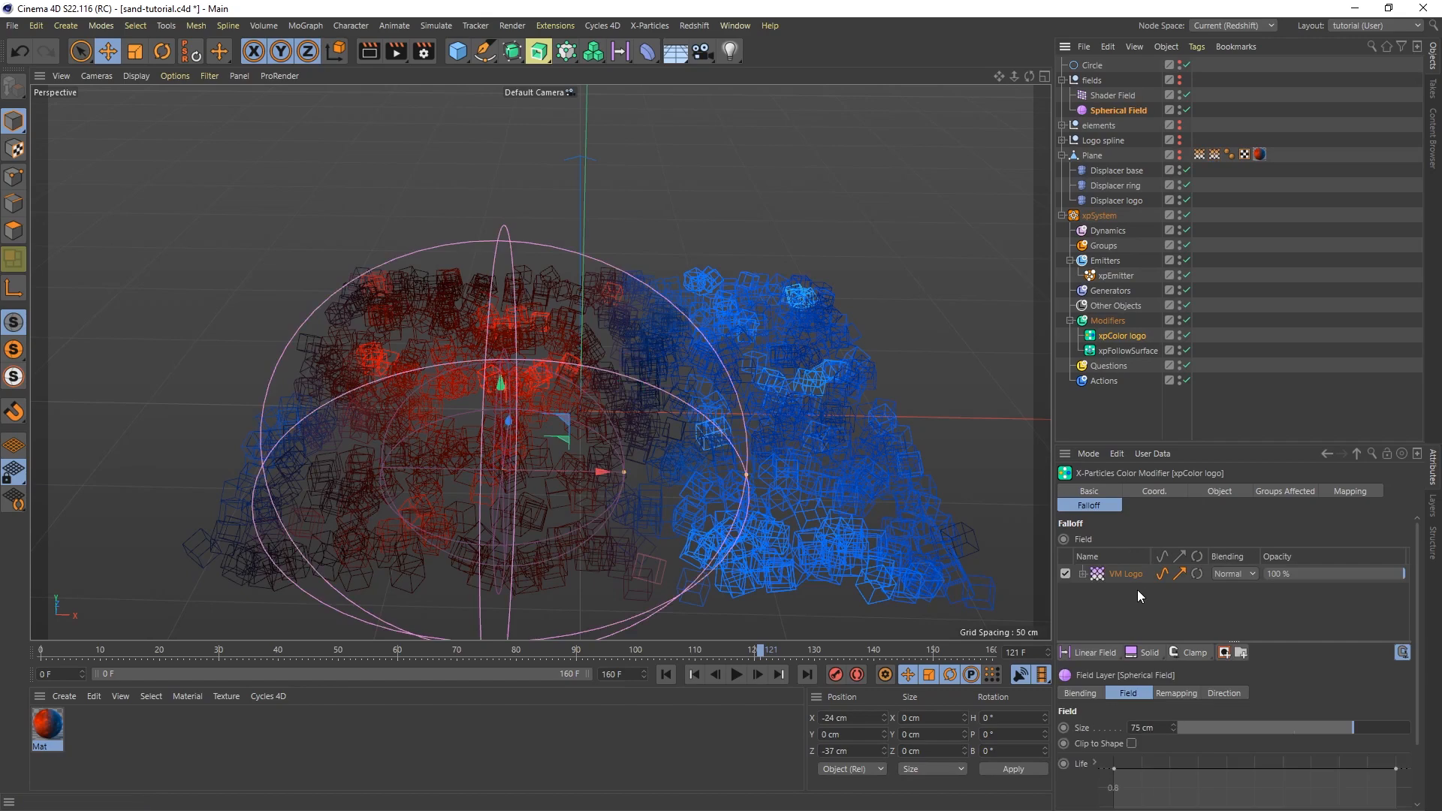
Step: Open the xpColor logo modifier's object properties and replay the simulation from the first frame to check the particle recoloring
{"action": "left_click", "coordinate": [1220, 493]}
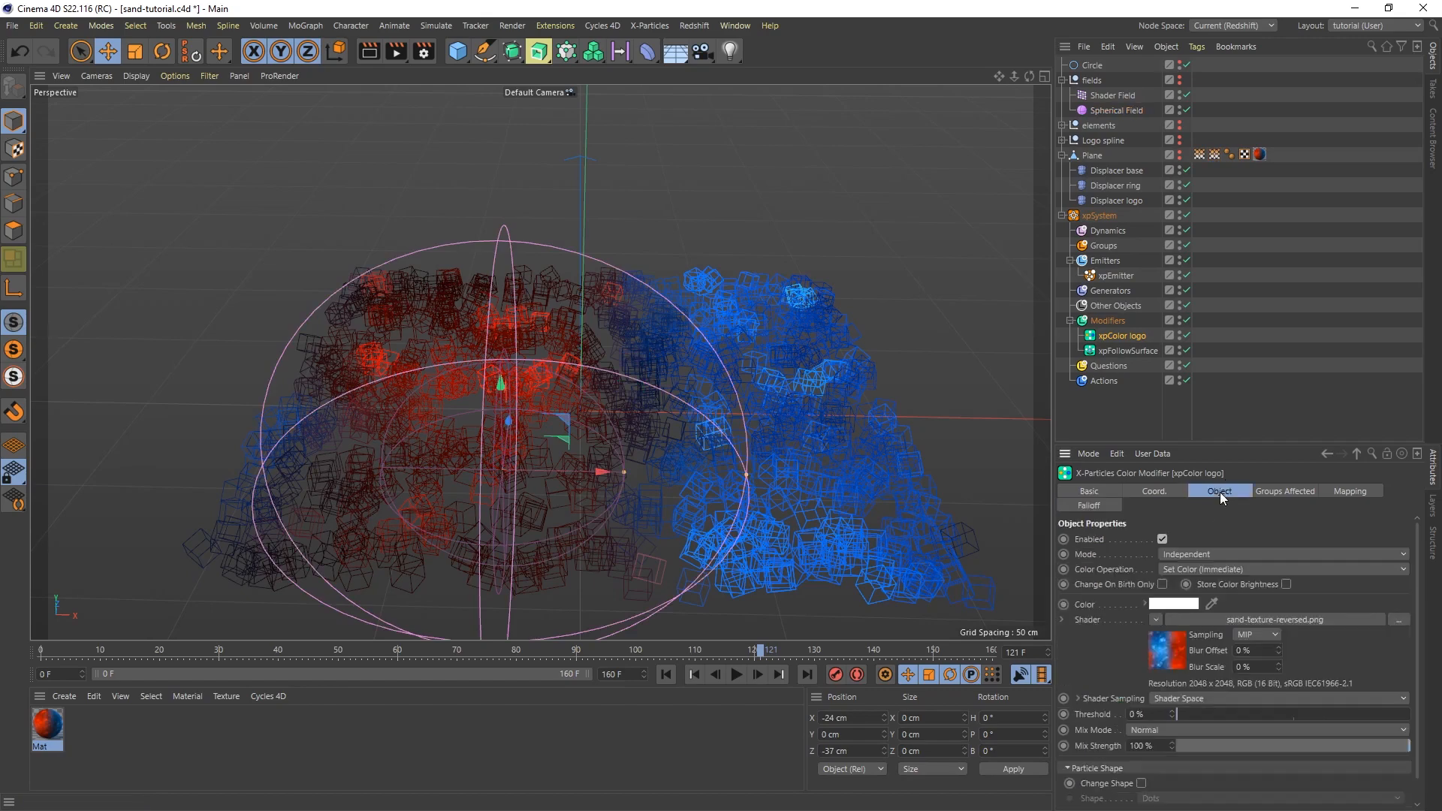
{"action": "left_click", "coordinate": [666, 674]}
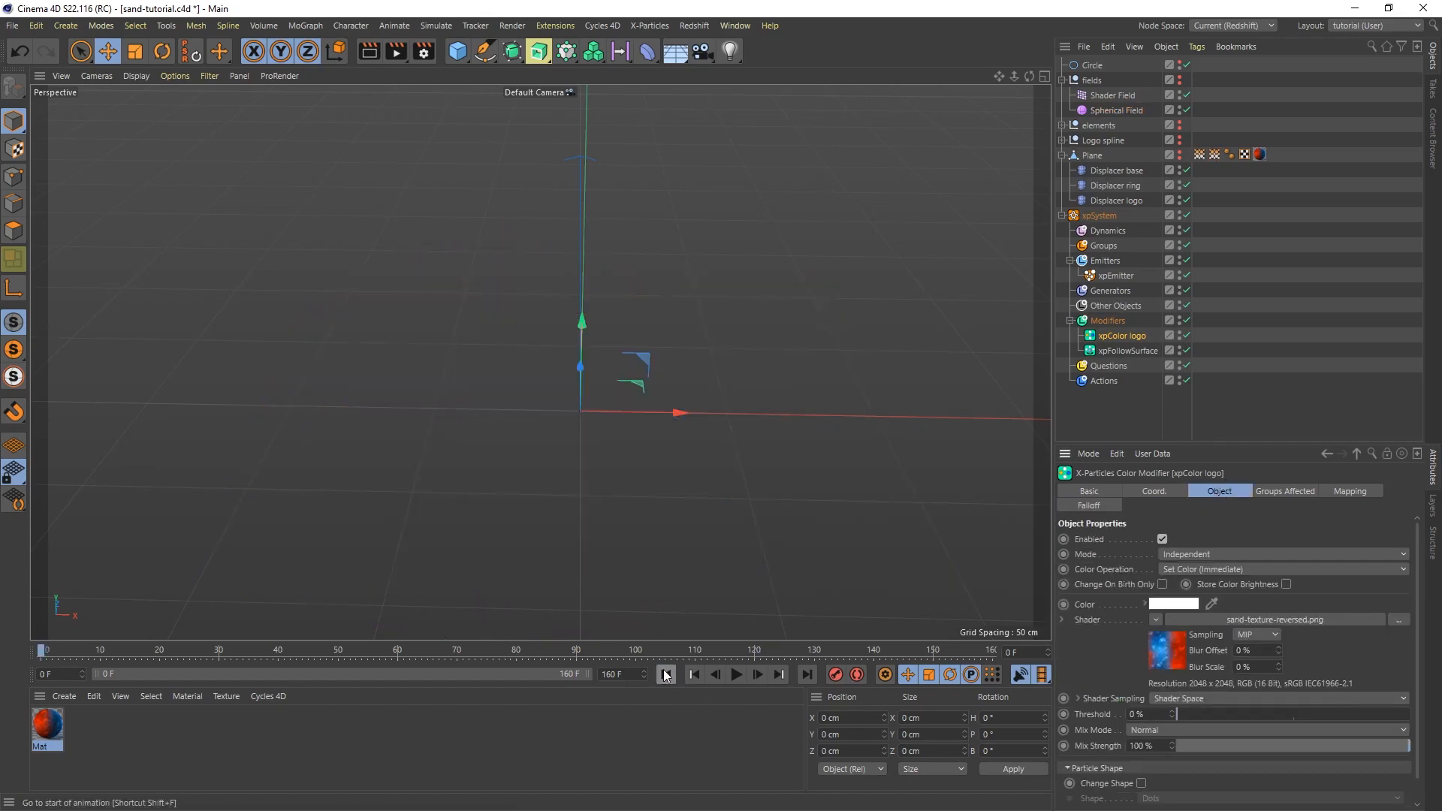
{"action": "left_click", "coordinate": [737, 674]}
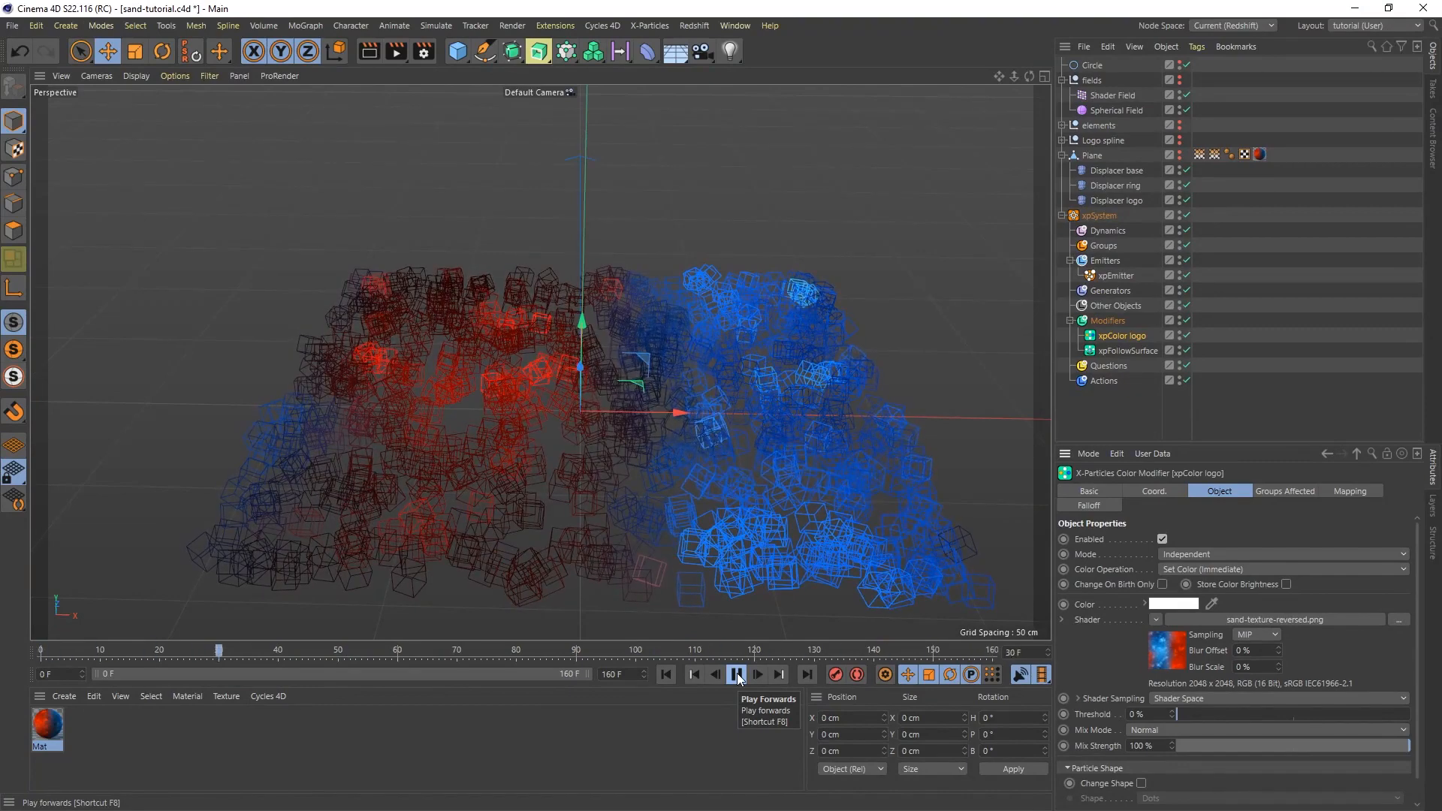
{"action": "left_click", "coordinate": [737, 676]}
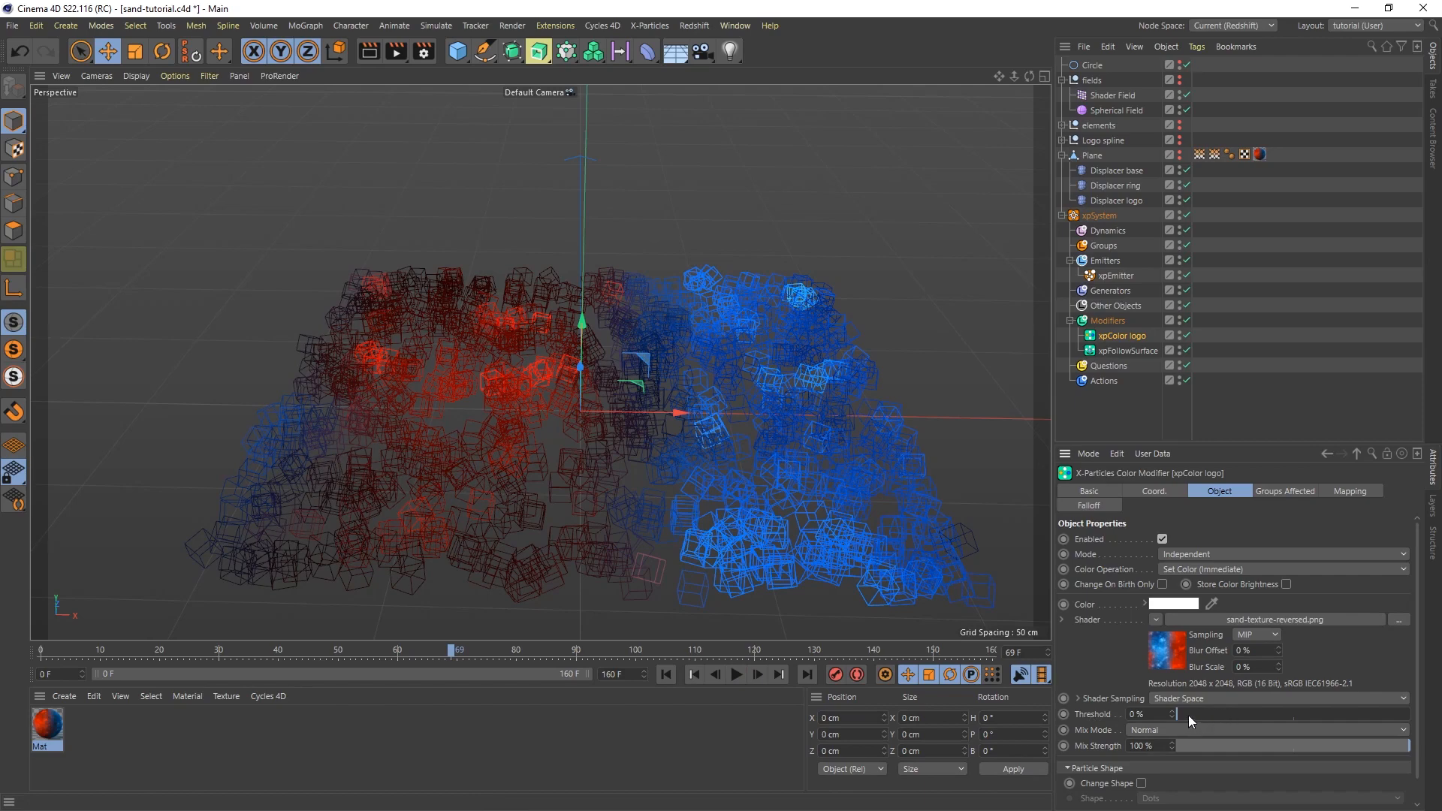
Step: Set the xpColor logo modifier's Threshold to 100 % and replay the simulation from the first frame
{"action": "left_click_drag", "start_coordinate": [1188, 716], "coordinate": [1416, 719]}
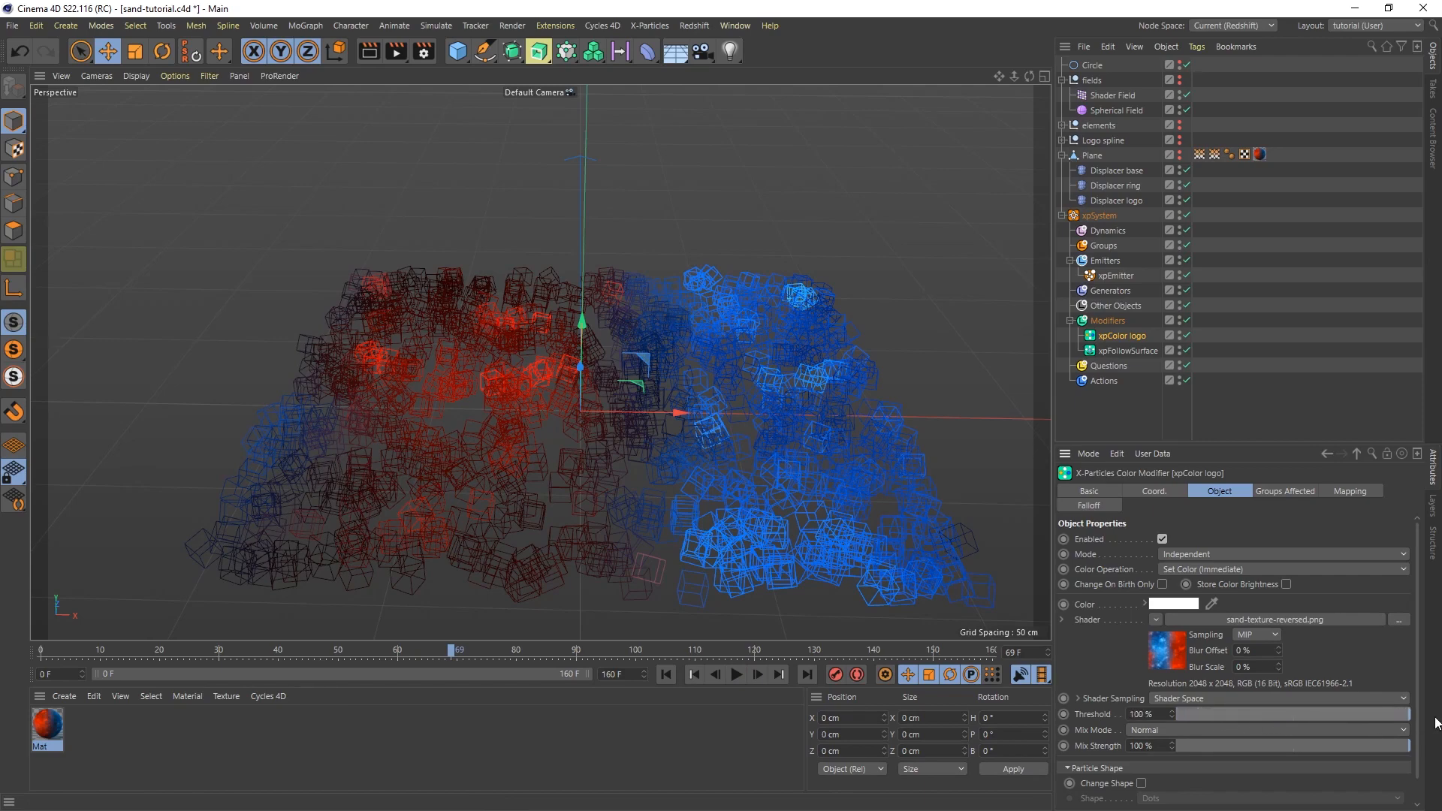
{"action": "left_click", "coordinate": [666, 673]}
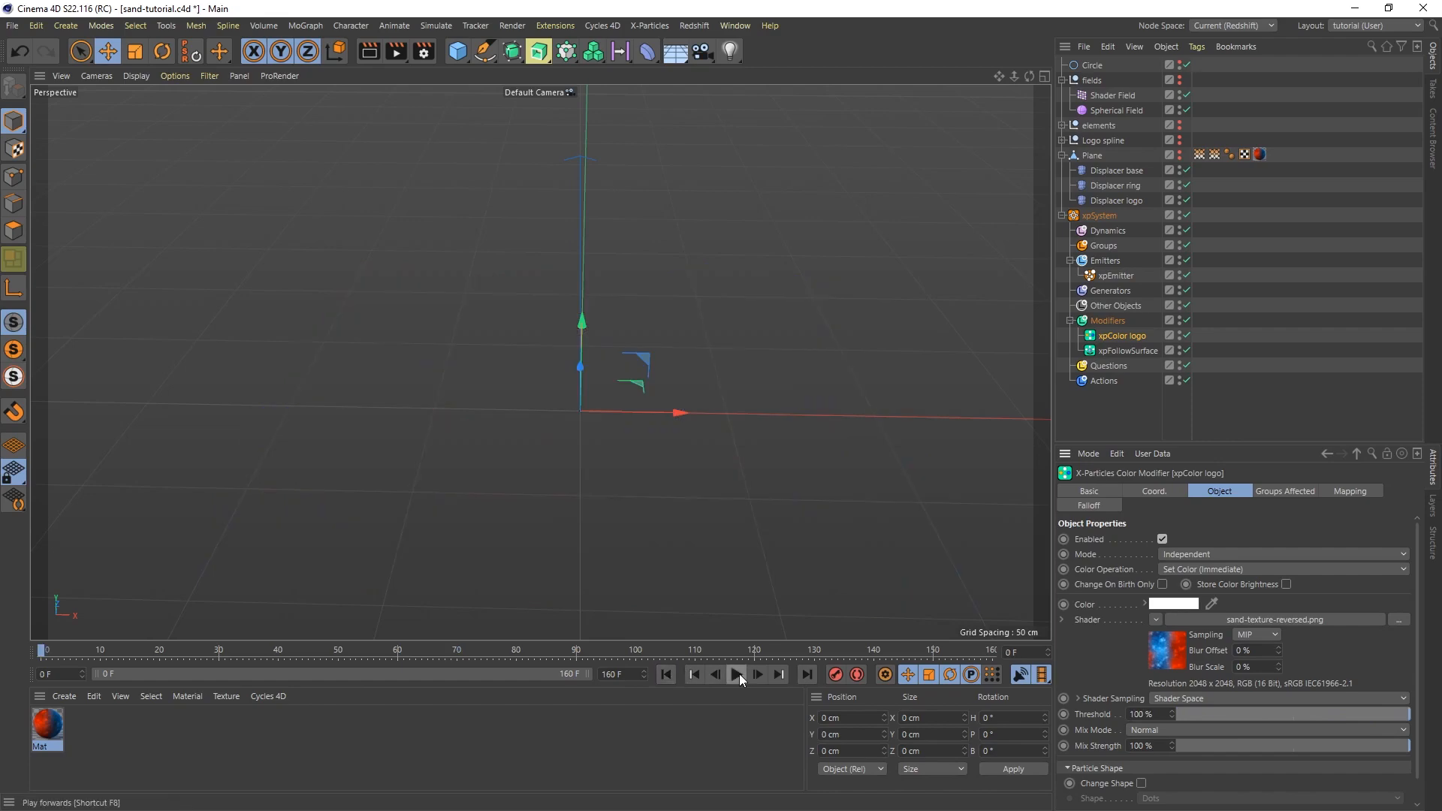
{"action": "left_click", "coordinate": [737, 673]}
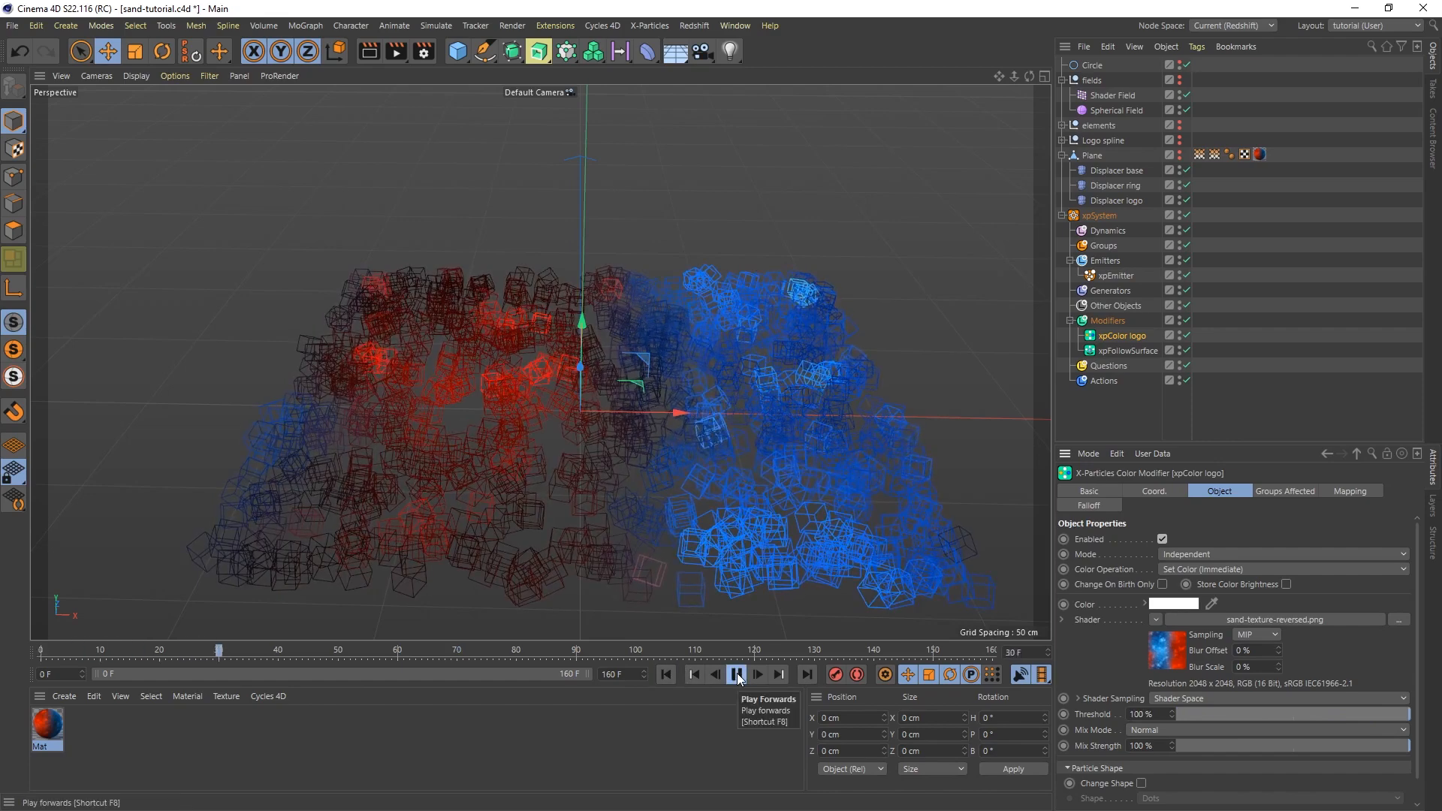
{"action": "left_click", "coordinate": [737, 674]}
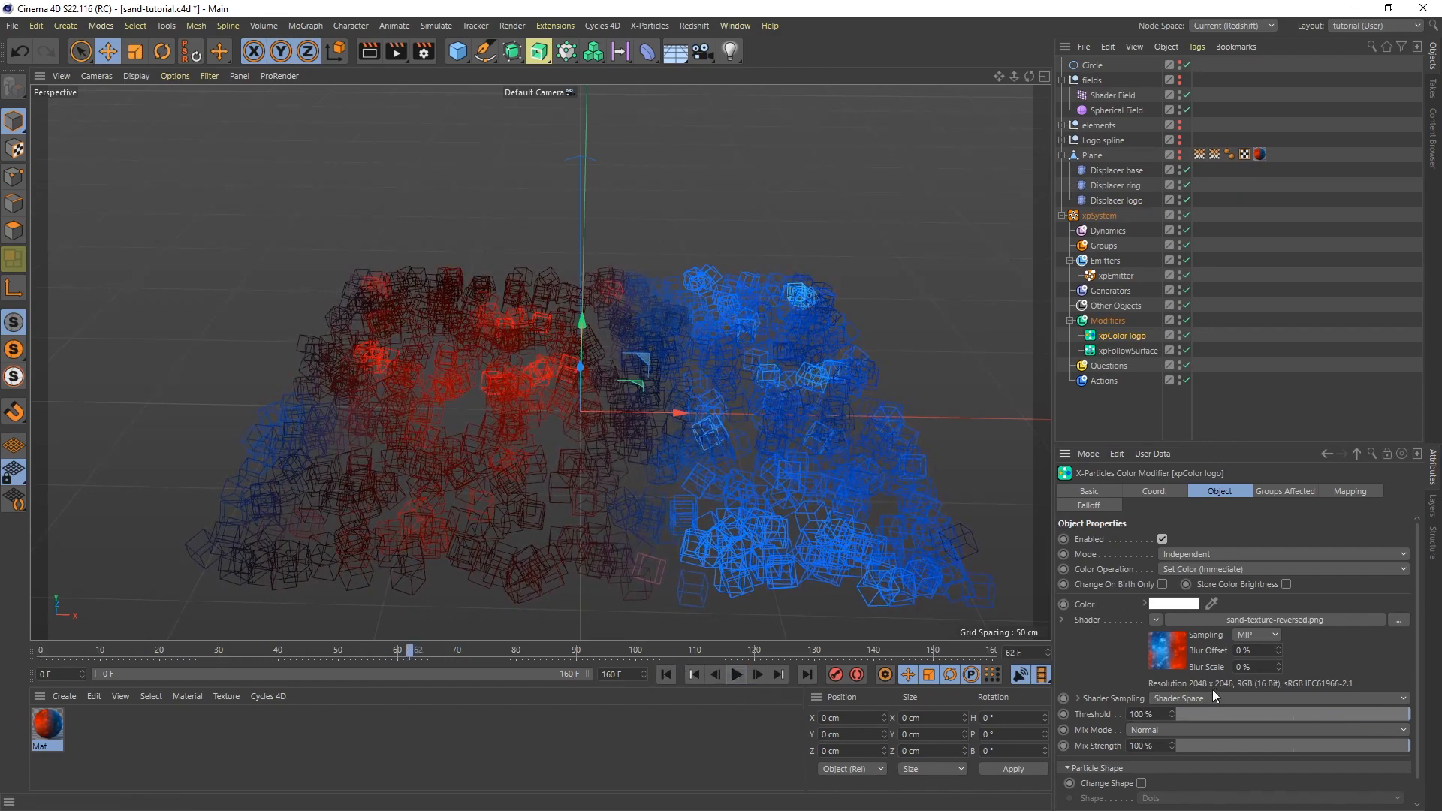
Step: Test the xpColor logo modifier with a Threshold of 98 % by replaying the simulation, and set the Threshold to 99 %
{"action": "left_click_drag", "start_coordinate": [1159, 715], "coordinate": [1081, 703]}
{"action": "type", "text": "98"}
{"action": "key", "text": "Return"}
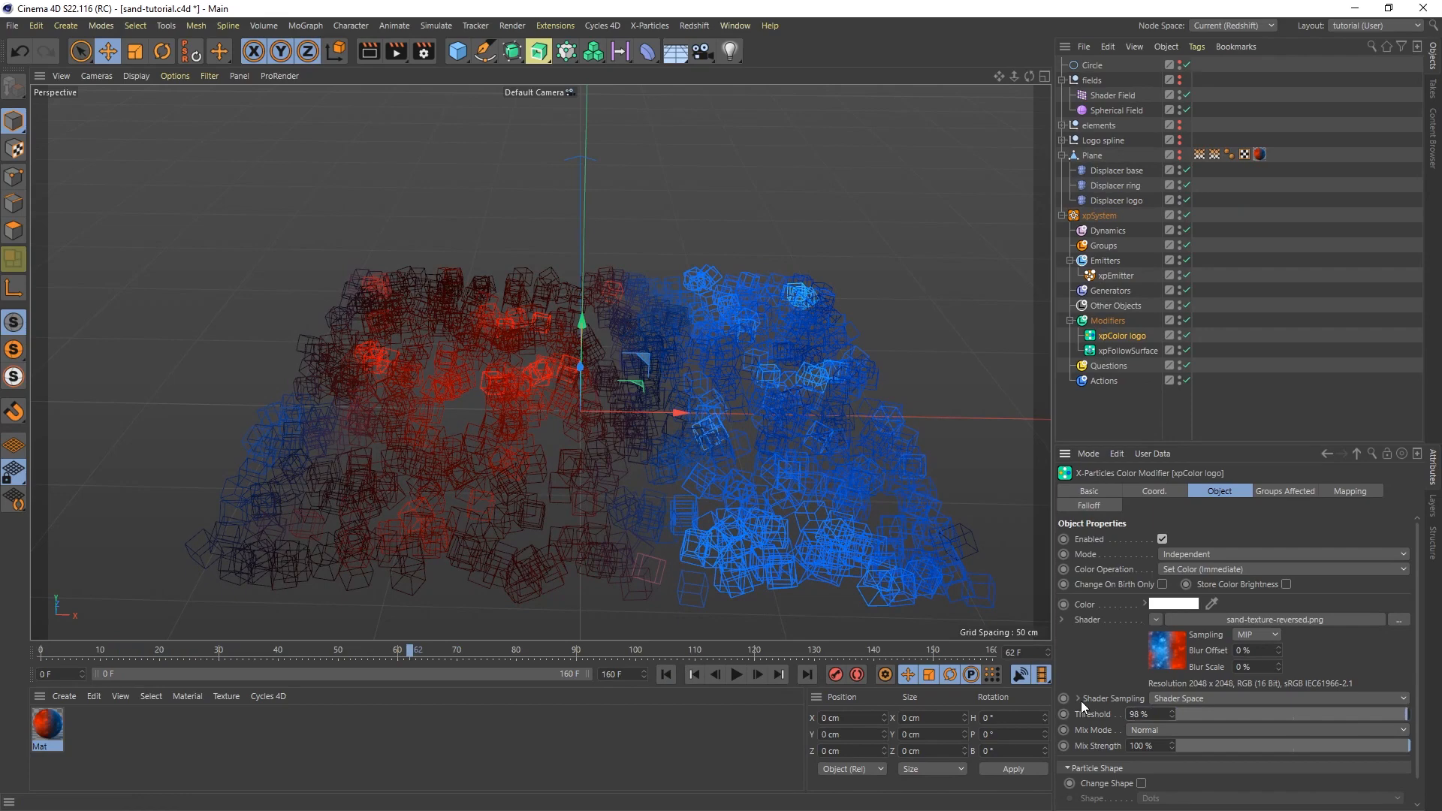
{"action": "left_click", "coordinate": [666, 675]}
{"action": "left_click", "coordinate": [737, 674]}
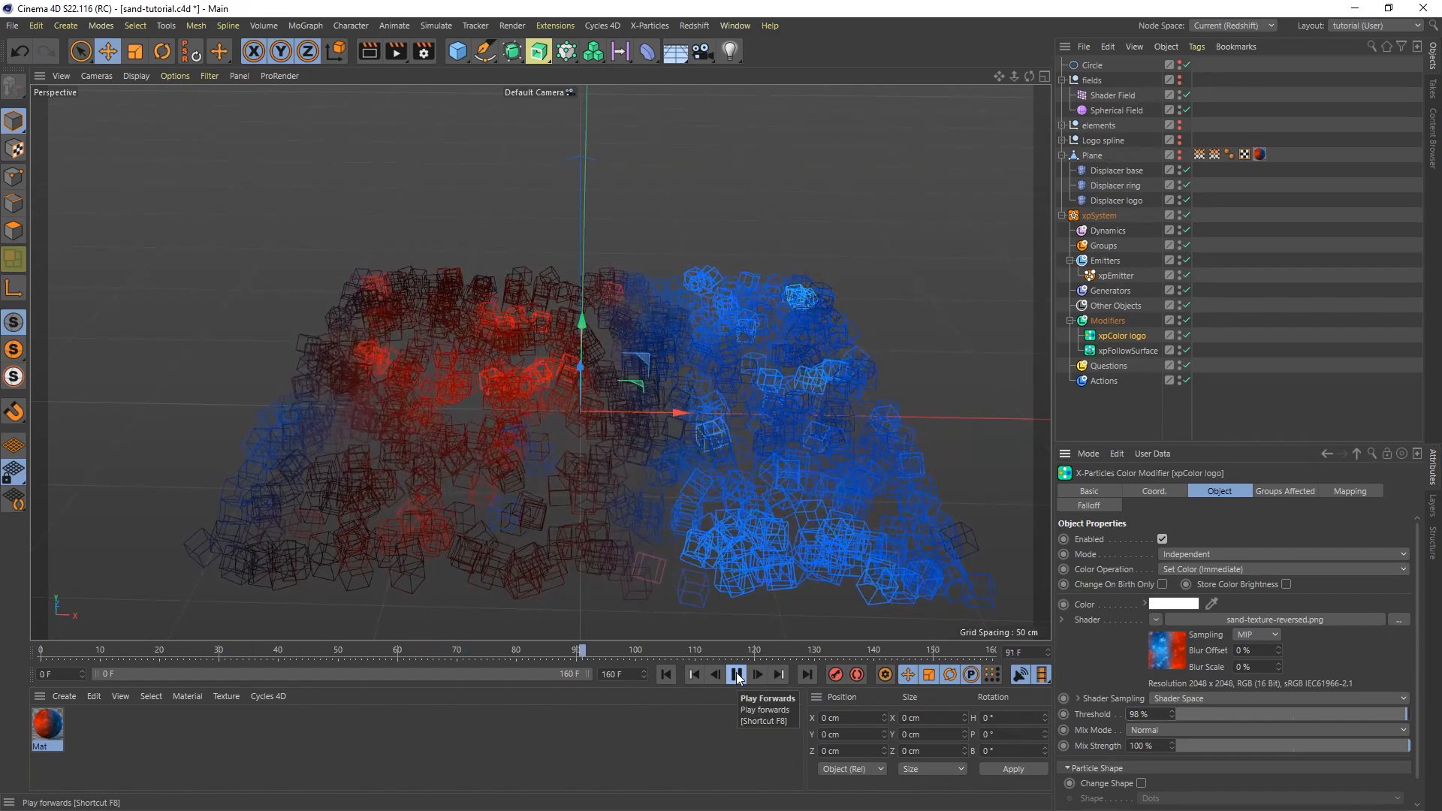
{"action": "left_click", "coordinate": [737, 675]}
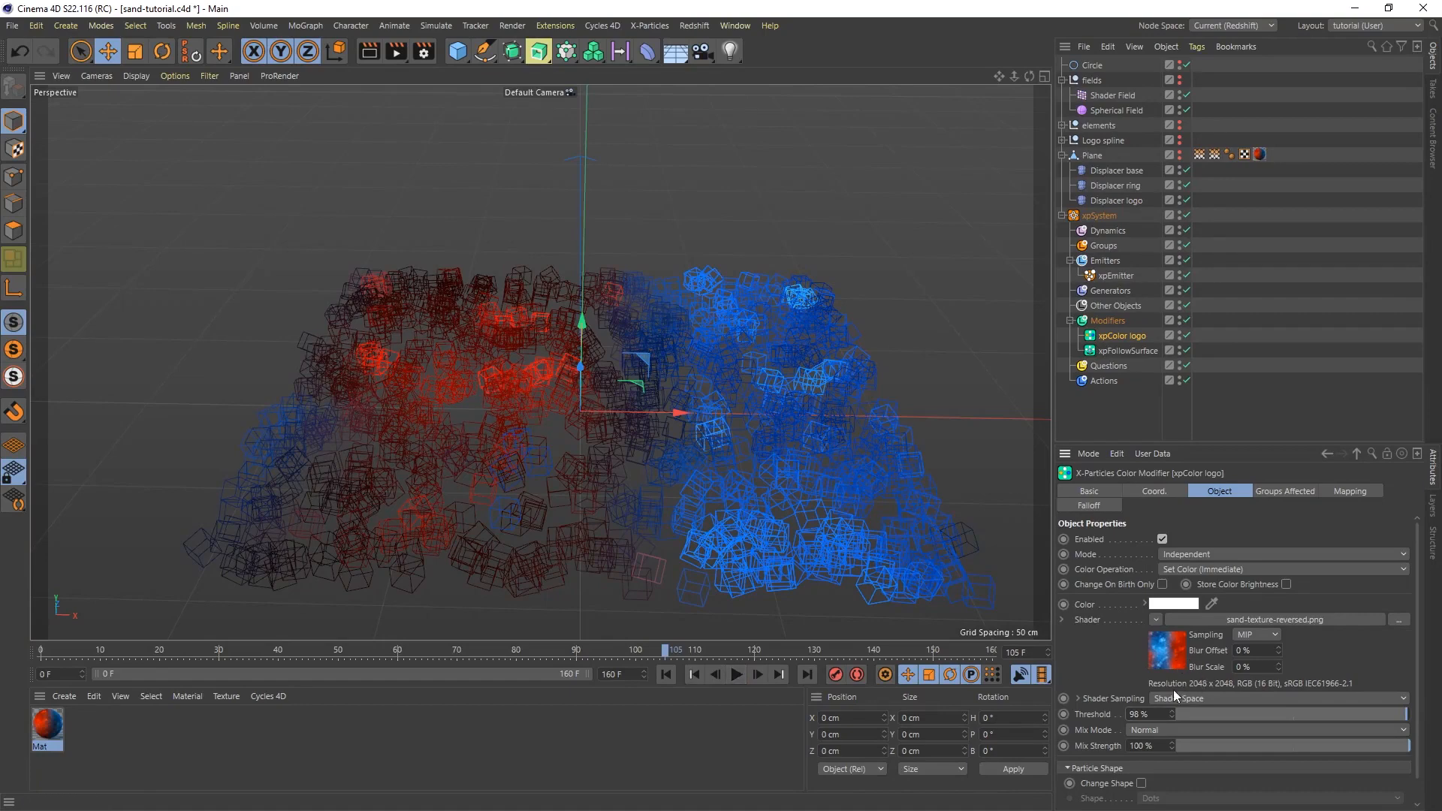
{"action": "left_click", "coordinate": [1165, 715]}
{"action": "type", "text": "99"}
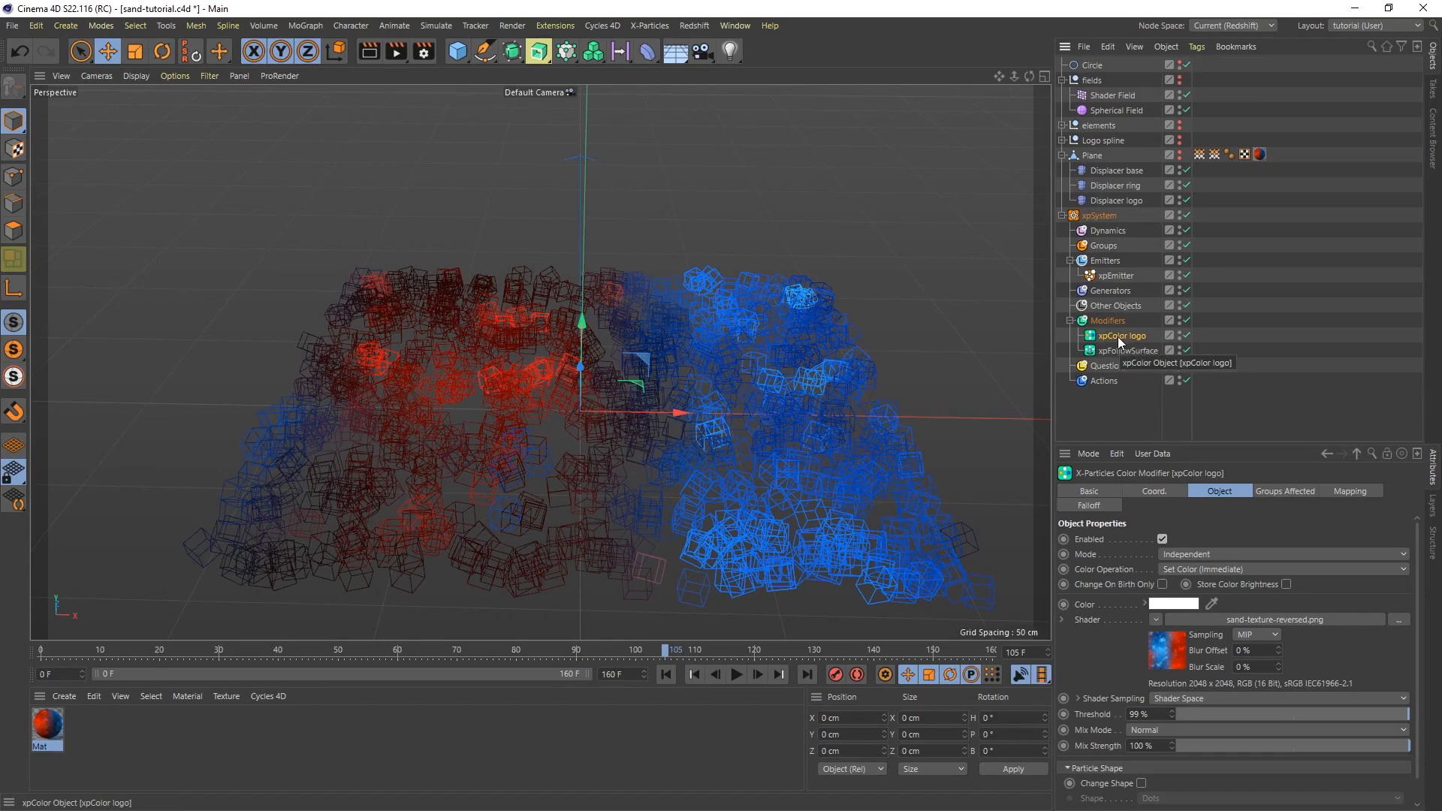
Step: Duplicate the xpColor logo modifier within the Modifiers folder and rename the copy as "xpColor circle"
{"action": "left_click_drag", "start_coordinate": [1113, 337], "coordinate": [1129, 332], "text": "ctrl"}
{"action": "double_click", "coordinate": [1133, 338]}
{"action": "left_click", "coordinate": [1155, 336]}
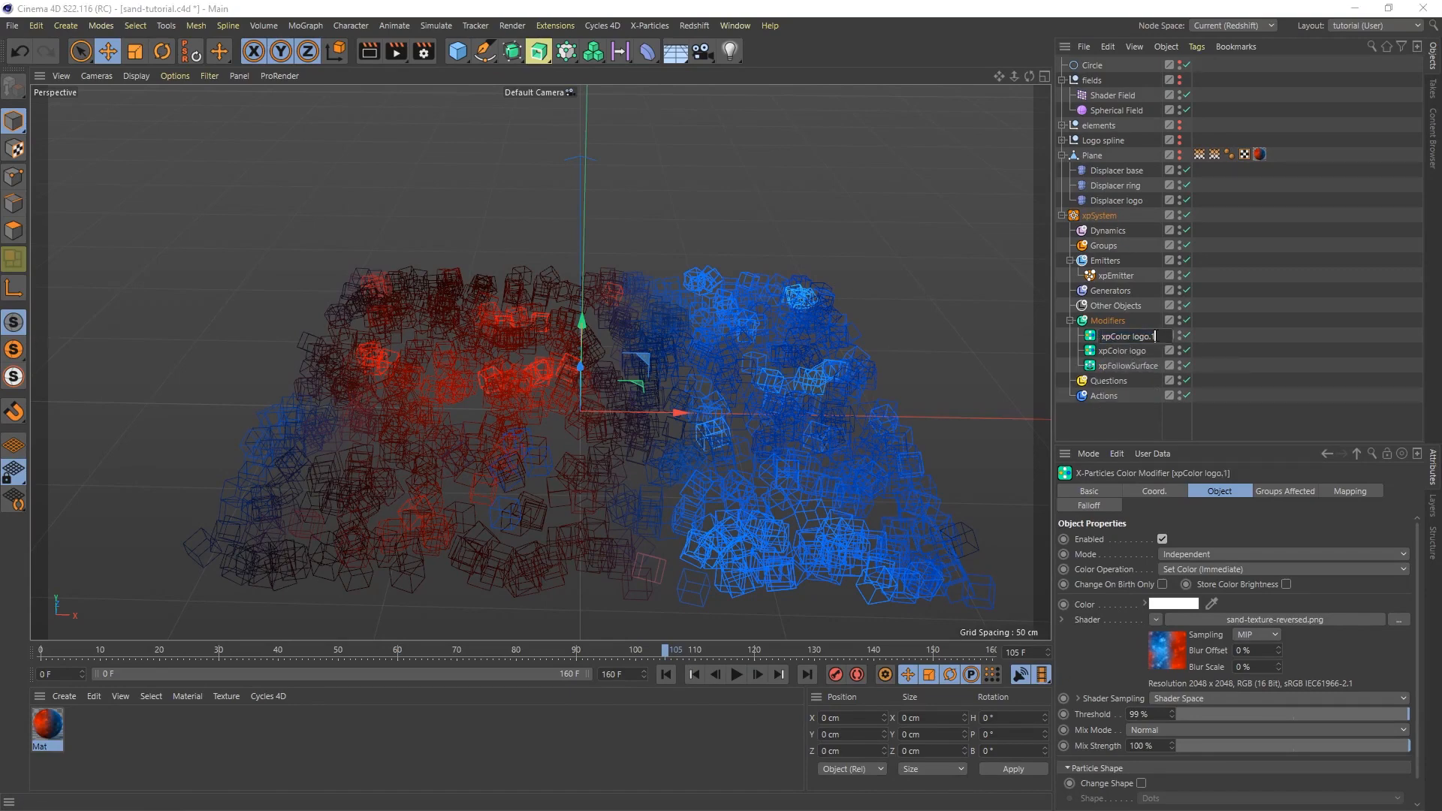
{"action": "key", "text": "BackSpace"}
{"action": "key", "text": "BackSpace"}
{"action": "type", "text": "circle"}
{"action": "key", "text": "Return"}
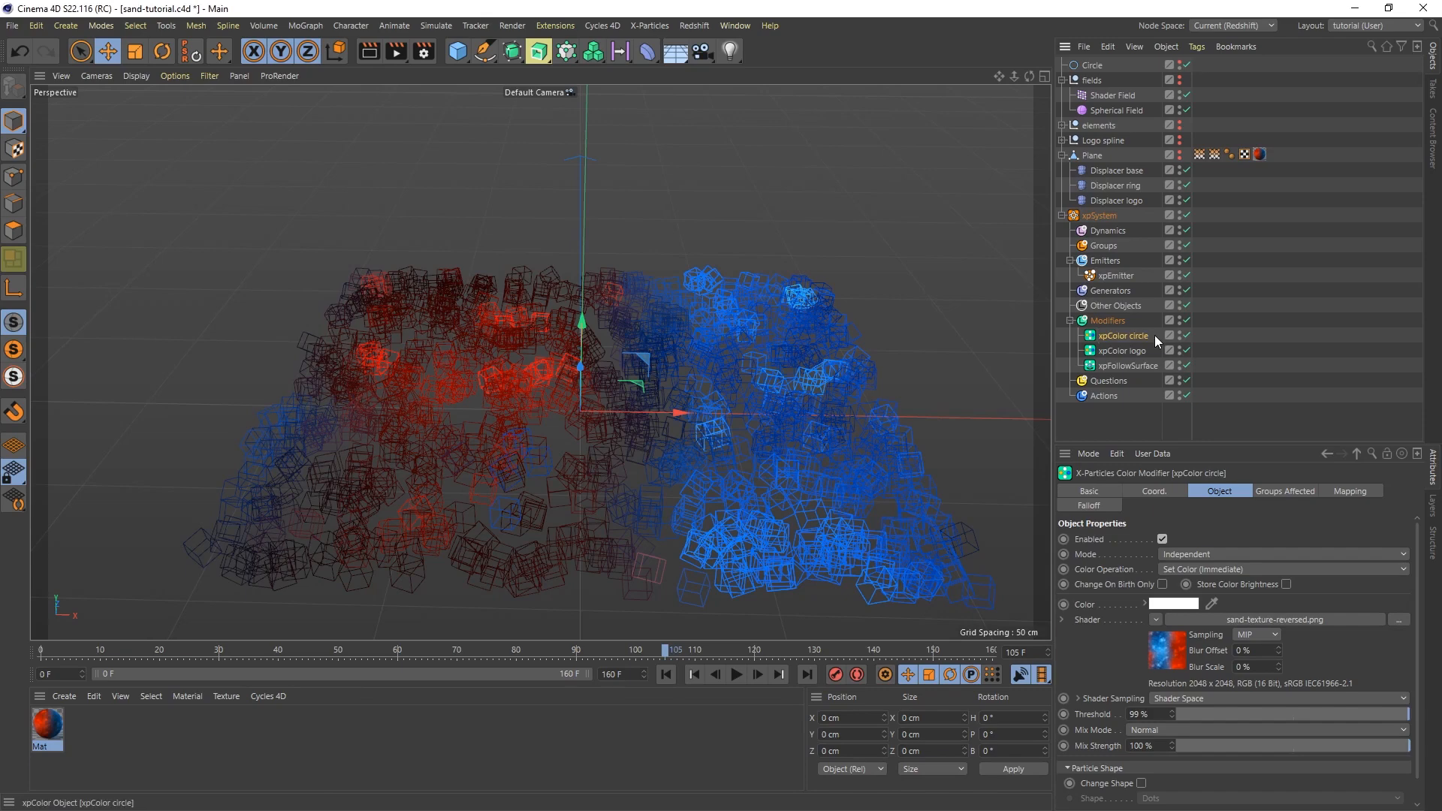
Step: Replace VM Logo with the Plane's VM ring noise vertex map in the xpColor circle modifier's falloff fields
{"action": "left_click", "coordinate": [1102, 506]}
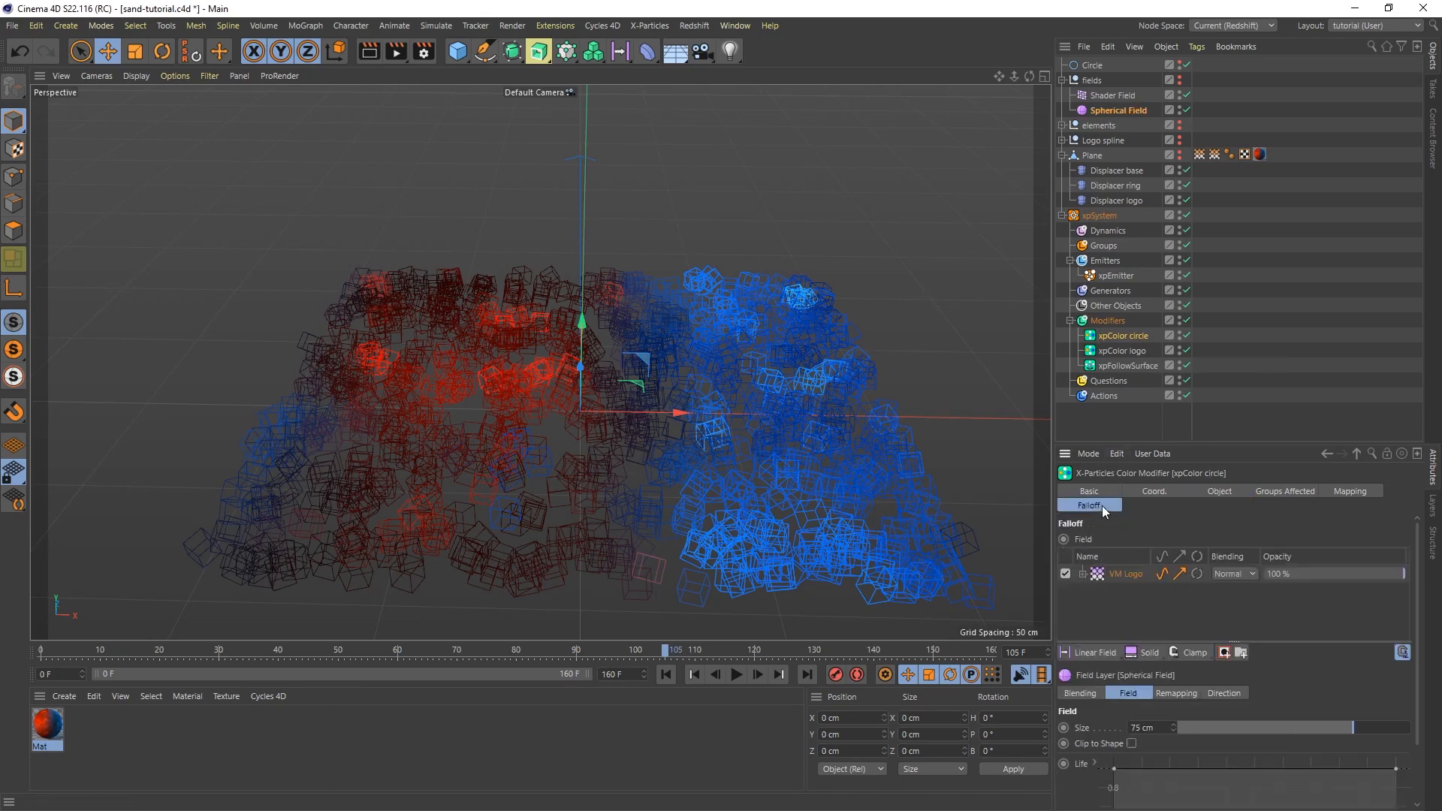
{"action": "left_click", "coordinate": [1121, 574]}
{"action": "key", "text": "Delete"}
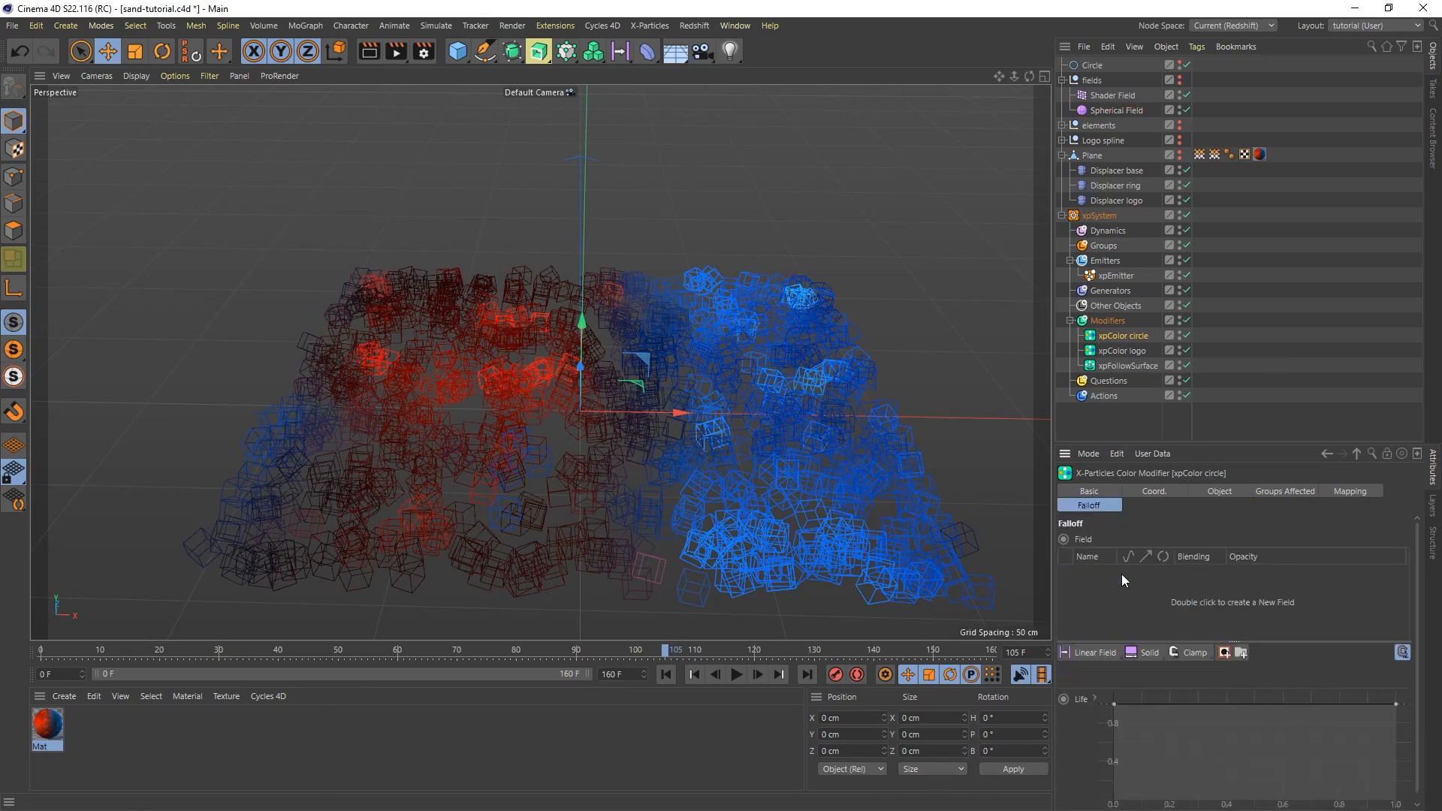
{"action": "left_click_drag", "start_coordinate": [1200, 154], "coordinate": [1086, 596]}
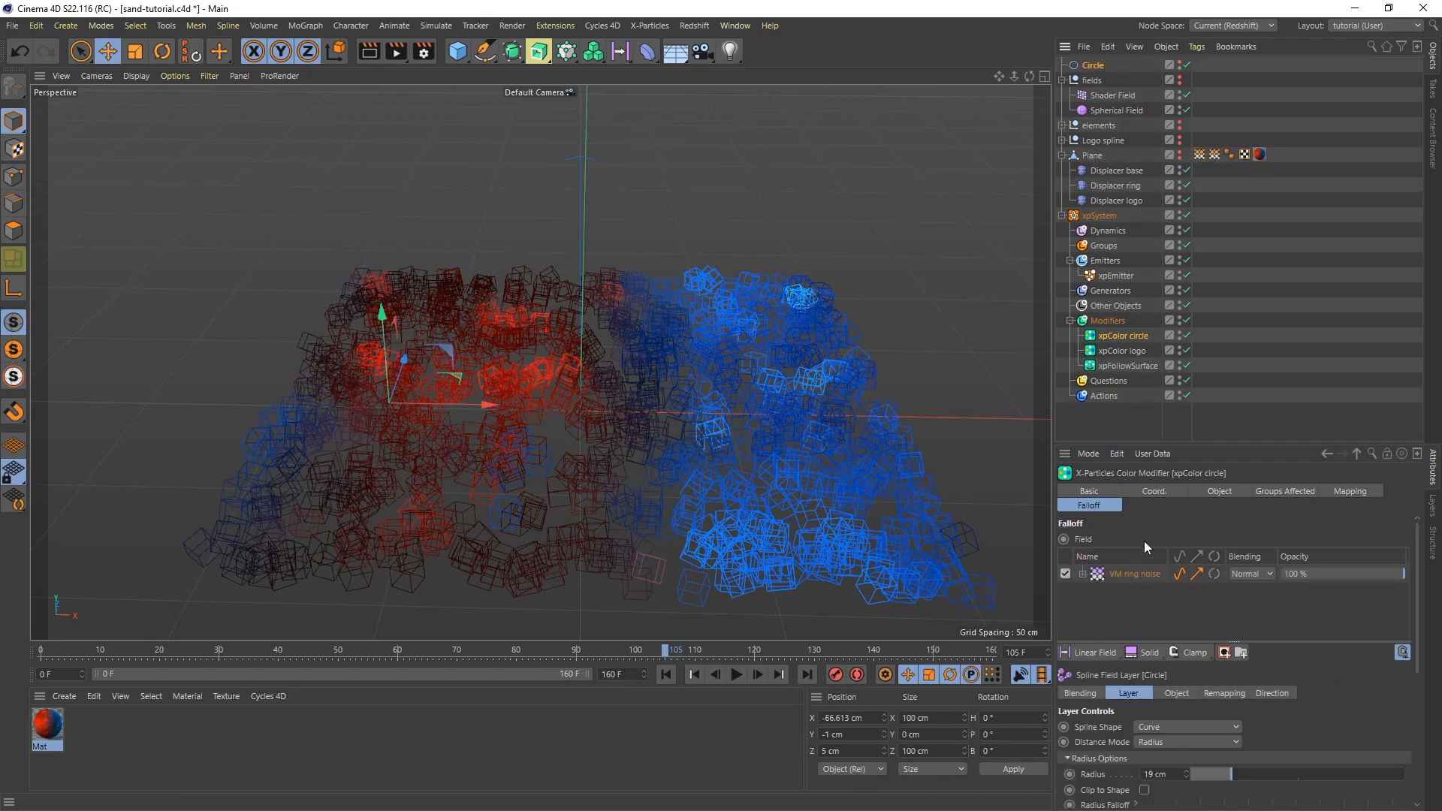
Step: Replay the simulation from the first frame to check how the ring vertex map recolors the particles
{"action": "left_click", "coordinate": [666, 674]}
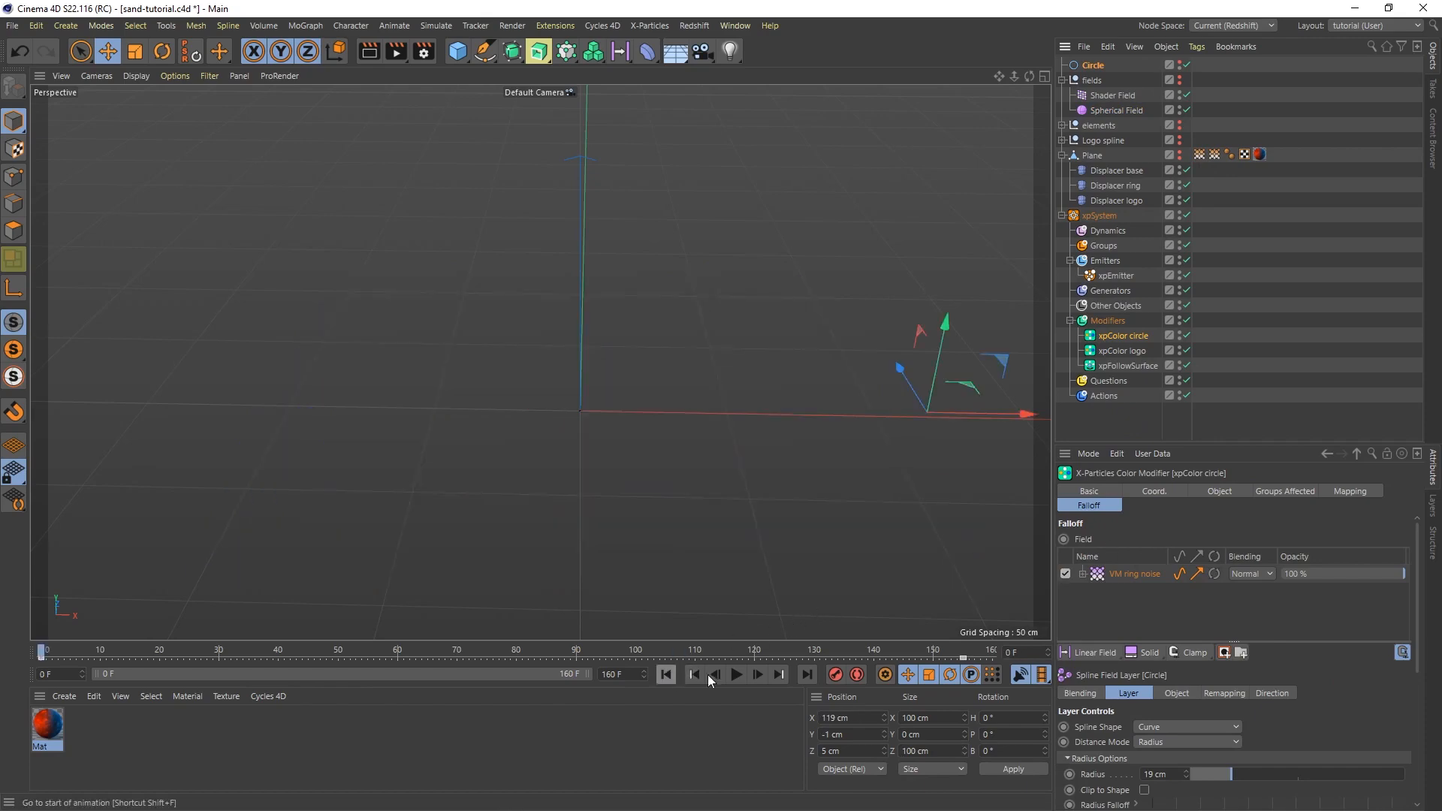
{"action": "left_click", "coordinate": [737, 674]}
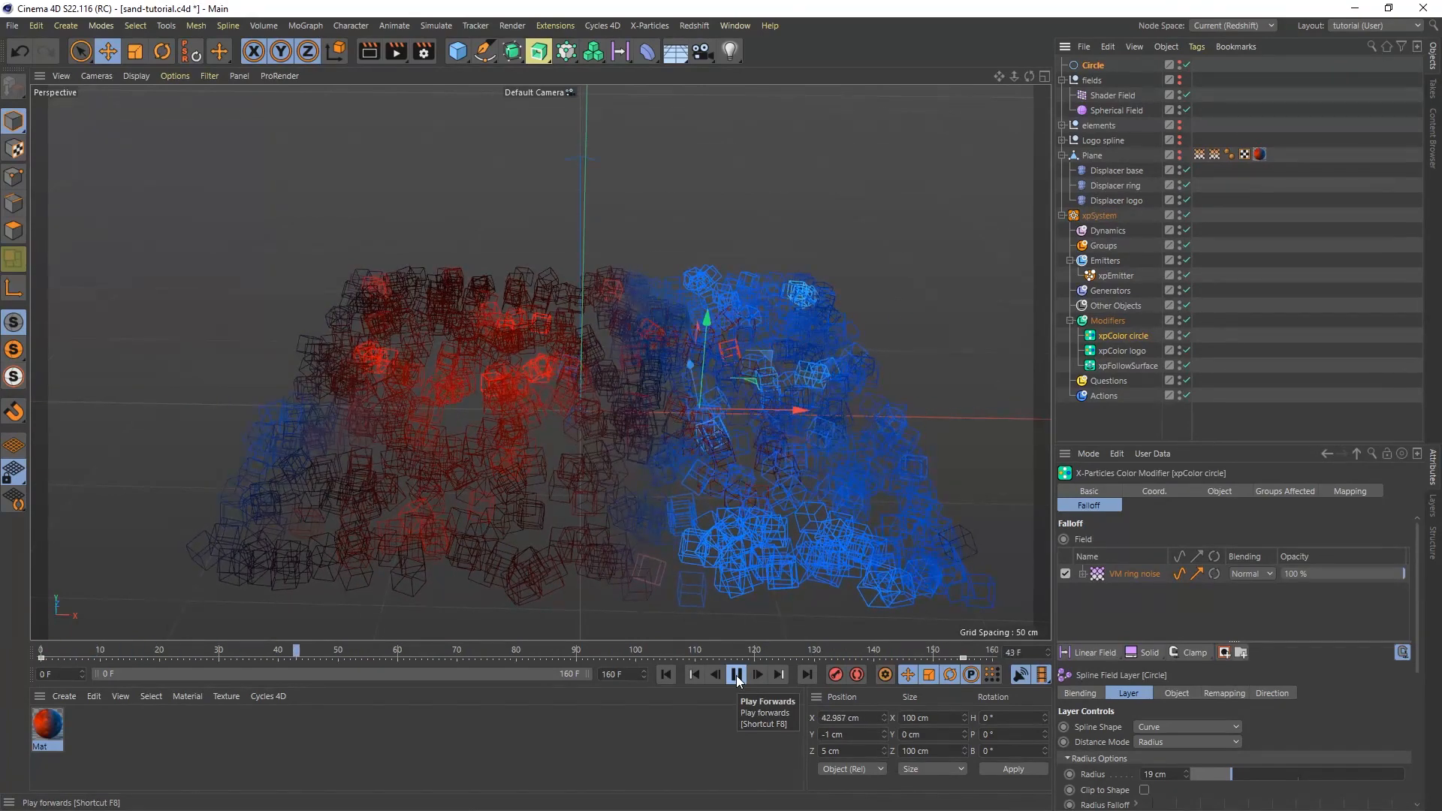
{"action": "left_click", "coordinate": [737, 675]}
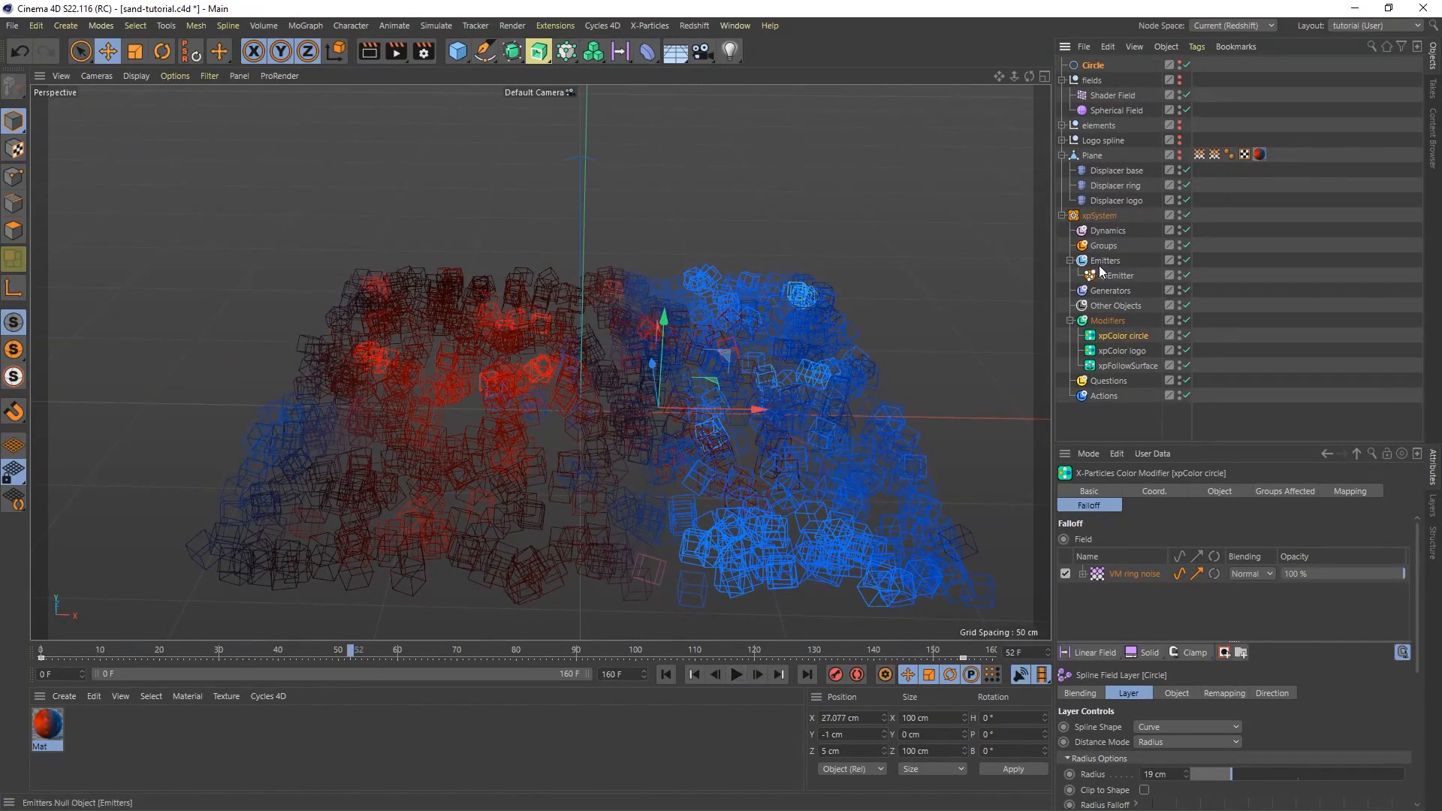
Step: Set the xpEmitter's particle Radius to 0.5 cm with a radius Variation of 0.5 cm
{"action": "left_click", "coordinate": [1114, 277]}
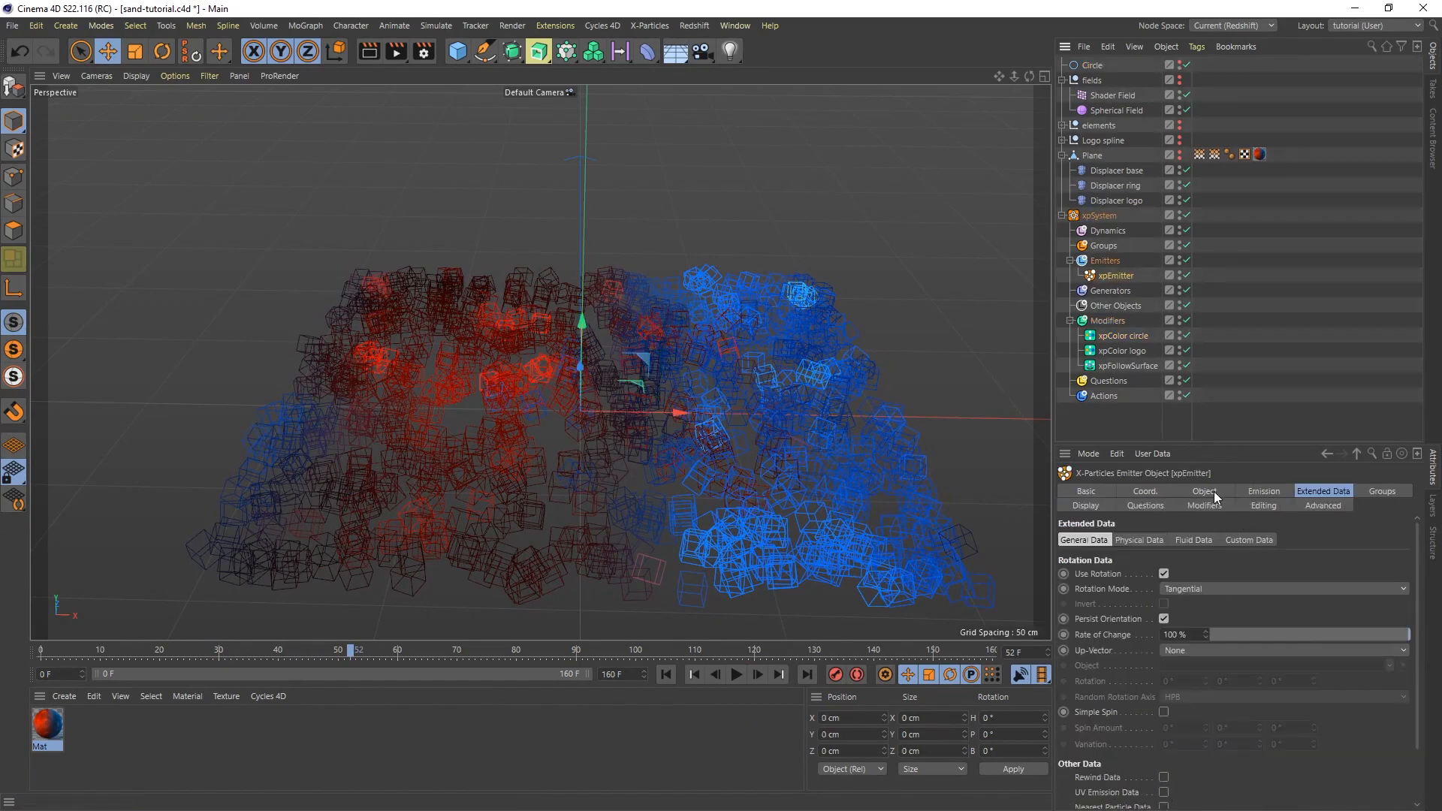
{"action": "left_click", "coordinate": [1262, 492]}
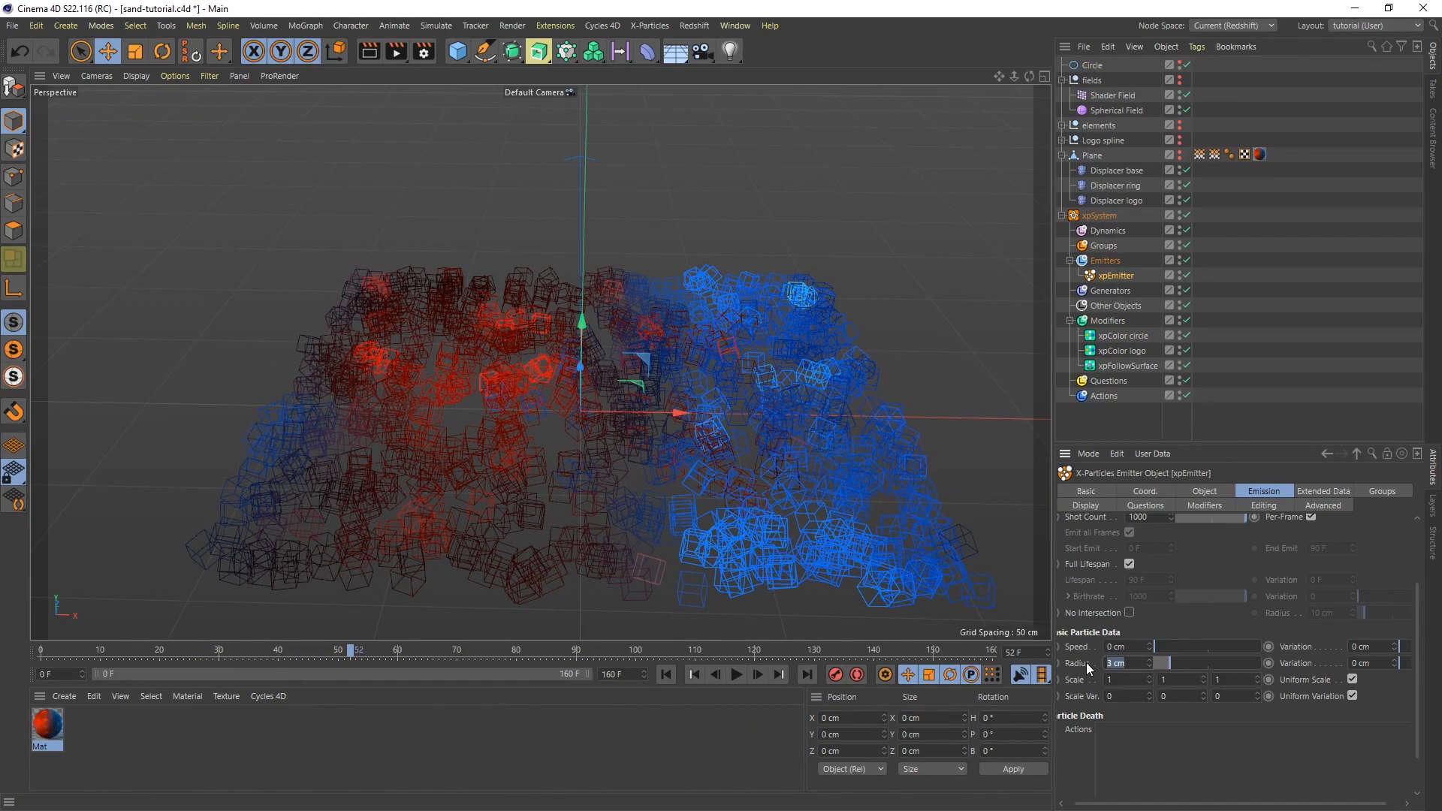
{"action": "type", "text": "0.5"}
{"action": "key", "text": "Return"}
{"action": "left_click", "coordinate": [1377, 664]}
{"action": "type", "text": "0"}
{"action": "key", "text": "Return"}
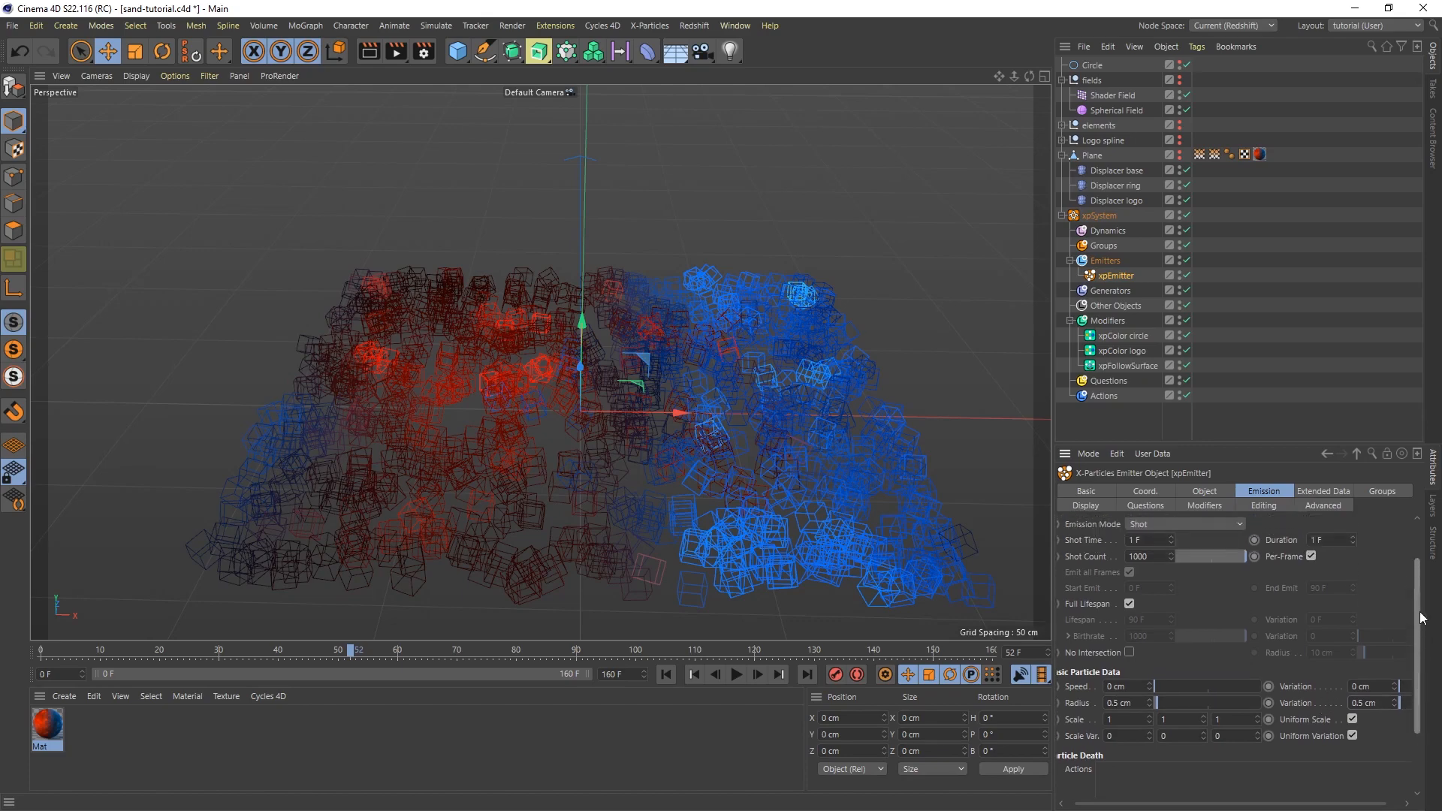
Step: Set the xpEmitter's Shot Count to 50000 and replay the simulation from the first frame
{"action": "scroll", "coordinate": [1420, 644], "scroll_direction": "up", "scroll_amount": 3}
{"action": "left_click_drag", "start_coordinate": [1152, 583], "coordinate": [1120, 581]}
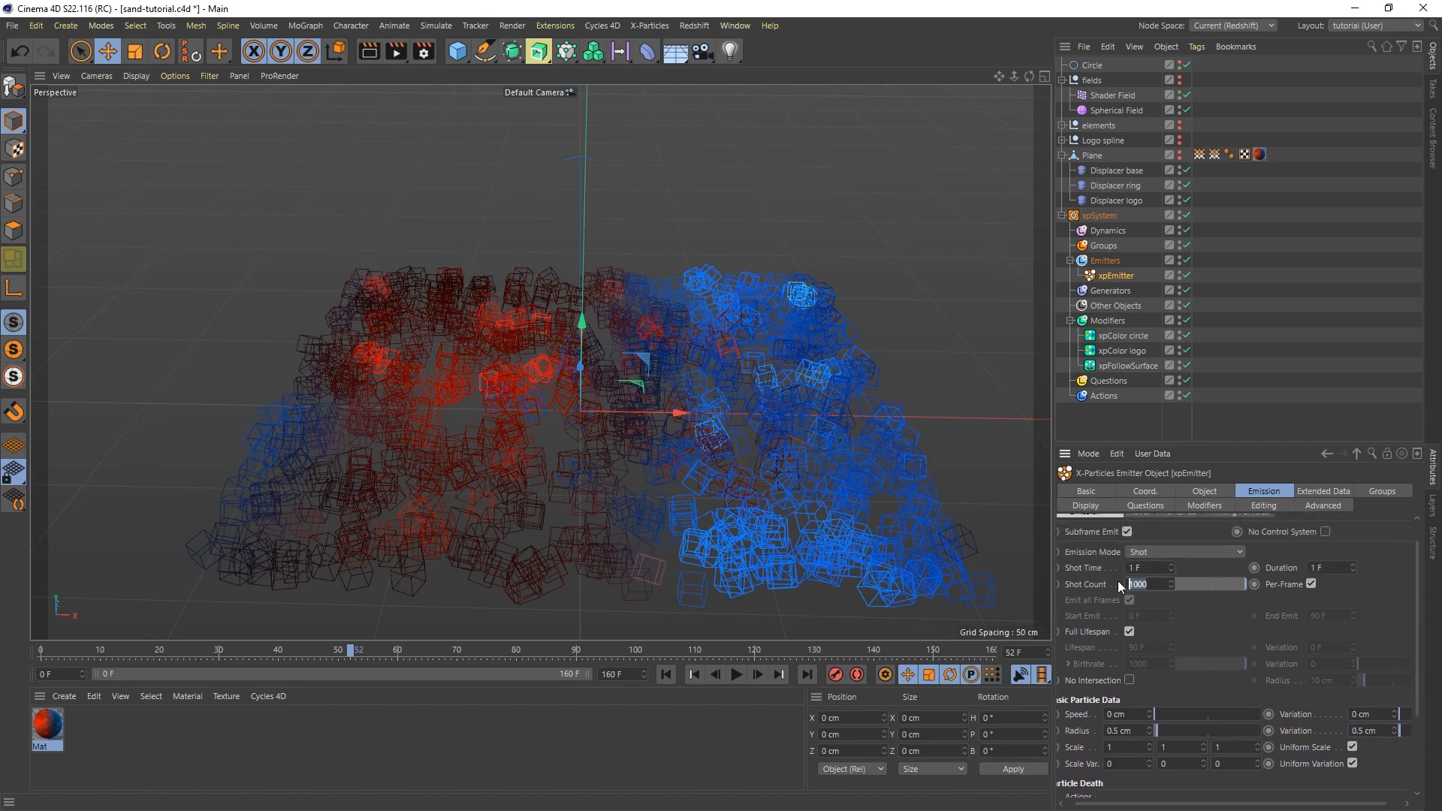
{"action": "type", "text": "50000"}
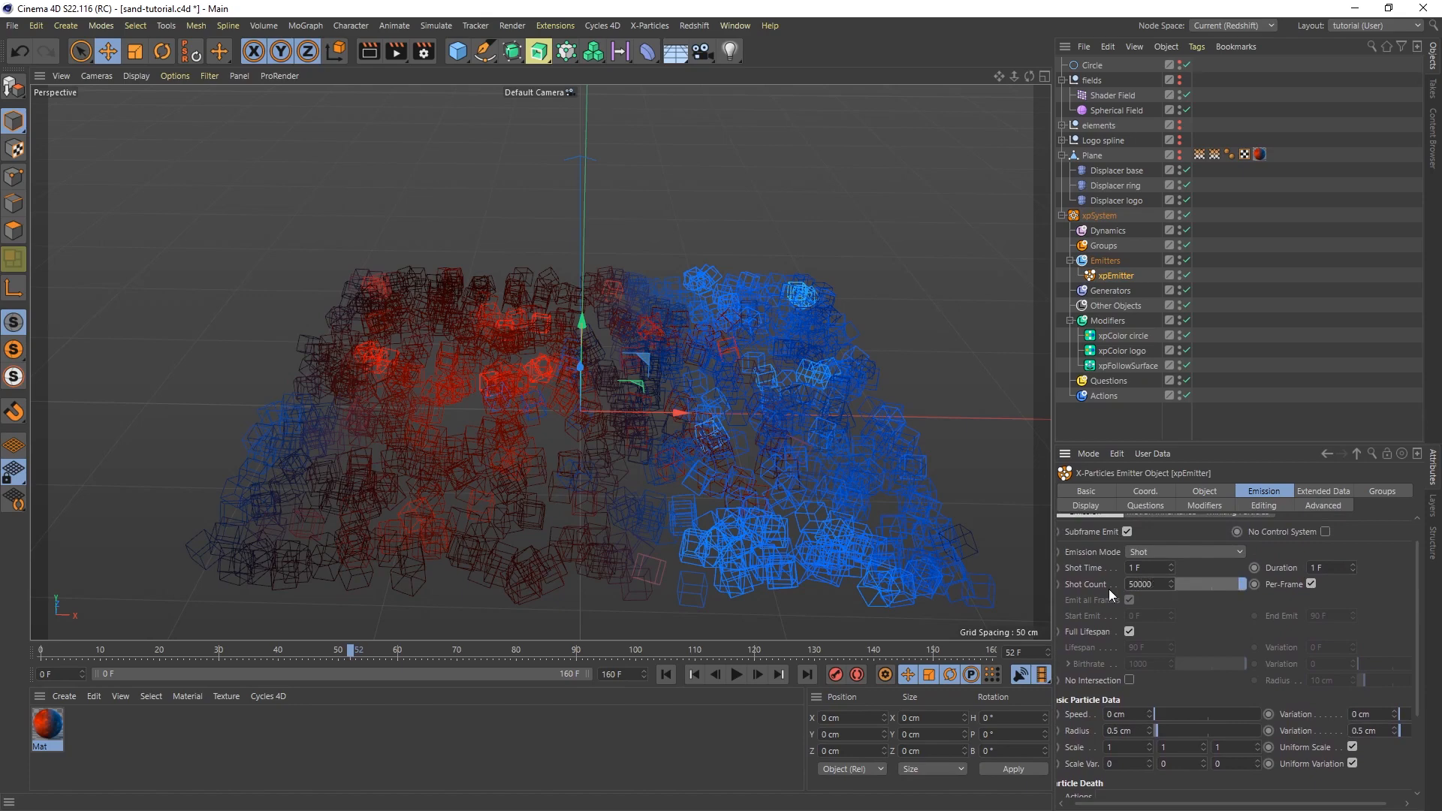
{"action": "left_click", "coordinate": [666, 673]}
{"action": "left_click", "coordinate": [736, 675]}
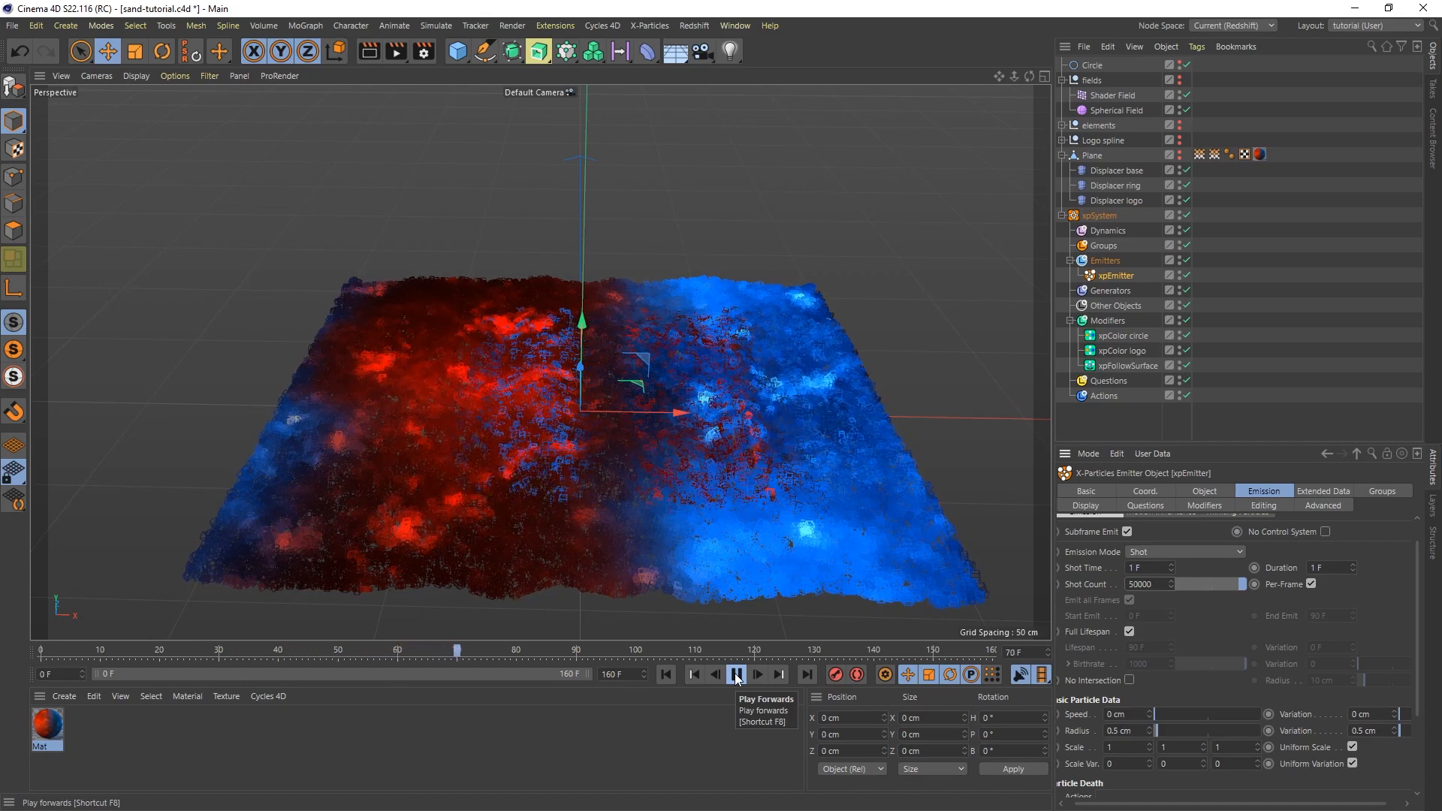
{"action": "left_click", "coordinate": [736, 675]}
Step: Set the xpColor circle modifier's Threshold to 99.6 % and replay the simulation from the first frame
{"action": "left_click", "coordinate": [1119, 336]}
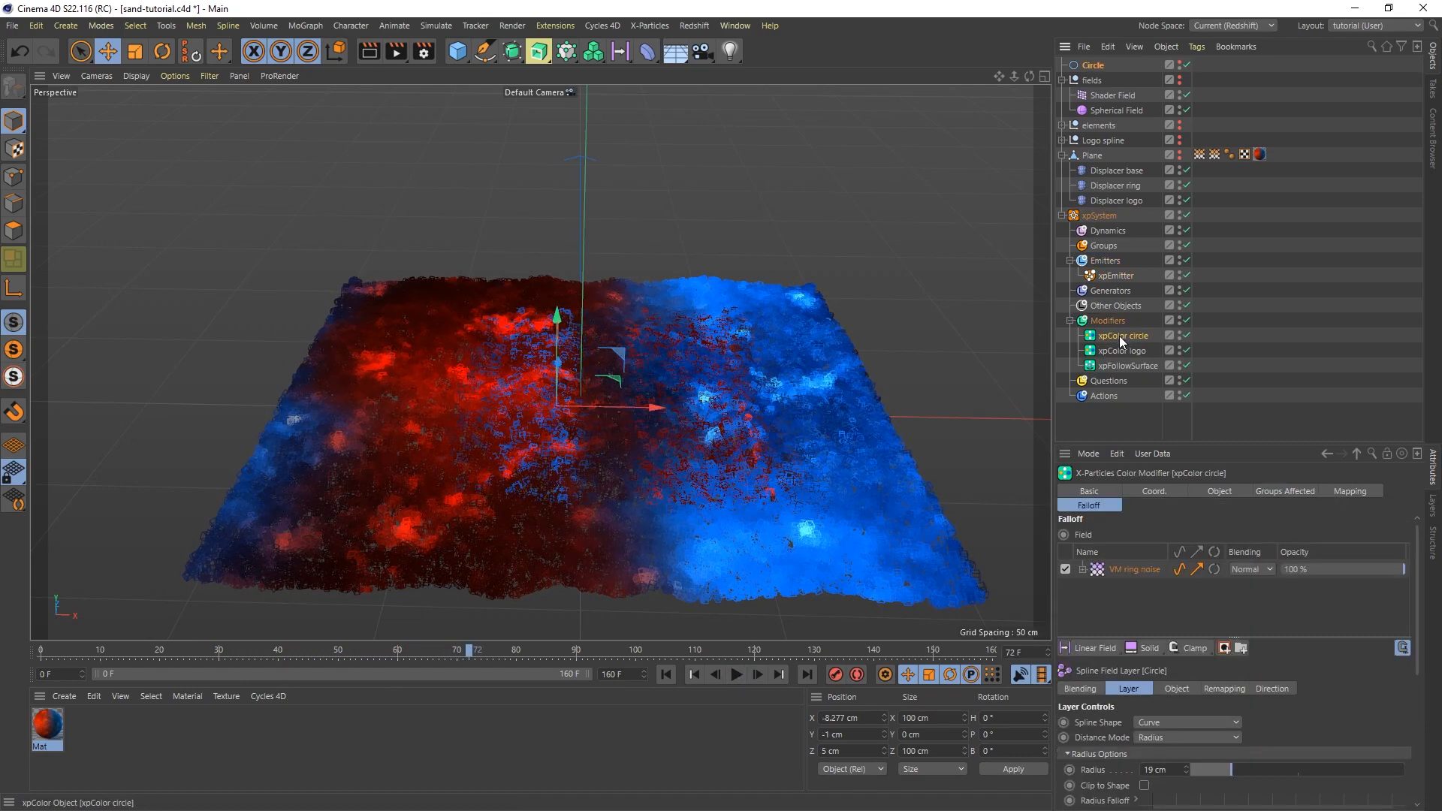
{"action": "left_click", "coordinate": [1214, 491]}
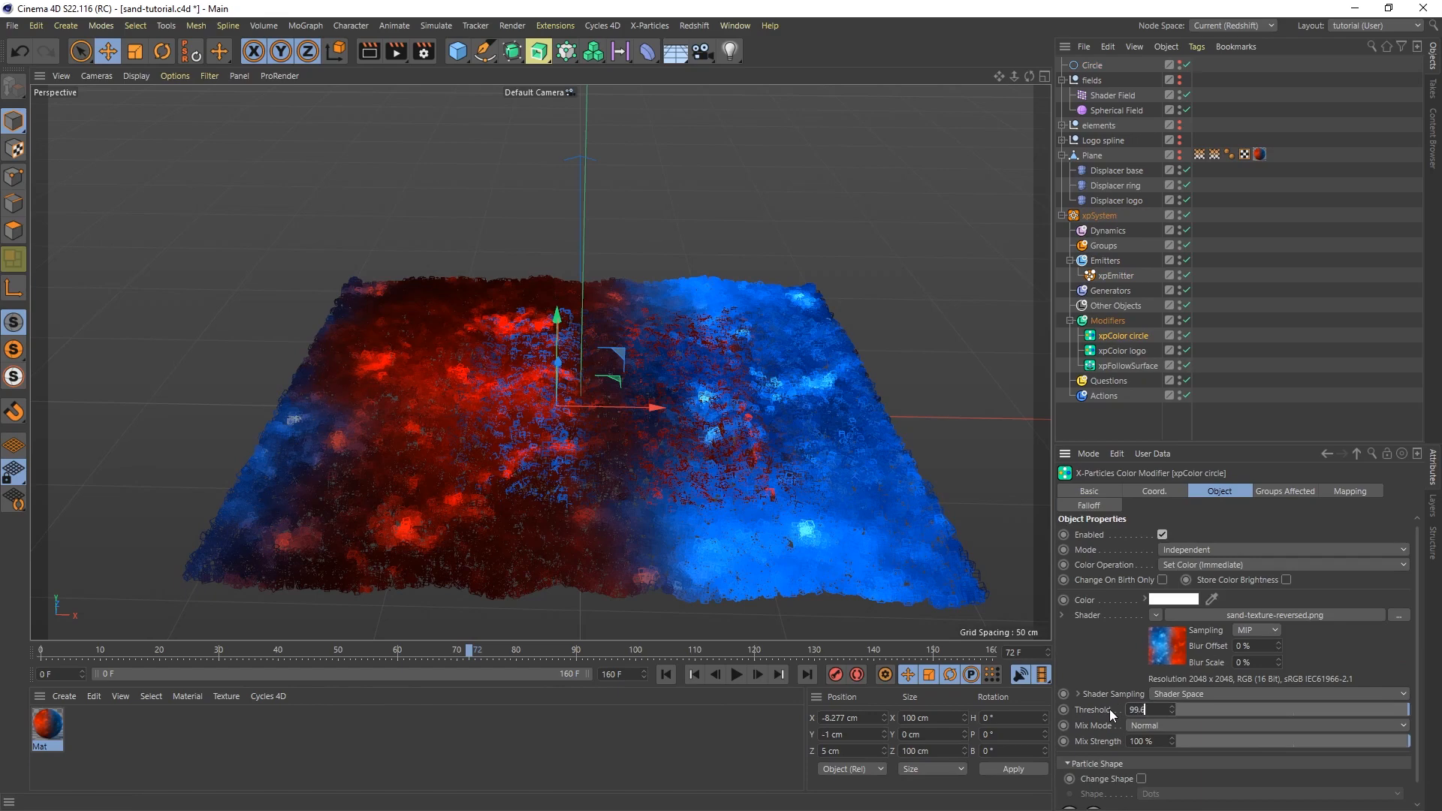
{"action": "key", "text": "Return"}
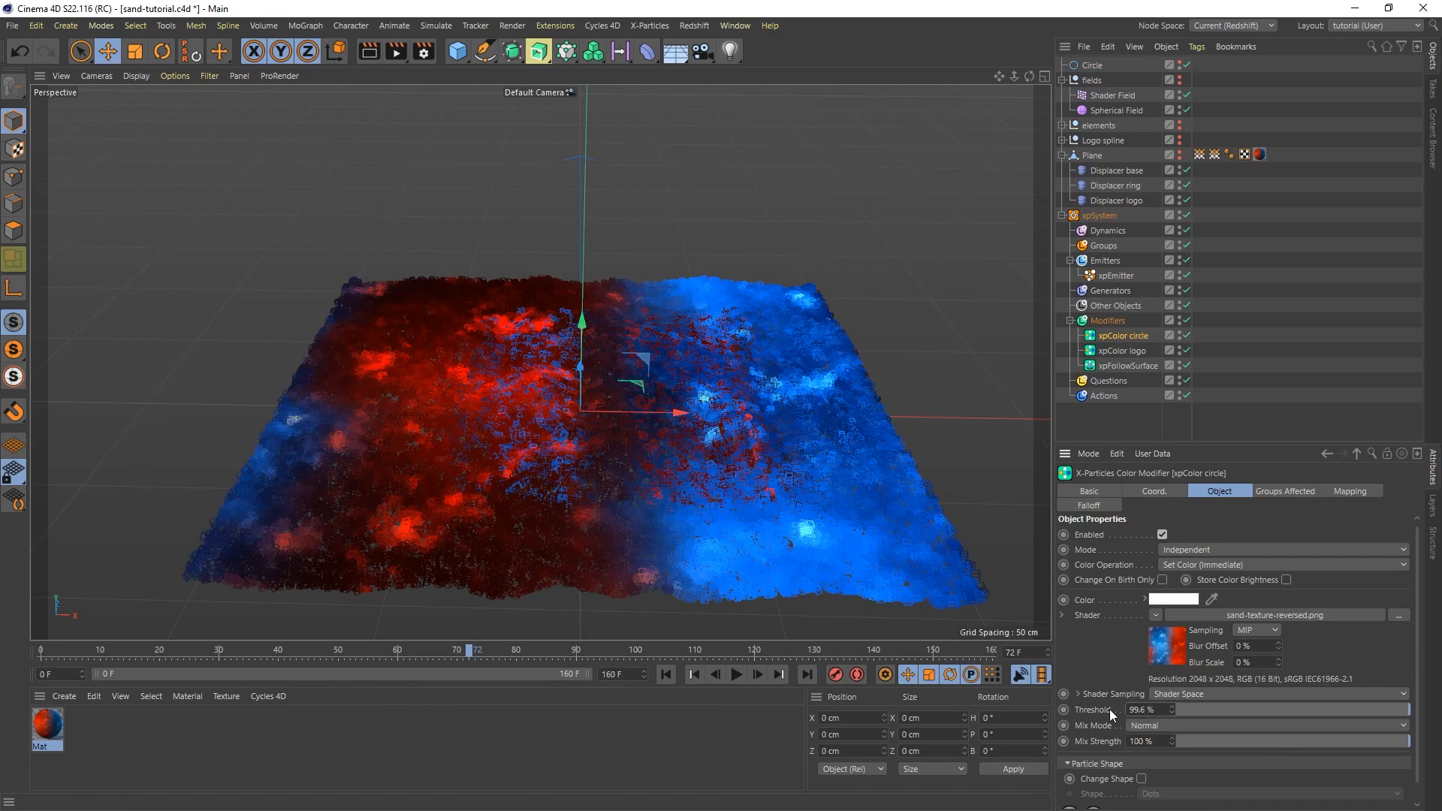
{"action": "left_click", "coordinate": [664, 673]}
{"action": "left_click", "coordinate": [735, 676]}
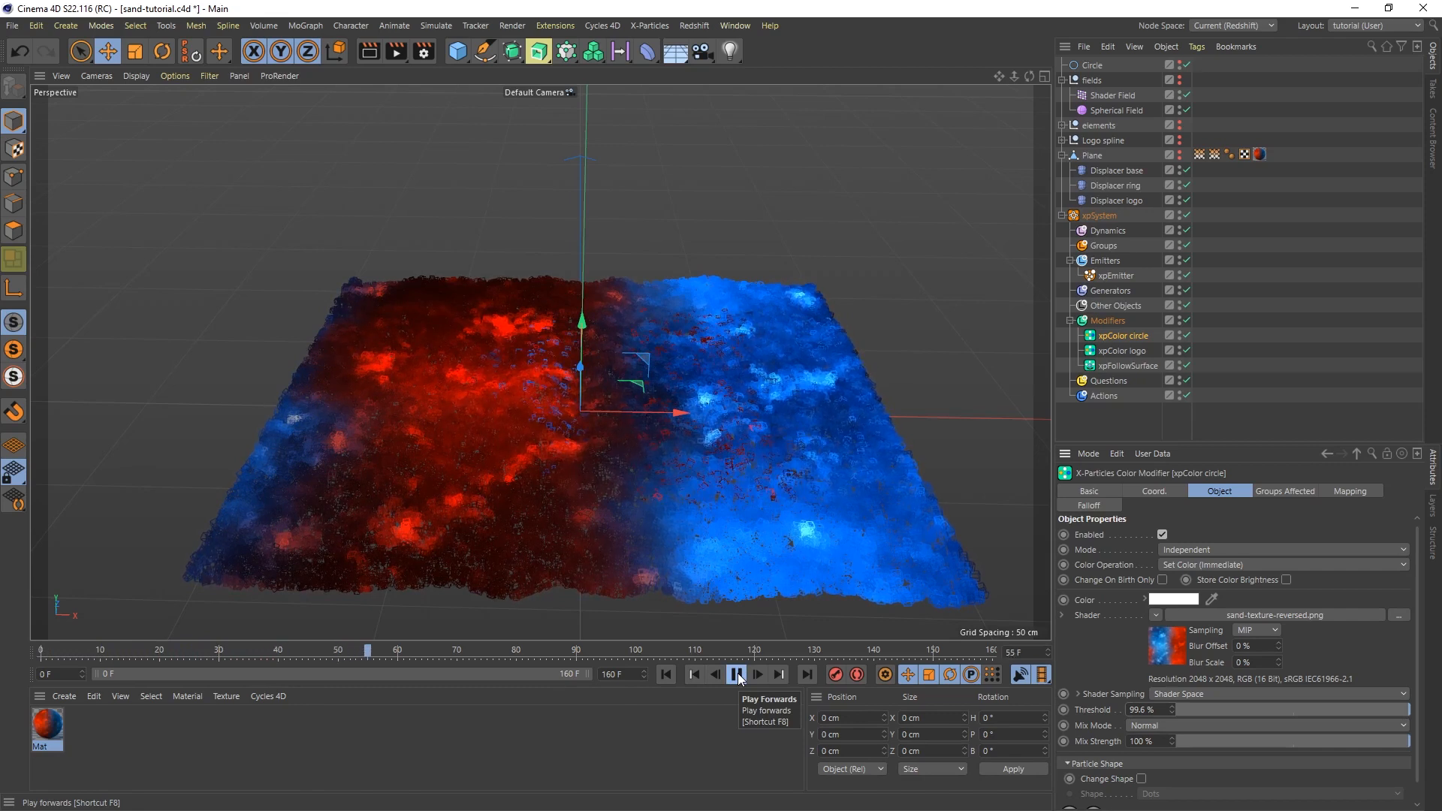
{"action": "left_click", "coordinate": [738, 675]}
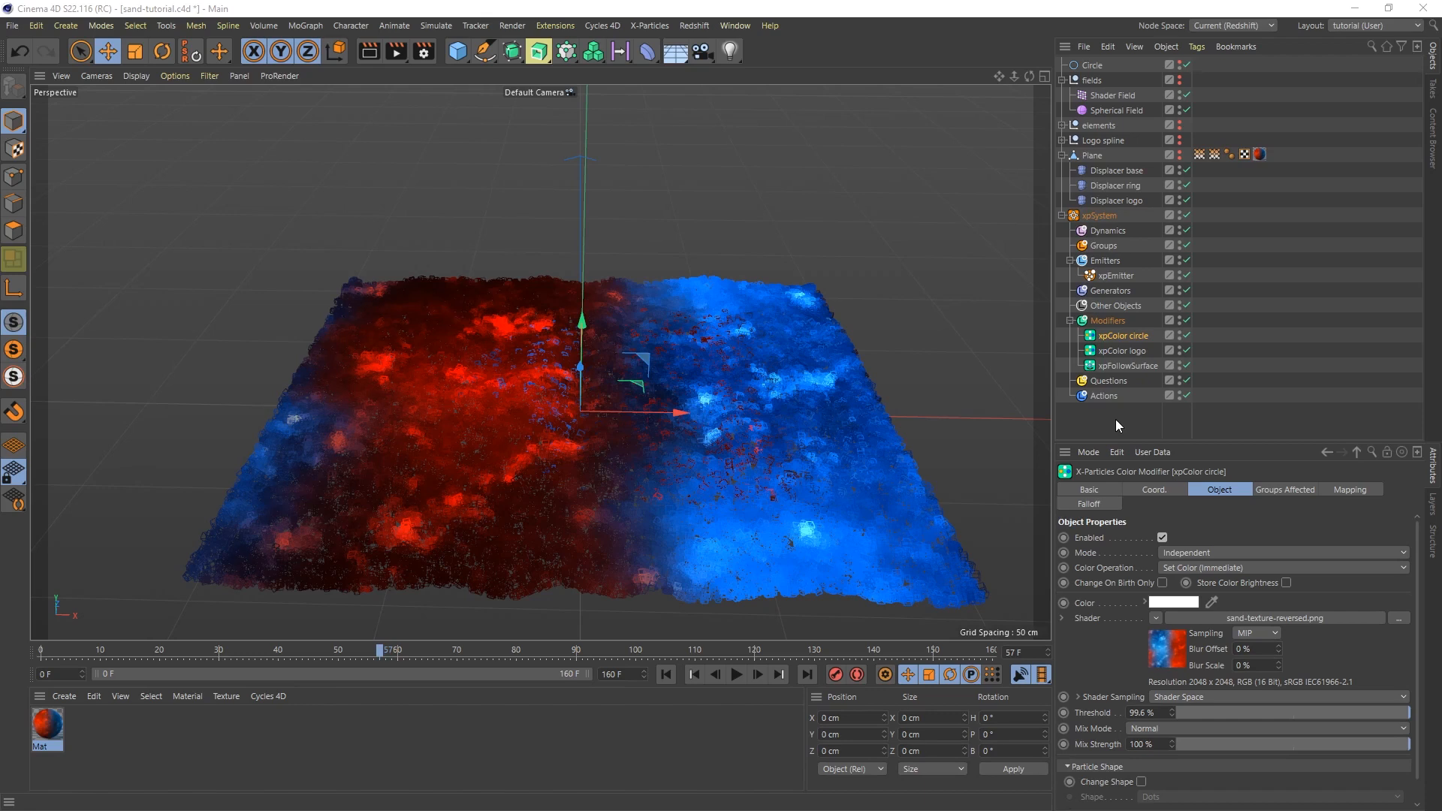
Step: Set the xpEmitter's Shot Count to 150000 in its emission settings
{"action": "left_click", "coordinate": [1116, 278]}
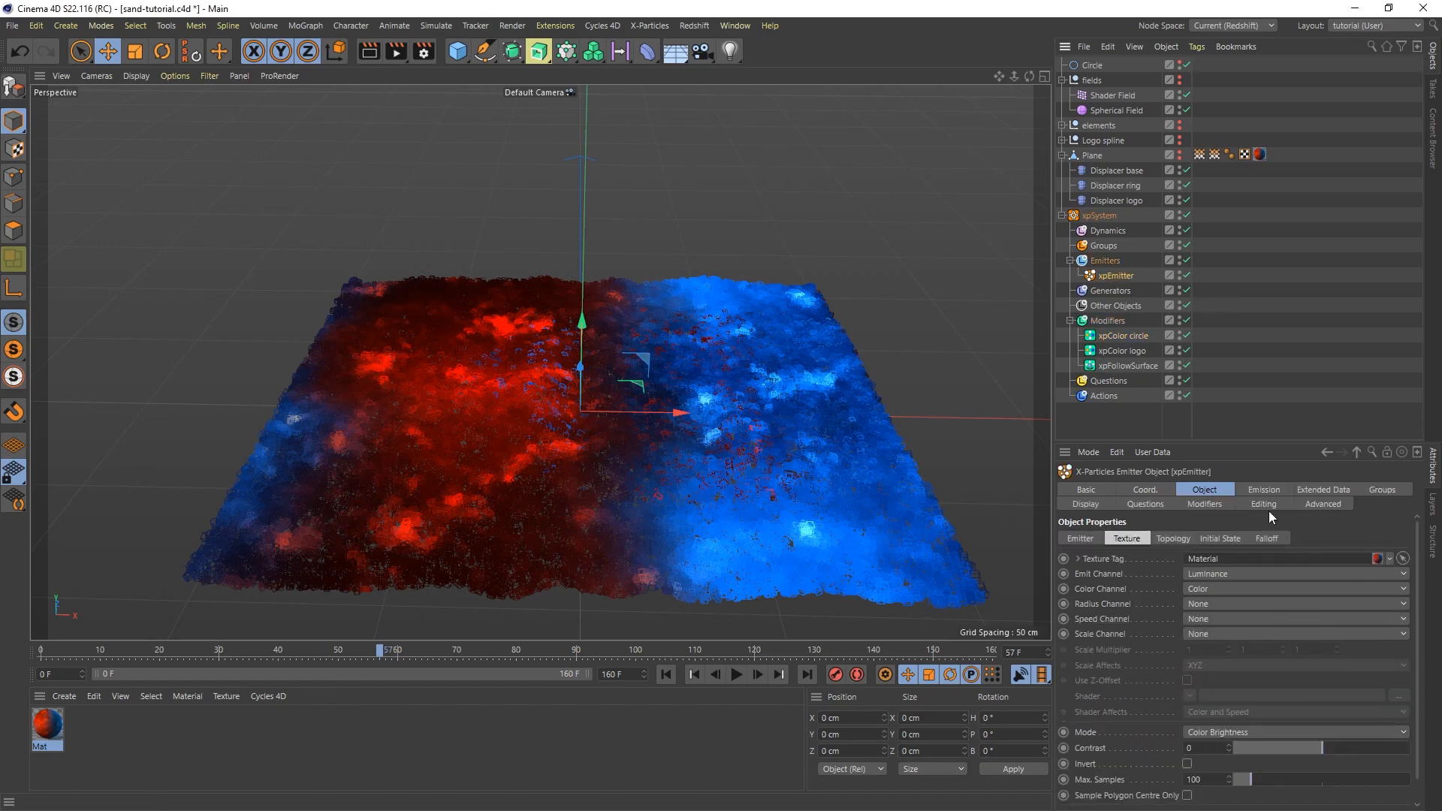
{"action": "left_click", "coordinate": [1260, 489]}
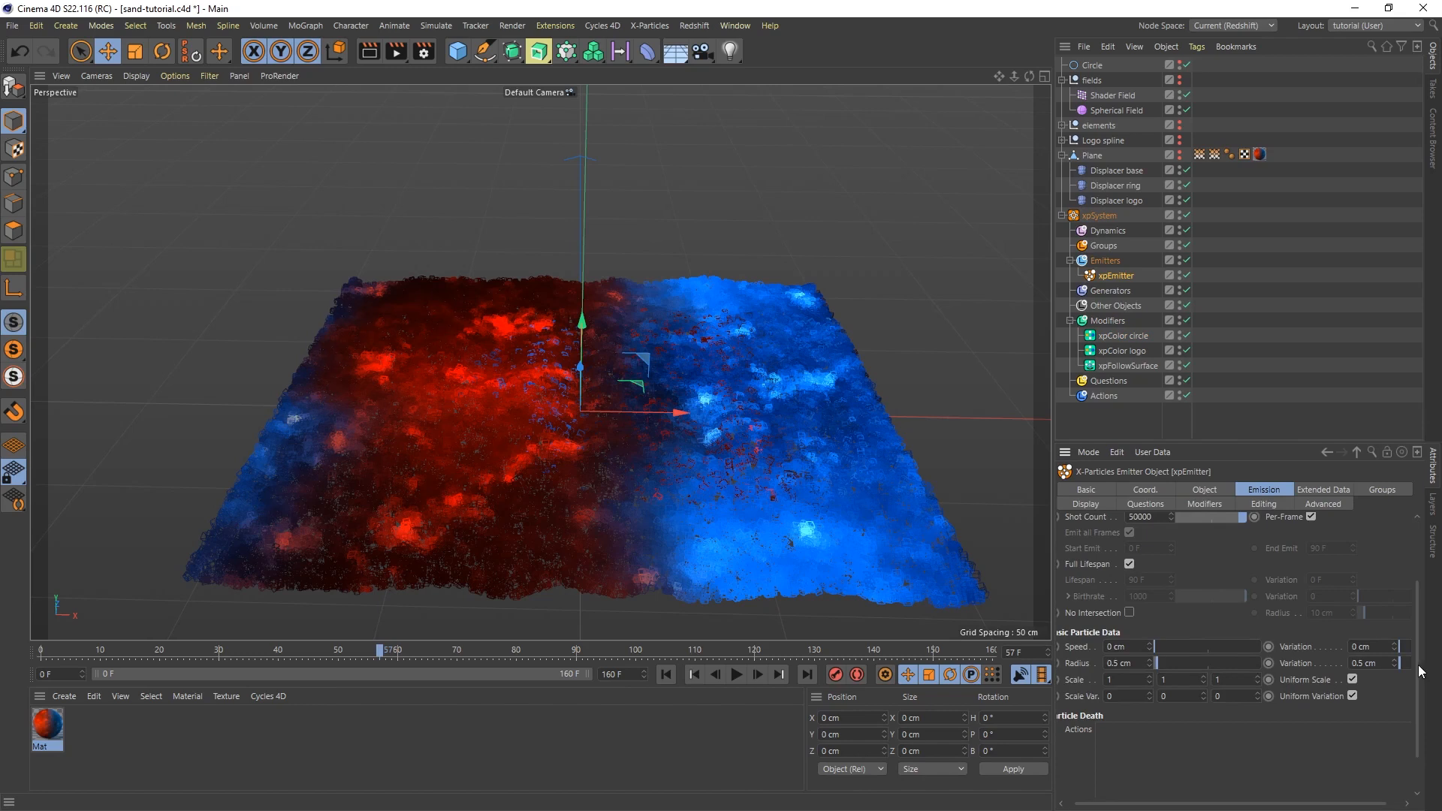
{"action": "scroll", "coordinate": [1386, 606], "scroll_direction": "up", "scroll_amount": 3}
{"action": "double_click", "coordinate": [1163, 615]}
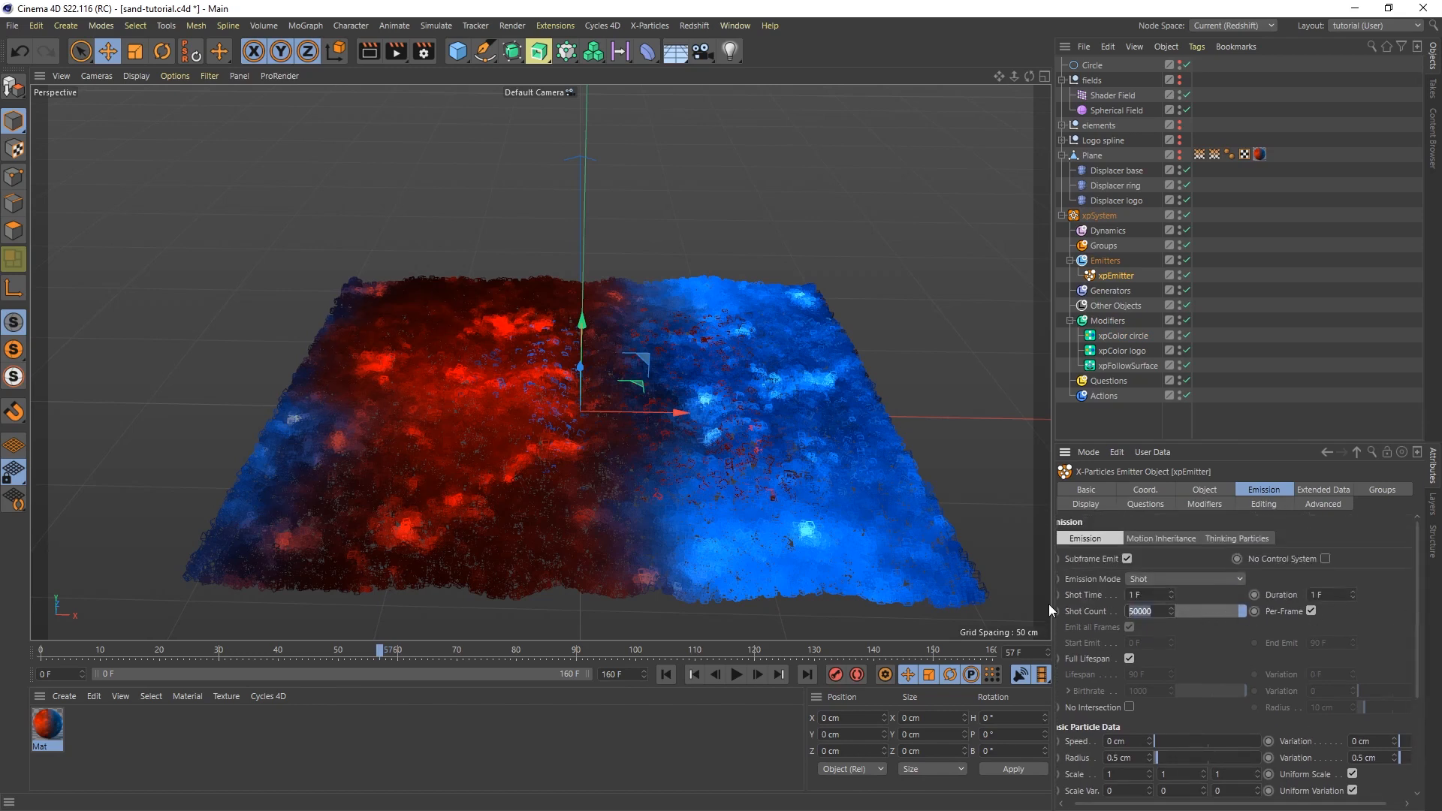
{"action": "type", "text": "150000"}
Step: Set the xpEmitter's Editor Display to Dots in its particle display settings
{"action": "left_click", "coordinate": [1087, 503]}
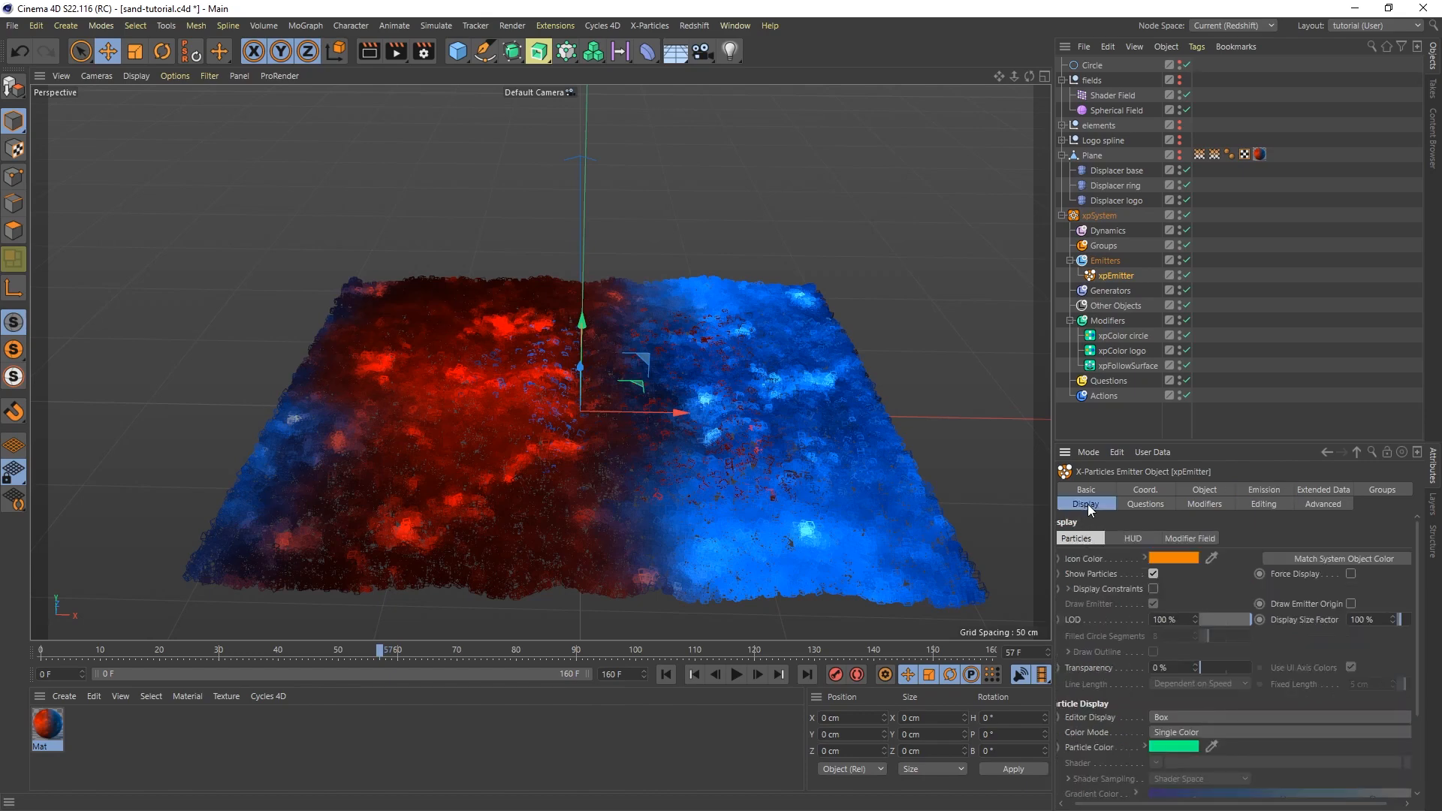
{"action": "left_click", "coordinate": [1193, 715]}
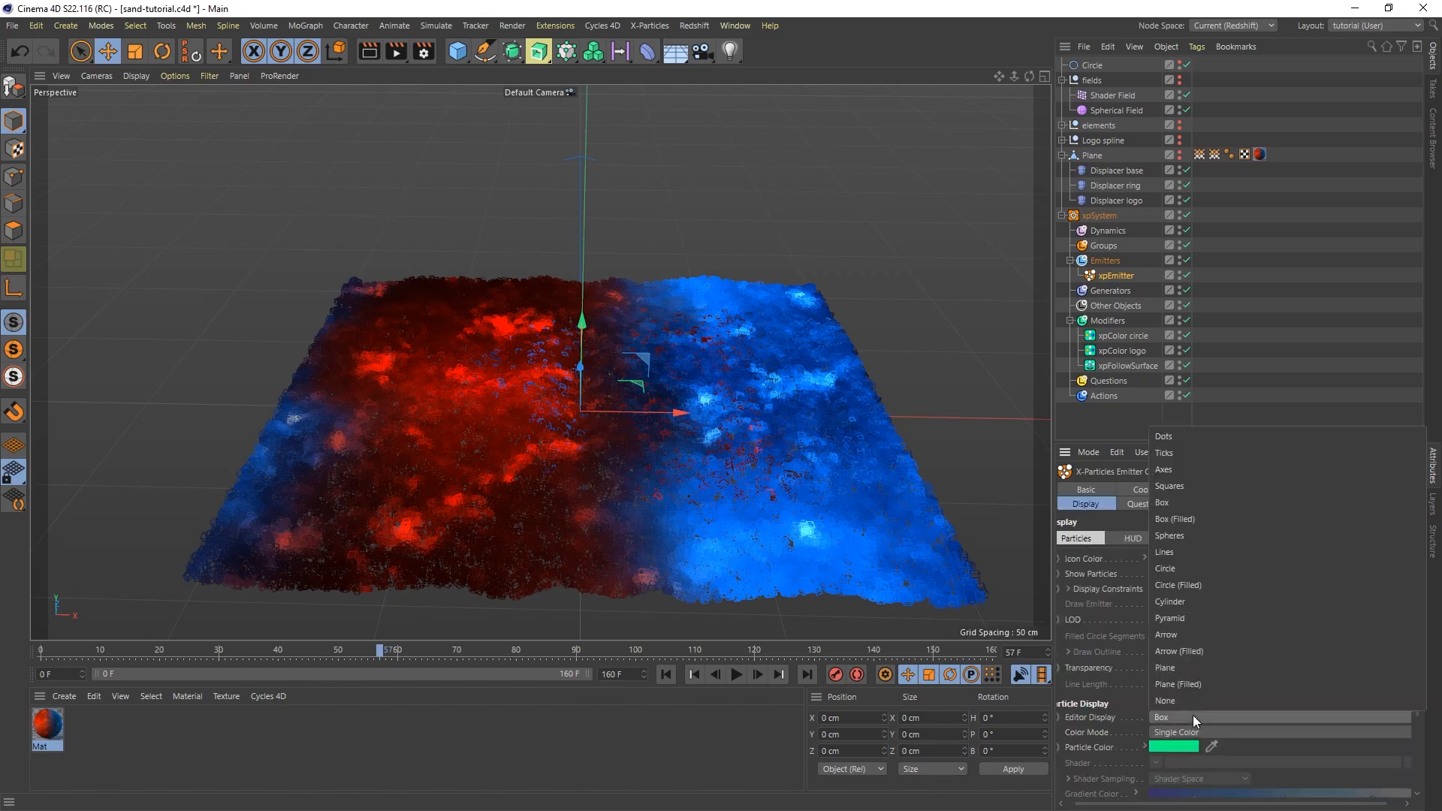
{"action": "left_click", "coordinate": [1183, 438]}
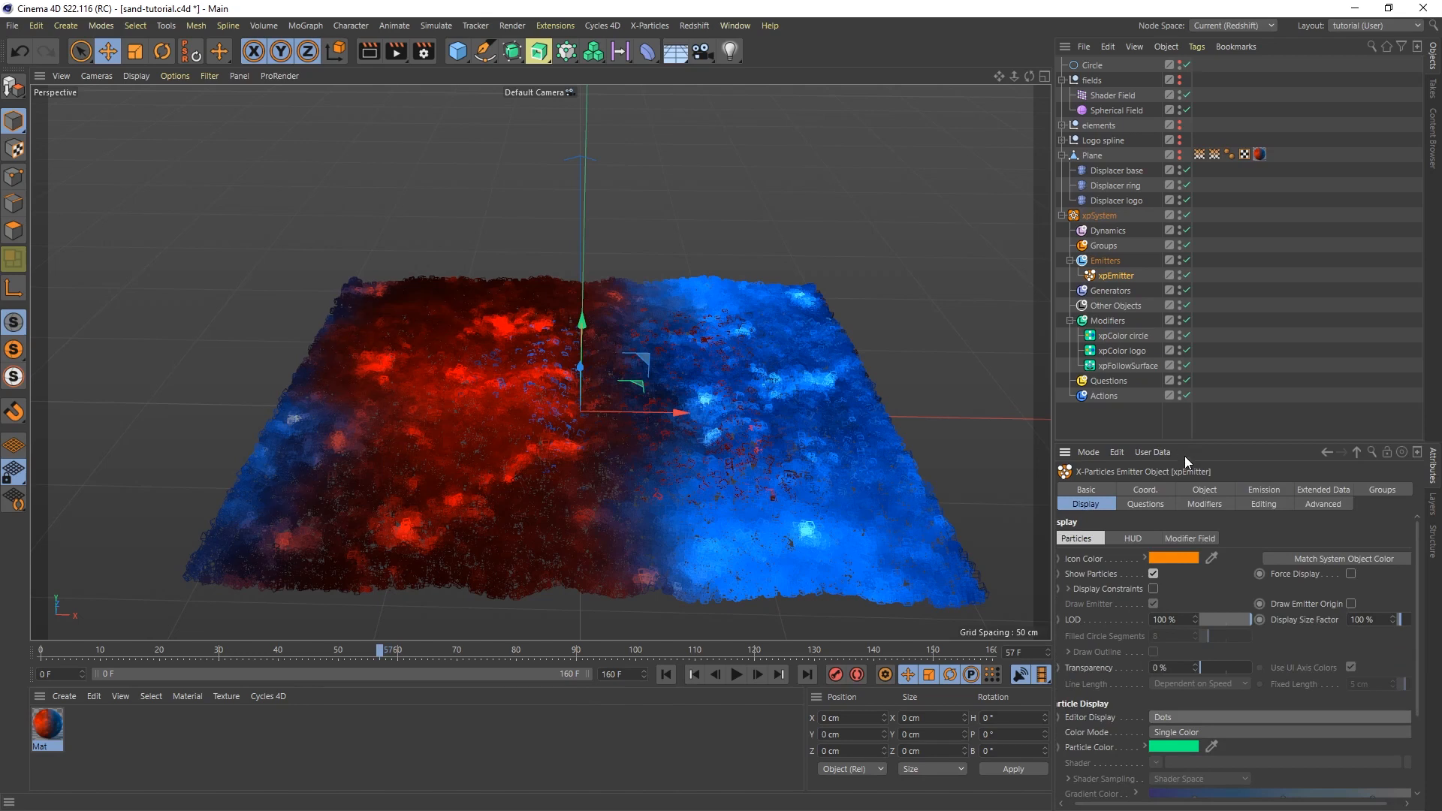
Step: Add an xpCache object to the xpSystem's Other Objects and set its cache folder to D:\x-particles-caches
{"action": "left_click", "coordinate": [1126, 305]}
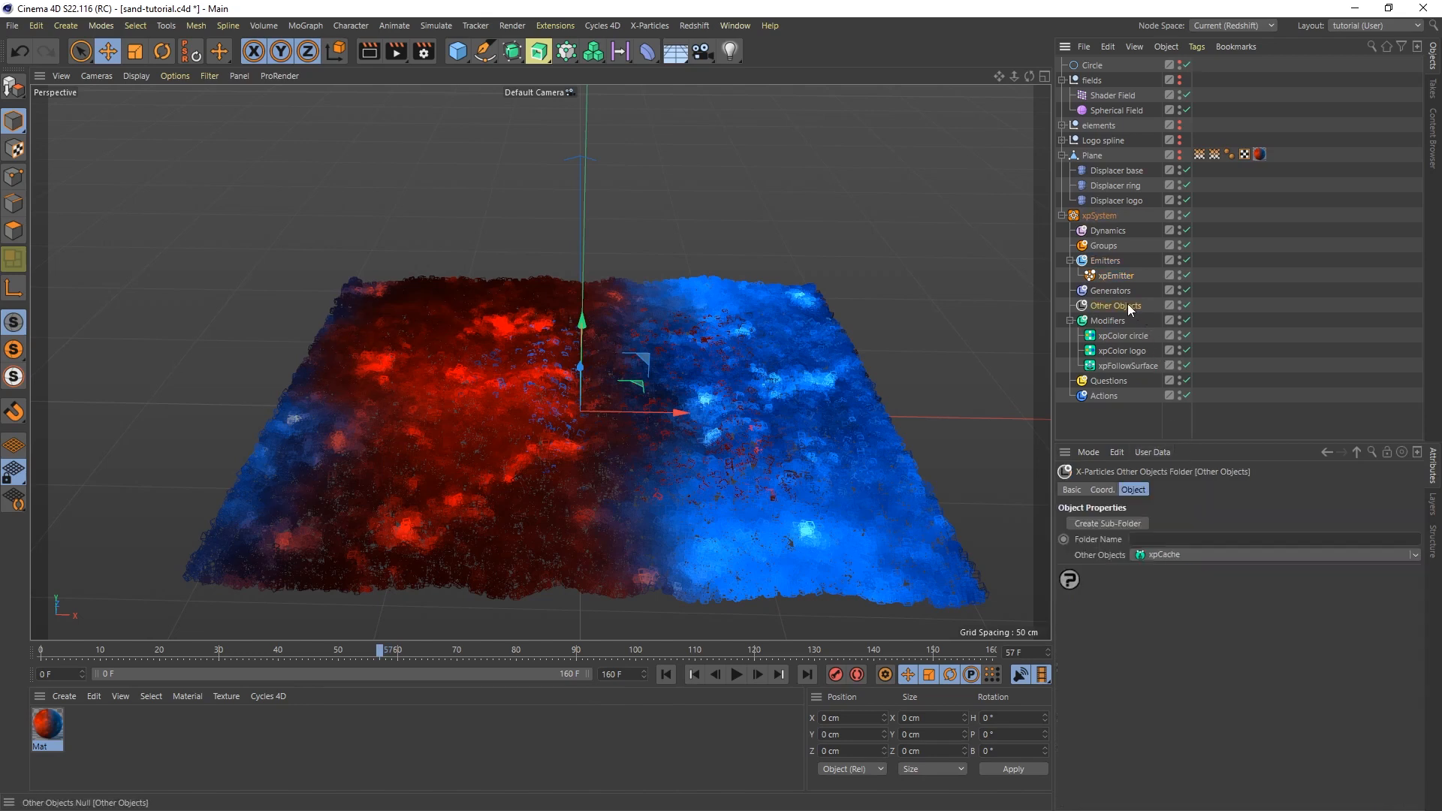
{"action": "left_click", "coordinate": [1161, 553]}
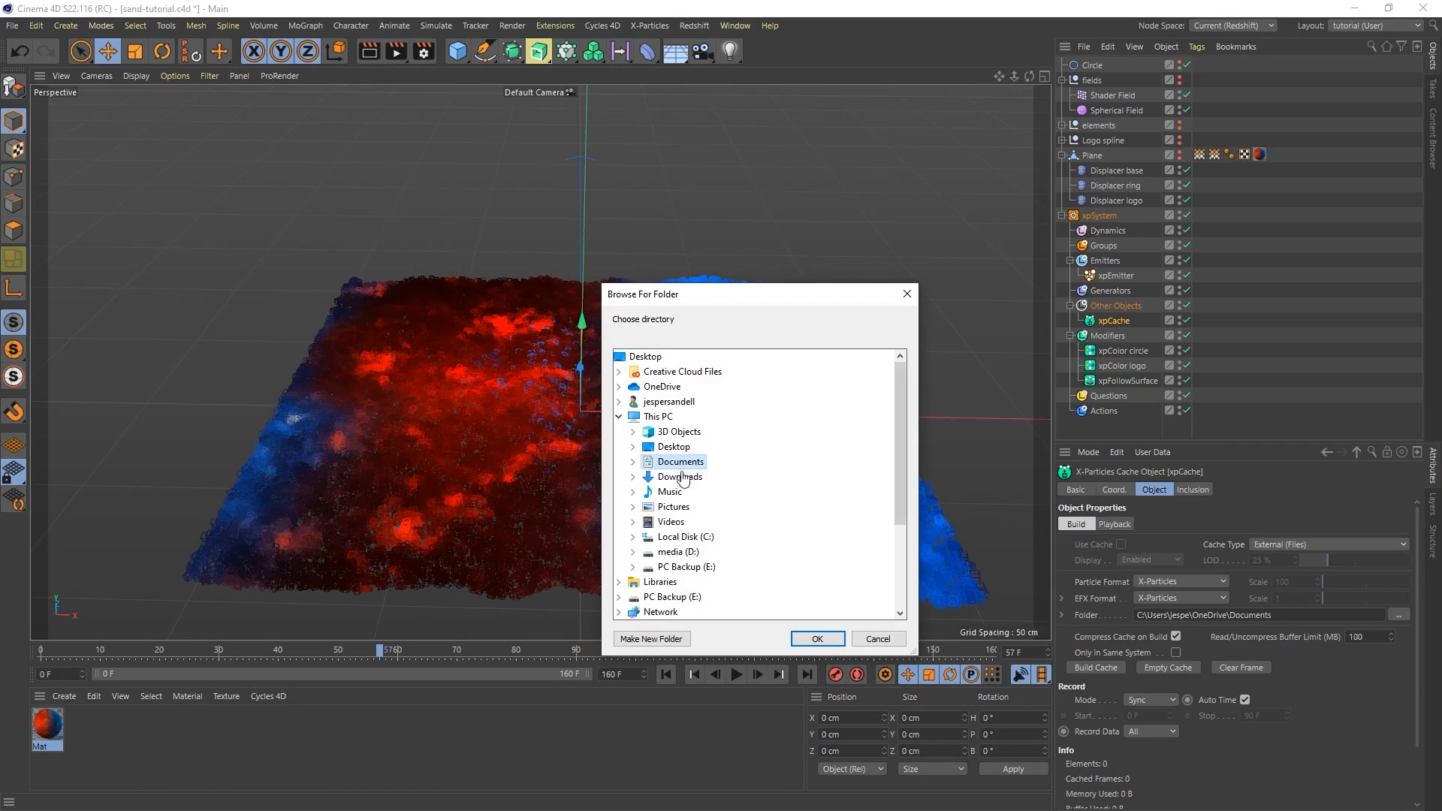
{"action": "left_click_drag", "start_coordinate": [900, 433], "coordinate": [849, 498]}
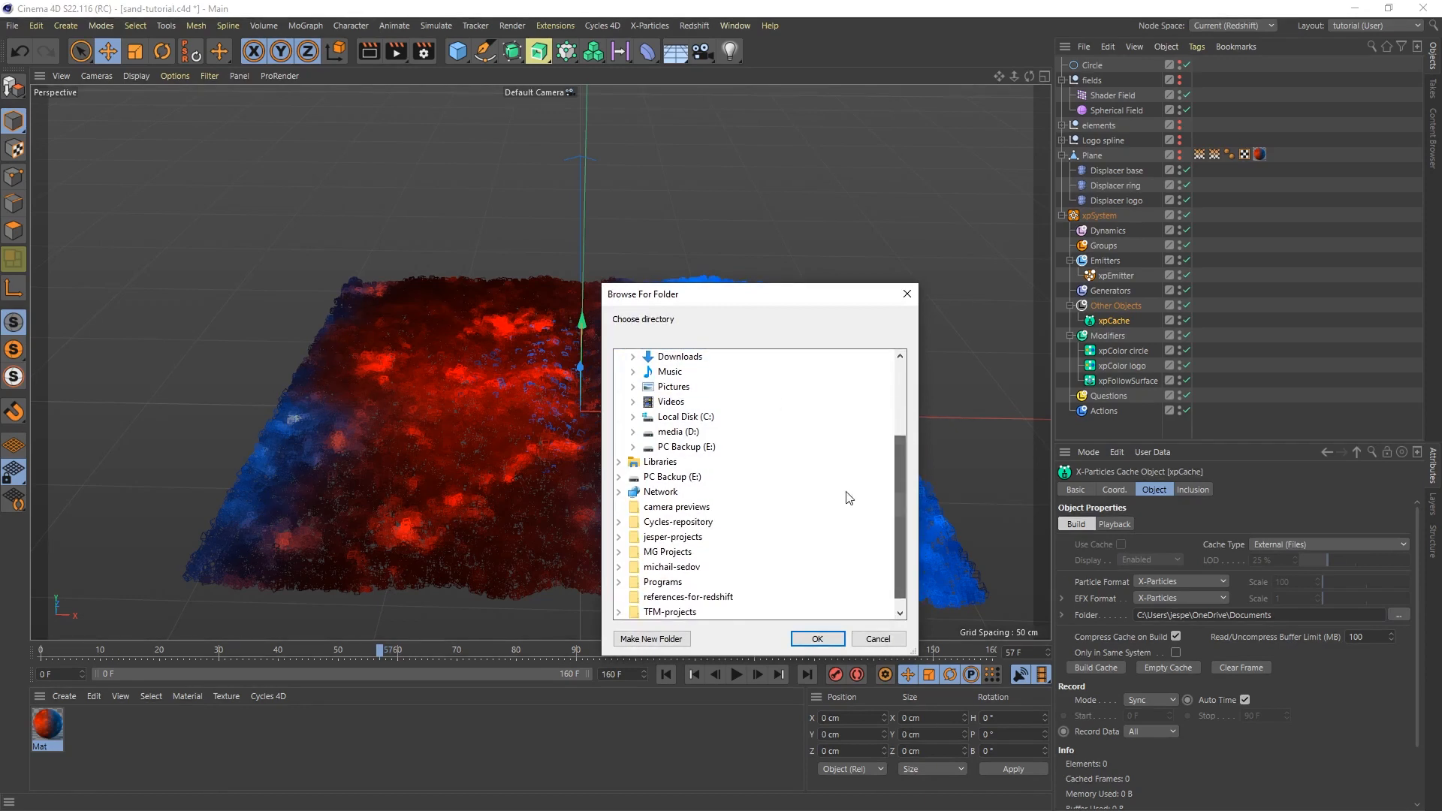
{"action": "double_click", "coordinate": [680, 432]}
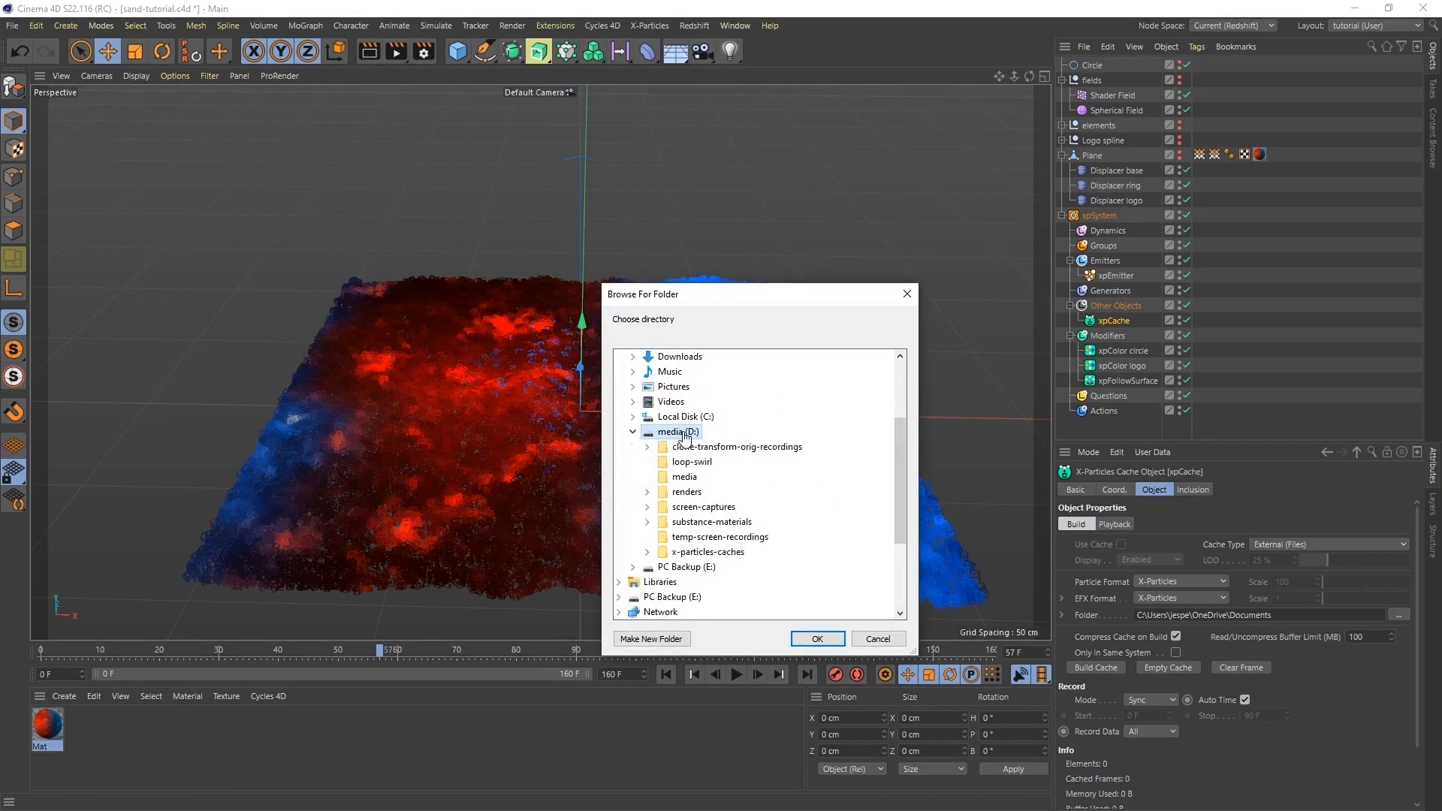
{"action": "double_click", "coordinate": [679, 555]}
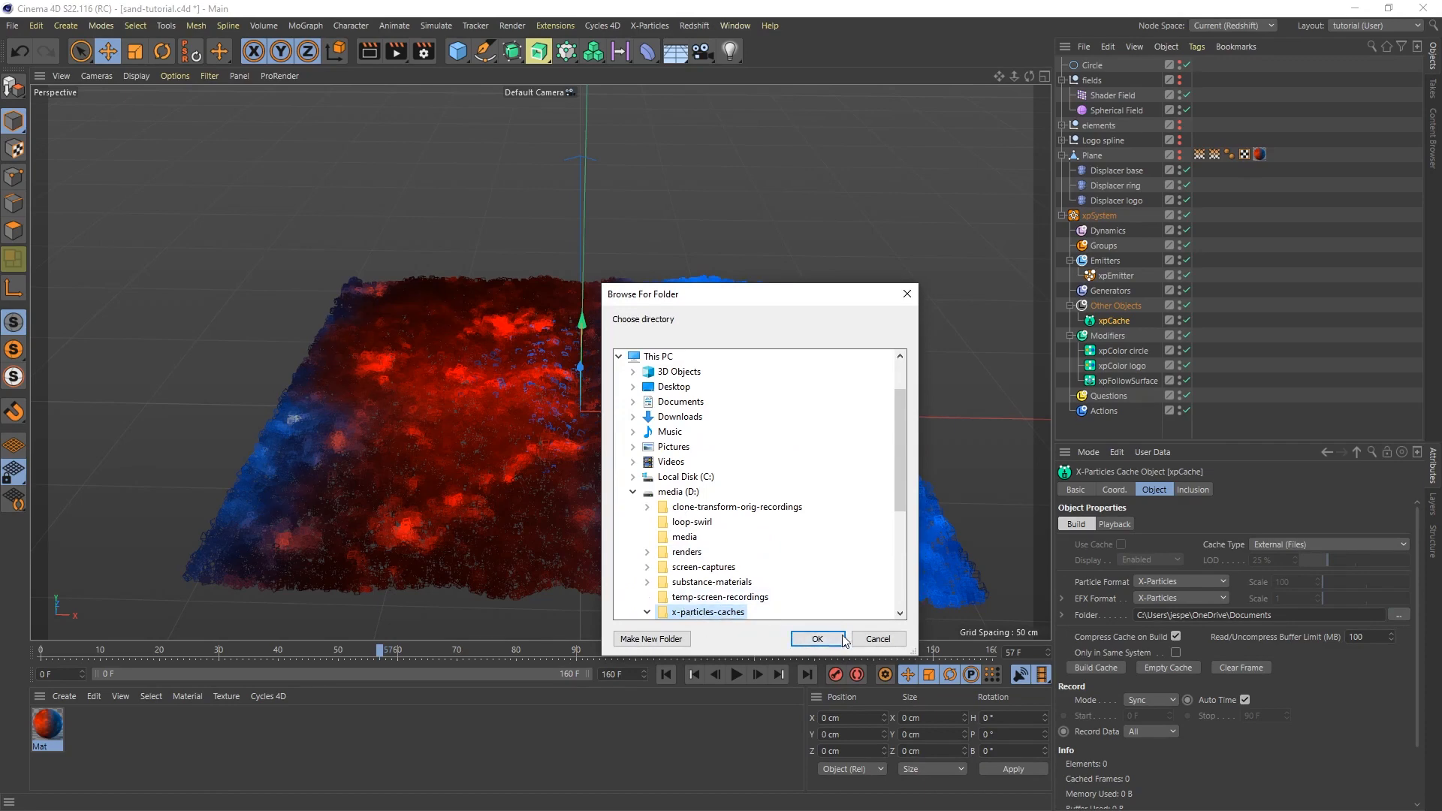
{"action": "left_click", "coordinate": [817, 638]}
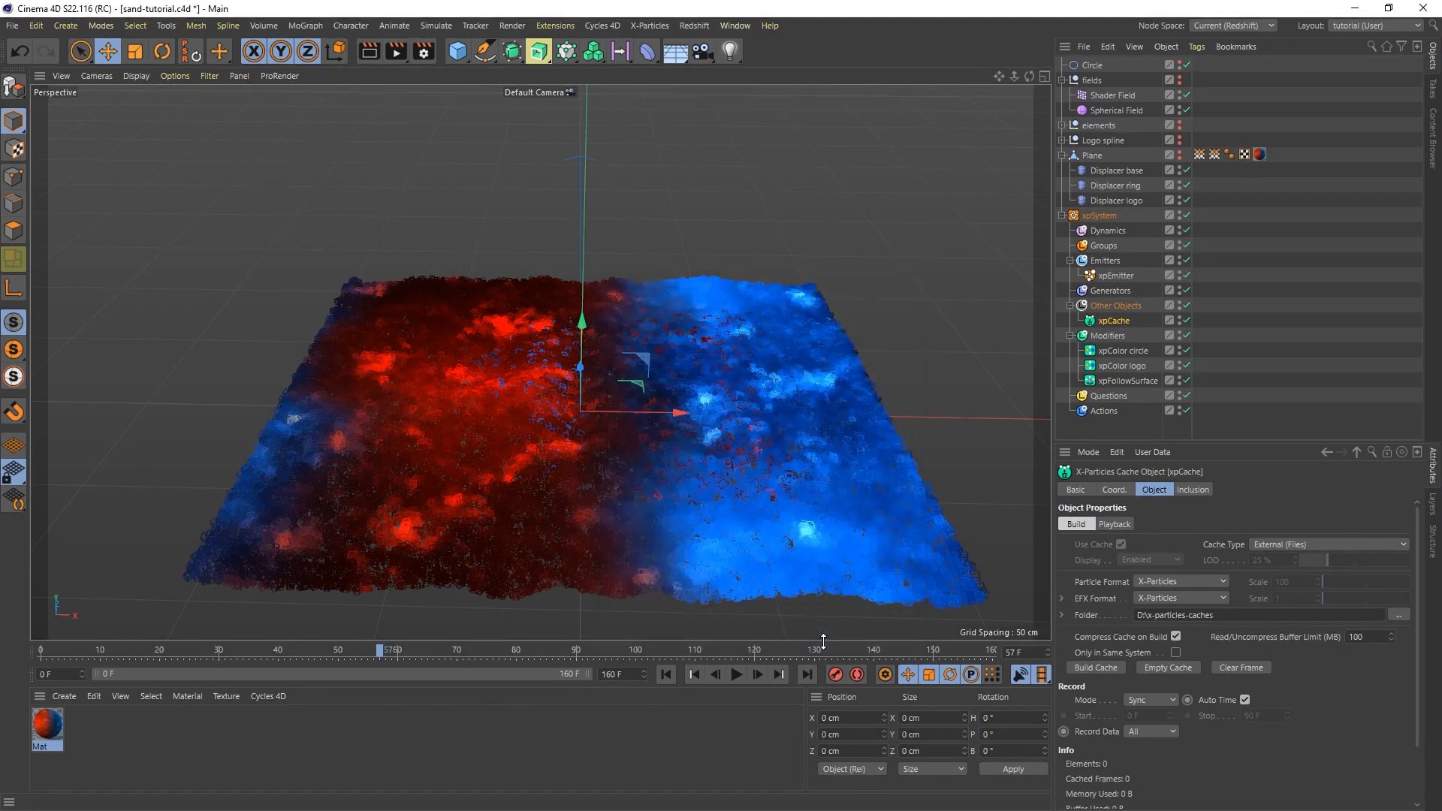
Step: Build the xpCache, check its cache info, then rewind the animation and advance to frame 1
{"action": "left_click", "coordinate": [1093, 667]}
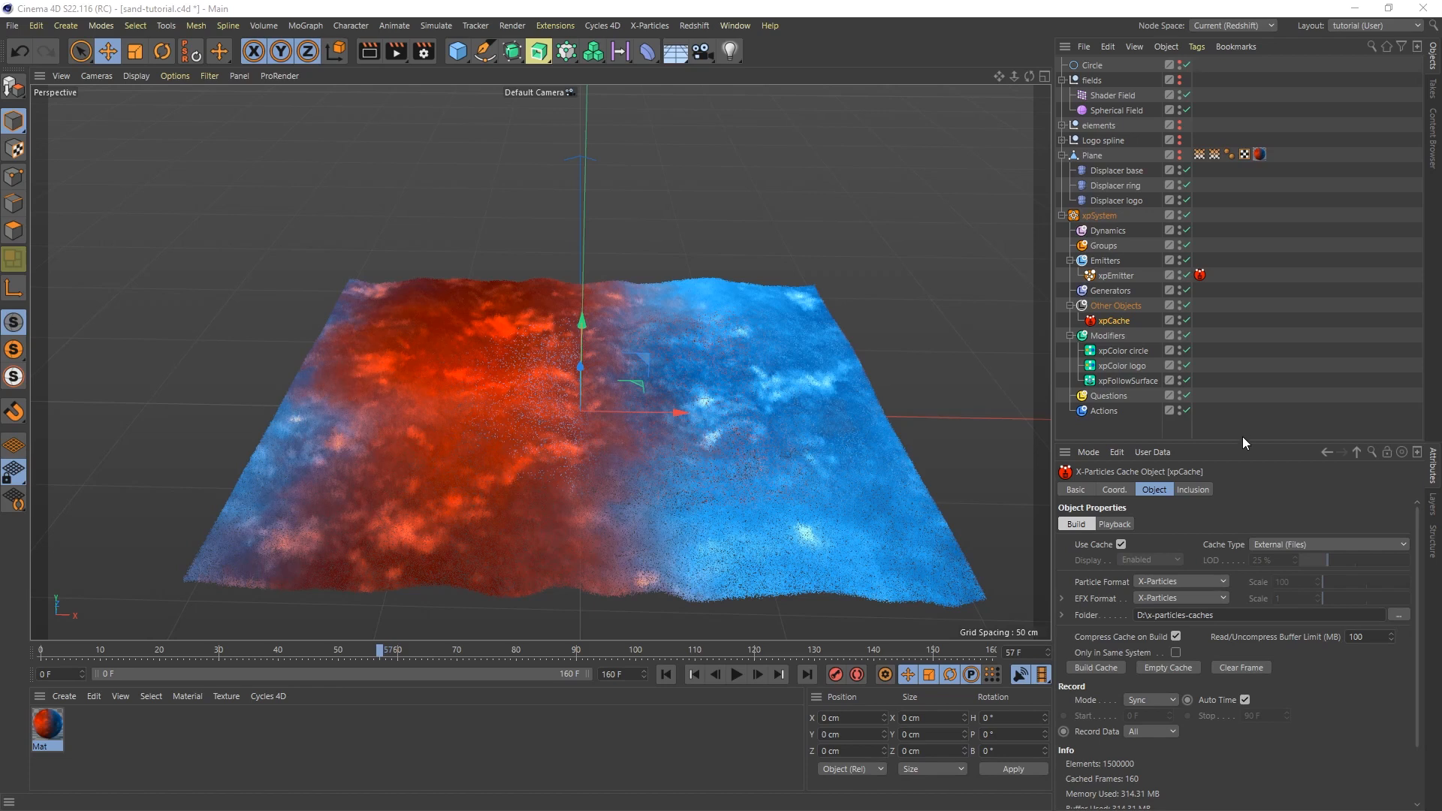
{"action": "left_click_drag", "start_coordinate": [1416, 585], "coordinate": [1416, 676]}
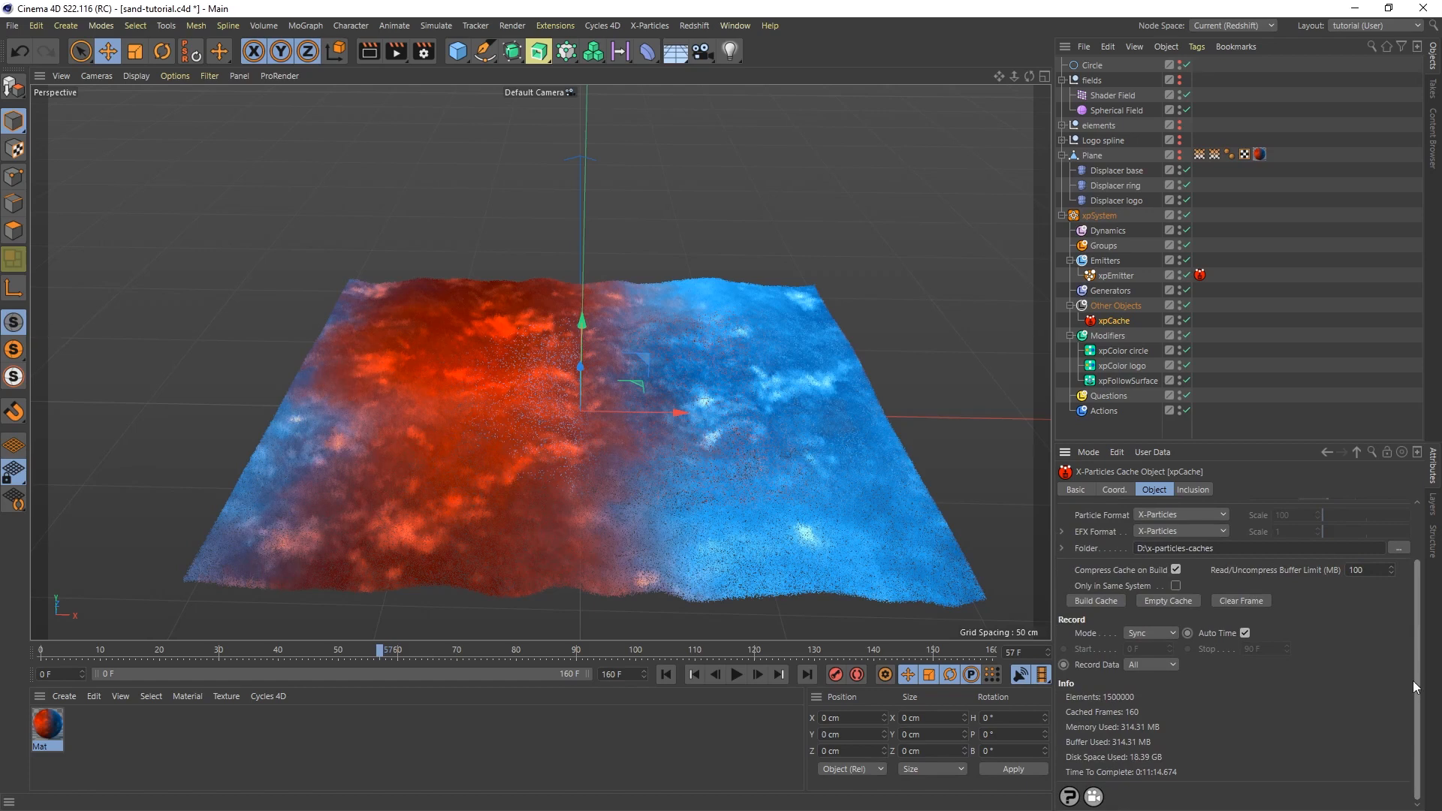
{"action": "left_click_drag", "start_coordinate": [1415, 686], "coordinate": [1408, 649]}
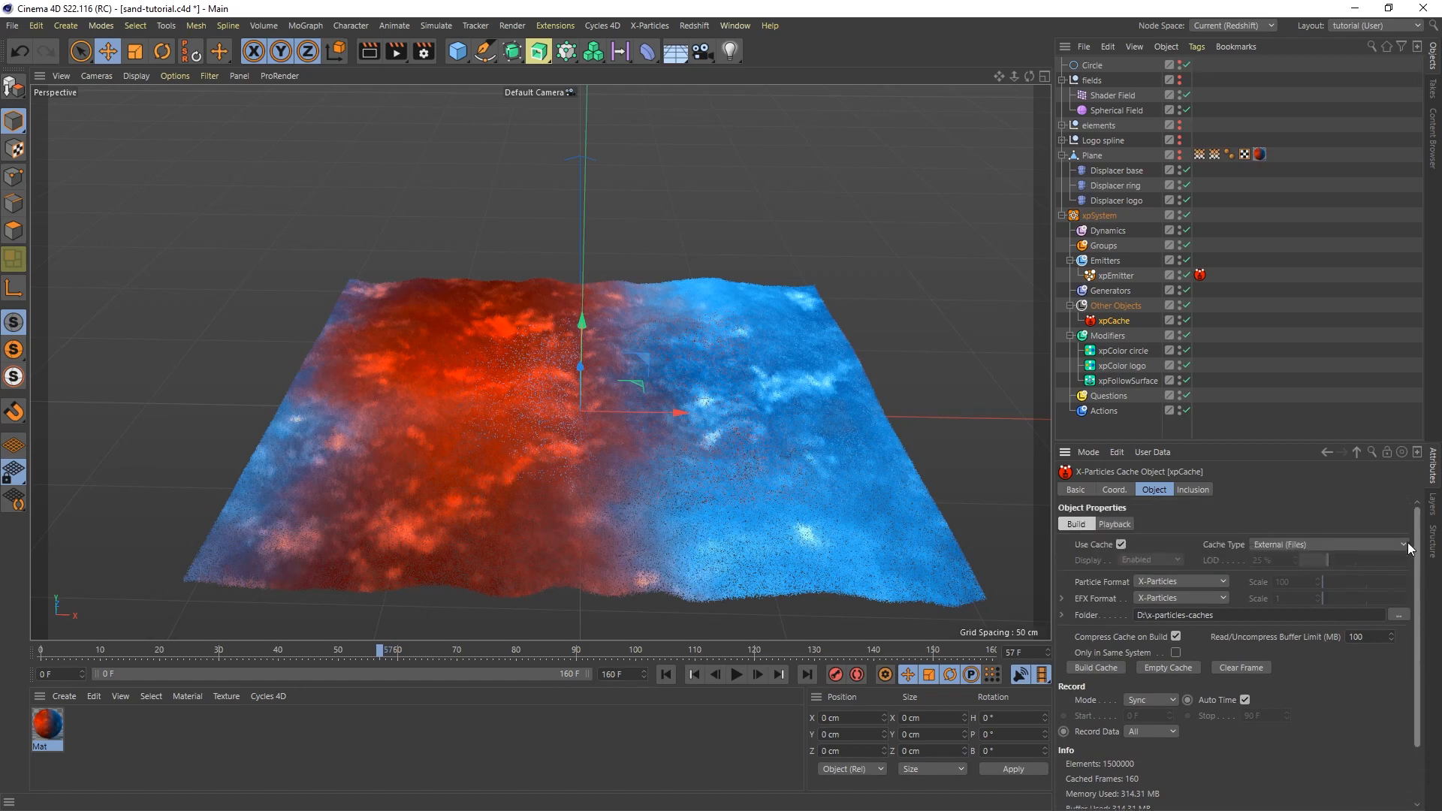
{"action": "left_click", "coordinate": [666, 675]}
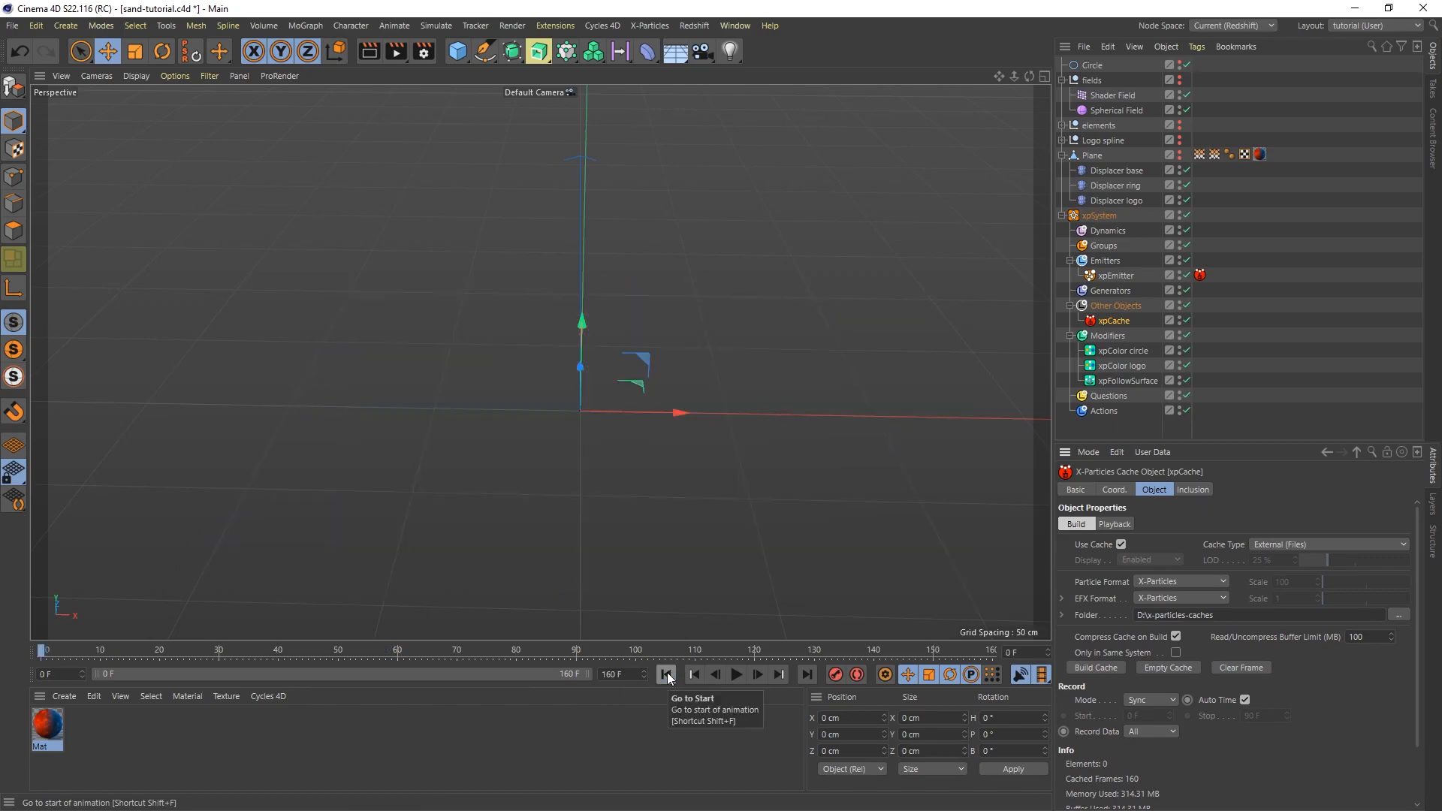
{"action": "key", "text": "g"}
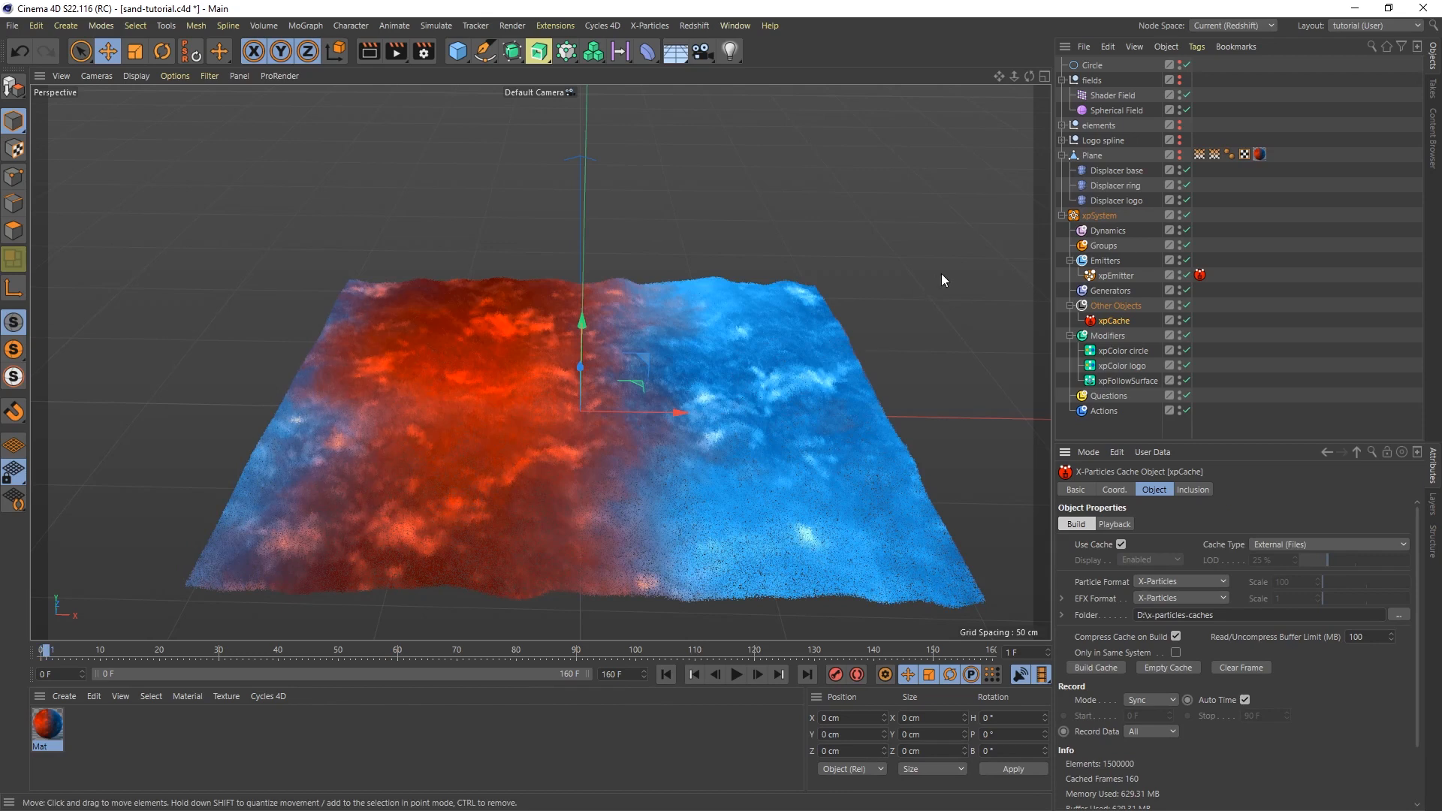
Step: Collapse the xpSystem, Plane and fields hierarchies and move Circle and fields below xpSystem in the object list
{"action": "left_click", "coordinate": [1062, 216]}
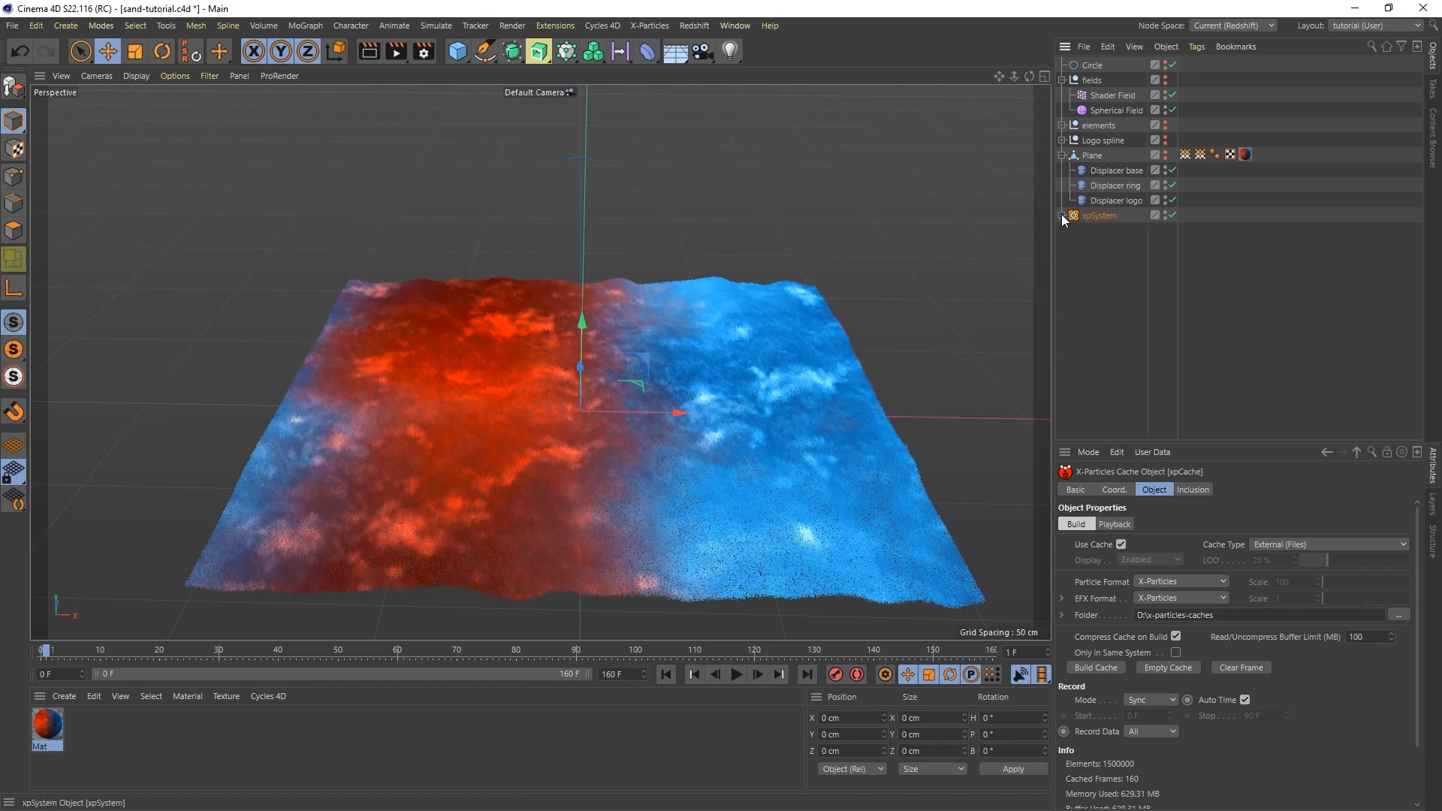
{"action": "left_click", "coordinate": [1062, 155]}
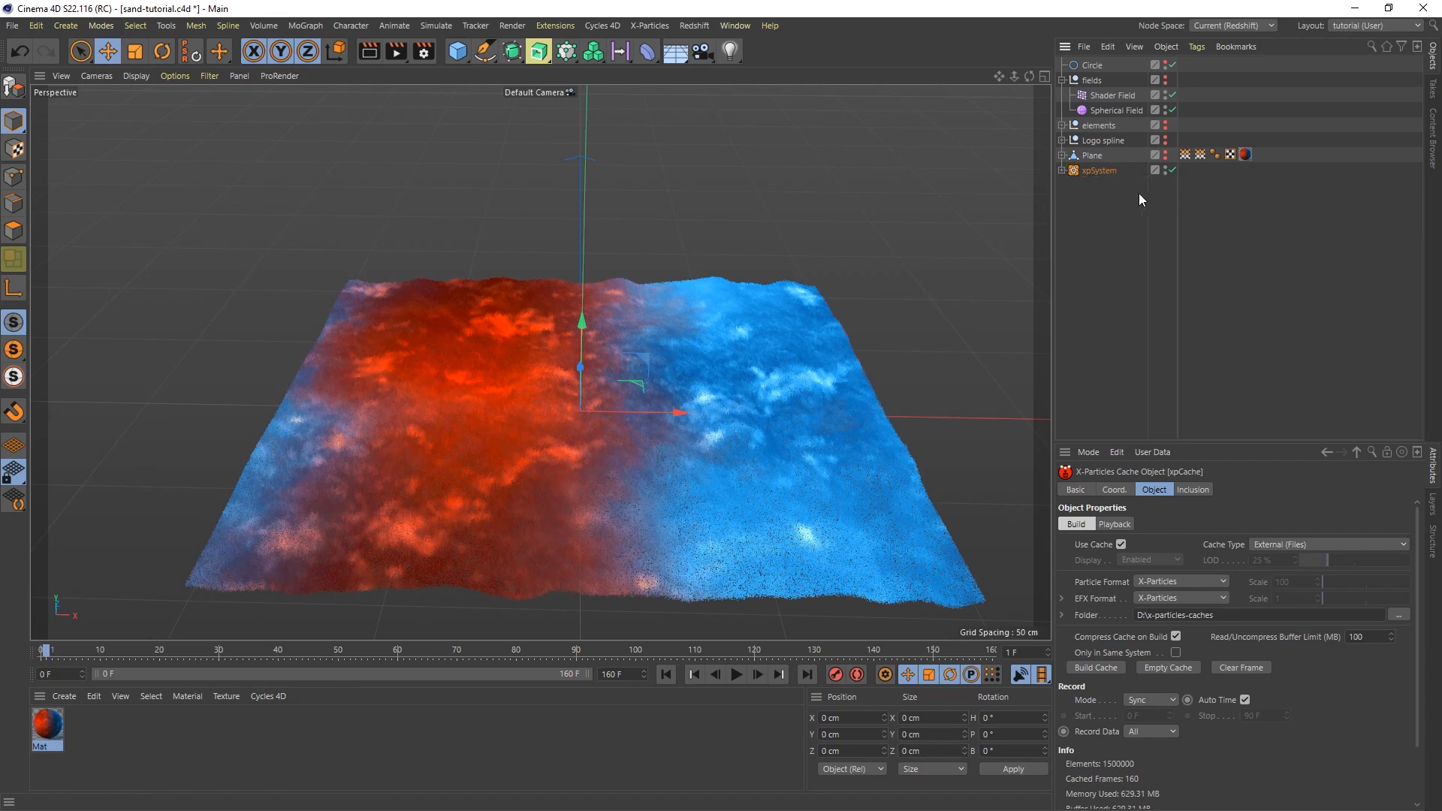
{"action": "left_click", "coordinate": [1062, 80]}
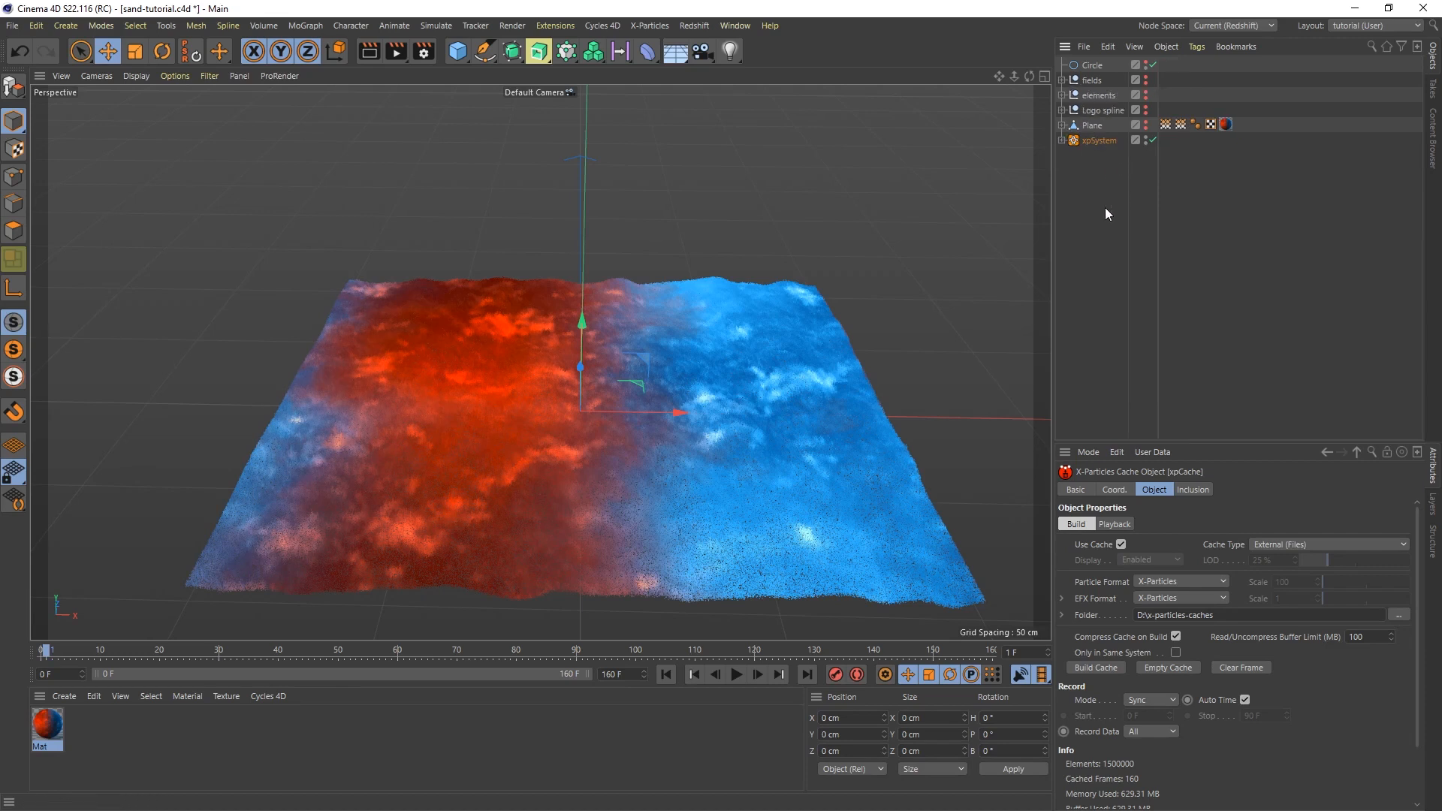
{"action": "left_click", "coordinate": [1093, 64]}
{"action": "left_click", "coordinate": [1094, 81], "text": "ctrl"}
{"action": "left_click_drag", "start_coordinate": [1094, 64], "coordinate": [1103, 244]}
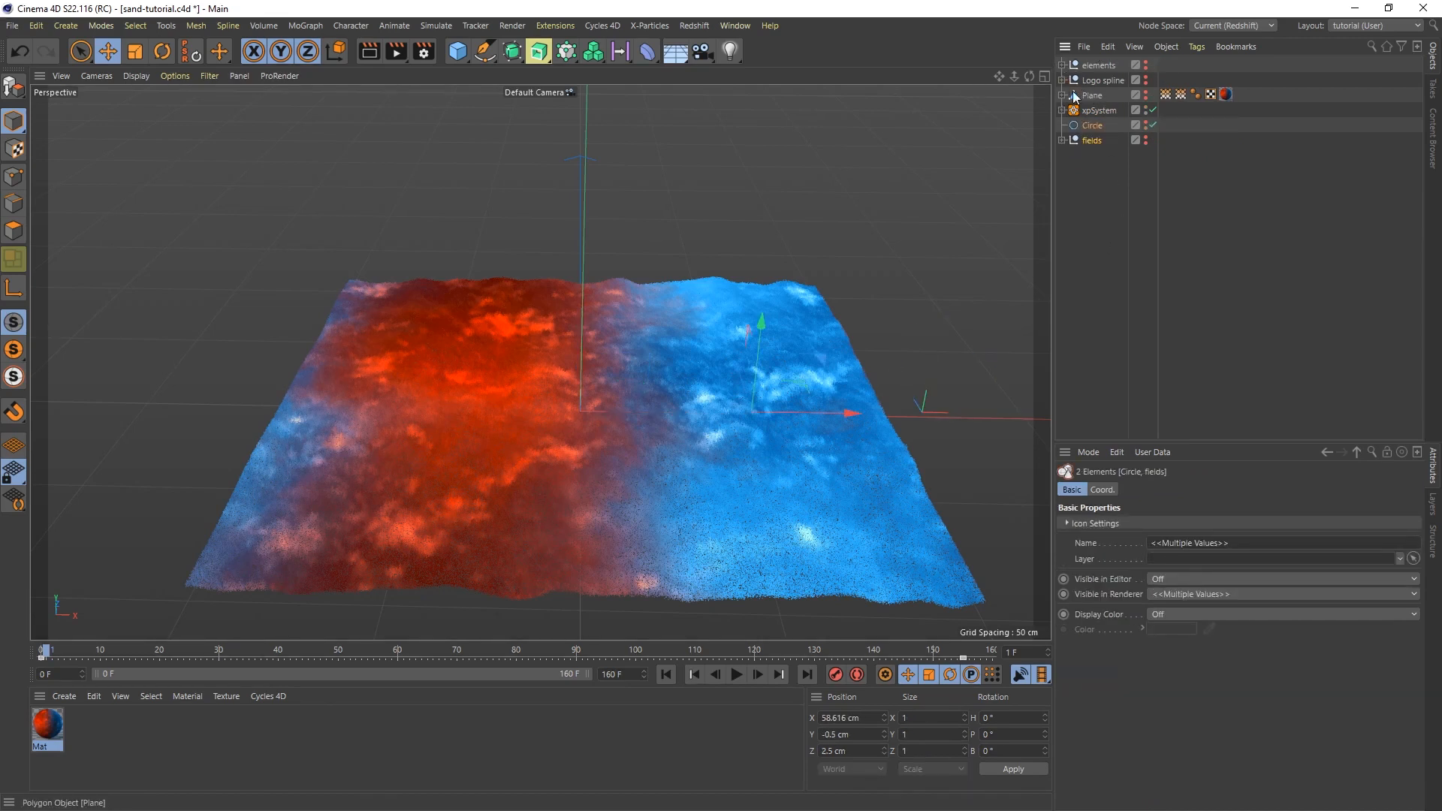
Step: Expand the elements group, make its lights and camera visible in the viewport, and look through Camera 50mm
{"action": "left_click", "coordinate": [1063, 66]}
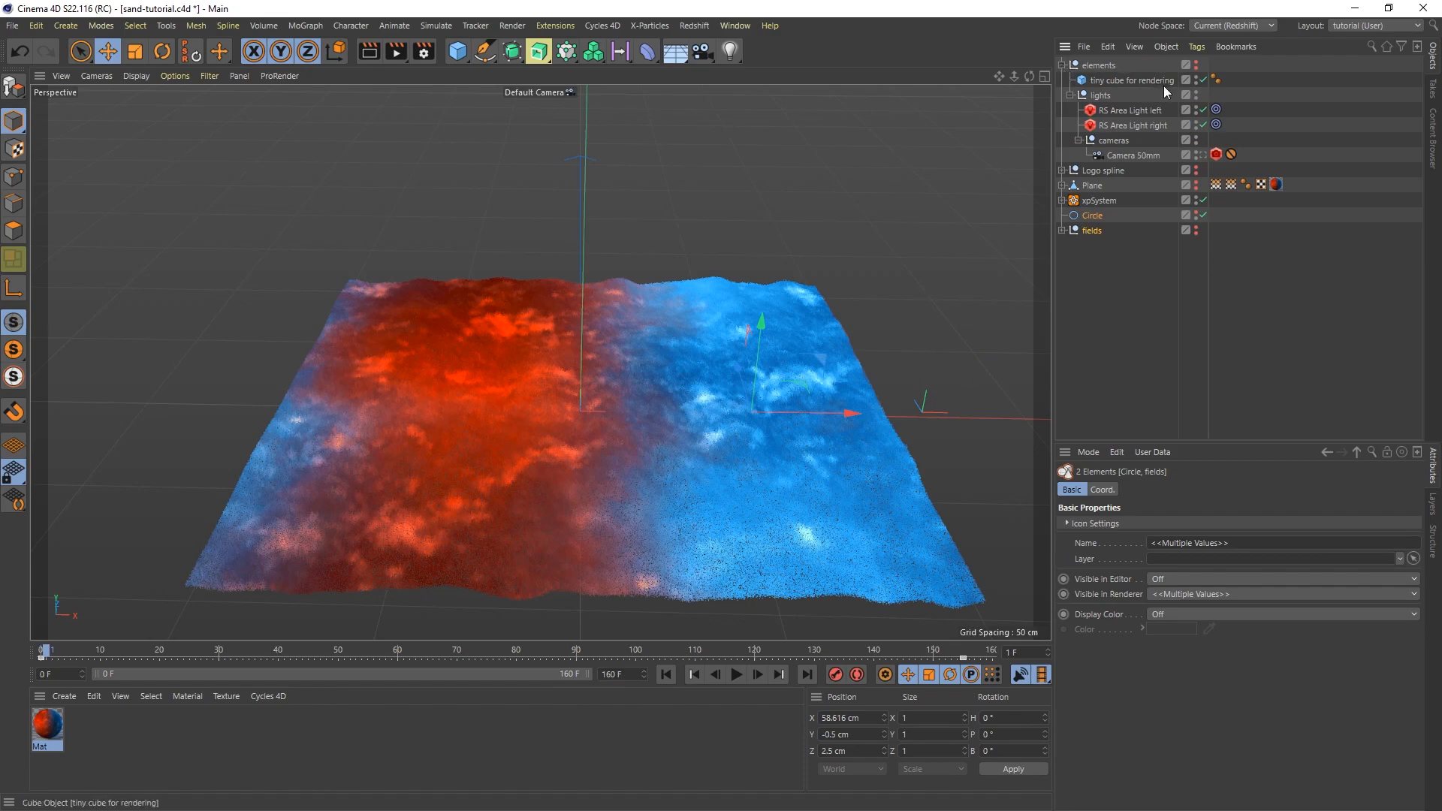
{"action": "left_click", "coordinate": [1198, 71]}
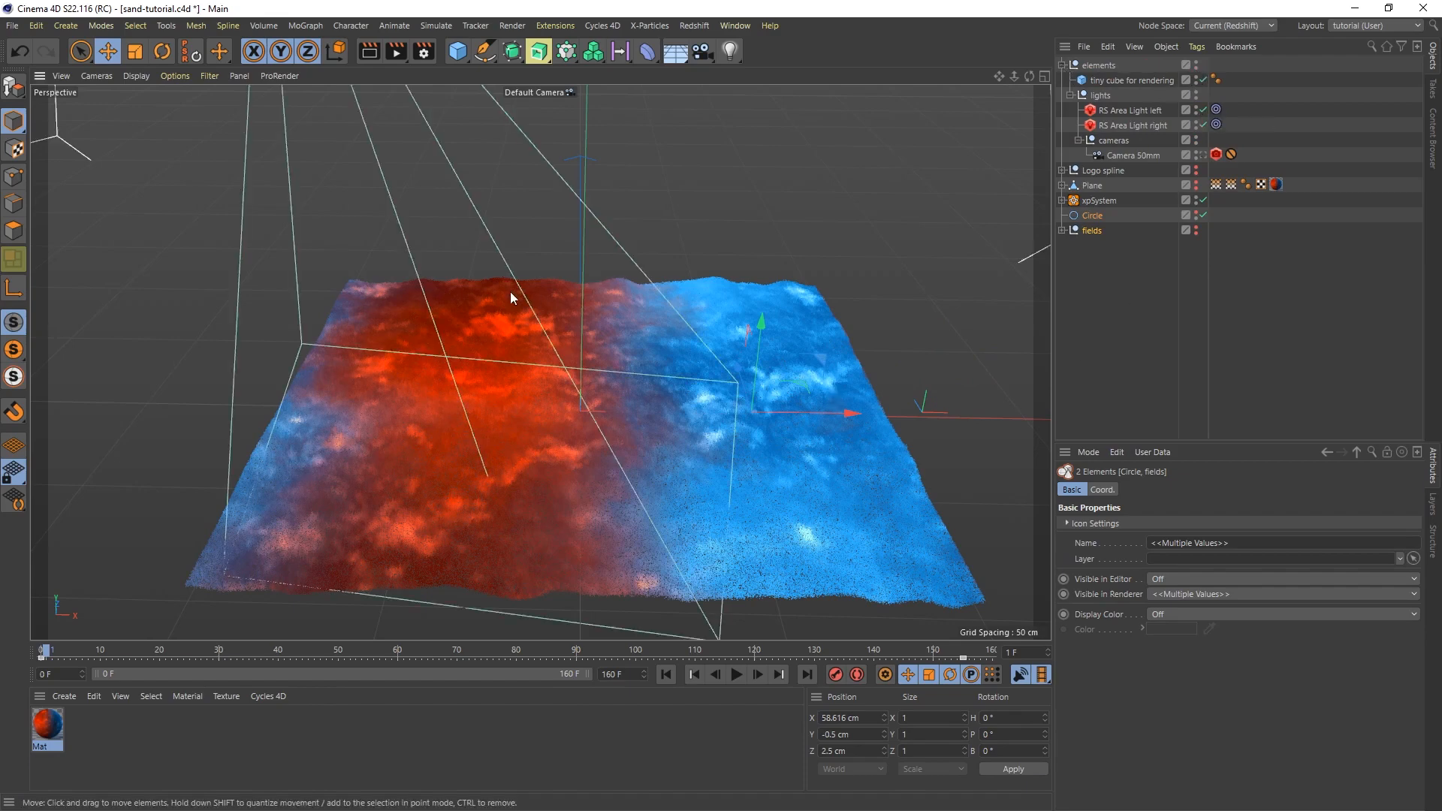
{"action": "scroll", "coordinate": [537, 332], "scroll_direction": "down", "scroll_amount": 5}
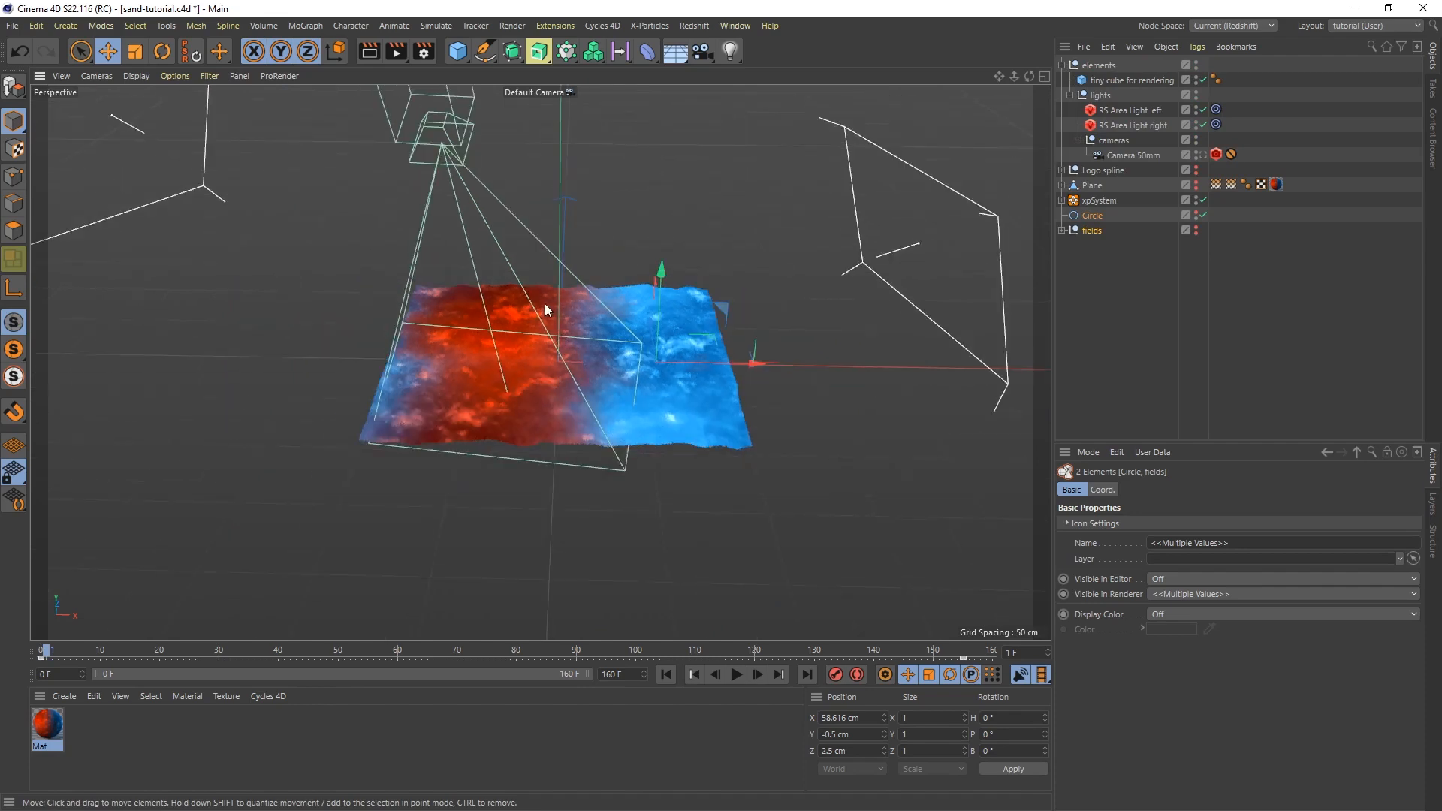
{"action": "mouse_move", "coordinate": [548, 317]}
{"action": "left_mouse_down", "text": "alt"}
{"action": "mouse_move", "coordinate": [542, 305]}
{"action": "mouse_move", "coordinate": [545, 324]}
{"action": "left_mouse_up", "text": "alt"}
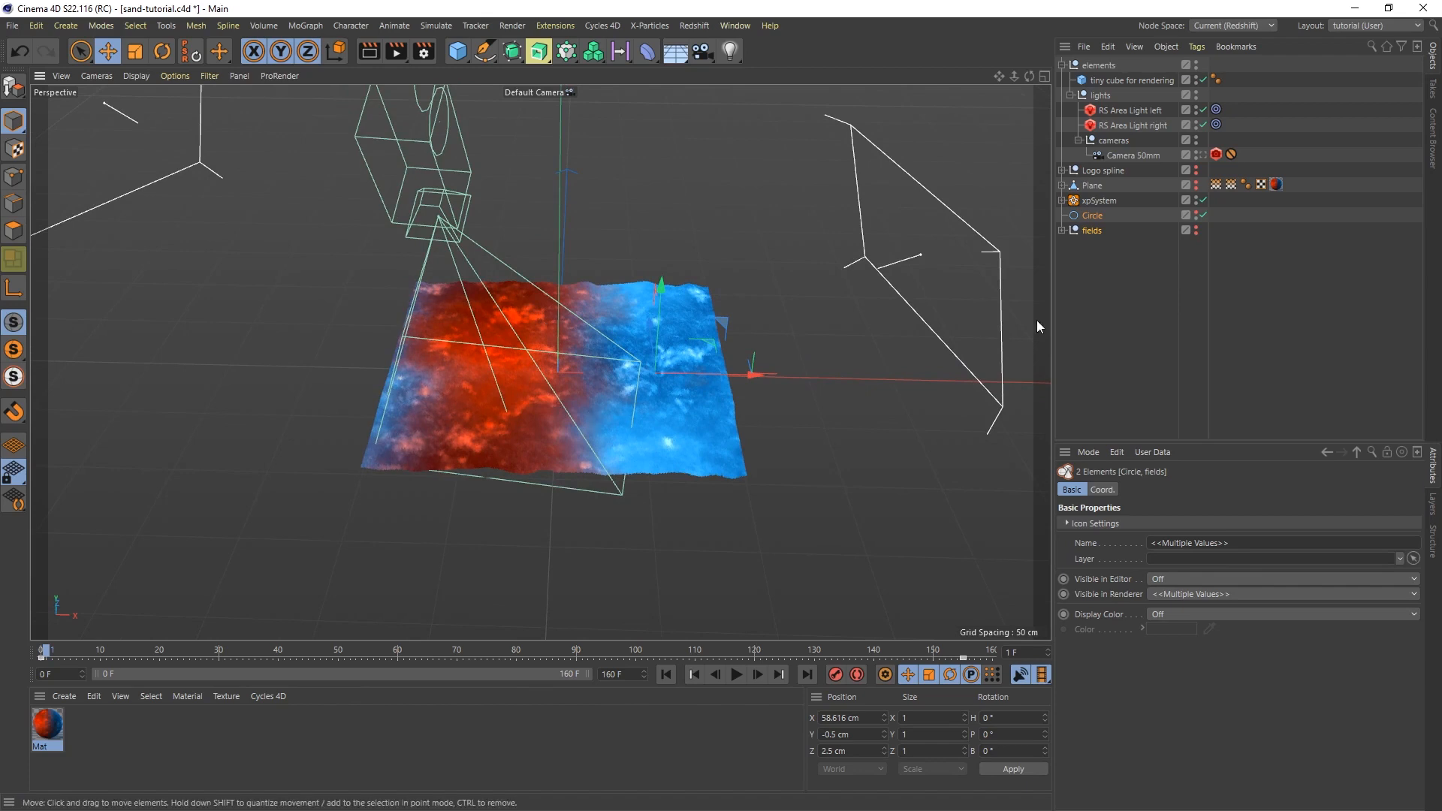
{"action": "left_click", "coordinate": [1205, 156]}
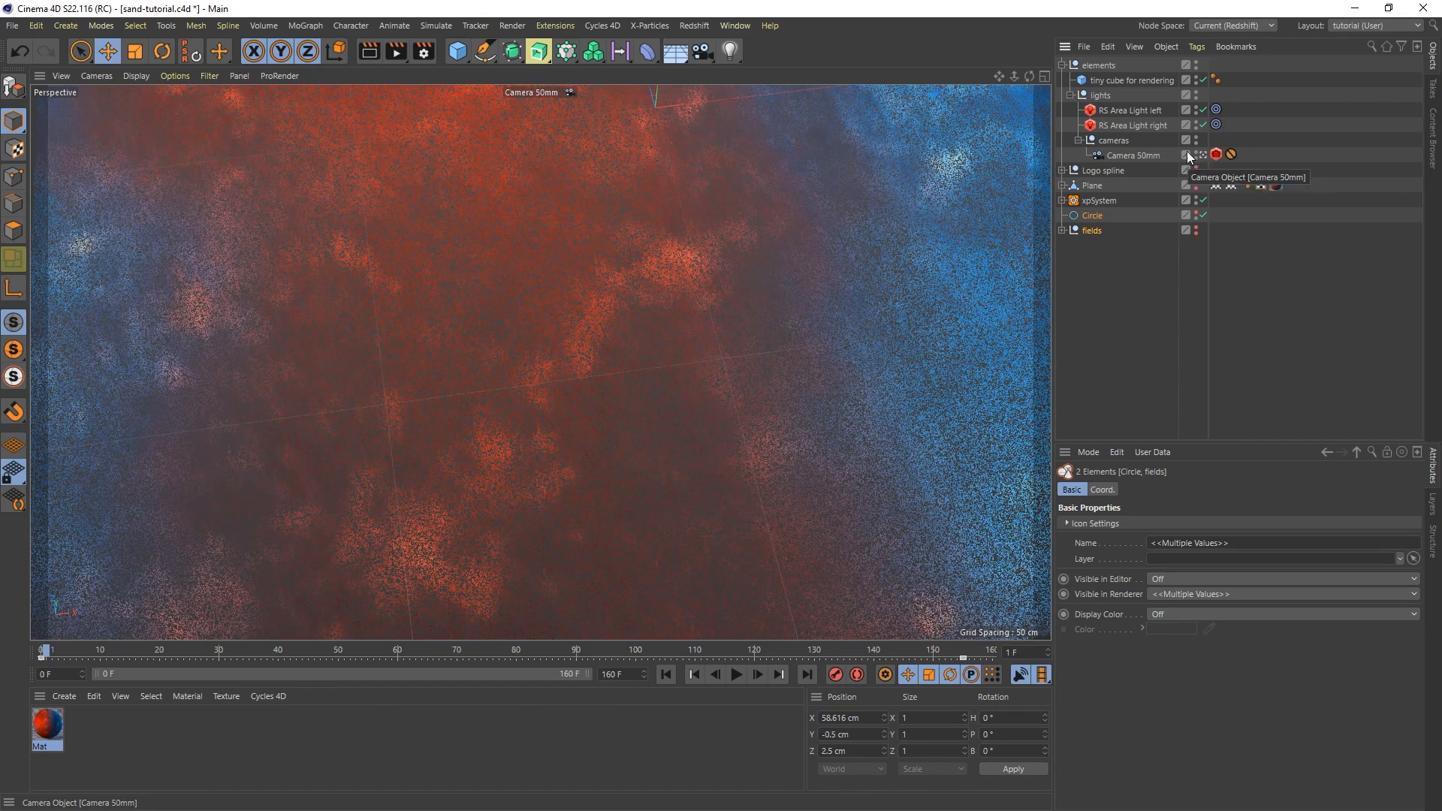
Step: Check the tiny cube's size properties, then add a Redshift Object tag to the xpEmitter
{"action": "left_click", "coordinate": [1115, 82]}
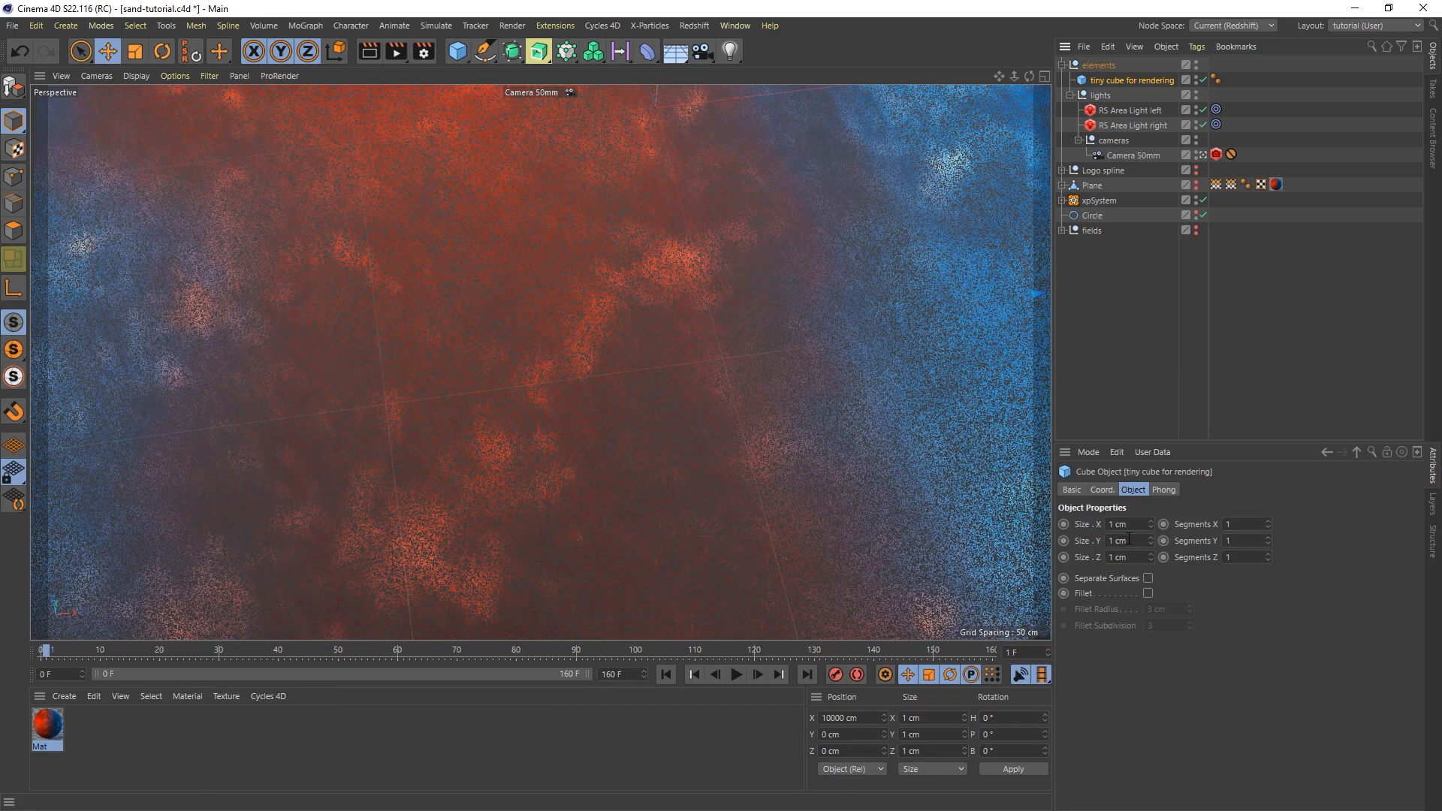
{"action": "left_click", "coordinate": [1062, 201]}
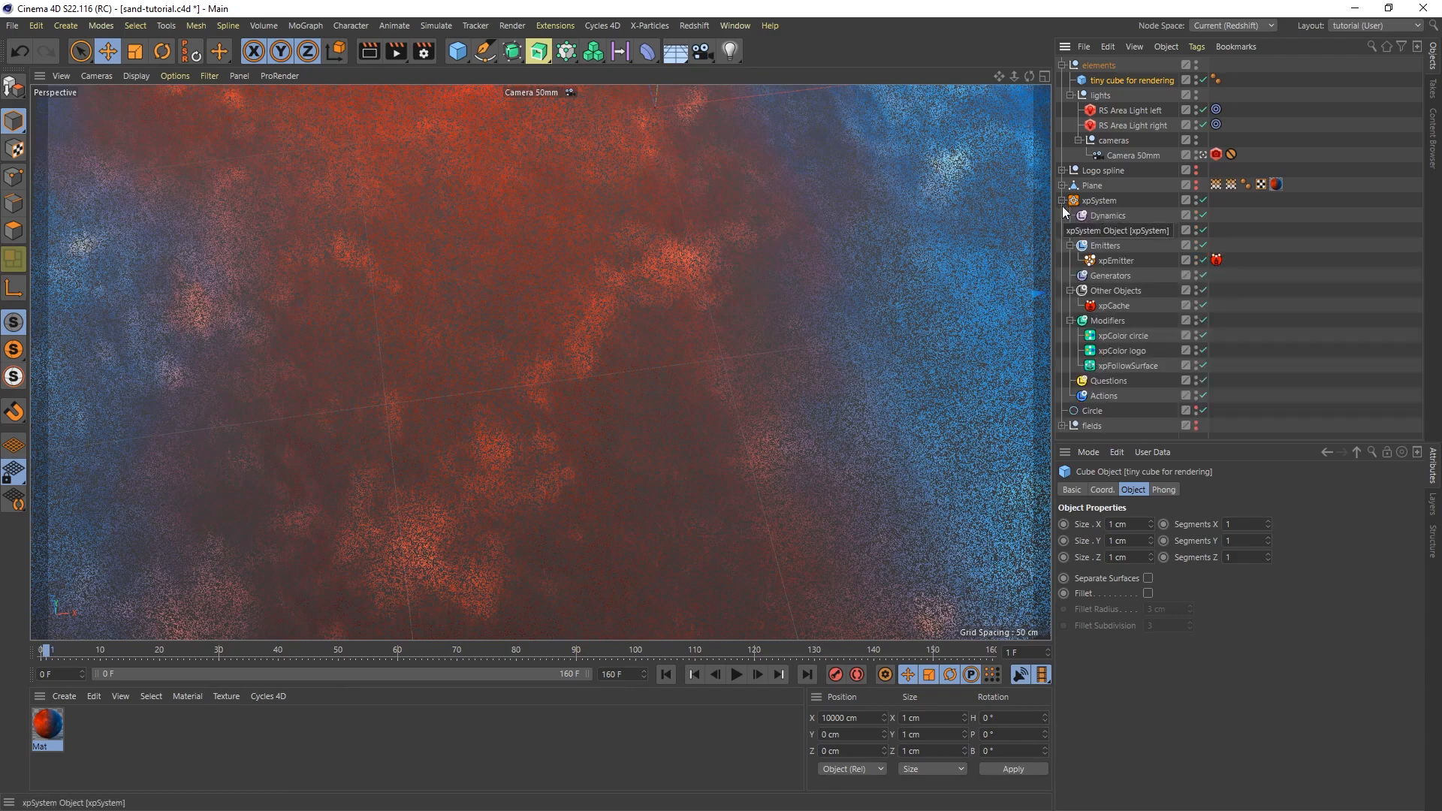
{"action": "left_click", "coordinate": [1113, 263]}
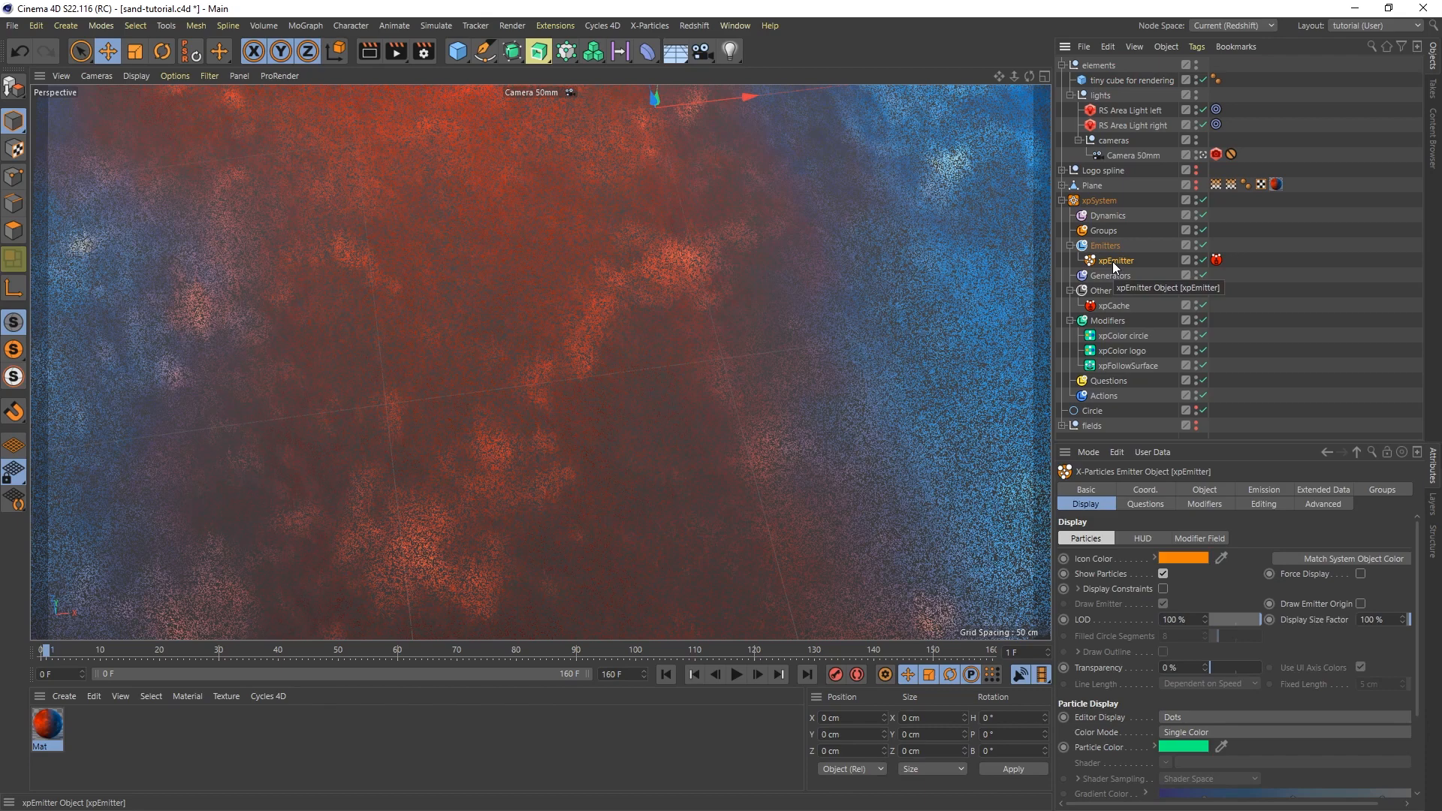
{"action": "right_click", "coordinate": [1112, 263]}
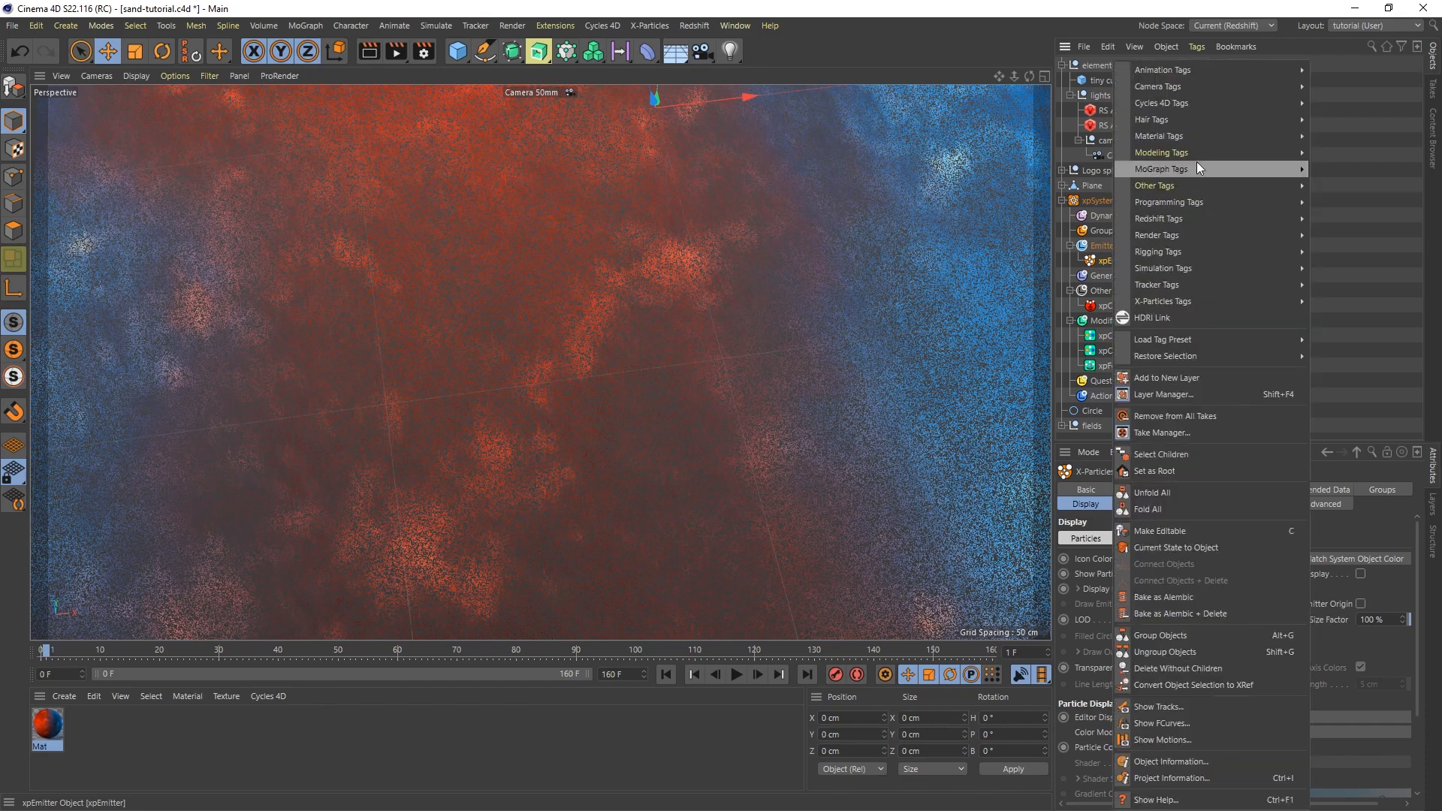
{"action": "mouse_move", "coordinate": [1198, 167]}
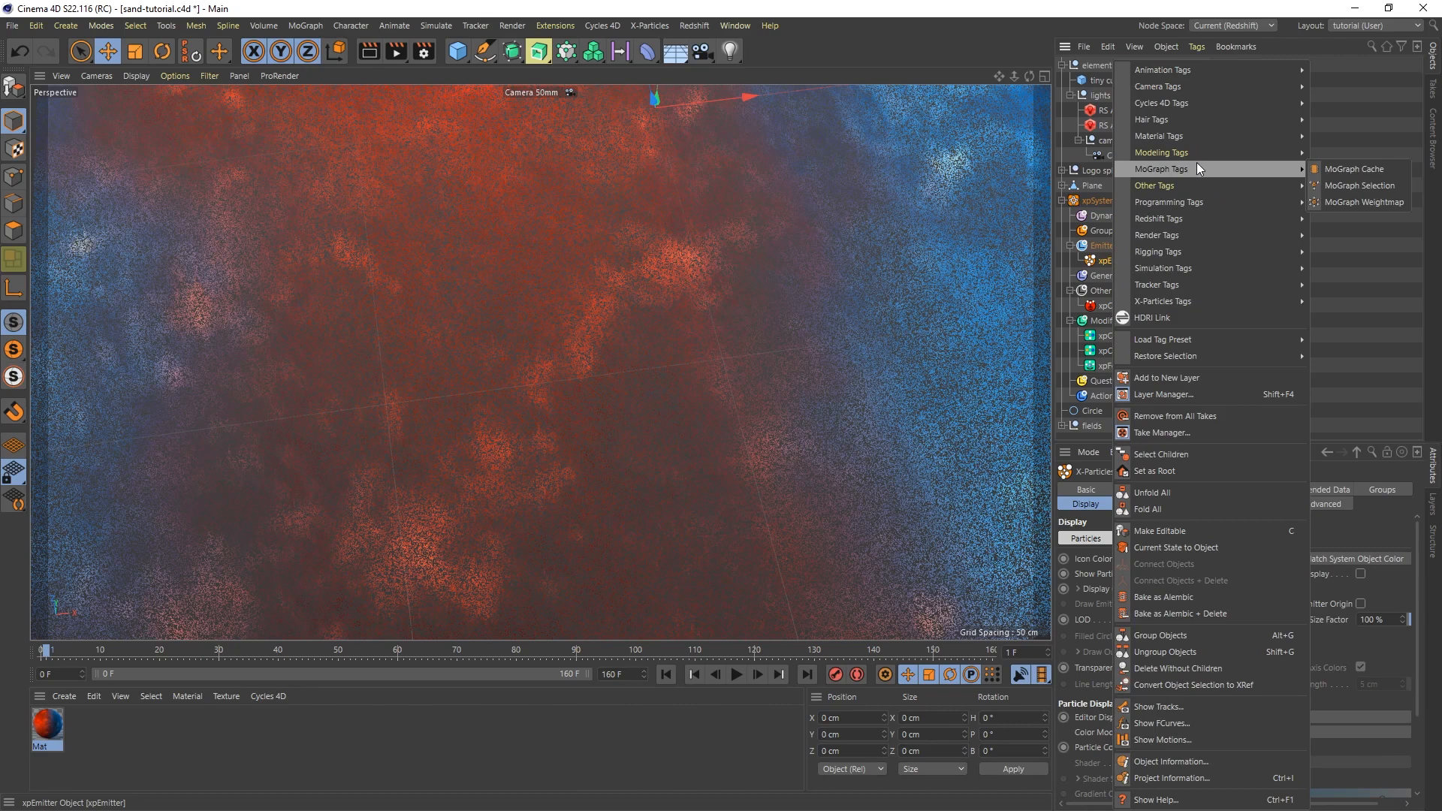
{"action": "mouse_move", "coordinate": [1198, 217]}
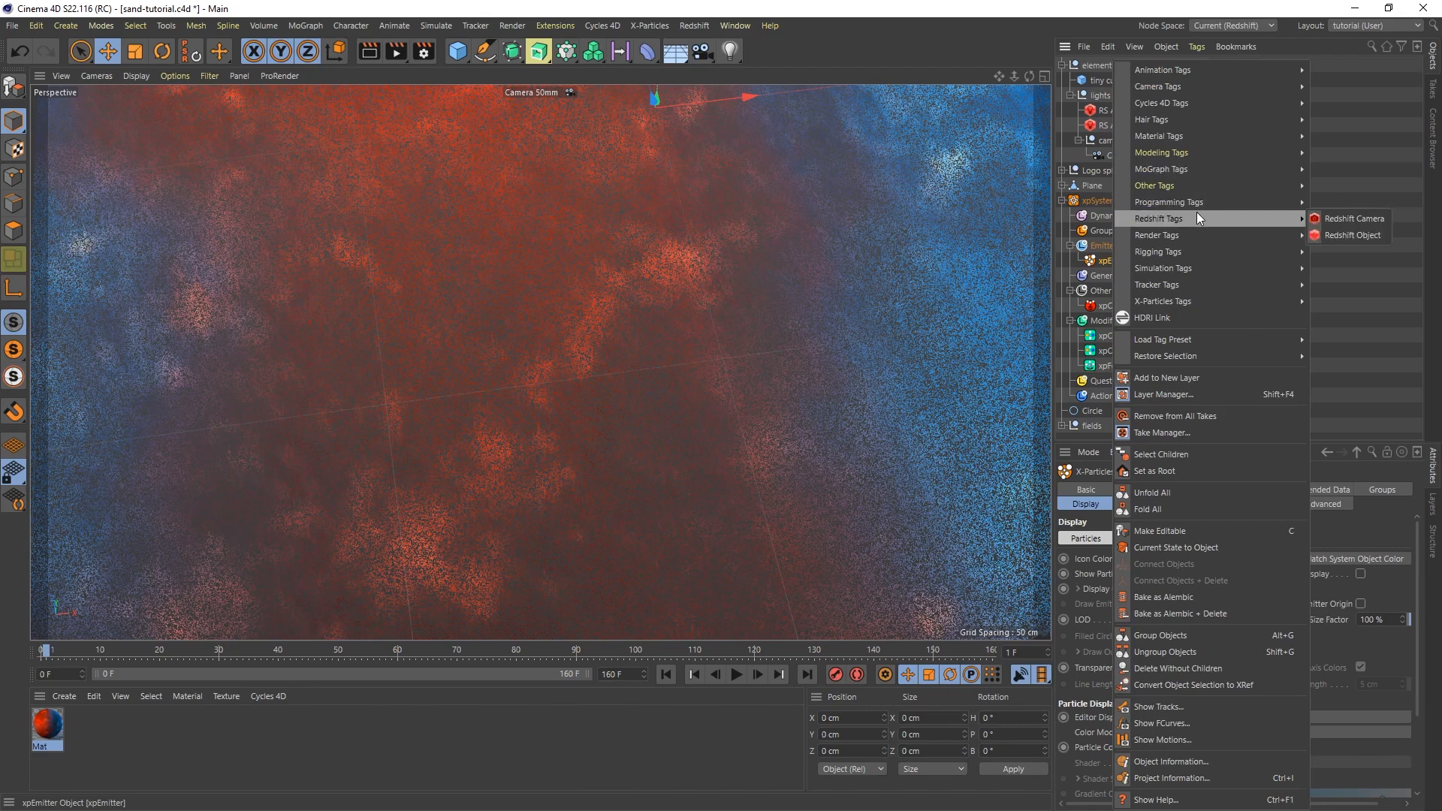
{"action": "left_click", "coordinate": [1339, 236]}
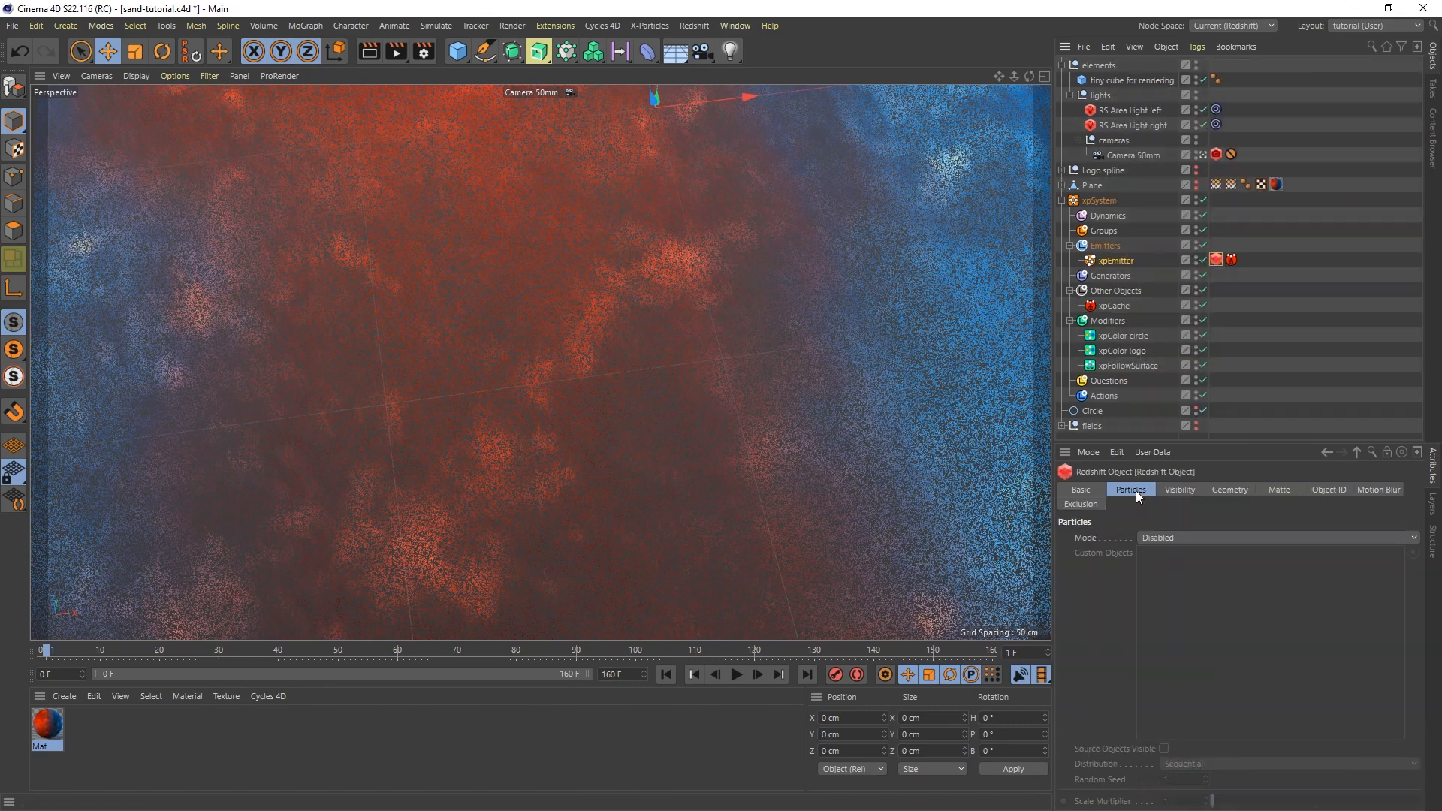
Step: Set the Redshift tag's particle Mode to Custom Objects using the tiny cube for rendering, with a Scale Multiplier of 0.4
{"action": "left_click", "coordinate": [1160, 538]}
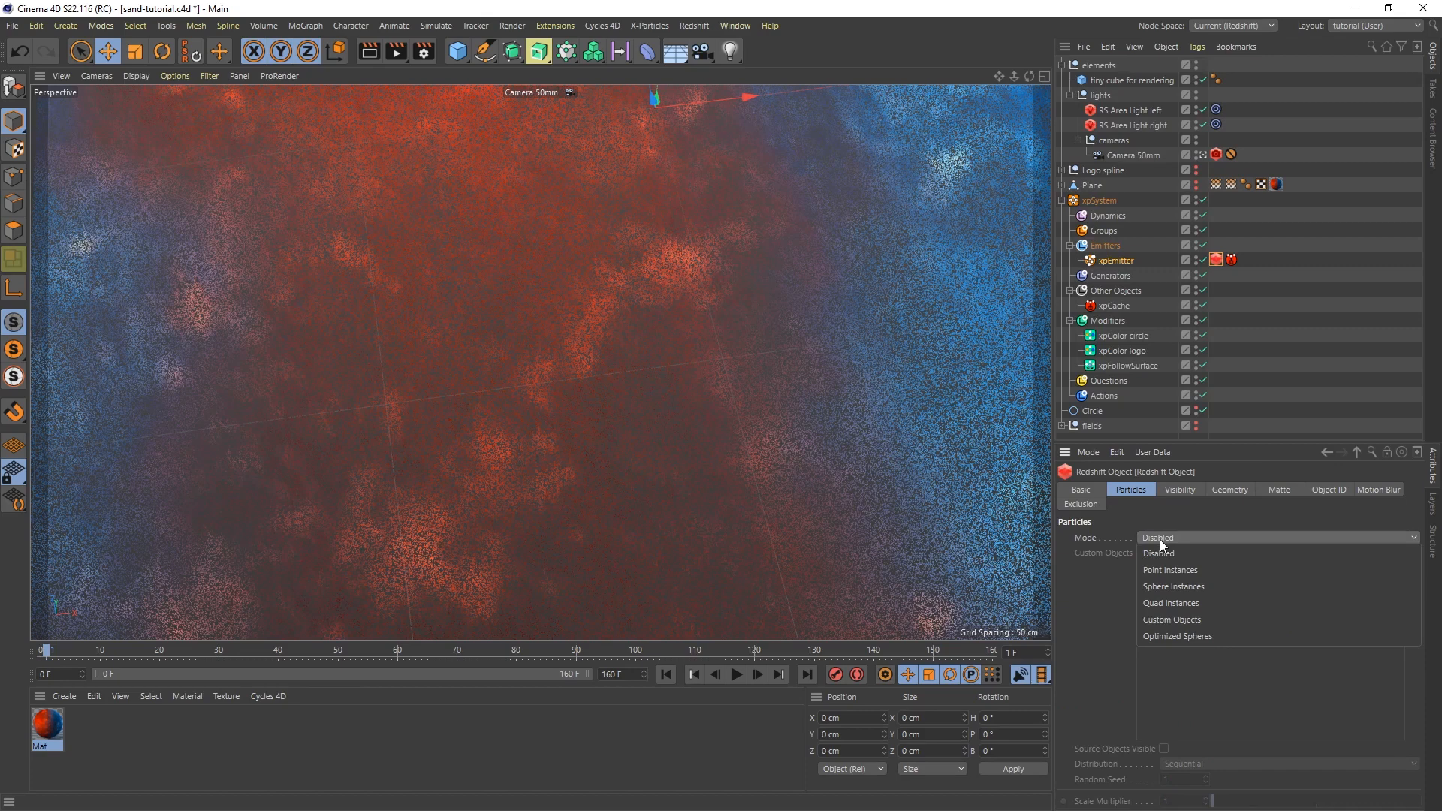
{"action": "left_click", "coordinate": [1185, 621]}
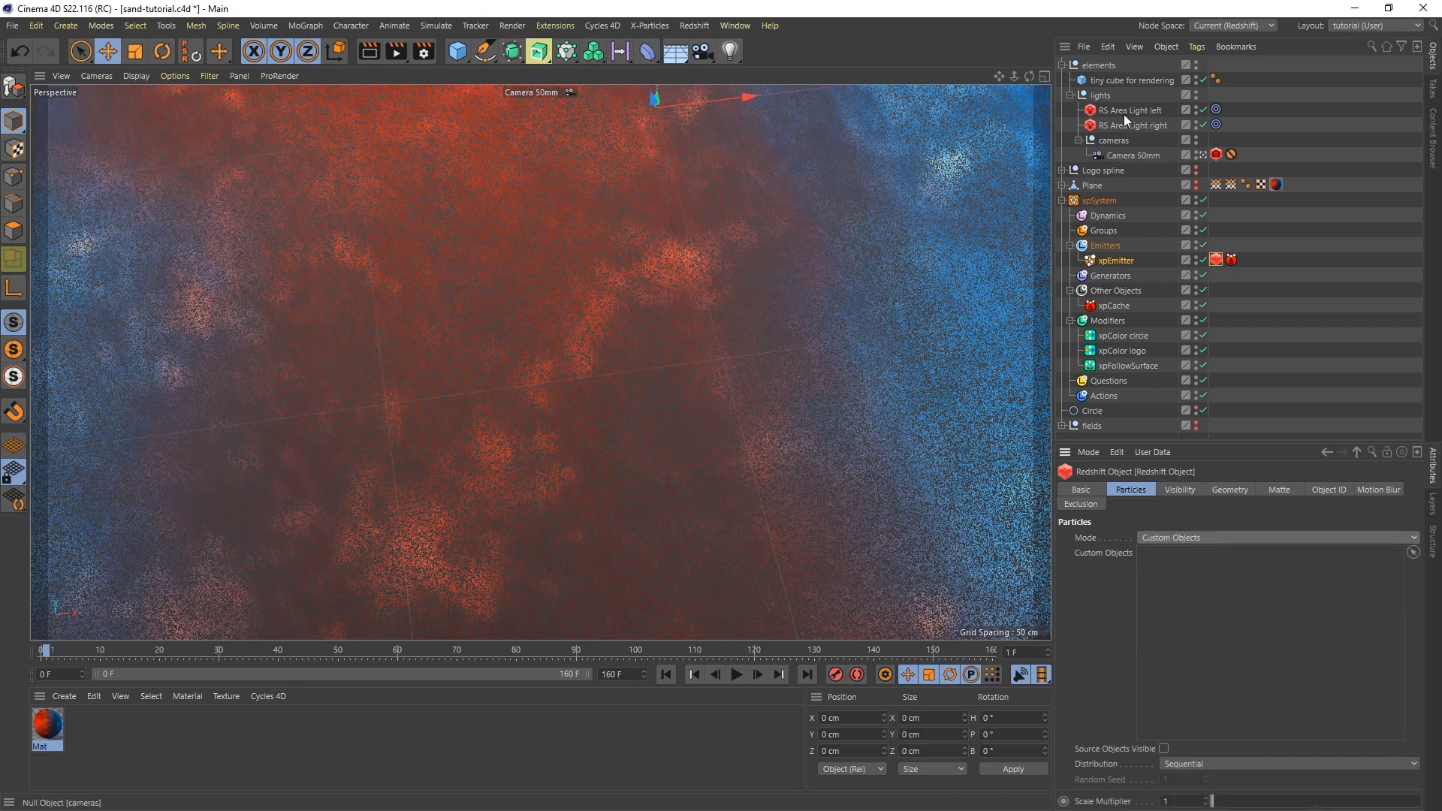
{"action": "left_click_drag", "start_coordinate": [1099, 78], "coordinate": [1184, 606]}
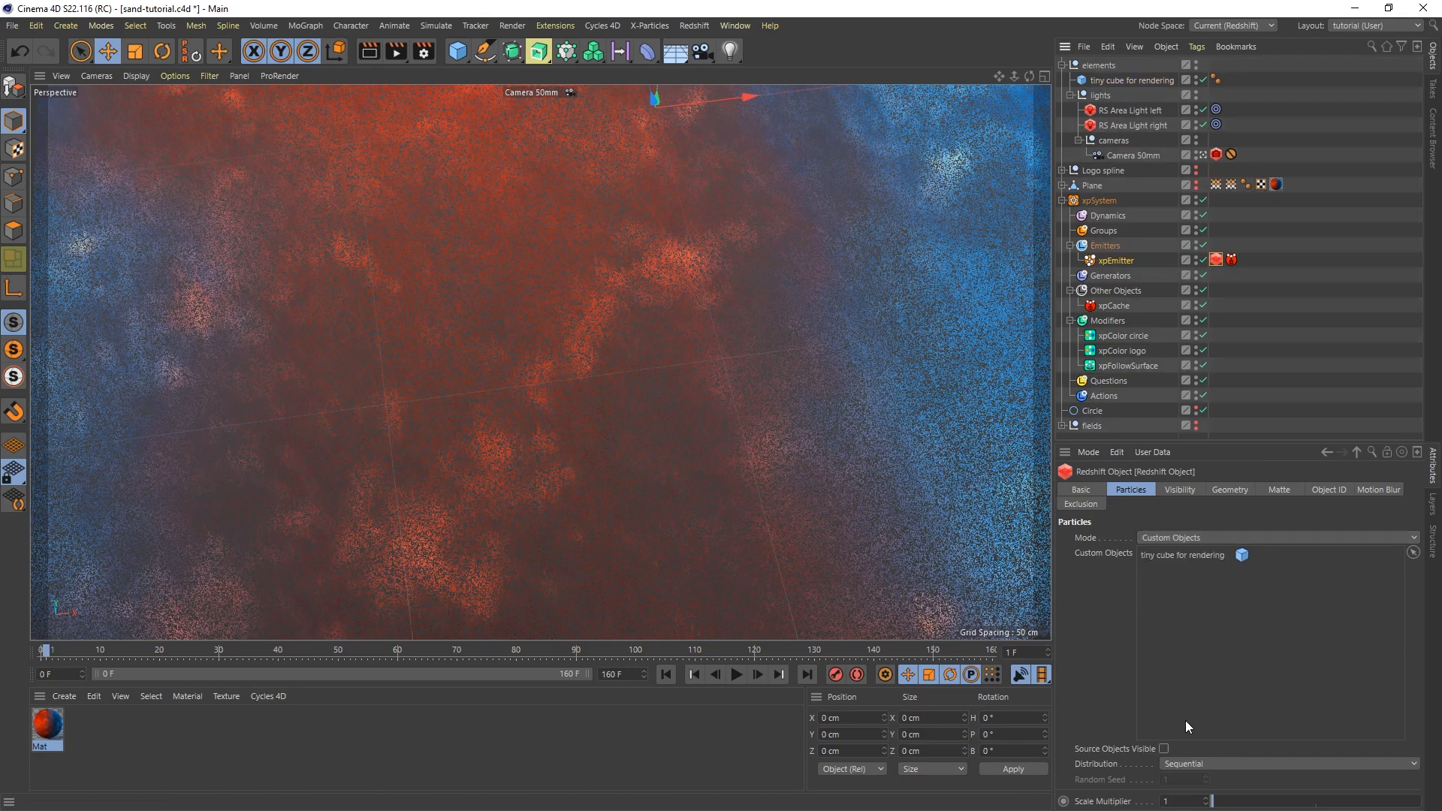
{"action": "left_click_drag", "start_coordinate": [1183, 802], "coordinate": [1144, 802]}
{"action": "type", "text": "0.4"}
Step: Create a Redshift Particle material
{"action": "left_click", "coordinate": [63, 697]}
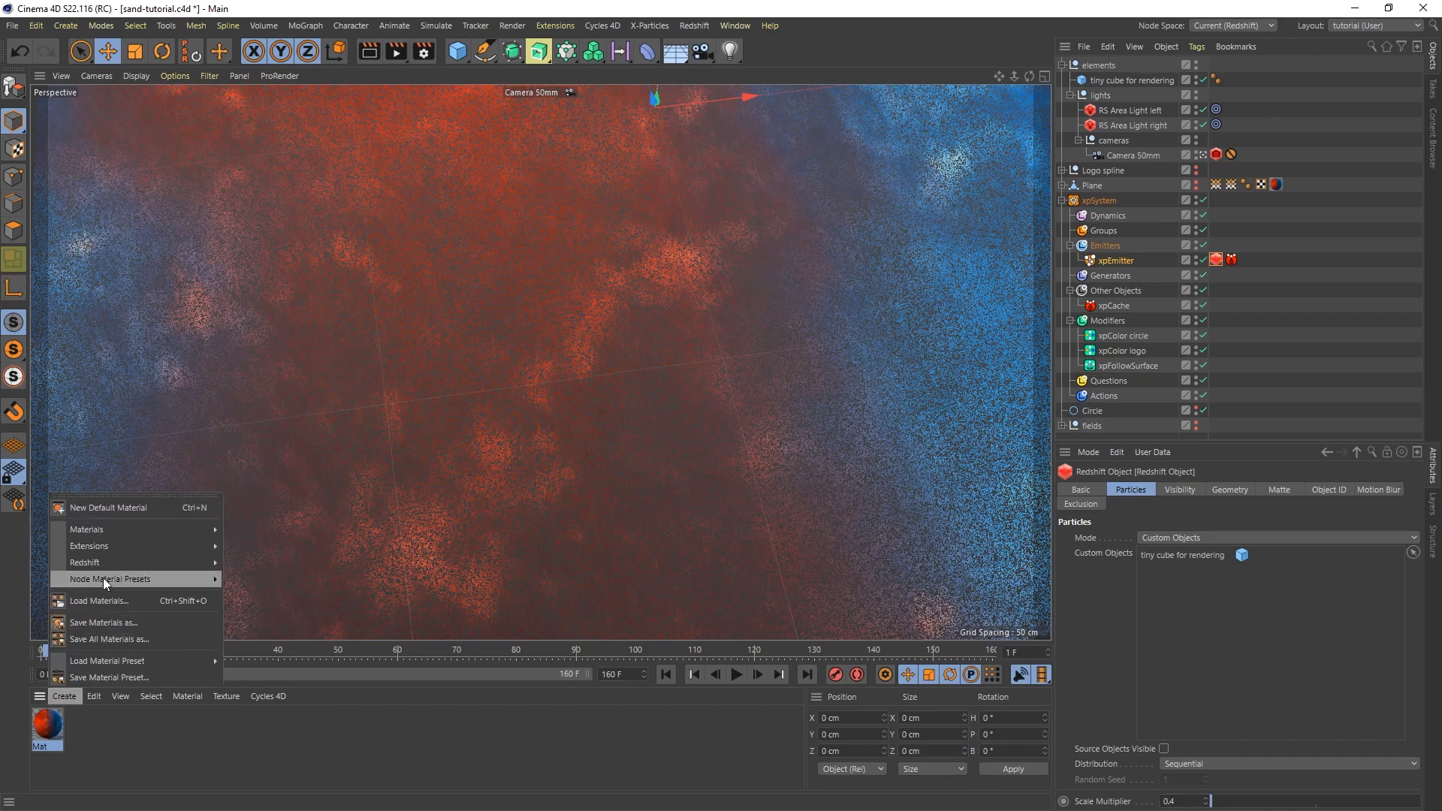
{"action": "mouse_move", "coordinate": [103, 566]}
{"action": "mouse_move", "coordinate": [258, 565]}
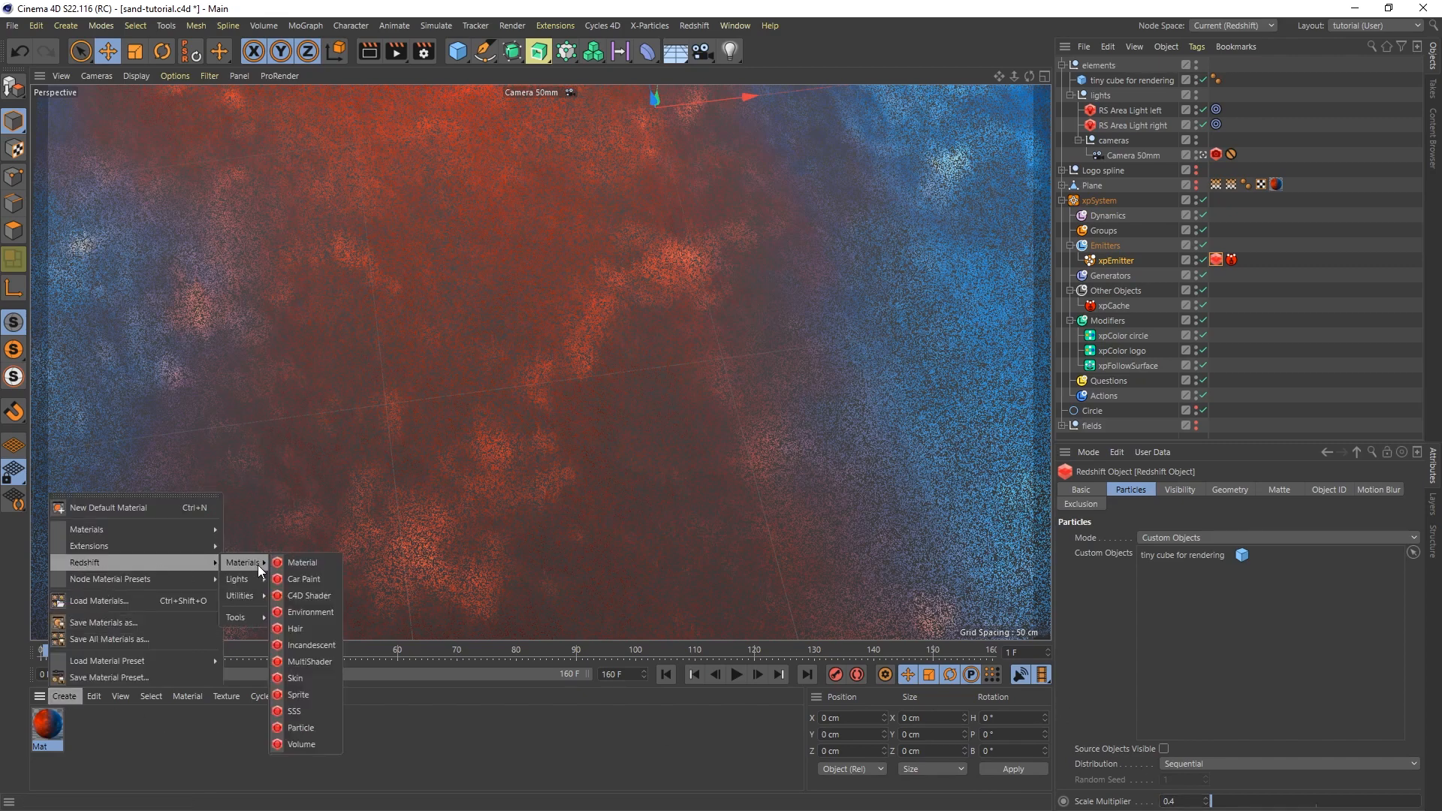
{"action": "left_click", "coordinate": [300, 727]}
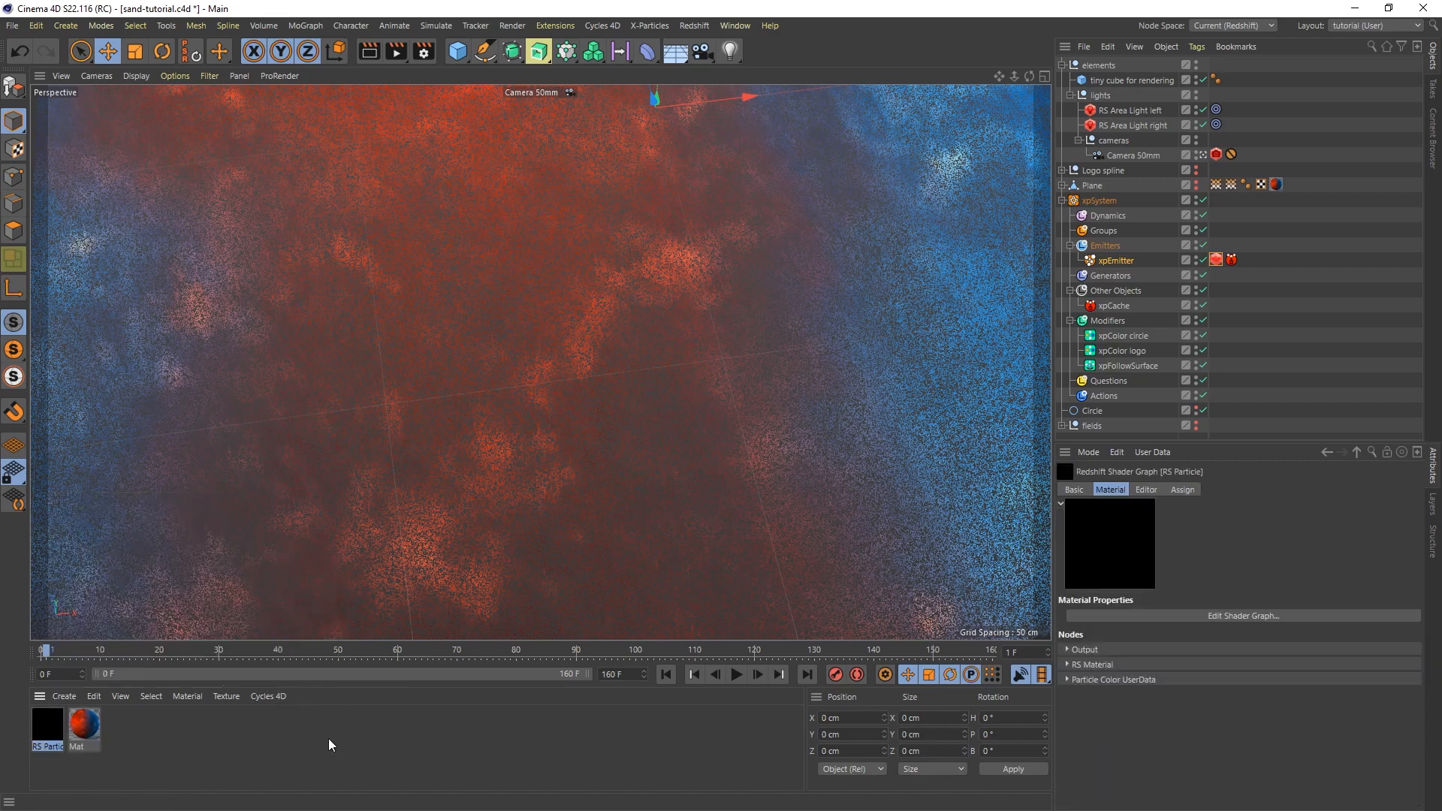
Step: Inspect the RS Particle material's shader graph and the attribute name options of its Particle Color UserData node
{"action": "double_click", "coordinate": [44, 732]}
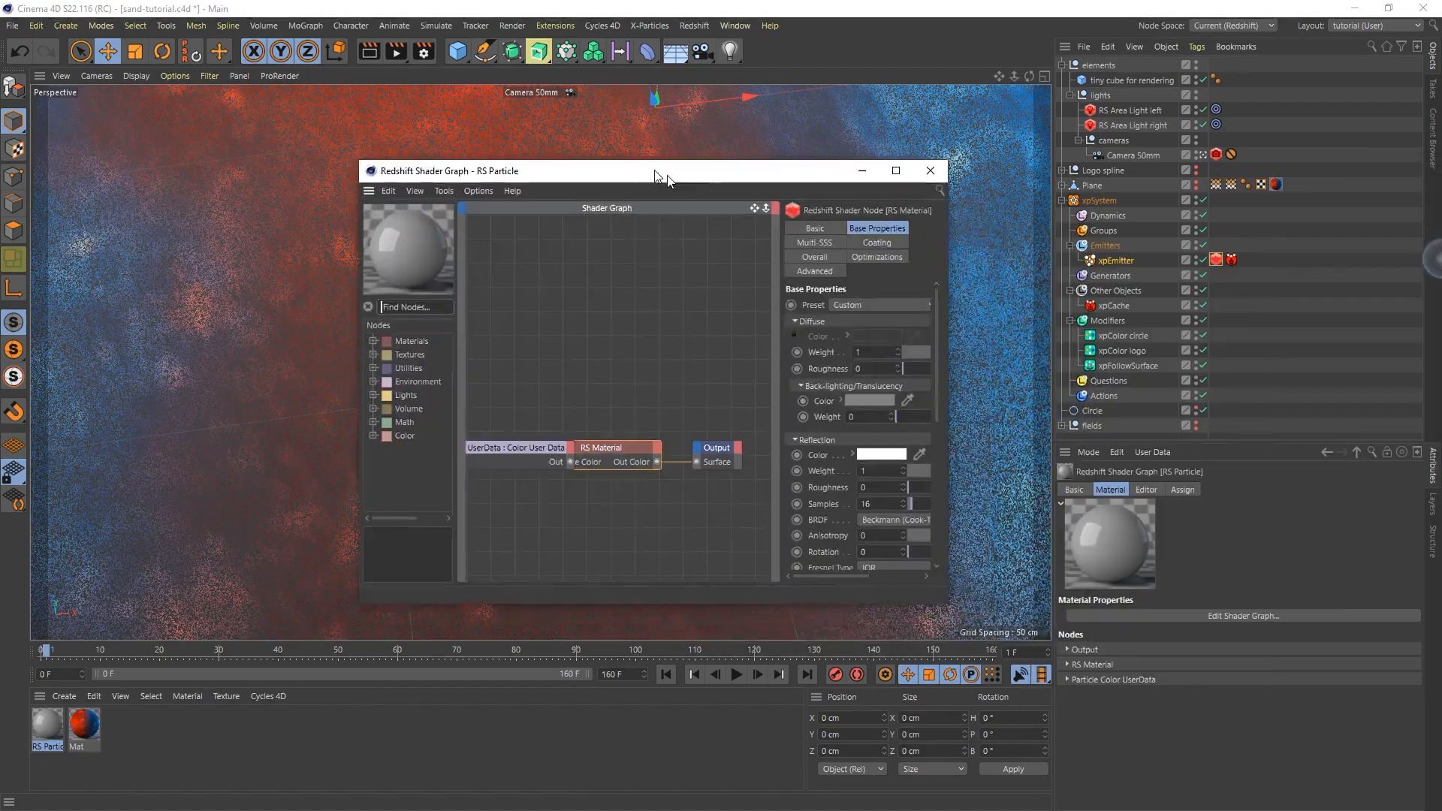
{"action": "left_click_drag", "start_coordinate": [833, 563], "coordinate": [1045, 646]}
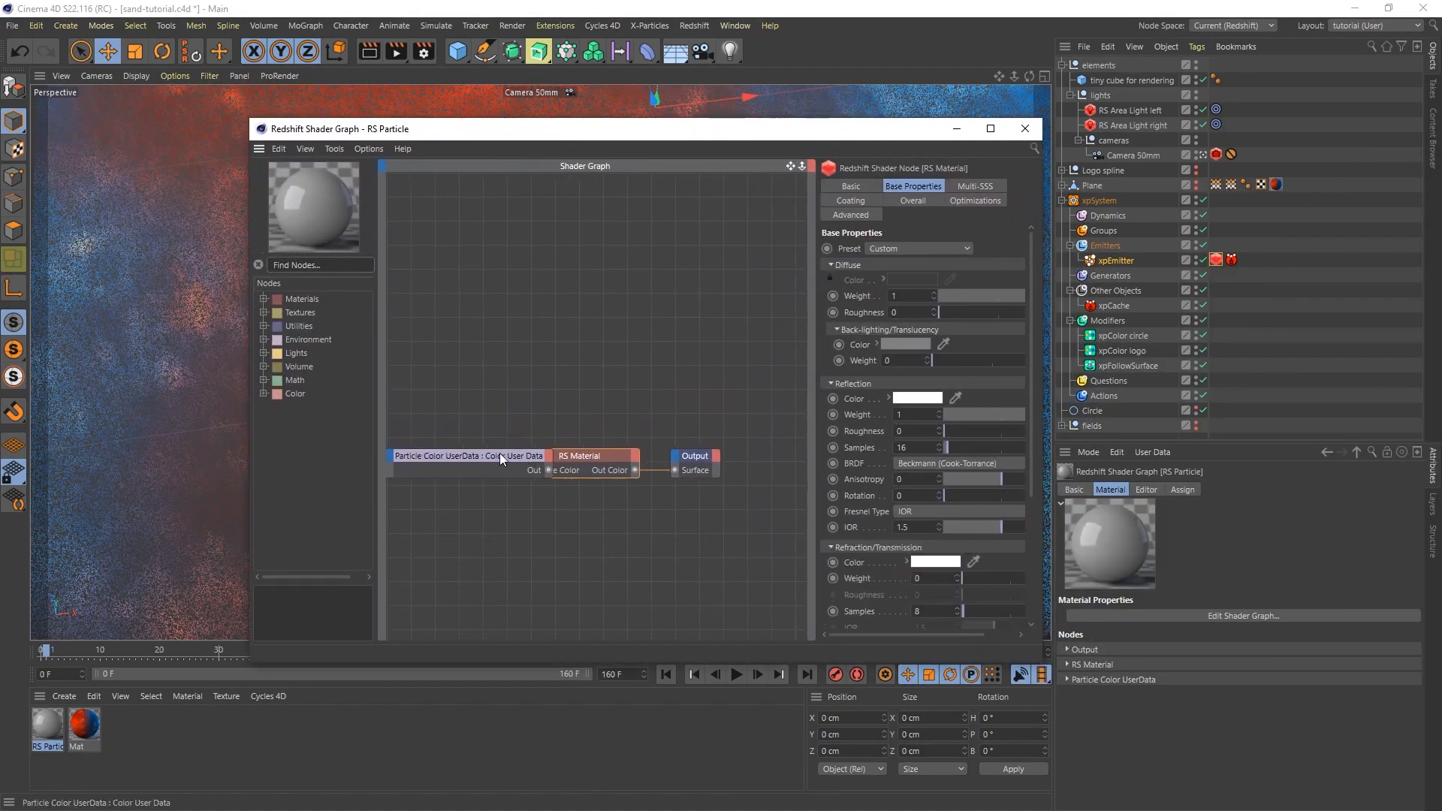
{"action": "left_click_drag", "start_coordinate": [499, 453], "coordinate": [442, 401]}
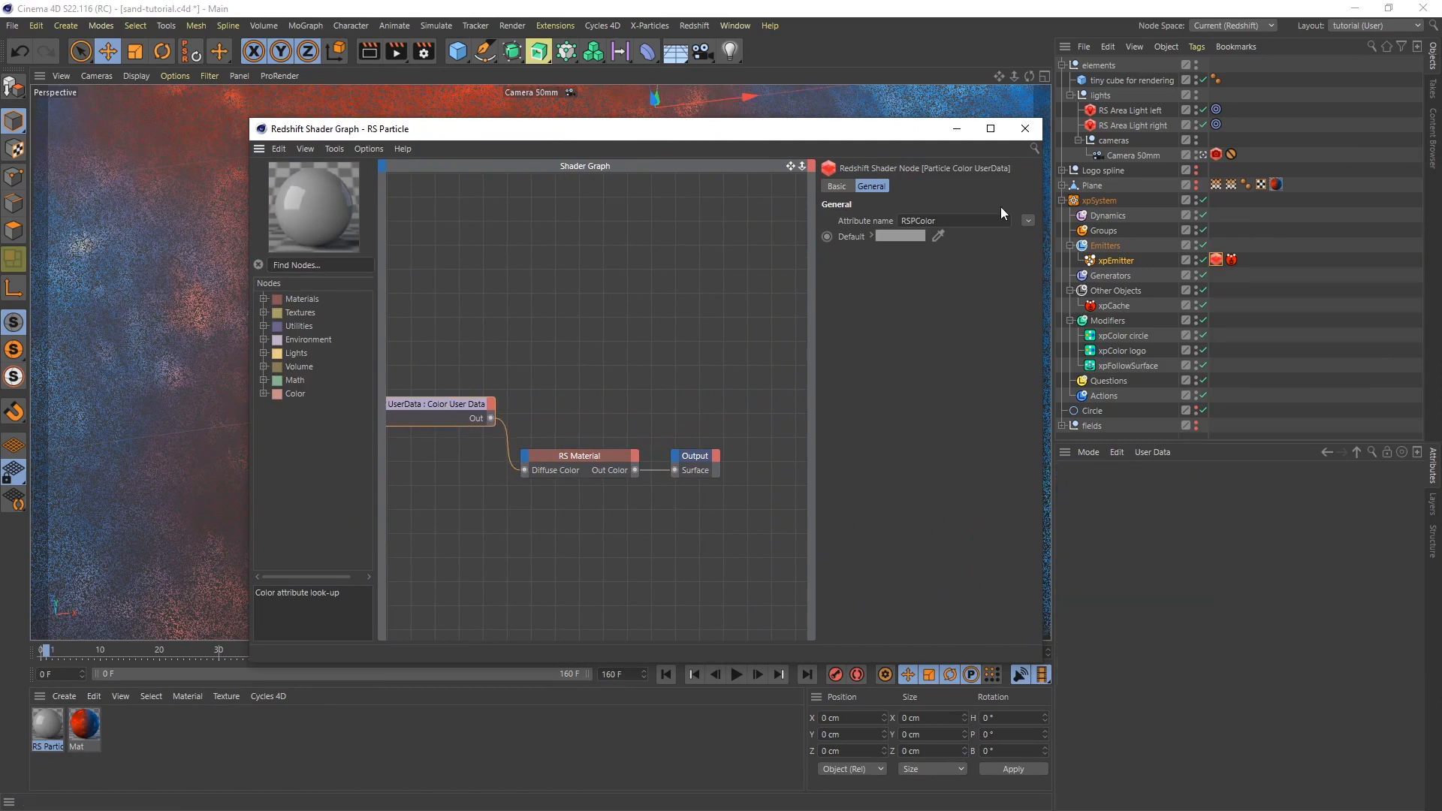
{"action": "left_click", "coordinate": [1027, 220]}
{"action": "mouse_move", "coordinate": [1067, 268]}
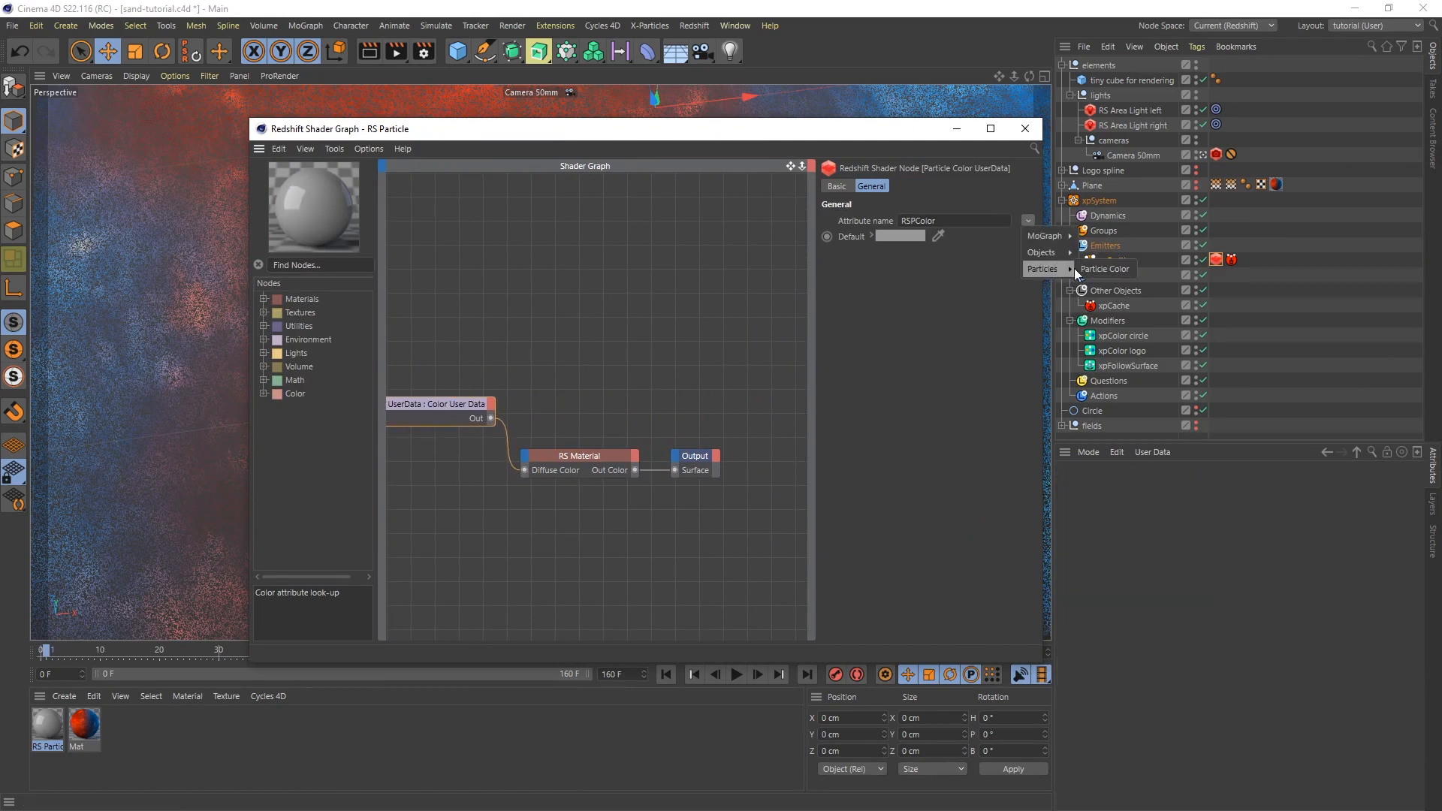
{"action": "left_click", "coordinate": [622, 316]}
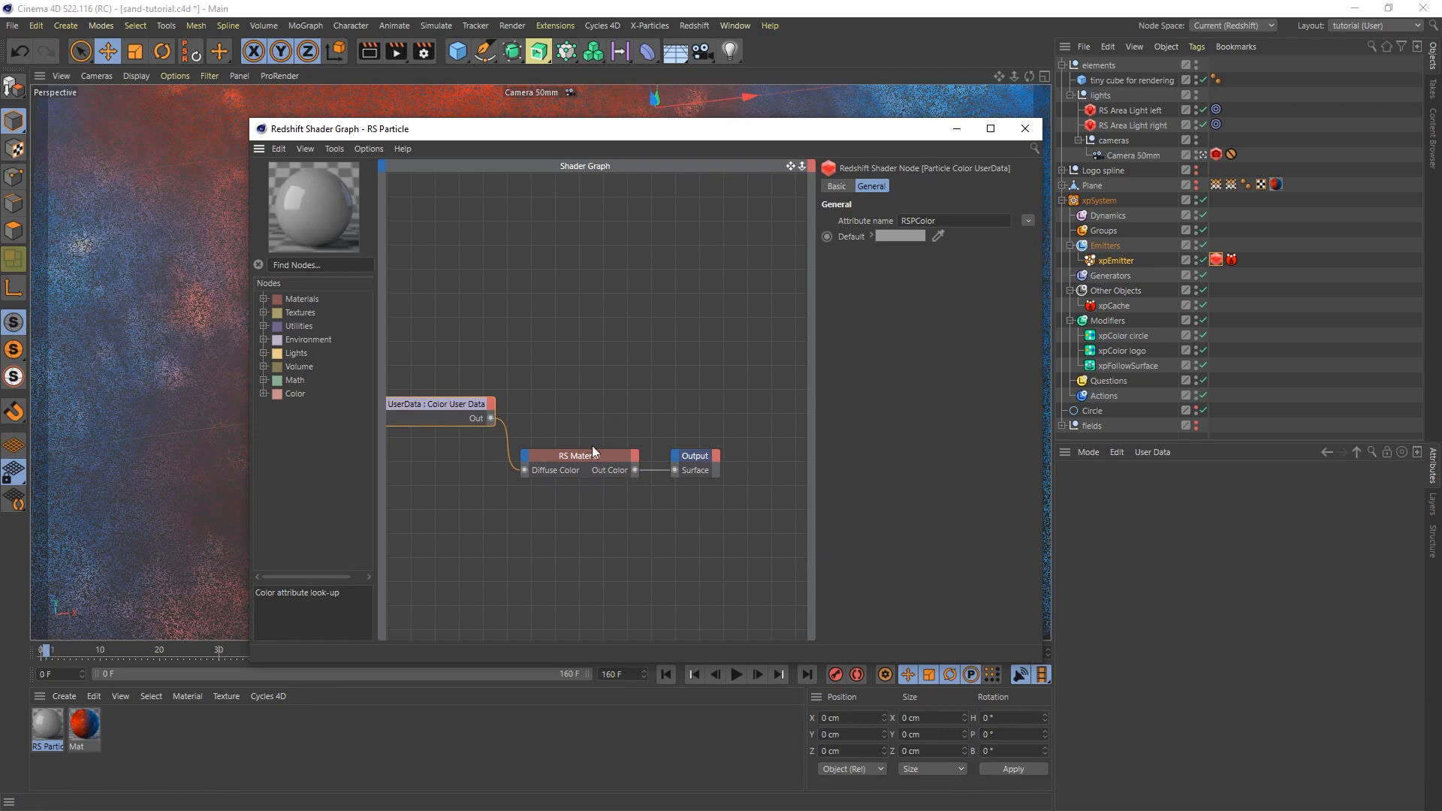
{"action": "left_click", "coordinate": [1026, 128]}
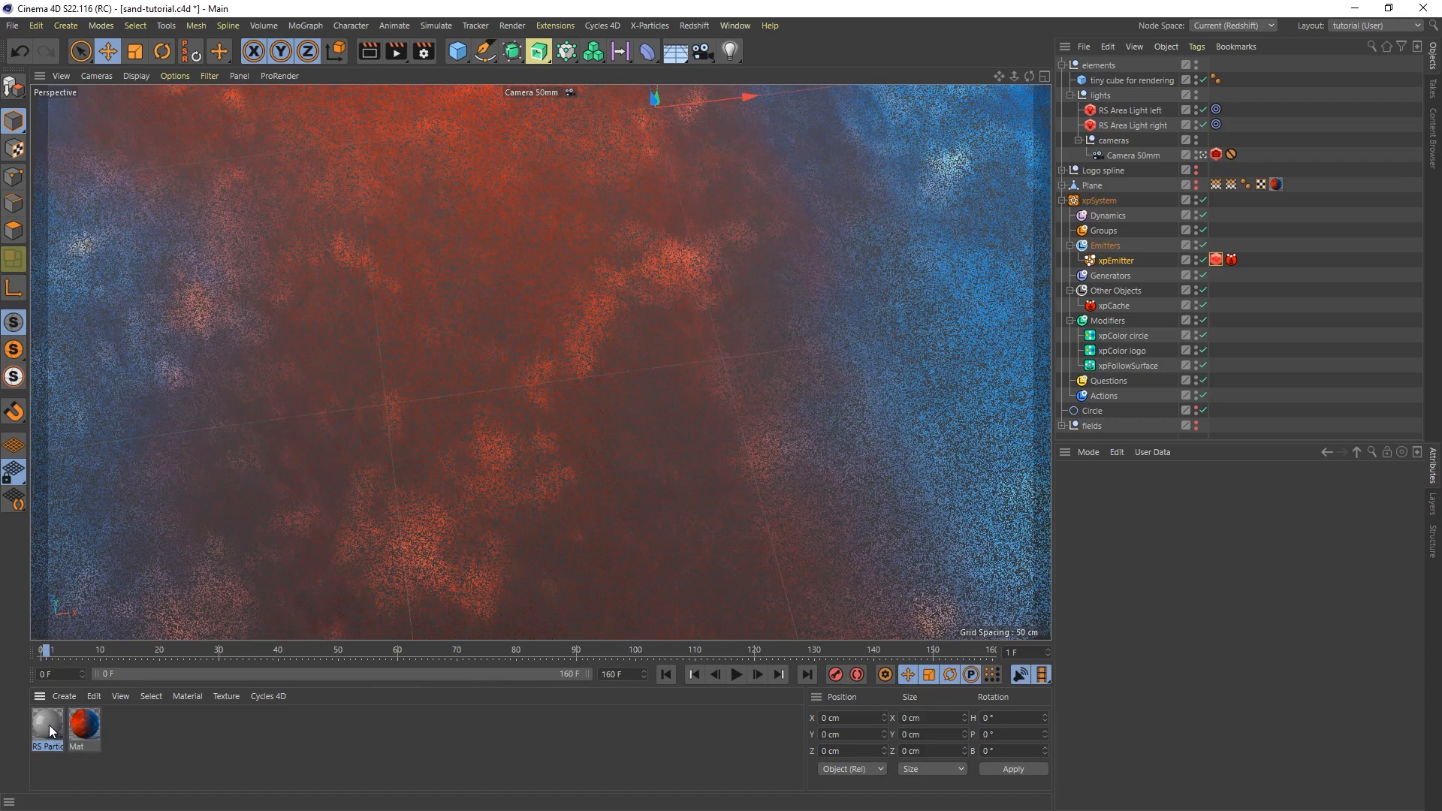
Step: Apply the RS Particle material to the xpEmitter and preview it with an IPR render in Redshift RenderView
{"action": "left_click_drag", "start_coordinate": [48, 724], "coordinate": [1116, 260]}
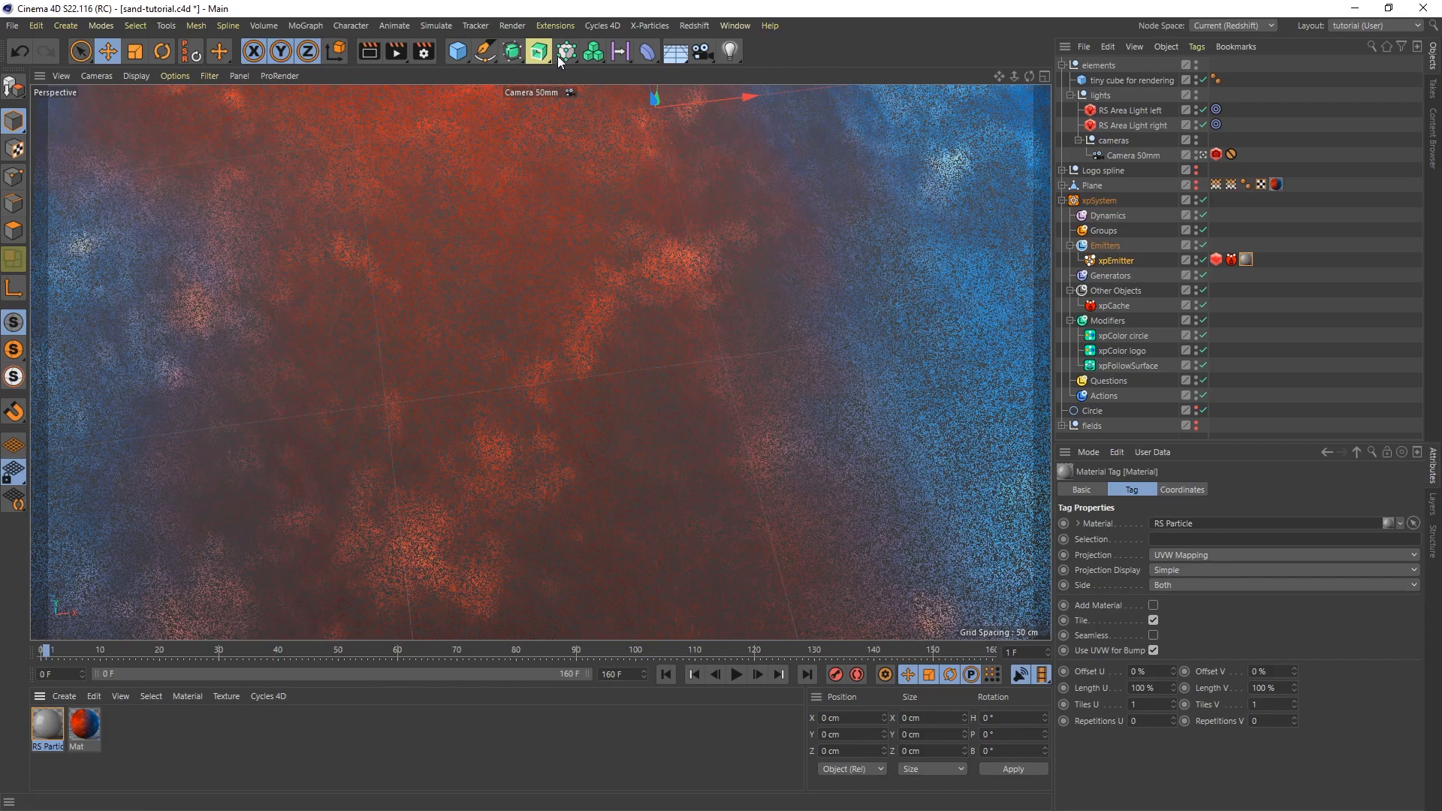
{"action": "left_click", "coordinate": [696, 26]}
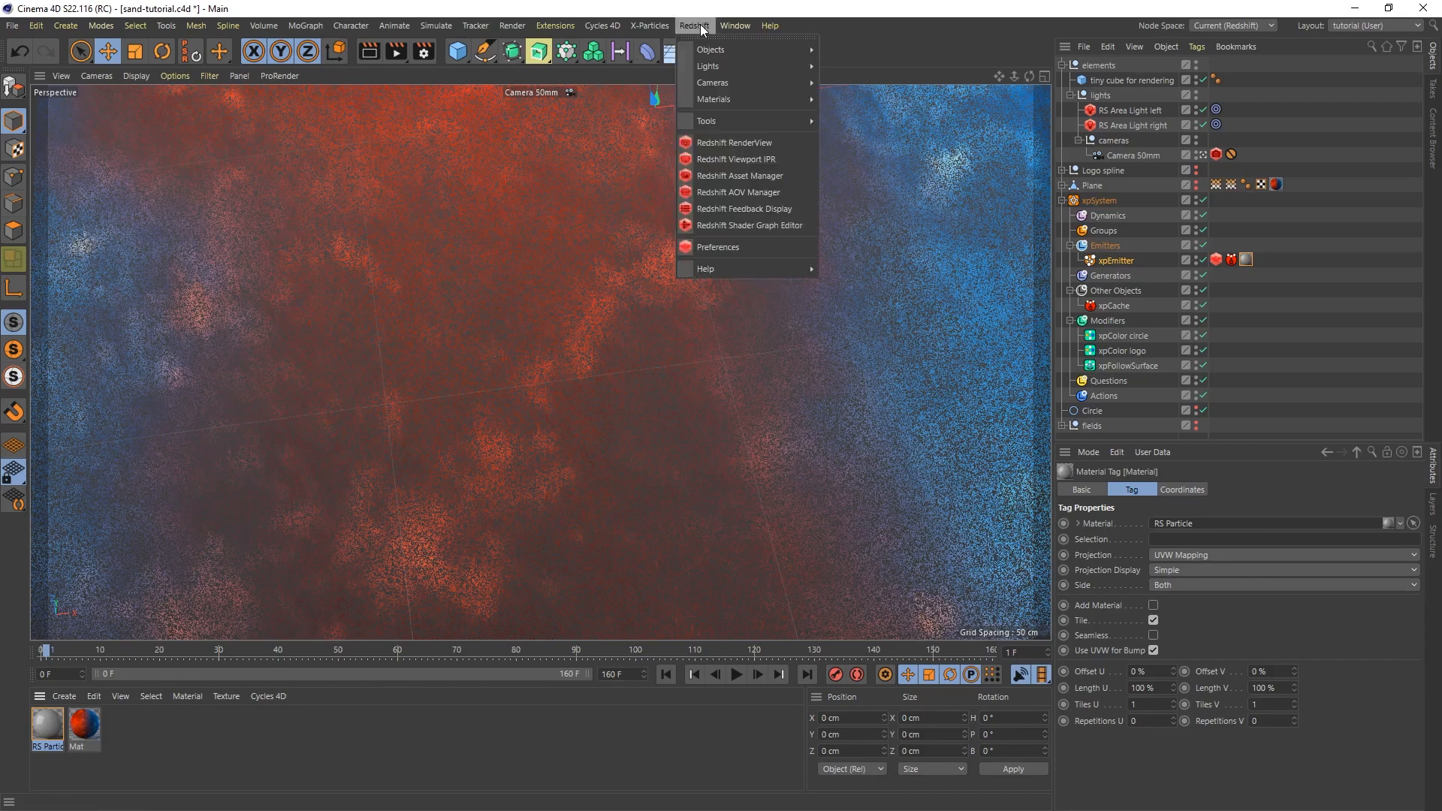
{"action": "left_click", "coordinate": [741, 142]}
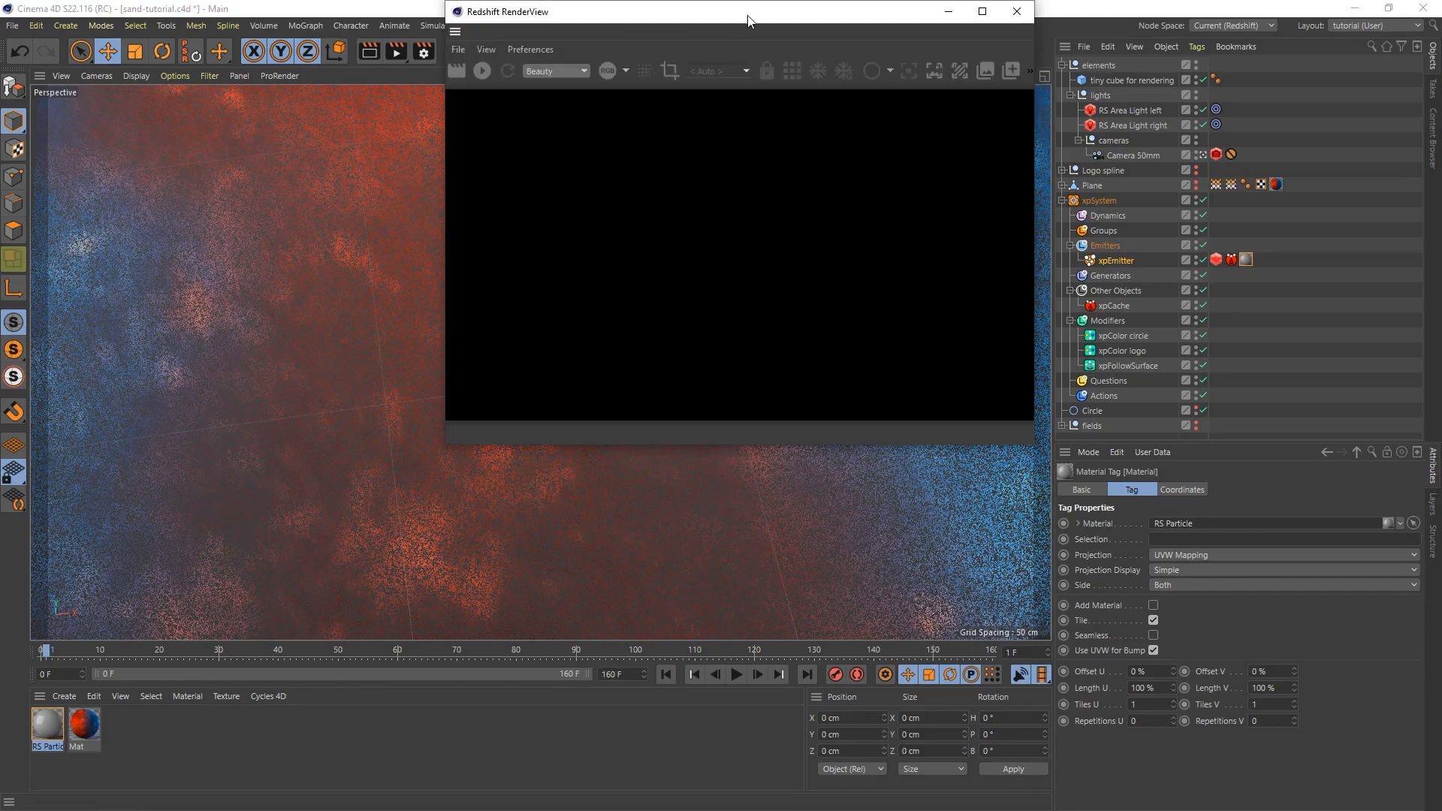
{"action": "left_click_drag", "start_coordinate": [749, 16], "coordinate": [535, 159]}
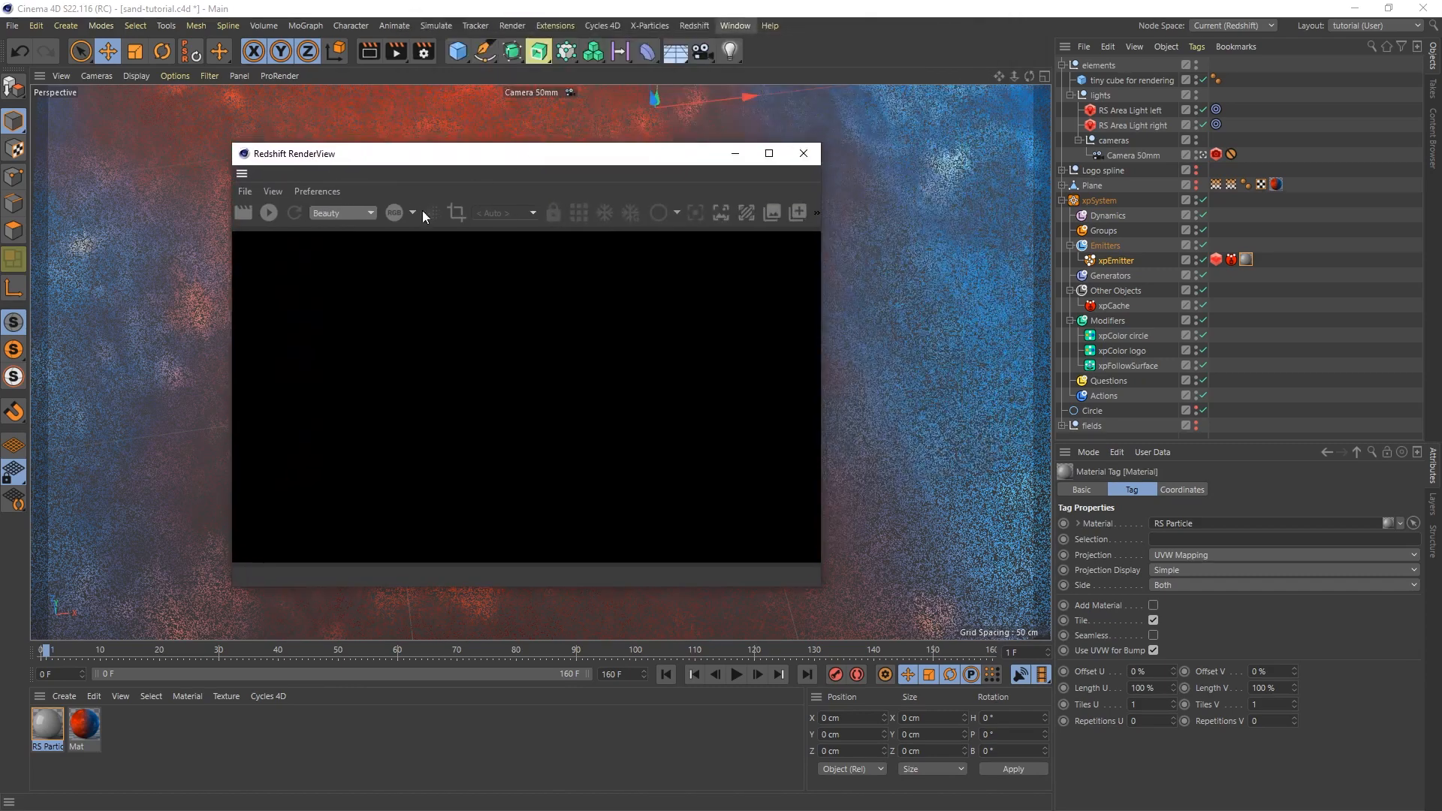
{"action": "left_click", "coordinate": [269, 216]}
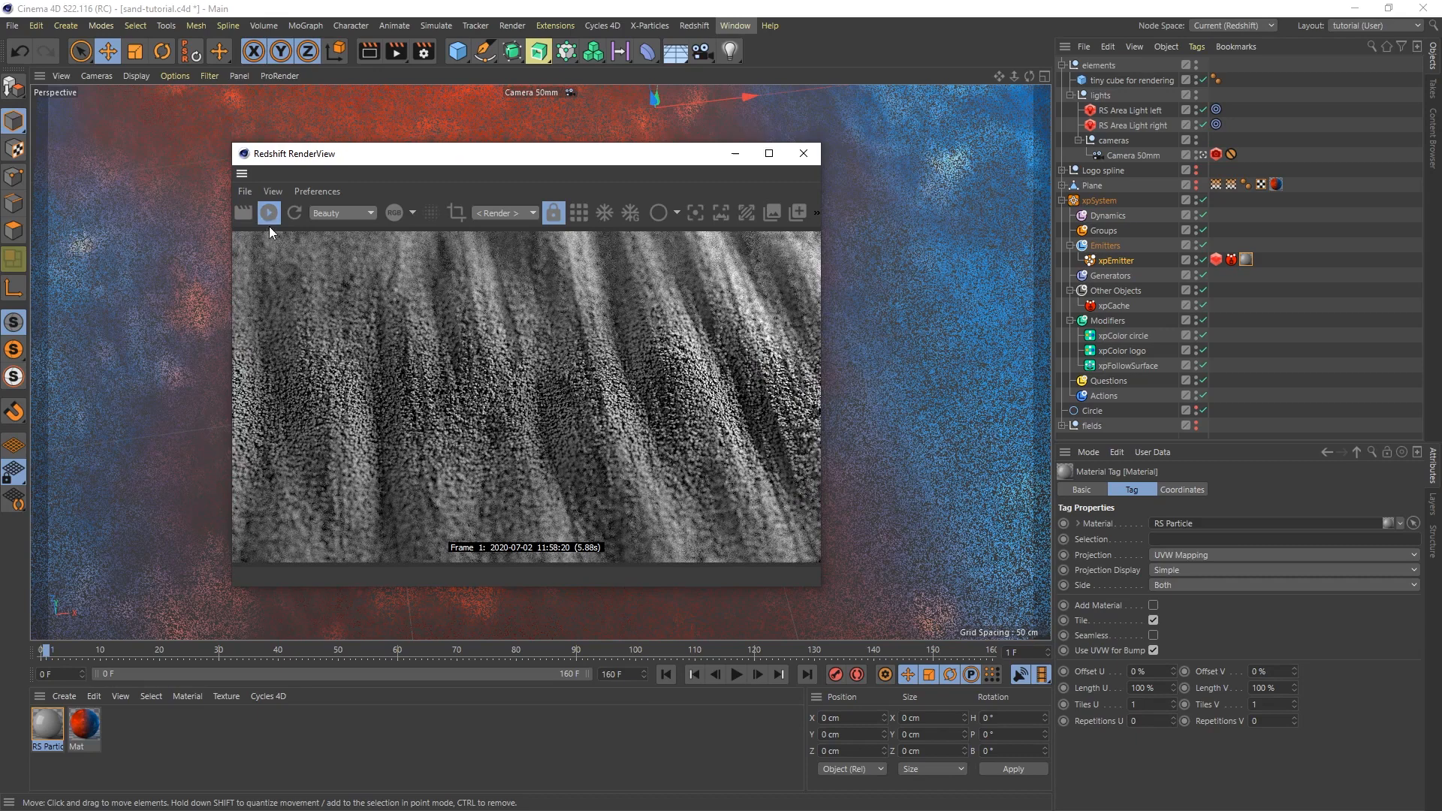
{"action": "left_click", "coordinate": [268, 213]}
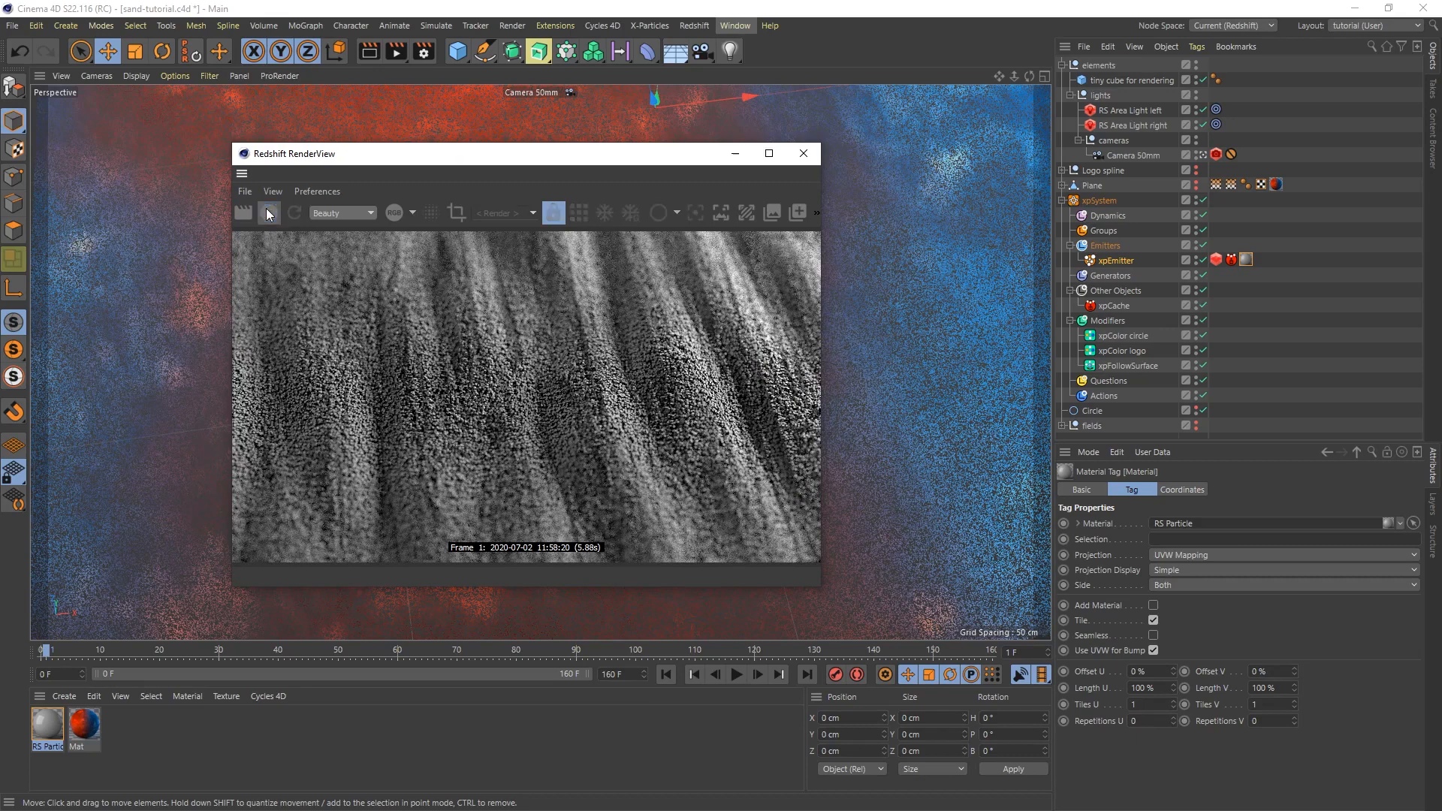
{"action": "left_click", "coordinate": [268, 213]}
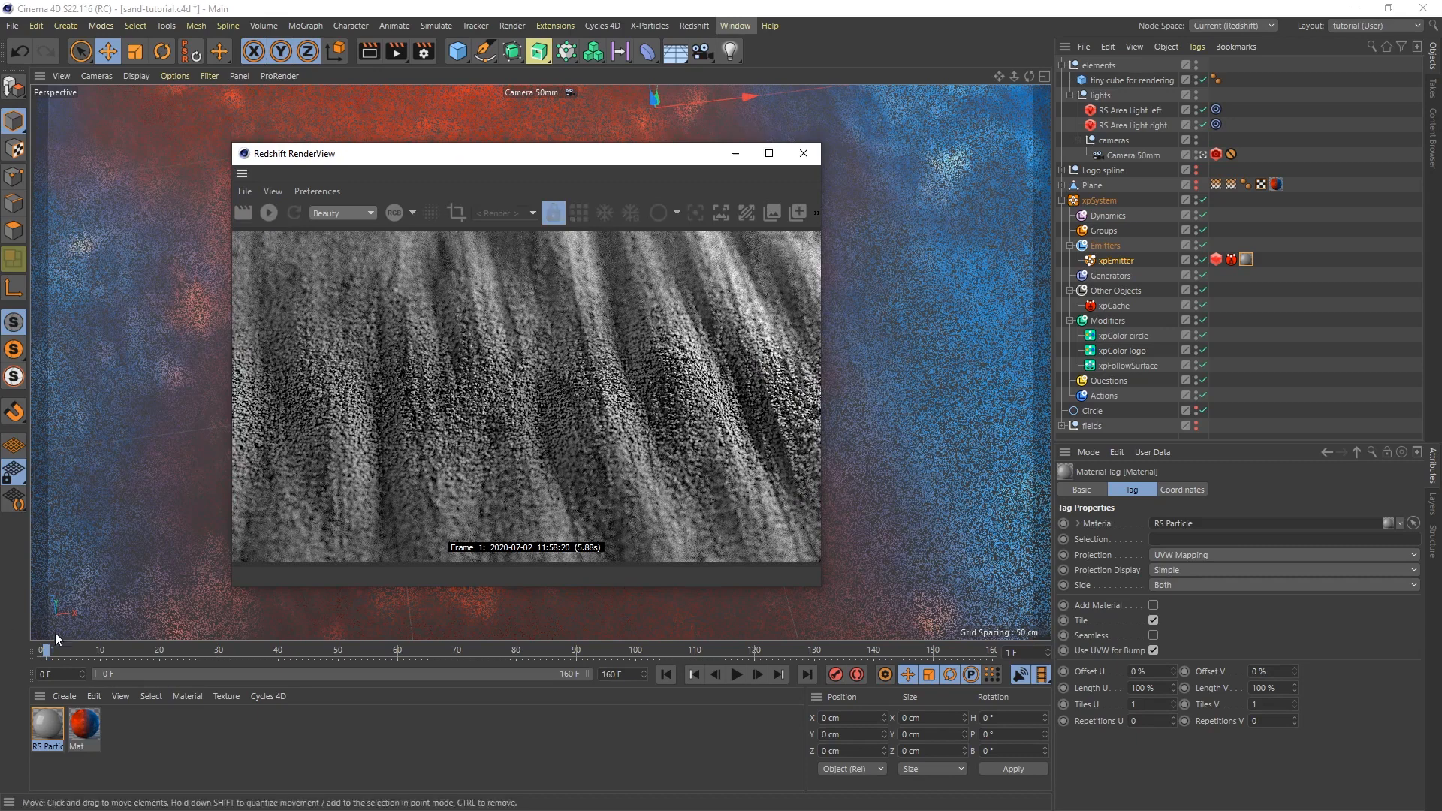
Step: Apply the RS Particle material to the tiny cube for rendering as well and restart the IPR render
{"action": "left_click", "coordinate": [51, 734]}
{"action": "left_click_drag", "start_coordinate": [51, 735], "coordinate": [1126, 80]}
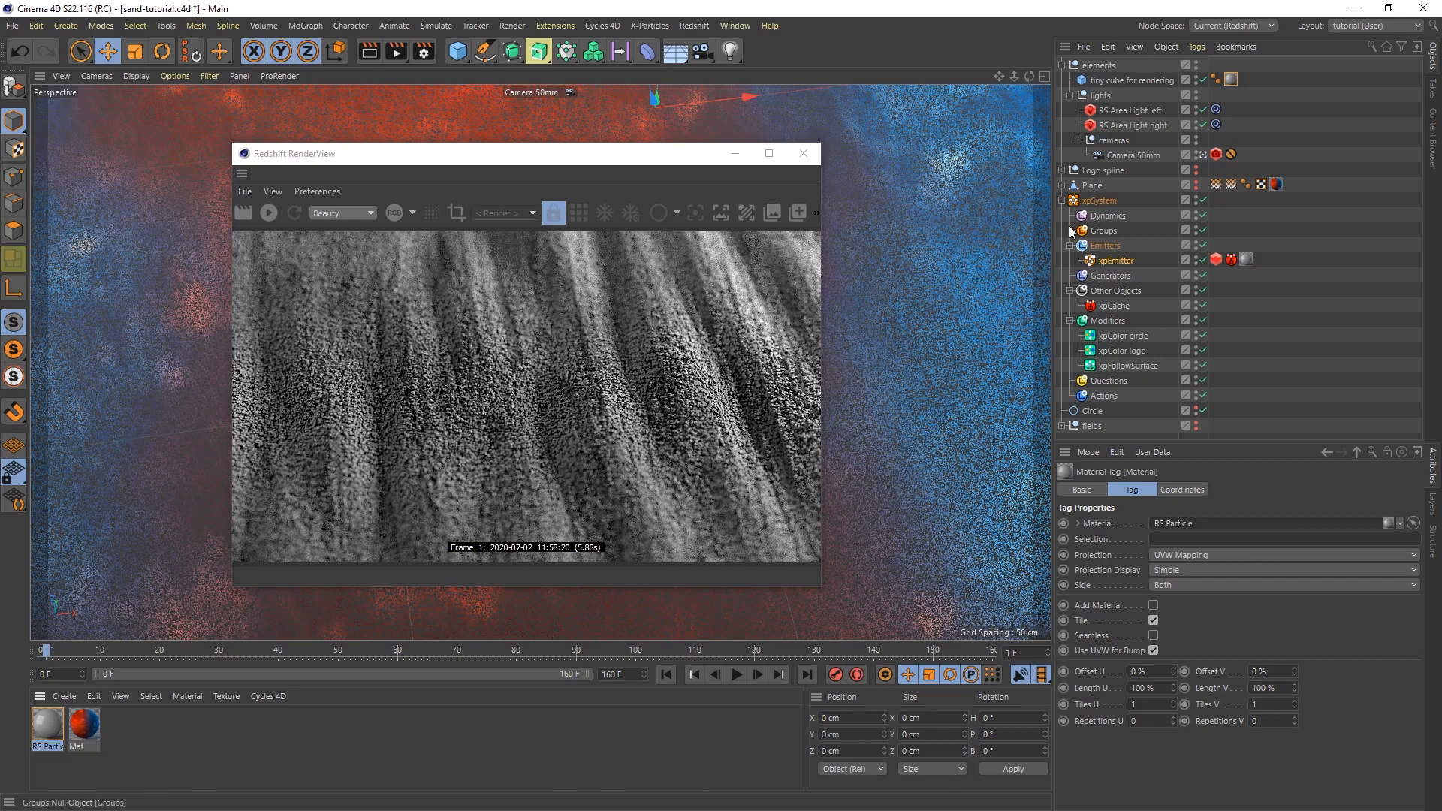
{"action": "left_click", "coordinate": [268, 214]}
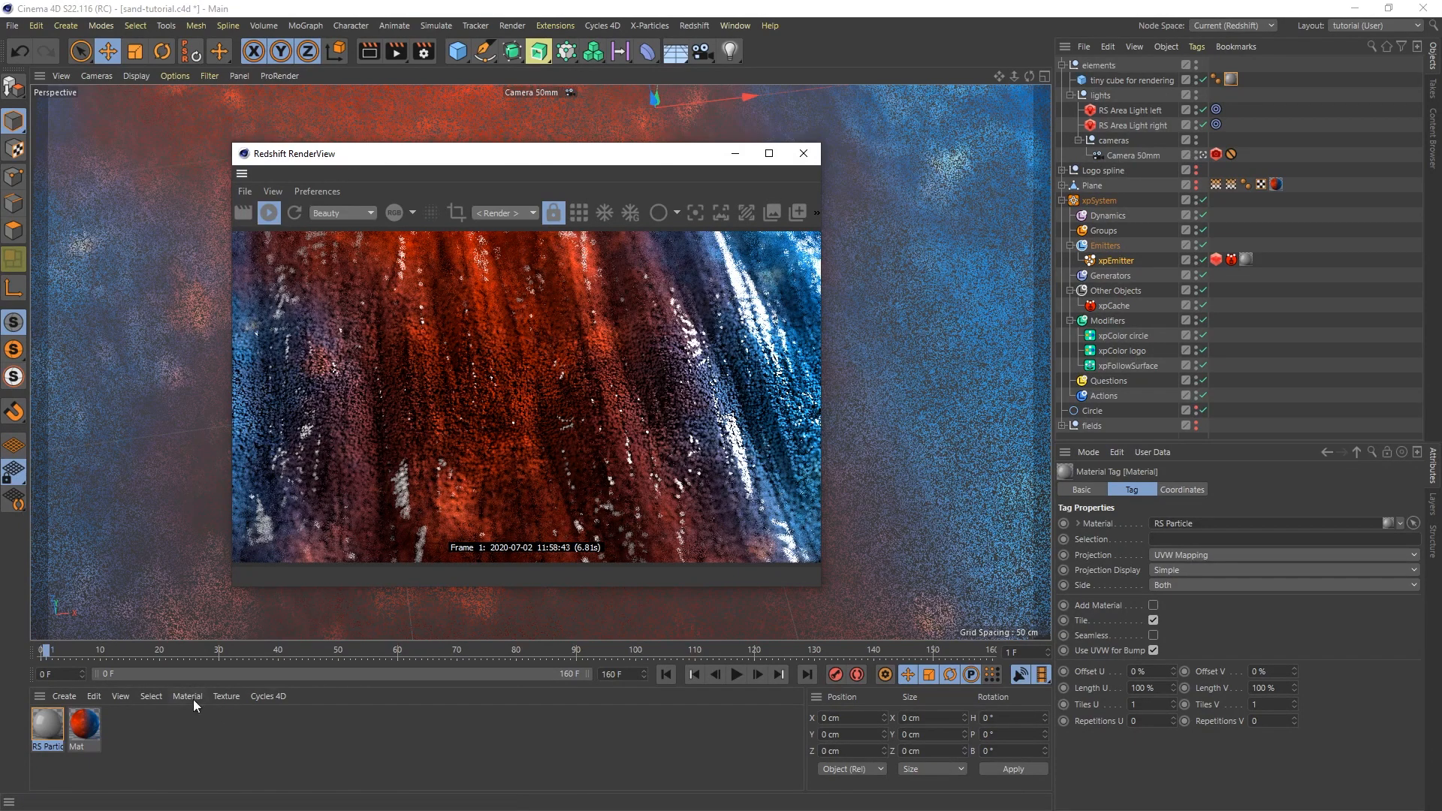
Step: Open the RS Particle shader graph with its RS Material node selected, keeping the window clear of the render preview
{"action": "double_click", "coordinate": [48, 723]}
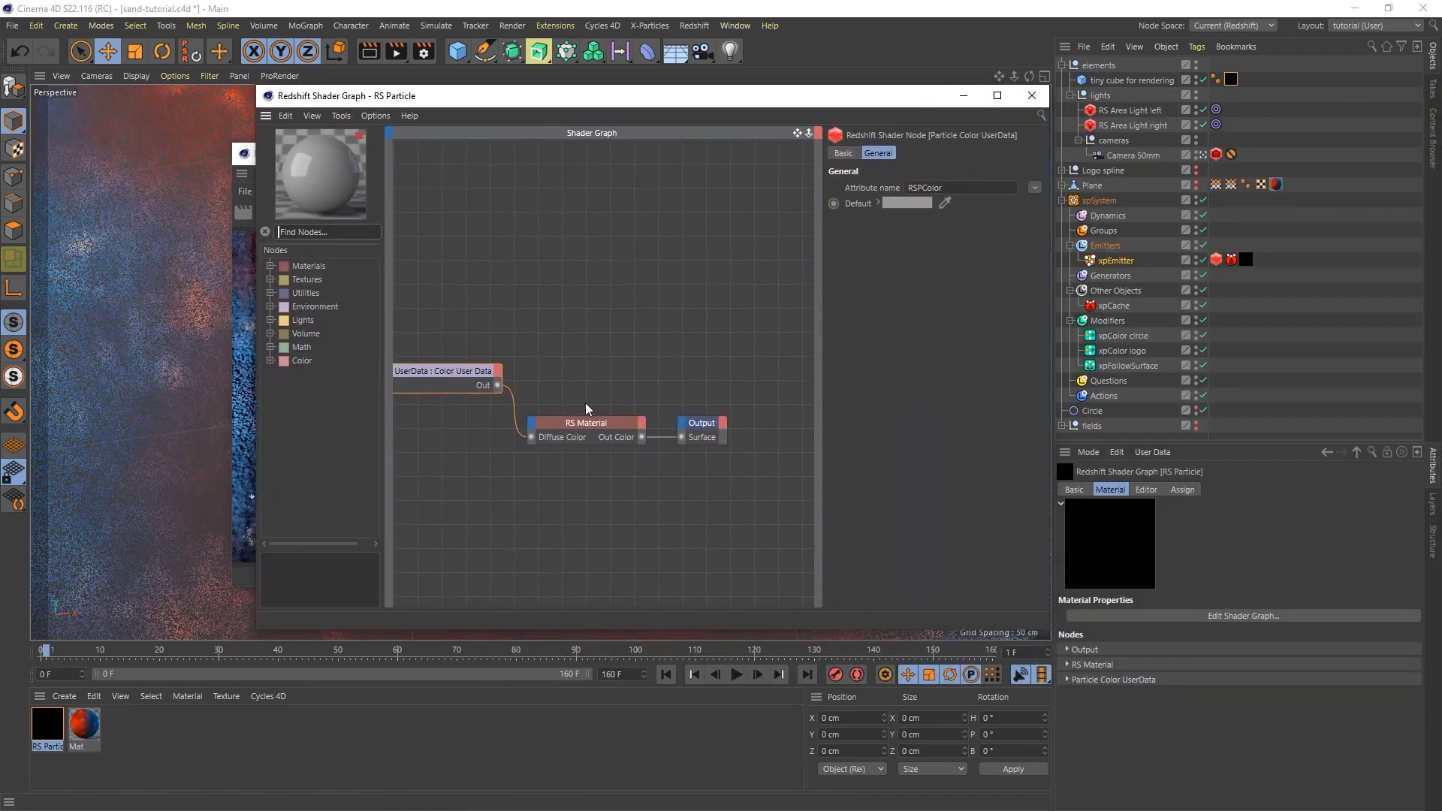
{"action": "left_click", "coordinate": [601, 425]}
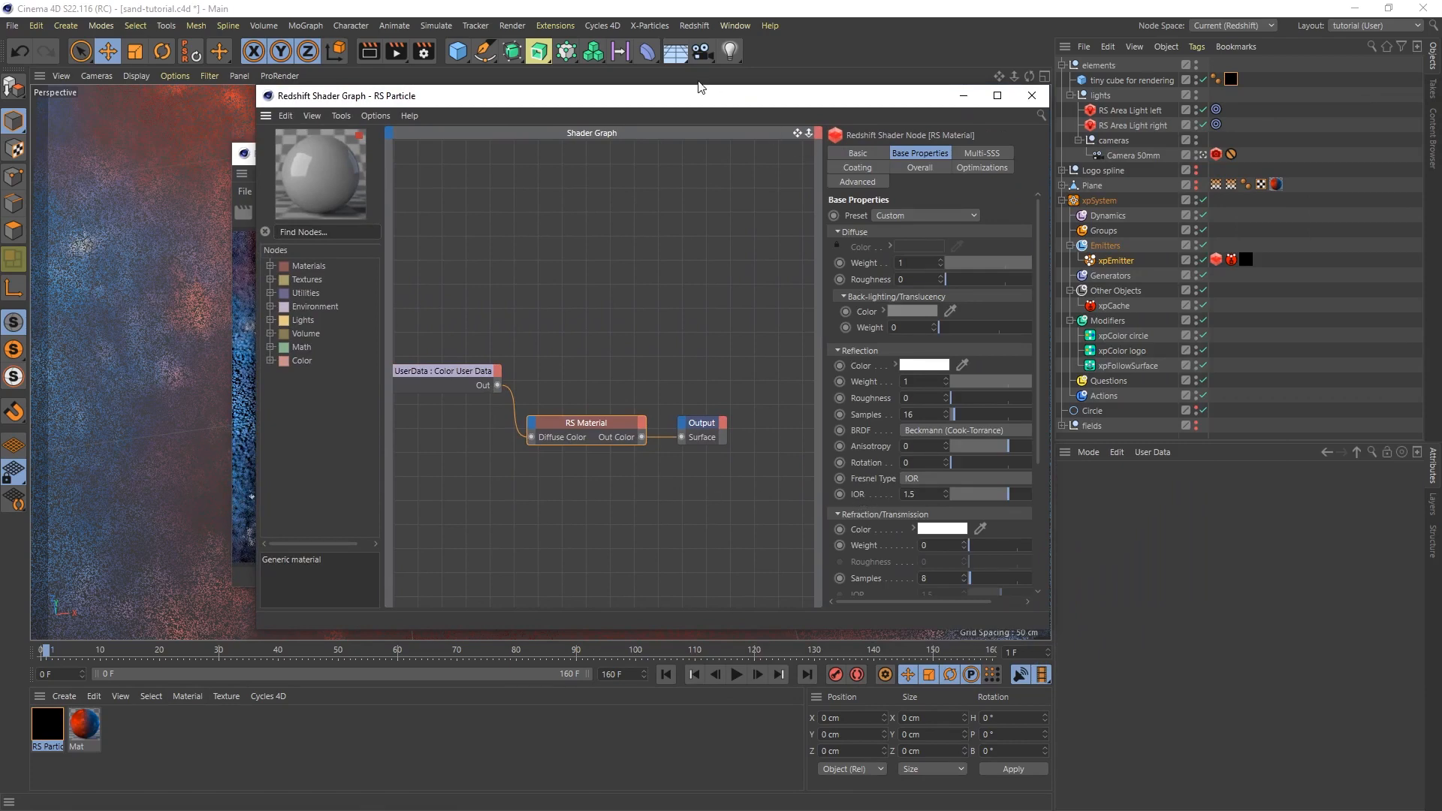
{"action": "left_click_drag", "start_coordinate": [683, 96], "coordinate": [1040, 60]}
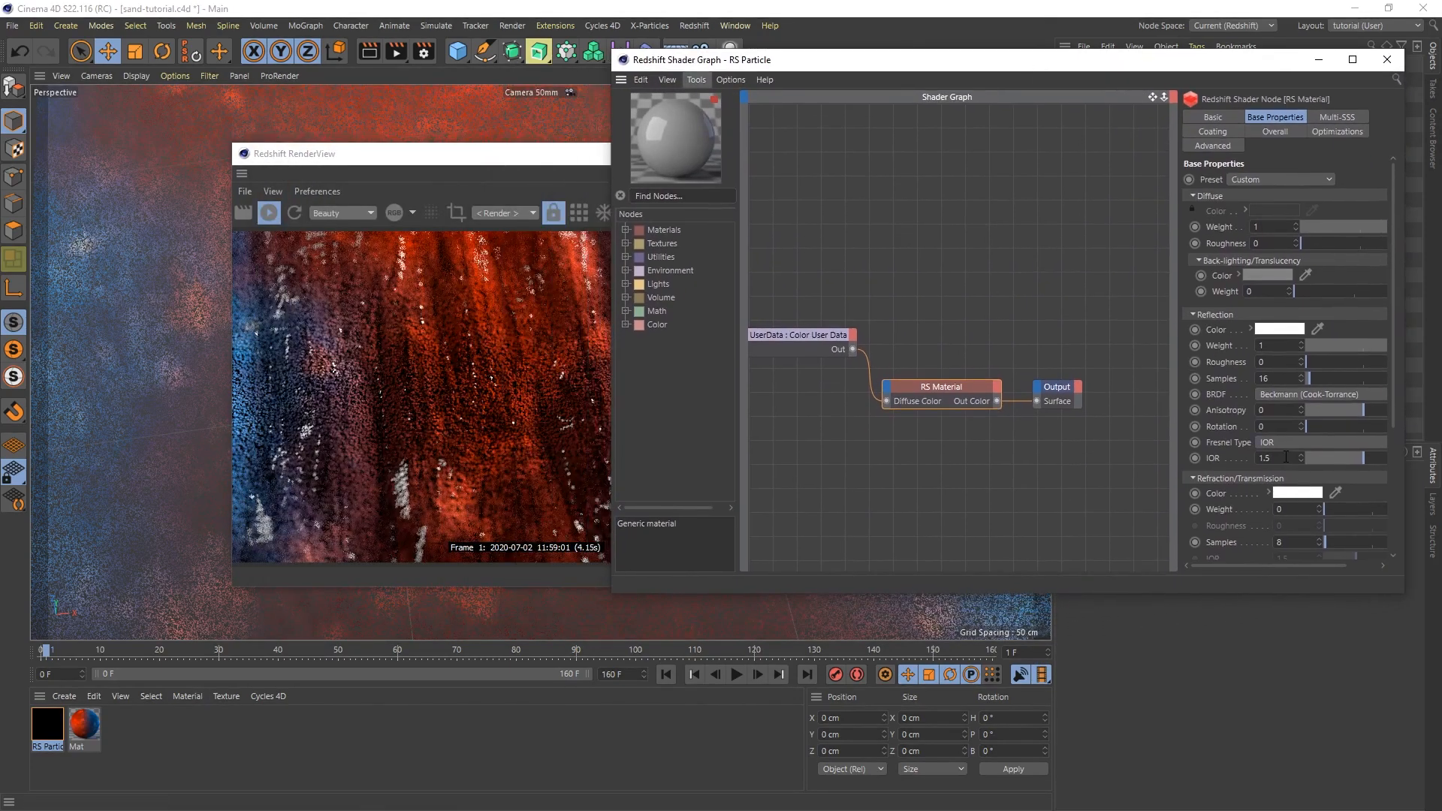
Step: Try reflection IOR values of 1.1 and 8 on the RS Material node to compare the highlights
{"action": "left_click_drag", "start_coordinate": [1275, 458], "coordinate": [1199, 449]}
{"action": "type", "text": "1.1"}
{"action": "key", "text": "Return"}
{"action": "left_click_drag", "start_coordinate": [1277, 458], "coordinate": [1247, 460]}
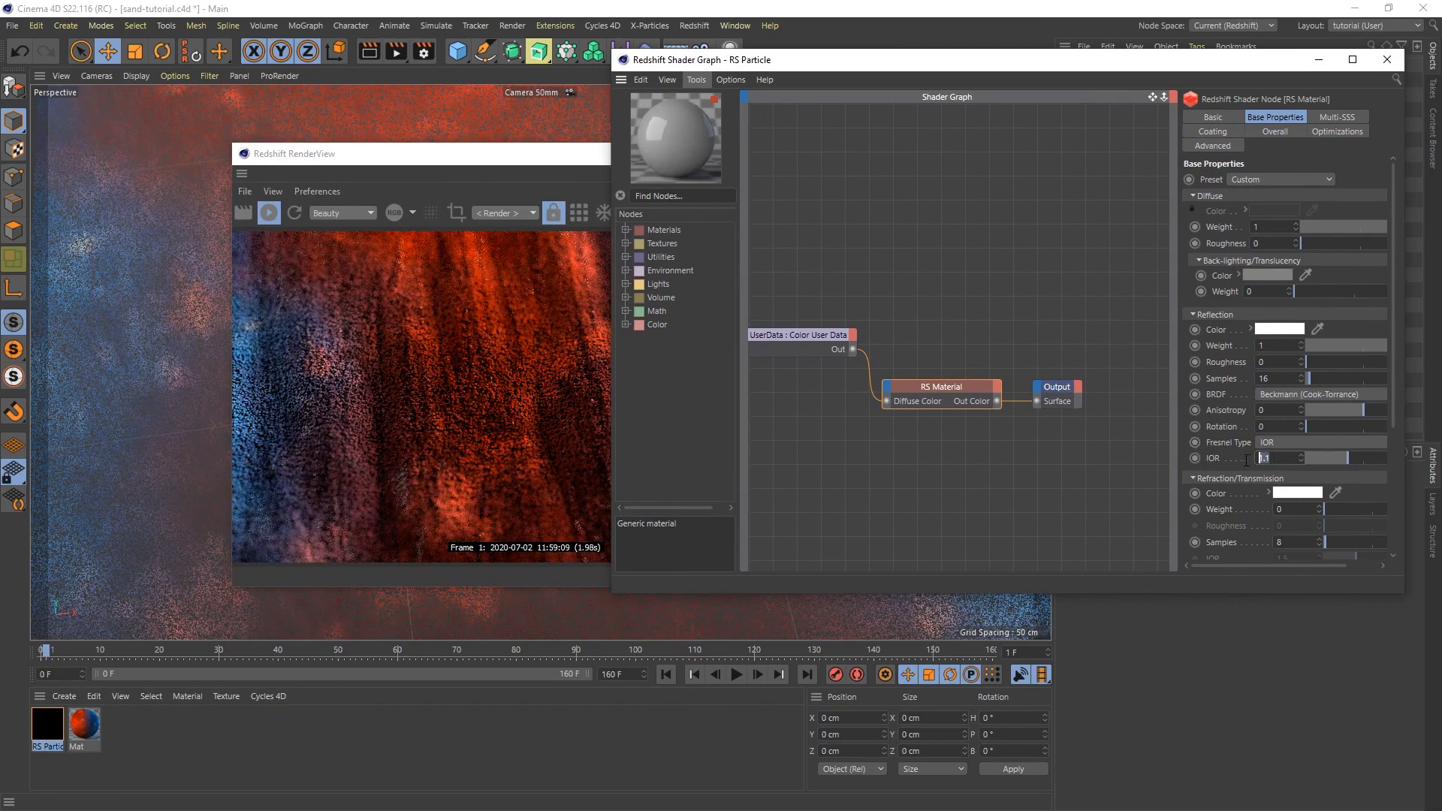
{"action": "key", "text": "Return"}
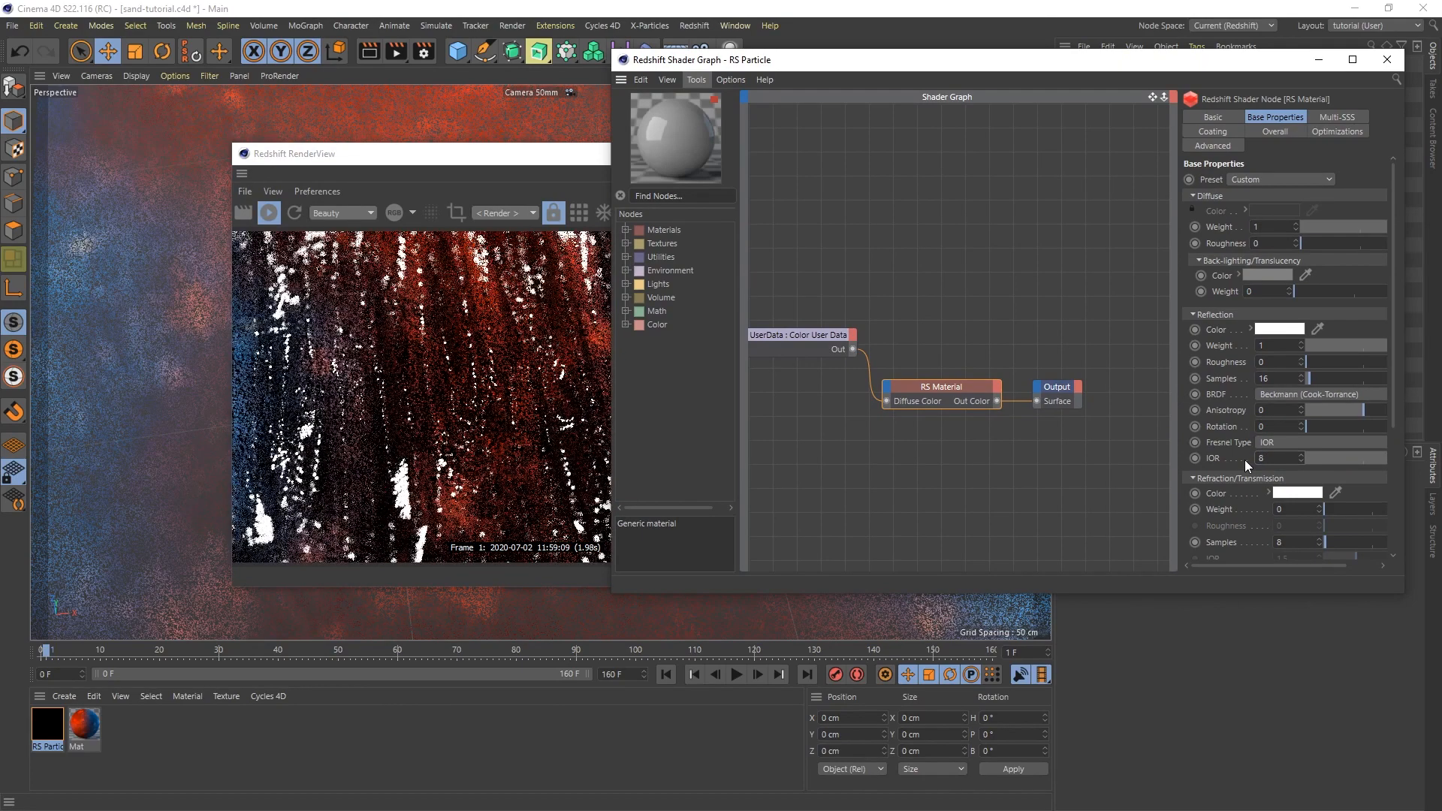
Step: Set the RS Material node's reflection IOR to 1.3 and close the shader graph
{"action": "left_click_drag", "start_coordinate": [1267, 459], "coordinate": [1223, 459]}
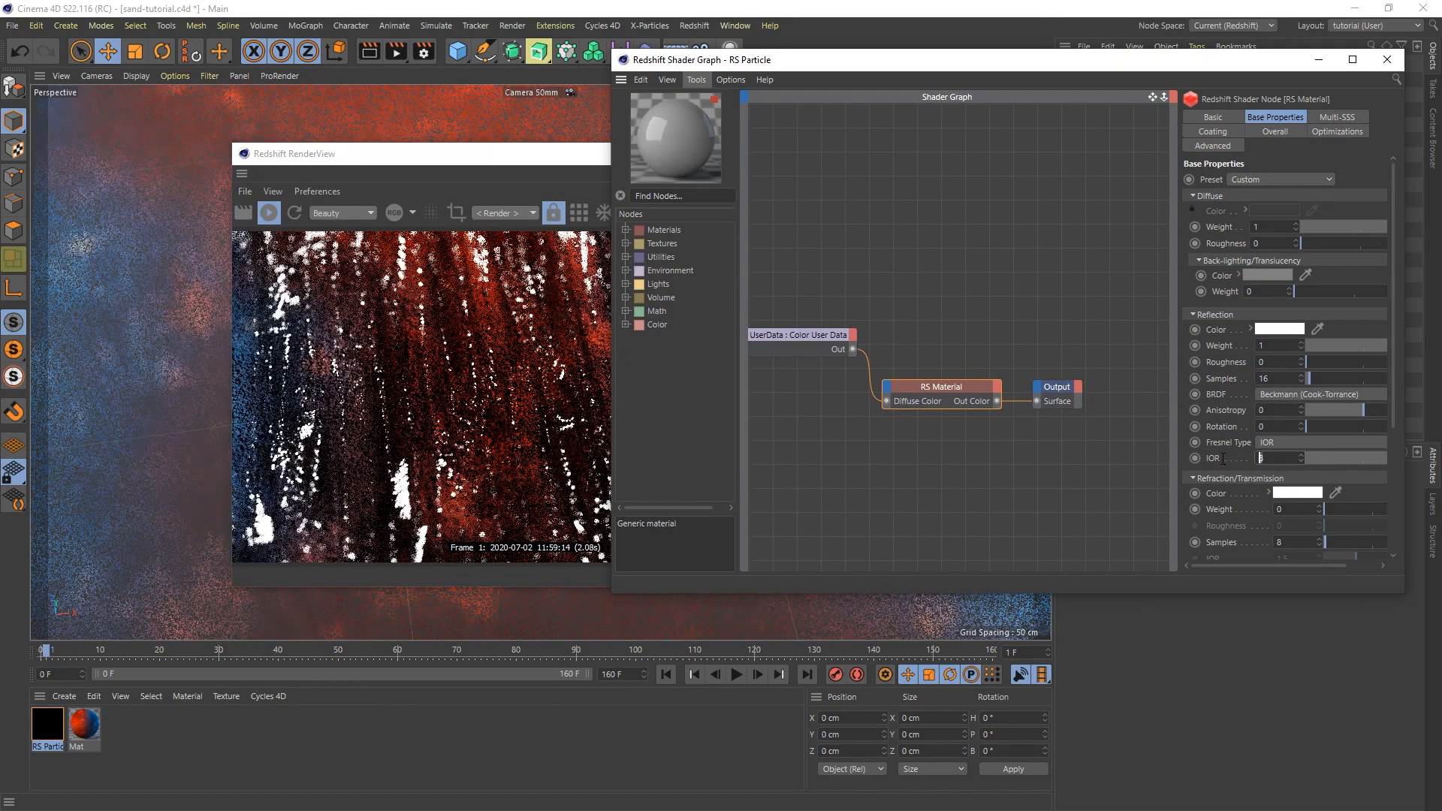
{"action": "key", "text": "Return"}
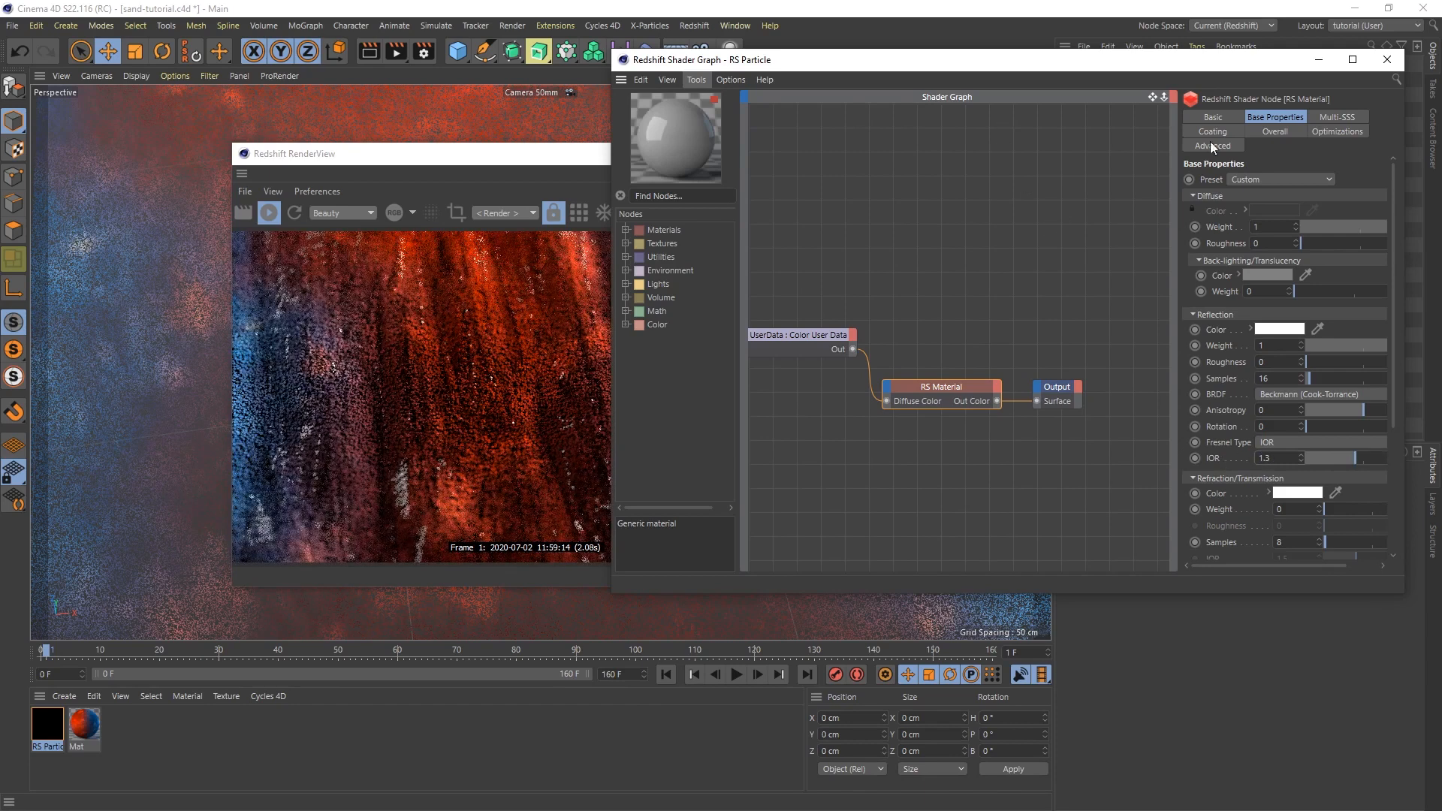
{"action": "left_click", "coordinate": [1387, 60]}
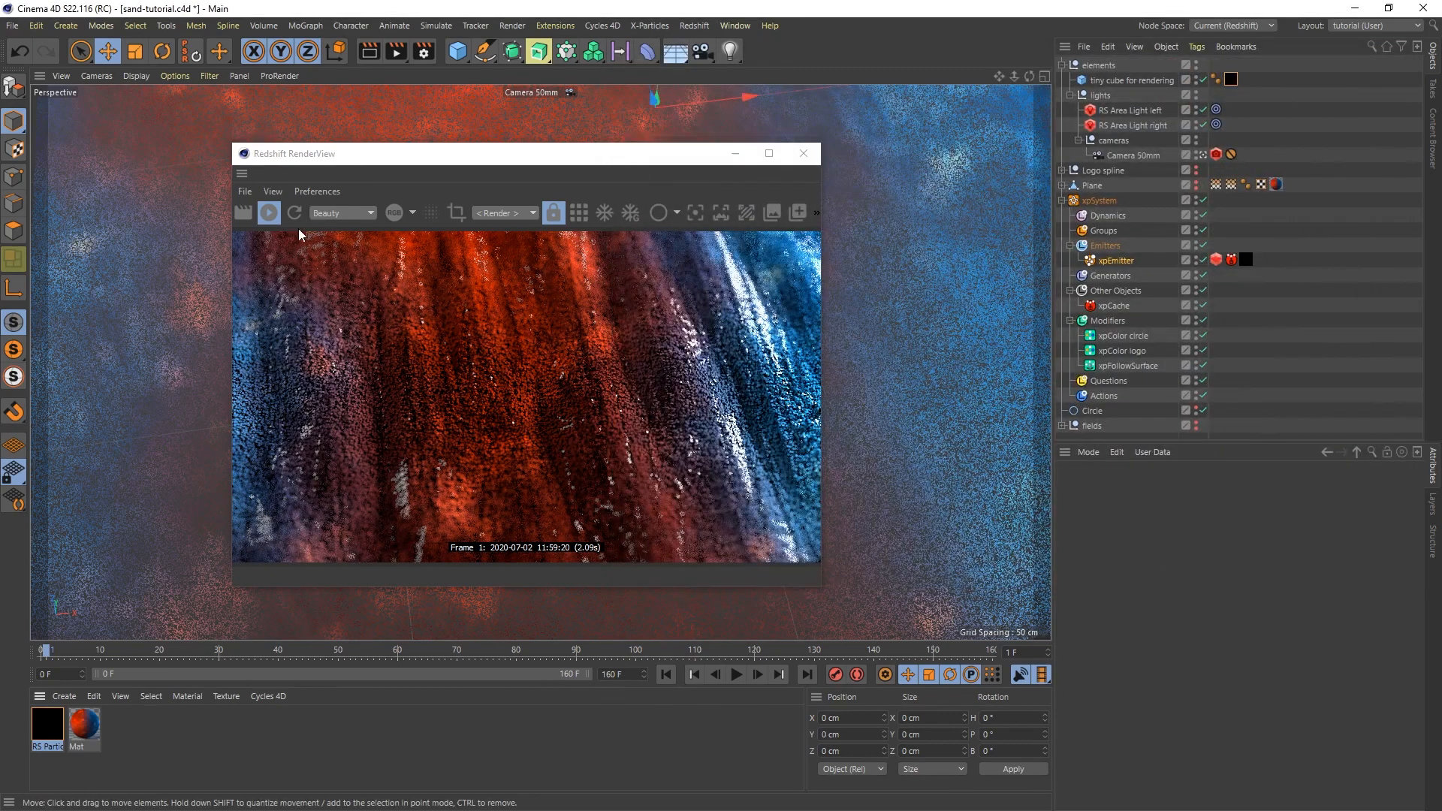
Step: Stop the IPR render, go to frame 109, and restart the IPR with RenderView moved off the logo area
{"action": "left_click", "coordinate": [269, 213]}
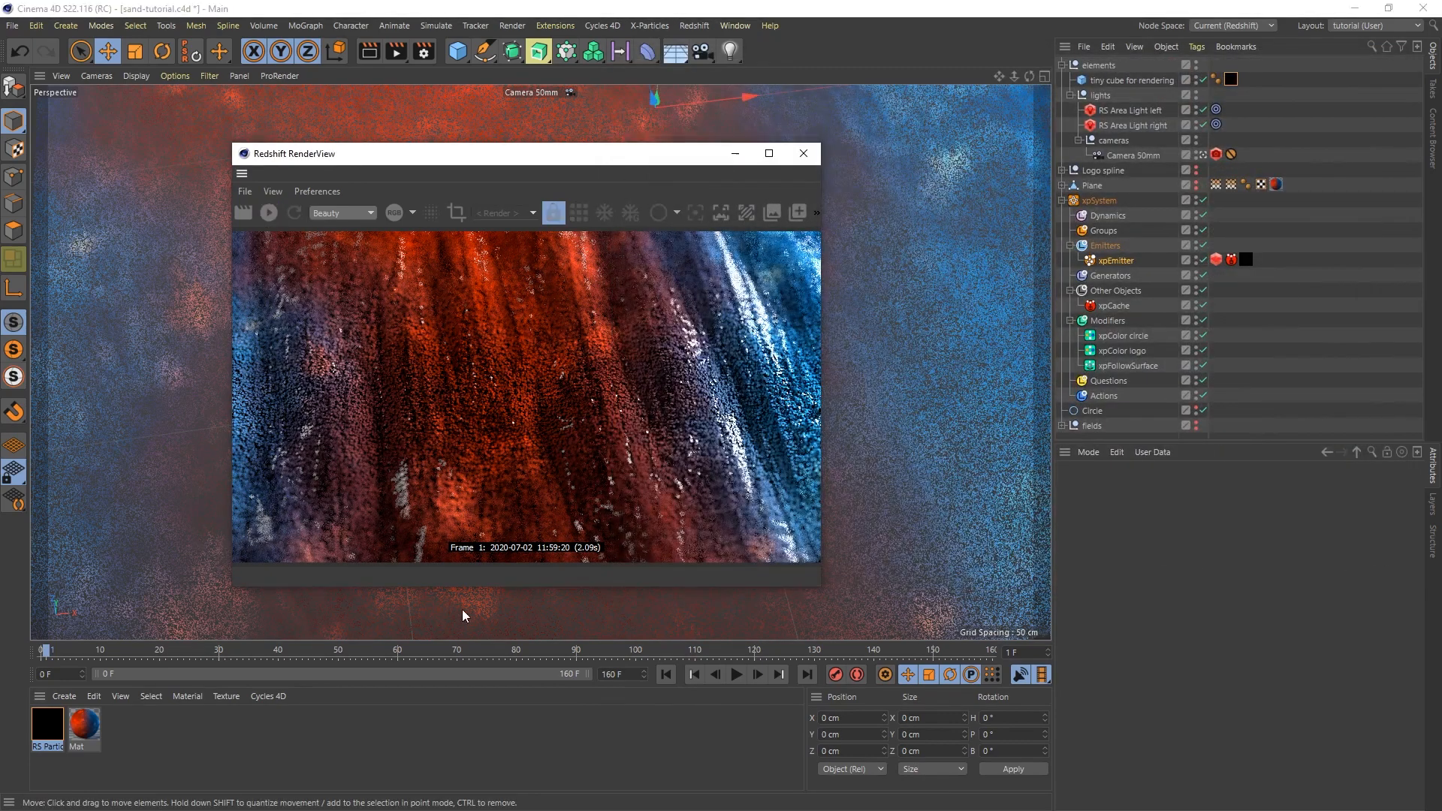
{"action": "left_click", "coordinate": [689, 648]}
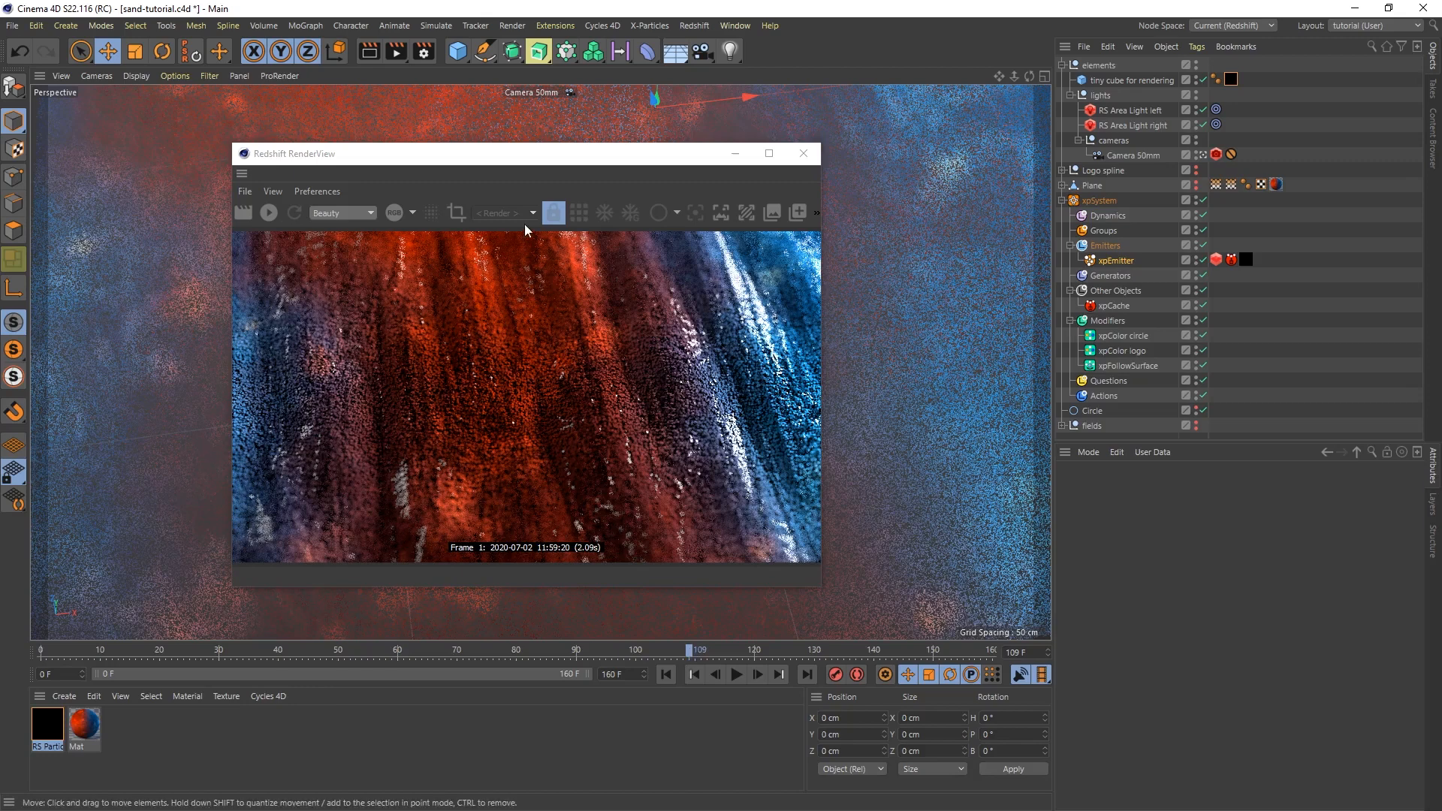
{"action": "left_click_drag", "start_coordinate": [480, 153], "coordinate": [966, 173]}
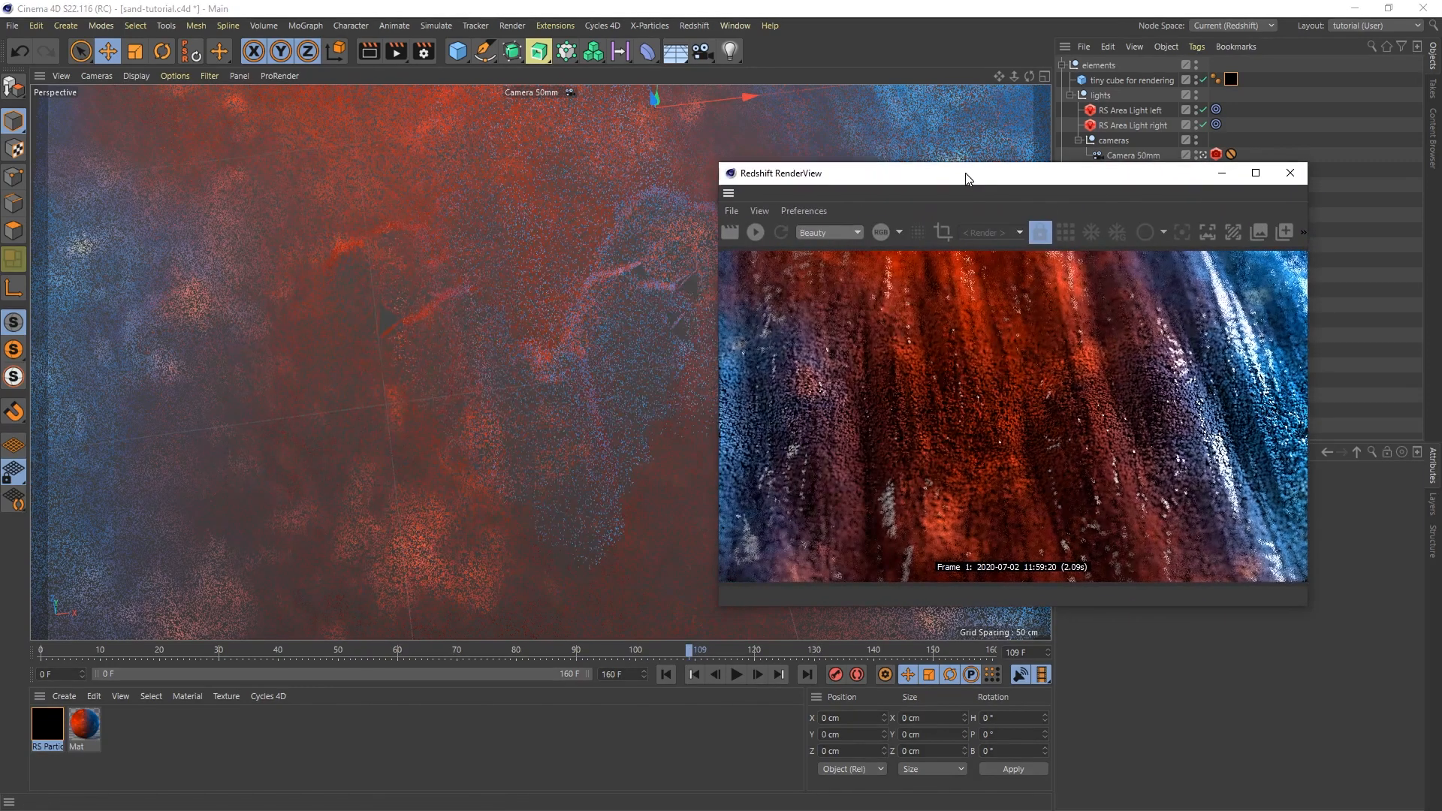
{"action": "left_click", "coordinate": [757, 233]}
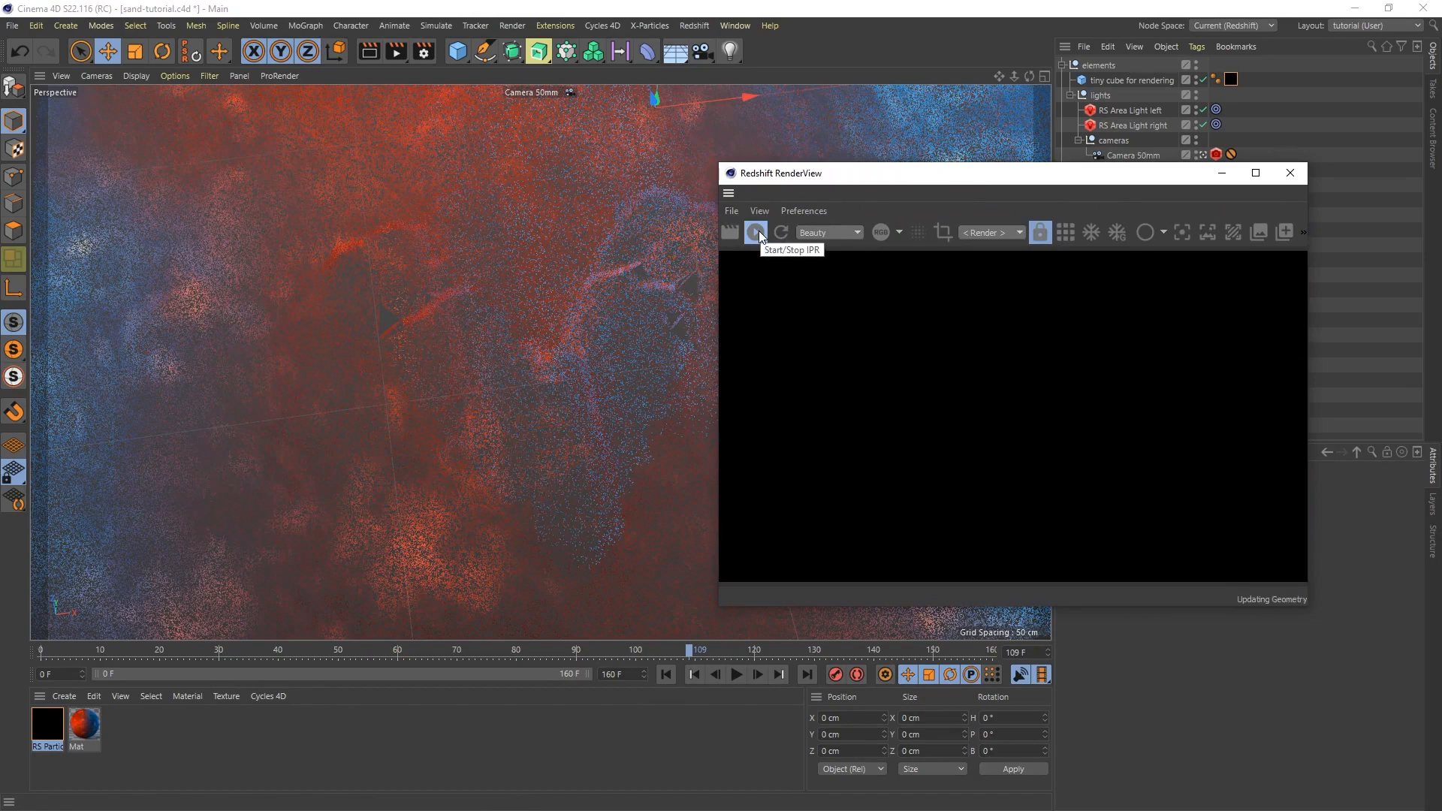